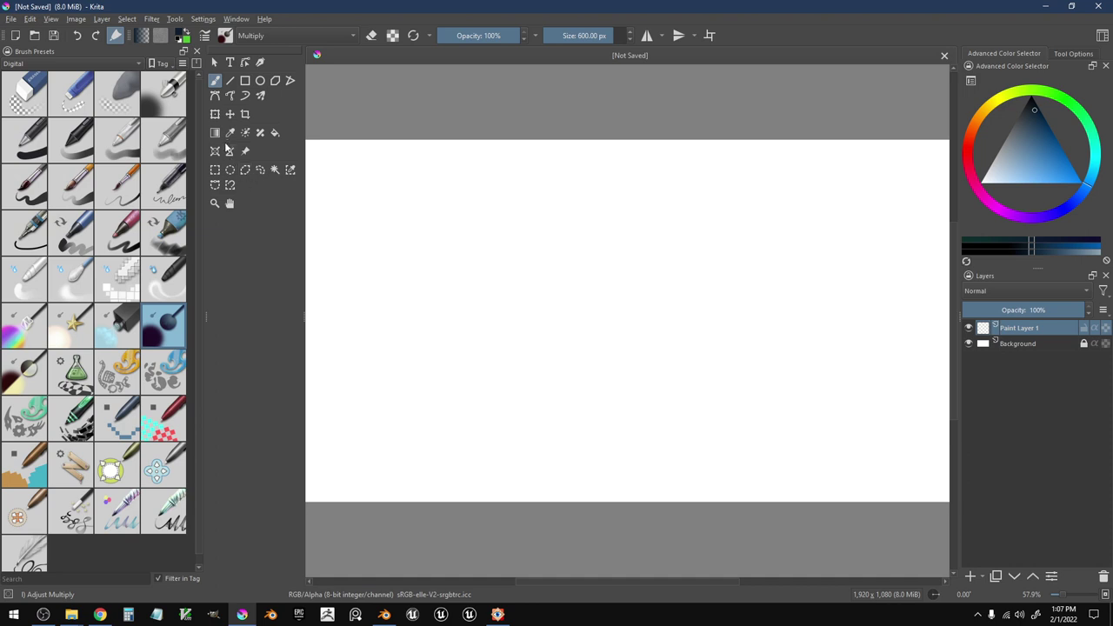
- Fill Paint Layer 1 with the current dark navy blue and change the painting colour to a dark green
{"action": "left_click", "coordinate": [275, 132]}
{"action": "left_click", "coordinate": [432, 274]}
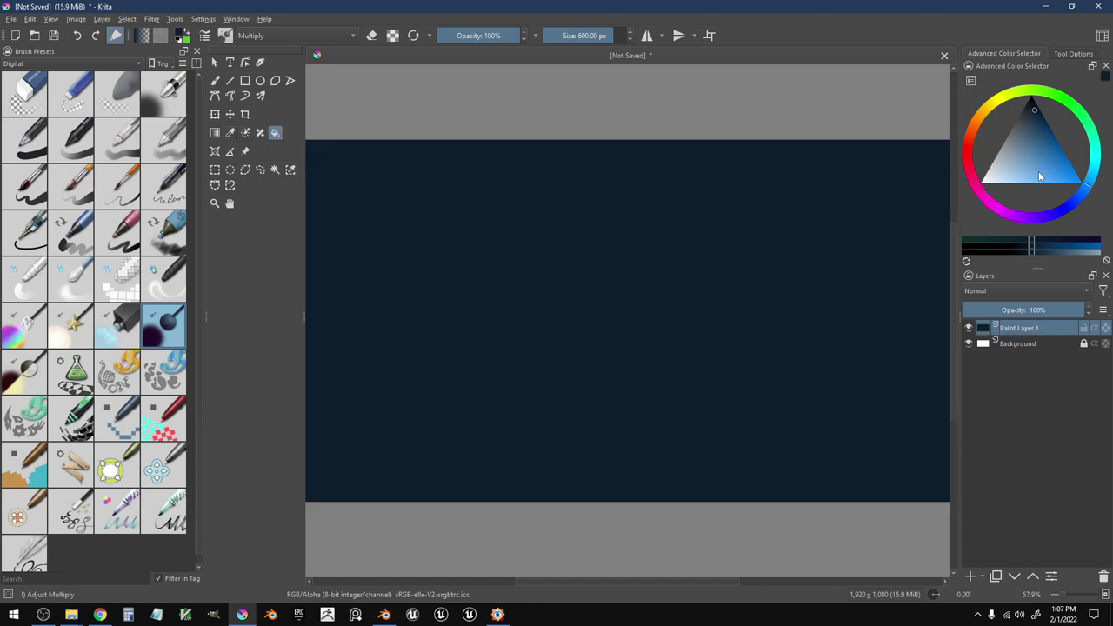
{"action": "key", "text": "x"}
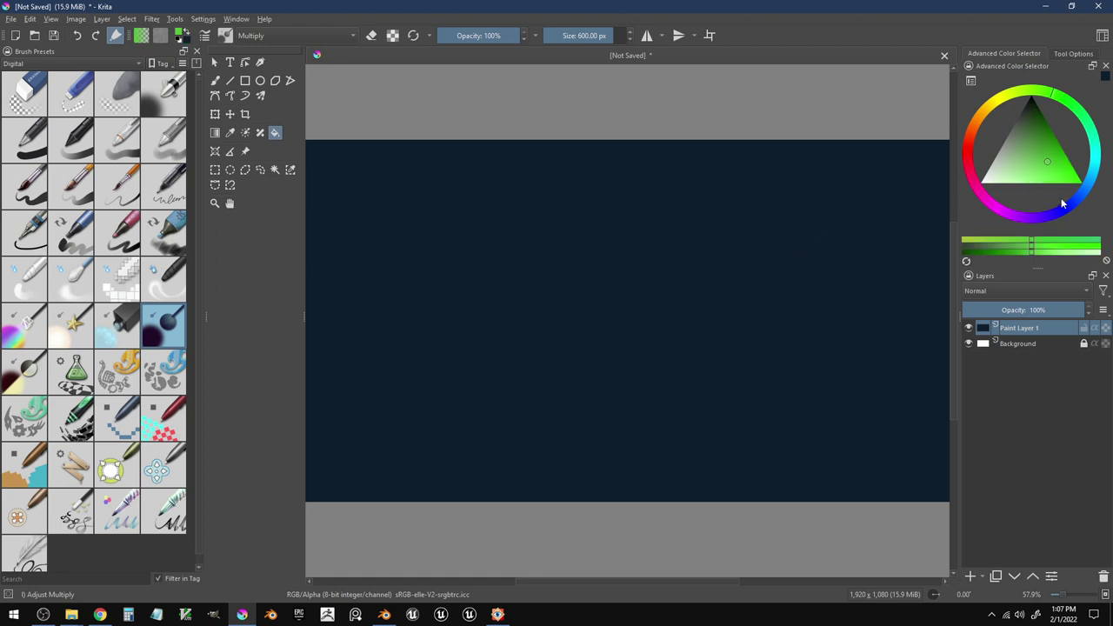
{"action": "left_click_drag", "start_coordinate": [1057, 147], "coordinate": [1041, 120]}
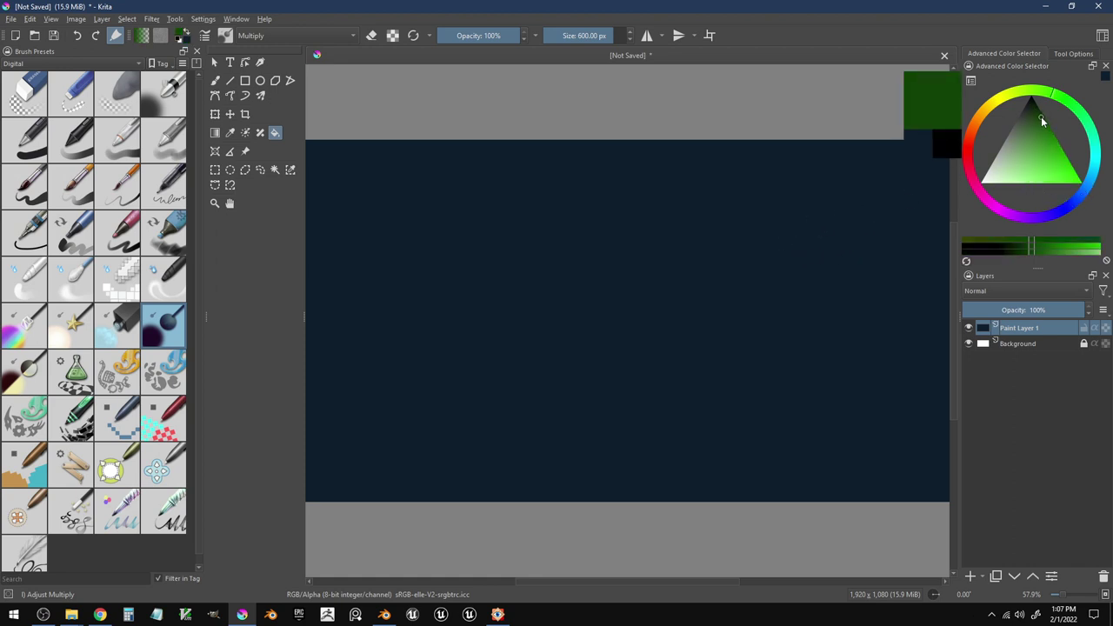
{"action": "left_click", "coordinate": [1086, 129]}
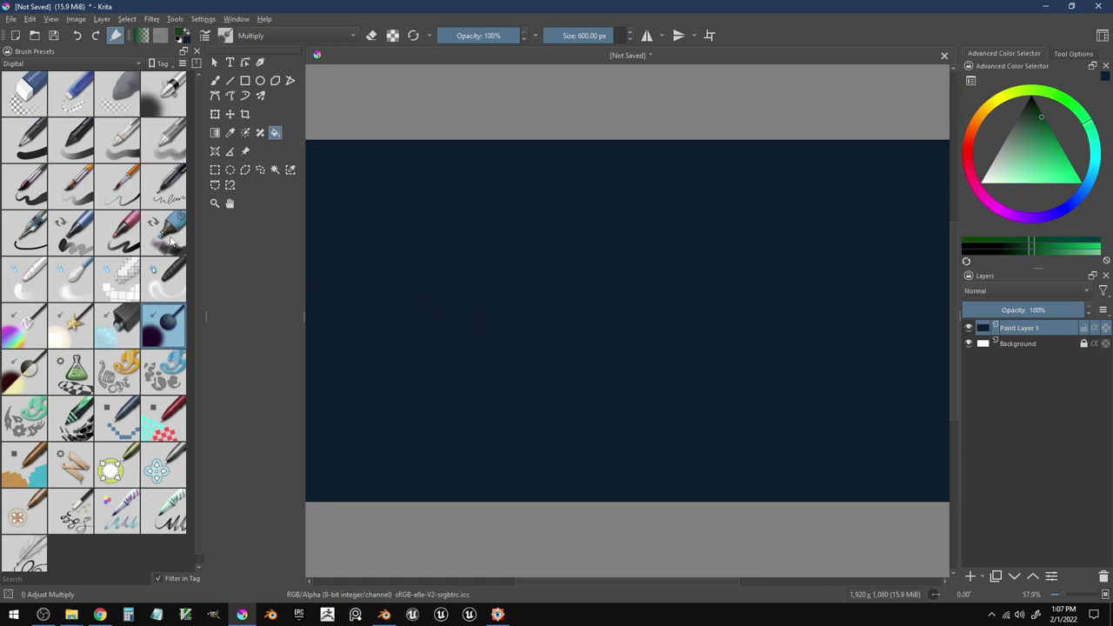
{"action": "key", "text": "slash"}
{"action": "left_click", "coordinate": [533, 340]}
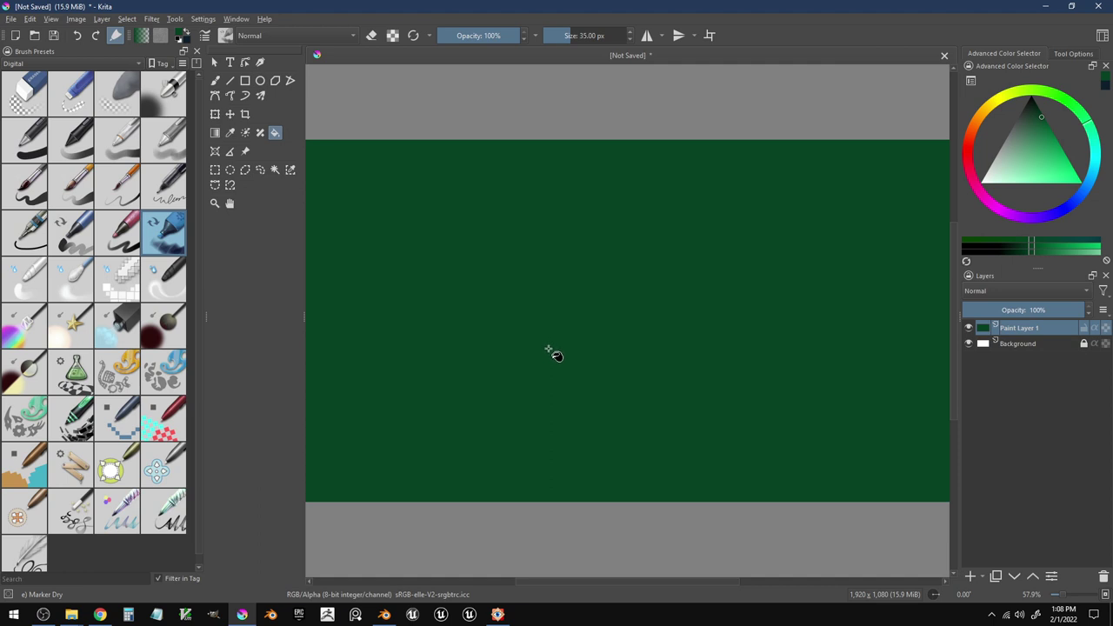
{"action": "key", "text": "ctrl+z"}
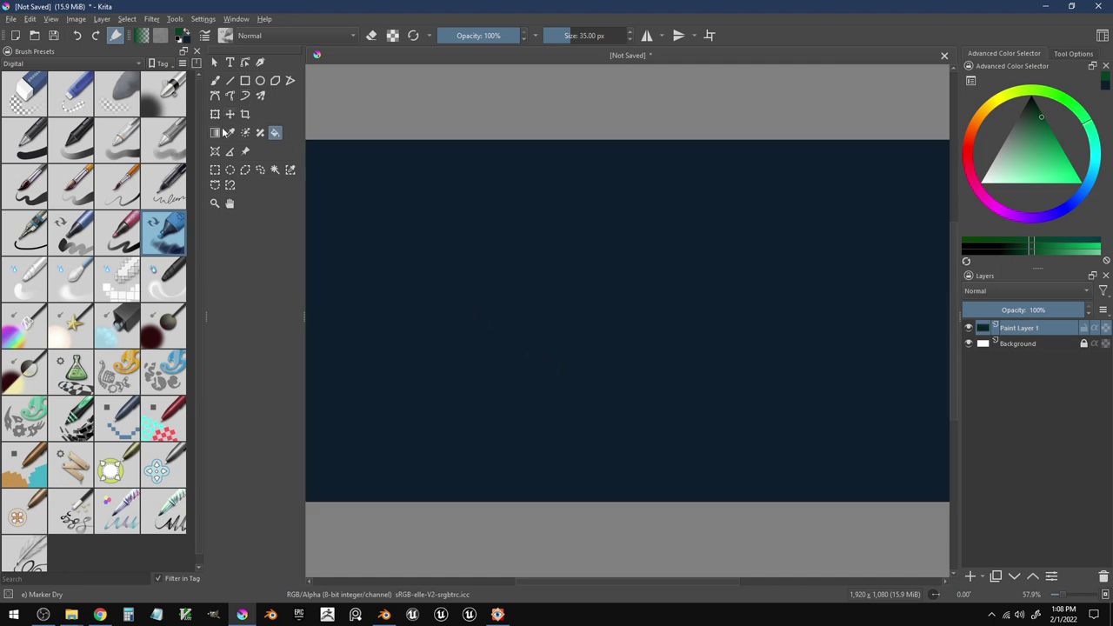
- Paint rows of horizontal dark green strokes across the canvas with the Freehand Brush and the Shapes Square preset
{"action": "left_click", "coordinate": [215, 81]}
{"action": "mouse_move", "coordinate": [393, 300]}
{"action": "left_mouse_down"}
{"action": "mouse_move", "coordinate": [465, 330]}
{"action": "mouse_move", "coordinate": [724, 380]}
{"action": "left_mouse_up"}
{"action": "key", "text": "ctrl+z"}
{"action": "left_click", "coordinate": [72, 420]}
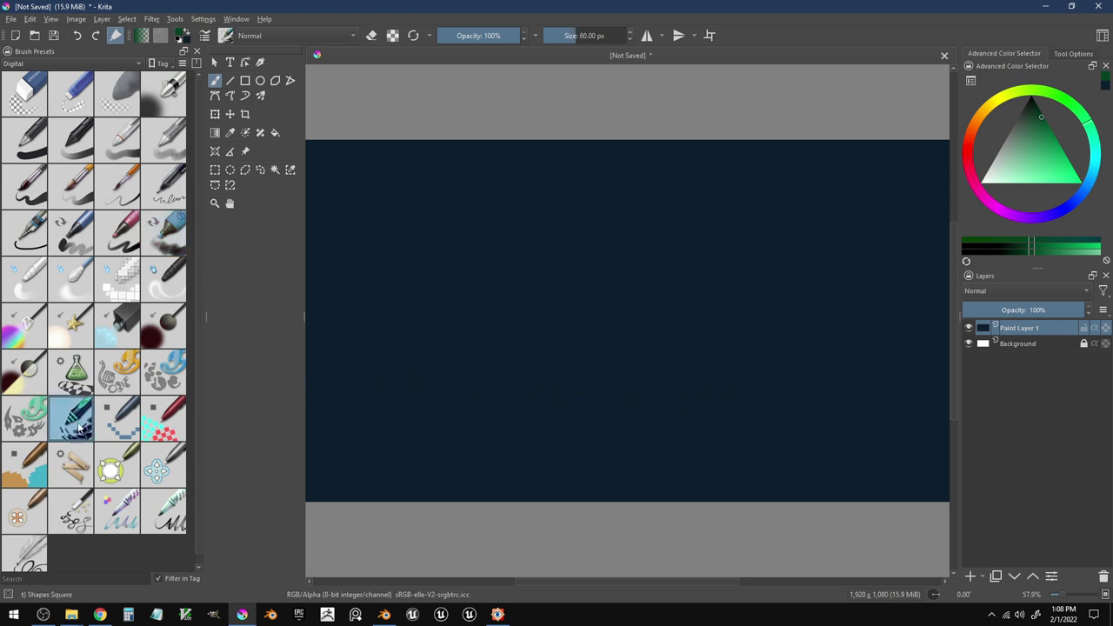
{"action": "mouse_move", "coordinate": [408, 338]}
{"action": "left_mouse_down"}
{"action": "mouse_move", "coordinate": [464, 407]}
{"action": "mouse_move", "coordinate": [676, 415]}
{"action": "mouse_move", "coordinate": [352, 500]}
{"action": "left_mouse_up"}
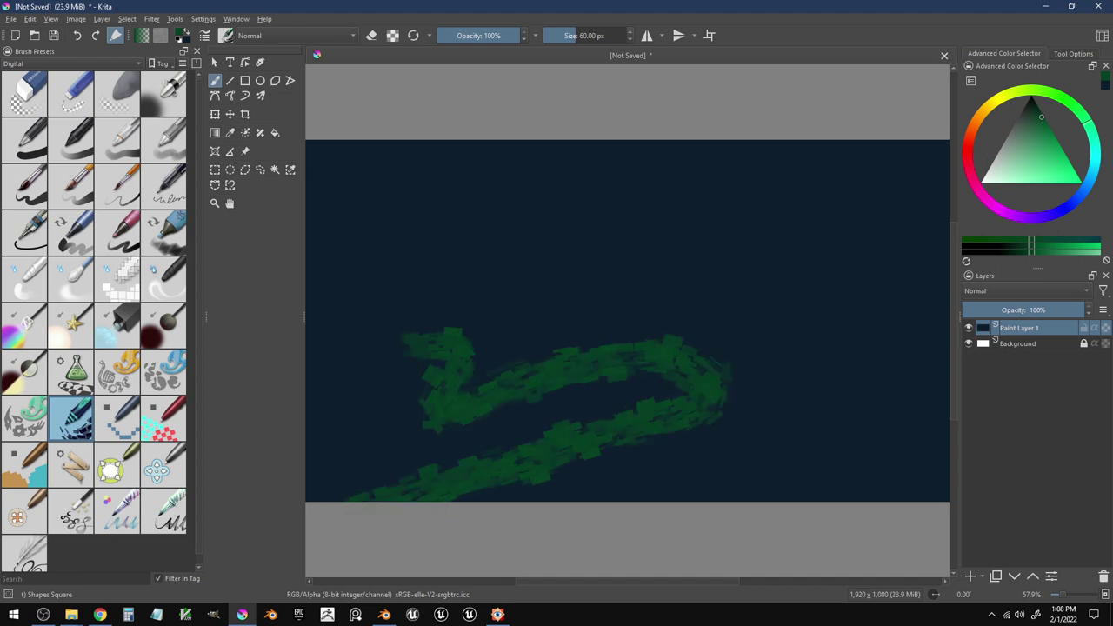
{"action": "key", "text": "ctrl+z"}
{"action": "left_click_drag", "start_coordinate": [461, 439], "coordinate": [947, 383]}
{"action": "key", "text": "ctrl+z"}
{"action": "mouse_move", "coordinate": [891, 442]}
{"action": "left_mouse_down"}
{"action": "mouse_move", "coordinate": [840, 436]}
{"action": "mouse_move", "coordinate": [378, 438]}
{"action": "mouse_move", "coordinate": [455, 441]}
{"action": "mouse_move", "coordinate": [345, 415]}
{"action": "mouse_move", "coordinate": [551, 395]}
{"action": "mouse_move", "coordinate": [915, 395]}
{"action": "mouse_move", "coordinate": [877, 373]}
{"action": "mouse_move", "coordinate": [343, 345]}
{"action": "mouse_move", "coordinate": [435, 314]}
{"action": "mouse_move", "coordinate": [927, 303]}
{"action": "mouse_move", "coordinate": [605, 260]}
{"action": "mouse_move", "coordinate": [363, 249]}
{"action": "mouse_move", "coordinate": [416, 217]}
{"action": "mouse_move", "coordinate": [788, 185]}
{"action": "mouse_move", "coordinate": [933, 194]}
{"action": "mouse_move", "coordinate": [843, 160]}
{"action": "mouse_move", "coordinate": [597, 156]}
{"action": "mouse_move", "coordinate": [347, 174]}
{"action": "mouse_move", "coordinate": [347, 228]}
{"action": "mouse_move", "coordinate": [589, 225]}
{"action": "mouse_move", "coordinate": [874, 264]}
{"action": "left_mouse_up"}
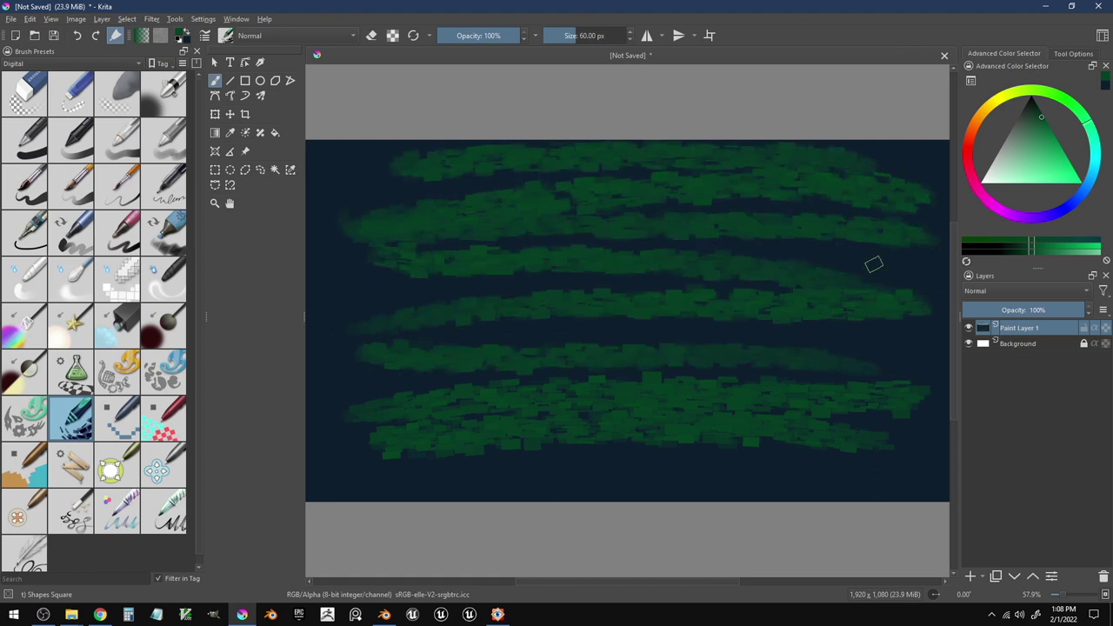
- Cover most of the remaining navy gaps, including the edges and corners, with more dark green strokes
{"action": "scroll", "coordinate": [848, 327], "scroll_direction": "down", "scroll_amount": 2}
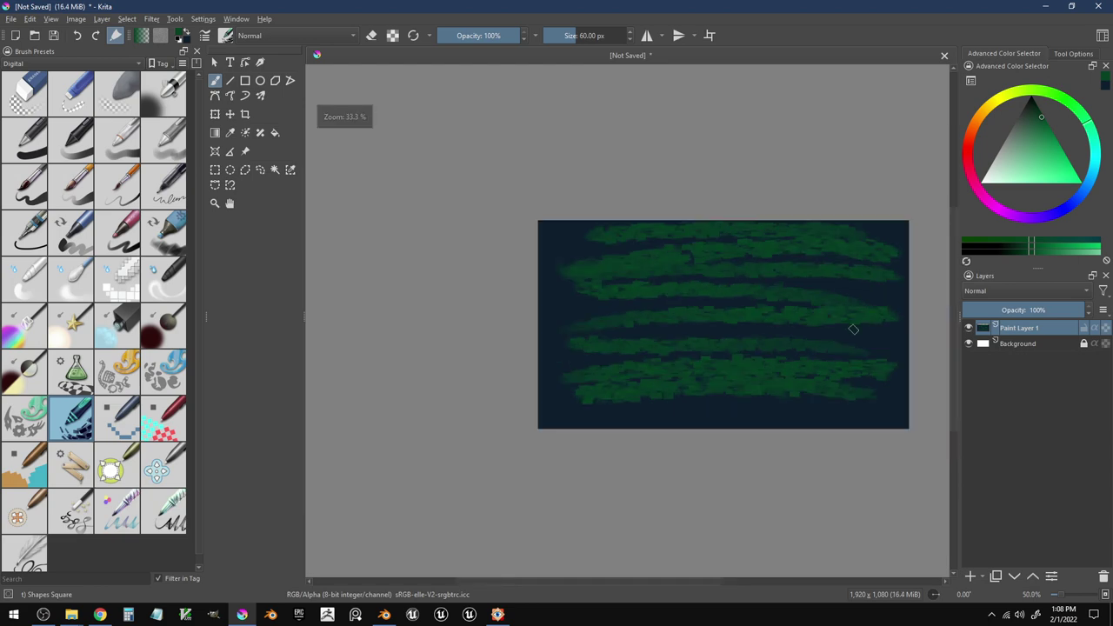
{"action": "scroll", "coordinate": [841, 340], "scroll_direction": "down", "scroll_amount": 2}
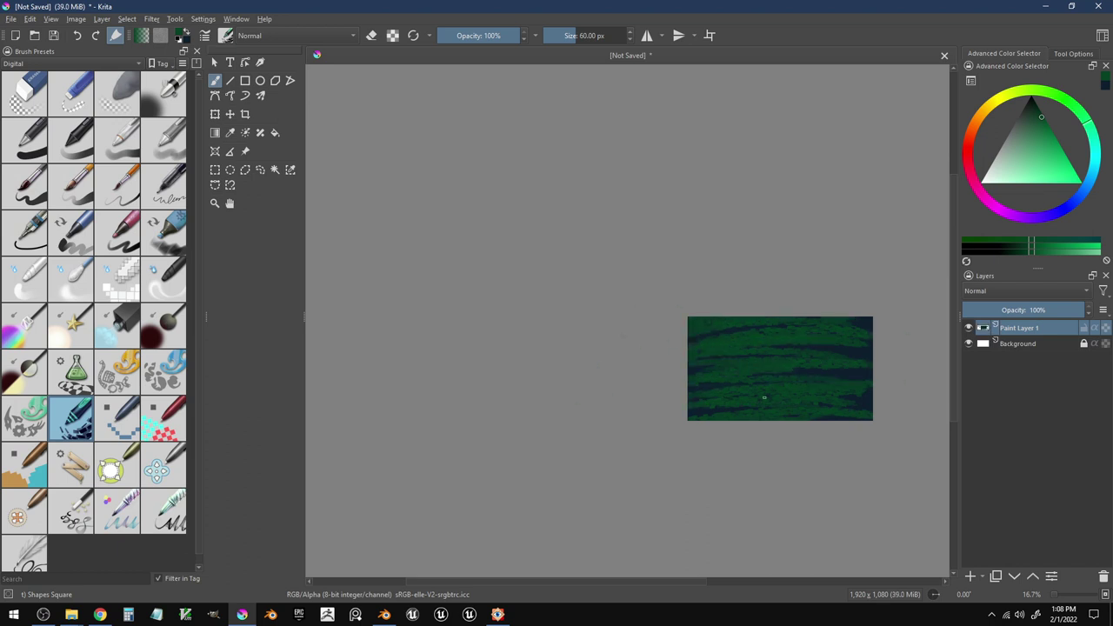
{"action": "mouse_move", "coordinate": [846, 364]}
{"action": "left_mouse_down"}
{"action": "mouse_move", "coordinate": [823, 371]}
{"action": "mouse_move", "coordinate": [781, 335]}
{"action": "mouse_move", "coordinate": [882, 328]}
{"action": "left_mouse_up"}
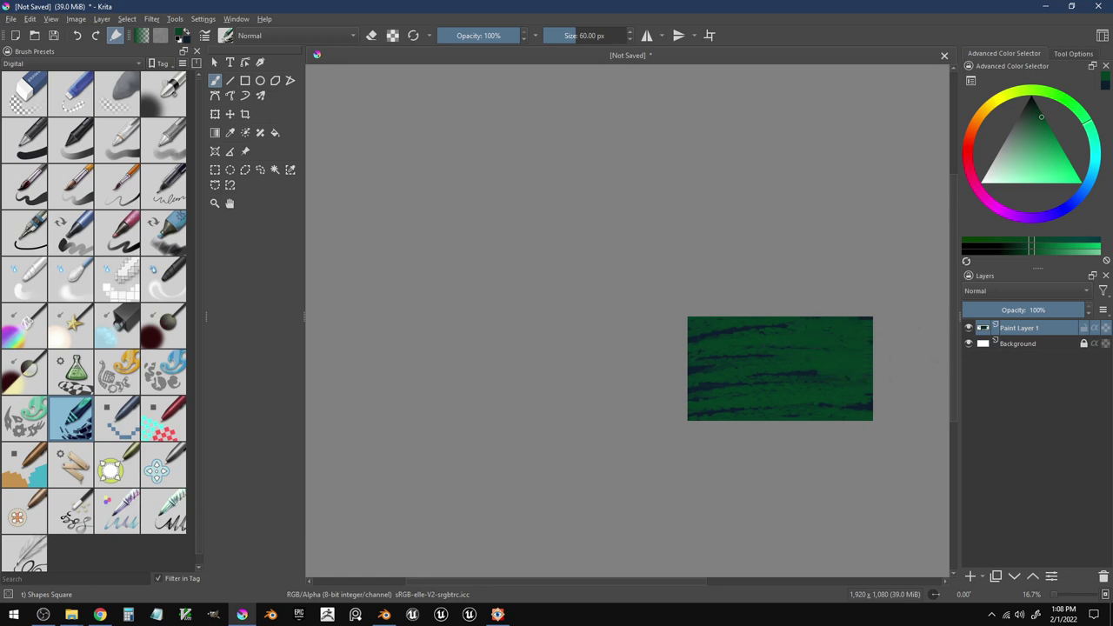
{"action": "left_click_drag", "start_coordinate": [701, 336], "coordinate": [787, 325]}
{"action": "left_click_drag", "start_coordinate": [728, 374], "coordinate": [733, 421]}
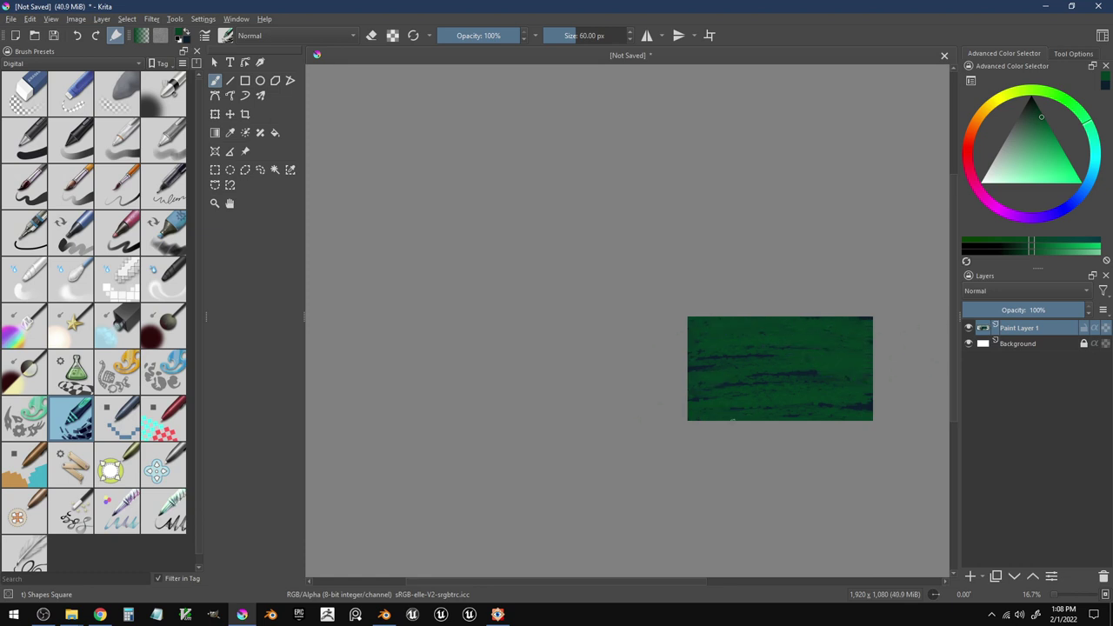
{"action": "left_click_drag", "start_coordinate": [874, 406], "coordinate": [841, 408]}
- Sample the dark navy from the painting and layer horizontal and vertical strokes of it over the green
{"action": "left_click", "coordinate": [766, 356], "text": "ctrl"}
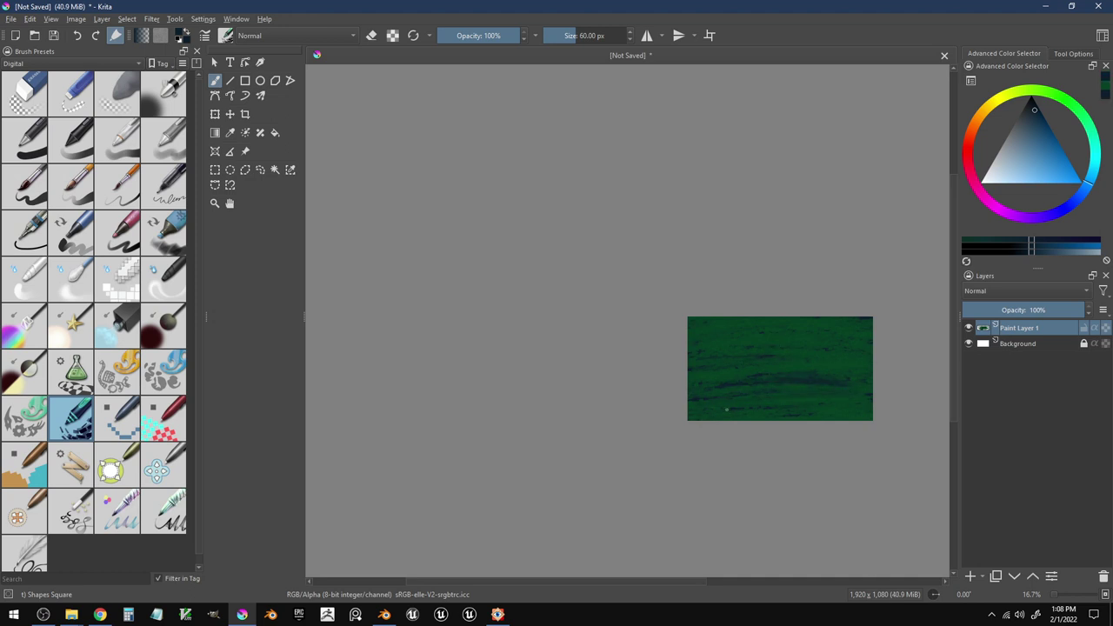
{"action": "left_click_drag", "start_coordinate": [822, 412], "coordinate": [871, 418]}
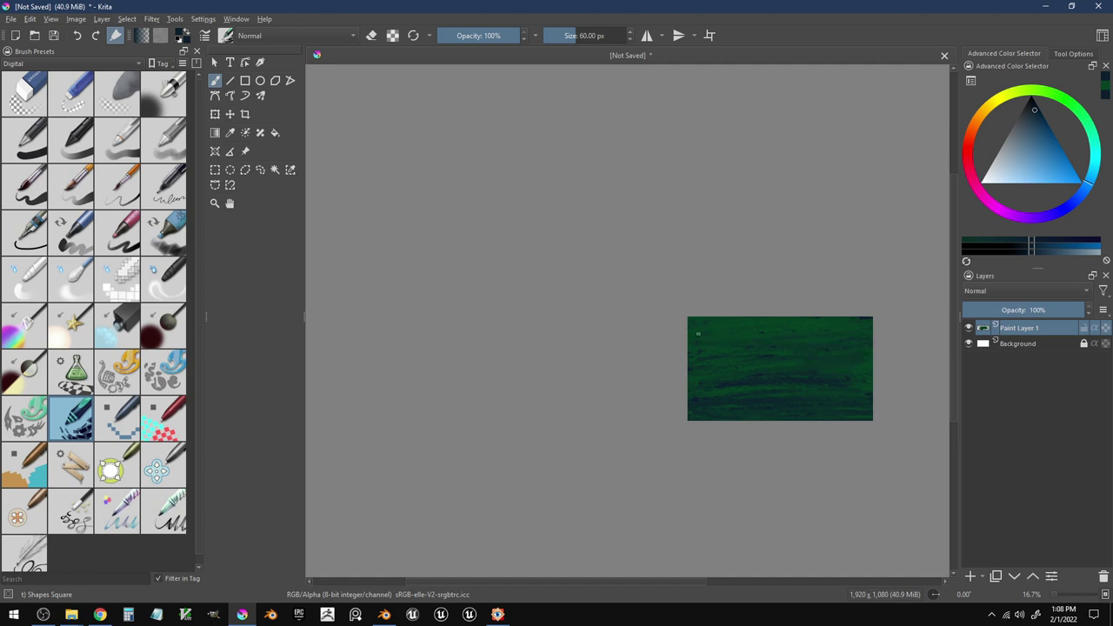
{"action": "mouse_move", "coordinate": [695, 320]}
{"action": "left_mouse_down"}
{"action": "mouse_move", "coordinate": [854, 324]}
{"action": "mouse_move", "coordinate": [649, 378]}
{"action": "left_mouse_up"}
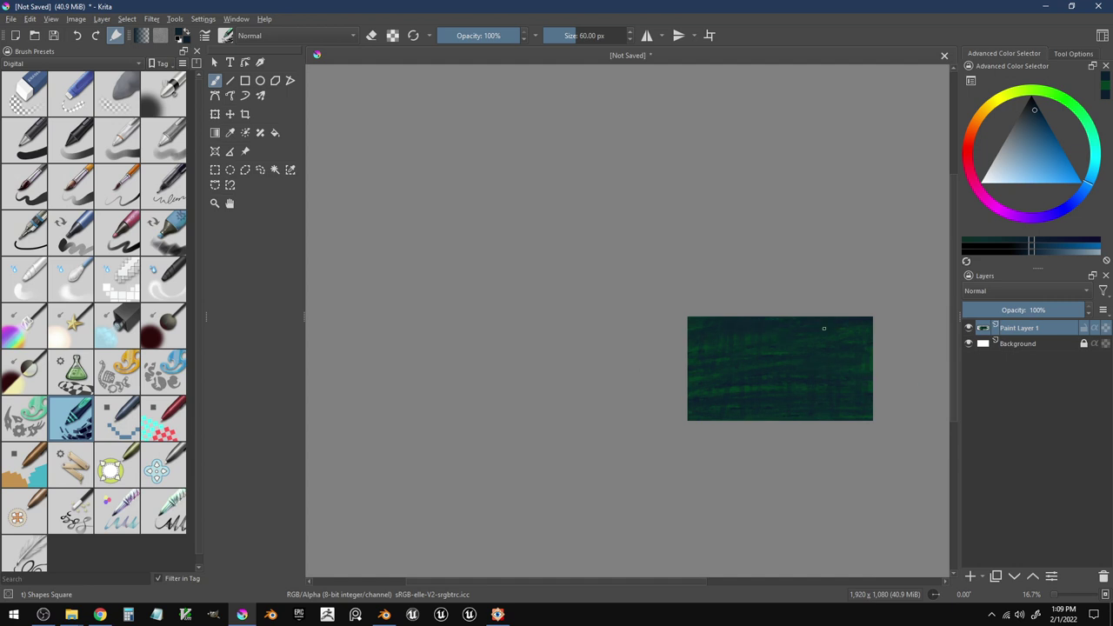
- Sample a dark green from the canvas and work it back over the navy areas, enlarging the brush to 188 px
{"action": "left_click", "coordinate": [735, 340], "text": "ctrl"}
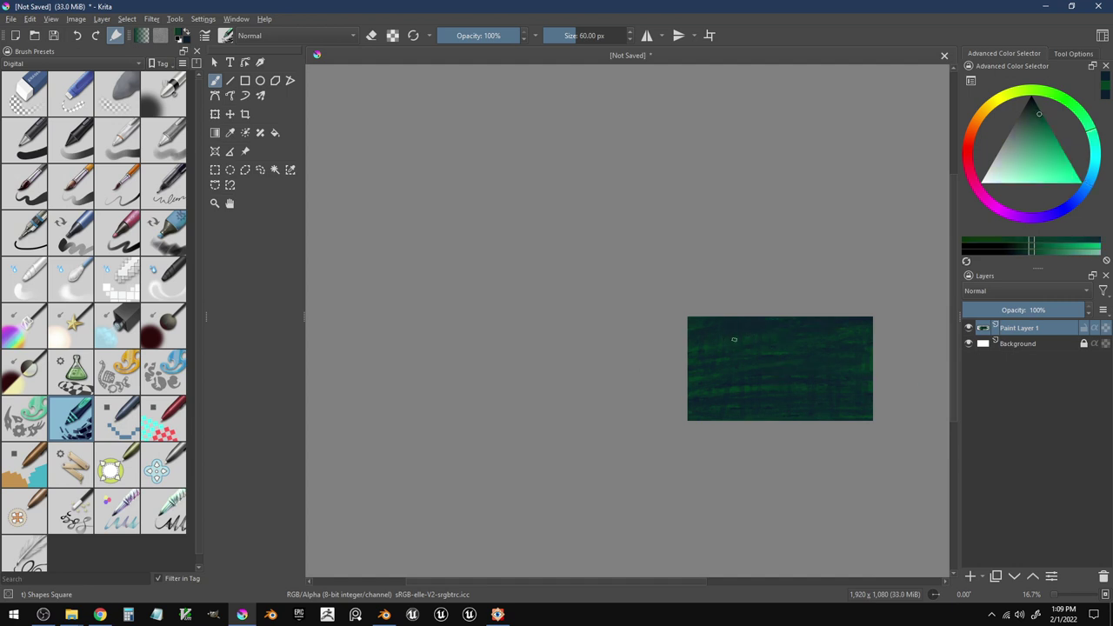
{"action": "left_click_drag", "start_coordinate": [735, 340], "coordinate": [877, 334]}
{"action": "left_click_drag", "start_coordinate": [816, 401], "coordinate": [842, 418]}
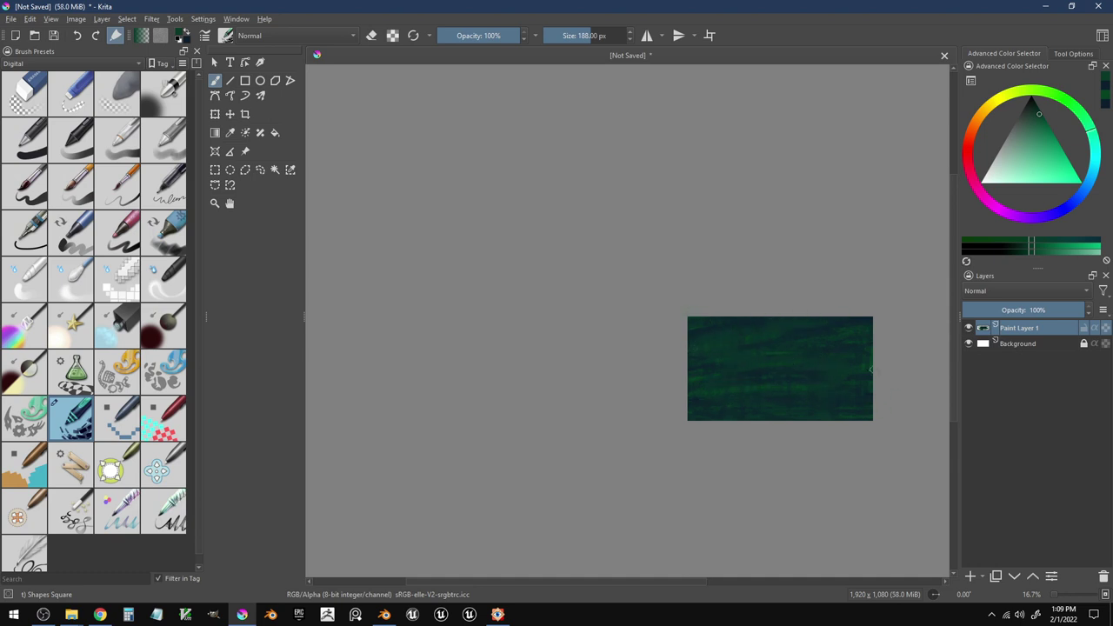
- Sample a colour at the canvas's right edge and glaze the background with strokes, shifting the hue to dark blue and dark magenta
{"action": "left_click", "coordinate": [868, 367], "text": "ctrl"}
{"action": "left_click_drag", "start_coordinate": [858, 371], "coordinate": [915, 363]}
{"action": "left_click", "coordinate": [1084, 201]}
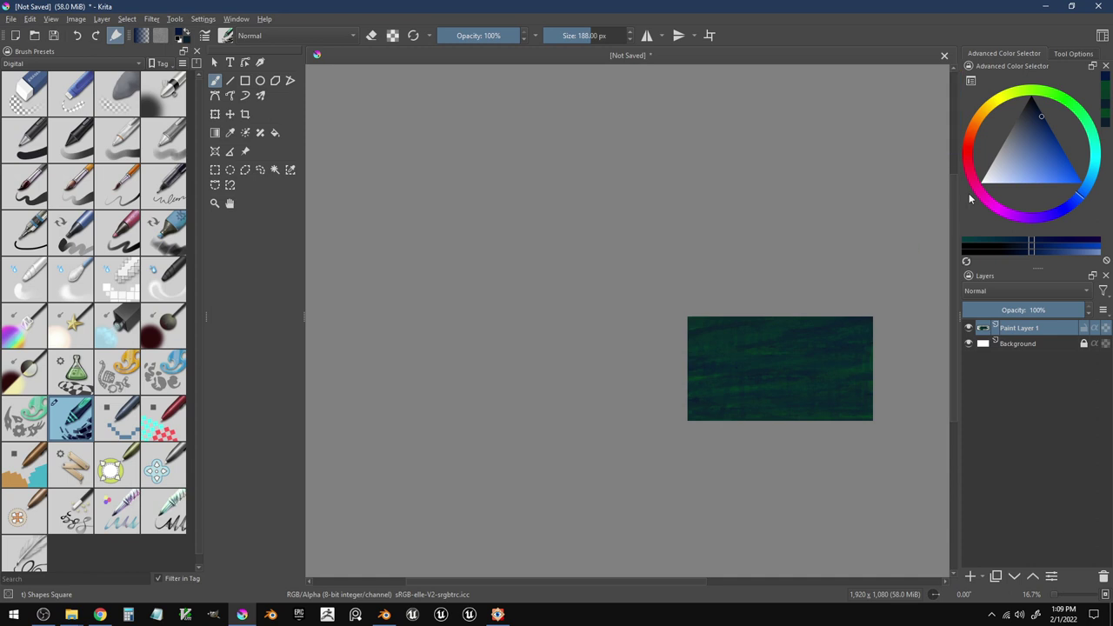
{"action": "left_click", "coordinate": [973, 185]}
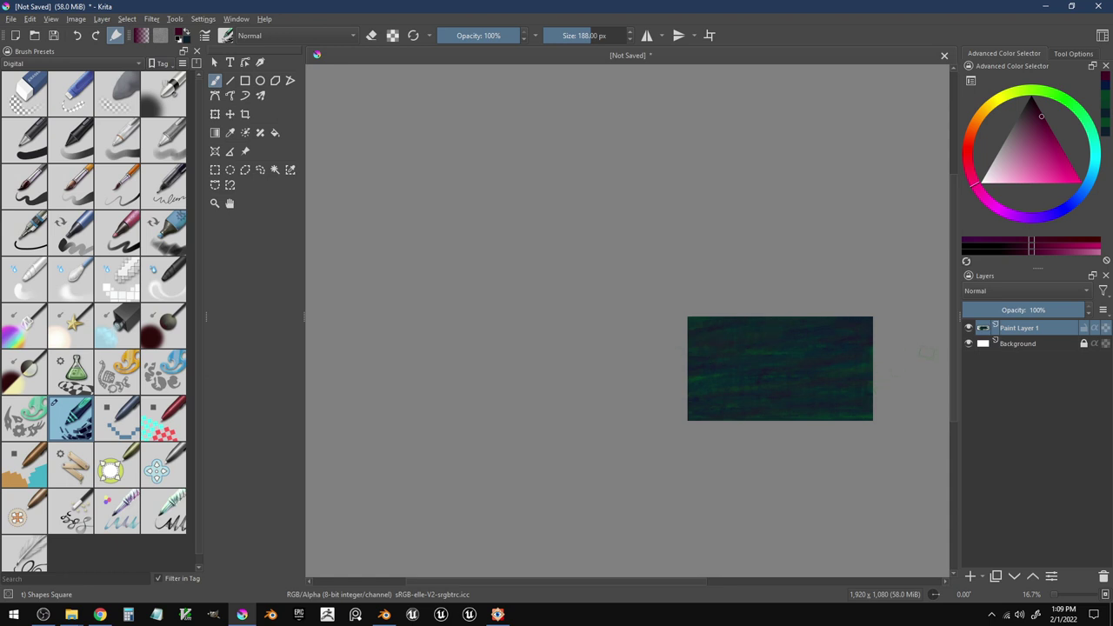
- Brighten the colour to a saturated magenta and dab several blocky strokes around the middle of the canvas
{"action": "left_click", "coordinate": [1062, 162]}
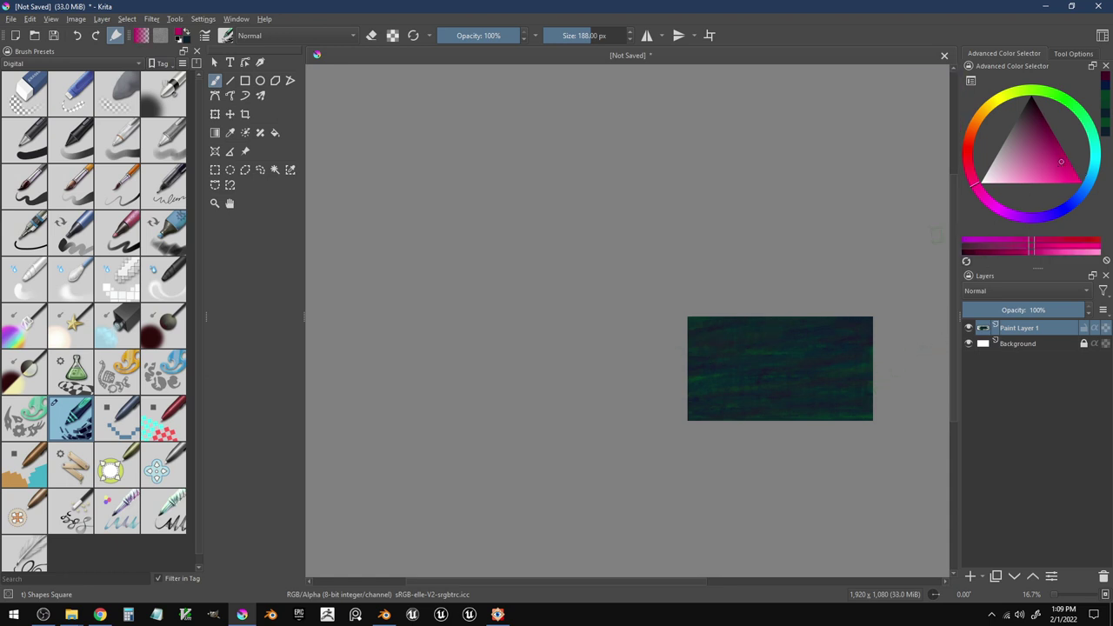
{"action": "mouse_move", "coordinate": [792, 381]}
{"action": "left_mouse_down"}
{"action": "mouse_move", "coordinate": [750, 382]}
{"action": "mouse_move", "coordinate": [813, 364]}
{"action": "mouse_move", "coordinate": [821, 394]}
{"action": "mouse_move", "coordinate": [807, 409]}
{"action": "mouse_move", "coordinate": [737, 372]}
{"action": "mouse_move", "coordinate": [811, 359]}
{"action": "mouse_move", "coordinate": [833, 389]}
{"action": "left_mouse_up"}
{"action": "key", "text": "ctrl+z"}
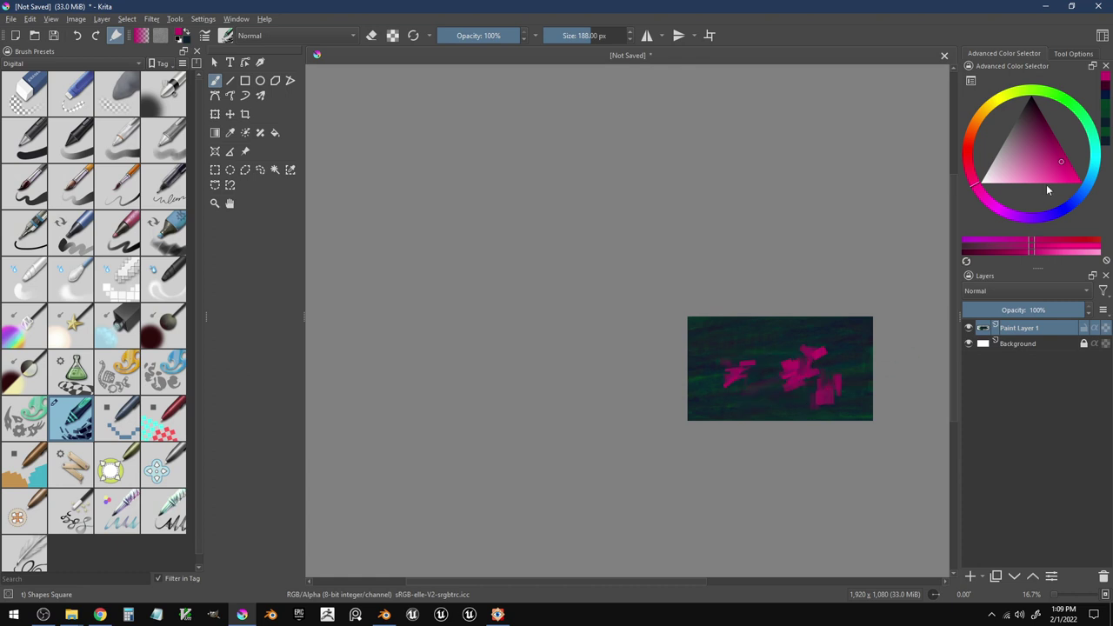
- Change the hue to bright green and dab blocky strokes in the upper part and centre of the canvas
{"action": "left_click", "coordinate": [1072, 103]}
{"action": "left_click_drag", "start_coordinate": [798, 347], "coordinate": [863, 339]}
{"action": "left_click_drag", "start_coordinate": [774, 387], "coordinate": [761, 382]}
{"action": "mouse_move", "coordinate": [760, 346]}
{"action": "left_mouse_down"}
{"action": "mouse_move", "coordinate": [738, 358]}
{"action": "mouse_move", "coordinate": [746, 342]}
{"action": "left_mouse_up"}
- Change the hue to bright blue and scatter blocky dabs between and around the magenta and green ones
{"action": "left_click", "coordinate": [1072, 204]}
{"action": "left_click_drag", "start_coordinate": [809, 329], "coordinate": [800, 344]}
{"action": "left_click_drag", "start_coordinate": [765, 377], "coordinate": [753, 384]}
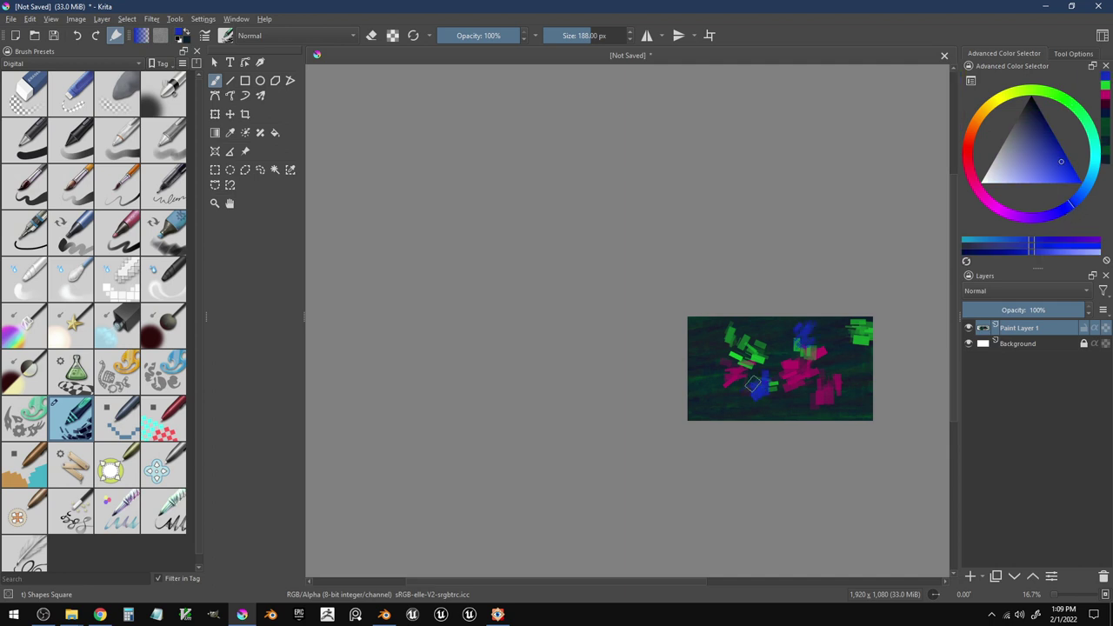
{"action": "left_click_drag", "start_coordinate": [835, 356], "coordinate": [822, 362]}
{"action": "left_click_drag", "start_coordinate": [784, 349], "coordinate": [760, 406]}
{"action": "left_click_drag", "start_coordinate": [715, 401], "coordinate": [699, 404]}
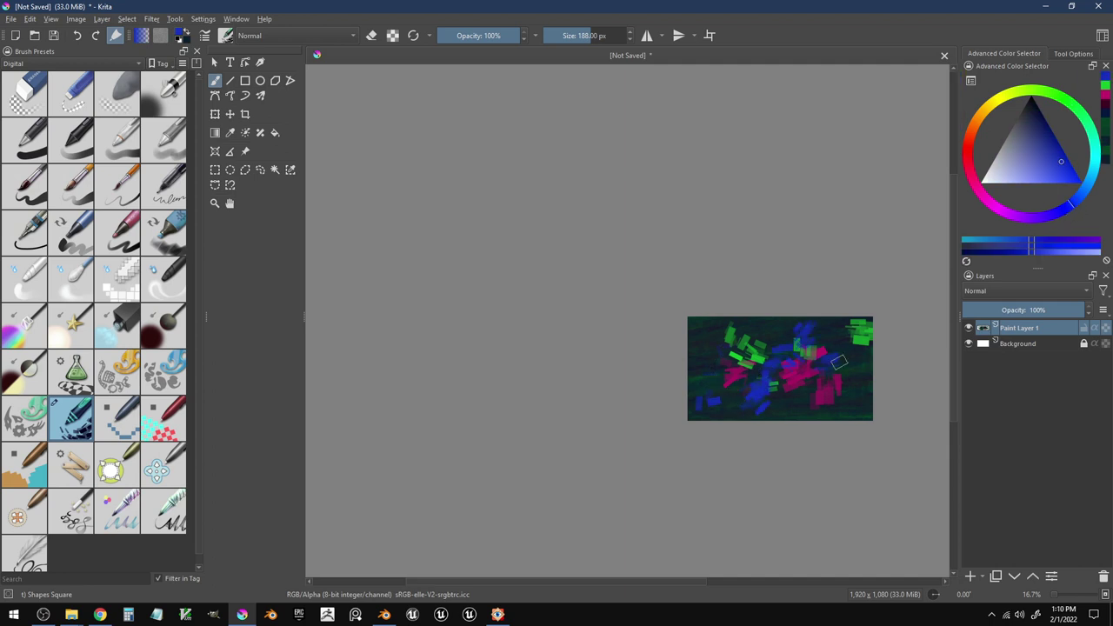
{"action": "left_click_drag", "start_coordinate": [837, 332], "coordinate": [846, 340]}
- Darken the blue to near-black navy and paint over and between the bright dabs, reducing the brush size to 55 px
{"action": "scroll", "coordinate": [821, 373], "scroll_direction": "up", "scroll_amount": 2}
{"action": "scroll", "coordinate": [800, 377], "scroll_direction": "up", "scroll_amount": 1}
{"action": "scroll", "coordinate": [870, 497], "scroll_direction": "down", "scroll_amount": 1}
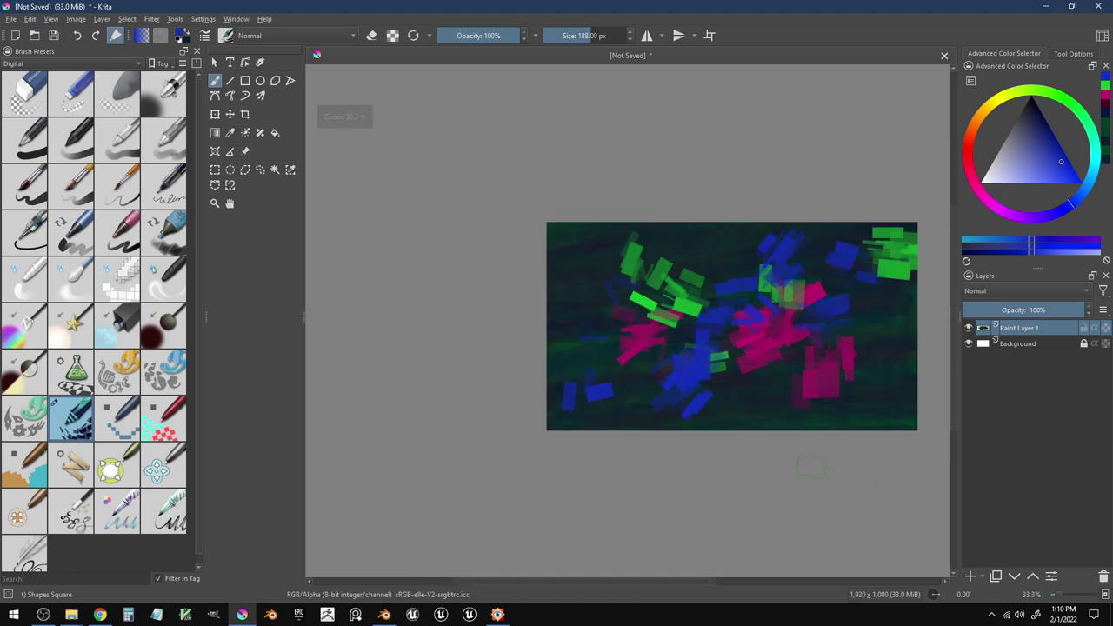
{"action": "right_click", "coordinate": [707, 422]}
{"action": "left_click", "coordinate": [880, 471]}
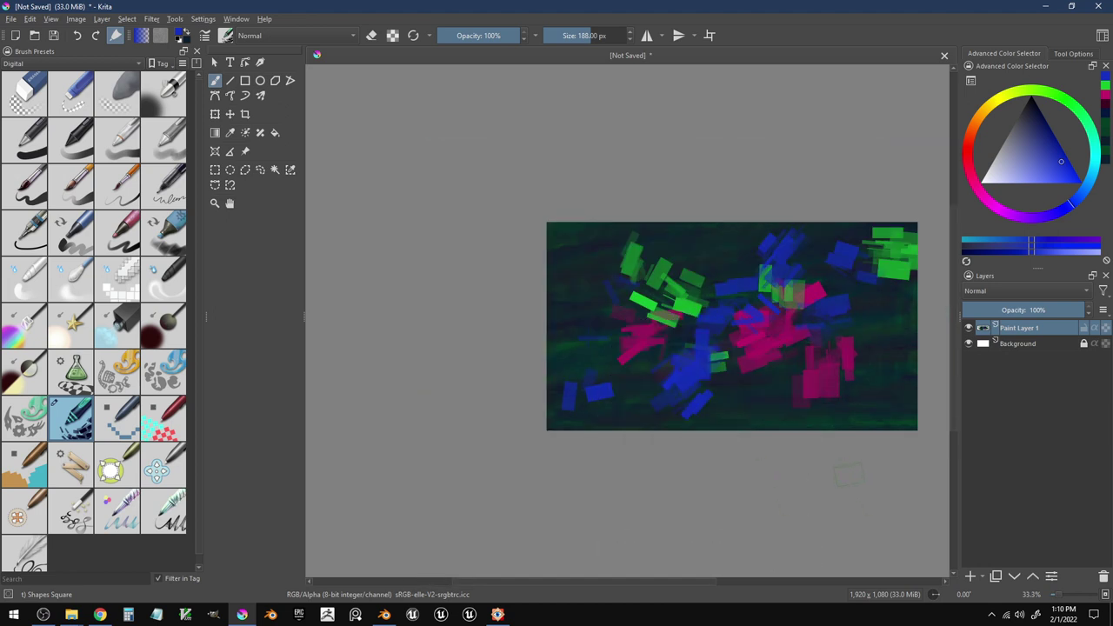
{"action": "left_click", "coordinate": [1038, 110]}
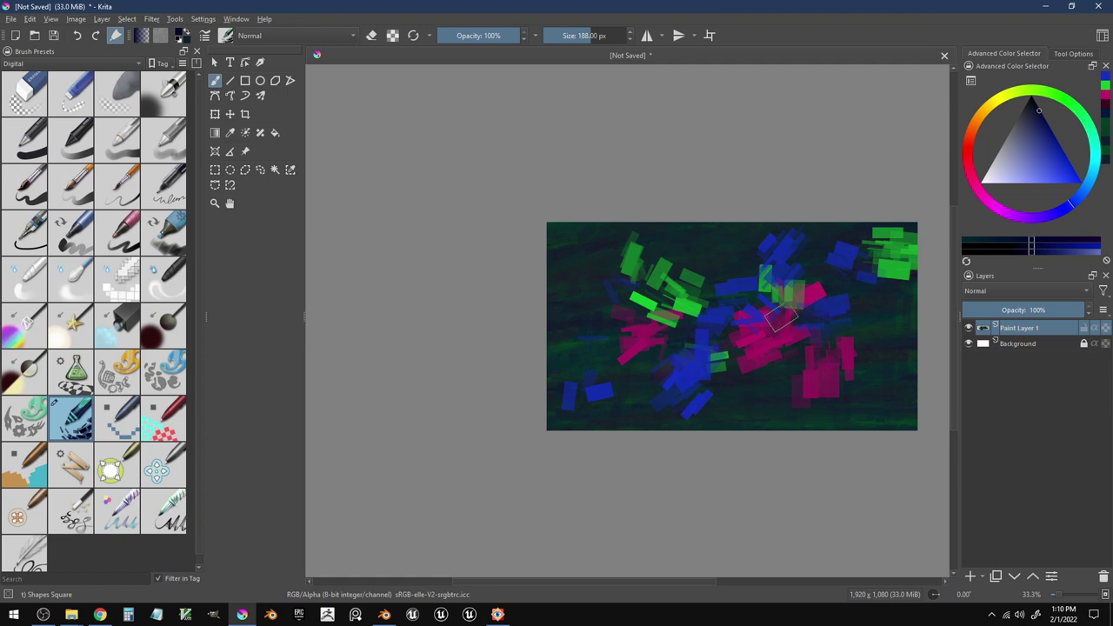
{"action": "mouse_move", "coordinate": [773, 329]}
{"action": "left_mouse_down"}
{"action": "mouse_move", "coordinate": [743, 352]}
{"action": "mouse_move", "coordinate": [780, 350]}
{"action": "mouse_move", "coordinate": [752, 328]}
{"action": "mouse_move", "coordinate": [754, 340]}
{"action": "mouse_move", "coordinate": [781, 324]}
{"action": "mouse_move", "coordinate": [747, 342]}
{"action": "mouse_move", "coordinate": [780, 290]}
{"action": "mouse_move", "coordinate": [824, 312]}
{"action": "mouse_move", "coordinate": [784, 331]}
{"action": "mouse_move", "coordinate": [812, 329]}
{"action": "mouse_move", "coordinate": [771, 300]}
{"action": "mouse_move", "coordinate": [821, 305]}
{"action": "mouse_move", "coordinate": [850, 337]}
{"action": "mouse_move", "coordinate": [794, 361]}
{"action": "mouse_move", "coordinate": [798, 399]}
{"action": "mouse_move", "coordinate": [833, 322]}
{"action": "mouse_move", "coordinate": [856, 368]}
{"action": "mouse_move", "coordinate": [793, 322]}
{"action": "mouse_move", "coordinate": [699, 369]}
{"action": "mouse_move", "coordinate": [688, 310]}
{"action": "mouse_move", "coordinate": [732, 294]}
{"action": "mouse_move", "coordinate": [701, 357]}
{"action": "mouse_move", "coordinate": [759, 284]}
{"action": "mouse_move", "coordinate": [766, 297]}
{"action": "mouse_move", "coordinate": [798, 282]}
{"action": "mouse_move", "coordinate": [827, 307]}
{"action": "mouse_move", "coordinate": [776, 275]}
{"action": "mouse_move", "coordinate": [914, 269]}
{"action": "mouse_move", "coordinate": [861, 254]}
{"action": "mouse_move", "coordinate": [859, 270]}
{"action": "mouse_move", "coordinate": [845, 259]}
{"action": "mouse_move", "coordinate": [888, 236]}
{"action": "mouse_move", "coordinate": [914, 265]}
{"action": "mouse_move", "coordinate": [645, 295]}
{"action": "mouse_move", "coordinate": [675, 303]}
{"action": "mouse_move", "coordinate": [637, 278]}
{"action": "mouse_move", "coordinate": [679, 317]}
{"action": "mouse_move", "coordinate": [617, 248]}
{"action": "mouse_move", "coordinate": [708, 309]}
{"action": "mouse_move", "coordinate": [683, 277]}
{"action": "mouse_move", "coordinate": [696, 317]}
{"action": "mouse_move", "coordinate": [610, 372]}
{"action": "mouse_move", "coordinate": [619, 335]}
{"action": "mouse_move", "coordinate": [653, 354]}
{"action": "mouse_move", "coordinate": [560, 409]}
{"action": "mouse_move", "coordinate": [679, 377]}
{"action": "mouse_move", "coordinate": [704, 400]}
{"action": "mouse_move", "coordinate": [649, 389]}
{"action": "mouse_move", "coordinate": [693, 380]}
{"action": "mouse_move", "coordinate": [737, 315]}
{"action": "mouse_move", "coordinate": [701, 398]}
{"action": "mouse_move", "coordinate": [743, 276]}
{"action": "left_mouse_up"}
{"action": "key", "text": "bracketleft"}
{"action": "key", "text": "bracketleft"}
{"action": "key", "text": "bracketleft"}
{"action": "key", "text": "bracketleft"}
{"action": "key", "text": "bracketleft"}
{"action": "key", "text": "bracketleft"}
{"action": "key", "text": "bracketleft"}
{"action": "key", "text": "bracketleft"}
{"action": "key", "text": "bracketleft"}
{"action": "key", "text": "bracketleft"}
{"action": "key", "text": "bracketleft"}
{"action": "key", "text": "bracketleft"}
{"action": "key", "text": "bracketleft"}
{"action": "key", "text": "bracketleft"}
{"action": "key", "text": "bracketleft"}
{"action": "key", "text": "bracketleft"}
{"action": "key", "text": "bracketleft"}
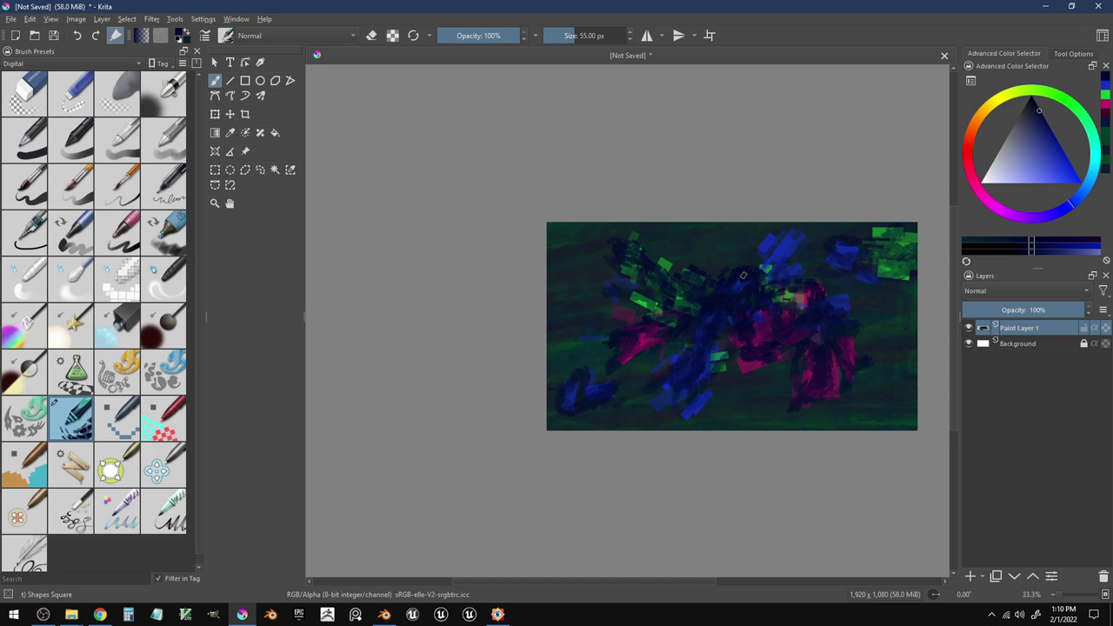
- Smear the magenta, green and navy strokes around the centre with the Blender Smear preset
{"action": "left_click", "coordinate": [154, 283]}
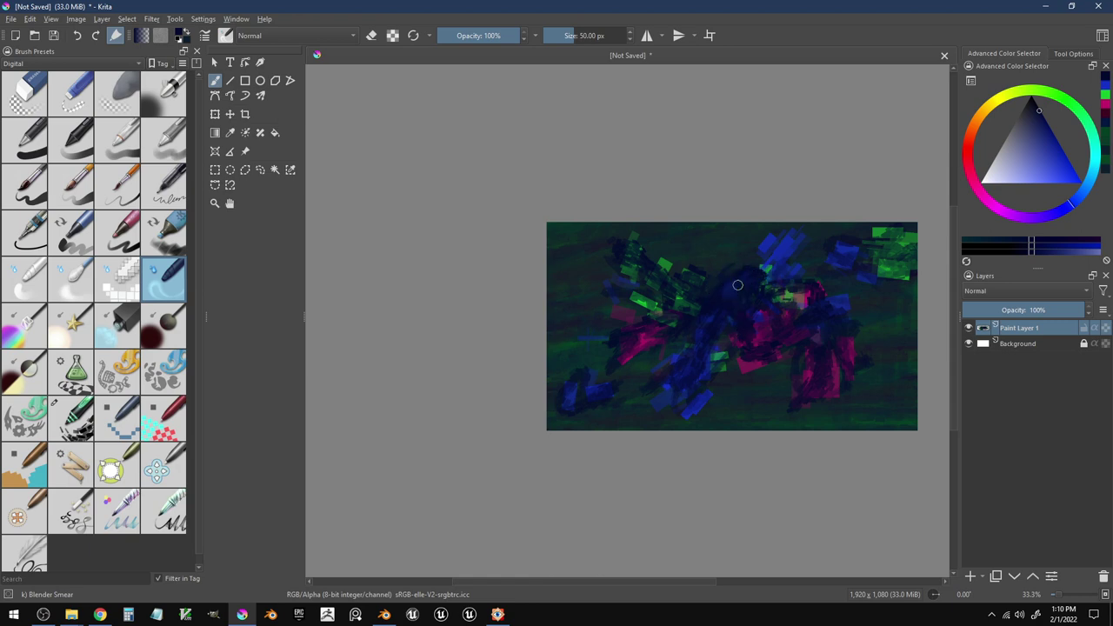
{"action": "mouse_move", "coordinate": [759, 308]}
{"action": "left_mouse_down"}
{"action": "mouse_move", "coordinate": [792, 301]}
{"action": "mouse_move", "coordinate": [764, 318]}
{"action": "mouse_move", "coordinate": [778, 334]}
{"action": "mouse_move", "coordinate": [776, 315]}
{"action": "mouse_move", "coordinate": [804, 311]}
{"action": "mouse_move", "coordinate": [794, 292]}
{"action": "mouse_move", "coordinate": [810, 313]}
{"action": "left_mouse_up"}
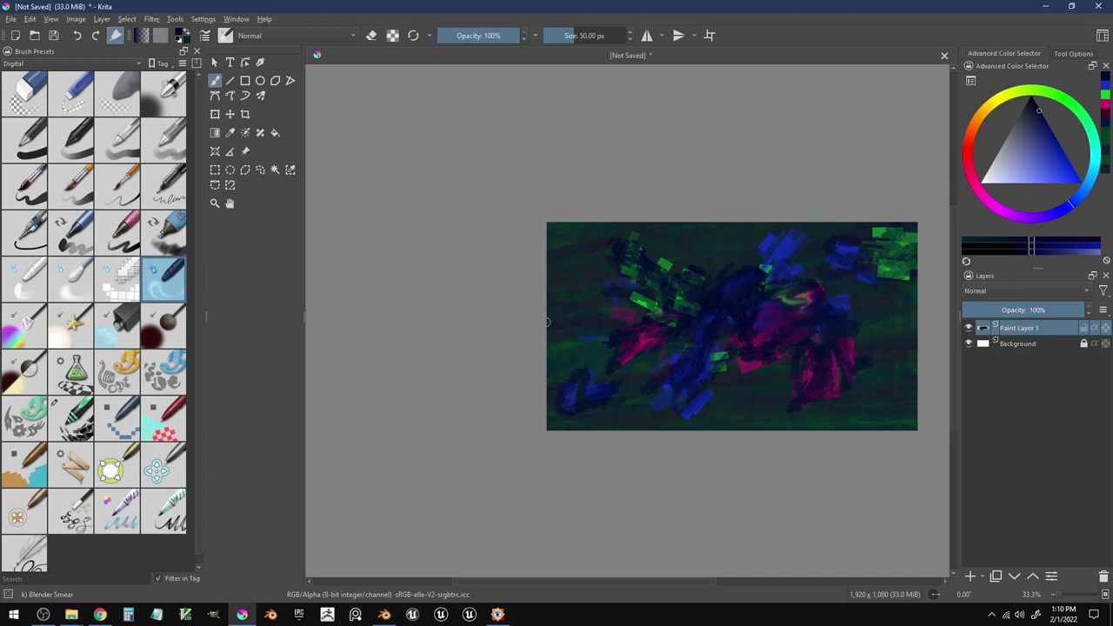
- Soften the central, green and lower-right strokes with the Blender Basic preset at 50 px, sampling a dark blue from the right side
{"action": "left_click", "coordinate": [123, 283]}
{"action": "left_click", "coordinate": [66, 290]}
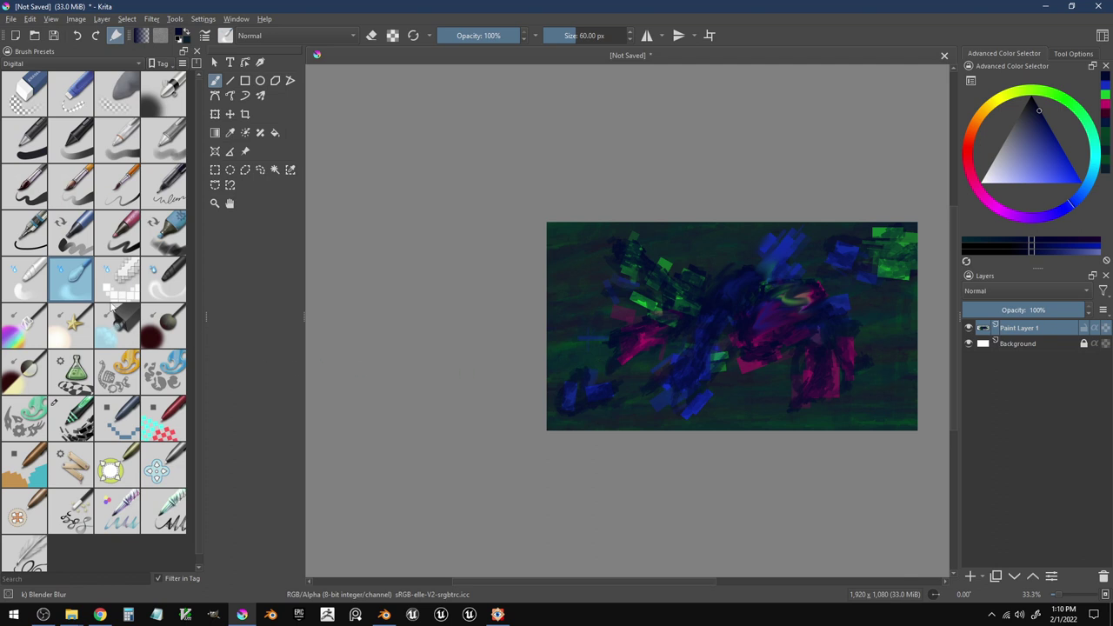
{"action": "left_click", "coordinate": [28, 280]}
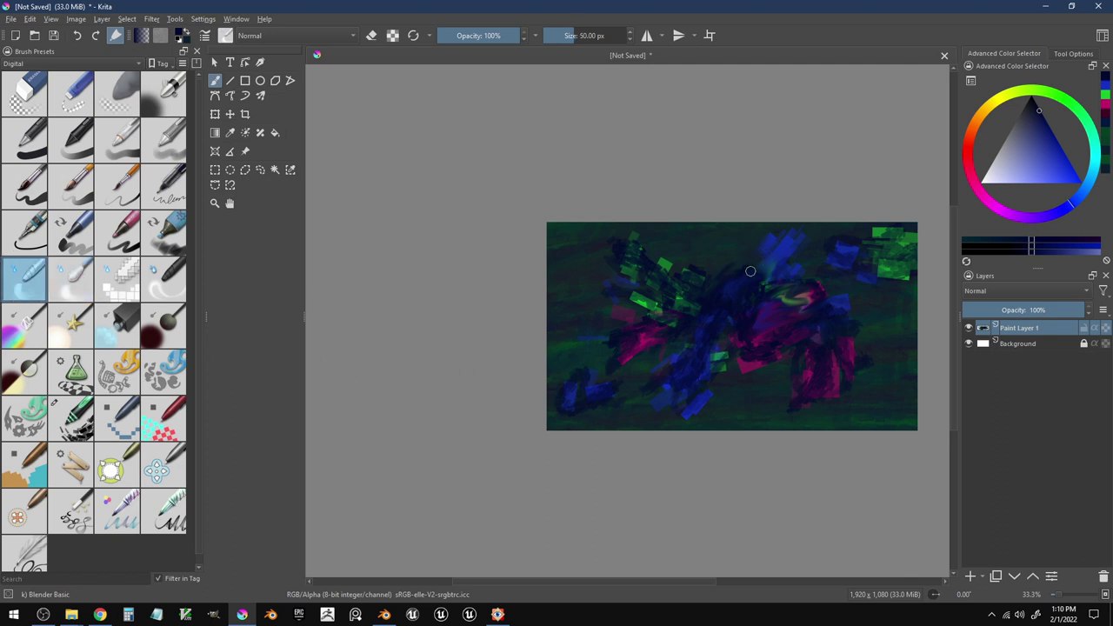
{"action": "mouse_move", "coordinate": [820, 281]}
{"action": "left_mouse_down"}
{"action": "mouse_move", "coordinate": [832, 284]}
{"action": "mouse_move", "coordinate": [789, 302]}
{"action": "mouse_move", "coordinate": [819, 301]}
{"action": "left_mouse_up"}
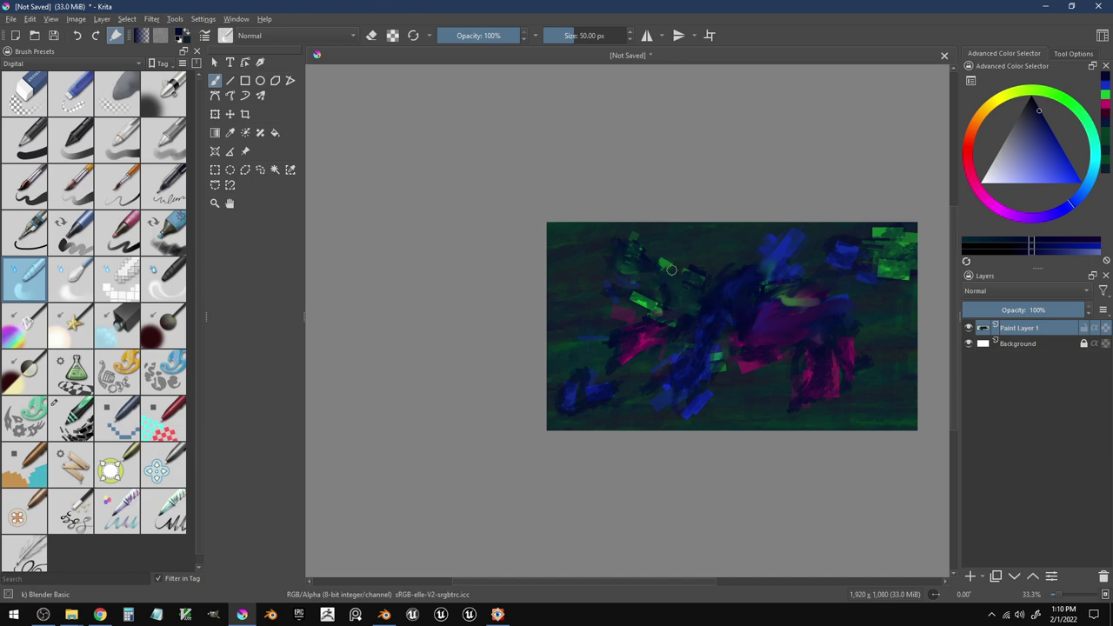
{"action": "left_click", "coordinate": [900, 294], "text": "ctrl"}
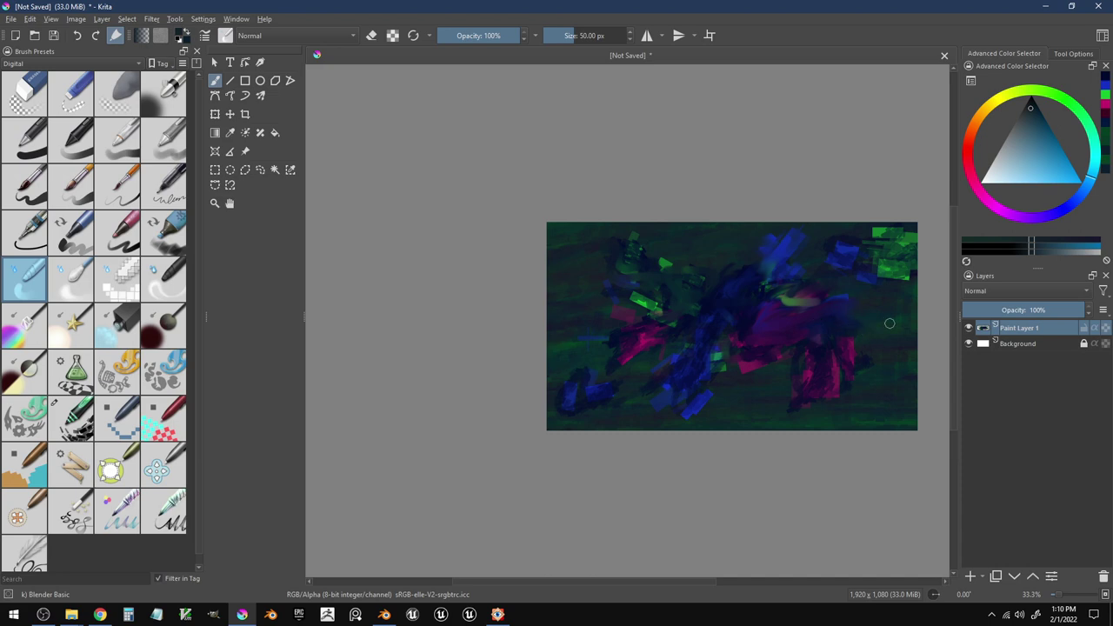
{"action": "left_click_drag", "start_coordinate": [848, 418], "coordinate": [872, 406]}
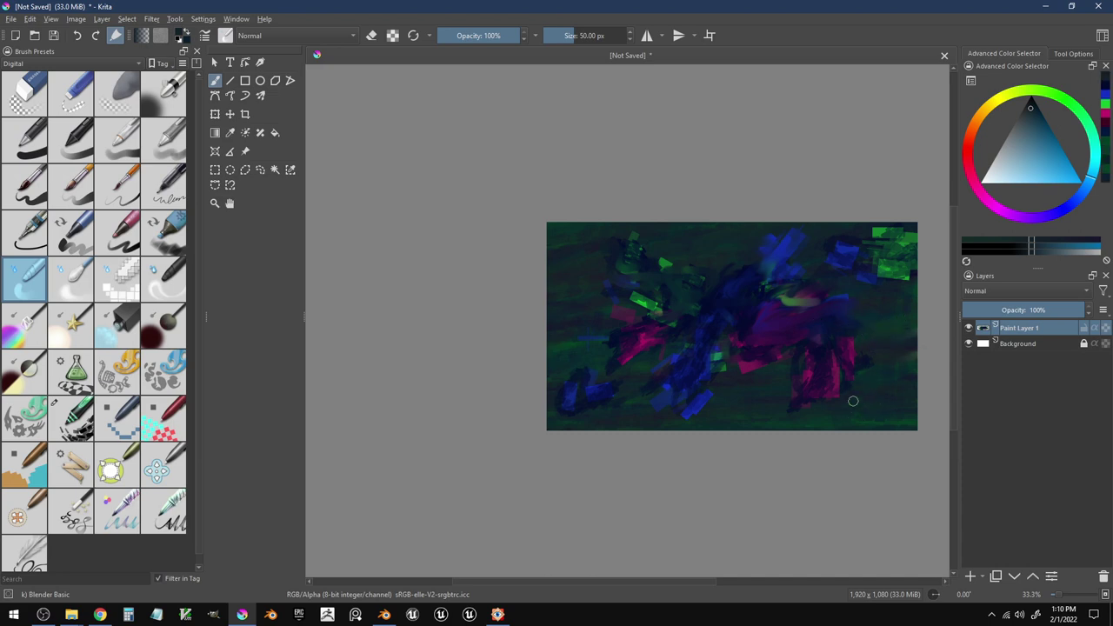
- Try loose blue strokes along the painting's lower edge with the Marker Details preset, using a blue sampled from the upper-right dabs
{"action": "left_click", "coordinate": [864, 274], "text": "ctrl"}
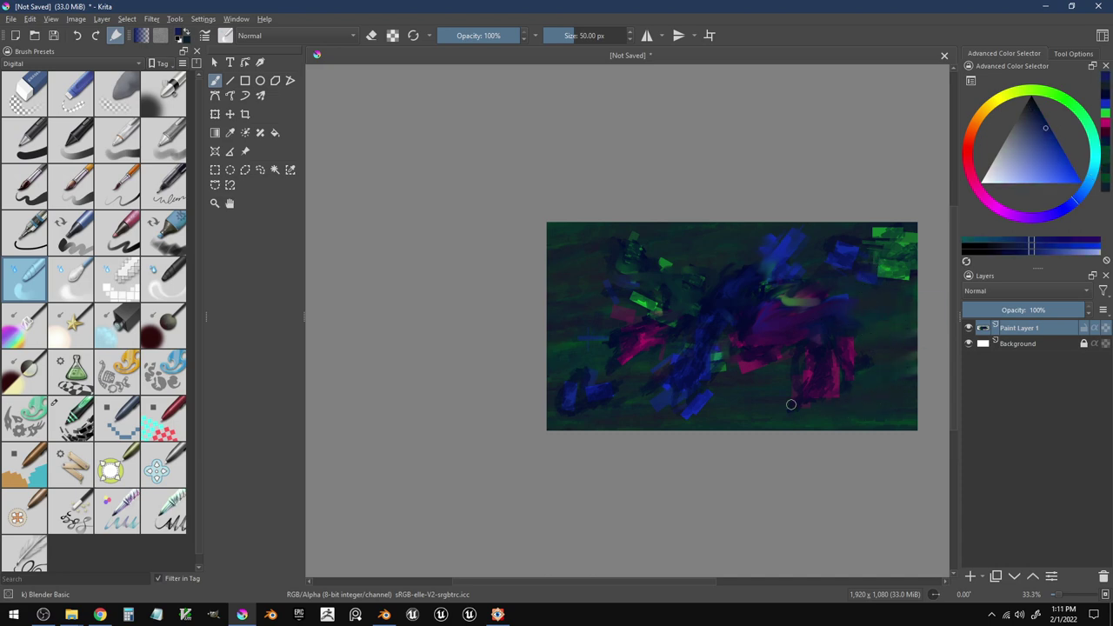
{"action": "left_click", "coordinate": [127, 237]}
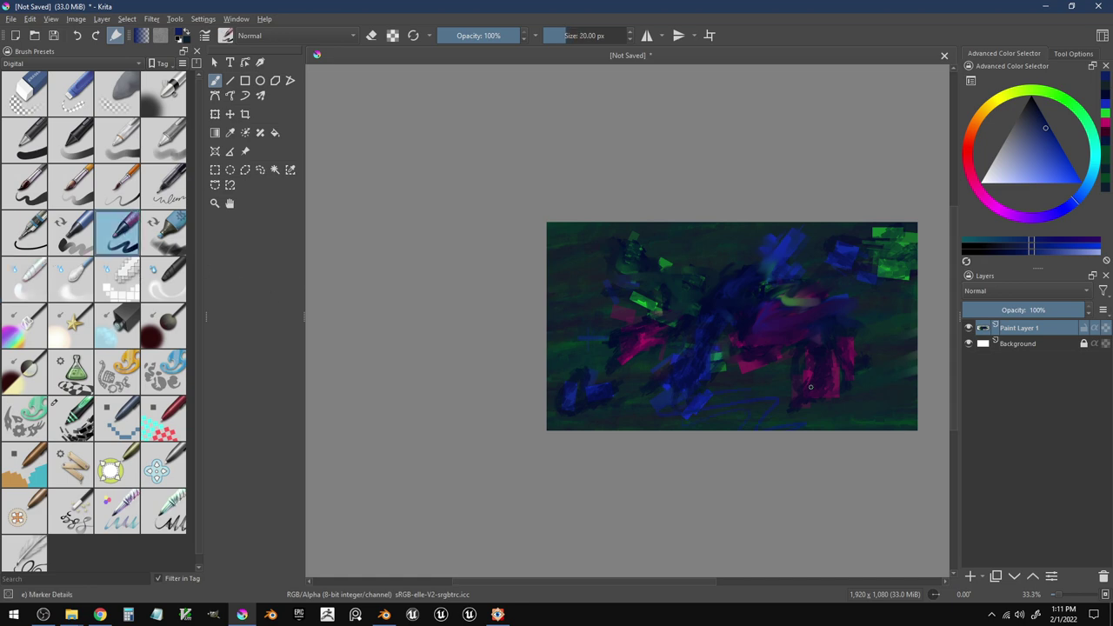
- Sample a dark magenta from the painting and brighten the central magenta strokes with the Adjust Dodge preset at a reduced brush size
{"action": "left_click", "coordinate": [749, 364], "text": "ctrl"}
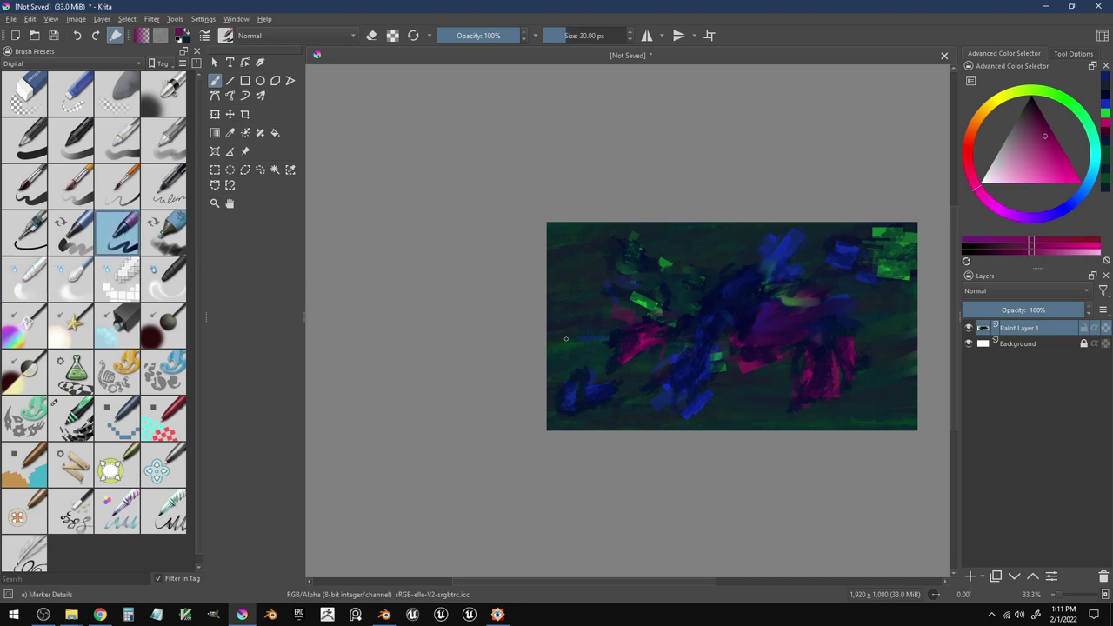
{"action": "left_click", "coordinate": [73, 326]}
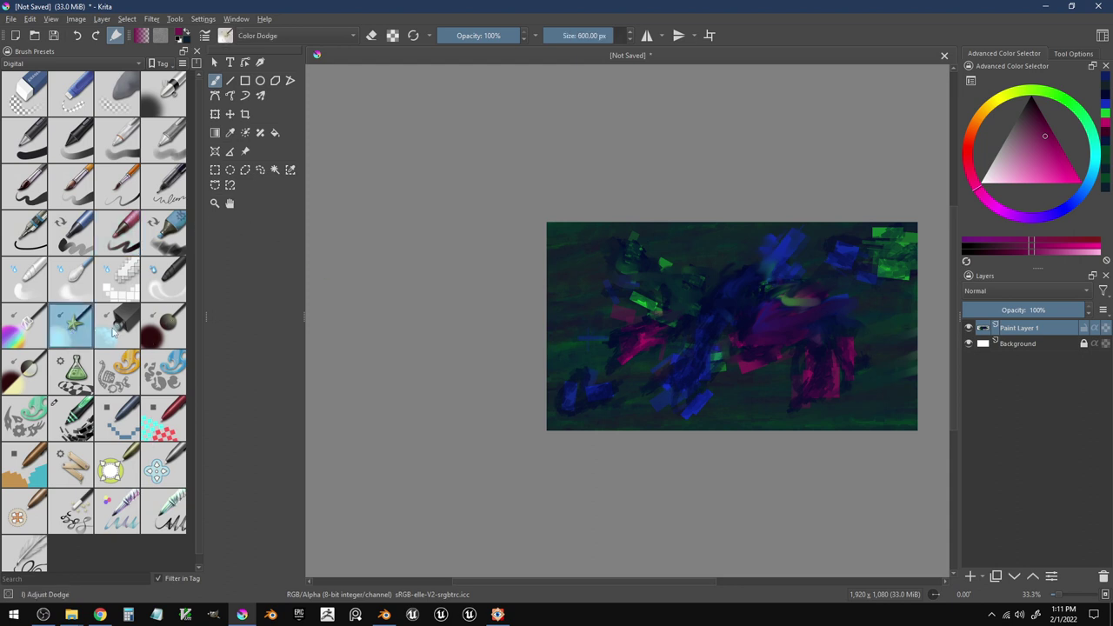
{"action": "key", "text": "bracketleft"}
{"action": "key", "text": "bracketleft"}
{"action": "key", "text": "bracketleft"}
{"action": "key", "text": "bracketleft"}
{"action": "key", "text": "bracketleft"}
{"action": "key", "text": "bracketleft"}
{"action": "key", "text": "bracketleft"}
{"action": "key", "text": "bracketleft"}
{"action": "key", "text": "bracketleft"}
{"action": "key", "text": "bracketleft"}
{"action": "key", "text": "bracketleft"}
{"action": "key", "text": "bracketleft"}
{"action": "key", "text": "bracketleft"}
{"action": "key", "text": "bracketleft"}
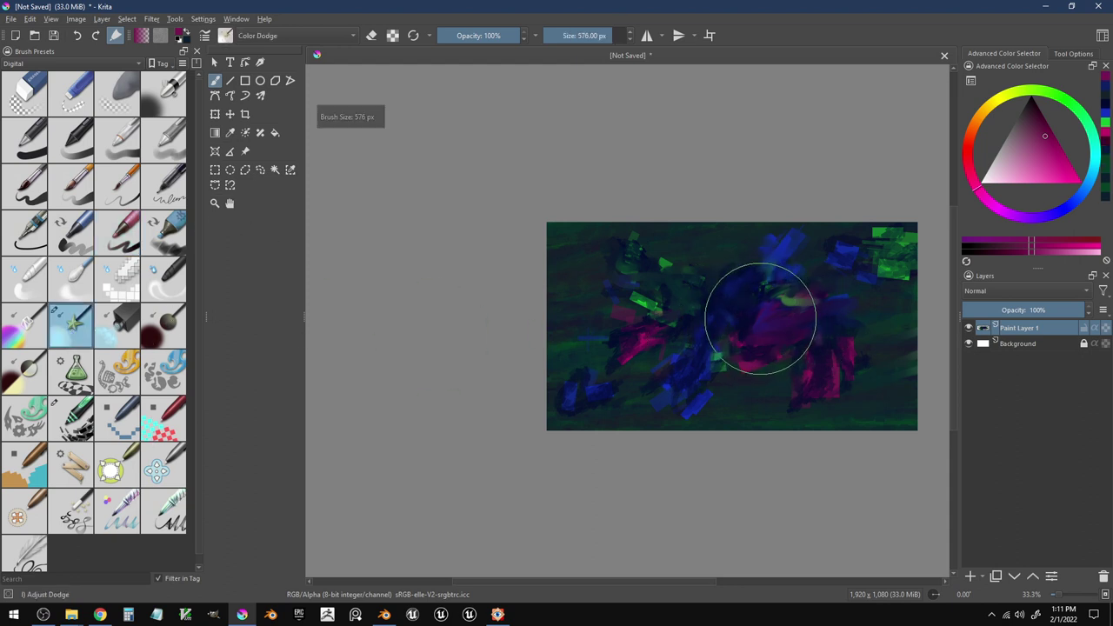
{"action": "left_click_drag", "start_coordinate": [771, 327], "coordinate": [845, 304]}
- Reduce the brush size to 135 px and dodge the lower-right magenta petals and the dark blue strokes near the centre
{"action": "key", "text": "bracketleft"}
{"action": "key", "text": "bracketleft"}
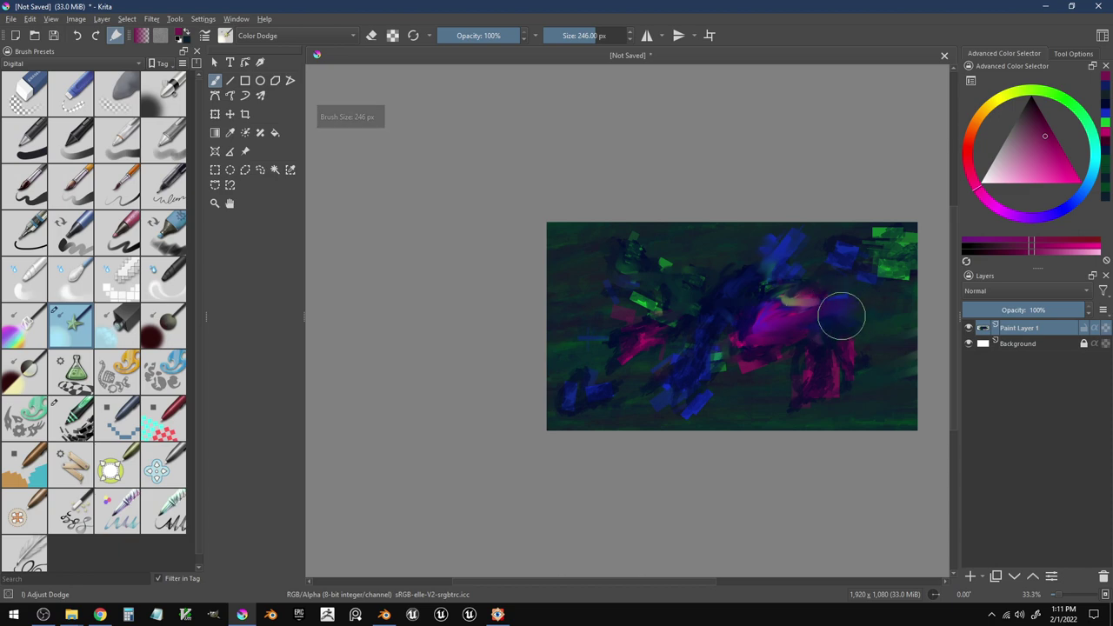
{"action": "key", "text": "bracketleft"}
{"action": "key", "text": "bracketleft"}
{"action": "key", "text": "bracketleft"}
{"action": "key", "text": "bracketleft"}
{"action": "key", "text": "bracketleft"}
{"action": "key", "text": "bracketleft"}
{"action": "key", "text": "bracketleft"}
{"action": "key", "text": "bracketleft"}
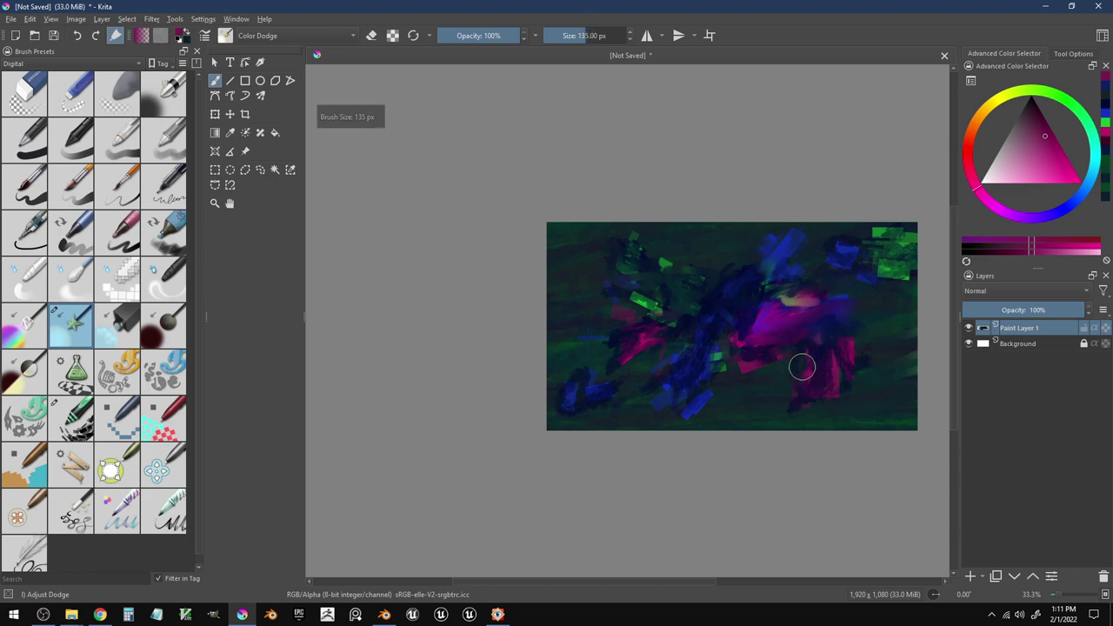
{"action": "left_click_drag", "start_coordinate": [803, 366], "coordinate": [810, 400]}
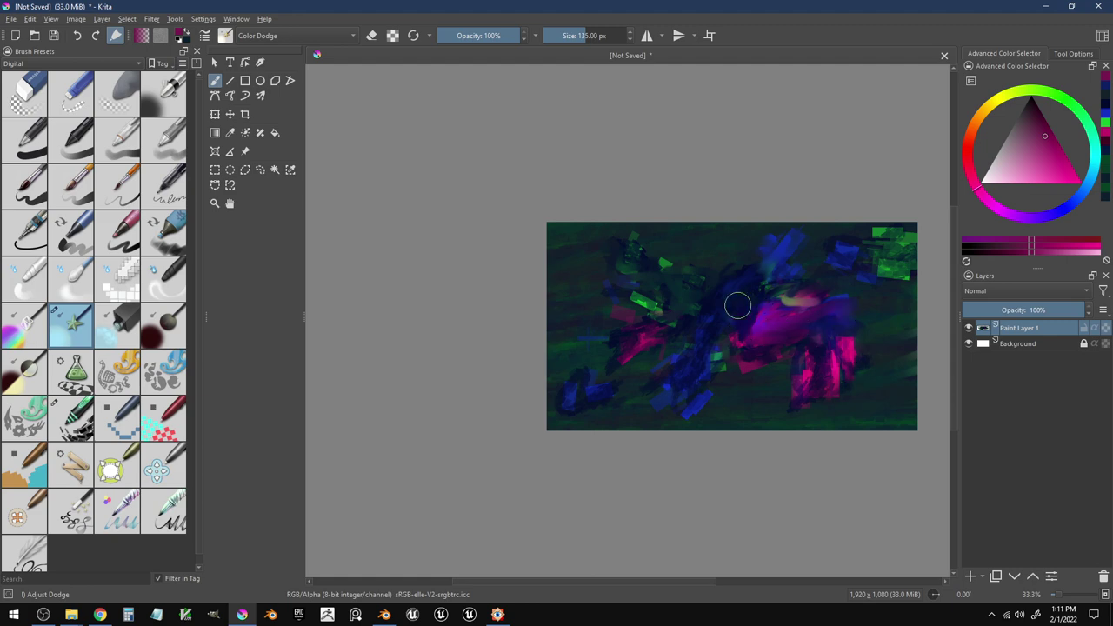
{"action": "left_click_drag", "start_coordinate": [717, 324], "coordinate": [731, 332]}
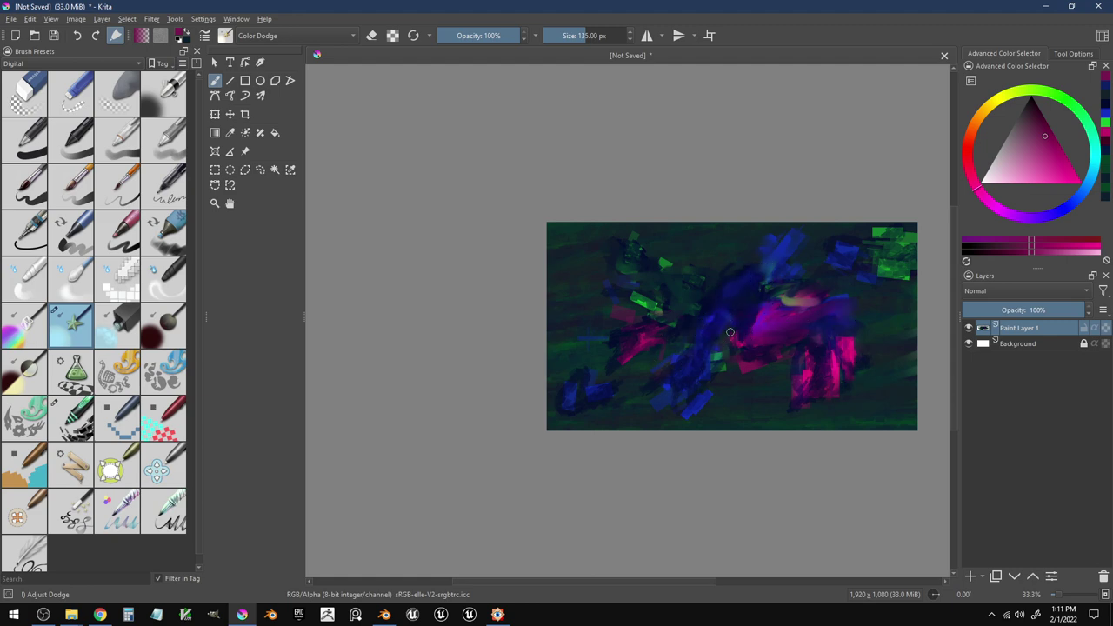
- Dodge the green dabs in the painting's upper left at 126 px, reducing the brush to 44 px for finer strokes
{"action": "key", "text": "bracketleft"}
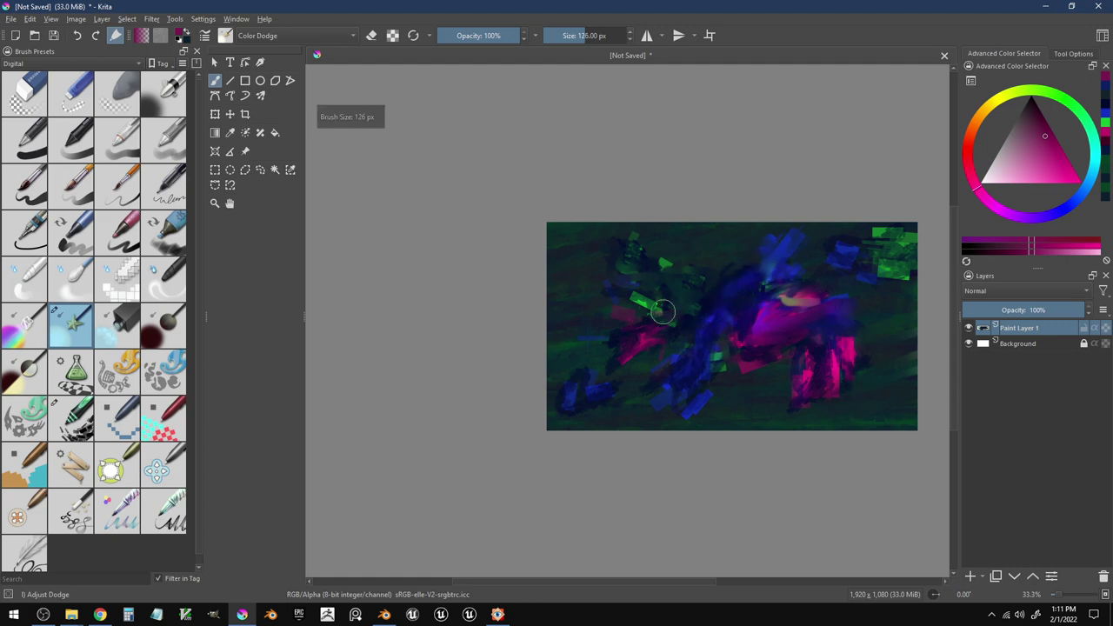
{"action": "left_click_drag", "start_coordinate": [639, 302], "coordinate": [661, 303]}
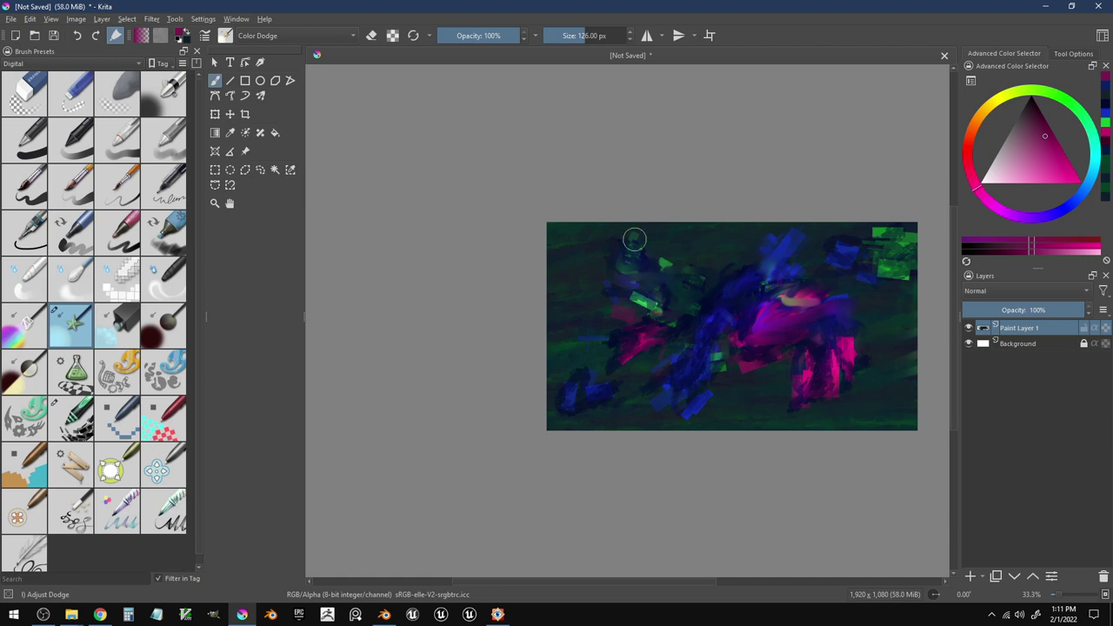
{"action": "key", "text": "bracketleft"}
{"action": "key", "text": "bracketleft"}
{"action": "key", "text": "bracketleft"}
{"action": "key", "text": "bracketleft"}
{"action": "key", "text": "bracketleft"}
{"action": "key", "text": "bracketleft"}
{"action": "key", "text": "bracketleft"}
{"action": "key", "text": "bracketleft"}
{"action": "key", "text": "bracketleft"}
{"action": "key", "text": "bracketleft"}
- Choose a brighter magenta, dodge a streak from the upper-left green dab towards the centre, and undo its strongest strokes
{"action": "left_click_drag", "start_coordinate": [1048, 182], "coordinate": [1072, 166]}
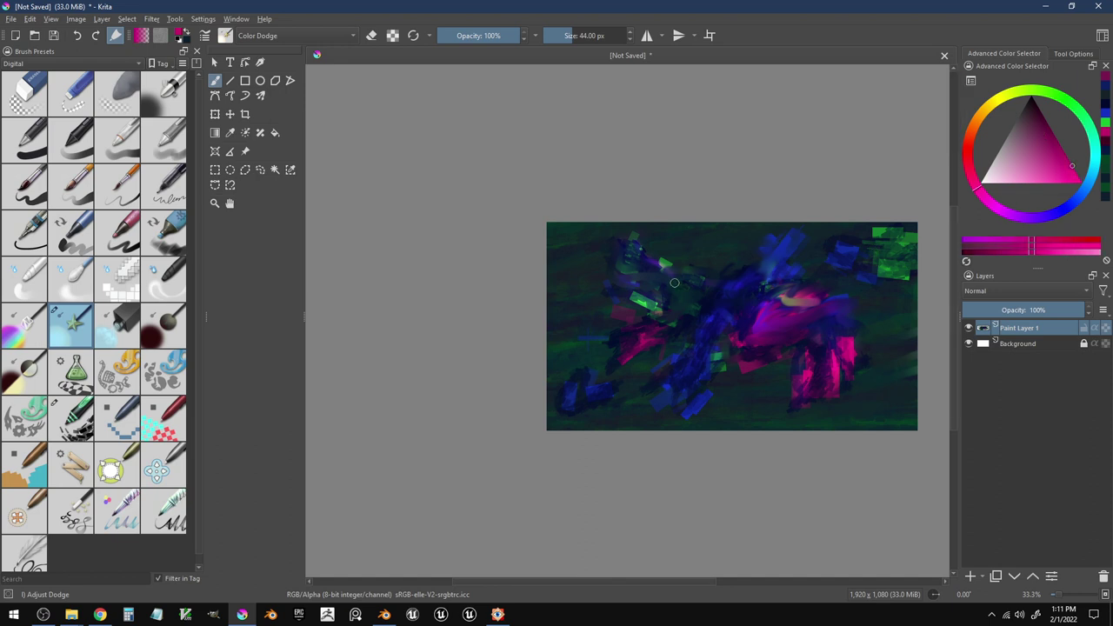
{"action": "mouse_move", "coordinate": [683, 275]}
{"action": "left_mouse_down"}
{"action": "mouse_move", "coordinate": [746, 289]}
{"action": "mouse_move", "coordinate": [691, 271]}
{"action": "left_mouse_up"}
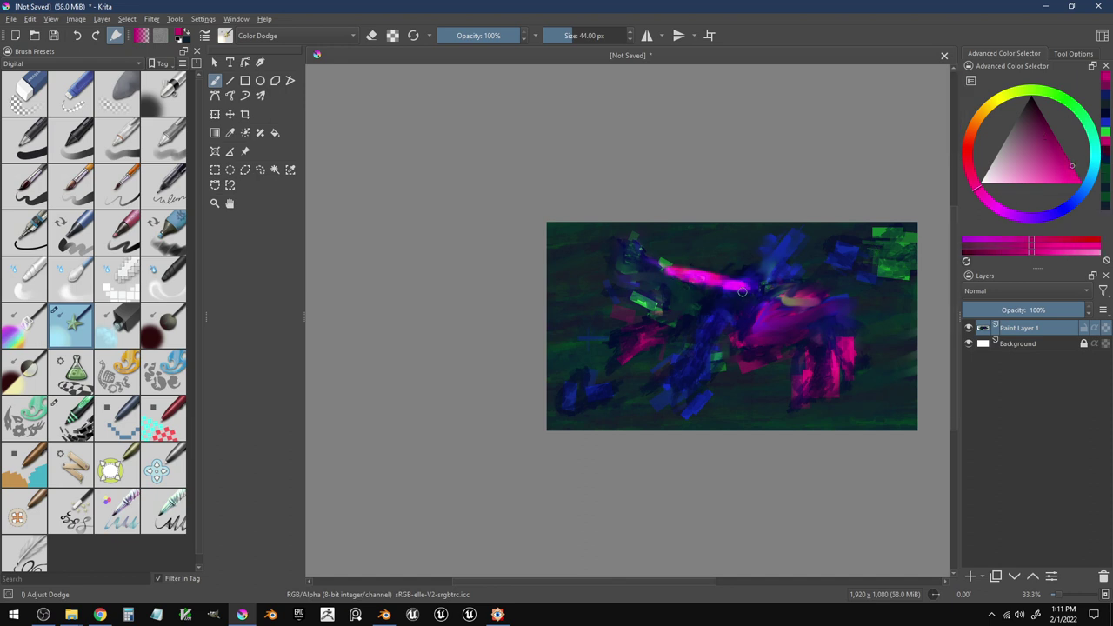
{"action": "key", "text": "ctrl+z"}
{"action": "key", "text": "ctrl+z"}
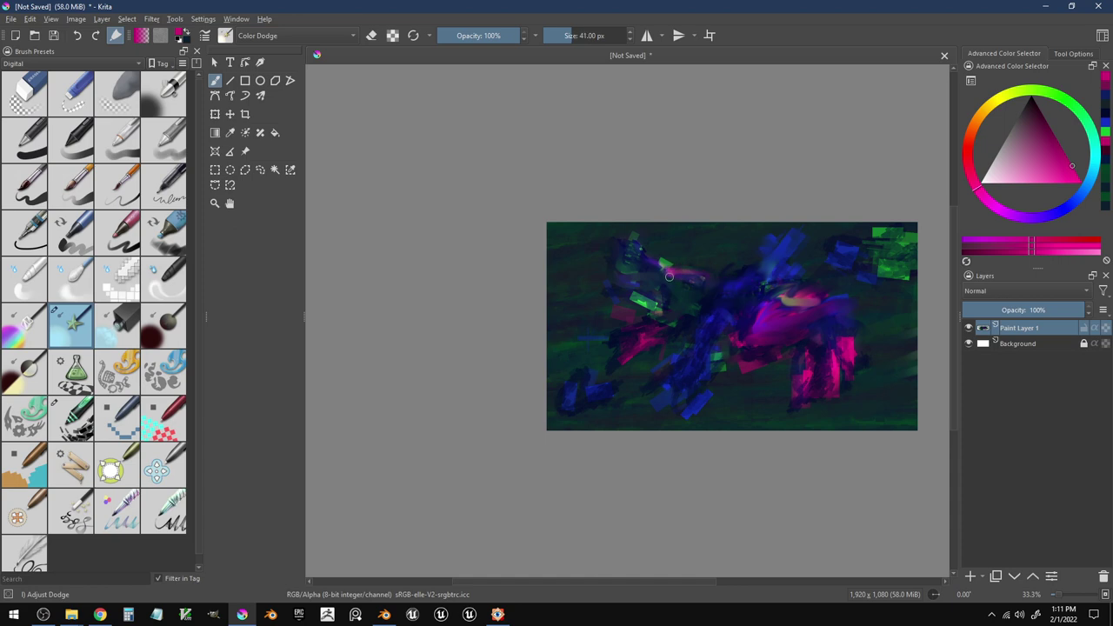
- Switch to the Sketching-1 Chrome Thin preset with the Color Dodge blending mode and enlarge the brush to 215 px
{"action": "left_click", "coordinate": [118, 510]}
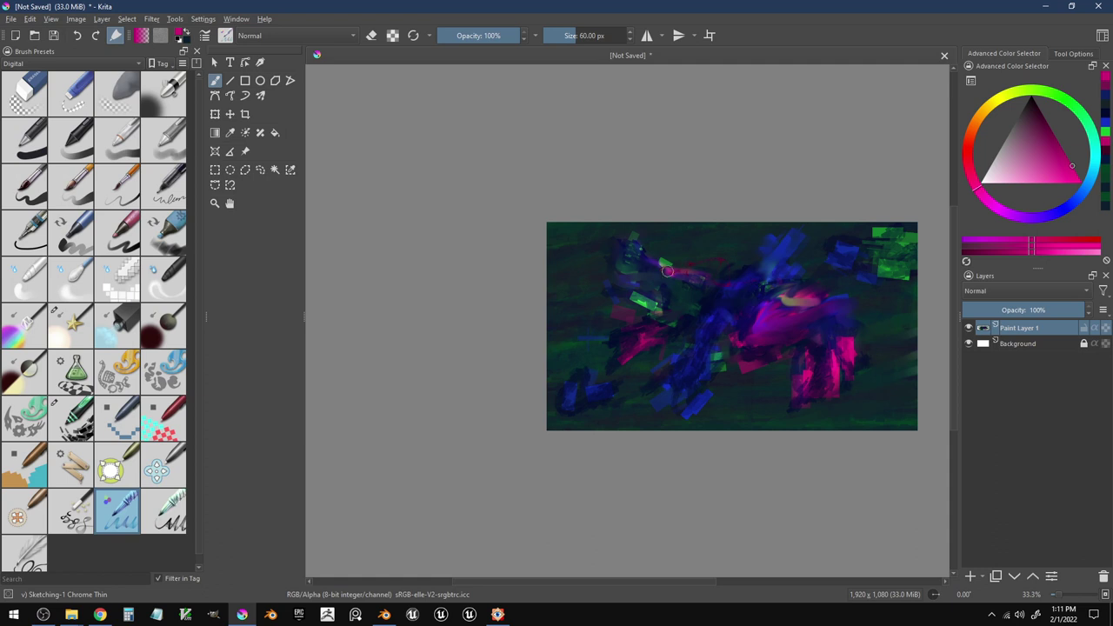
{"action": "left_click", "coordinate": [338, 37]}
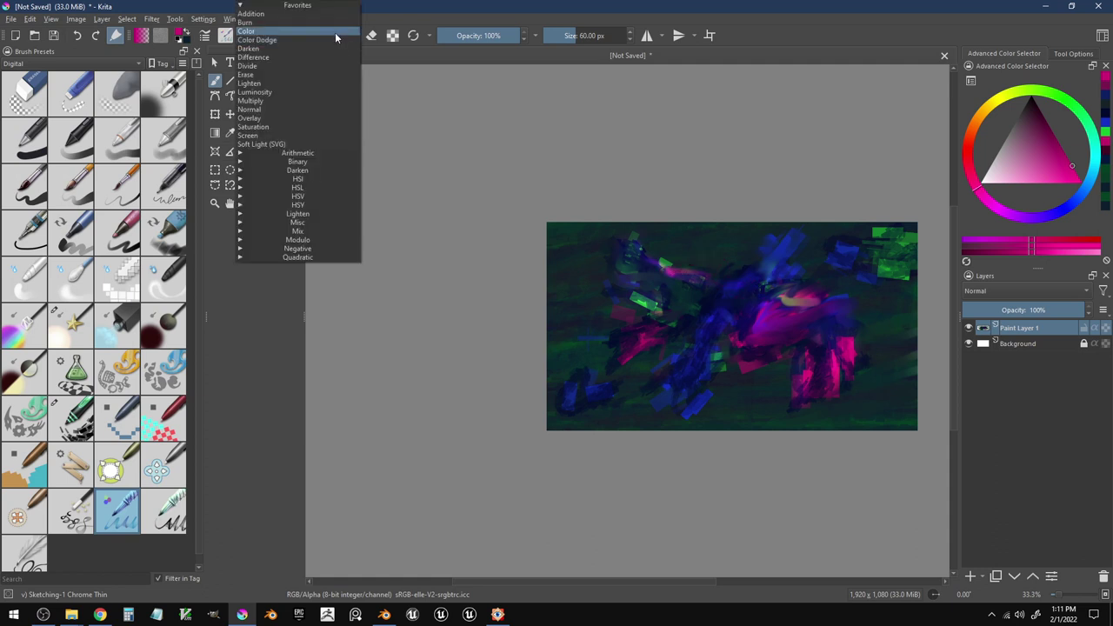
{"action": "left_click", "coordinate": [336, 37]}
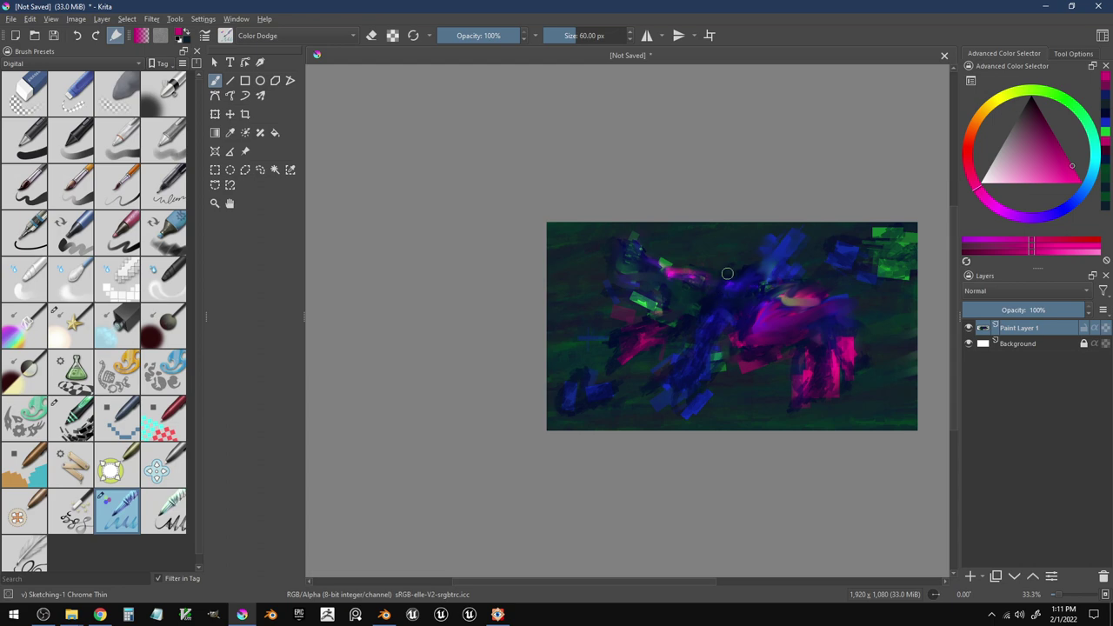
{"action": "key", "text": "bracketright"}
{"action": "key", "text": "bracketright"}
{"action": "key", "text": "bracketright"}
{"action": "key", "text": "bracketright"}
{"action": "key", "text": "bracketright"}
{"action": "key", "text": "bracketright"}
{"action": "key", "text": "bracketright"}
{"action": "key", "text": "bracketright"}
{"action": "key", "text": "bracketright"}
{"action": "key", "text": "bracketright"}
{"action": "key", "text": "bracketright"}
{"action": "key", "text": "bracketright"}
{"action": "key", "text": "bracketright"}
{"action": "key", "text": "bracketright"}
{"action": "key", "text": "bracketright"}
{"action": "key", "text": "bracketright"}
{"action": "key", "text": "bracketright"}
{"action": "key", "text": "bracketright"}
{"action": "key", "text": "bracketright"}
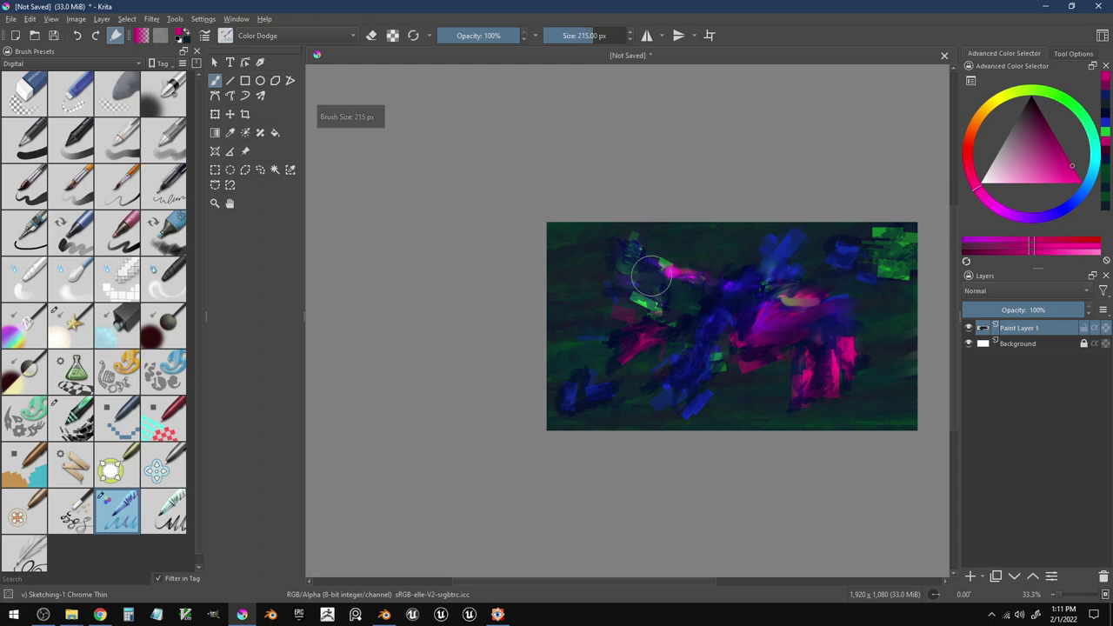
{"action": "mouse_move", "coordinate": [714, 288]}
{"action": "left_mouse_down"}
{"action": "mouse_move", "coordinate": [738, 286]}
{"action": "mouse_move", "coordinate": [735, 297]}
{"action": "left_mouse_up"}
{"action": "key", "text": "ctrl+z"}
{"action": "key", "text": "ctrl+z"}
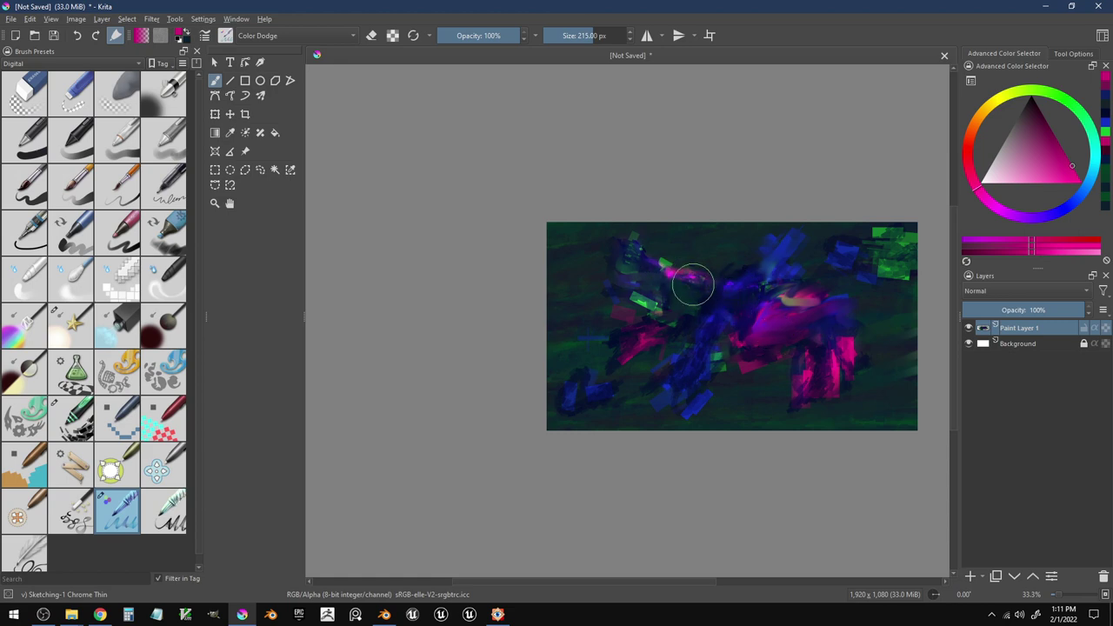
- Paint glowing magenta streaks from the left edge to the centre and along the underside of the central magenta form
{"action": "mouse_move", "coordinate": [693, 285]}
{"action": "left_mouse_down"}
{"action": "mouse_move", "coordinate": [739, 296]}
{"action": "mouse_move", "coordinate": [676, 277]}
{"action": "mouse_move", "coordinate": [705, 278]}
{"action": "left_mouse_up"}
{"action": "mouse_move", "coordinate": [522, 283]}
{"action": "left_mouse_down"}
{"action": "mouse_move", "coordinate": [674, 287]}
{"action": "mouse_move", "coordinate": [627, 288]}
{"action": "mouse_move", "coordinate": [699, 299]}
{"action": "mouse_move", "coordinate": [584, 299]}
{"action": "mouse_move", "coordinate": [699, 279]}
{"action": "mouse_move", "coordinate": [600, 295]}
{"action": "mouse_move", "coordinate": [720, 294]}
{"action": "mouse_move", "coordinate": [645, 305]}
{"action": "mouse_move", "coordinate": [643, 282]}
{"action": "mouse_move", "coordinate": [704, 284]}
{"action": "mouse_move", "coordinate": [679, 309]}
{"action": "mouse_move", "coordinate": [557, 316]}
{"action": "mouse_move", "coordinate": [749, 305]}
{"action": "left_mouse_up"}
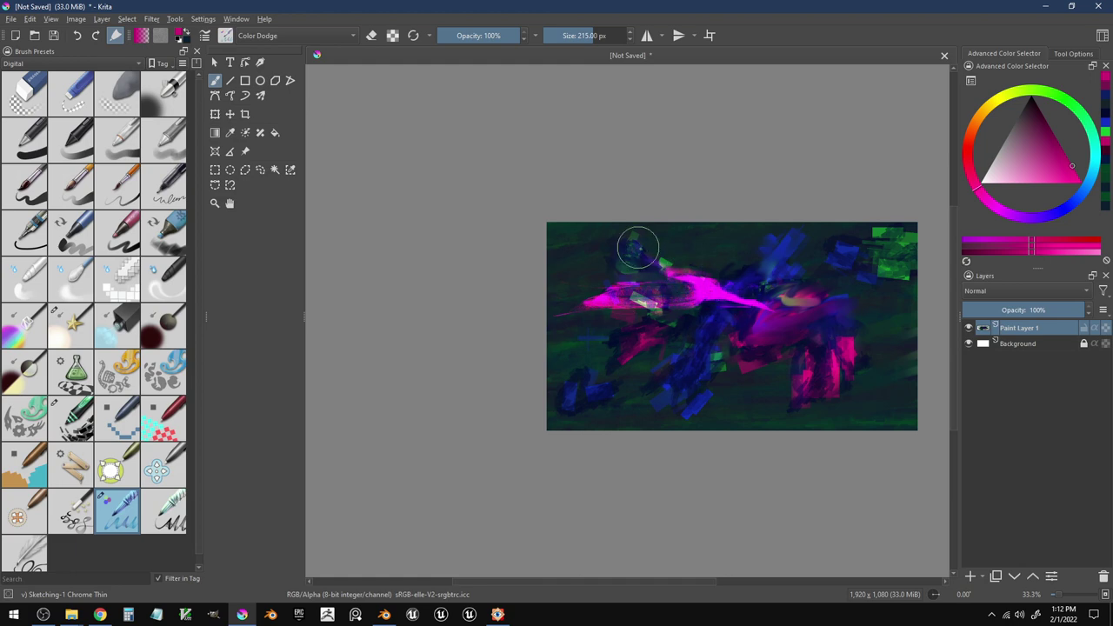
{"action": "mouse_move", "coordinate": [761, 318]}
{"action": "left_mouse_down"}
{"action": "mouse_move", "coordinate": [744, 350]}
{"action": "mouse_move", "coordinate": [771, 351]}
{"action": "mouse_move", "coordinate": [838, 320]}
{"action": "mouse_move", "coordinate": [806, 328]}
{"action": "mouse_move", "coordinate": [821, 334]}
{"action": "mouse_move", "coordinate": [844, 320]}
{"action": "left_mouse_up"}
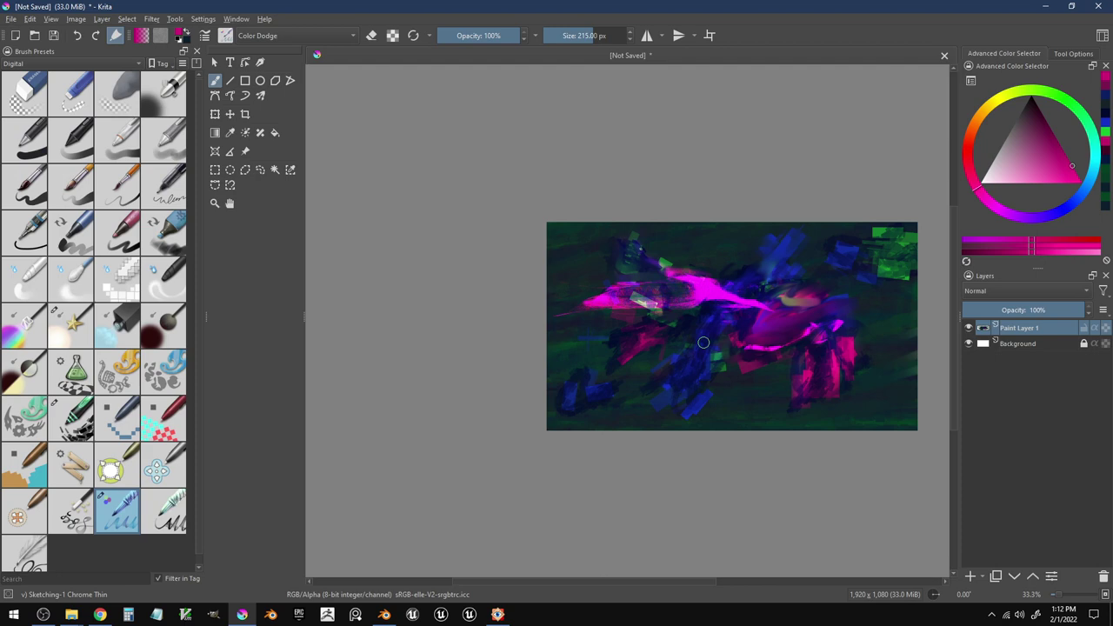
- Sample the central blue, shift its hue to bright green, and dodge a cyan highlight onto the blue strokes at the centre
{"action": "left_click", "coordinate": [746, 284], "text": "ctrl"}
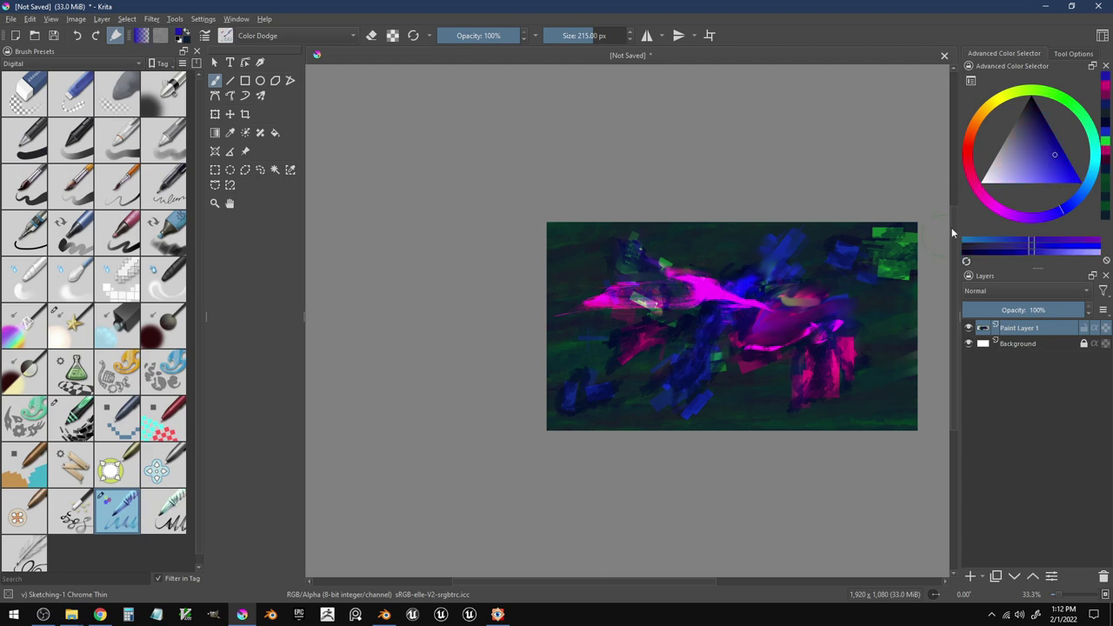
{"action": "left_click", "coordinate": [1077, 114]}
{"action": "mouse_move", "coordinate": [740, 284]}
{"action": "left_mouse_down"}
{"action": "mouse_move", "coordinate": [755, 294]}
{"action": "mouse_move", "coordinate": [752, 282]}
{"action": "mouse_move", "coordinate": [732, 296]}
{"action": "left_mouse_up"}
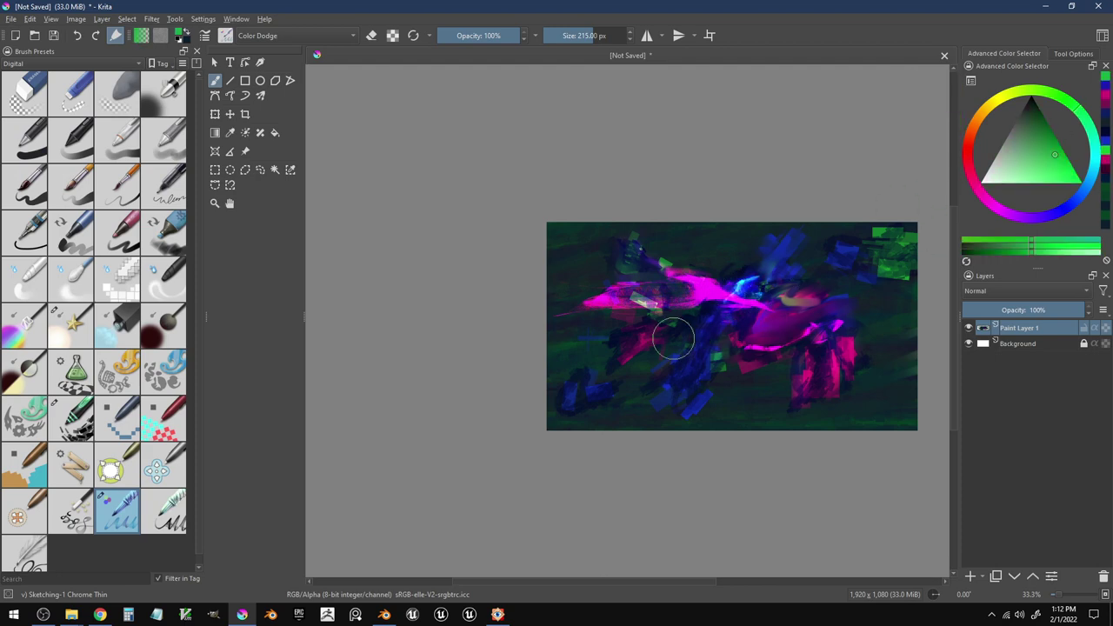
- Switch to the Marker Dry preset, sample a dark blue, and paint over the cyan highlight and the forms right of centre
{"action": "left_click", "coordinate": [161, 235]}
{"action": "mouse_move", "coordinate": [736, 280]}
{"action": "left_mouse_down"}
{"action": "mouse_move", "coordinate": [748, 293]}
{"action": "mouse_move", "coordinate": [766, 285]}
{"action": "left_mouse_up"}
{"action": "key", "text": "ctrl+z"}
{"action": "left_click", "coordinate": [754, 285], "text": "ctrl"}
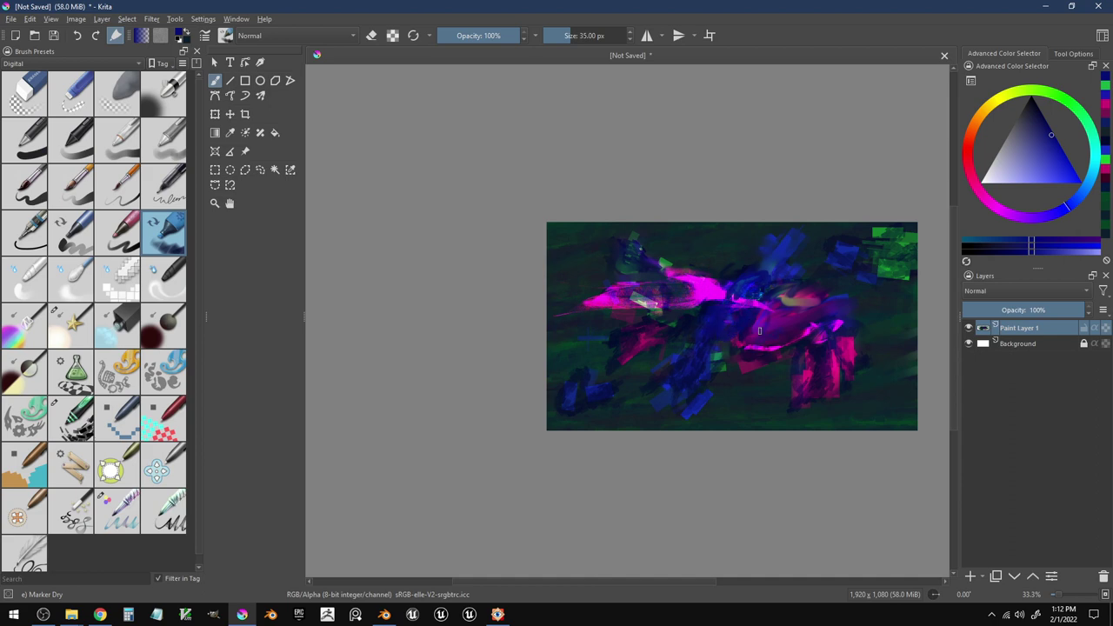
{"action": "mouse_move", "coordinate": [811, 334]}
{"action": "left_mouse_down"}
{"action": "mouse_move", "coordinate": [773, 318]}
{"action": "mouse_move", "coordinate": [817, 323]}
{"action": "mouse_move", "coordinate": [817, 288]}
{"action": "mouse_move", "coordinate": [803, 295]}
{"action": "mouse_move", "coordinate": [814, 292]}
{"action": "mouse_move", "coordinate": [786, 265]}
{"action": "mouse_move", "coordinate": [805, 295]}
{"action": "mouse_move", "coordinate": [768, 271]}
{"action": "mouse_move", "coordinate": [831, 267]}
{"action": "mouse_move", "coordinate": [808, 290]}
{"action": "mouse_move", "coordinate": [804, 275]}
{"action": "mouse_move", "coordinate": [807, 303]}
{"action": "left_mouse_up"}
- Dab a sampled olive tone below the central beige patch and partly cover it with blue sampled from the strokes above
{"action": "left_click", "coordinate": [793, 301], "text": "ctrl"}
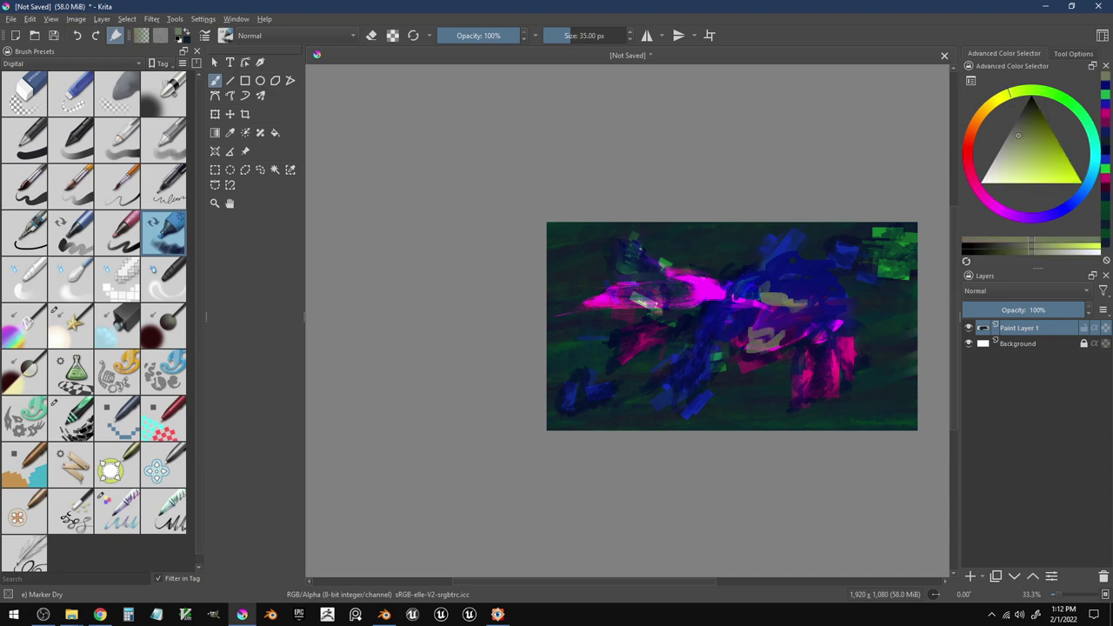
{"action": "left_click", "coordinate": [792, 260], "text": "ctrl"}
{"action": "mouse_move", "coordinate": [759, 347]}
{"action": "left_mouse_down"}
{"action": "mouse_move", "coordinate": [741, 343]}
{"action": "mouse_move", "coordinate": [784, 351]}
{"action": "left_mouse_up"}
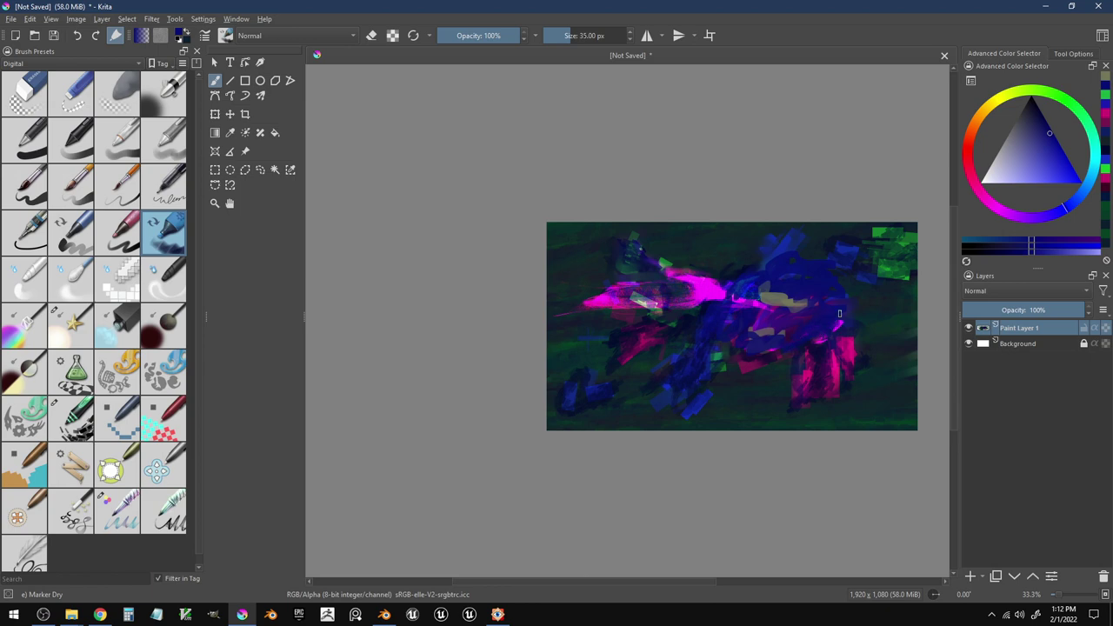
{"action": "left_click_drag", "start_coordinate": [839, 314], "coordinate": [842, 304]}
- Sample a darker navy and paint looping strokes over the lower-right magenta petals and around the central beige patch
{"action": "left_click", "coordinate": [709, 342], "text": "ctrl"}
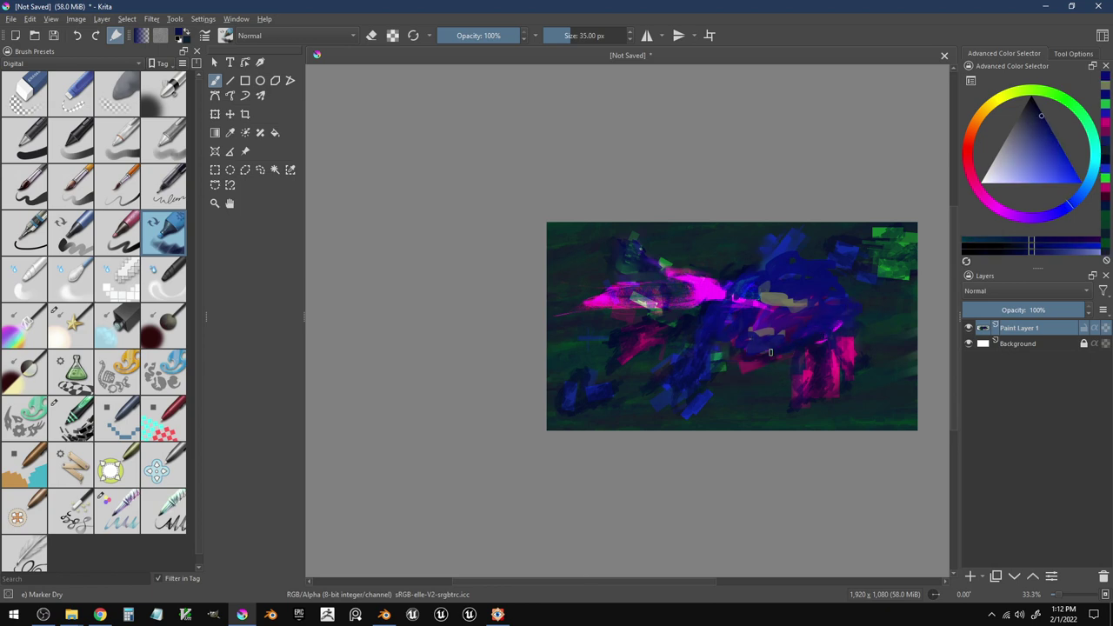
{"action": "left_click_drag", "start_coordinate": [760, 338], "coordinate": [806, 331]}
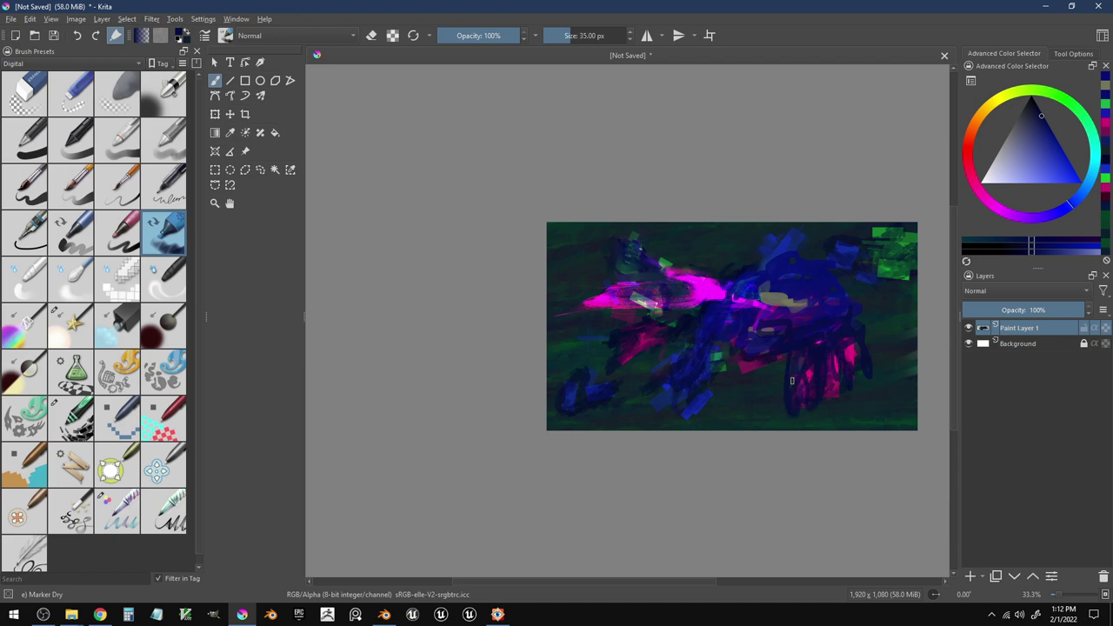
{"action": "left_click_drag", "start_coordinate": [793, 381], "coordinate": [793, 415]}
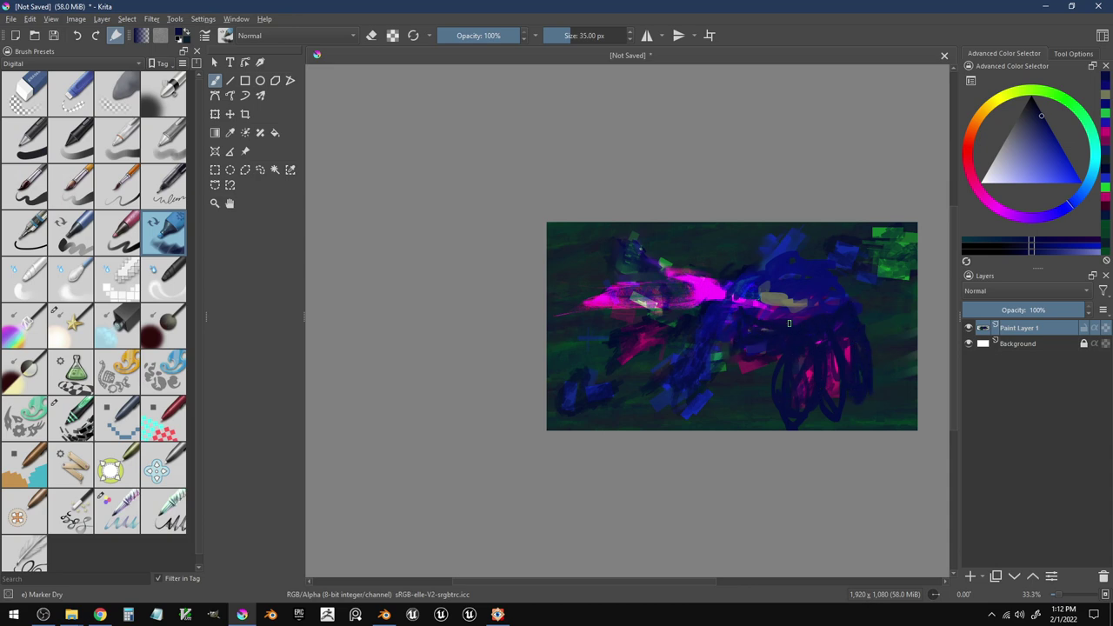
{"action": "left_click_drag", "start_coordinate": [839, 293], "coordinate": [819, 291]}
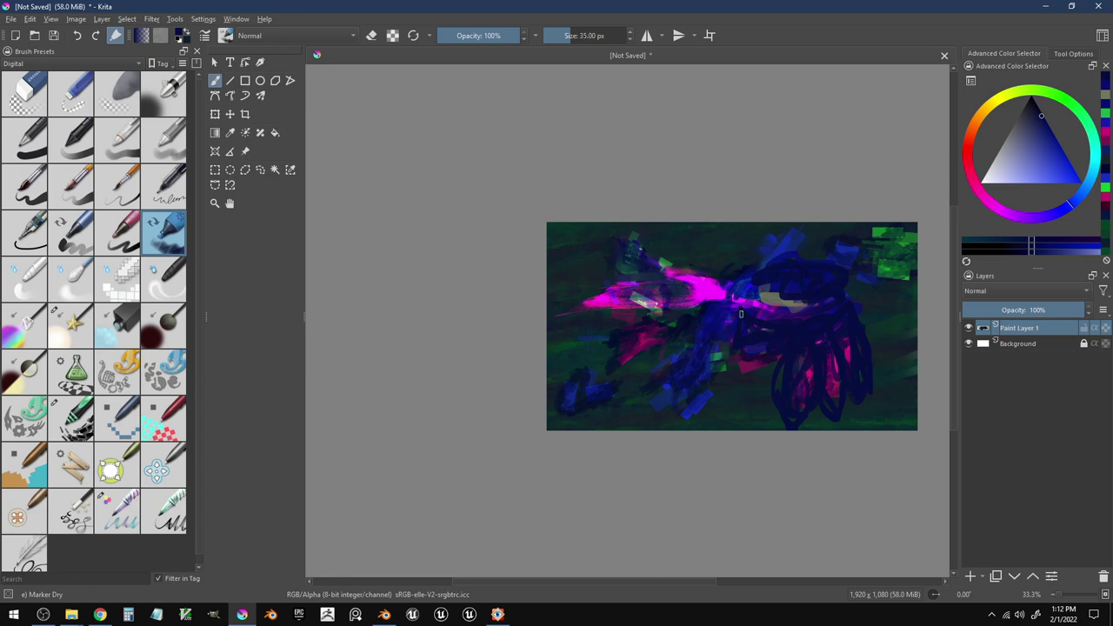
- Extend the navy strokes from the centre down through the blue dabs and across the pink and green areas on the left
{"action": "left_click_drag", "start_coordinate": [741, 314], "coordinate": [721, 302]}
{"action": "left_click_drag", "start_coordinate": [715, 375], "coordinate": [696, 374]}
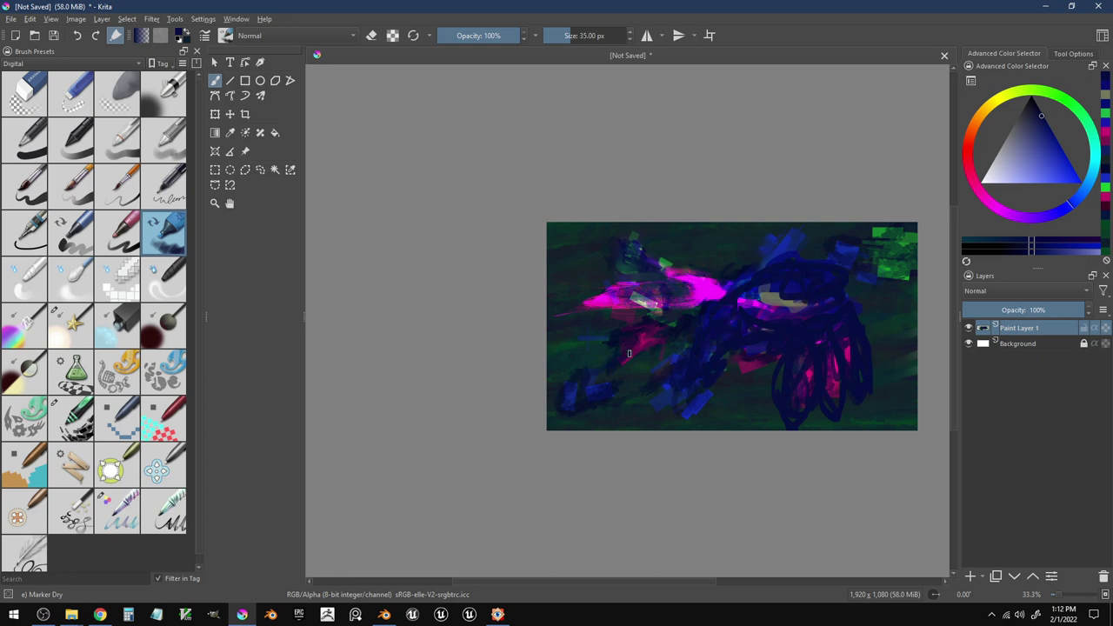
{"action": "left_click_drag", "start_coordinate": [629, 353], "coordinate": [607, 359]}
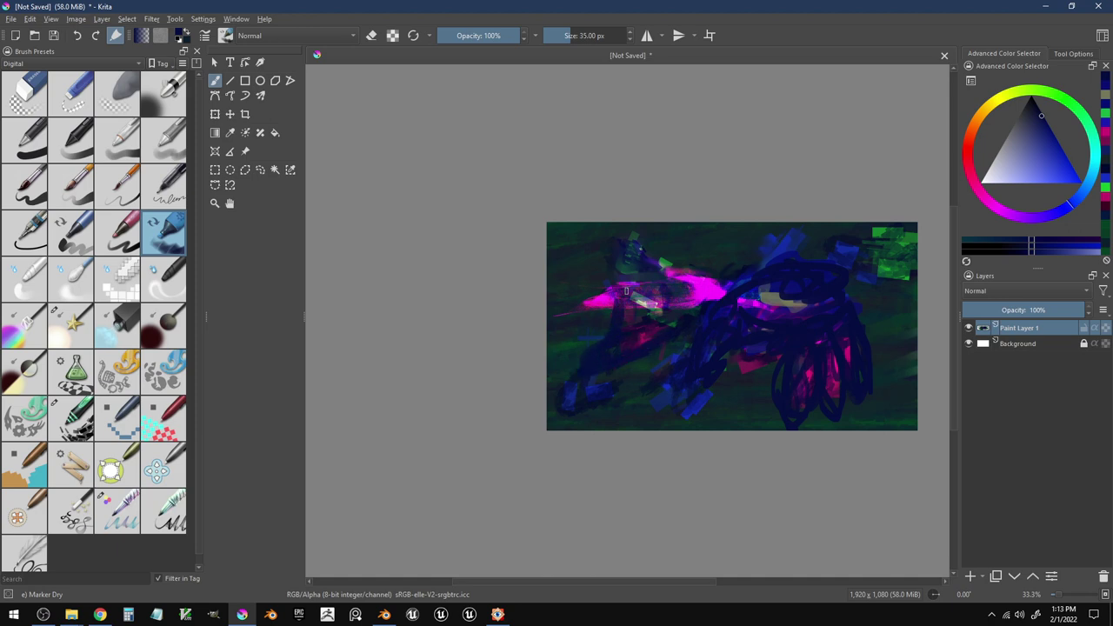
{"action": "left_click_drag", "start_coordinate": [662, 302], "coordinate": [615, 280]}
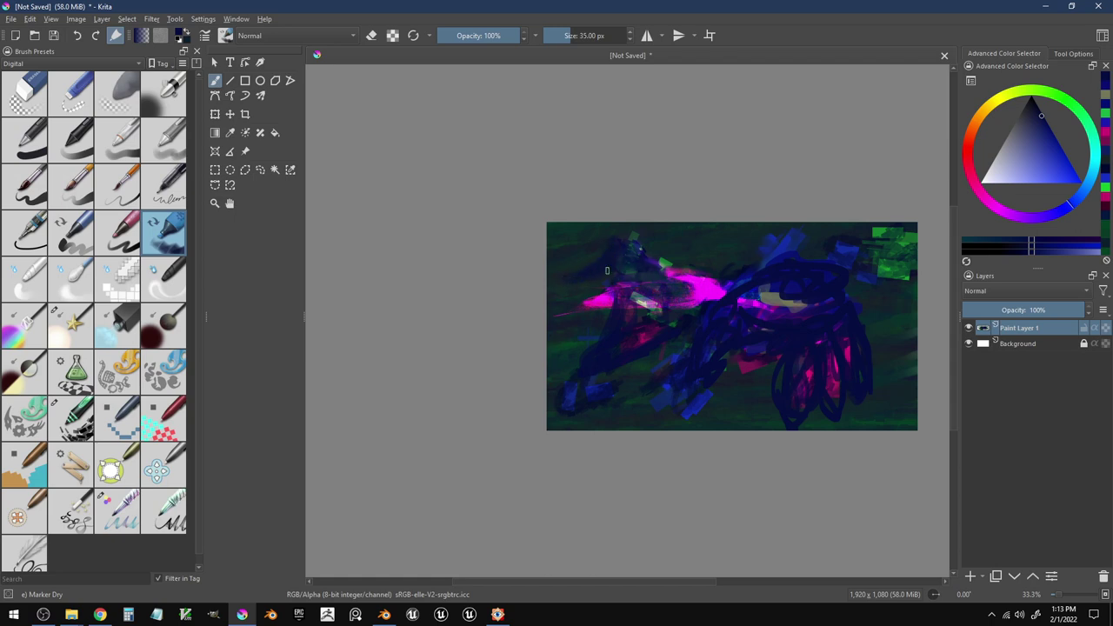
- Add a new paint layer above the existing painted layer
{"action": "left_click", "coordinate": [665, 259], "text": "ctrl"}
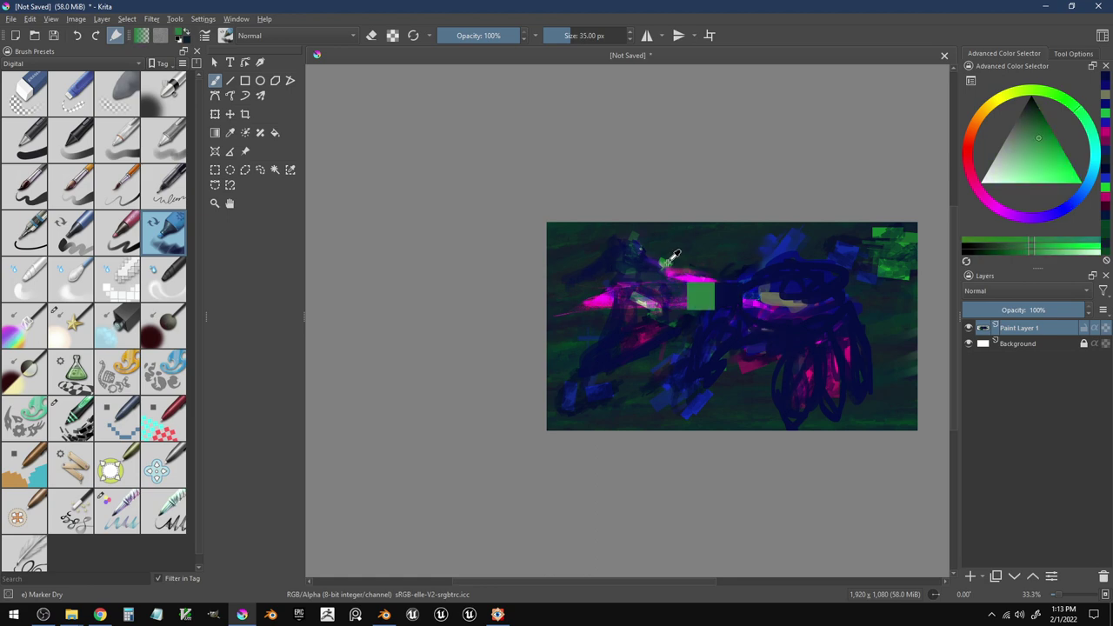
{"action": "scroll", "coordinate": [659, 361], "scroll_direction": "up", "scroll_amount": 2}
{"action": "scroll", "coordinate": [654, 337], "scroll_direction": "down", "scroll_amount": 1}
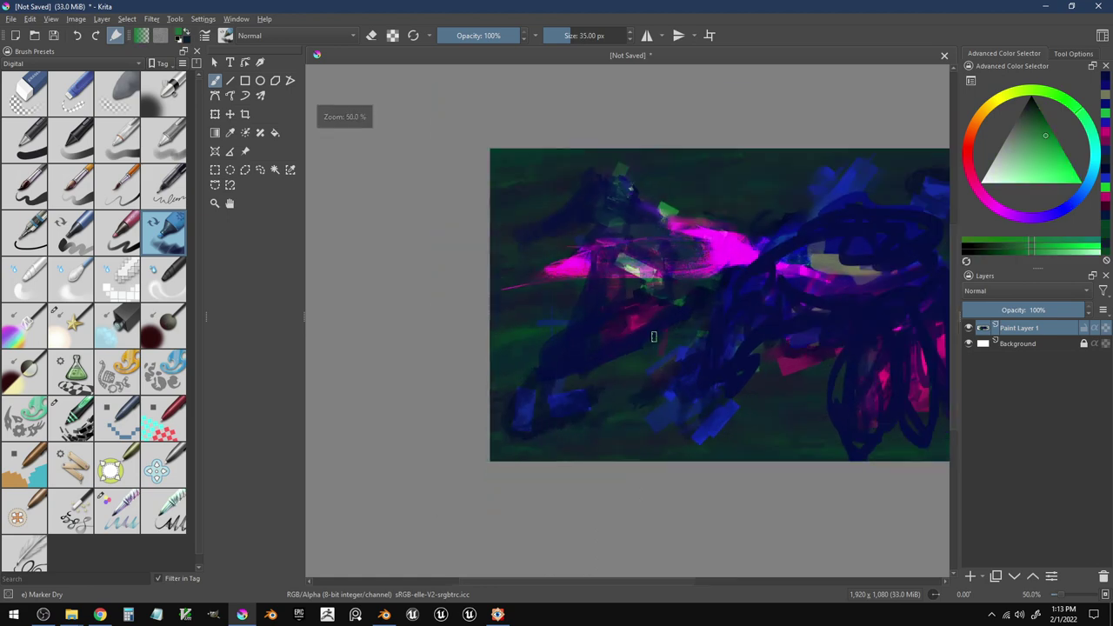
{"action": "right_click", "coordinate": [852, 274]}
{"action": "left_click", "coordinate": [386, 469]}
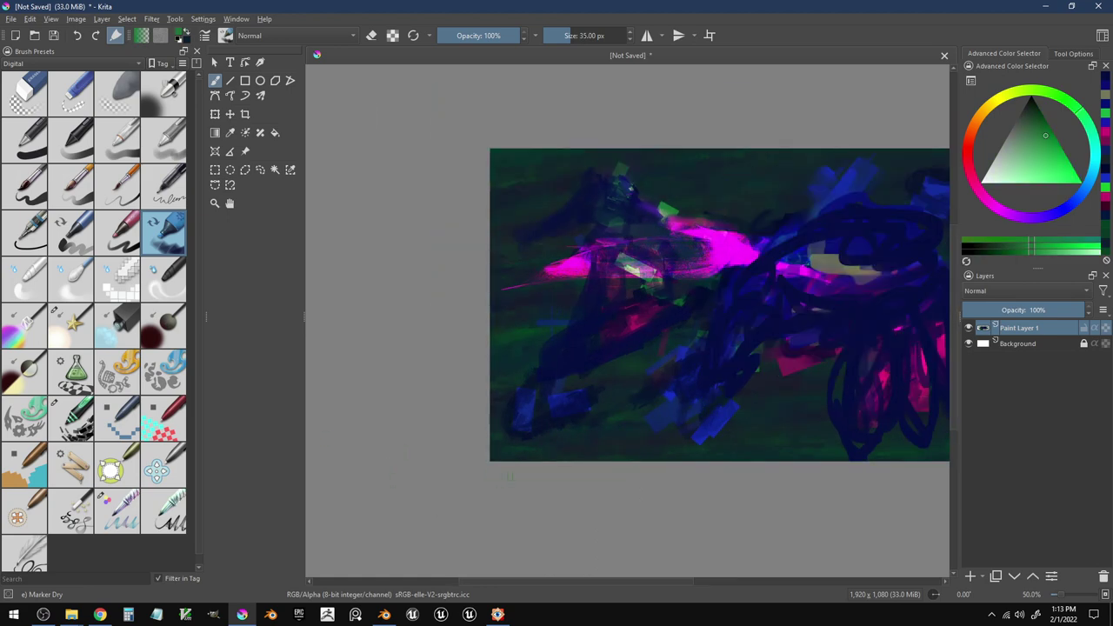
{"action": "left_click", "coordinate": [970, 579]}
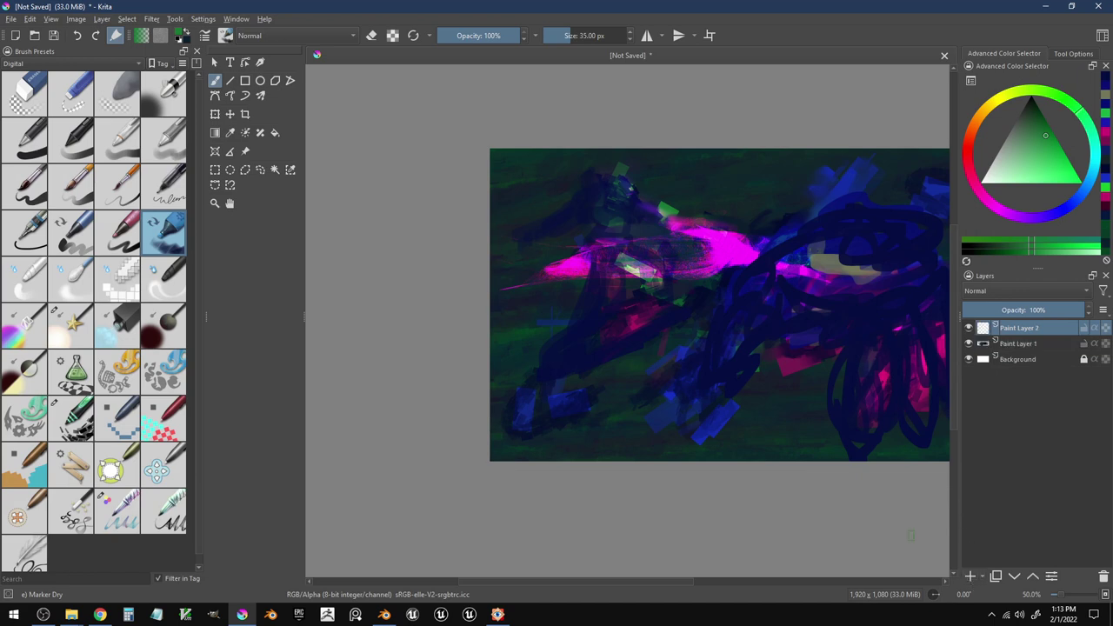
{"action": "right_click", "coordinate": [817, 422]}
{"action": "left_click", "coordinate": [658, 496]}
{"action": "mouse_move", "coordinate": [749, 478]}
{"action": "left_mouse_down"}
{"action": "mouse_move", "coordinate": [562, 496]}
{"action": "mouse_move", "coordinate": [597, 497]}
{"action": "left_mouse_up"}
- Sample a blue from the canvas, switch to the Shapes Square preset, and undo a test stroke across the lower petals
{"action": "left_click", "coordinate": [688, 219], "text": "ctrl"}
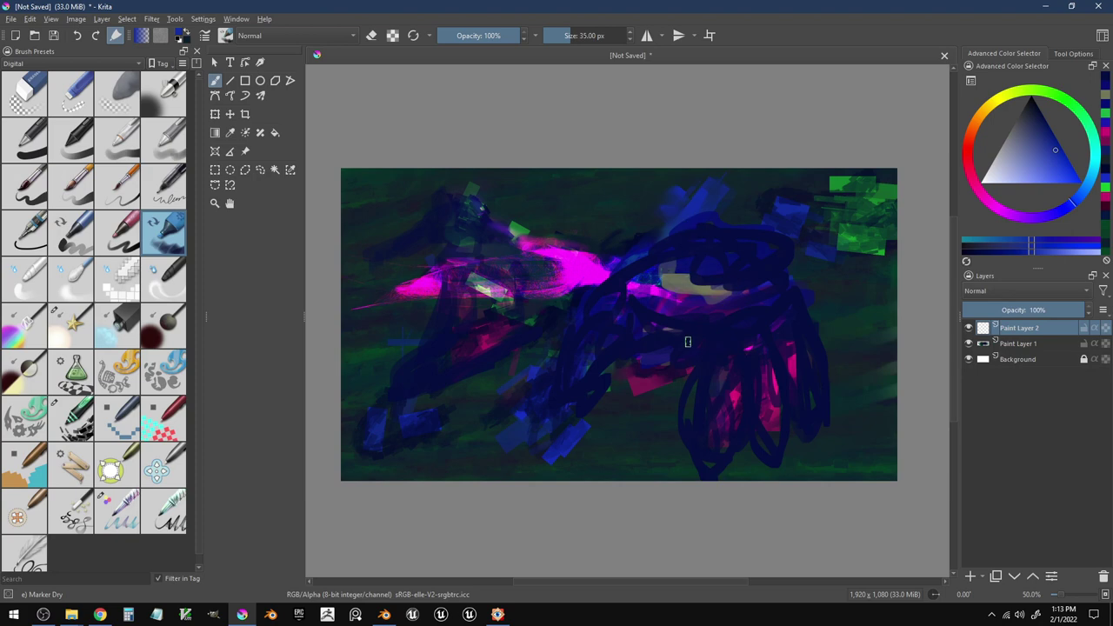
{"action": "left_click", "coordinate": [75, 435]}
{"action": "left_click_drag", "start_coordinate": [644, 420], "coordinate": [858, 422]}
{"action": "key", "text": "ctrl+z"}
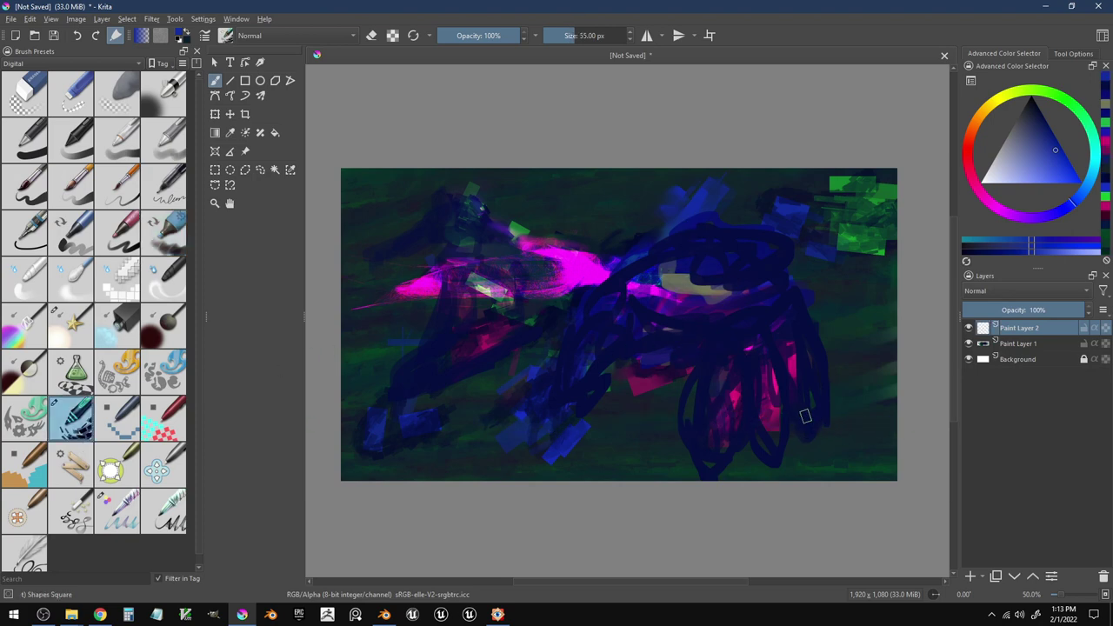
- Enlarge the square brush to 365 px and wash the sampled blue over the whole composition on the new layer
{"action": "key", "text": "bracketright"}
{"action": "key", "text": "bracketright"}
{"action": "key", "text": "bracketright"}
{"action": "key", "text": "bracketright"}
{"action": "key", "text": "bracketright"}
{"action": "key", "text": "bracketright"}
{"action": "key", "text": "bracketright"}
{"action": "key", "text": "bracketright"}
{"action": "key", "text": "bracketright"}
{"action": "key", "text": "bracketright"}
{"action": "key", "text": "bracketright"}
{"action": "key", "text": "bracketright"}
{"action": "key", "text": "bracketright"}
{"action": "key", "text": "bracketright"}
{"action": "key", "text": "bracketright"}
{"action": "key", "text": "bracketright"}
{"action": "key", "text": "bracketright"}
{"action": "key", "text": "bracketright"}
{"action": "key", "text": "bracketright"}
{"action": "key", "text": "bracketright"}
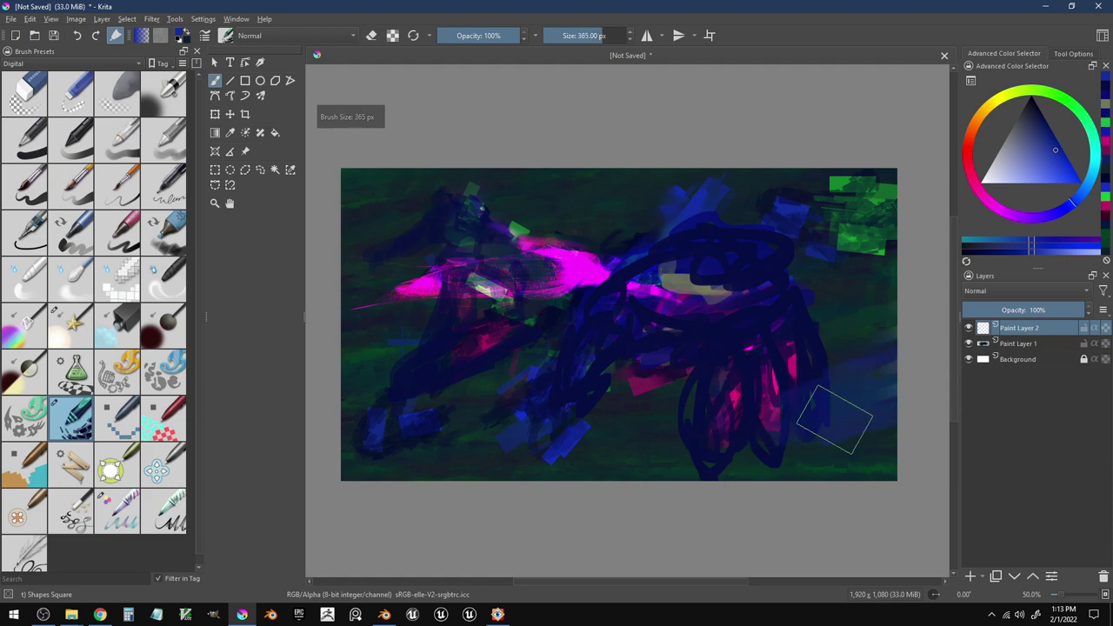
{"action": "mouse_move", "coordinate": [835, 420]}
{"action": "left_mouse_down"}
{"action": "mouse_move", "coordinate": [801, 473]}
{"action": "mouse_move", "coordinate": [702, 451]}
{"action": "mouse_move", "coordinate": [617, 391]}
{"action": "mouse_move", "coordinate": [420, 443]}
{"action": "mouse_move", "coordinate": [345, 434]}
{"action": "mouse_move", "coordinate": [394, 361]}
{"action": "mouse_move", "coordinate": [544, 389]}
{"action": "mouse_move", "coordinate": [821, 356]}
{"action": "mouse_move", "coordinate": [878, 300]}
{"action": "mouse_move", "coordinate": [519, 372]}
{"action": "mouse_move", "coordinate": [380, 331]}
{"action": "mouse_move", "coordinate": [390, 279]}
{"action": "mouse_move", "coordinate": [722, 258]}
{"action": "mouse_move", "coordinate": [884, 302]}
{"action": "mouse_move", "coordinate": [857, 283]}
{"action": "mouse_move", "coordinate": [451, 313]}
{"action": "left_mouse_up"}
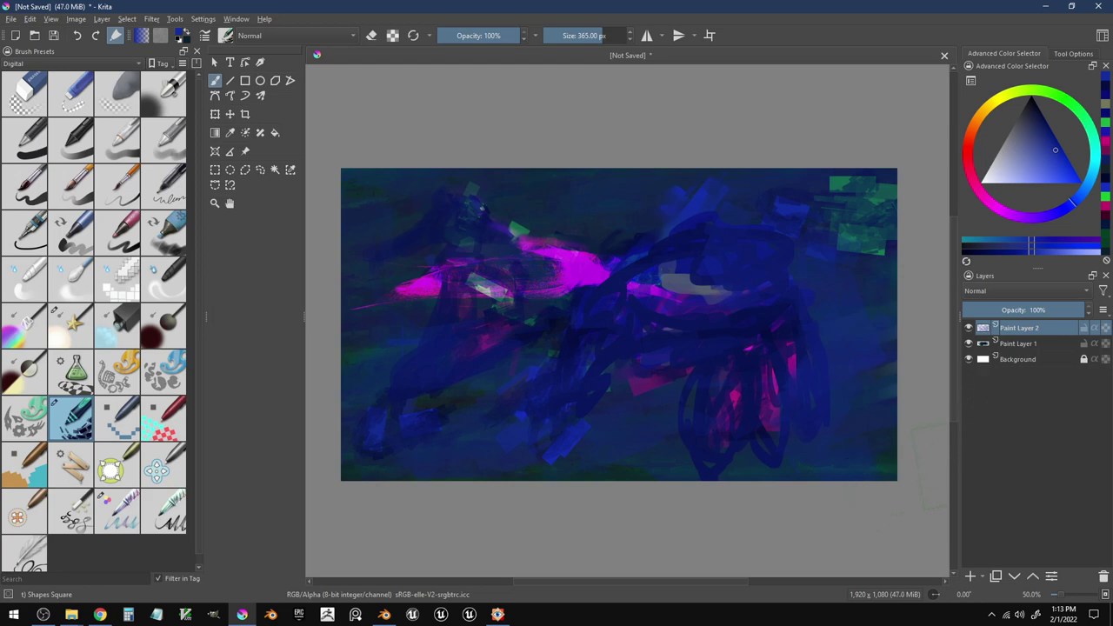
- Pick a greyish blue, add another paint layer, and cover the canvas on it with broad square strokes
{"action": "left_click", "coordinate": [1014, 139]}
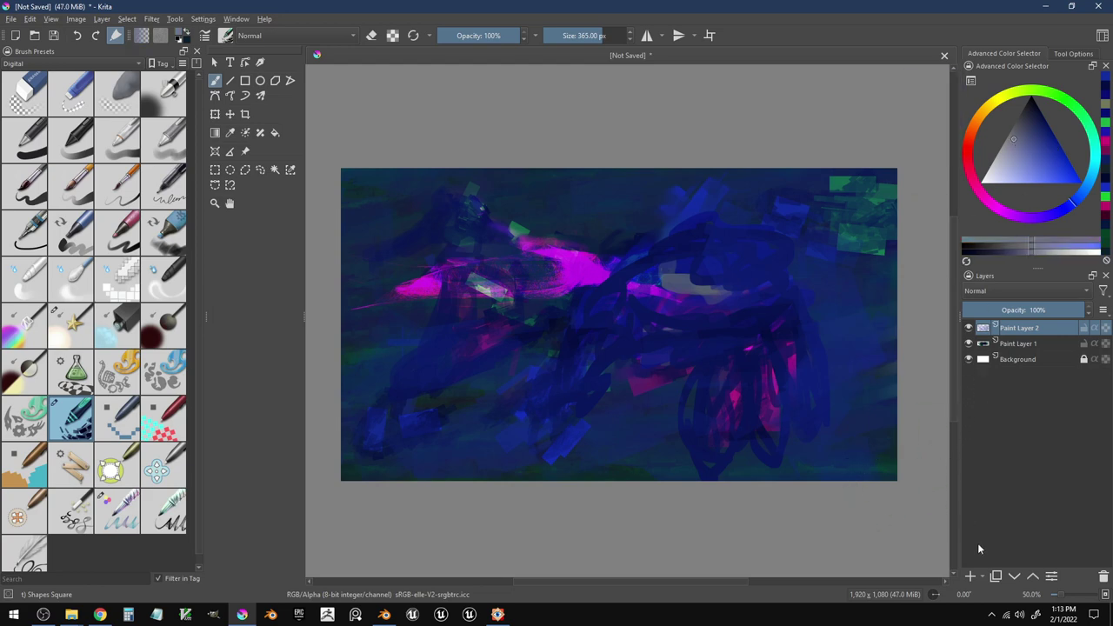
{"action": "left_click", "coordinate": [971, 576]}
{"action": "mouse_move", "coordinate": [820, 360]}
{"action": "left_mouse_down"}
{"action": "mouse_move", "coordinate": [831, 425]}
{"action": "mouse_move", "coordinate": [853, 460]}
{"action": "mouse_move", "coordinate": [692, 457]}
{"action": "mouse_move", "coordinate": [449, 416]}
{"action": "mouse_move", "coordinate": [557, 454]}
{"action": "mouse_move", "coordinate": [869, 414]}
{"action": "mouse_move", "coordinate": [781, 372]}
{"action": "mouse_move", "coordinate": [473, 387]}
{"action": "mouse_move", "coordinate": [585, 335]}
{"action": "mouse_move", "coordinate": [890, 319]}
{"action": "mouse_move", "coordinate": [850, 307]}
{"action": "mouse_move", "coordinate": [487, 308]}
{"action": "mouse_move", "coordinate": [368, 252]}
{"action": "mouse_move", "coordinate": [736, 238]}
{"action": "mouse_move", "coordinate": [931, 204]}
{"action": "mouse_move", "coordinate": [653, 263]}
{"action": "mouse_move", "coordinate": [363, 183]}
{"action": "mouse_move", "coordinate": [742, 181]}
{"action": "mouse_move", "coordinate": [864, 209]}
{"action": "mouse_move", "coordinate": [857, 309]}
{"action": "mouse_move", "coordinate": [873, 282]}
{"action": "mouse_move", "coordinate": [853, 390]}
{"action": "mouse_move", "coordinate": [860, 460]}
{"action": "mouse_move", "coordinate": [827, 474]}
{"action": "mouse_move", "coordinate": [447, 452]}
{"action": "left_mouse_up"}
- Set the top layer's blending mode to Saturation and add more greyish-blue strokes across the right side and left edge
{"action": "left_click", "coordinate": [1023, 292]}
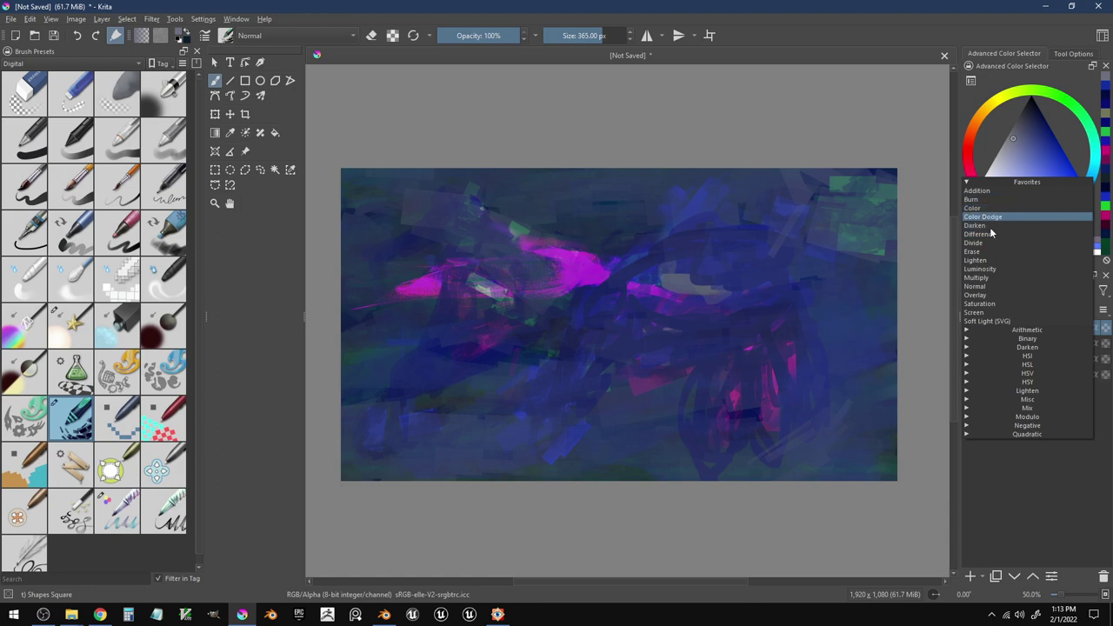
{"action": "left_click", "coordinate": [996, 305]}
{"action": "left_click", "coordinate": [968, 328]}
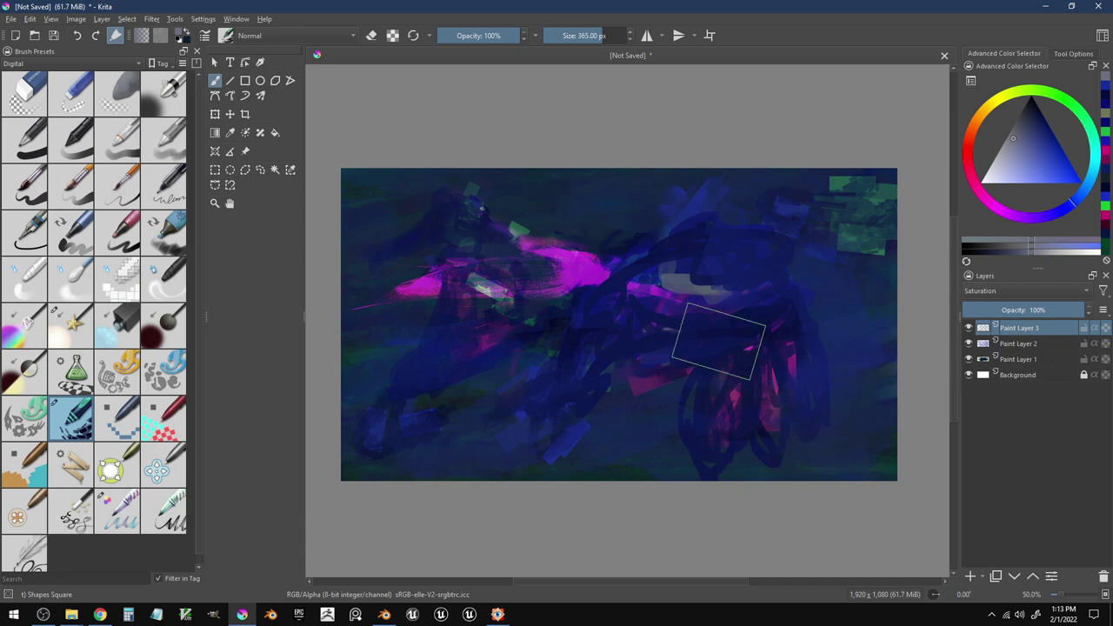
{"action": "mouse_move", "coordinate": [765, 259]}
{"action": "left_mouse_down"}
{"action": "mouse_move", "coordinate": [635, 266]}
{"action": "mouse_move", "coordinate": [773, 258]}
{"action": "mouse_move", "coordinate": [658, 269]}
{"action": "mouse_move", "coordinate": [693, 273]}
{"action": "mouse_move", "coordinate": [842, 255]}
{"action": "mouse_move", "coordinate": [871, 281]}
{"action": "mouse_move", "coordinate": [859, 276]}
{"action": "mouse_move", "coordinate": [861, 385]}
{"action": "mouse_move", "coordinate": [827, 474]}
{"action": "mouse_move", "coordinate": [792, 481]}
{"action": "mouse_move", "coordinate": [883, 467]}
{"action": "left_mouse_up"}
{"action": "mouse_move", "coordinate": [889, 307]}
{"action": "left_mouse_down"}
{"action": "mouse_move", "coordinate": [846, 312]}
{"action": "mouse_move", "coordinate": [835, 271]}
{"action": "mouse_move", "coordinate": [759, 176]}
{"action": "mouse_move", "coordinate": [831, 193]}
{"action": "left_mouse_up"}
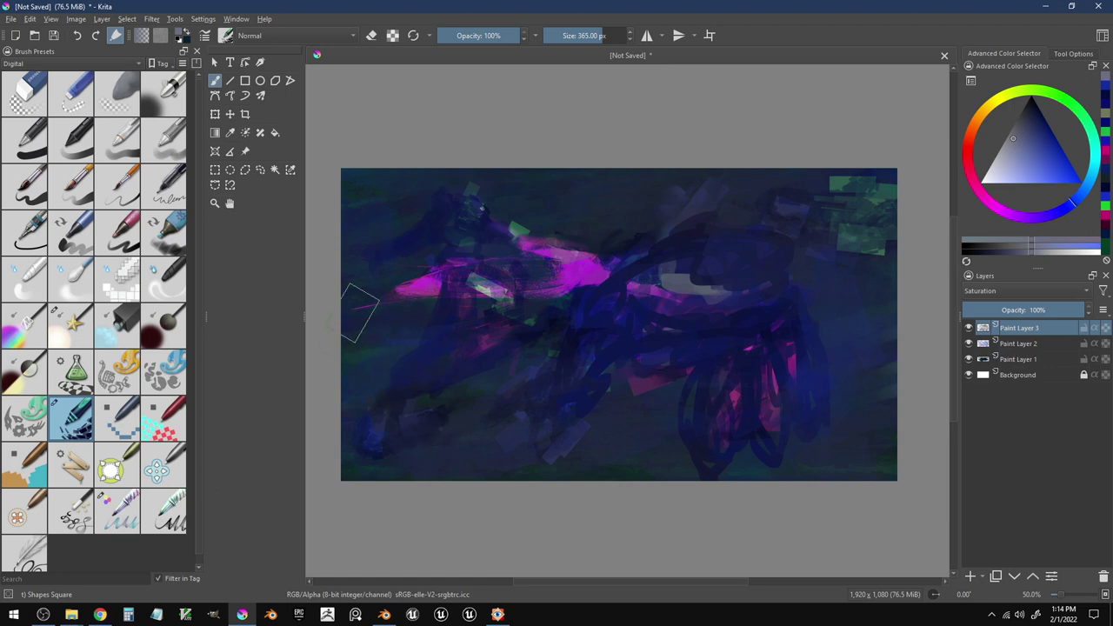
{"action": "left_click_drag", "start_coordinate": [361, 311], "coordinate": [401, 197]}
- Sample a dark blue and paint over the green squares in the canvas's upper-right corner on Paint Layer 2
{"action": "left_click", "coordinate": [871, 252], "text": "ctrl"}
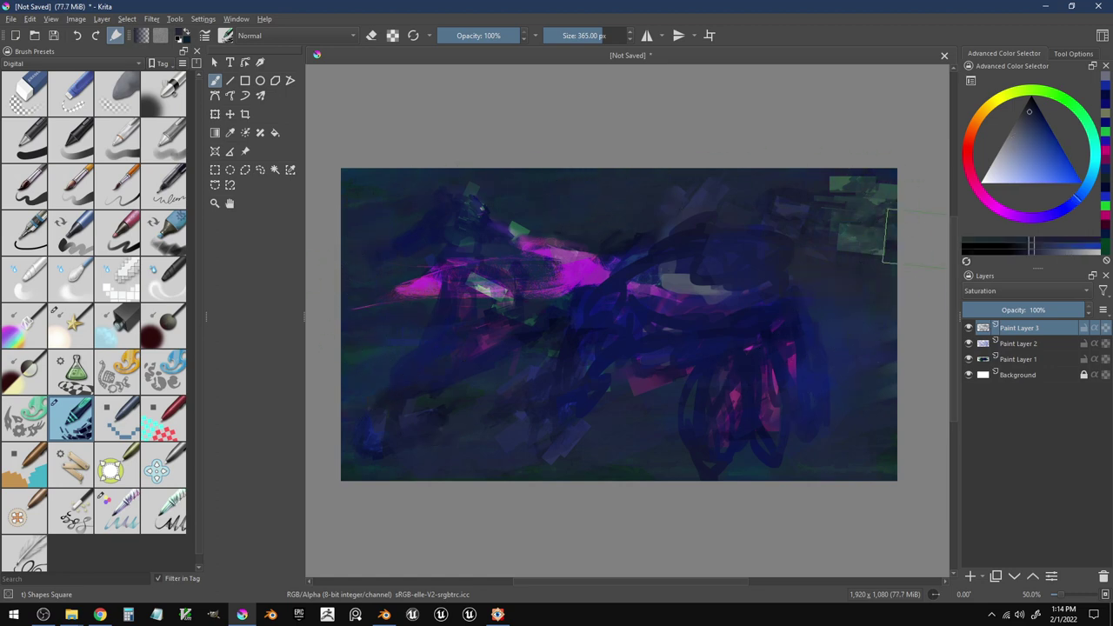
{"action": "left_click", "coordinate": [1012, 348]}
{"action": "mouse_move", "coordinate": [882, 196]}
{"action": "left_mouse_down"}
{"action": "mouse_move", "coordinate": [876, 241]}
{"action": "mouse_move", "coordinate": [807, 177]}
{"action": "left_mouse_up"}
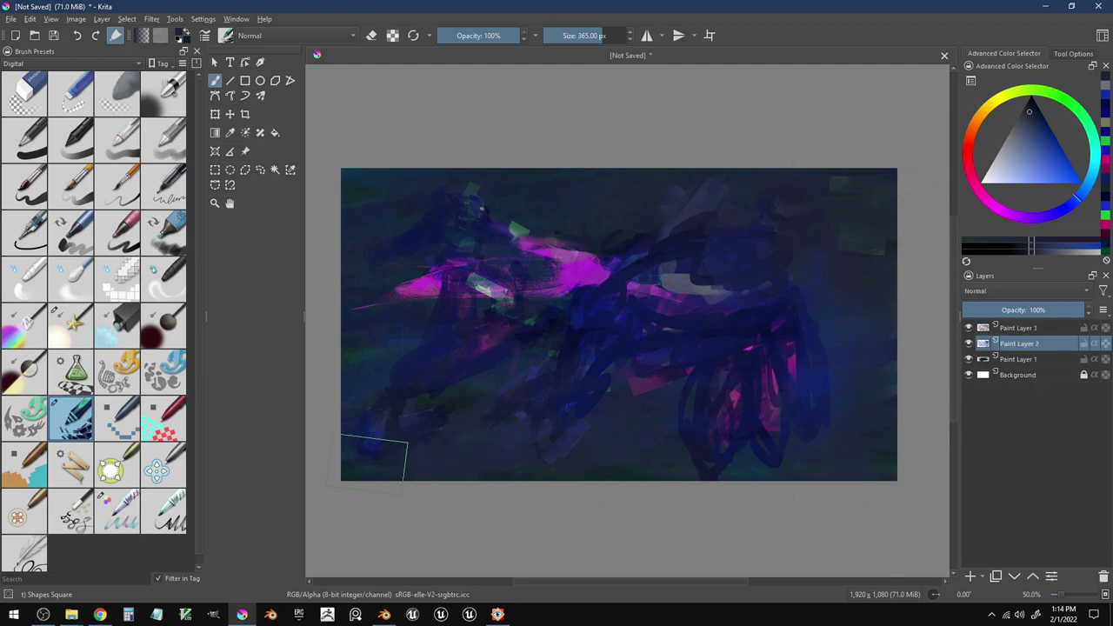
- Pick near-black, darken the lower centre and lower-left of the canvas with square strokes, and reduce the brush to 201 px
{"action": "left_click", "coordinate": [601, 368]}
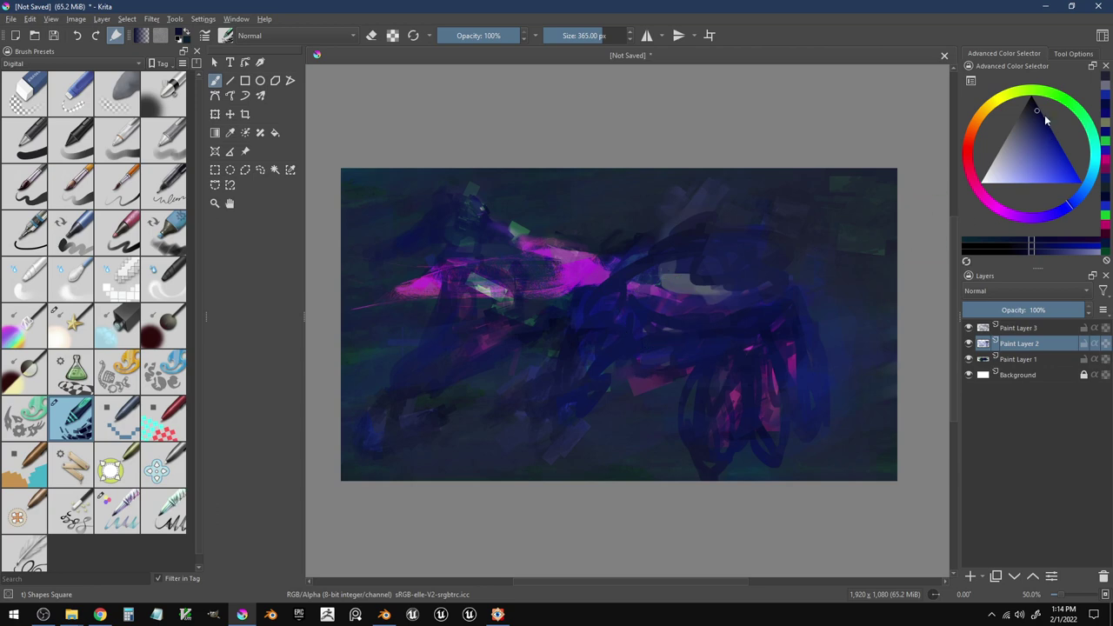
{"action": "left_click", "coordinate": [1032, 100]}
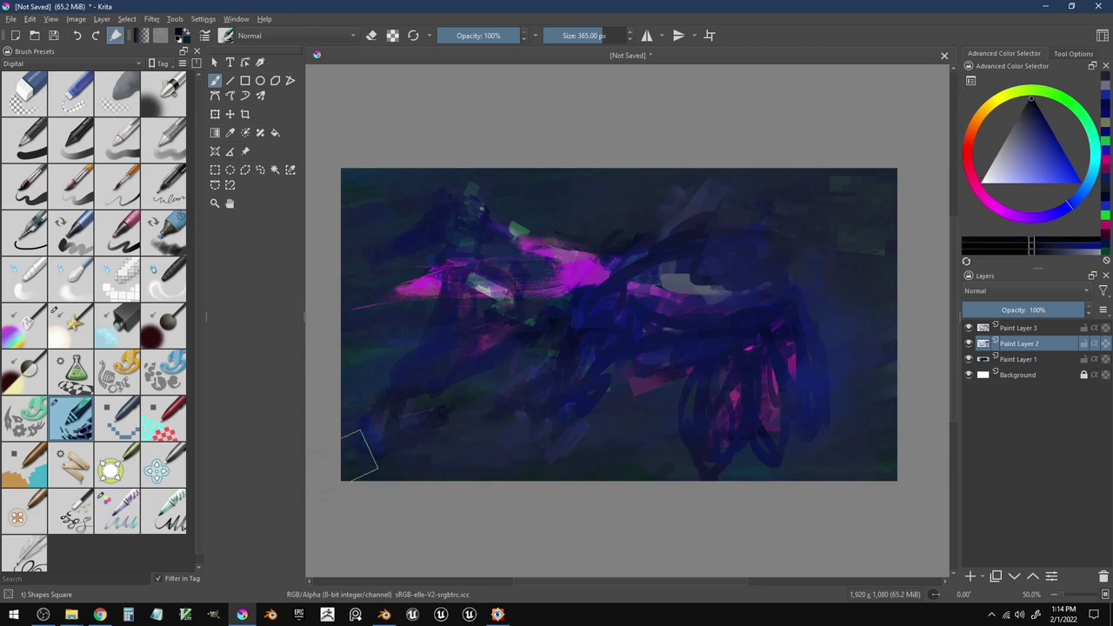
{"action": "mouse_move", "coordinate": [668, 414]}
{"action": "left_mouse_down"}
{"action": "mouse_move", "coordinate": [642, 404]}
{"action": "mouse_move", "coordinate": [690, 410]}
{"action": "mouse_move", "coordinate": [658, 393]}
{"action": "mouse_move", "coordinate": [603, 425]}
{"action": "left_mouse_up"}
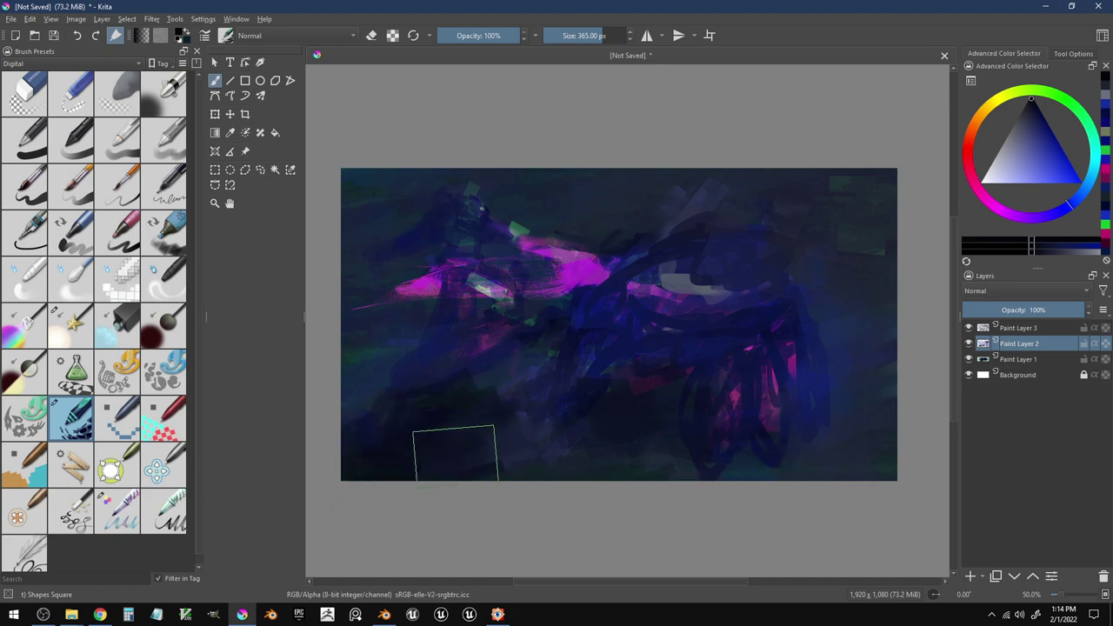
{"action": "key", "text": "bracketleft"}
{"action": "key", "text": "bracketleft"}
{"action": "key", "text": "bracketleft"}
{"action": "key", "text": "bracketleft"}
{"action": "key", "text": "bracketleft"}
{"action": "key", "text": "bracketleft"}
{"action": "key", "text": "bracketleft"}
{"action": "key", "text": "bracketleft"}
{"action": "key", "text": "bracketleft"}
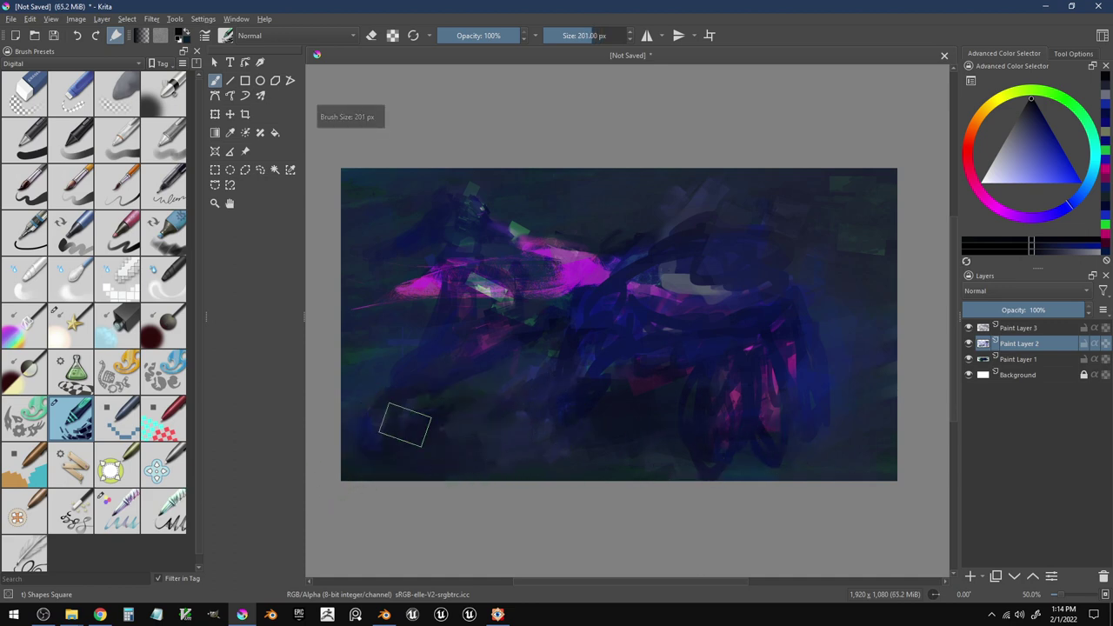
- Switch to the Marker Chisel Smooth preset, enlarge it to 851 px, and paint dark strokes across the lower half of the canvas
{"action": "left_click", "coordinate": [74, 233]}
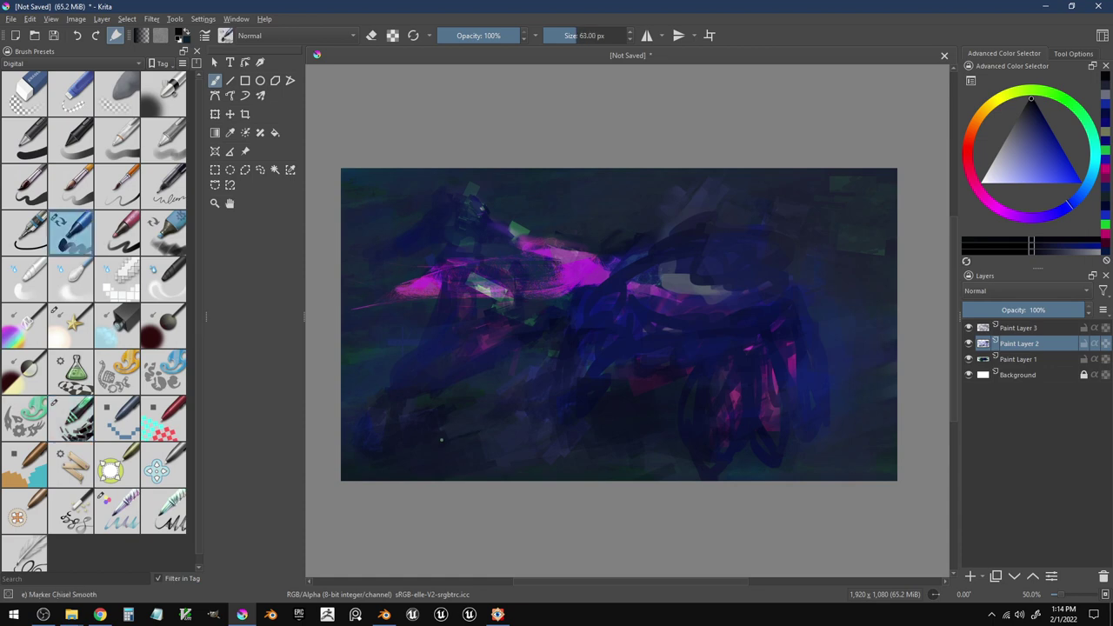
{"action": "key", "text": "bracketright"}
{"action": "key", "text": "bracketright"}
{"action": "key", "text": "bracketright"}
{"action": "key", "text": "bracketright"}
{"action": "key", "text": "bracketright"}
{"action": "key", "text": "bracketright"}
{"action": "key", "text": "bracketright"}
{"action": "key", "text": "bracketright"}
{"action": "key", "text": "bracketright"}
{"action": "key", "text": "bracketright"}
{"action": "key", "text": "bracketright"}
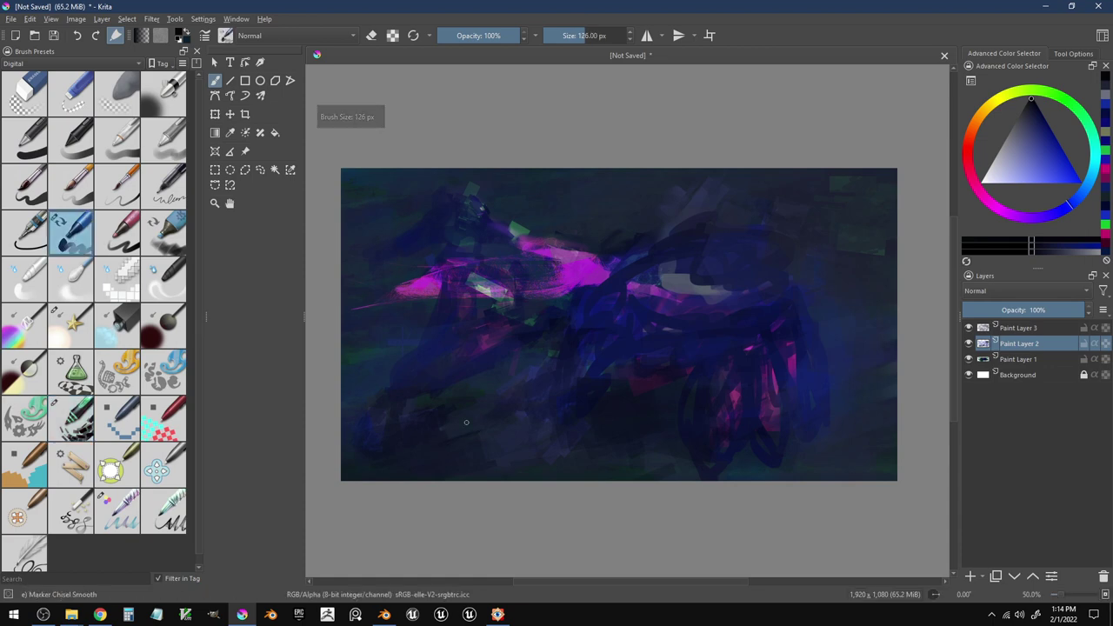
{"action": "key", "text": "bracketright"}
{"action": "key", "text": "bracketright"}
{"action": "key", "text": "bracketright"}
{"action": "key", "text": "bracketright"}
{"action": "key", "text": "bracketright"}
{"action": "key", "text": "bracketright"}
{"action": "key", "text": "bracketright"}
{"action": "key", "text": "bracketright"}
{"action": "key", "text": "bracketright"}
{"action": "key", "text": "bracketright"}
{"action": "key", "text": "bracketright"}
{"action": "key", "text": "bracketright"}
{"action": "key", "text": "bracketright"}
{"action": "key", "text": "bracketright"}
{"action": "key", "text": "bracketright"}
{"action": "key", "text": "bracketright"}
{"action": "key", "text": "bracketright"}
{"action": "key", "text": "bracketright"}
{"action": "mouse_move", "coordinate": [424, 445]}
{"action": "left_mouse_down"}
{"action": "mouse_move", "coordinate": [475, 428]}
{"action": "mouse_move", "coordinate": [404, 453]}
{"action": "left_mouse_up"}
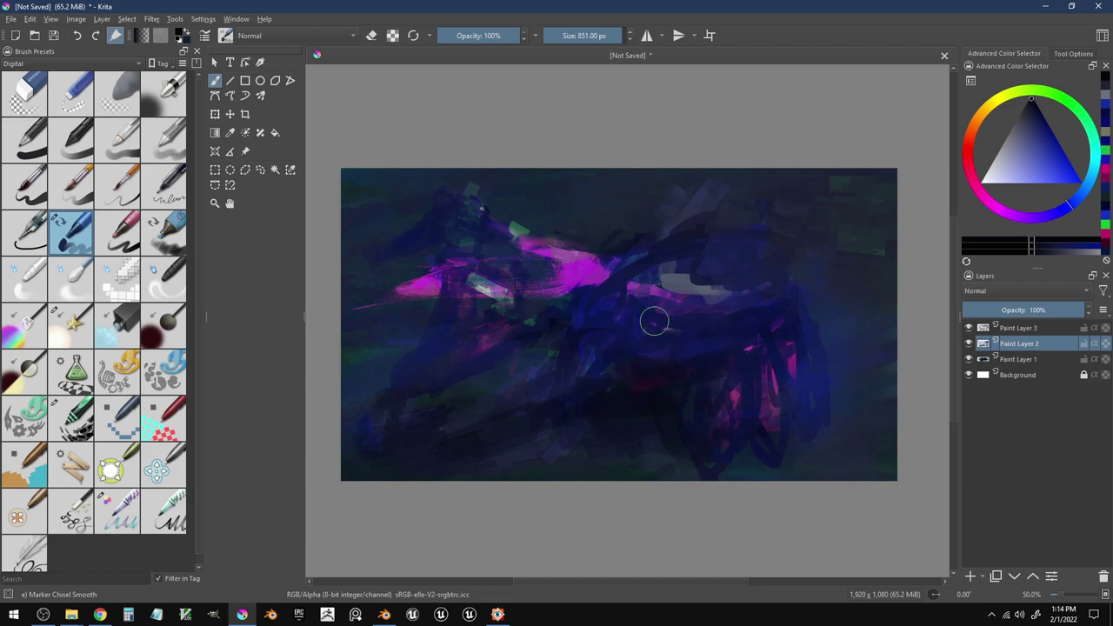
- Paint two near-black ovals beside the magenta streak and above the petals, and darken the petals with vertical strokes
{"action": "mouse_move", "coordinate": [644, 256]}
{"action": "left_mouse_down"}
{"action": "mouse_move", "coordinate": [606, 285]}
{"action": "mouse_move", "coordinate": [608, 257]}
{"action": "left_mouse_up"}
{"action": "mouse_move", "coordinate": [746, 318]}
{"action": "left_mouse_down"}
{"action": "mouse_move", "coordinate": [728, 323]}
{"action": "mouse_move", "coordinate": [753, 329]}
{"action": "left_mouse_up"}
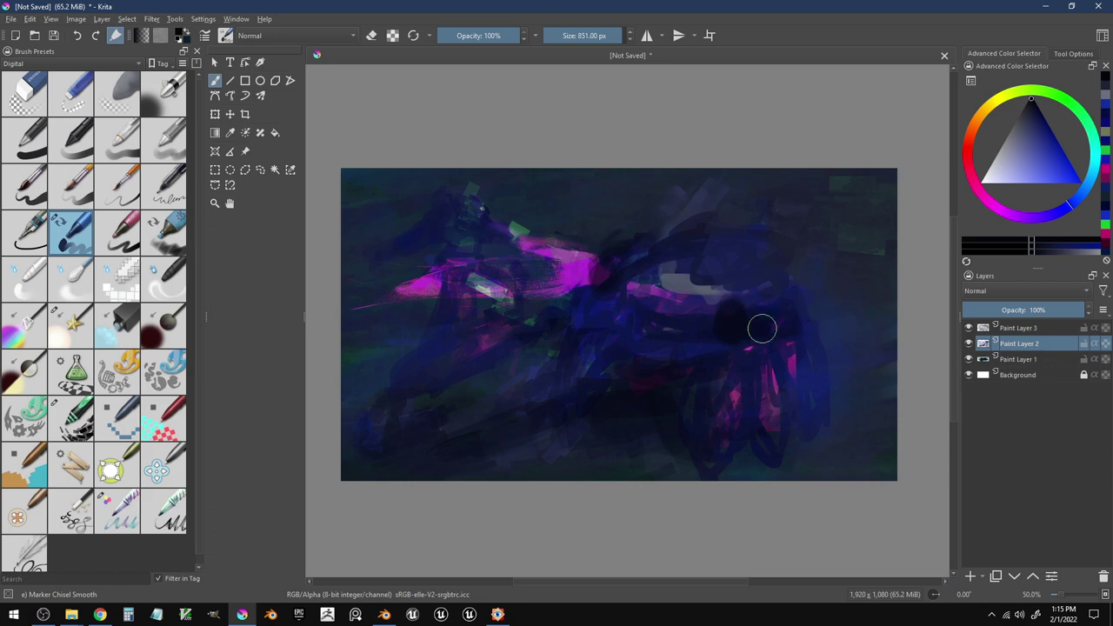
{"action": "mouse_move", "coordinate": [763, 363]}
{"action": "left_mouse_down"}
{"action": "mouse_move", "coordinate": [762, 474]}
{"action": "mouse_move", "coordinate": [751, 437]}
{"action": "mouse_move", "coordinate": [769, 363]}
{"action": "mouse_move", "coordinate": [787, 466]}
{"action": "mouse_move", "coordinate": [763, 427]}
{"action": "mouse_move", "coordinate": [761, 359]}
{"action": "mouse_move", "coordinate": [728, 392]}
{"action": "left_mouse_up"}
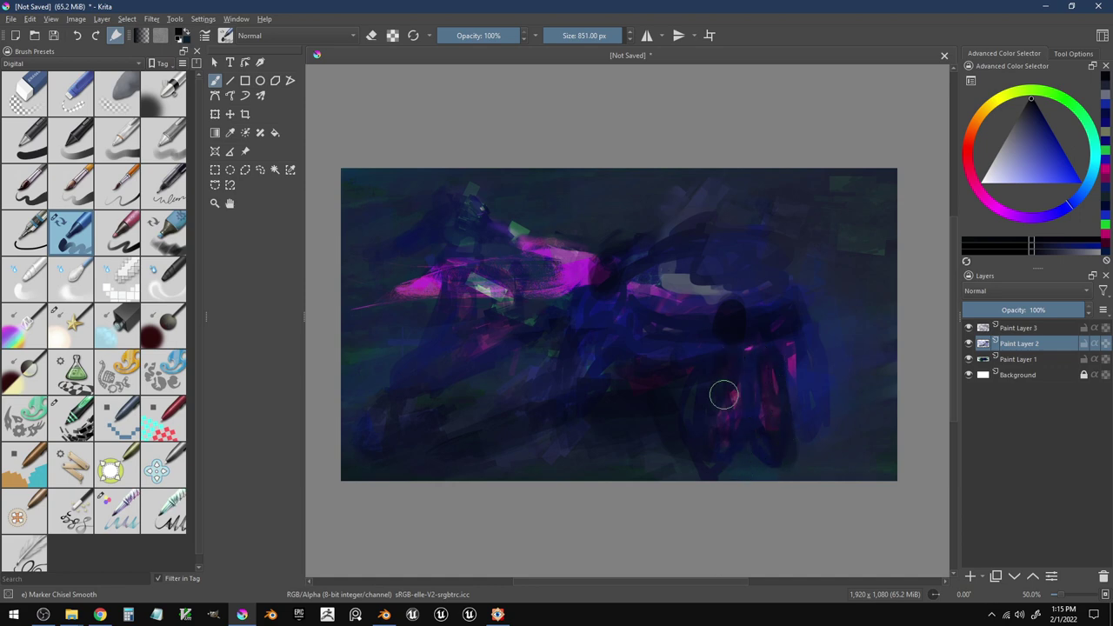
{"action": "left_click_drag", "start_coordinate": [803, 346], "coordinate": [810, 401]}
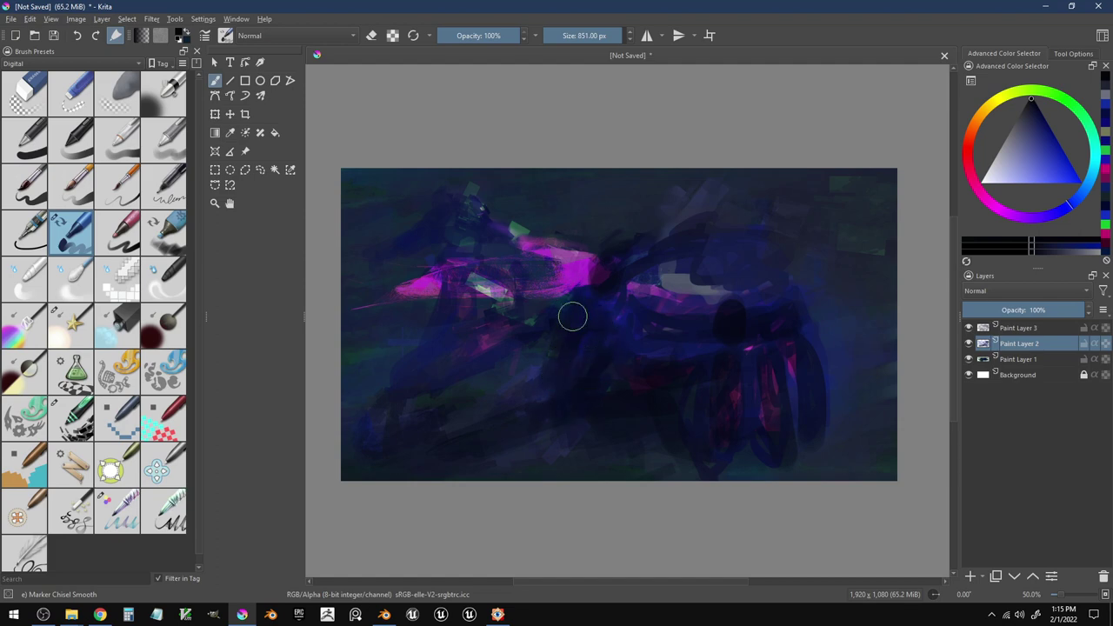
- Sample a muted blue and smooth it over the rounded form around the beige patch, deepening its edges with sampled near-black
{"action": "left_click", "coordinate": [640, 316], "text": "ctrl"}
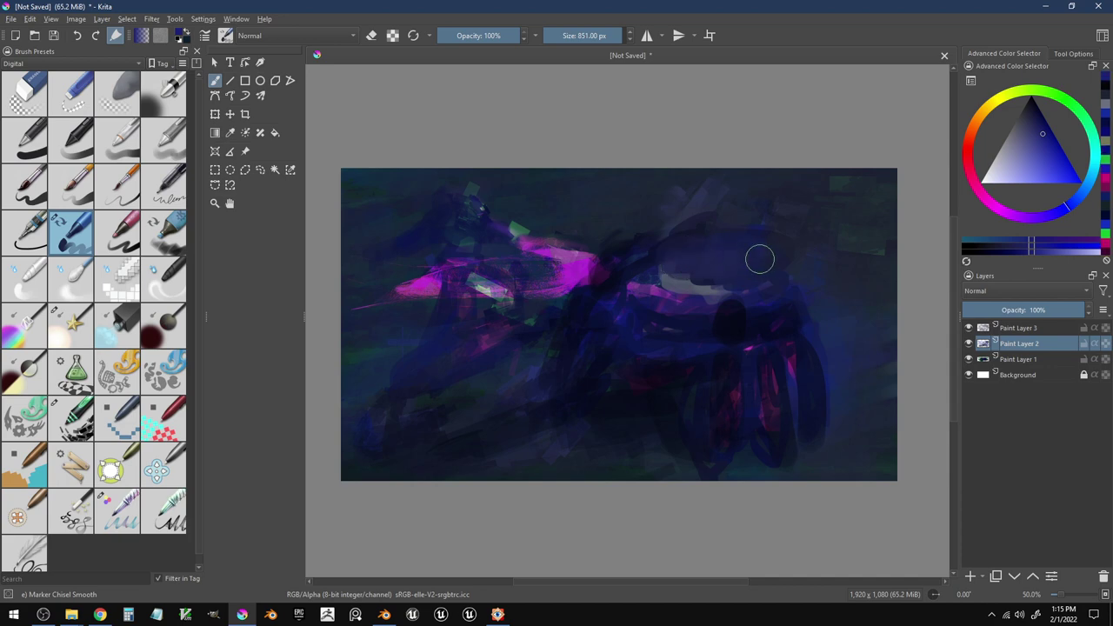
{"action": "mouse_move", "coordinate": [636, 310]}
{"action": "left_mouse_down"}
{"action": "mouse_move", "coordinate": [711, 314]}
{"action": "mouse_move", "coordinate": [797, 288]}
{"action": "left_mouse_up"}
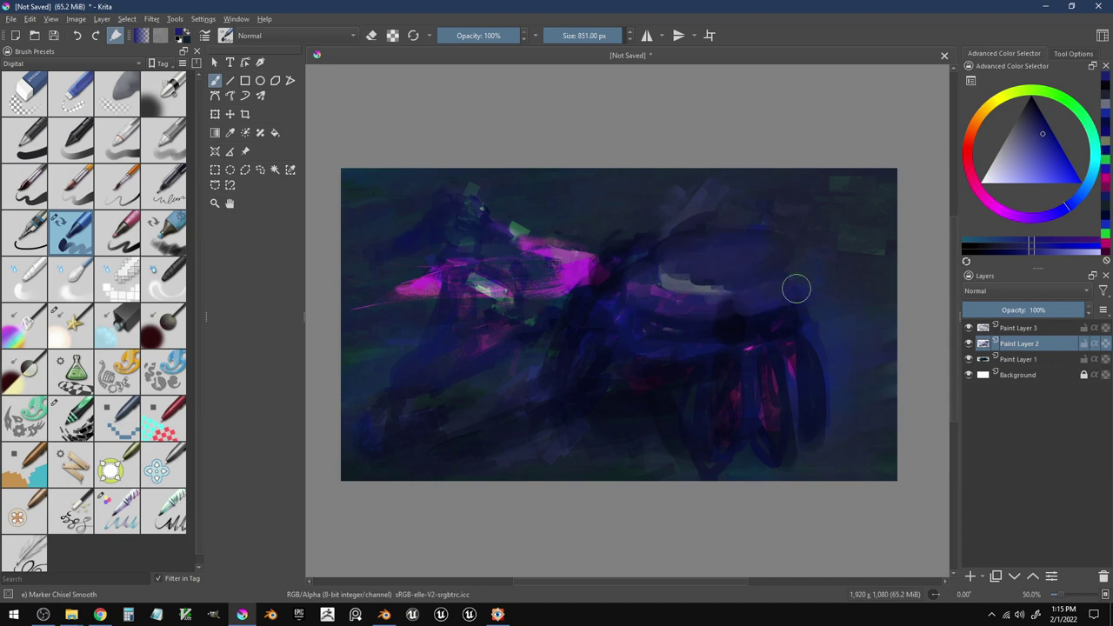
{"action": "mouse_move", "coordinate": [617, 325]}
{"action": "left_mouse_down"}
{"action": "mouse_move", "coordinate": [672, 350]}
{"action": "mouse_move", "coordinate": [638, 301]}
{"action": "mouse_move", "coordinate": [724, 320]}
{"action": "mouse_move", "coordinate": [689, 315]}
{"action": "mouse_move", "coordinate": [643, 286]}
{"action": "mouse_move", "coordinate": [697, 308]}
{"action": "mouse_move", "coordinate": [670, 303]}
{"action": "mouse_move", "coordinate": [730, 305]}
{"action": "mouse_move", "coordinate": [794, 287]}
{"action": "mouse_move", "coordinate": [791, 314]}
{"action": "mouse_move", "coordinate": [749, 293]}
{"action": "mouse_move", "coordinate": [792, 294]}
{"action": "mouse_move", "coordinate": [725, 328]}
{"action": "left_mouse_up"}
{"action": "left_click", "coordinate": [793, 362], "text": "ctrl"}
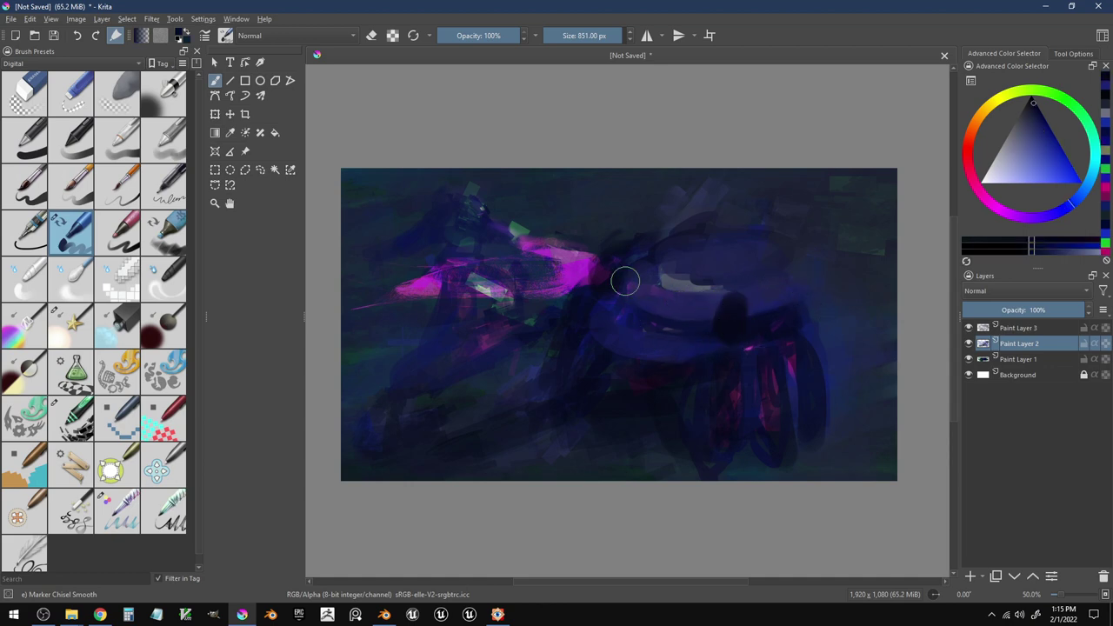
- Sample a magenta from the petals, reduce the brush to 281 px, and dab two dots inside each black oval
{"action": "left_click", "coordinate": [787, 404], "text": "ctrl"}
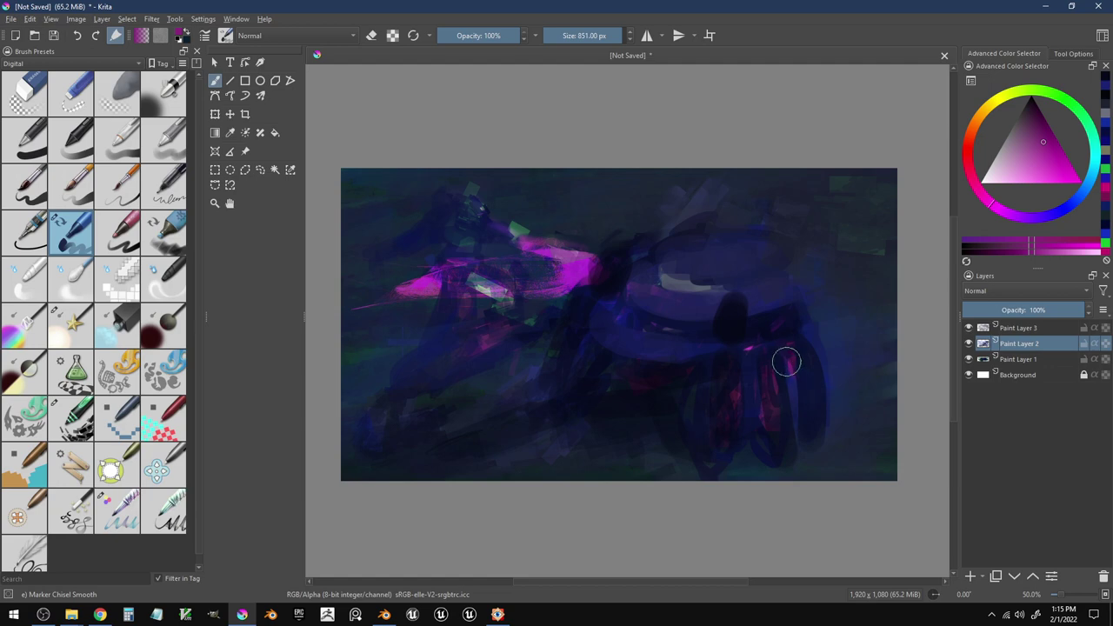
{"action": "key", "text": "bracketleft"}
{"action": "key", "text": "bracketleft"}
{"action": "key", "text": "bracketleft"}
{"action": "key", "text": "bracketleft"}
{"action": "key", "text": "bracketleft"}
{"action": "key", "text": "bracketleft"}
{"action": "key", "text": "bracketleft"}
{"action": "key", "text": "bracketleft"}
{"action": "key", "text": "bracketleft"}
{"action": "key", "text": "bracketleft"}
{"action": "key", "text": "bracketleft"}
{"action": "key", "text": "bracketleft"}
{"action": "key", "text": "bracketleft"}
{"action": "key", "text": "bracketleft"}
{"action": "key", "text": "bracketleft"}
{"action": "key", "text": "bracketleft"}
{"action": "key", "text": "bracketleft"}
{"action": "left_click_drag", "start_coordinate": [733, 307], "coordinate": [732, 307]}
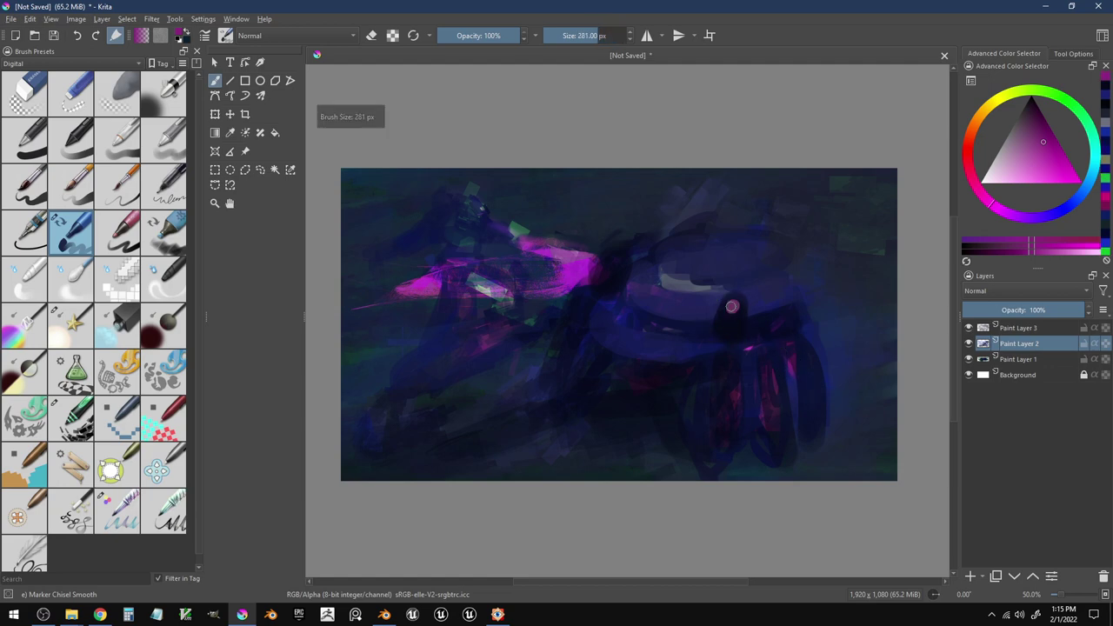
{"action": "left_click", "coordinate": [731, 331]}
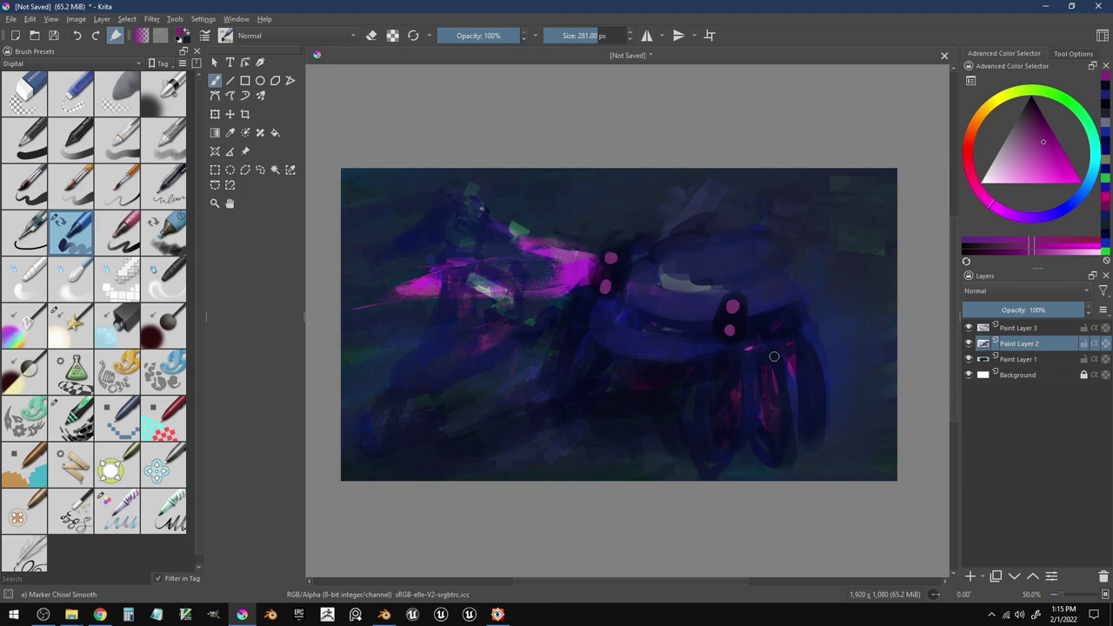
{"action": "key", "text": "bracketright"}
{"action": "left_click_drag", "start_coordinate": [793, 356], "coordinate": [832, 354], "text": "shift"}
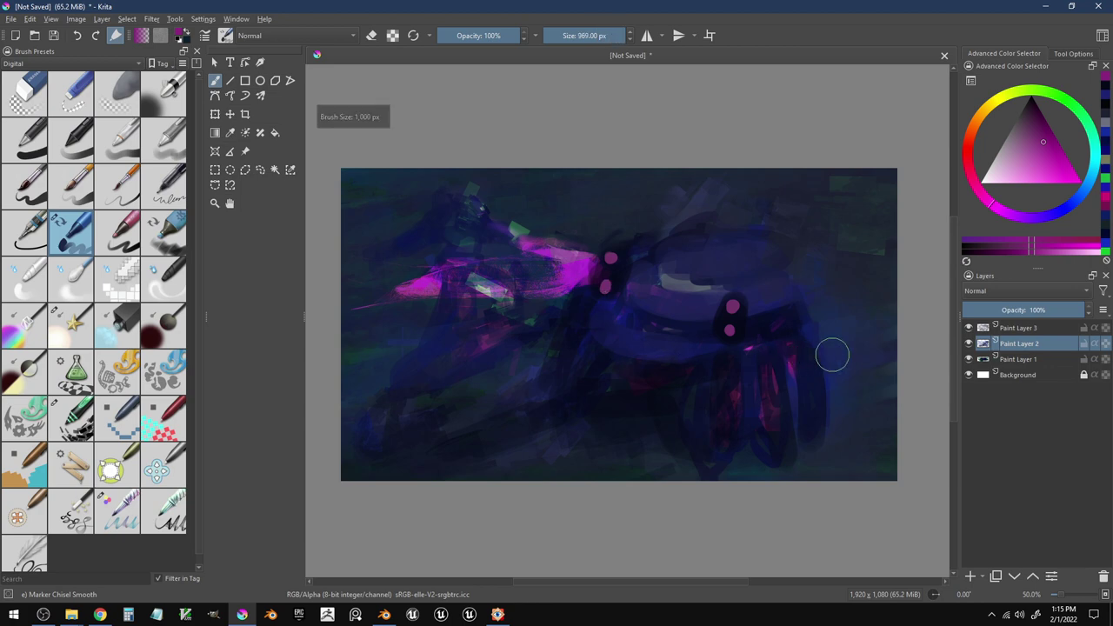
{"action": "left_click", "coordinate": [1005, 290]}
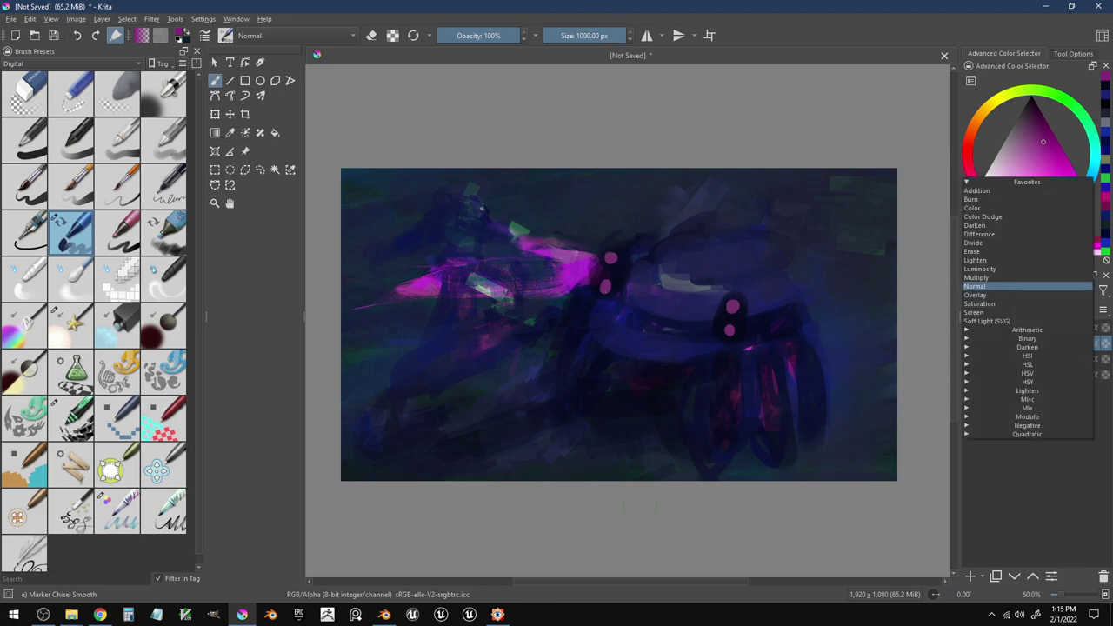
{"action": "left_click", "coordinate": [978, 286]}
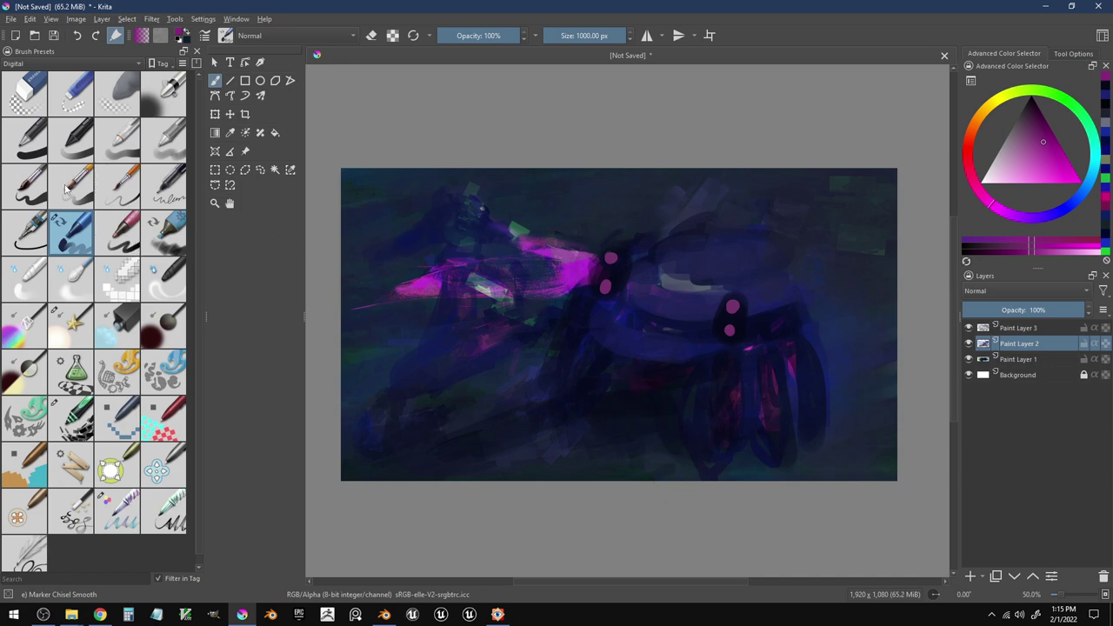
- Switch to the Adjust Dodge preset and brighten the magenta dots inside the black ovals
{"action": "left_click", "coordinate": [76, 329]}
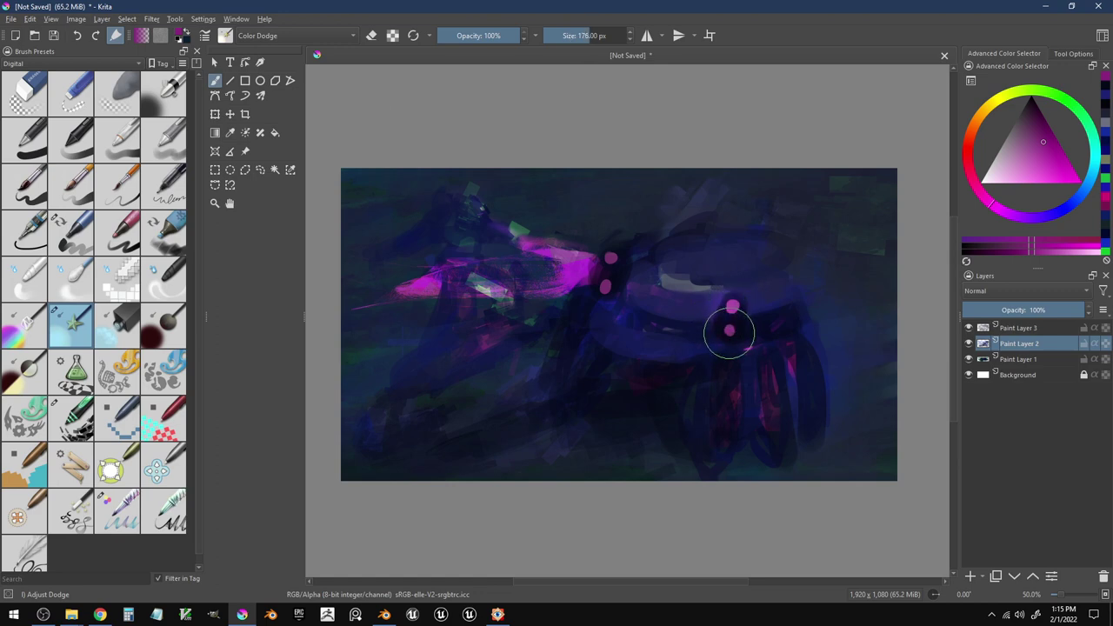
{"action": "key", "text": "bracketright"}
{"action": "left_click", "coordinate": [602, 287]}
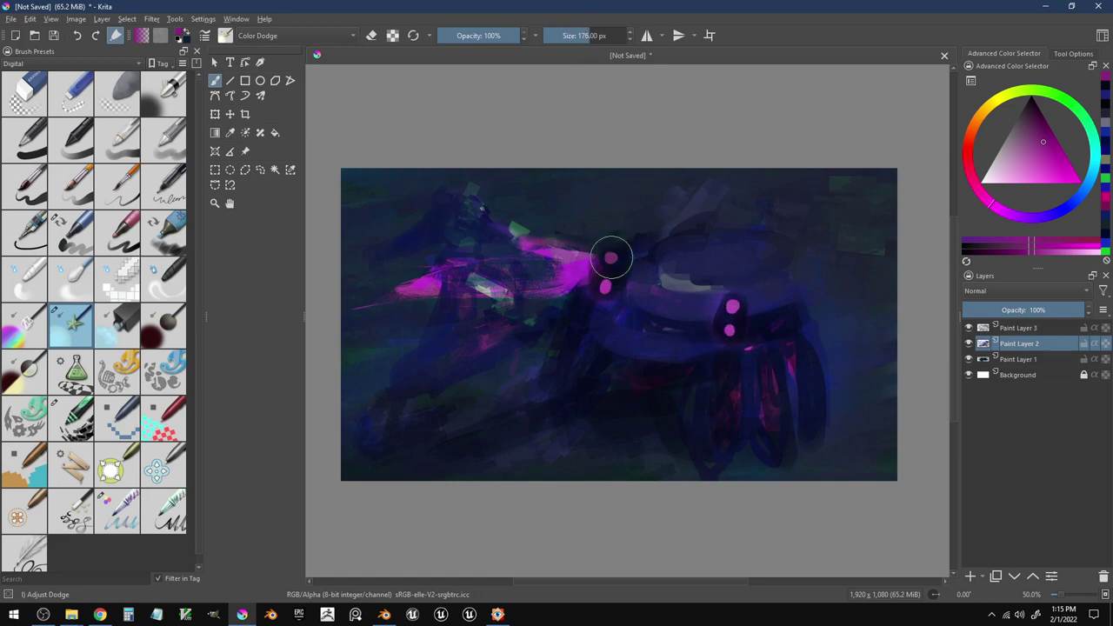
- Try brightening the magenta streak beside the black oval with a much larger Adjust Dodge brush
{"action": "left_click", "coordinate": [611, 262]}
{"action": "key", "text": "bracketright"}
{"action": "key", "text": "bracketright"}
{"action": "key", "text": "bracketright"}
{"action": "key", "text": "bracketright"}
{"action": "key", "text": "bracketright"}
{"action": "key", "text": "bracketright"}
{"action": "key", "text": "bracketright"}
{"action": "key", "text": "bracketright"}
{"action": "key", "text": "bracketright"}
{"action": "key", "text": "bracketright"}
{"action": "key", "text": "bracketright"}
{"action": "key", "text": "bracketright"}
{"action": "key", "text": "bracketright"}
{"action": "key", "text": "bracketright"}
{"action": "key", "text": "bracketright"}
{"action": "key", "text": "bracketright"}
{"action": "left_click", "coordinate": [570, 271]}
{"action": "key", "text": "bracketleft"}
{"action": "key", "text": "bracketleft"}
{"action": "key", "text": "bracketleft"}
{"action": "key", "text": "bracketleft"}
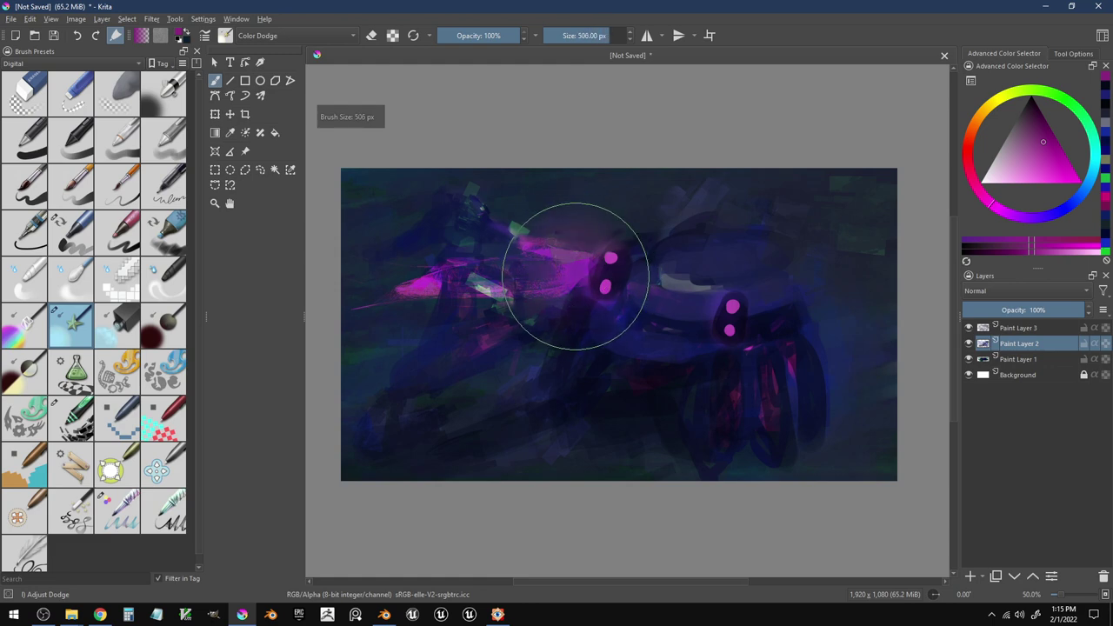
{"action": "key", "text": "ctrl+z"}
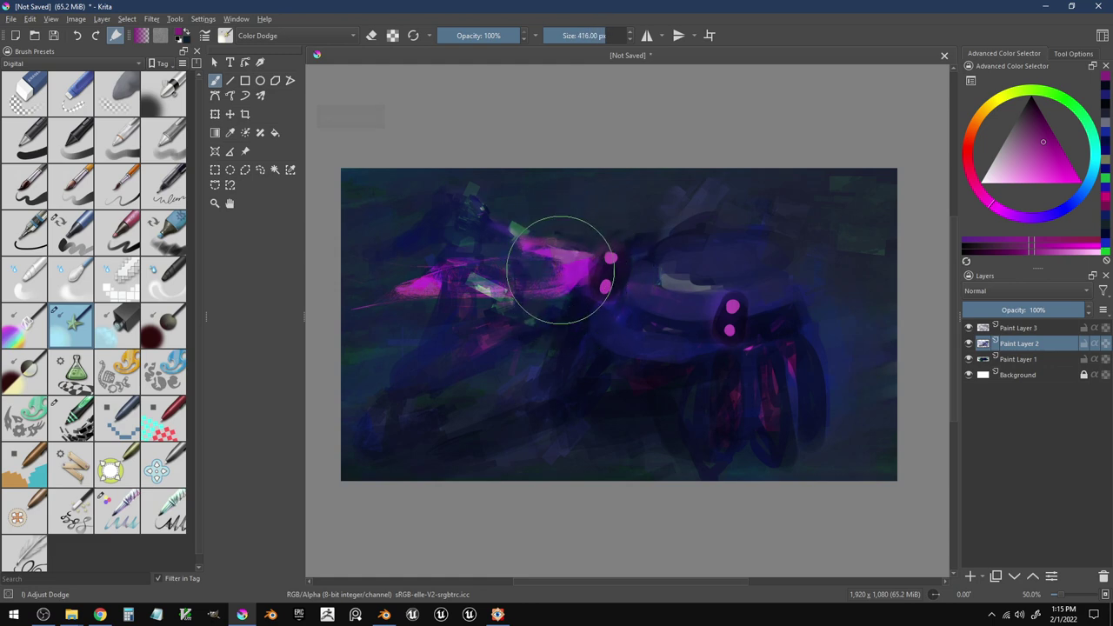
- Reduce the Adjust Dodge brush and brighten the magenta streak into a soft glowing beam beside the black oval
{"action": "key", "text": "bracketleft"}
{"action": "key", "text": "bracketleft"}
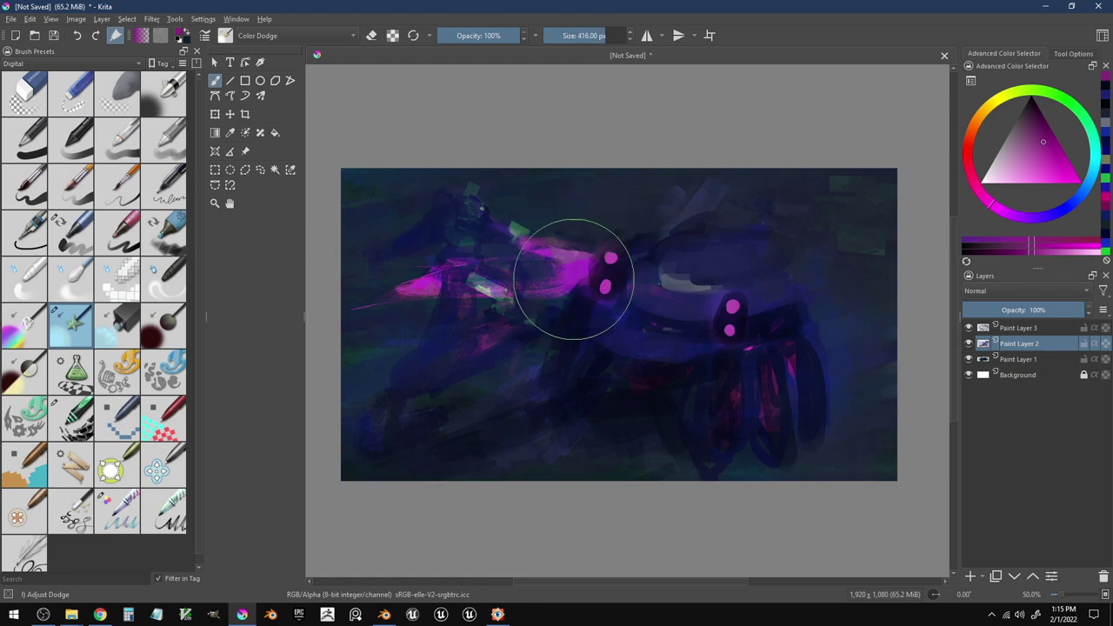
{"action": "key", "text": "bracketleft"}
{"action": "key", "text": "bracketleft"}
{"action": "key", "text": "bracketleft"}
{"action": "key", "text": "bracketleft"}
{"action": "key", "text": "bracketleft"}
{"action": "key", "text": "bracketleft"}
{"action": "key", "text": "bracketleft"}
{"action": "key", "text": "bracketleft"}
{"action": "key", "text": "bracketleft"}
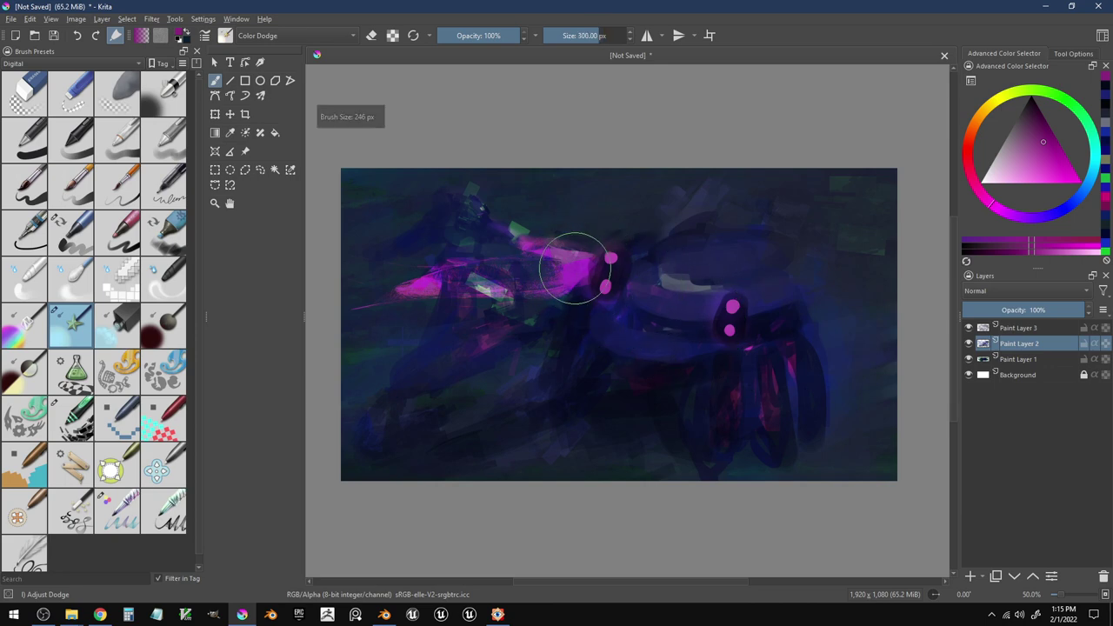
{"action": "mouse_move", "coordinate": [581, 269]}
{"action": "left_mouse_down"}
{"action": "mouse_move", "coordinate": [570, 271]}
{"action": "mouse_move", "coordinate": [615, 263]}
{"action": "mouse_move", "coordinate": [610, 278]}
{"action": "left_mouse_up"}
{"action": "key", "text": "ctrl+z"}
{"action": "mouse_move", "coordinate": [535, 251]}
{"action": "left_mouse_down"}
{"action": "mouse_move", "coordinate": [569, 259]}
{"action": "mouse_move", "coordinate": [532, 245]}
{"action": "mouse_move", "coordinate": [577, 274]}
{"action": "mouse_move", "coordinate": [533, 250]}
{"action": "mouse_move", "coordinate": [572, 295]}
{"action": "mouse_move", "coordinate": [551, 255]}
{"action": "mouse_move", "coordinate": [566, 278]}
{"action": "mouse_move", "coordinate": [506, 267]}
{"action": "mouse_move", "coordinate": [542, 296]}
{"action": "mouse_move", "coordinate": [515, 266]}
{"action": "mouse_move", "coordinate": [488, 273]}
{"action": "mouse_move", "coordinate": [503, 283]}
{"action": "mouse_move", "coordinate": [439, 279]}
{"action": "mouse_move", "coordinate": [530, 272]}
{"action": "left_mouse_up"}
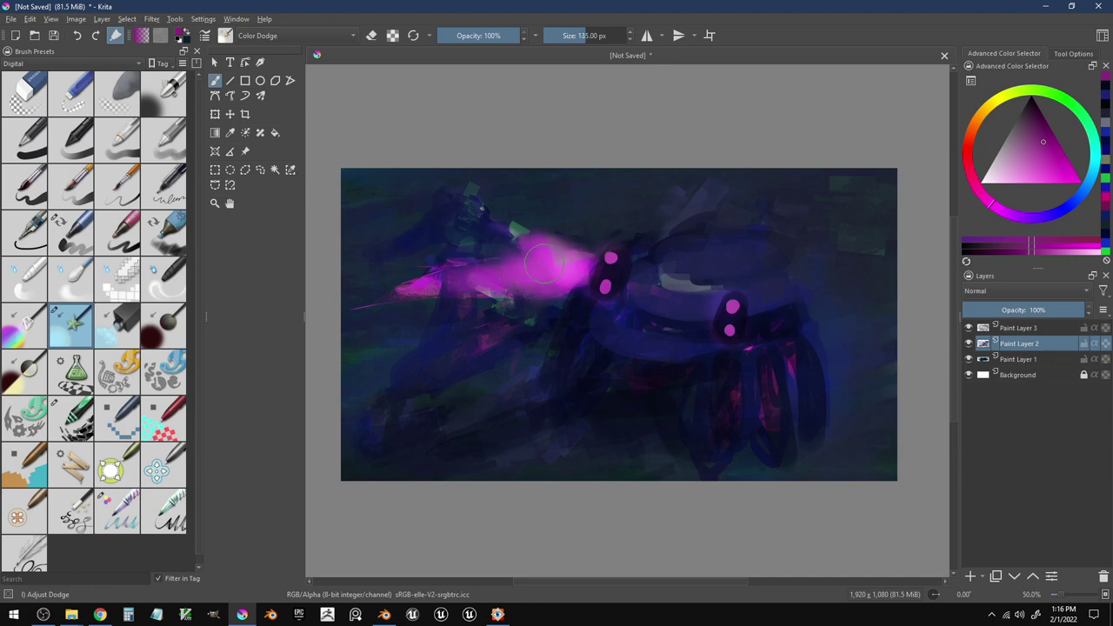
- Shrink the brush to 47 px and dodge a brighter core and lower edge along the magenta beam
{"action": "key", "text": "bracketleft"}
{"action": "key", "text": "bracketleft"}
{"action": "key", "text": "bracketleft"}
{"action": "key", "text": "bracketleft"}
{"action": "key", "text": "bracketleft"}
{"action": "key", "text": "bracketleft"}
{"action": "key", "text": "bracketleft"}
{"action": "key", "text": "bracketleft"}
{"action": "key", "text": "bracketleft"}
{"action": "key", "text": "bracketleft"}
{"action": "key", "text": "bracketleft"}
{"action": "key", "text": "bracketleft"}
{"action": "key", "text": "bracketleft"}
{"action": "key", "text": "bracketleft"}
{"action": "key", "text": "bracketleft"}
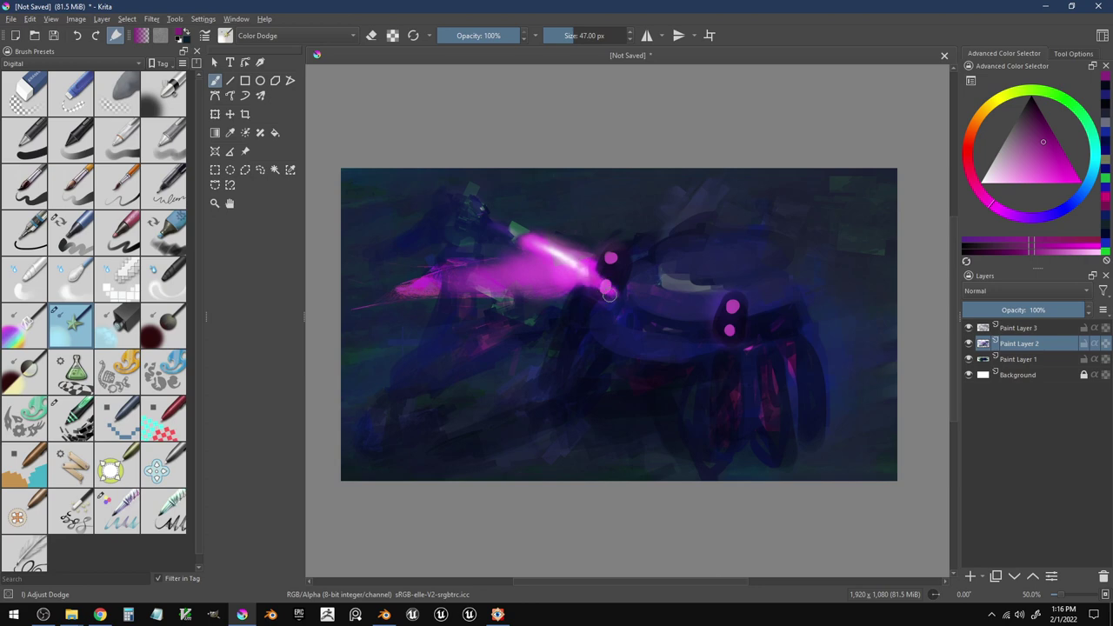
{"action": "mouse_move", "coordinate": [588, 287]}
{"action": "left_mouse_down"}
{"action": "mouse_move", "coordinate": [552, 290]}
{"action": "mouse_move", "coordinate": [601, 298]}
{"action": "mouse_move", "coordinate": [505, 297]}
{"action": "mouse_move", "coordinate": [578, 286]}
{"action": "mouse_move", "coordinate": [523, 277]}
{"action": "left_mouse_up"}
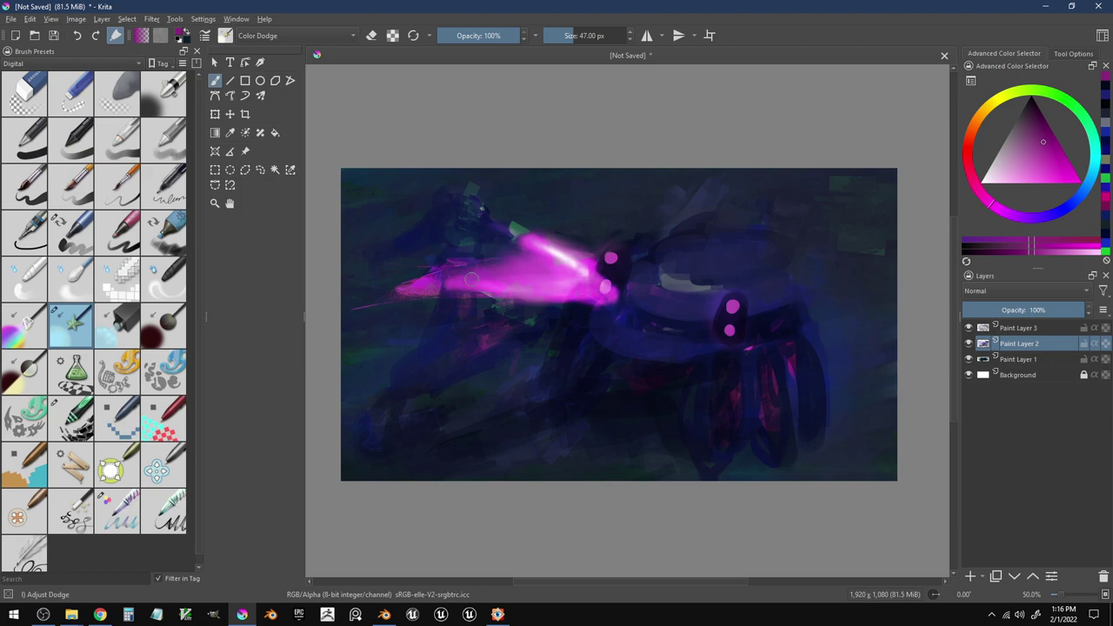
{"action": "mouse_move", "coordinate": [498, 270]}
{"action": "left_mouse_down"}
{"action": "mouse_move", "coordinate": [580, 275]}
{"action": "mouse_move", "coordinate": [587, 299]}
{"action": "mouse_move", "coordinate": [570, 267]}
{"action": "mouse_move", "coordinate": [529, 281]}
{"action": "mouse_move", "coordinate": [549, 255]}
{"action": "mouse_move", "coordinate": [581, 279]}
{"action": "left_mouse_up"}
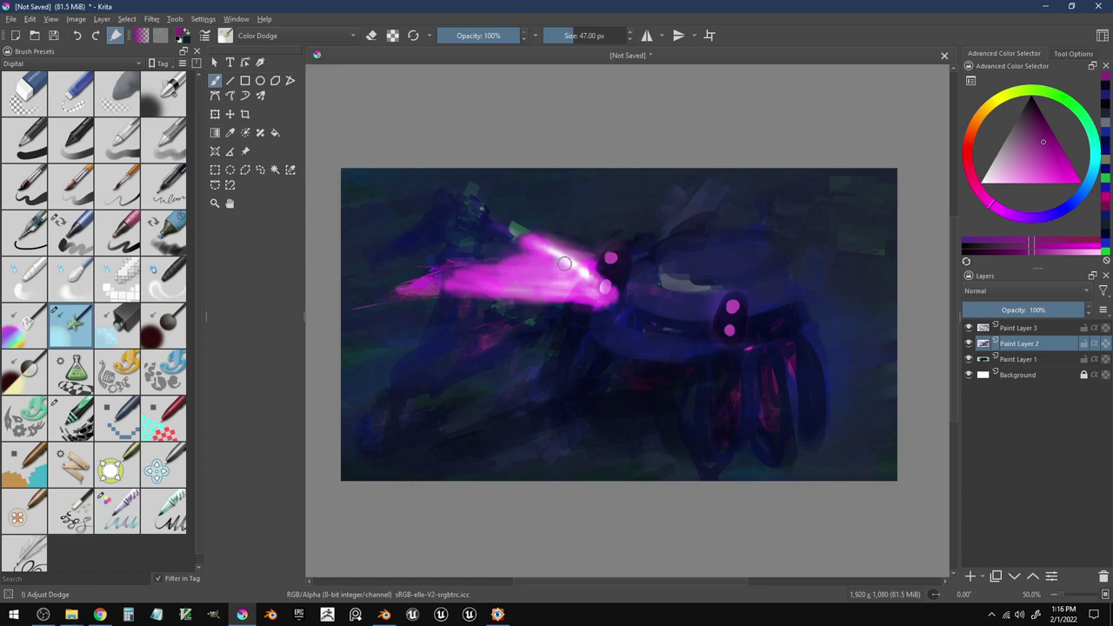
- Sample a lighter magenta from the beam and dodge its core near the black oval to nearly white
{"action": "left_click", "coordinate": [532, 240], "text": "ctrl"}
{"action": "mouse_move", "coordinate": [538, 248]}
{"action": "left_mouse_down"}
{"action": "mouse_move", "coordinate": [608, 299]}
{"action": "mouse_move", "coordinate": [586, 276]}
{"action": "mouse_move", "coordinate": [554, 297]}
{"action": "mouse_move", "coordinate": [602, 288]}
{"action": "mouse_move", "coordinate": [562, 284]}
{"action": "mouse_move", "coordinate": [561, 266]}
{"action": "mouse_move", "coordinate": [485, 293]}
{"action": "mouse_move", "coordinate": [540, 276]}
{"action": "mouse_move", "coordinate": [488, 281]}
{"action": "left_mouse_up"}
{"action": "key", "text": "ctrl+z"}
{"action": "left_click_drag", "start_coordinate": [560, 275], "coordinate": [534, 265]}
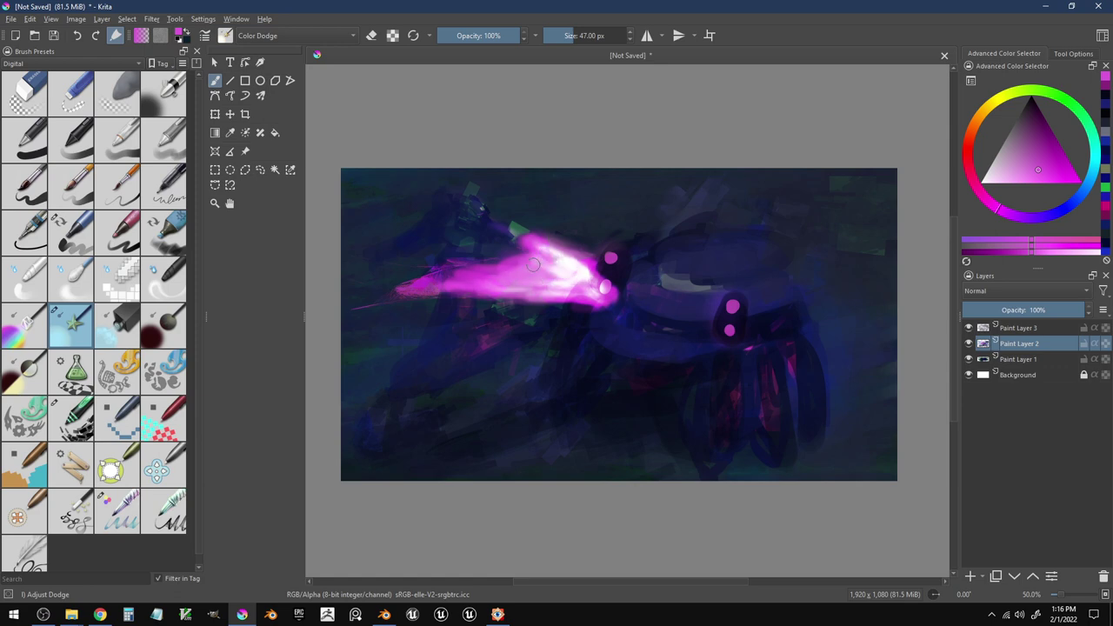
{"action": "mouse_move", "coordinate": [584, 290]}
{"action": "left_mouse_down"}
{"action": "mouse_move", "coordinate": [558, 241]}
{"action": "mouse_move", "coordinate": [592, 263]}
{"action": "mouse_move", "coordinate": [543, 247]}
{"action": "left_mouse_up"}
- Sample magenta from the painting and darken the brush color to a deep purple
{"action": "left_click", "coordinate": [569, 244], "text": "ctrl"}
{"action": "left_click_drag", "start_coordinate": [1032, 152], "coordinate": [1049, 128]}
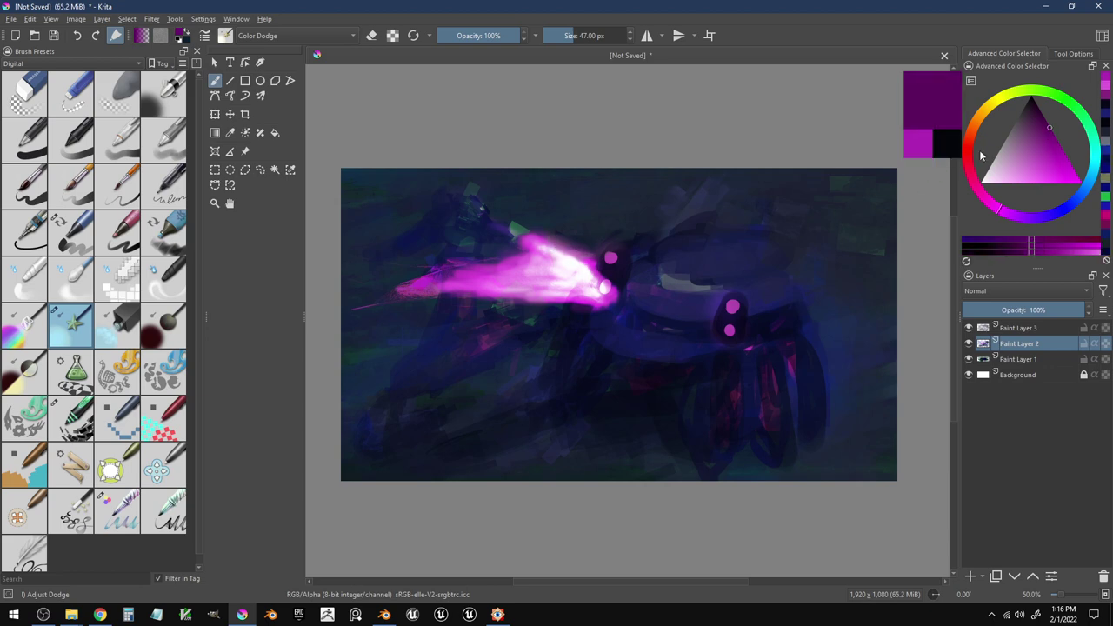
{"action": "left_click", "coordinate": [607, 258], "text": "ctrl"}
{"action": "left_click", "coordinate": [1042, 121]}
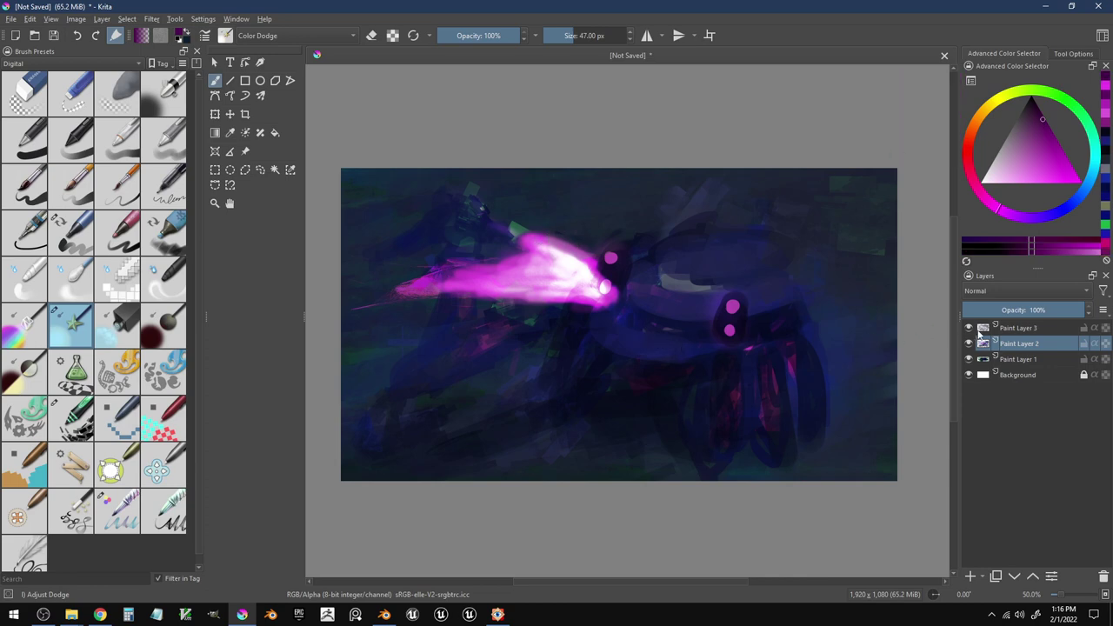
{"action": "left_click", "coordinate": [968, 343]}
{"action": "left_click", "coordinate": [967, 345]}
- Switch to the Shapes Square preset at 47 px with Color Dodge blending and stroke blocky highlights over the beam
{"action": "left_click", "coordinate": [73, 419]}
{"action": "left_click_drag", "start_coordinate": [565, 271], "coordinate": [463, 281]}
{"action": "key", "text": "ctrl+z"}
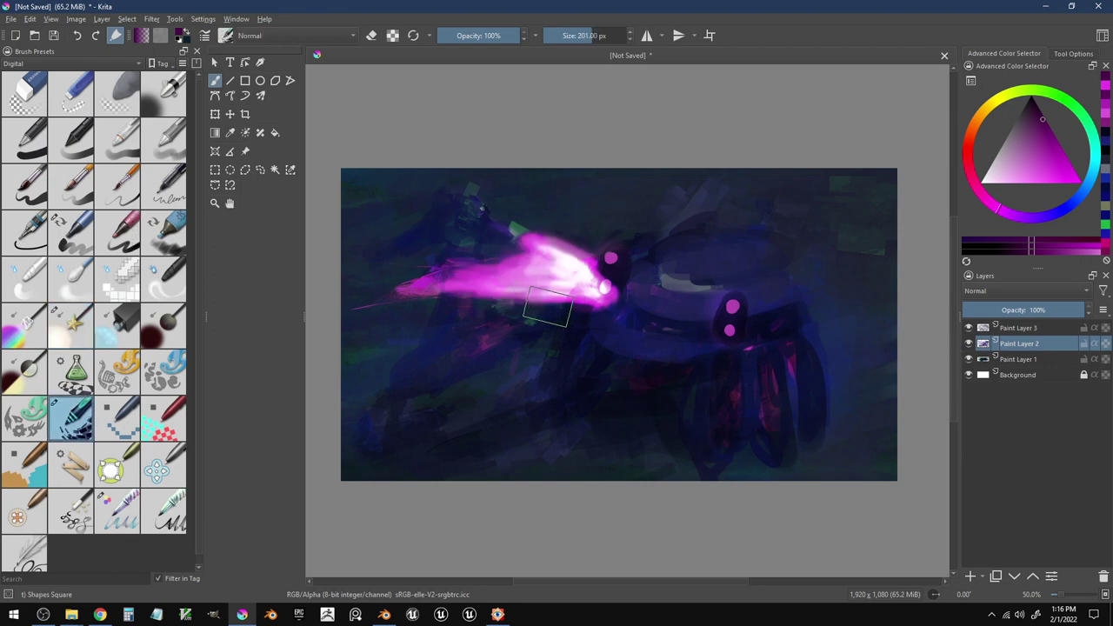
{"action": "key", "text": "bracketleft"}
{"action": "key", "text": "bracketleft"}
{"action": "key", "text": "bracketleft"}
{"action": "key", "text": "bracketleft"}
{"action": "key", "text": "bracketleft"}
{"action": "key", "text": "bracketleft"}
{"action": "key", "text": "bracketleft"}
{"action": "key", "text": "bracketleft"}
{"action": "key", "text": "bracketleft"}
{"action": "key", "text": "bracketleft"}
{"action": "key", "text": "bracketleft"}
{"action": "key", "text": "bracketleft"}
{"action": "key", "text": "bracketleft"}
{"action": "key", "text": "bracketleft"}
{"action": "key", "text": "bracketleft"}
{"action": "key", "text": "bracketleft"}
{"action": "key", "text": "bracketleft"}
{"action": "key", "text": "bracketleft"}
{"action": "key", "text": "bracketleft"}
{"action": "key", "text": "bracketleft"}
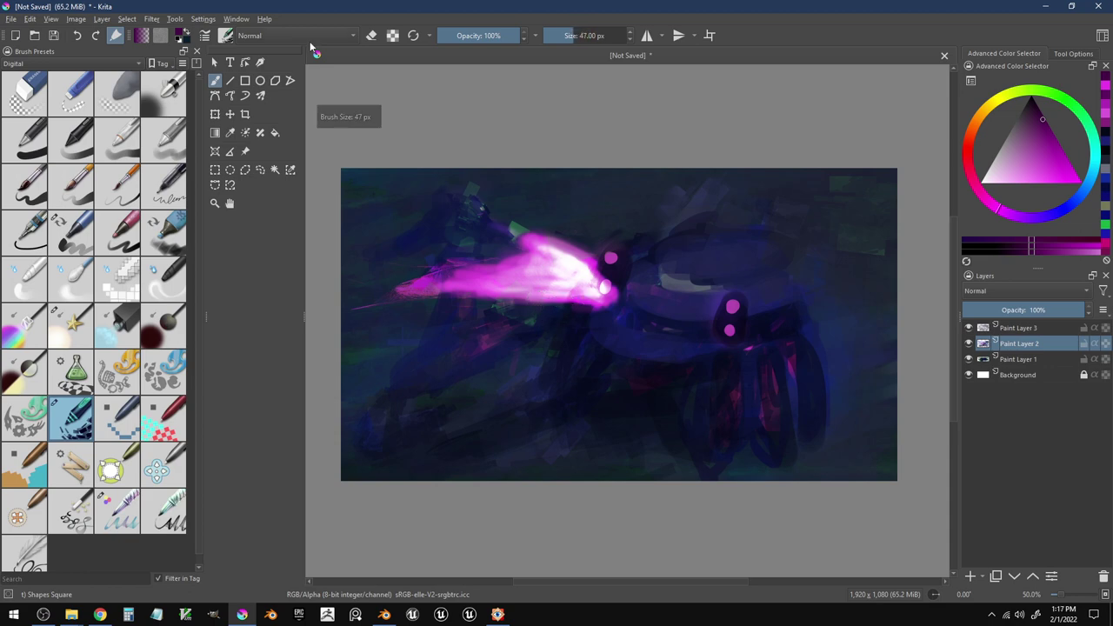
{"action": "left_click", "coordinate": [312, 36]}
{"action": "left_click", "coordinate": [315, 47]}
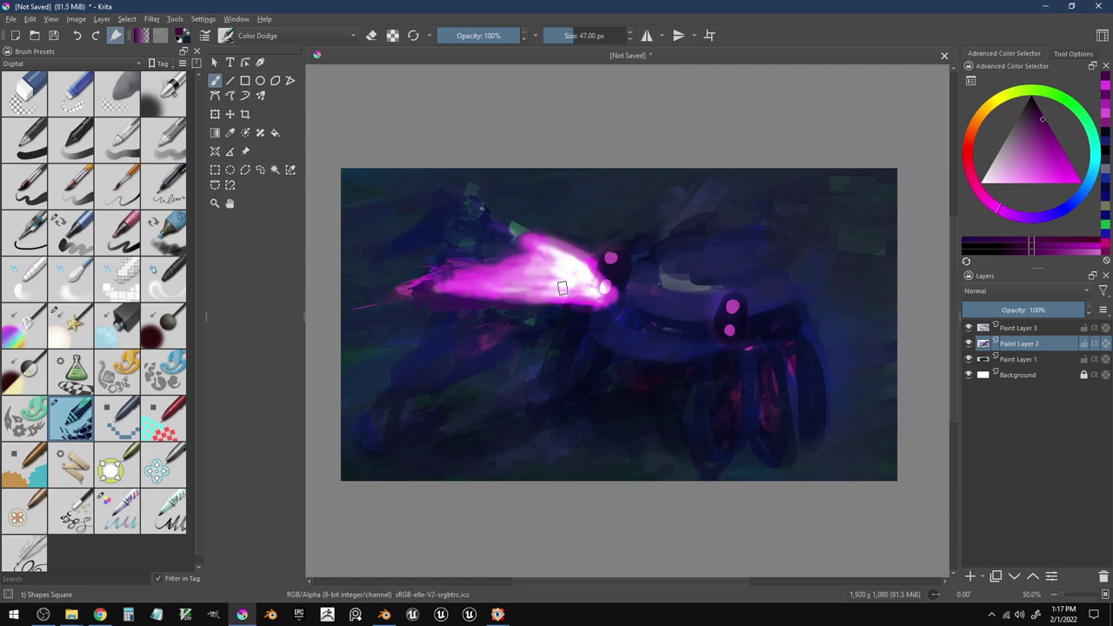
{"action": "mouse_move", "coordinate": [572, 298]}
{"action": "left_mouse_down"}
{"action": "mouse_move", "coordinate": [567, 271]}
{"action": "mouse_move", "coordinate": [538, 243]}
{"action": "mouse_move", "coordinate": [588, 277]}
{"action": "mouse_move", "coordinate": [587, 297]}
{"action": "mouse_move", "coordinate": [448, 289]}
{"action": "mouse_move", "coordinate": [557, 266]}
{"action": "mouse_move", "coordinate": [548, 257]}
{"action": "mouse_move", "coordinate": [583, 284]}
{"action": "mouse_move", "coordinate": [574, 287]}
{"action": "left_mouse_up"}
- Erase blocky patches out of the glowing beam in eraser mode, and repaint it with a saturated magenta
{"action": "key", "text": "ctrl+z"}
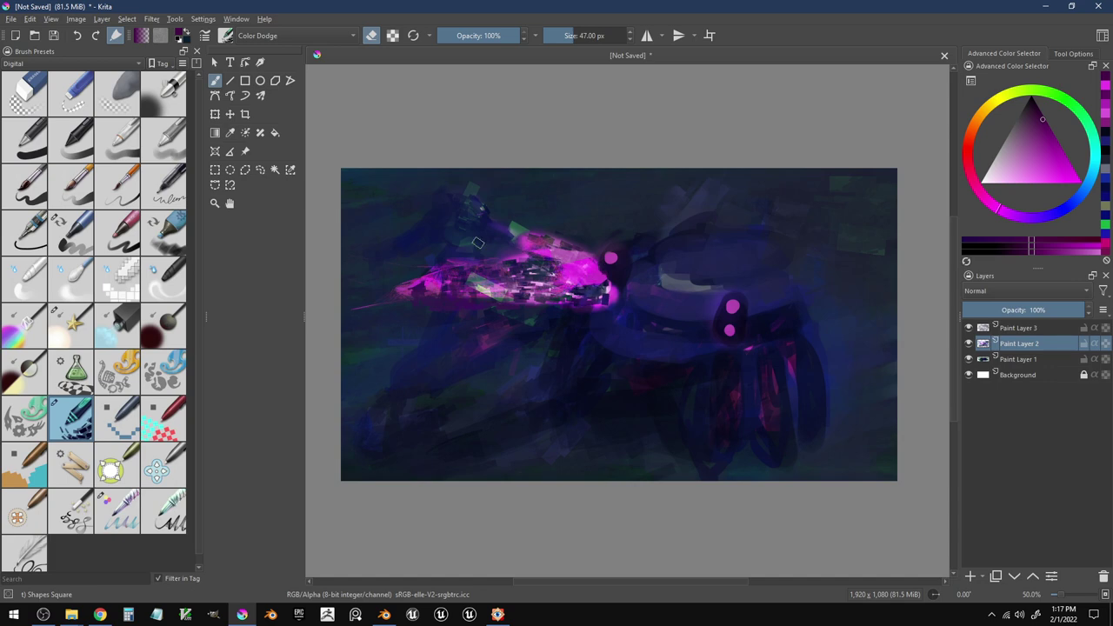
{"action": "left_click", "coordinate": [332, 36]}
{"action": "left_click", "coordinate": [368, 38]}
{"action": "mouse_move", "coordinate": [535, 256]}
{"action": "left_mouse_down"}
{"action": "mouse_move", "coordinate": [574, 278]}
{"action": "mouse_move", "coordinate": [535, 245]}
{"action": "mouse_move", "coordinate": [596, 280]}
{"action": "mouse_move", "coordinate": [543, 292]}
{"action": "mouse_move", "coordinate": [439, 281]}
{"action": "mouse_move", "coordinate": [583, 282]}
{"action": "mouse_move", "coordinate": [557, 252]}
{"action": "mouse_move", "coordinate": [583, 291]}
{"action": "mouse_move", "coordinate": [470, 288]}
{"action": "mouse_move", "coordinate": [531, 263]}
{"action": "mouse_move", "coordinate": [600, 291]}
{"action": "mouse_move", "coordinate": [519, 275]}
{"action": "left_mouse_up"}
{"action": "left_click", "coordinate": [1066, 155]}
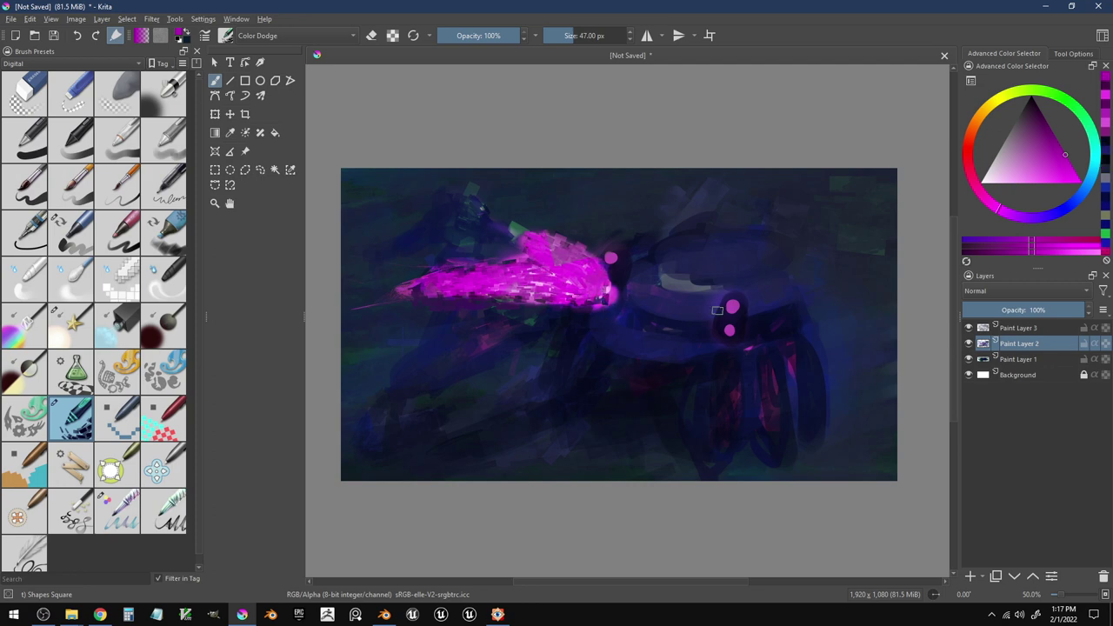
- Switch to the Blender Smear preset at 154 px and smear the blocky magenta strokes along the beam
{"action": "left_click", "coordinate": [162, 290]}
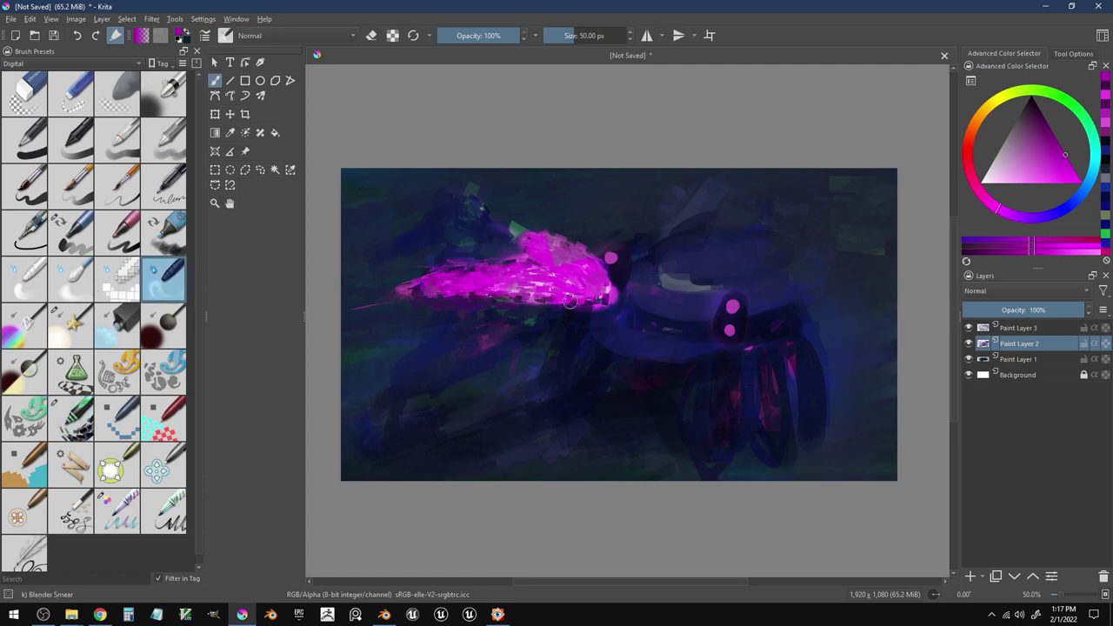
{"action": "key", "text": "bracketright"}
{"action": "key", "text": "bracketright"}
{"action": "key", "text": "bracketright"}
{"action": "key", "text": "bracketright"}
{"action": "key", "text": "bracketright"}
{"action": "key", "text": "bracketright"}
{"action": "key", "text": "bracketright"}
{"action": "key", "text": "bracketright"}
{"action": "key", "text": "bracketright"}
{"action": "key", "text": "bracketright"}
{"action": "key", "text": "bracketright"}
{"action": "key", "text": "bracketright"}
{"action": "key", "text": "bracketright"}
{"action": "key", "text": "bracketright"}
{"action": "key", "text": "bracketright"}
{"action": "key", "text": "bracketright"}
{"action": "key", "text": "bracketright"}
{"action": "mouse_move", "coordinate": [586, 221]}
{"action": "left_mouse_down"}
{"action": "mouse_move", "coordinate": [540, 230]}
{"action": "mouse_move", "coordinate": [600, 221]}
{"action": "mouse_move", "coordinate": [538, 251]}
{"action": "mouse_move", "coordinate": [547, 242]}
{"action": "mouse_move", "coordinate": [568, 254]}
{"action": "mouse_move", "coordinate": [536, 282]}
{"action": "mouse_move", "coordinate": [573, 291]}
{"action": "mouse_move", "coordinate": [437, 283]}
{"action": "left_mouse_up"}
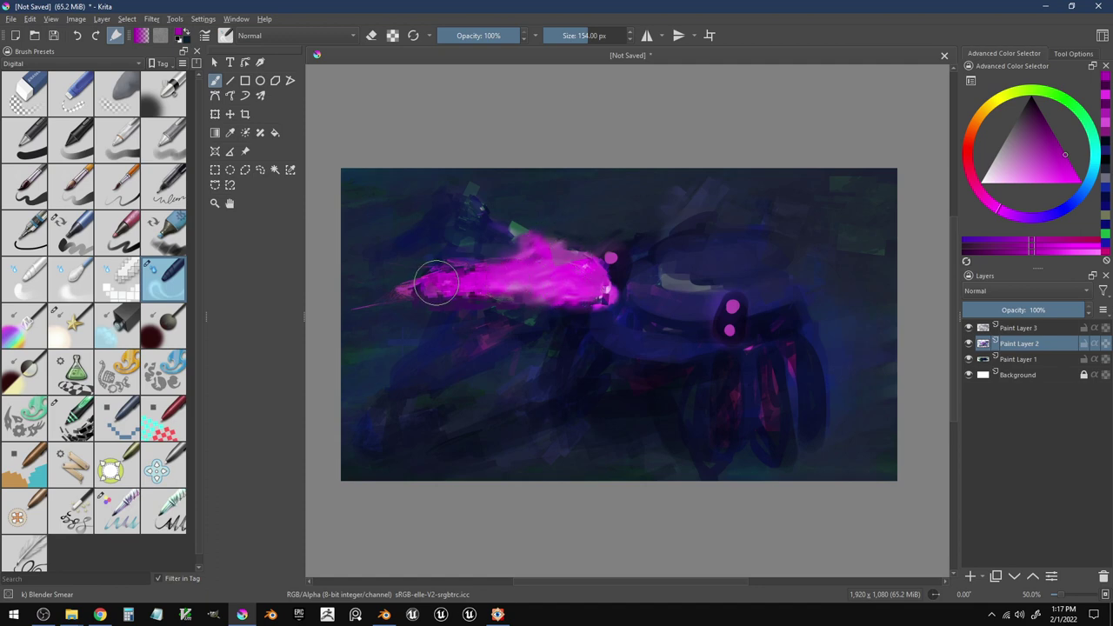
- Soften the beam's edges with Blender Blur at 60 px and smooth its bright end with Blender Basic at 50 px
{"action": "left_click", "coordinate": [52, 296]}
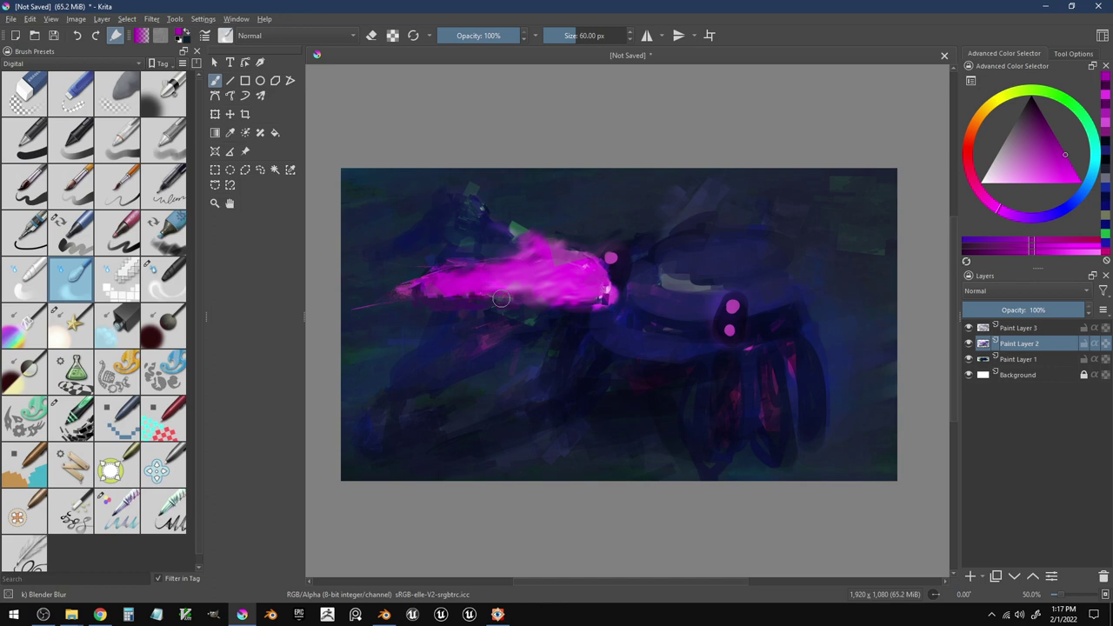
{"action": "left_click_drag", "start_coordinate": [598, 298], "coordinate": [607, 299]}
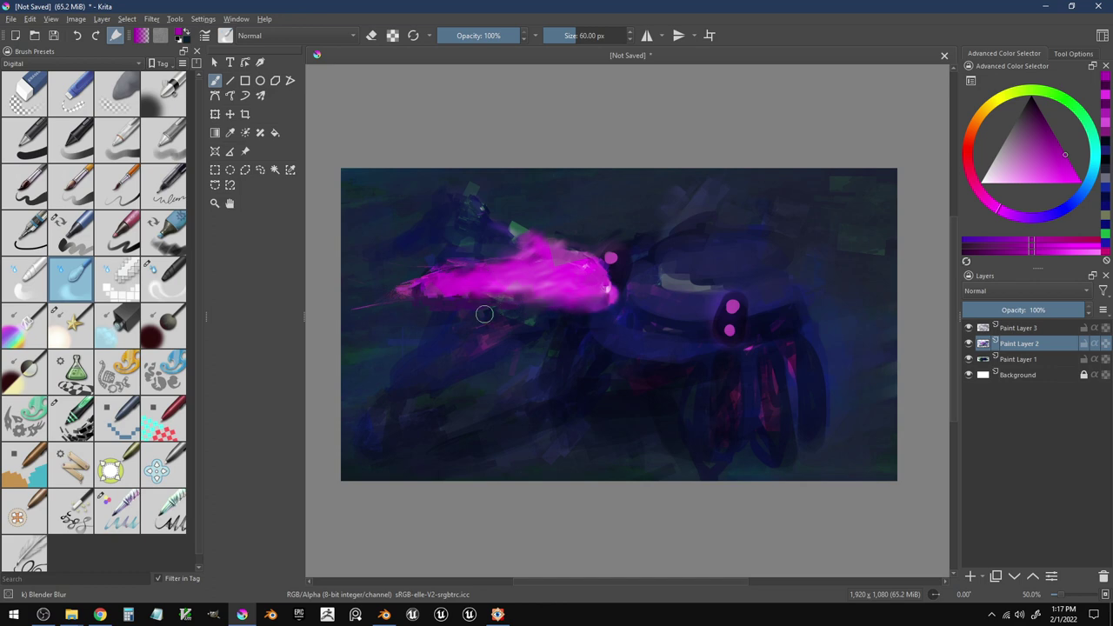
{"action": "mouse_move", "coordinate": [428, 300]}
{"action": "left_mouse_down"}
{"action": "mouse_move", "coordinate": [394, 294]}
{"action": "mouse_move", "coordinate": [506, 272]}
{"action": "mouse_move", "coordinate": [448, 283]}
{"action": "mouse_move", "coordinate": [510, 278]}
{"action": "mouse_move", "coordinate": [502, 286]}
{"action": "mouse_move", "coordinate": [438, 290]}
{"action": "mouse_move", "coordinate": [564, 292]}
{"action": "mouse_move", "coordinate": [466, 280]}
{"action": "mouse_move", "coordinate": [613, 274]}
{"action": "mouse_move", "coordinate": [587, 301]}
{"action": "left_mouse_up"}
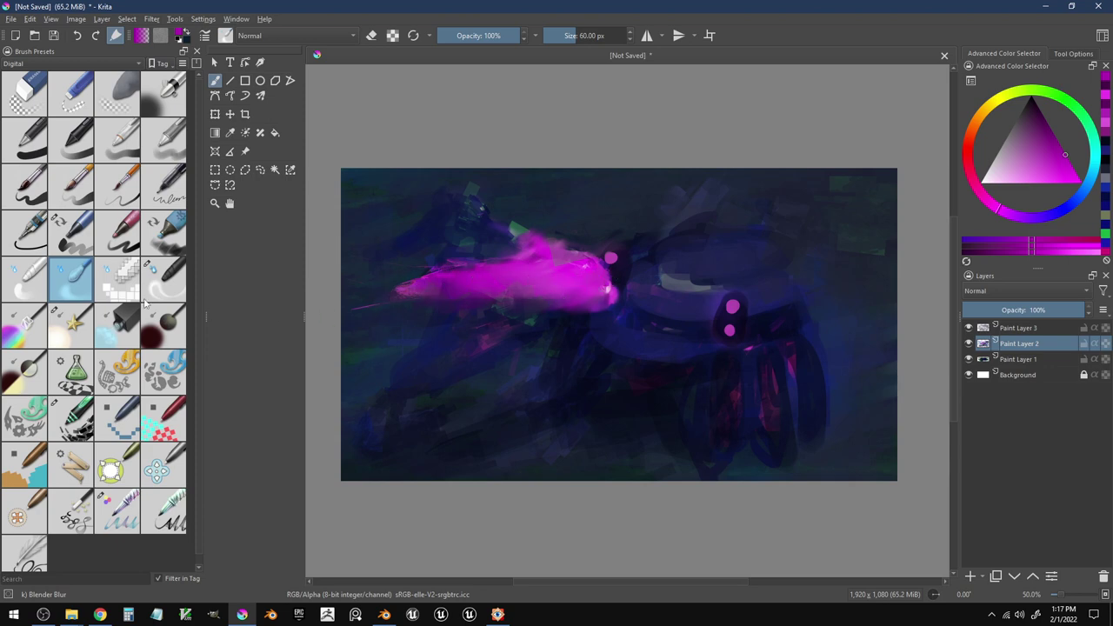
{"action": "left_click", "coordinate": [26, 280]}
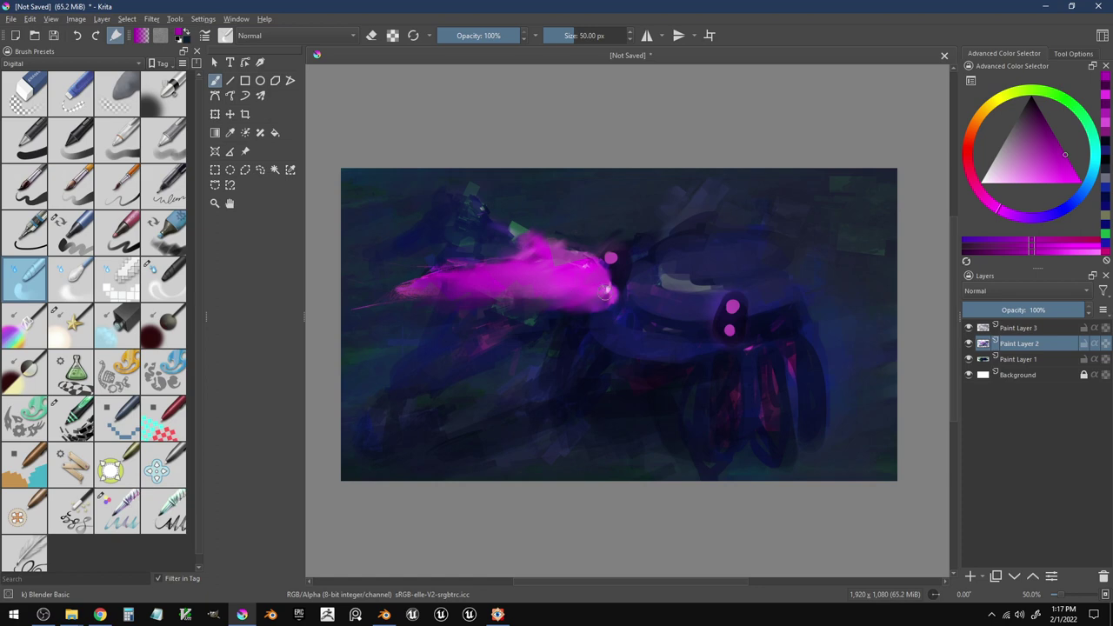
{"action": "left_click_drag", "start_coordinate": [605, 292], "coordinate": [551, 299]}
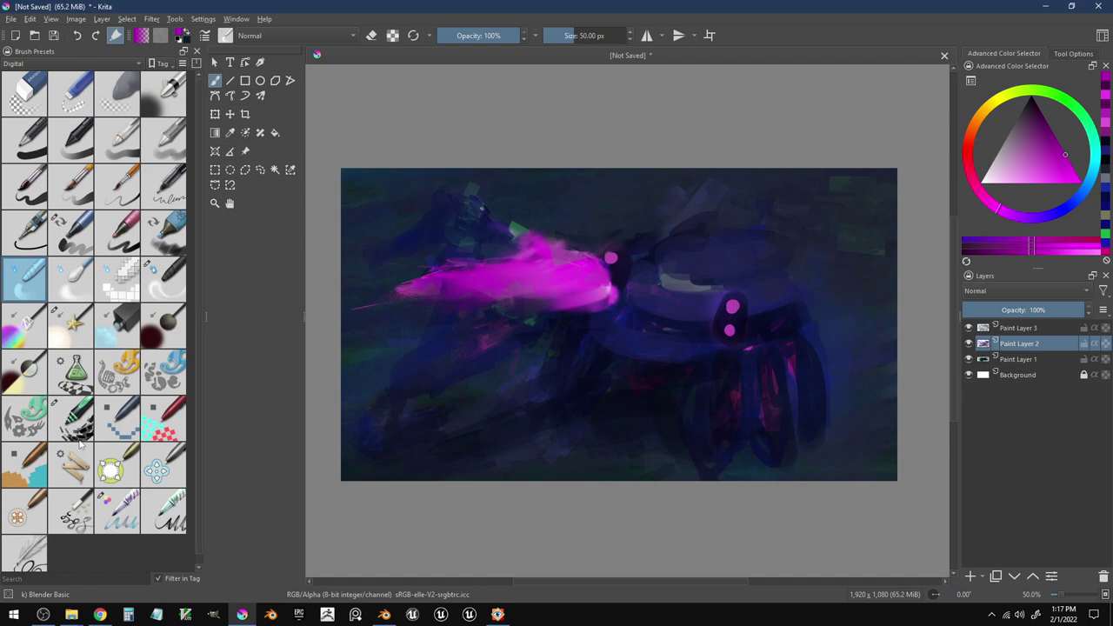
- Return to Adjust Dodge with a lighter magenta and brighten the beam's upper edge near the black oval
{"action": "left_click", "coordinate": [66, 339]}
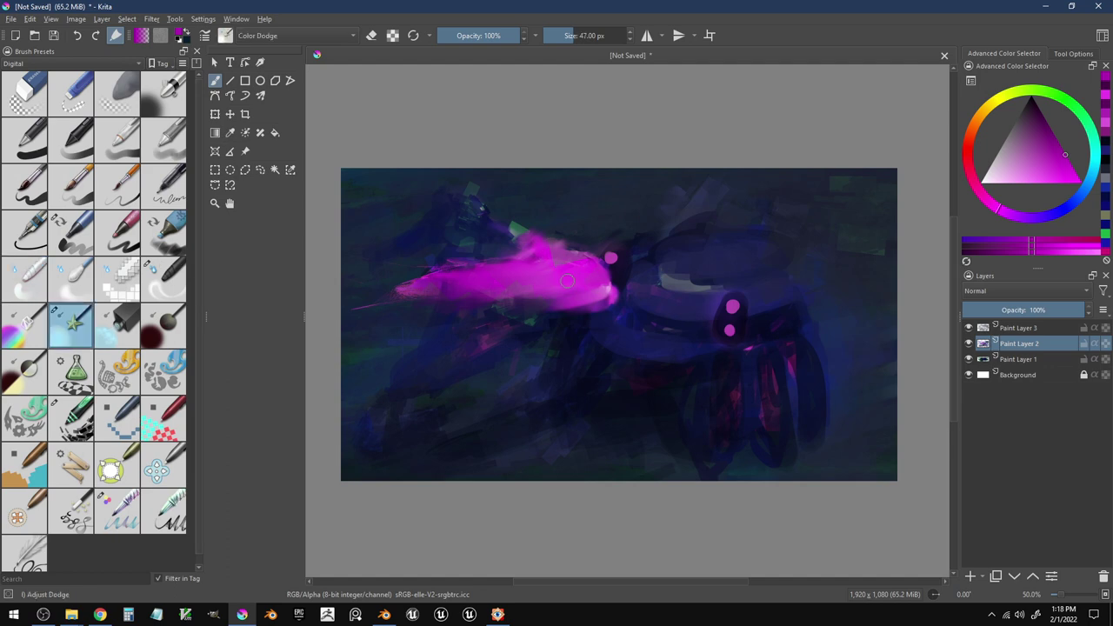
{"action": "left_click", "coordinate": [1041, 176]}
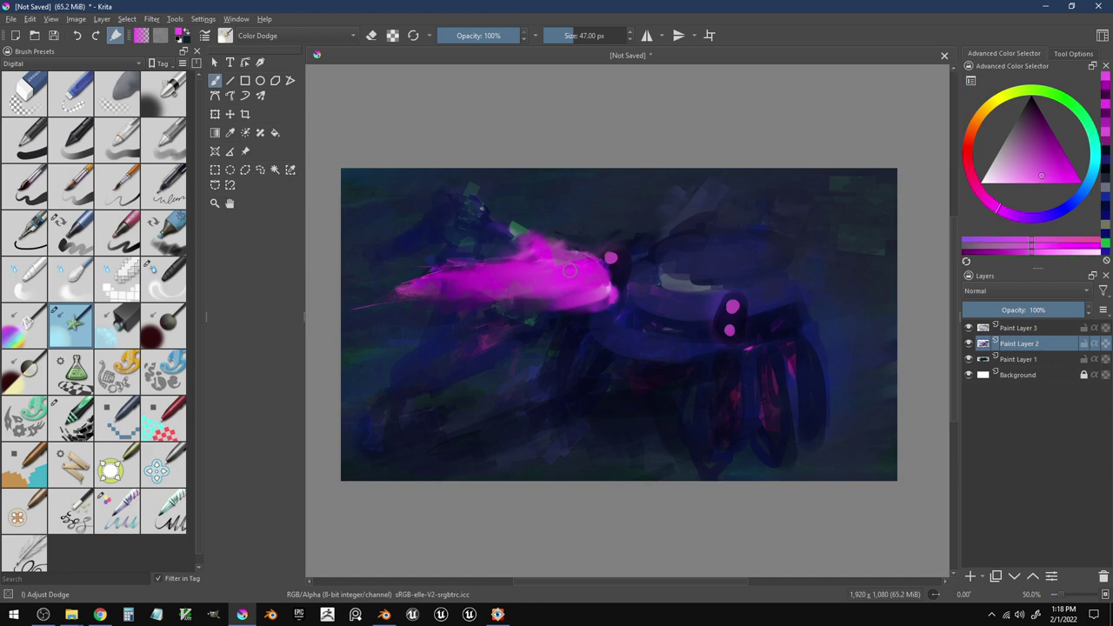
{"action": "mouse_move", "coordinate": [552, 252]}
{"action": "left_mouse_down"}
{"action": "mouse_move", "coordinate": [585, 268]}
{"action": "mouse_move", "coordinate": [571, 260]}
{"action": "left_mouse_up"}
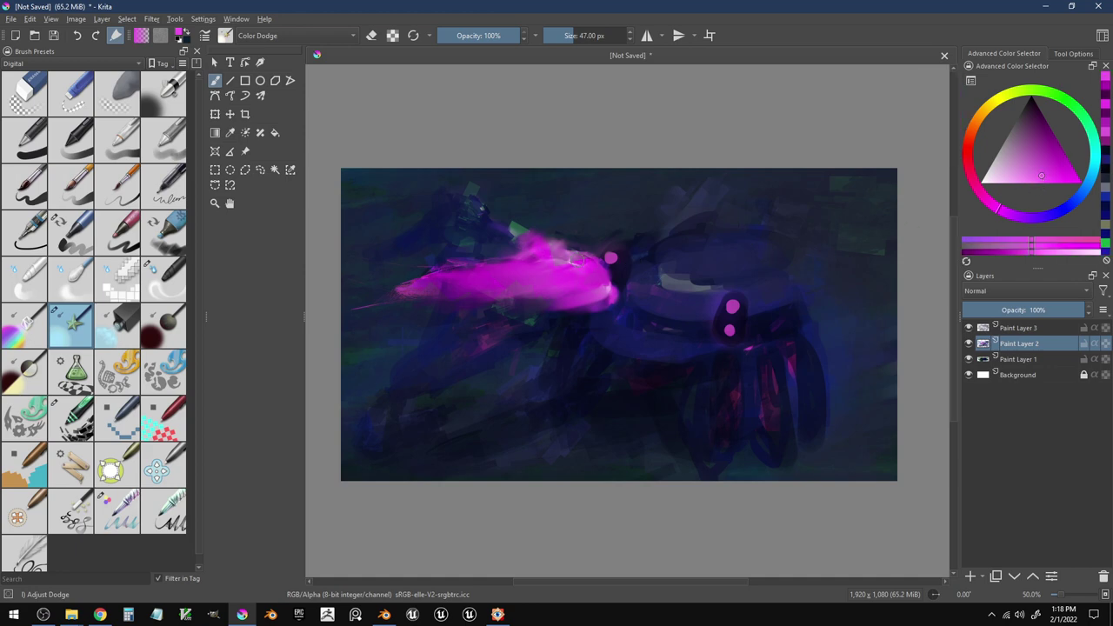
- Try merging Paint Layer 3 with the layer below
{"action": "left_click", "coordinate": [969, 328]}
{"action": "left_click", "coordinate": [969, 328]}
{"action": "right_click", "coordinate": [1014, 330]}
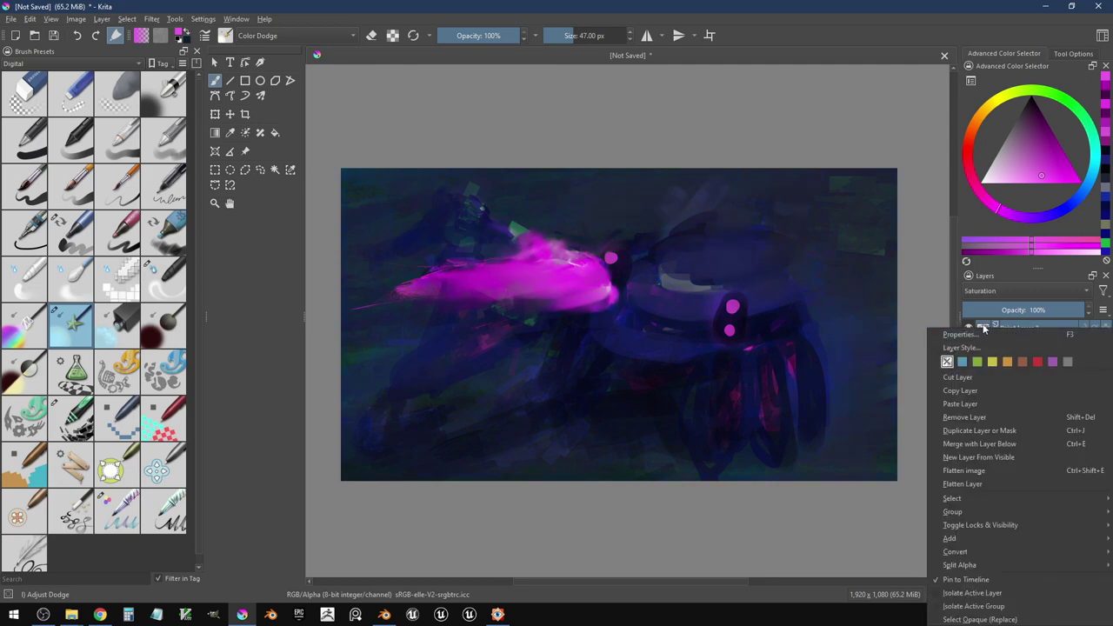
{"action": "left_click", "coordinate": [971, 329]}
{"action": "right_click", "coordinate": [978, 330]}
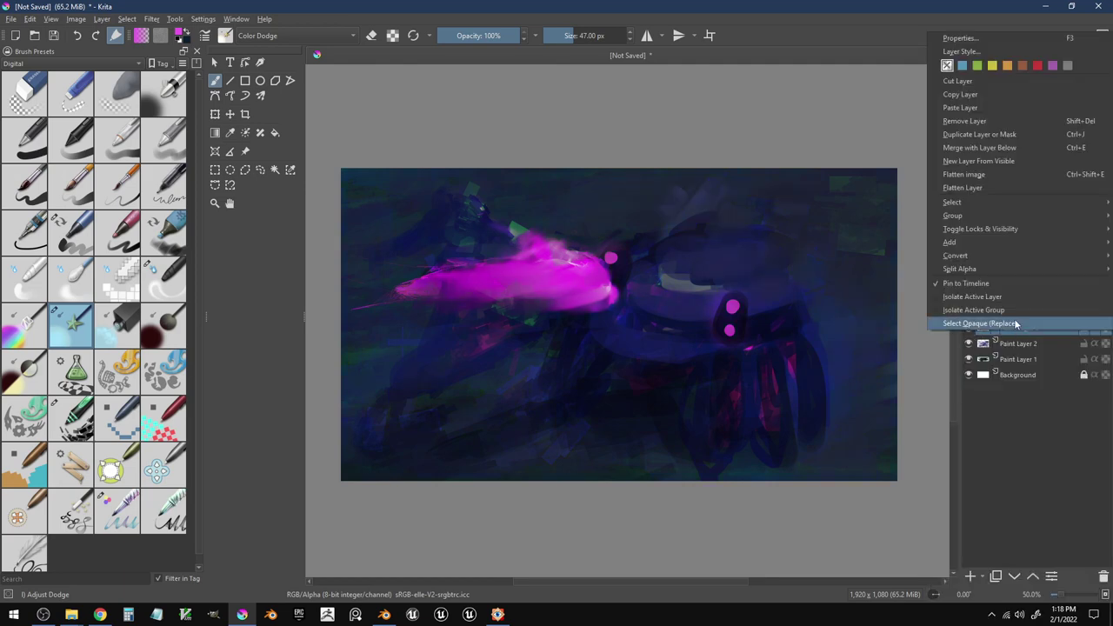
{"action": "left_click", "coordinate": [1005, 149]}
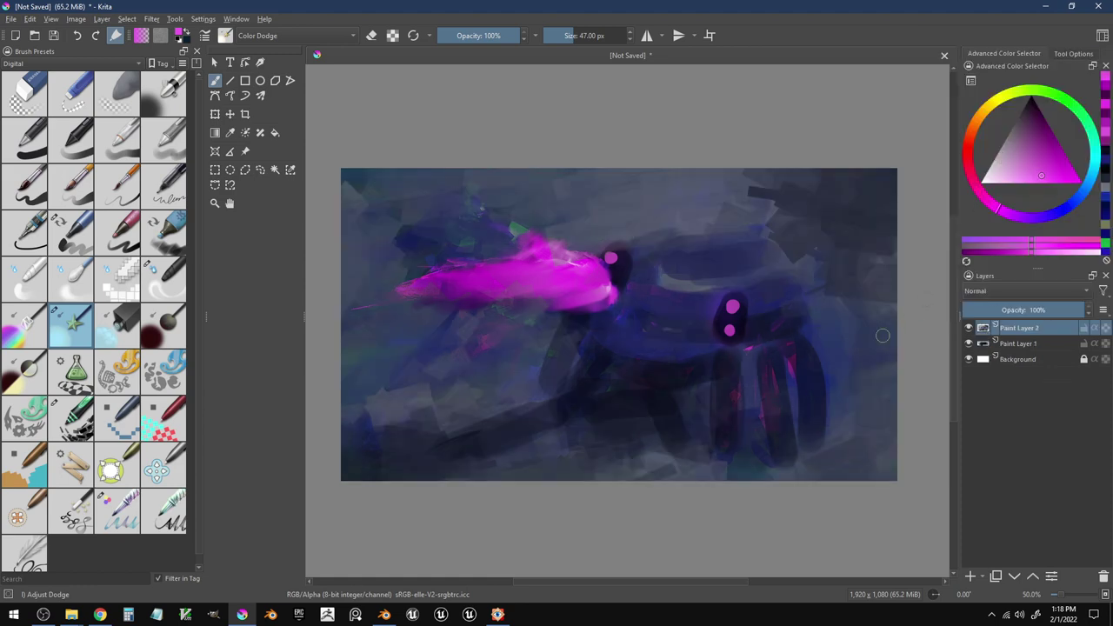
{"action": "key", "text": "ctrl+z"}
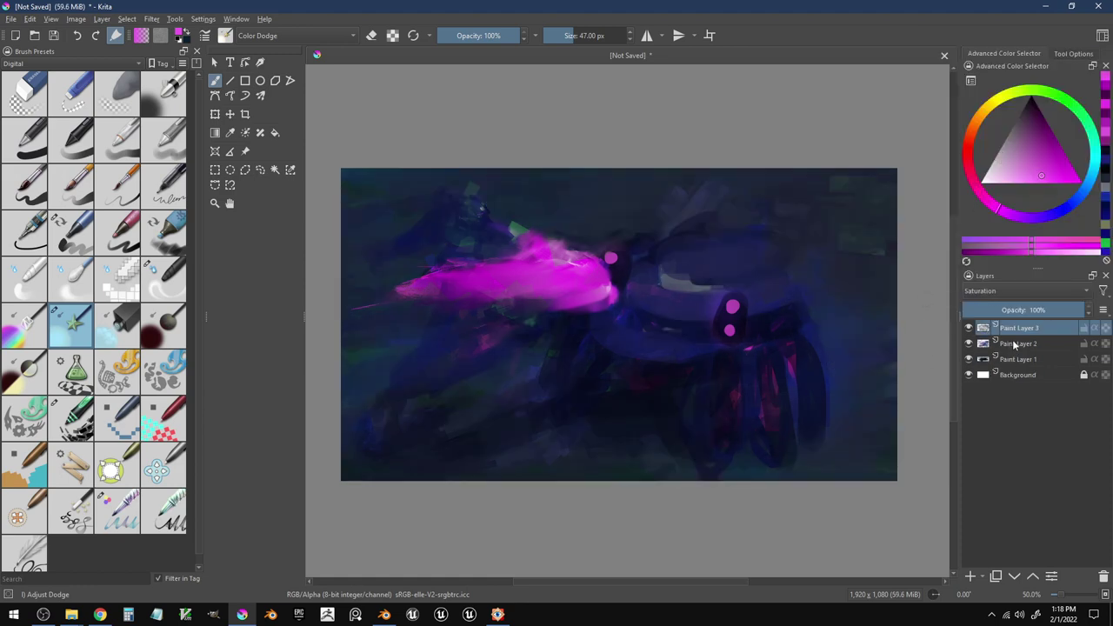
- Flatten the image into a single layer
{"action": "right_click", "coordinate": [1019, 335]}
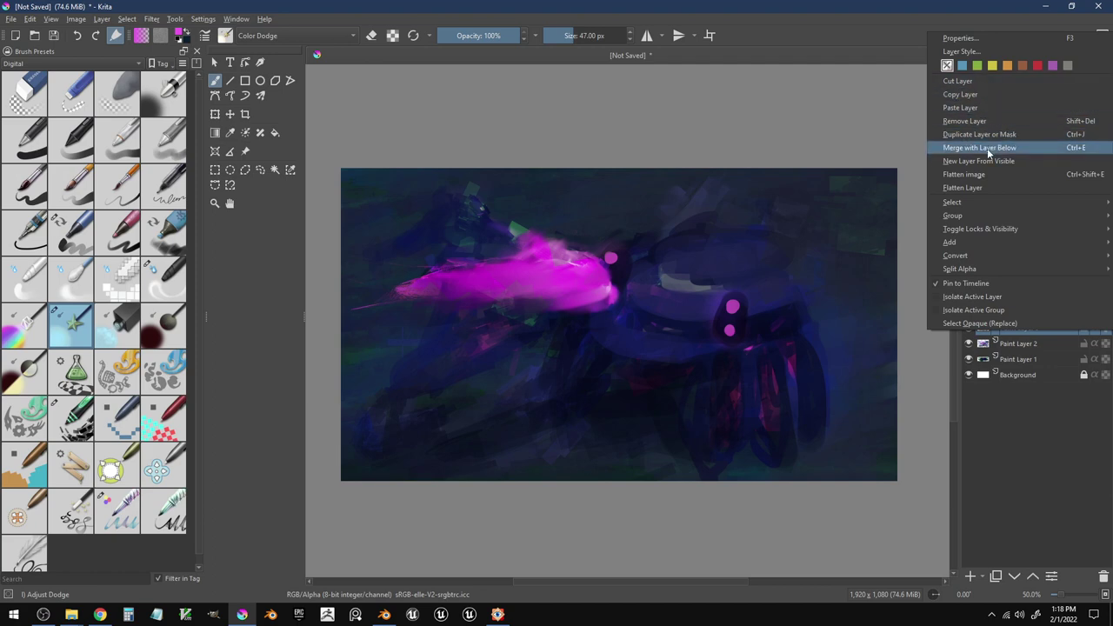
{"action": "left_click", "coordinate": [974, 175]}
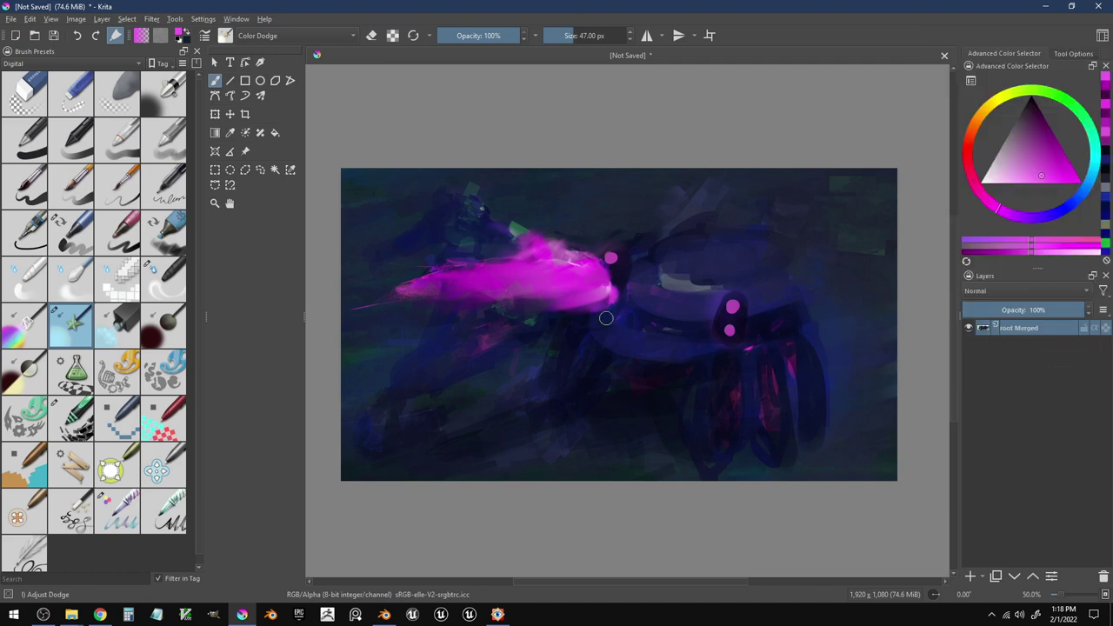
- Sample a bright magenta from the beam and paint over its pale upper edge with the Basic-2 Opacity preset
{"action": "left_click", "coordinate": [565, 261], "text": "ctrl"}
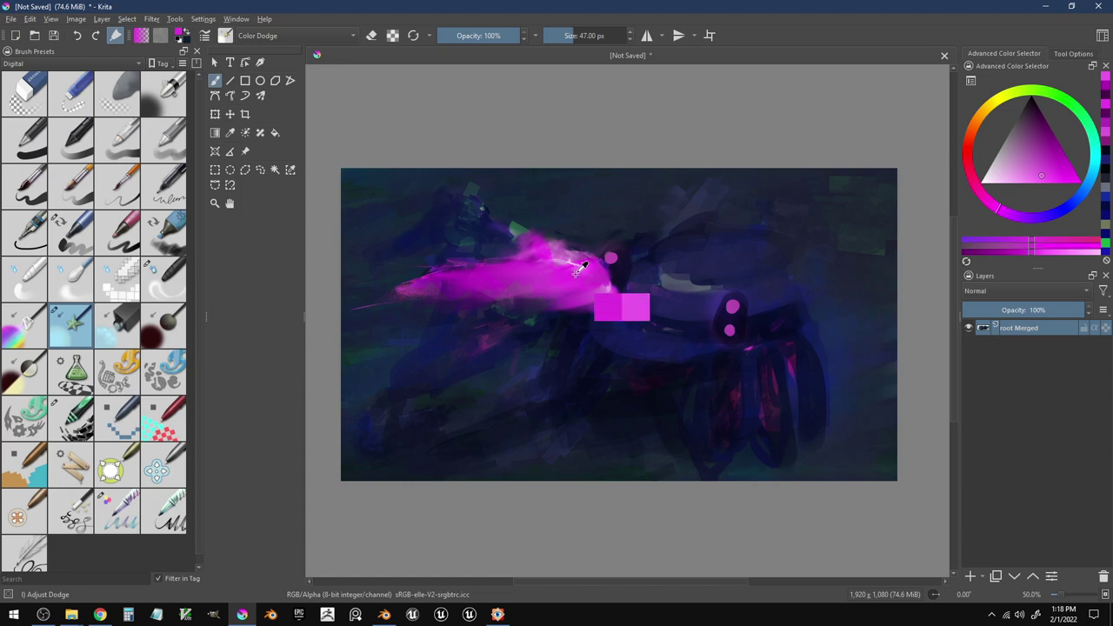
{"action": "left_click_drag", "start_coordinate": [562, 262], "coordinate": [576, 265]}
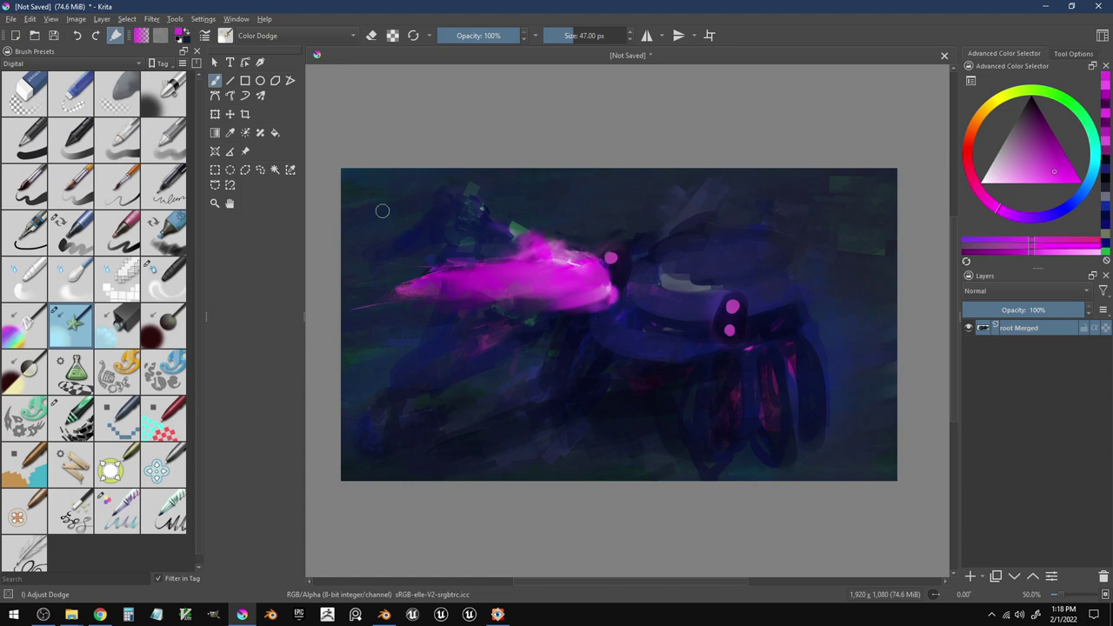
{"action": "left_click", "coordinate": [76, 148]}
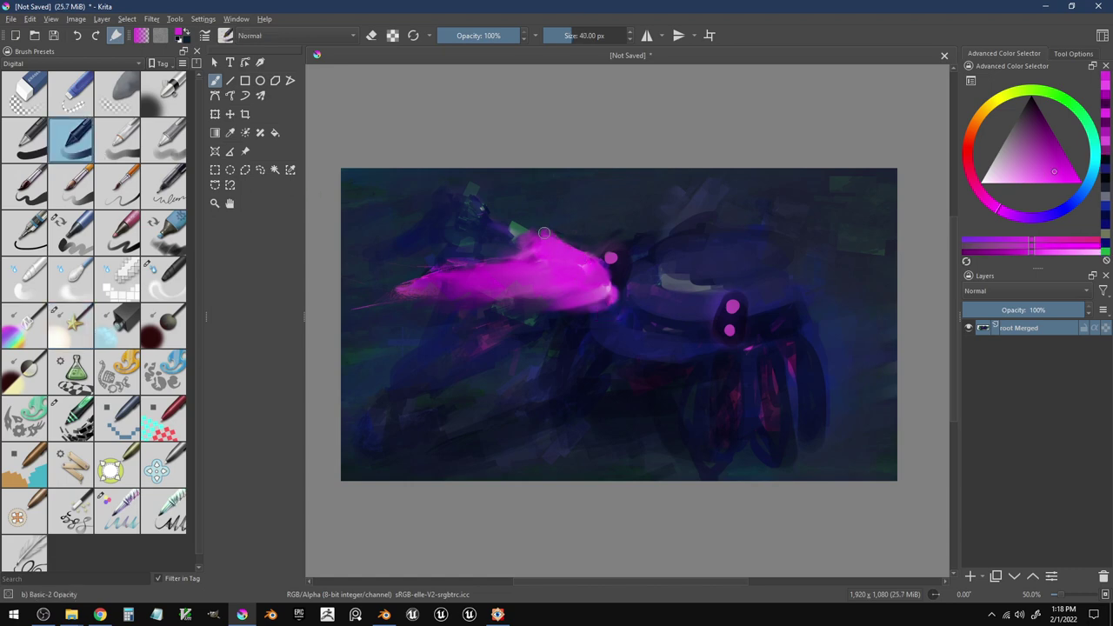
- Paint over the beam with bright magenta, followed by a darker magenta, using the Basic-2 Opacity preset at 40 px
{"action": "mouse_move", "coordinate": [537, 235]}
{"action": "left_mouse_down"}
{"action": "mouse_move", "coordinate": [581, 258]}
{"action": "mouse_move", "coordinate": [601, 284]}
{"action": "mouse_move", "coordinate": [550, 237]}
{"action": "mouse_move", "coordinate": [603, 265]}
{"action": "mouse_move", "coordinate": [606, 296]}
{"action": "mouse_move", "coordinate": [489, 286]}
{"action": "mouse_move", "coordinate": [438, 299]}
{"action": "left_mouse_up"}
{"action": "left_click", "coordinate": [1047, 137]}
{"action": "mouse_move", "coordinate": [490, 271]}
{"action": "left_mouse_down"}
{"action": "mouse_move", "coordinate": [556, 264]}
{"action": "mouse_move", "coordinate": [527, 243]}
{"action": "mouse_move", "coordinate": [553, 245]}
{"action": "mouse_move", "coordinate": [603, 280]}
{"action": "mouse_move", "coordinate": [571, 290]}
{"action": "mouse_move", "coordinate": [435, 277]}
{"action": "mouse_move", "coordinate": [576, 272]}
{"action": "mouse_move", "coordinate": [590, 285]}
{"action": "mouse_move", "coordinate": [568, 261]}
{"action": "mouse_move", "coordinate": [588, 279]}
{"action": "mouse_move", "coordinate": [481, 280]}
{"action": "left_mouse_up"}
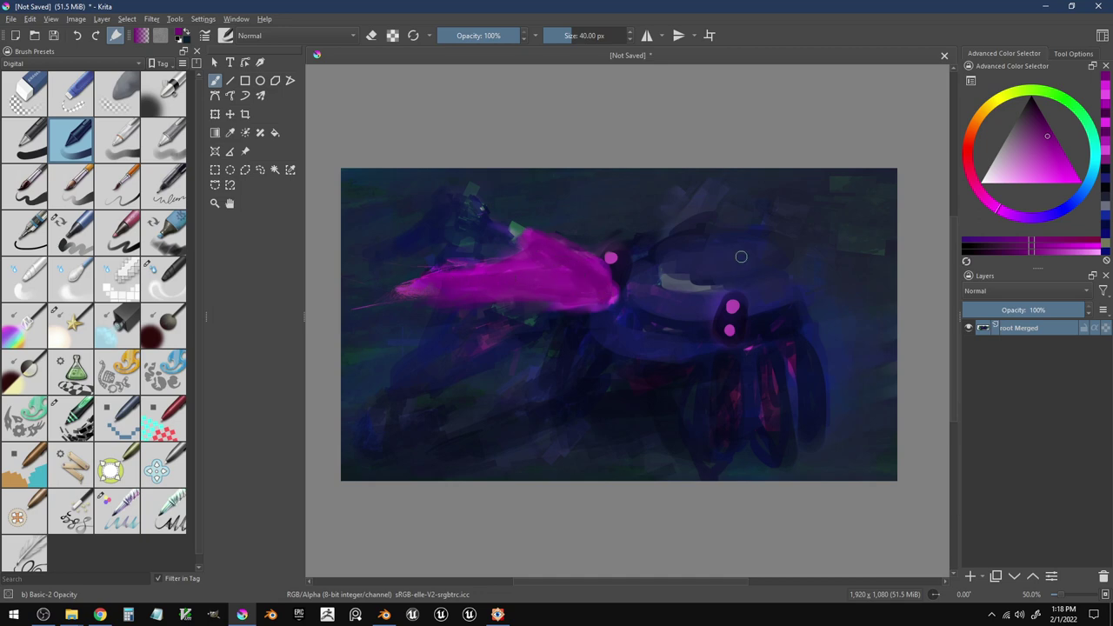
- Brighten the beam's core and its end near the black oval with Adjust Dodge at 44 px in a brighter magenta
{"action": "left_click_drag", "start_coordinate": [1050, 151], "coordinate": [1055, 171]}
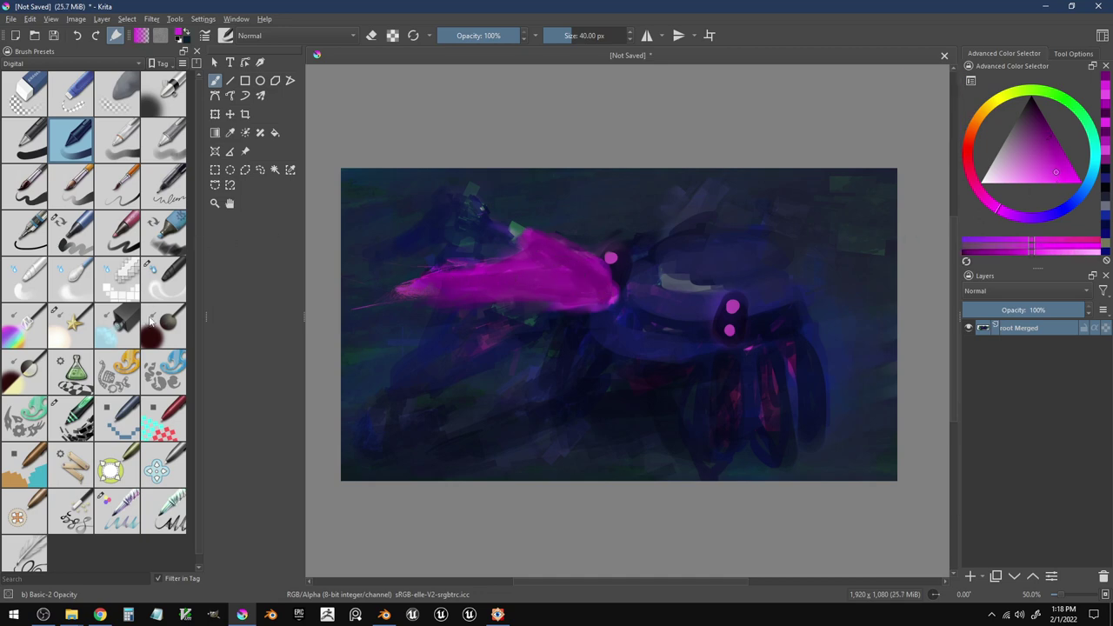
{"action": "left_click", "coordinate": [72, 335]}
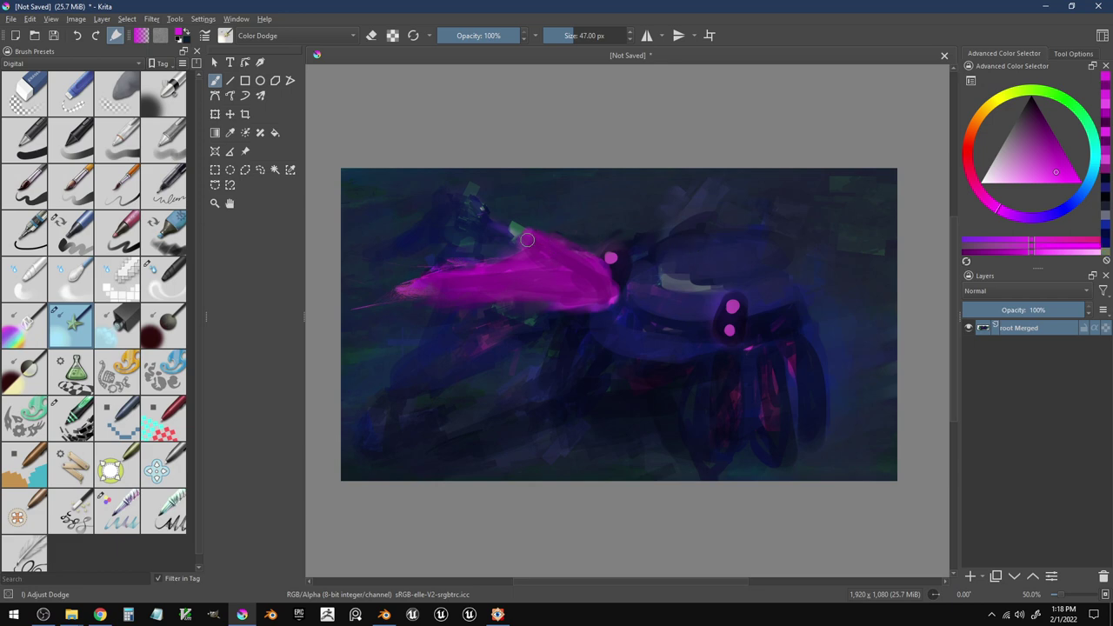
{"action": "mouse_move", "coordinate": [559, 252]}
{"action": "left_mouse_down"}
{"action": "mouse_move", "coordinate": [601, 279]}
{"action": "mouse_move", "coordinate": [548, 238]}
{"action": "mouse_move", "coordinate": [588, 268]}
{"action": "mouse_move", "coordinate": [569, 259]}
{"action": "mouse_move", "coordinate": [573, 241]}
{"action": "mouse_move", "coordinate": [553, 256]}
{"action": "mouse_move", "coordinate": [541, 245]}
{"action": "mouse_move", "coordinate": [585, 262]}
{"action": "mouse_move", "coordinate": [579, 273]}
{"action": "mouse_move", "coordinate": [588, 276]}
{"action": "mouse_move", "coordinate": [552, 247]}
{"action": "mouse_move", "coordinate": [610, 295]}
{"action": "mouse_move", "coordinate": [569, 261]}
{"action": "mouse_move", "coordinate": [596, 277]}
{"action": "mouse_move", "coordinate": [604, 293]}
{"action": "mouse_move", "coordinate": [567, 262]}
{"action": "mouse_move", "coordinate": [606, 301]}
{"action": "mouse_move", "coordinate": [591, 287]}
{"action": "mouse_move", "coordinate": [592, 297]}
{"action": "mouse_move", "coordinate": [513, 298]}
{"action": "mouse_move", "coordinate": [596, 287]}
{"action": "mouse_move", "coordinate": [561, 272]}
{"action": "mouse_move", "coordinate": [447, 281]}
{"action": "mouse_move", "coordinate": [579, 298]}
{"action": "mouse_move", "coordinate": [492, 285]}
{"action": "mouse_move", "coordinate": [568, 275]}
{"action": "mouse_move", "coordinate": [521, 270]}
{"action": "left_mouse_up"}
{"action": "key", "text": "bracketright"}
{"action": "key", "text": "bracketright"}
{"action": "key", "text": "bracketright"}
{"action": "key", "text": "bracketright"}
{"action": "key", "text": "bracketright"}
{"action": "key", "text": "bracketright"}
{"action": "key", "text": "bracketright"}
{"action": "key", "text": "bracketright"}
{"action": "key", "text": "bracketright"}
{"action": "key", "text": "bracketright"}
{"action": "key", "text": "bracketleft"}
{"action": "key", "text": "bracketleft"}
{"action": "key", "text": "bracketleft"}
{"action": "key", "text": "bracketleft"}
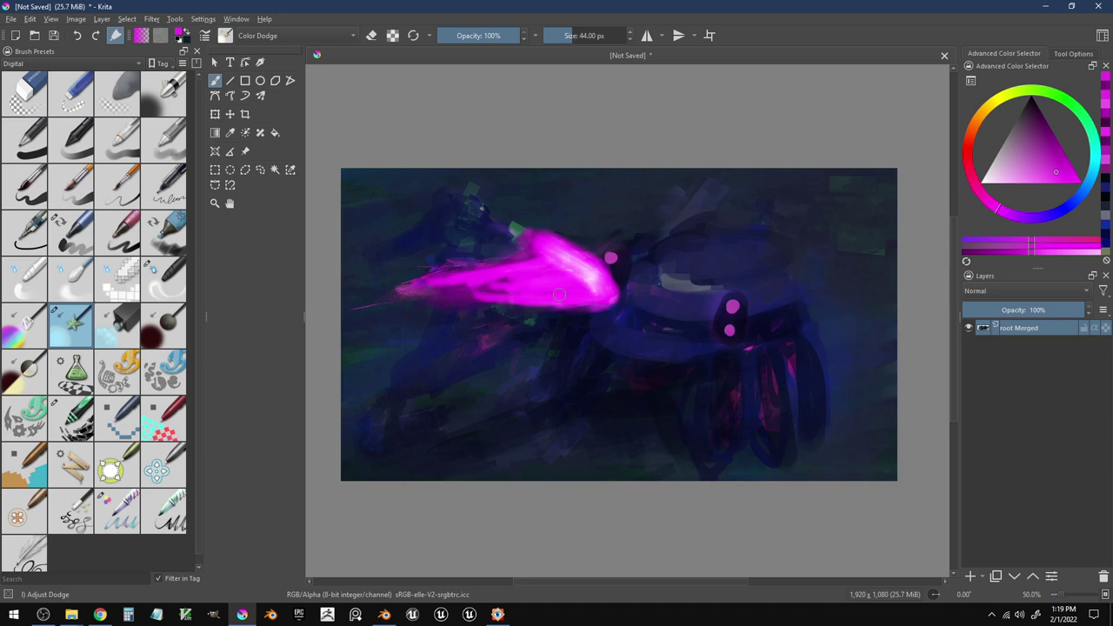
{"action": "mouse_move", "coordinate": [527, 270]}
{"action": "left_mouse_down"}
{"action": "mouse_move", "coordinate": [571, 273]}
{"action": "mouse_move", "coordinate": [606, 302]}
{"action": "left_mouse_up"}
- Blend the beam into soft streaks fanning out from the black oval with the Blender Basic preset at 50 px
{"action": "left_click", "coordinate": [39, 288]}
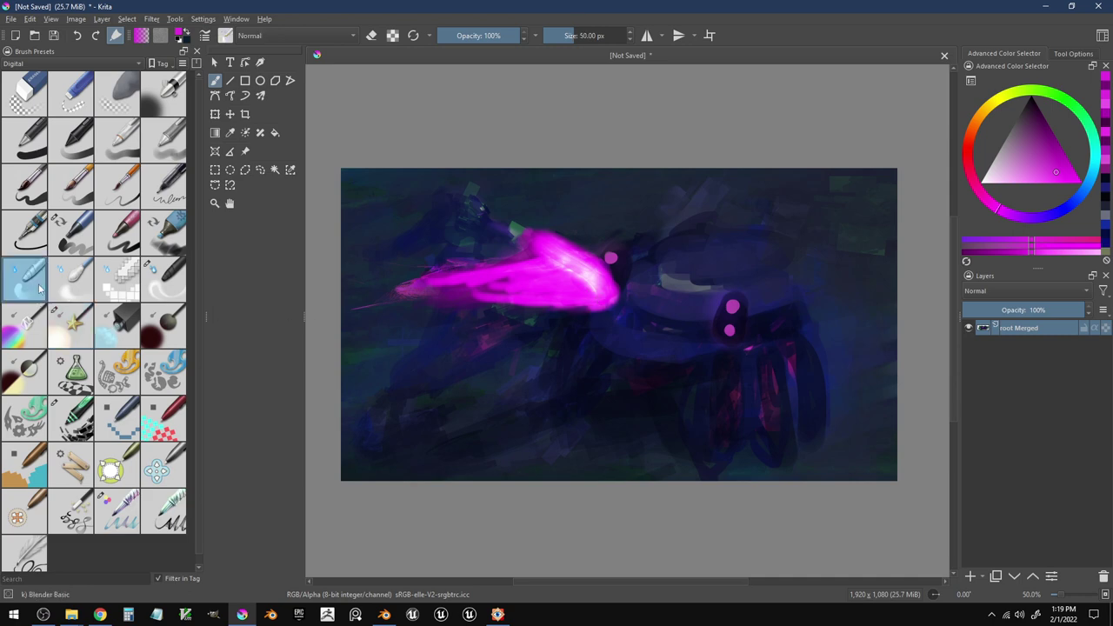
{"action": "mouse_move", "coordinate": [600, 282]}
{"action": "left_mouse_down"}
{"action": "mouse_move", "coordinate": [506, 295]}
{"action": "mouse_move", "coordinate": [592, 273]}
{"action": "mouse_move", "coordinate": [504, 284]}
{"action": "mouse_move", "coordinate": [569, 259]}
{"action": "mouse_move", "coordinate": [477, 278]}
{"action": "mouse_move", "coordinate": [611, 290]}
{"action": "mouse_move", "coordinate": [573, 284]}
{"action": "mouse_move", "coordinate": [604, 271]}
{"action": "mouse_move", "coordinate": [500, 288]}
{"action": "left_mouse_up"}
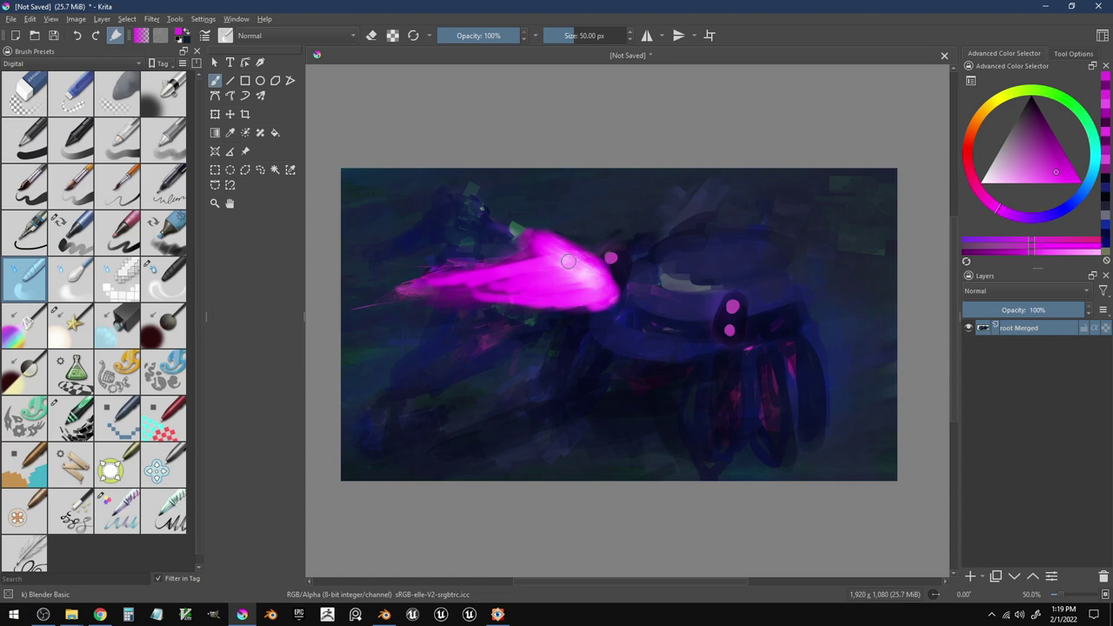
{"action": "mouse_move", "coordinate": [568, 261]}
{"action": "left_mouse_down"}
{"action": "mouse_move", "coordinate": [493, 262]}
{"action": "mouse_move", "coordinate": [557, 251]}
{"action": "mouse_move", "coordinate": [523, 262]}
{"action": "mouse_move", "coordinate": [564, 261]}
{"action": "mouse_move", "coordinate": [504, 272]}
{"action": "mouse_move", "coordinate": [561, 253]}
{"action": "mouse_move", "coordinate": [500, 269]}
{"action": "mouse_move", "coordinate": [551, 253]}
{"action": "mouse_move", "coordinate": [477, 267]}
{"action": "mouse_move", "coordinate": [593, 285]}
{"action": "mouse_move", "coordinate": [545, 301]}
{"action": "mouse_move", "coordinate": [557, 302]}
{"action": "mouse_move", "coordinate": [466, 295]}
{"action": "mouse_move", "coordinate": [520, 292]}
{"action": "mouse_move", "coordinate": [528, 281]}
{"action": "mouse_move", "coordinate": [548, 290]}
{"action": "mouse_move", "coordinate": [476, 284]}
{"action": "mouse_move", "coordinate": [566, 274]}
{"action": "mouse_move", "coordinate": [423, 280]}
{"action": "mouse_move", "coordinate": [542, 260]}
{"action": "mouse_move", "coordinate": [501, 276]}
{"action": "left_mouse_up"}
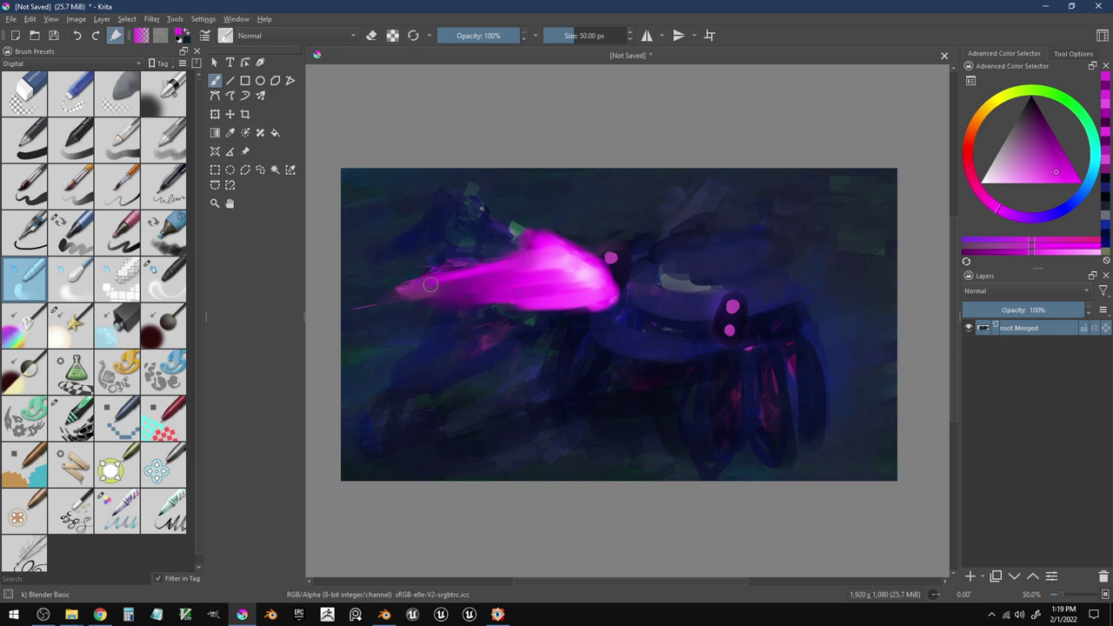
{"action": "mouse_move", "coordinate": [430, 285]}
{"action": "left_mouse_down"}
{"action": "mouse_move", "coordinate": [496, 274]}
{"action": "mouse_move", "coordinate": [448, 280]}
{"action": "mouse_move", "coordinate": [458, 290]}
{"action": "mouse_move", "coordinate": [497, 263]}
{"action": "left_mouse_up"}
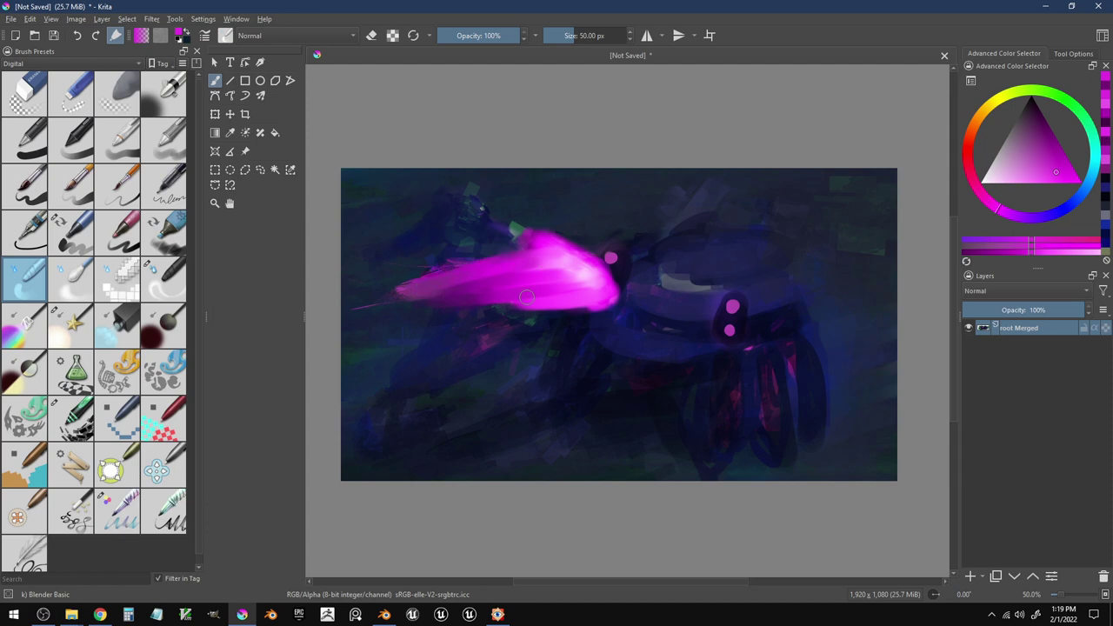
{"action": "mouse_move", "coordinate": [527, 297]}
{"action": "left_mouse_down"}
{"action": "mouse_move", "coordinate": [394, 320]}
{"action": "mouse_move", "coordinate": [476, 297]}
{"action": "mouse_move", "coordinate": [385, 323]}
{"action": "mouse_move", "coordinate": [455, 290]}
{"action": "mouse_move", "coordinate": [397, 291]}
{"action": "mouse_move", "coordinate": [440, 290]}
{"action": "mouse_move", "coordinate": [387, 303]}
{"action": "mouse_move", "coordinate": [482, 263]}
{"action": "mouse_move", "coordinate": [364, 316]}
{"action": "mouse_move", "coordinate": [491, 300]}
{"action": "mouse_move", "coordinate": [393, 297]}
{"action": "mouse_move", "coordinate": [442, 291]}
{"action": "mouse_move", "coordinate": [612, 298]}
{"action": "mouse_move", "coordinate": [482, 320]}
{"action": "mouse_move", "coordinate": [579, 313]}
{"action": "mouse_move", "coordinate": [621, 293]}
{"action": "mouse_move", "coordinate": [587, 317]}
{"action": "mouse_move", "coordinate": [615, 299]}
{"action": "mouse_move", "coordinate": [598, 315]}
{"action": "mouse_move", "coordinate": [611, 311]}
{"action": "mouse_move", "coordinate": [579, 286]}
{"action": "mouse_move", "coordinate": [607, 289]}
{"action": "mouse_move", "coordinate": [569, 274]}
{"action": "mouse_move", "coordinate": [633, 295]}
{"action": "mouse_move", "coordinate": [579, 272]}
{"action": "mouse_move", "coordinate": [611, 302]}
{"action": "mouse_move", "coordinate": [593, 285]}
{"action": "mouse_move", "coordinate": [591, 299]}
{"action": "mouse_move", "coordinate": [586, 281]}
{"action": "mouse_move", "coordinate": [548, 319]}
{"action": "left_mouse_up"}
{"action": "mouse_move", "coordinate": [605, 293]}
{"action": "left_mouse_down"}
{"action": "mouse_move", "coordinate": [548, 320]}
{"action": "mouse_move", "coordinate": [598, 289]}
{"action": "mouse_move", "coordinate": [537, 303]}
{"action": "mouse_move", "coordinate": [593, 279]}
{"action": "mouse_move", "coordinate": [525, 314]}
{"action": "mouse_move", "coordinate": [583, 283]}
{"action": "mouse_move", "coordinate": [491, 317]}
{"action": "mouse_move", "coordinate": [545, 284]}
{"action": "mouse_move", "coordinate": [466, 324]}
{"action": "mouse_move", "coordinate": [462, 304]}
{"action": "mouse_move", "coordinate": [529, 275]}
{"action": "mouse_move", "coordinate": [412, 302]}
{"action": "mouse_move", "coordinate": [483, 267]}
{"action": "mouse_move", "coordinate": [430, 274]}
{"action": "mouse_move", "coordinate": [498, 257]}
{"action": "mouse_move", "coordinate": [470, 267]}
{"action": "left_mouse_up"}
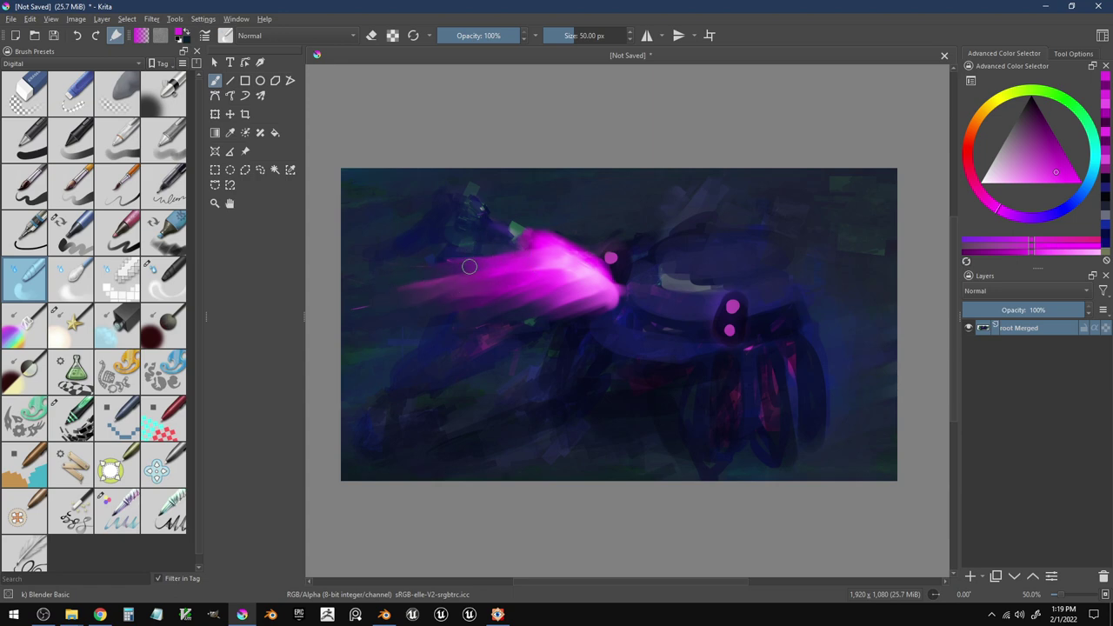
- Highlight the small figure behind the beam using Adjust Dodge at 44 px with dark blue and teal tones sampled from it
{"action": "left_click", "coordinate": [73, 324]}
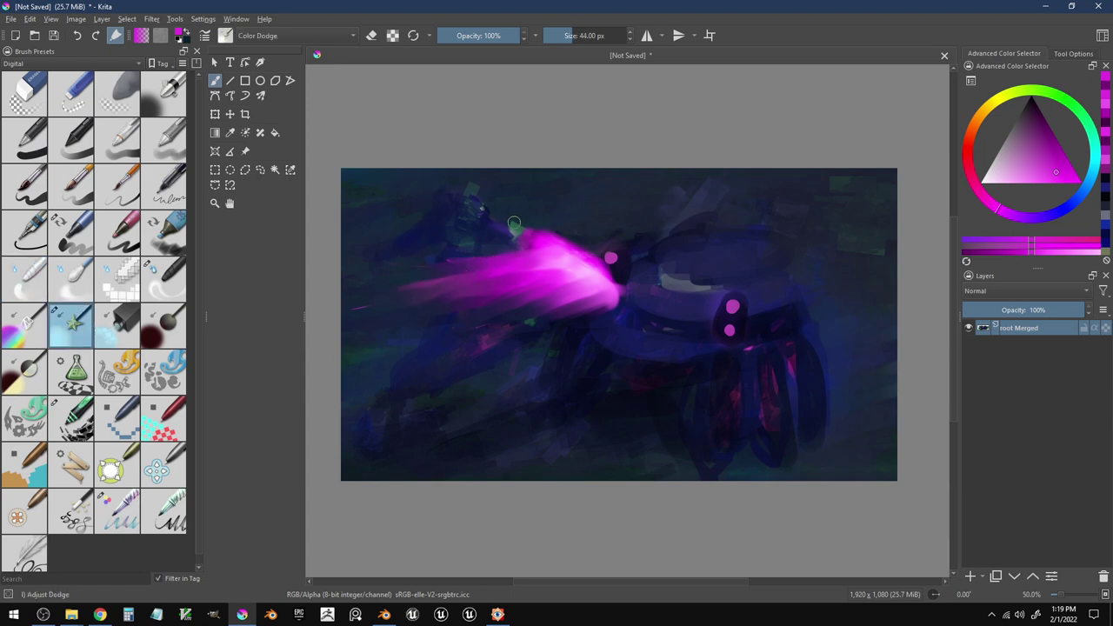
{"action": "left_click", "coordinate": [498, 225], "text": "ctrl"}
{"action": "left_click_drag", "start_coordinate": [496, 233], "coordinate": [515, 239]}
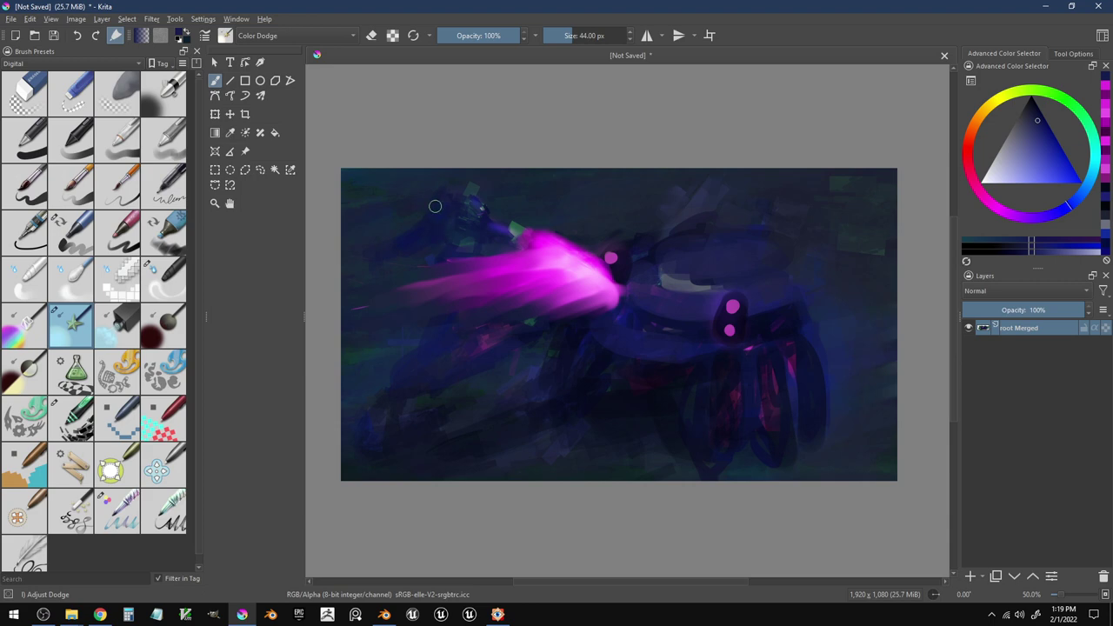
{"action": "left_click", "coordinate": [447, 206], "text": "ctrl"}
{"action": "left_click_drag", "start_coordinate": [446, 206], "coordinate": [455, 213]}
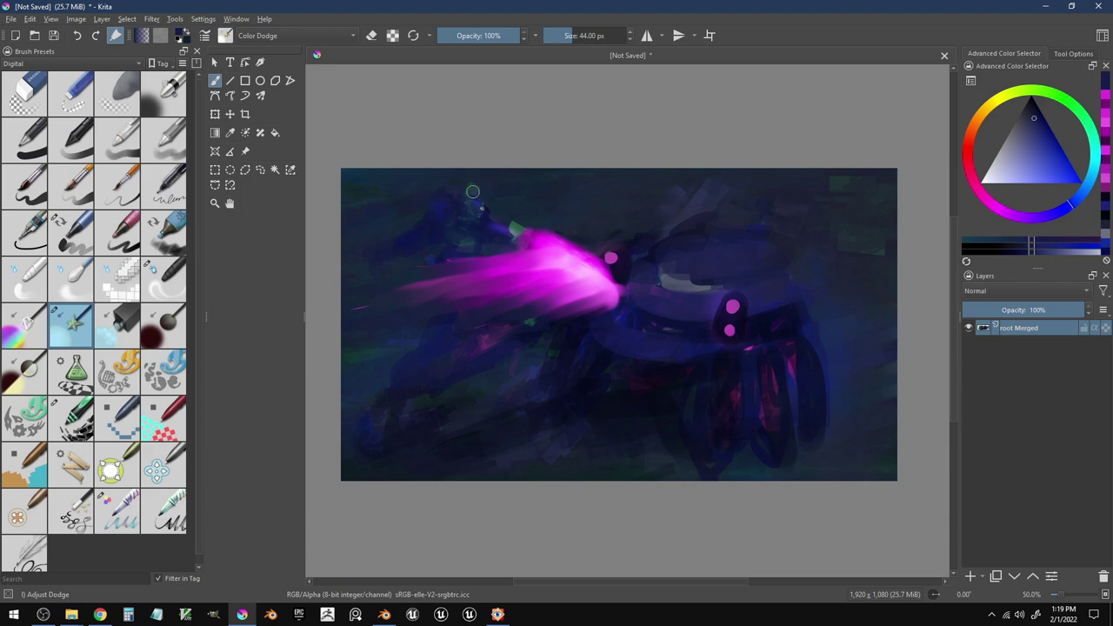
{"action": "left_click", "coordinate": [468, 195], "text": "ctrl"}
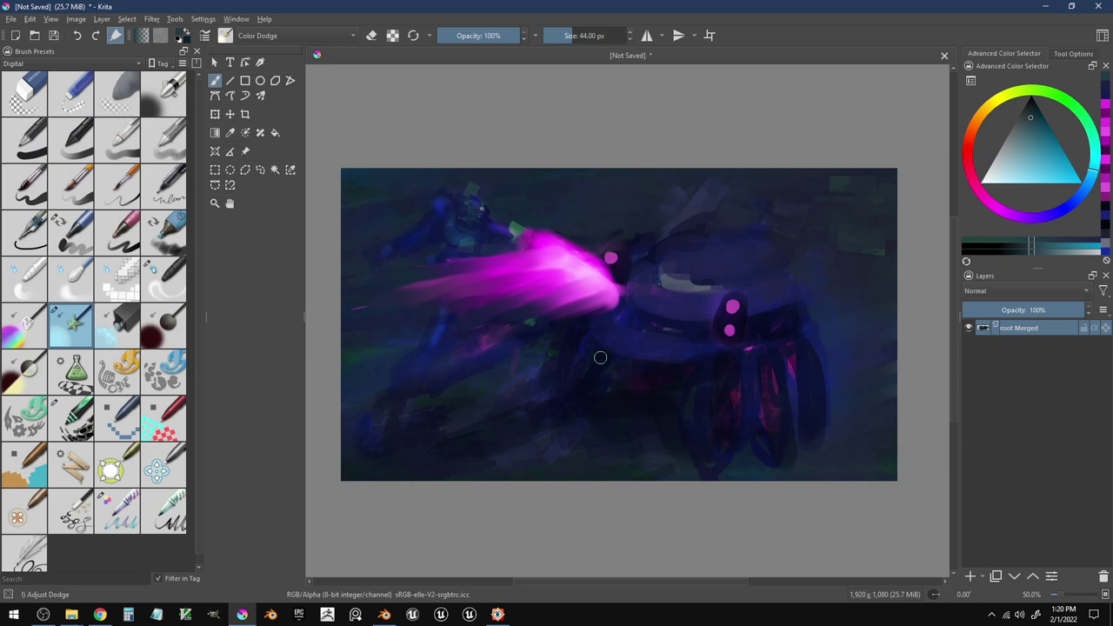
- Dab magenta spots sampled from the lower dot beneath the creature's body with Adjust Dodge and add a 246 px glow around them
{"action": "left_click", "coordinate": [730, 332], "text": "ctrl"}
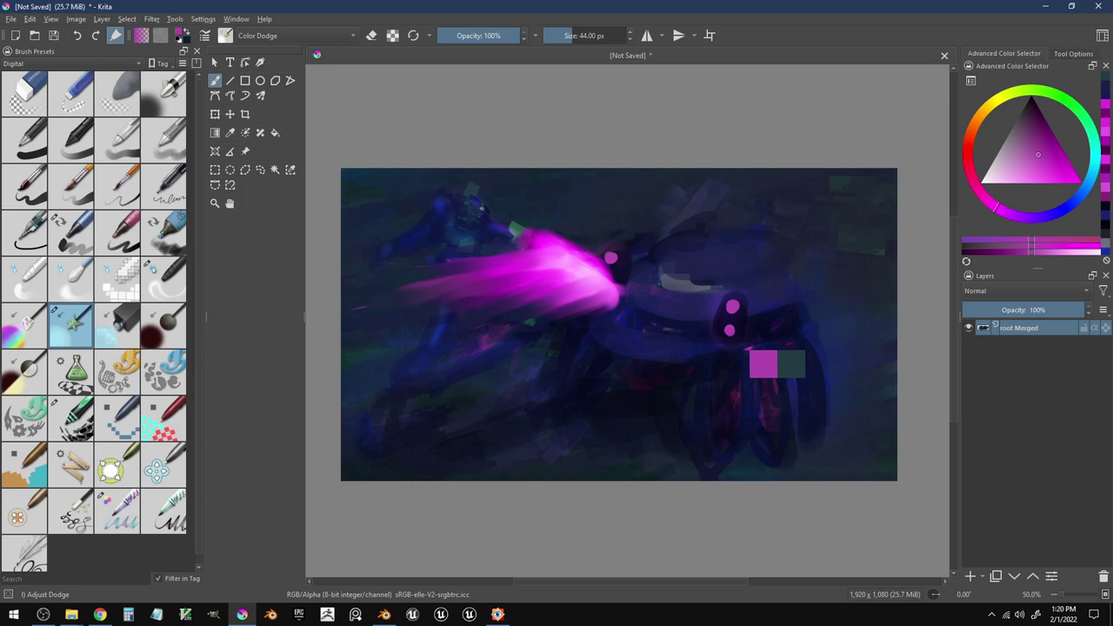
{"action": "left_click", "coordinate": [660, 378]}
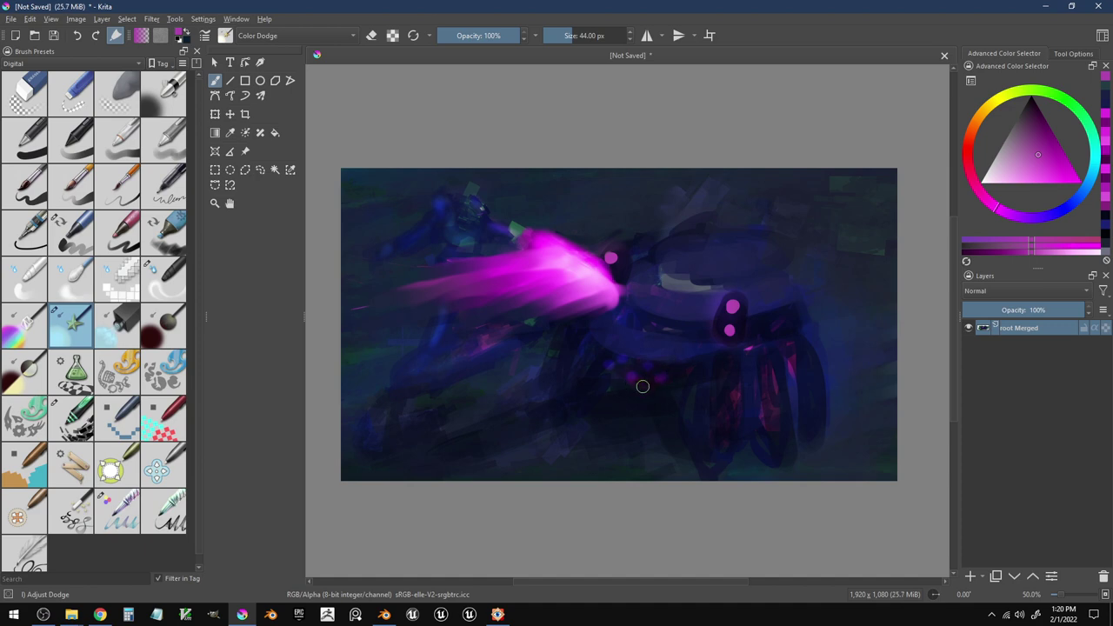
{"action": "key", "text": "bracketright"}
{"action": "key", "text": "bracketright"}
{"action": "key", "text": "bracketright"}
{"action": "key", "text": "bracketright"}
{"action": "key", "text": "bracketright"}
{"action": "key", "text": "bracketright"}
{"action": "key", "text": "bracketright"}
{"action": "key", "text": "bracketright"}
{"action": "key", "text": "bracketright"}
{"action": "key", "text": "bracketright"}
{"action": "key", "text": "bracketright"}
{"action": "key", "text": "bracketright"}
{"action": "key", "text": "bracketright"}
{"action": "key", "text": "bracketright"}
{"action": "key", "text": "bracketright"}
{"action": "key", "text": "bracketright"}
{"action": "key", "text": "bracketright"}
{"action": "key", "text": "bracketright"}
{"action": "key", "text": "bracketright"}
{"action": "key", "text": "bracketright"}
{"action": "key", "text": "bracketright"}
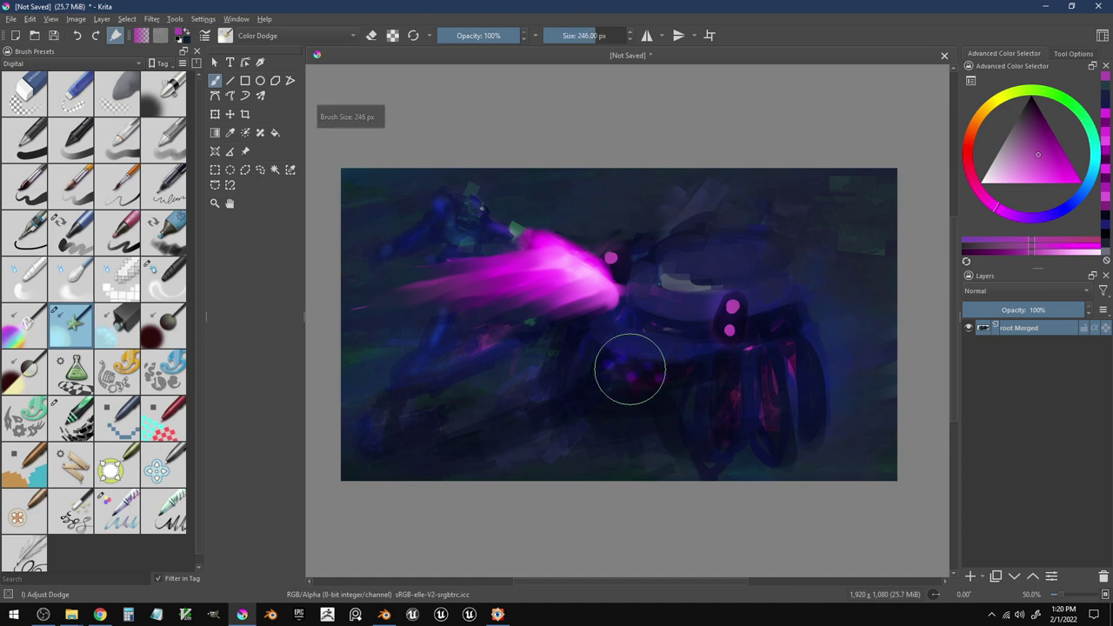
{"action": "left_click", "coordinate": [631, 370]}
{"action": "key", "text": "ctrl+z"}
{"action": "key", "text": "ctrl+z"}
{"action": "left_click", "coordinate": [649, 381]}
{"action": "left_click", "coordinate": [602, 369]}
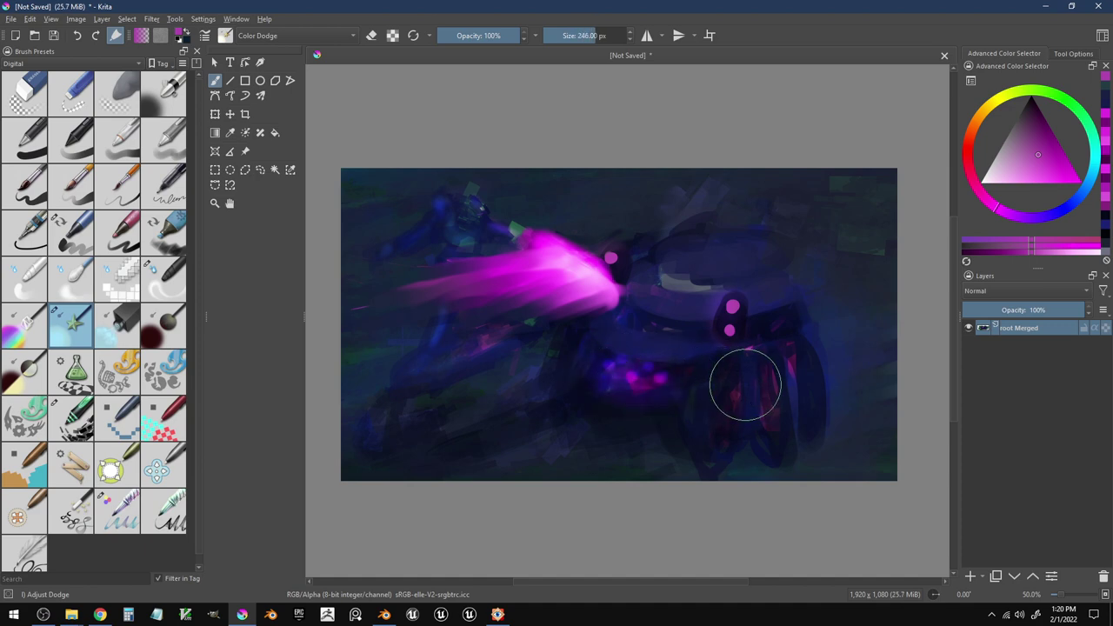
- Spread a purple-magenta glow along the canvas's lower edge beneath the glowing spots with the 246 px Adjust Dodge brush
{"action": "left_click", "coordinate": [559, 447]}
{"action": "left_click_drag", "start_coordinate": [590, 446], "coordinate": [623, 482]}
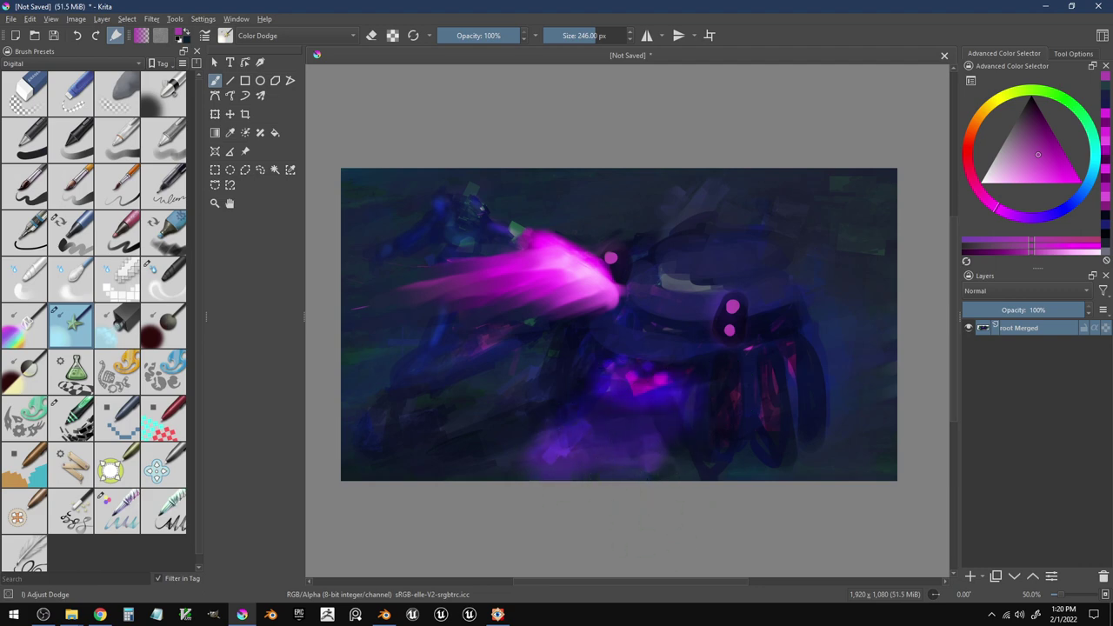
{"action": "key", "text": "ctrl+z"}
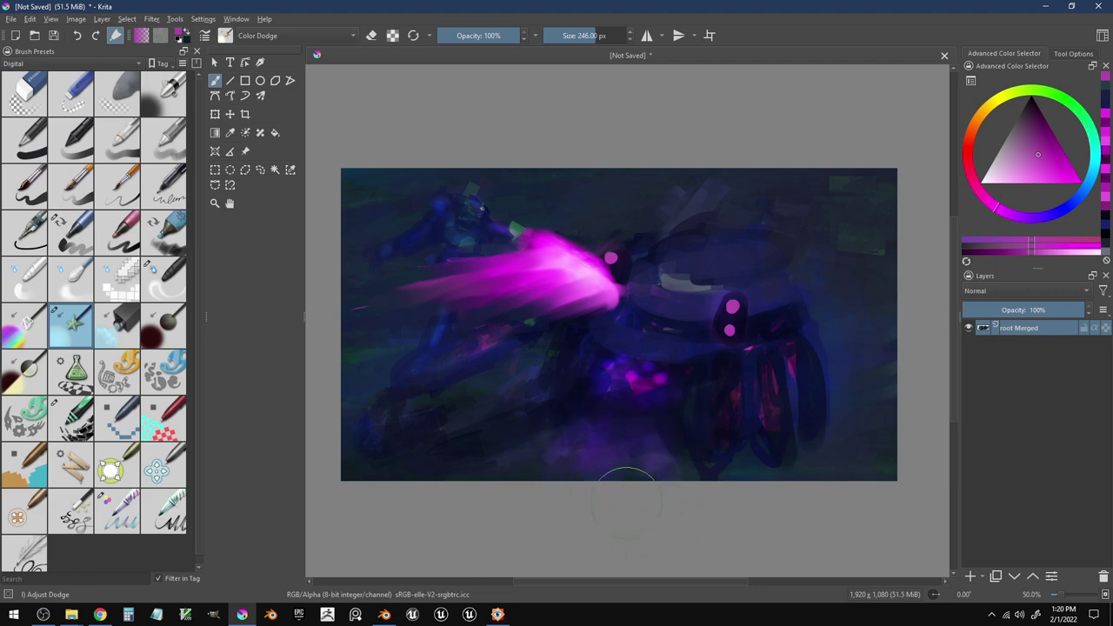
{"action": "left_click_drag", "start_coordinate": [554, 470], "coordinate": [634, 478]}
{"action": "key", "text": "ctrl+z"}
{"action": "mouse_move", "coordinate": [521, 462]}
{"action": "left_mouse_down"}
{"action": "mouse_move", "coordinate": [662, 493]}
{"action": "mouse_move", "coordinate": [552, 455]}
{"action": "mouse_move", "coordinate": [690, 385]}
{"action": "mouse_move", "coordinate": [649, 395]}
{"action": "mouse_move", "coordinate": [619, 531]}
{"action": "left_mouse_up"}
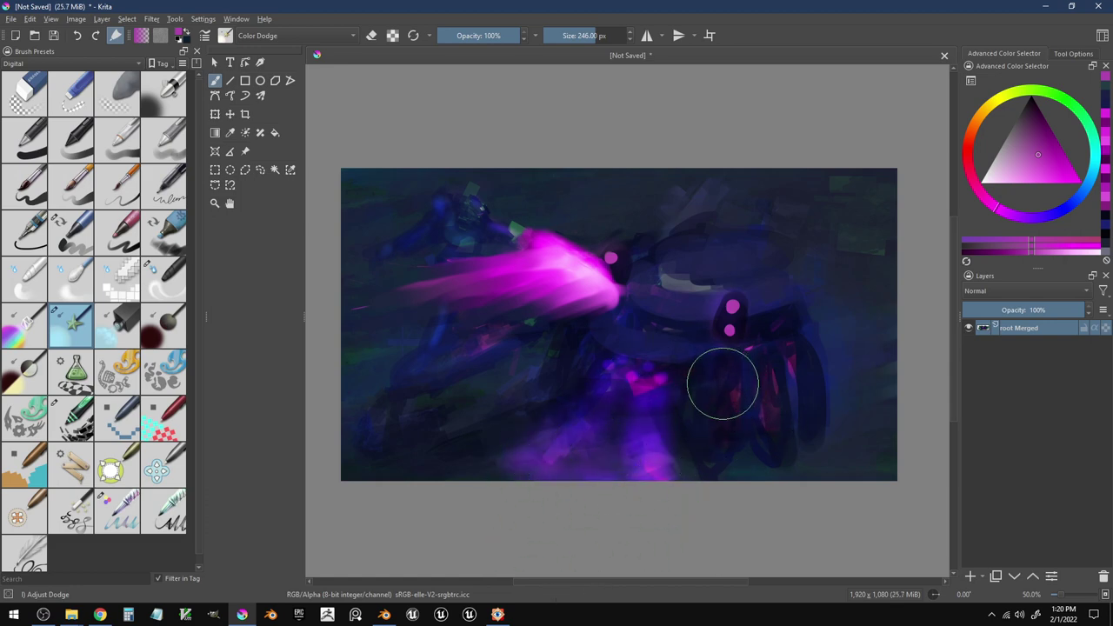
- Brighten the creature's hanging limbs, its body and the dark figure below the beam with purple Adjust Dodge strokes
{"action": "mouse_move", "coordinate": [718, 412]}
{"action": "left_mouse_down"}
{"action": "mouse_move", "coordinate": [742, 461]}
{"action": "mouse_move", "coordinate": [763, 351]}
{"action": "mouse_move", "coordinate": [775, 449]}
{"action": "mouse_move", "coordinate": [796, 342]}
{"action": "mouse_move", "coordinate": [819, 409]}
{"action": "mouse_move", "coordinate": [785, 474]}
{"action": "left_mouse_up"}
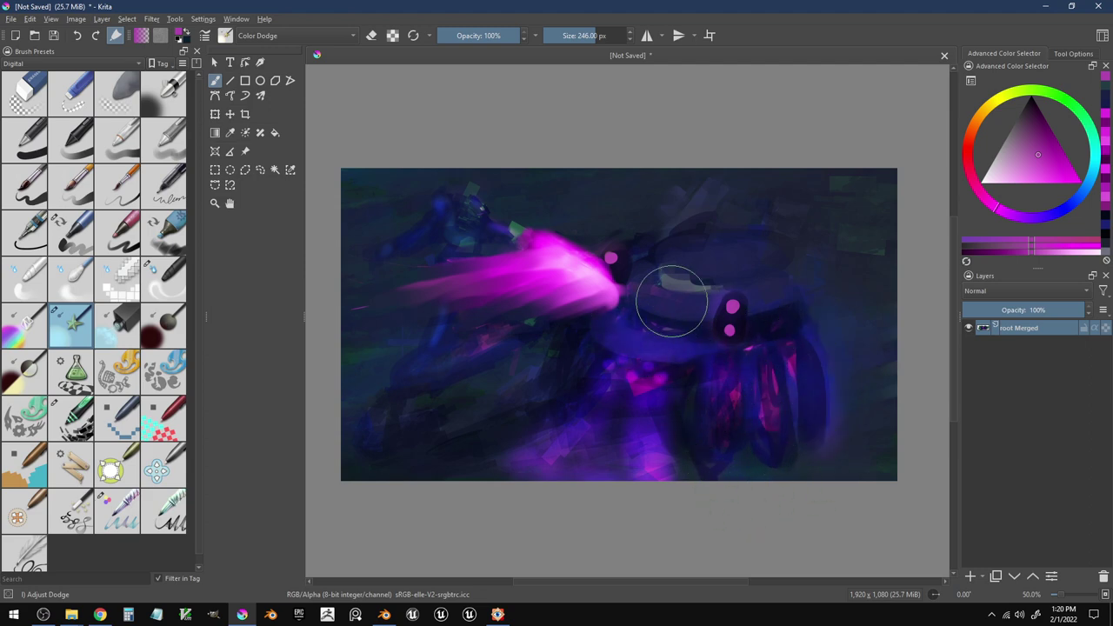
{"action": "mouse_move", "coordinate": [735, 306]}
{"action": "left_mouse_down"}
{"action": "mouse_move", "coordinate": [720, 268]}
{"action": "mouse_move", "coordinate": [782, 254]}
{"action": "mouse_move", "coordinate": [677, 259]}
{"action": "mouse_move", "coordinate": [769, 272]}
{"action": "mouse_move", "coordinate": [659, 302]}
{"action": "mouse_move", "coordinate": [717, 335]}
{"action": "mouse_move", "coordinate": [654, 343]}
{"action": "left_mouse_up"}
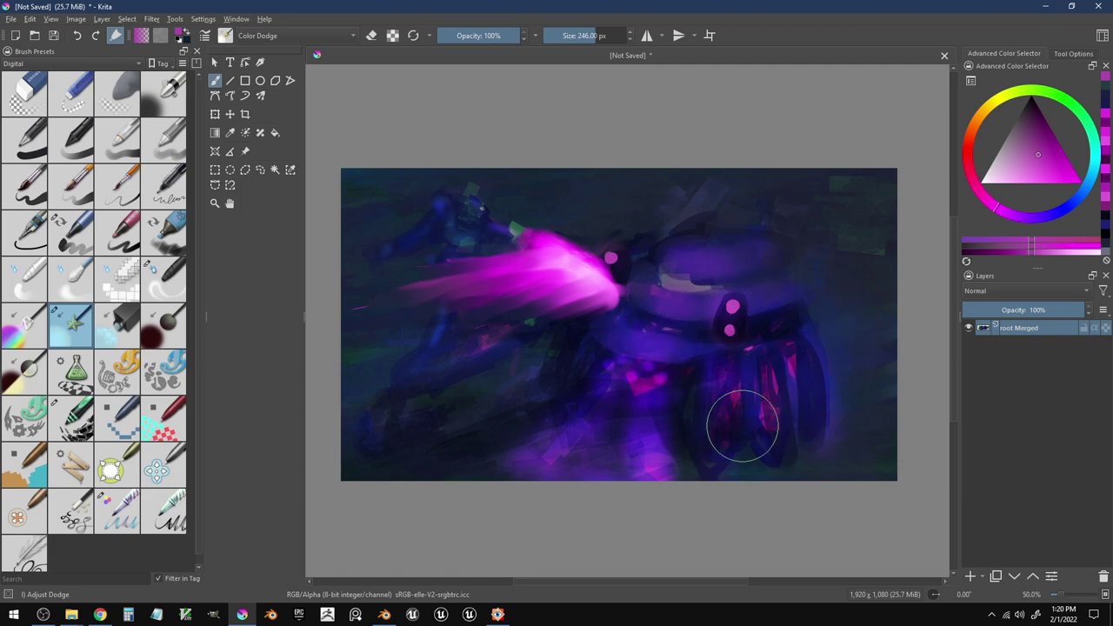
{"action": "left_click_drag", "start_coordinate": [457, 349], "coordinate": [515, 341]}
- Blend the background beside the upper part of the creature's body with Blender Basic at 281 px
{"action": "left_click", "coordinate": [46, 279]}
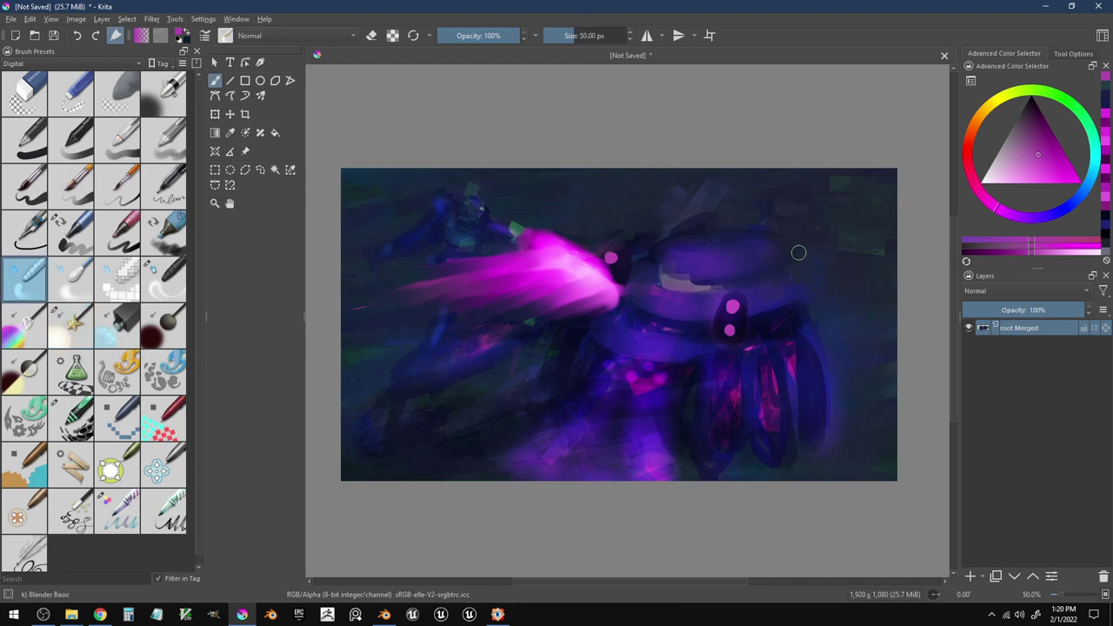
{"action": "key", "text": "bracketright"}
{"action": "key", "text": "bracketright"}
{"action": "key", "text": "bracketright"}
{"action": "key", "text": "bracketright"}
{"action": "key", "text": "bracketright"}
{"action": "key", "text": "bracketright"}
{"action": "key", "text": "bracketright"}
{"action": "key", "text": "bracketright"}
{"action": "key", "text": "bracketright"}
{"action": "key", "text": "bracketright"}
{"action": "key", "text": "bracketright"}
{"action": "key", "text": "bracketright"}
{"action": "key", "text": "bracketright"}
{"action": "key", "text": "bracketright"}
{"action": "key", "text": "bracketright"}
{"action": "key", "text": "bracketright"}
{"action": "key", "text": "bracketright"}
{"action": "key", "text": "bracketright"}
{"action": "key", "text": "bracketright"}
{"action": "key", "text": "bracketright"}
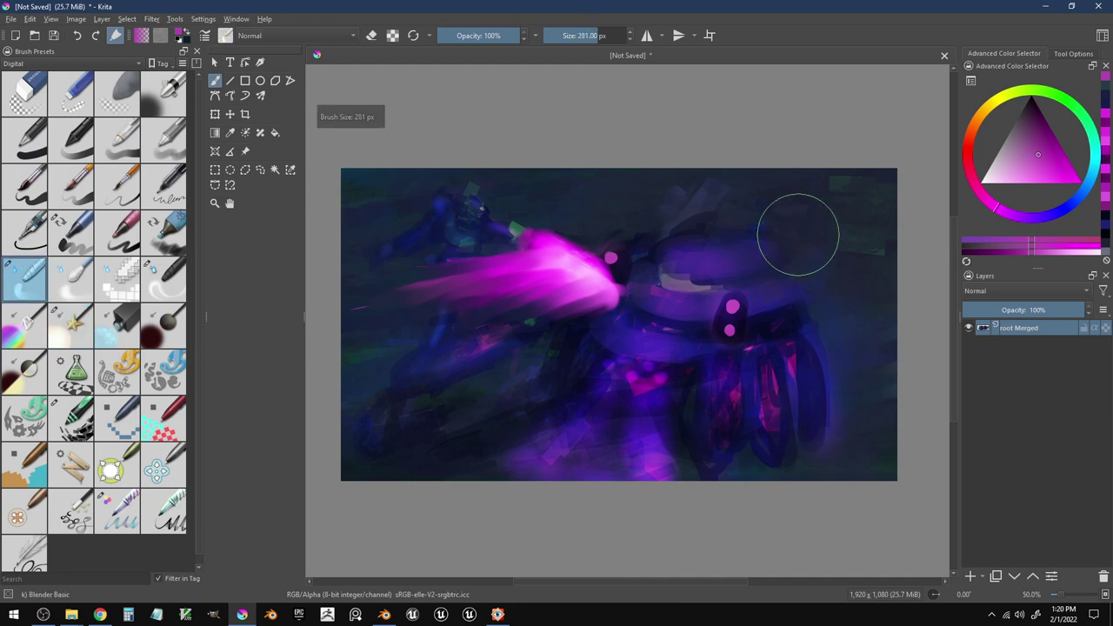
{"action": "mouse_move", "coordinate": [797, 233]}
{"action": "left_mouse_down"}
{"action": "mouse_move", "coordinate": [778, 241]}
{"action": "mouse_move", "coordinate": [818, 262]}
{"action": "left_mouse_up"}
- Smear the outer and lower ends of the hanging limbs and the area below the beam with Blender Smear at 154 px
{"action": "left_click", "coordinate": [89, 287]}
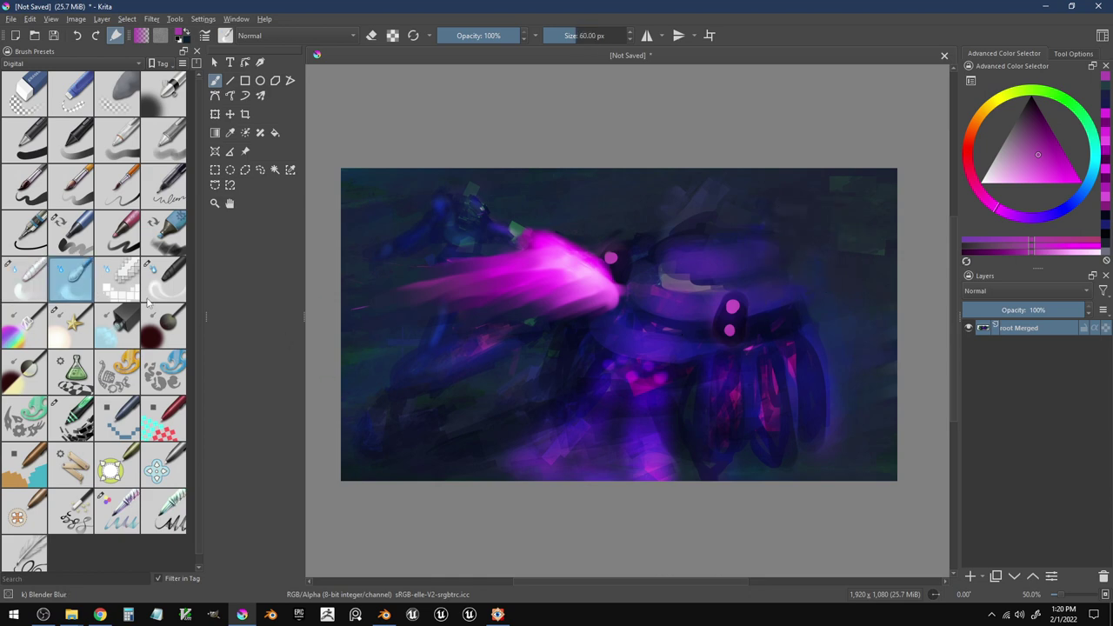
{"action": "left_click", "coordinate": [162, 283]}
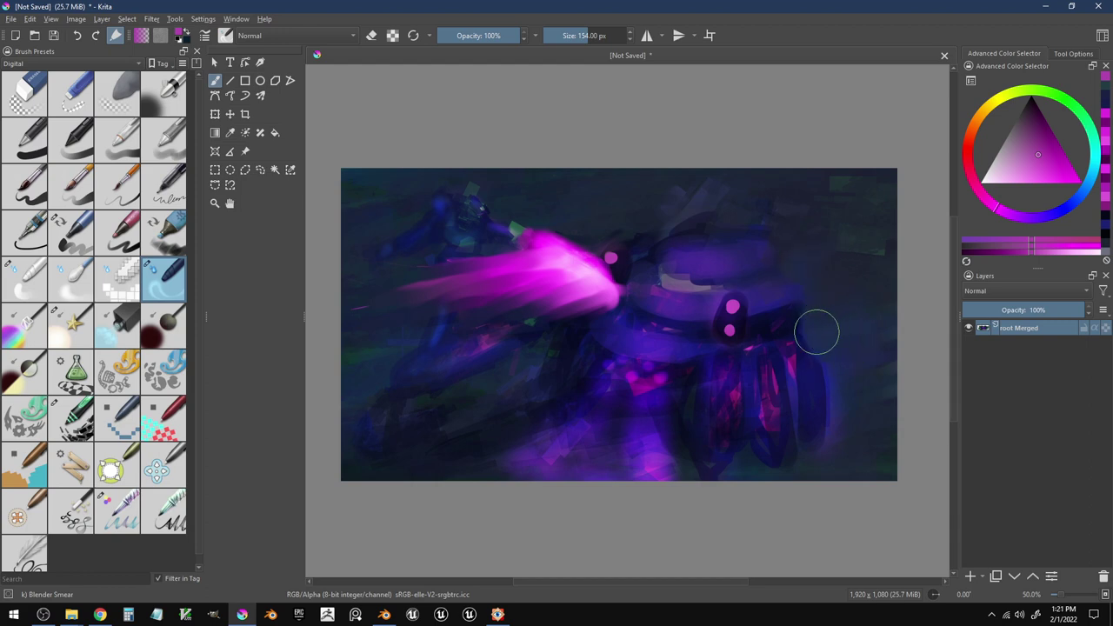
{"action": "mouse_move", "coordinate": [845, 422]}
{"action": "left_mouse_down"}
{"action": "mouse_move", "coordinate": [808, 466]}
{"action": "mouse_move", "coordinate": [789, 461]}
{"action": "mouse_move", "coordinate": [793, 444]}
{"action": "mouse_move", "coordinate": [777, 474]}
{"action": "mouse_move", "coordinate": [747, 466]}
{"action": "mouse_move", "coordinate": [744, 475]}
{"action": "mouse_move", "coordinate": [766, 475]}
{"action": "mouse_move", "coordinate": [712, 512]}
{"action": "mouse_move", "coordinate": [679, 471]}
{"action": "left_mouse_up"}
{"action": "mouse_move", "coordinate": [505, 409]}
{"action": "left_mouse_down"}
{"action": "mouse_move", "coordinate": [531, 397]}
{"action": "mouse_move", "coordinate": [534, 366]}
{"action": "mouse_move", "coordinate": [580, 323]}
{"action": "left_mouse_up"}
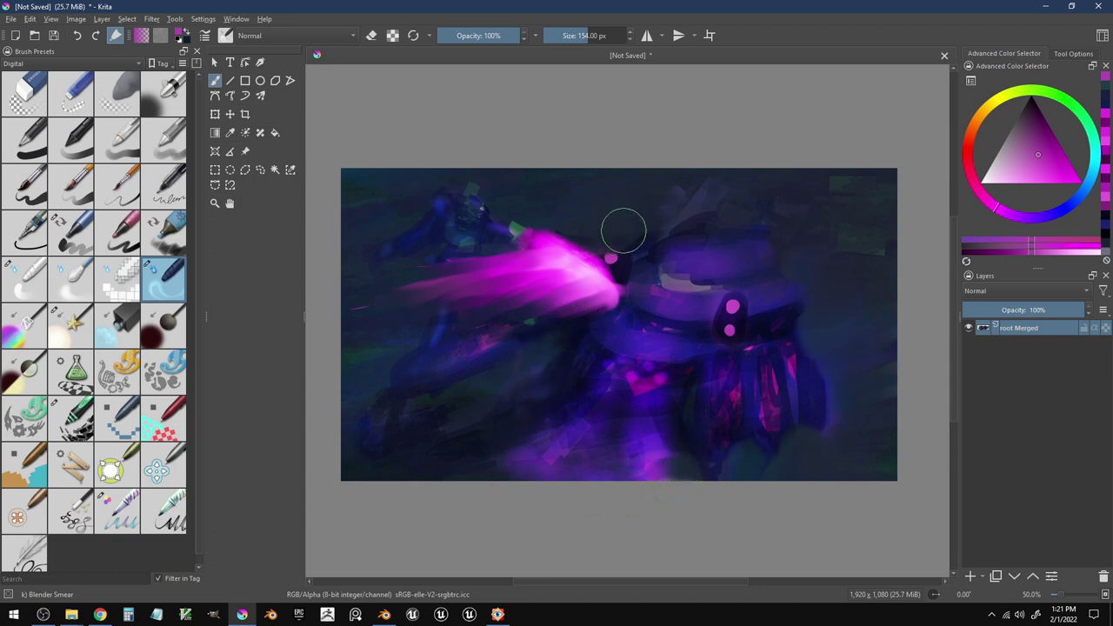
- Sample a magenta near the dots and tint the dark ovals with the Adjust Color preset at 215 px
{"action": "left_click", "coordinate": [722, 295], "text": "ctrl"}
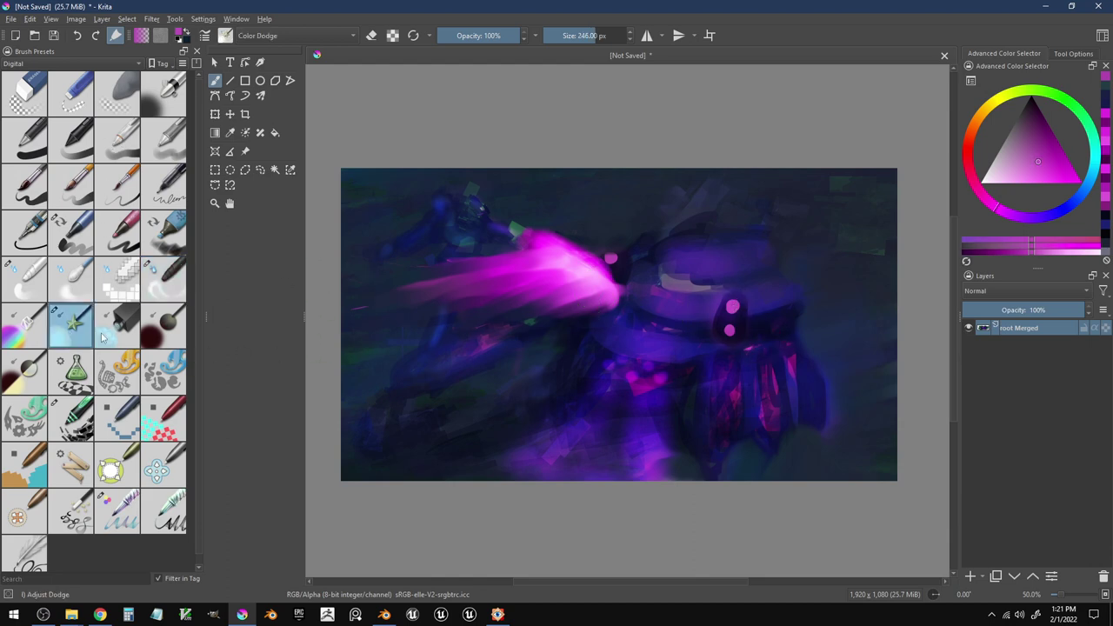
{"action": "left_click", "coordinate": [31, 324]}
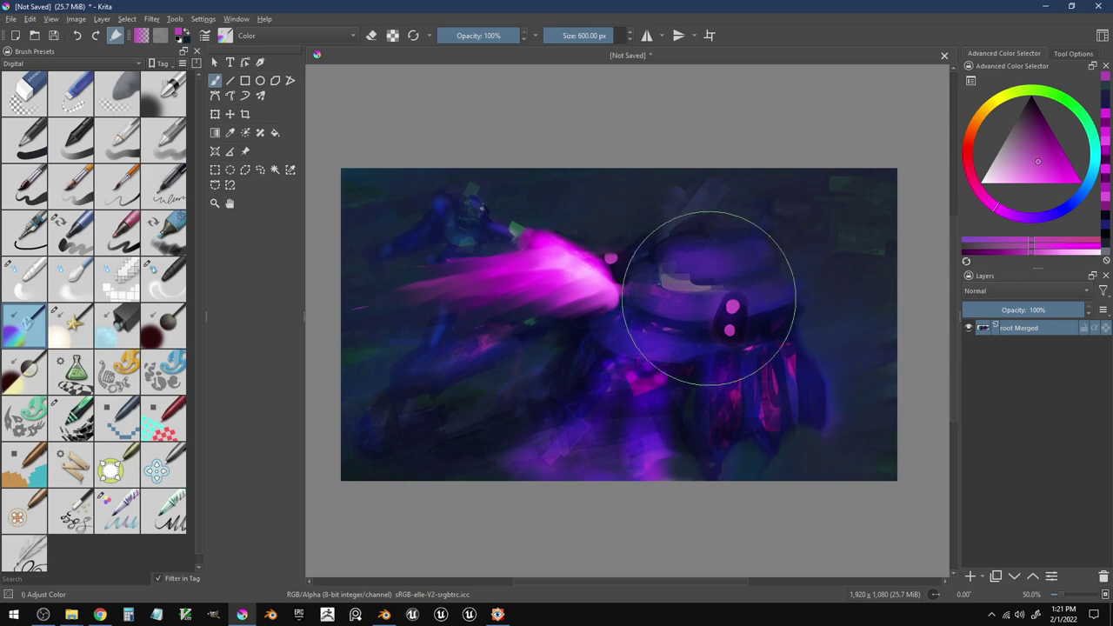
{"action": "mouse_move", "coordinate": [696, 343]}
{"action": "left_mouse_down"}
{"action": "mouse_move", "coordinate": [728, 342]}
{"action": "mouse_move", "coordinate": [592, 289]}
{"action": "left_mouse_up"}
{"action": "key", "text": "ctrl+z"}
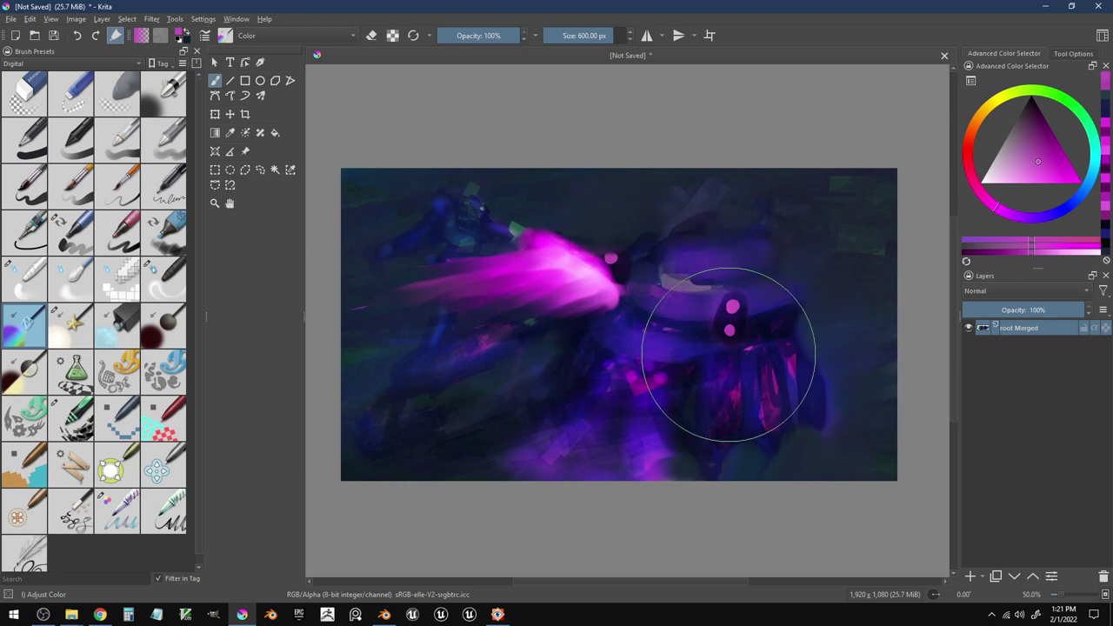
{"action": "key", "text": "["}
{"action": "key", "text": "["}
{"action": "key", "text": "["}
{"action": "key", "text": "["}
{"action": "key", "text": "["}
{"action": "key", "text": "["}
{"action": "key", "text": "["}
{"action": "key", "text": "bracketleft"}
{"action": "key", "text": "bracketleft"}
{"action": "key", "text": "bracketleft"}
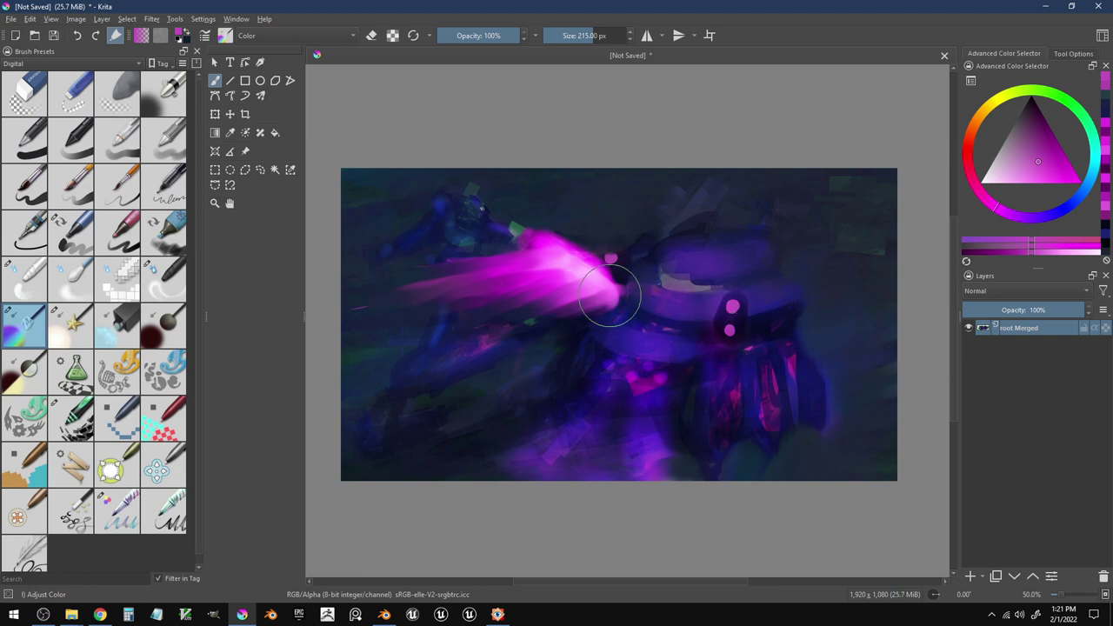
- Brighten the magenta dots on the dark ovals with the Adjust Dodge preset at 135 px
{"action": "left_click", "coordinate": [71, 344]}
{"action": "key", "text": "bracketleft"}
{"action": "key", "text": "bracketleft"}
{"action": "key", "text": "bracketleft"}
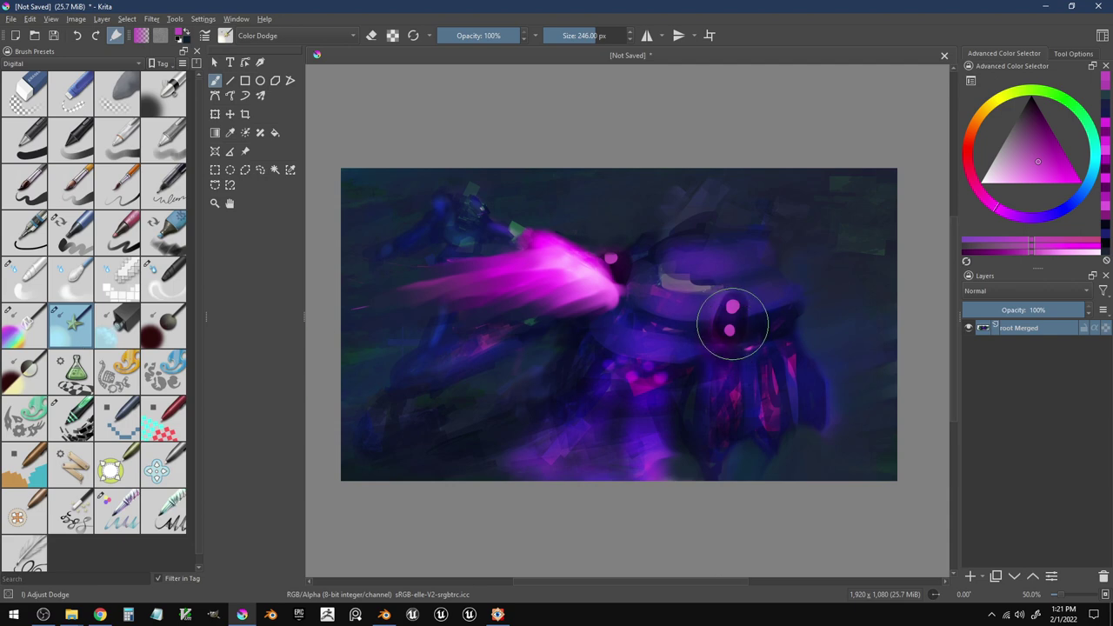
{"action": "key", "text": "bracketleft"}
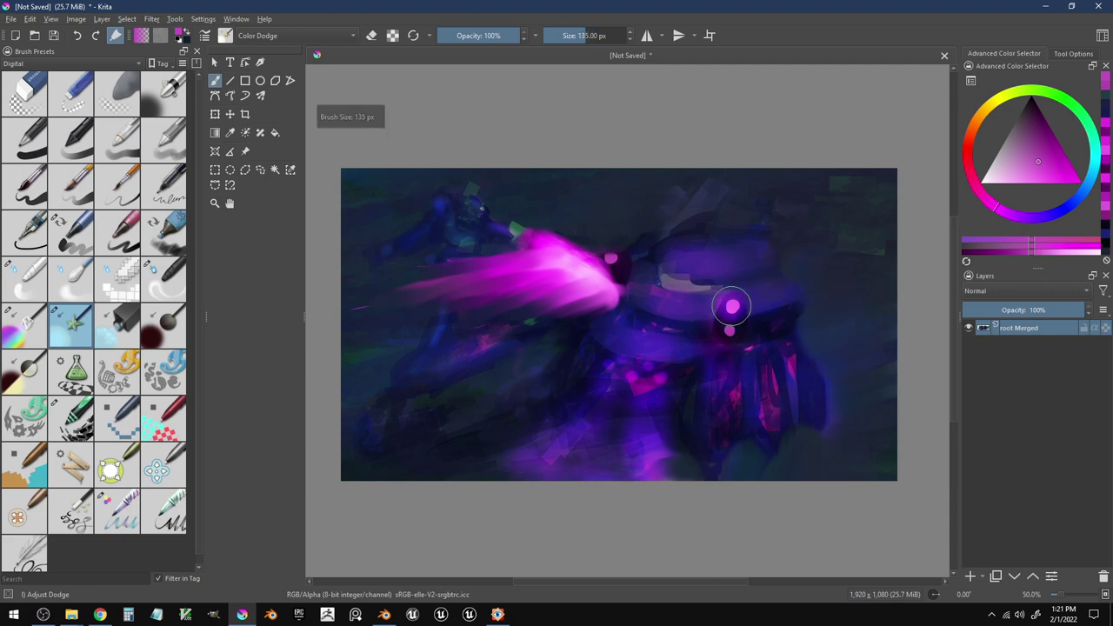
{"action": "key", "text": "bracketleft"}
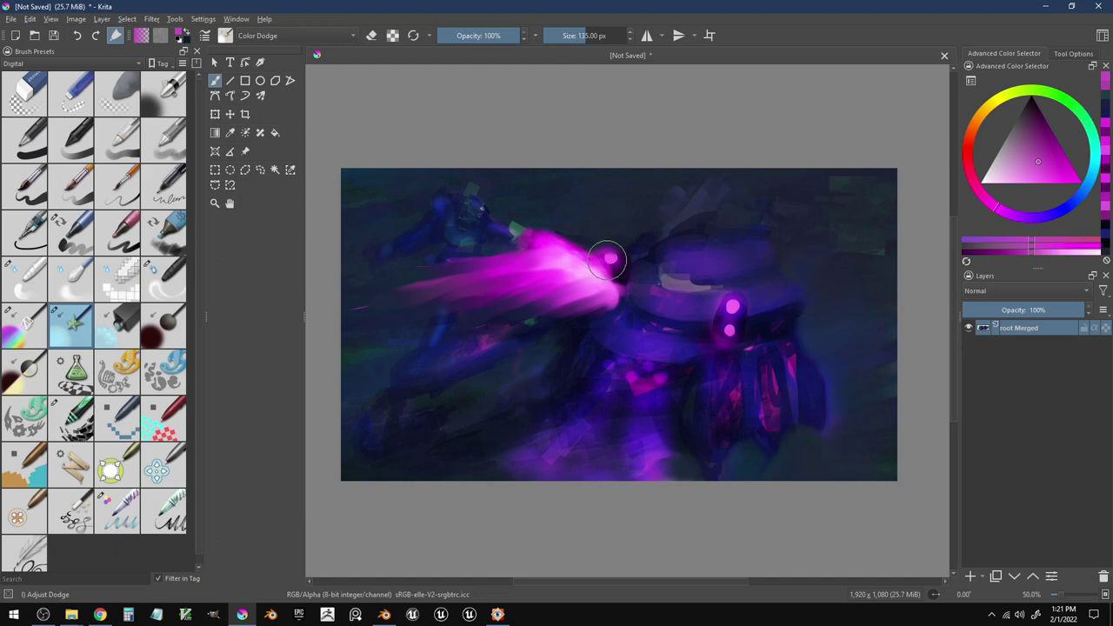
- Brighten the magenta patch below the creature's lower body band with Adjust Dodge at 110 px
{"action": "key", "text": "bracketleft"}
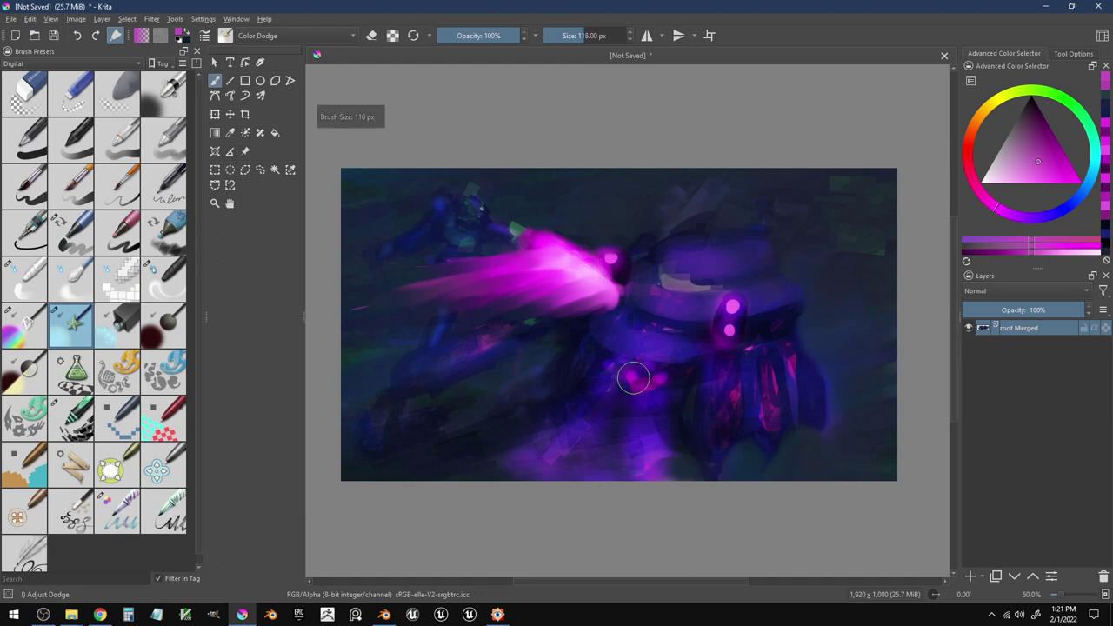
{"action": "key", "text": "bracketleft"}
{"action": "mouse_move", "coordinate": [662, 378]}
{"action": "left_mouse_down"}
{"action": "mouse_move", "coordinate": [607, 365]}
{"action": "mouse_move", "coordinate": [679, 375]}
{"action": "left_mouse_up"}
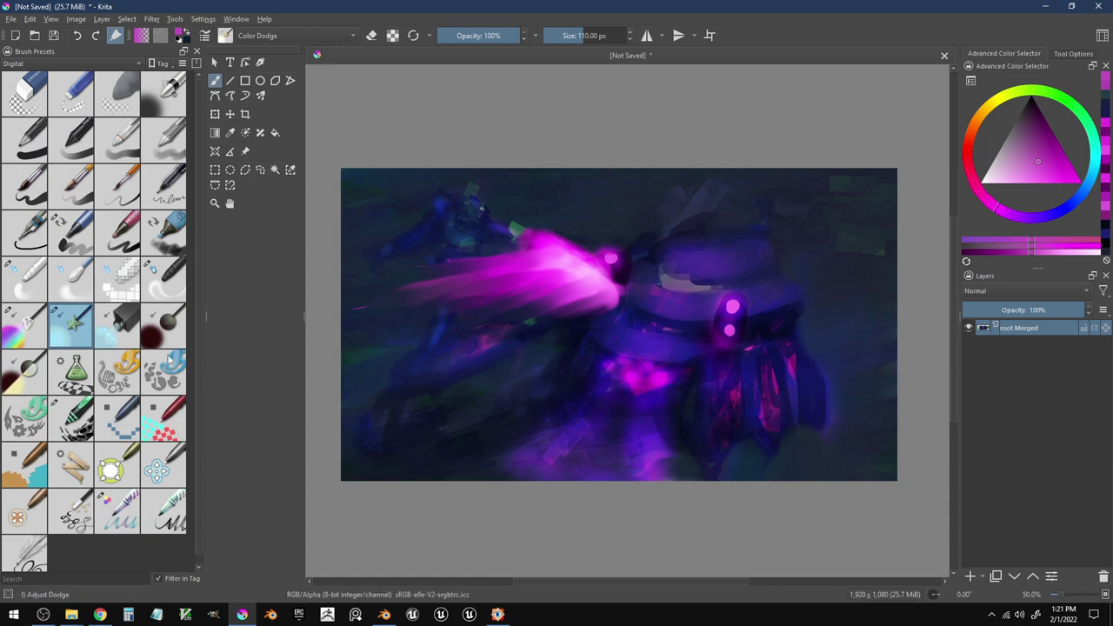
- Shade the lower rim and outer edge of the creature's rounded body with Adjust Multiply at 78 to 96 px
{"action": "left_click", "coordinate": [164, 327]}
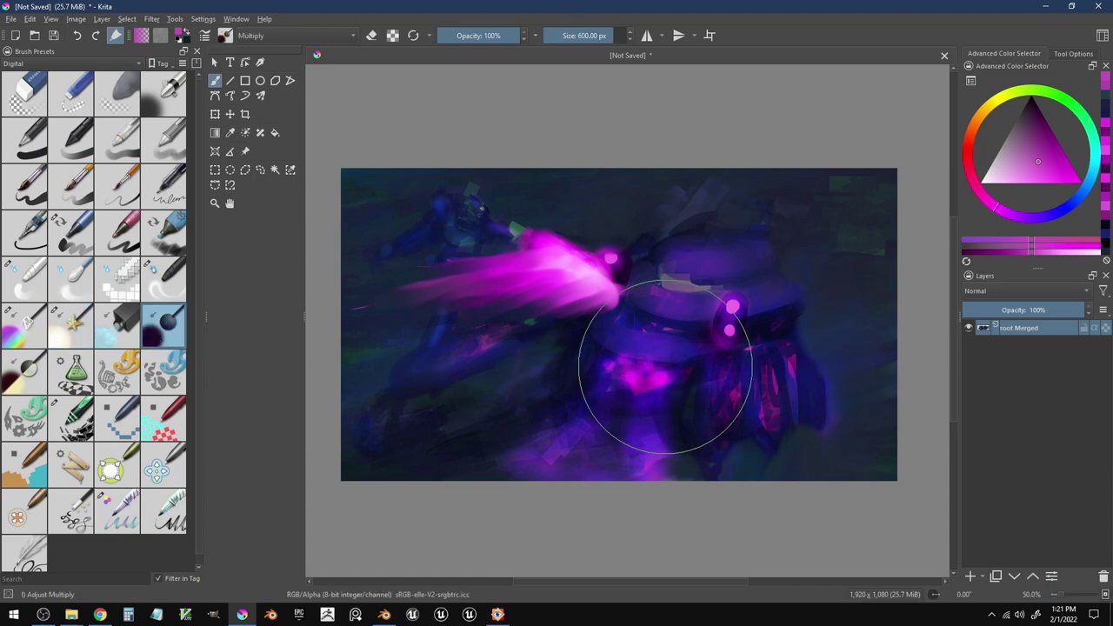
{"action": "key", "text": "bracketleft"}
{"action": "key", "text": "bracketleft"}
{"action": "key", "text": "bracketleft"}
{"action": "key", "text": "bracketleft"}
{"action": "key", "text": "bracketleft"}
{"action": "key", "text": "bracketleft"}
{"action": "key", "text": "bracketleft"}
{"action": "key", "text": "bracketleft"}
{"action": "key", "text": "bracketleft"}
{"action": "key", "text": "bracketleft"}
{"action": "key", "text": "bracketleft"}
{"action": "key", "text": "bracketleft"}
{"action": "key", "text": "bracketleft"}
{"action": "key", "text": "bracketleft"}
{"action": "key", "text": "bracketleft"}
{"action": "key", "text": "bracketleft"}
{"action": "key", "text": "bracketleft"}
{"action": "key", "text": "bracketleft"}
{"action": "key", "text": "bracketleft"}
{"action": "key", "text": "bracketleft"}
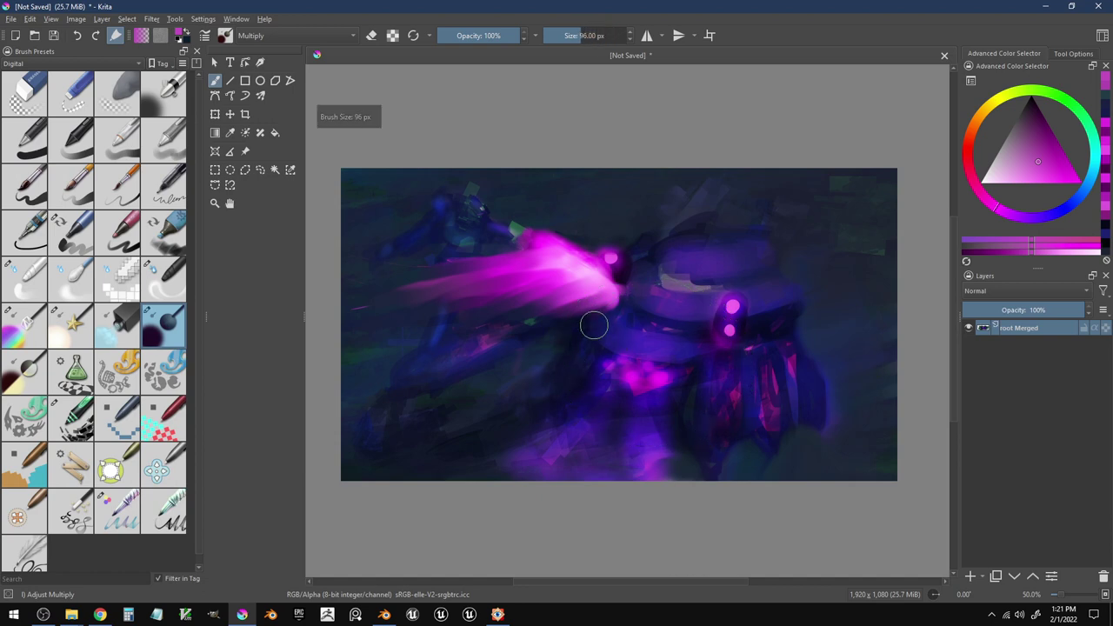
{"action": "mouse_move", "coordinate": [598, 343]}
{"action": "left_mouse_down"}
{"action": "mouse_move", "coordinate": [595, 332]}
{"action": "mouse_move", "coordinate": [673, 368]}
{"action": "mouse_move", "coordinate": [785, 323]}
{"action": "mouse_move", "coordinate": [785, 301]}
{"action": "left_mouse_up"}
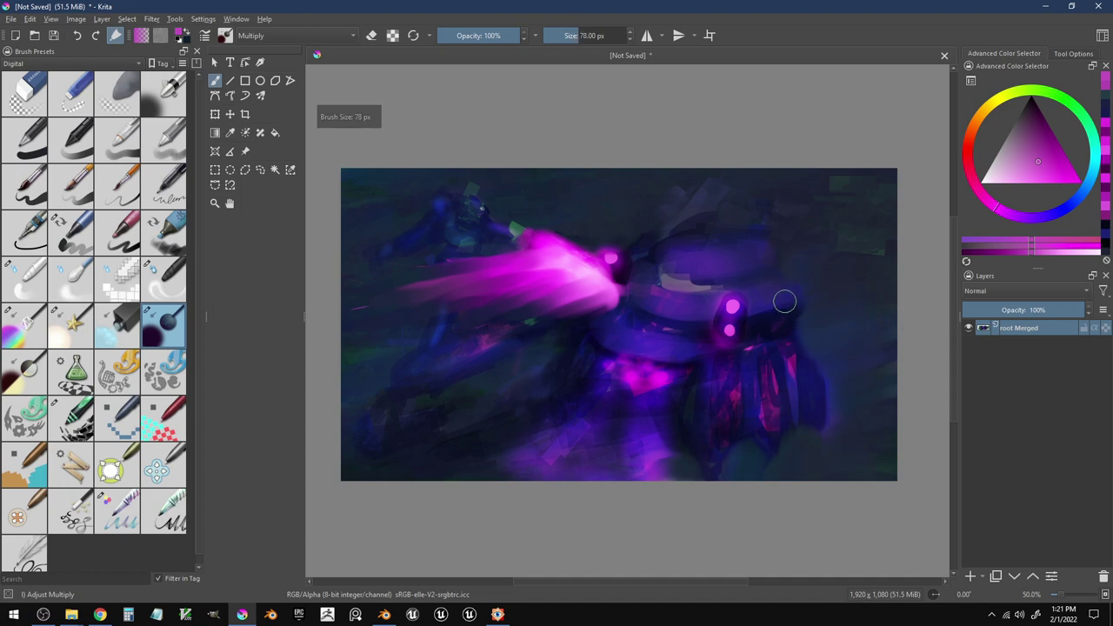
{"action": "key", "text": "bracketright"}
{"action": "key", "text": "bracketright"}
{"action": "key", "text": "bracketright"}
{"action": "left_click_drag", "start_coordinate": [756, 243], "coordinate": [787, 301]}
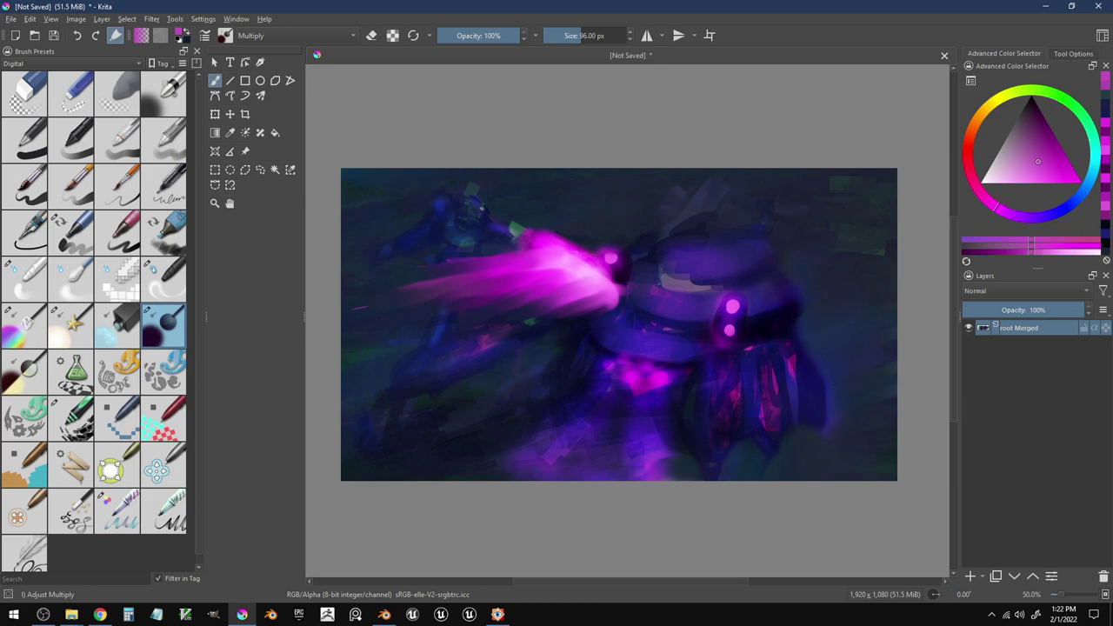
- Darken the hanging limbs and the creases between the creature's body bands with Adjust Multiply at 96 px
{"action": "left_click_drag", "start_coordinate": [798, 336], "coordinate": [826, 423]}
{"action": "left_click_drag", "start_coordinate": [723, 382], "coordinate": [720, 454]}
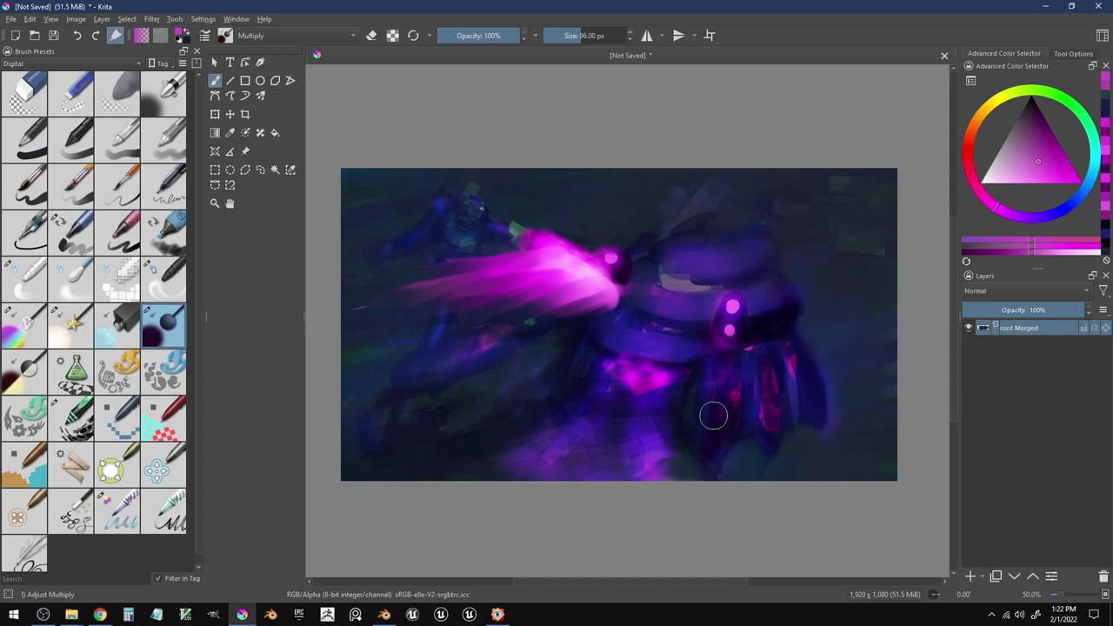
{"action": "mouse_move", "coordinate": [589, 357]}
{"action": "left_mouse_down"}
{"action": "mouse_move", "coordinate": [692, 373]}
{"action": "mouse_move", "coordinate": [595, 360]}
{"action": "mouse_move", "coordinate": [689, 371]}
{"action": "mouse_move", "coordinate": [630, 386]}
{"action": "mouse_move", "coordinate": [656, 387]}
{"action": "mouse_move", "coordinate": [680, 380]}
{"action": "mouse_move", "coordinate": [606, 369]}
{"action": "mouse_move", "coordinate": [620, 364]}
{"action": "mouse_move", "coordinate": [620, 376]}
{"action": "mouse_move", "coordinate": [652, 383]}
{"action": "mouse_move", "coordinate": [620, 364]}
{"action": "mouse_move", "coordinate": [703, 354]}
{"action": "left_mouse_up"}
{"action": "left_click_drag", "start_coordinate": [639, 320], "coordinate": [703, 331]}
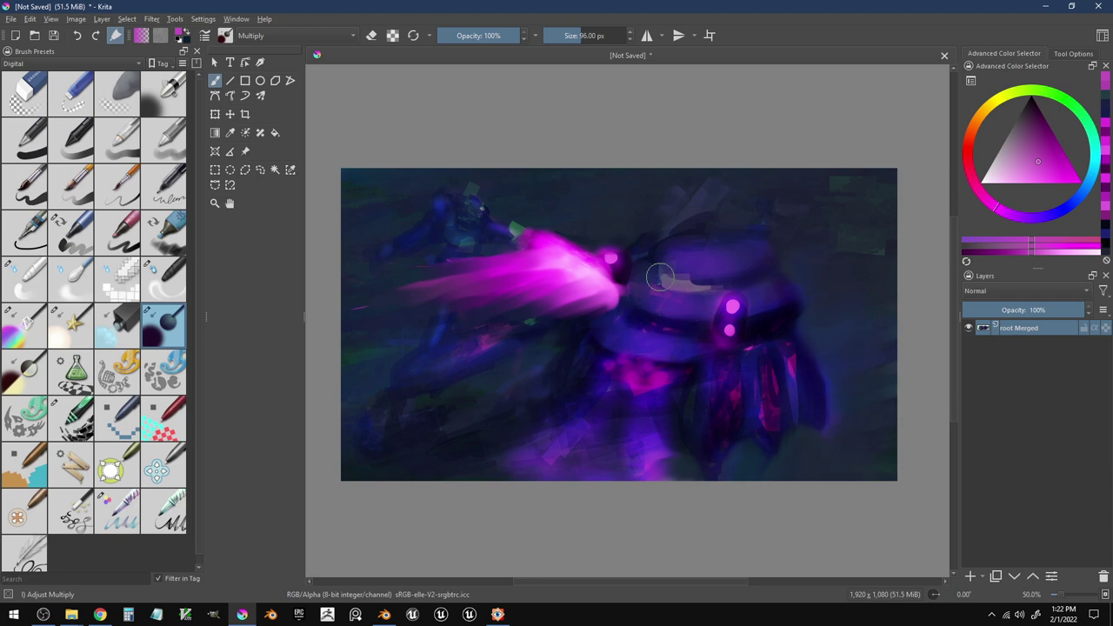
{"action": "mouse_move", "coordinate": [660, 276]}
{"action": "left_mouse_down"}
{"action": "mouse_move", "coordinate": [722, 291]}
{"action": "mouse_move", "coordinate": [656, 265]}
{"action": "mouse_move", "coordinate": [742, 285]}
{"action": "mouse_move", "coordinate": [692, 287]}
{"action": "mouse_move", "coordinate": [751, 280]}
{"action": "mouse_move", "coordinate": [774, 265]}
{"action": "left_mouse_up"}
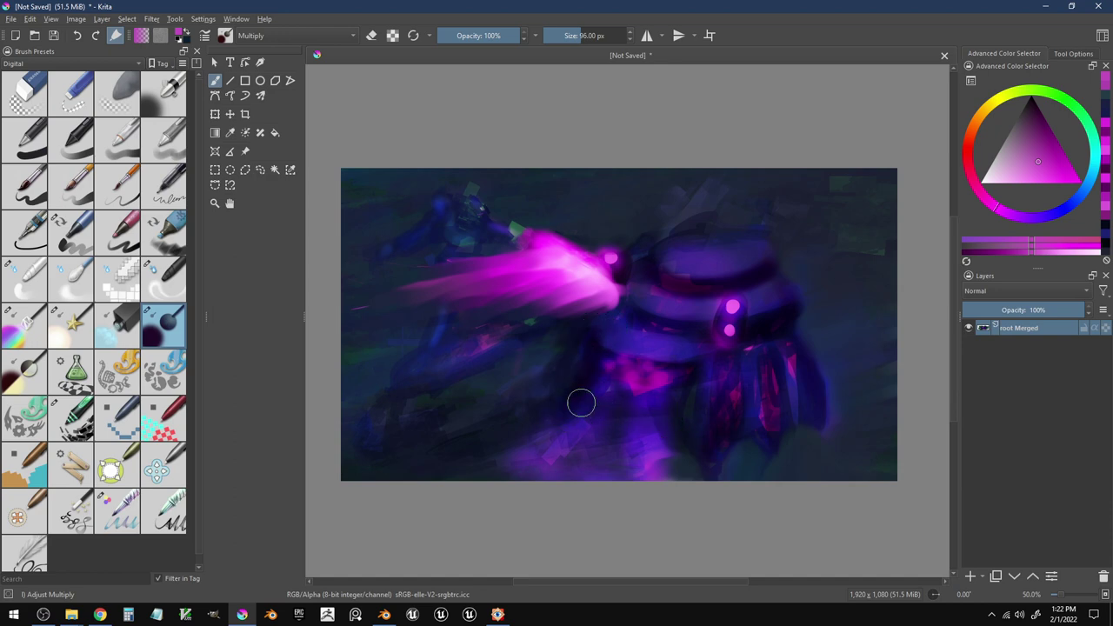
- Darken the tips of the hanging limbs and the background beside them down to the painting's corner
{"action": "left_click_drag", "start_coordinate": [688, 464], "coordinate": [758, 449]}
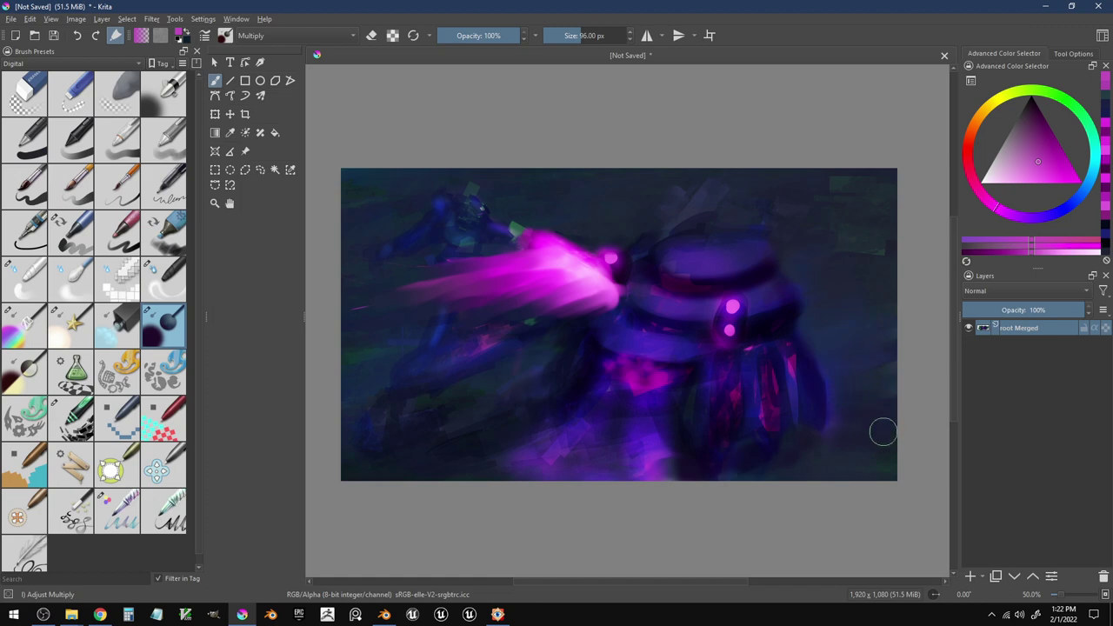
{"action": "mouse_move", "coordinate": [883, 433]}
{"action": "left_mouse_down"}
{"action": "mouse_move", "coordinate": [764, 473]}
{"action": "mouse_move", "coordinate": [852, 479]}
{"action": "left_mouse_up"}
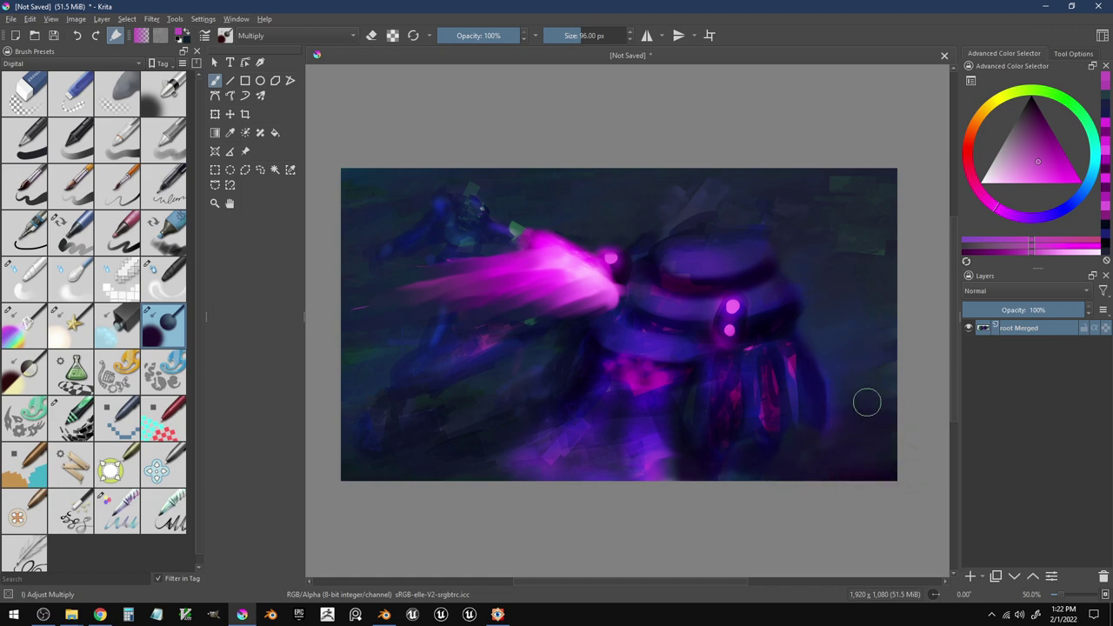
{"action": "left_click_drag", "start_coordinate": [867, 402], "coordinate": [809, 359]}
- Darken the background around the outer edges of the painting with Adjust Multiply at 320 px
{"action": "key", "text": "bracketright"}
{"action": "key", "text": "bracketright"}
{"action": "key", "text": "bracketright"}
{"action": "key", "text": "bracketright"}
{"action": "key", "text": "bracketright"}
{"action": "key", "text": "bracketright"}
{"action": "key", "text": "bracketright"}
{"action": "key", "text": "bracketright"}
{"action": "key", "text": "bracketright"}
{"action": "key", "text": "bracketright"}
{"action": "key", "text": "bracketright"}
{"action": "key", "text": "bracketright"}
{"action": "key", "text": "bracketright"}
{"action": "key", "text": "bracketright"}
{"action": "key", "text": "bracketright"}
{"action": "key", "text": "bracketright"}
{"action": "key", "text": "bracketright"}
{"action": "key", "text": "bracketright"}
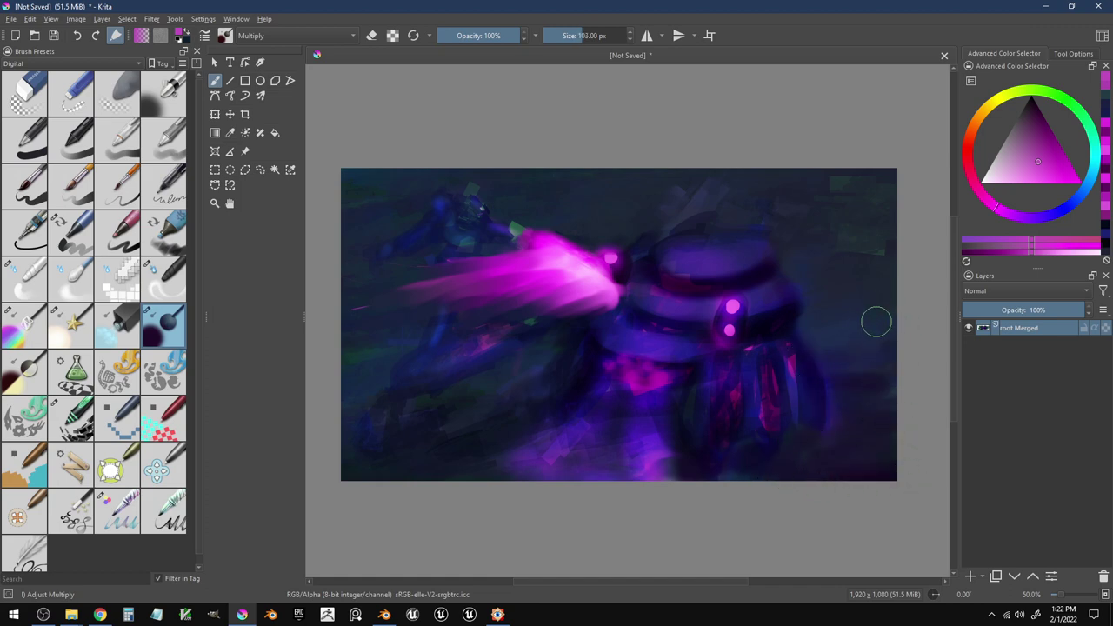
{"action": "left_click_drag", "start_coordinate": [857, 185], "coordinate": [898, 308]}
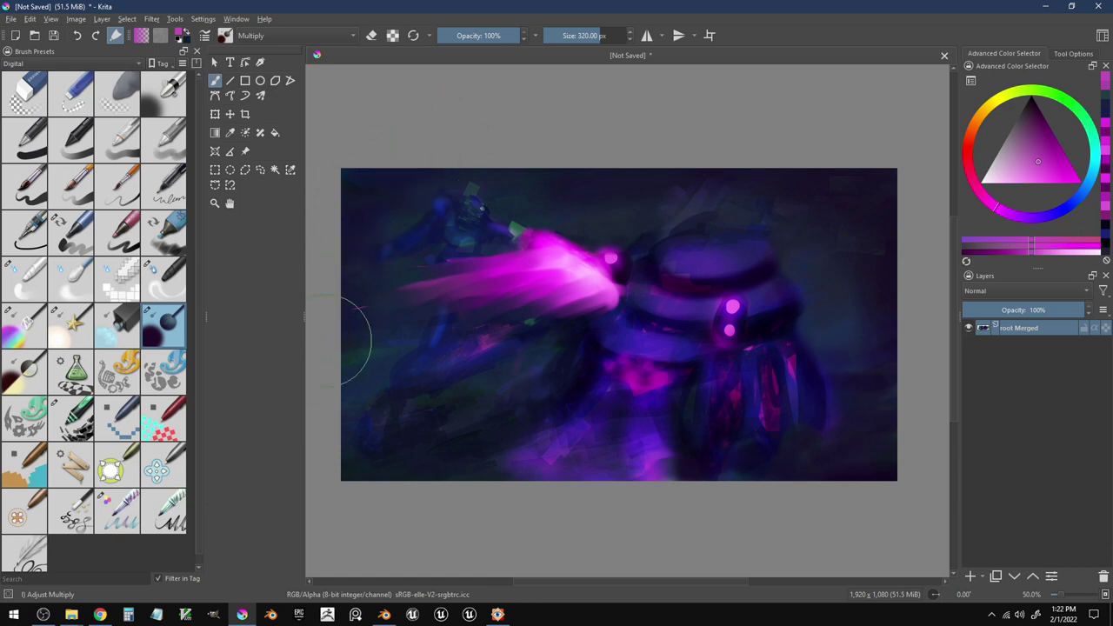
{"action": "left_click_drag", "start_coordinate": [329, 378], "coordinate": [410, 346]}
{"action": "mouse_move", "coordinate": [332, 465]}
{"action": "left_mouse_down"}
{"action": "mouse_move", "coordinate": [356, 481]}
{"action": "mouse_move", "coordinate": [453, 416]}
{"action": "mouse_move", "coordinate": [398, 200]}
{"action": "mouse_move", "coordinate": [398, 219]}
{"action": "mouse_move", "coordinate": [430, 197]}
{"action": "mouse_move", "coordinate": [447, 227]}
{"action": "mouse_move", "coordinate": [376, 261]}
{"action": "mouse_move", "coordinate": [514, 220]}
{"action": "mouse_move", "coordinate": [476, 181]}
{"action": "mouse_move", "coordinate": [552, 184]}
{"action": "mouse_move", "coordinate": [535, 199]}
{"action": "mouse_move", "coordinate": [864, 236]}
{"action": "mouse_move", "coordinate": [747, 208]}
{"action": "mouse_move", "coordinate": [911, 277]}
{"action": "mouse_move", "coordinate": [840, 300]}
{"action": "mouse_move", "coordinate": [886, 333]}
{"action": "mouse_move", "coordinate": [812, 255]}
{"action": "mouse_move", "coordinate": [924, 360]}
{"action": "mouse_move", "coordinate": [828, 327]}
{"action": "mouse_move", "coordinate": [916, 390]}
{"action": "mouse_move", "coordinate": [838, 338]}
{"action": "mouse_move", "coordinate": [906, 374]}
{"action": "left_mouse_up"}
- Sample a dark blue from the background and shade the creature's outer contours with Adjust Multiply at 78 px
{"action": "left_click", "coordinate": [858, 410], "text": "ctrl"}
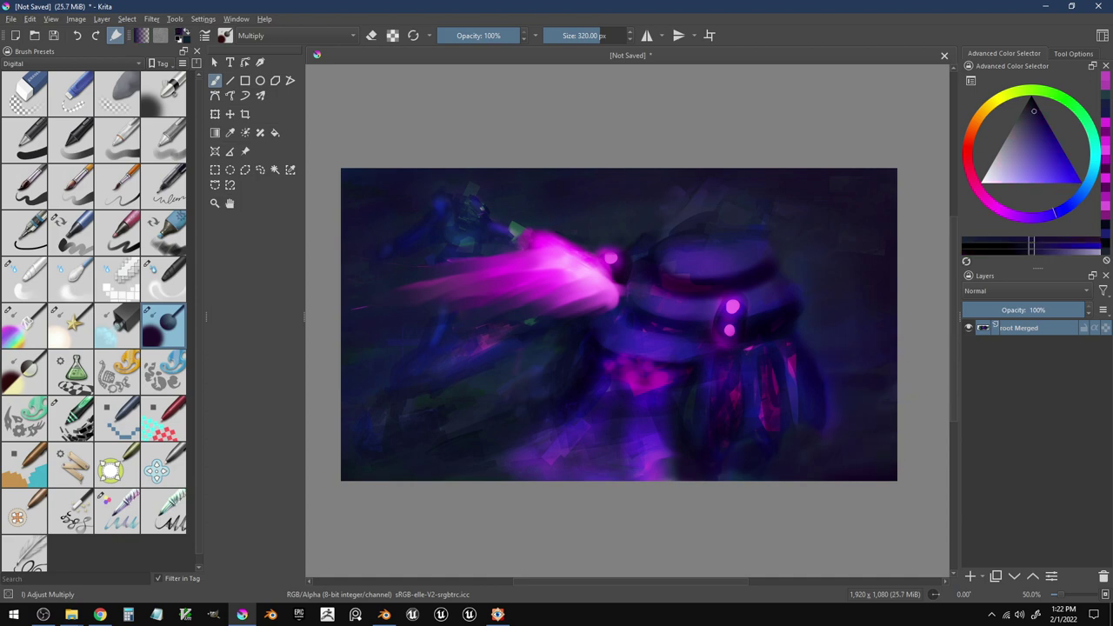
{"action": "key", "text": "bracketleft"}
{"action": "key", "text": "bracketleft"}
{"action": "key", "text": "bracketleft"}
{"action": "key", "text": "bracketleft"}
{"action": "key", "text": "bracketleft"}
{"action": "key", "text": "bracketleft"}
{"action": "key", "text": "bracketleft"}
{"action": "key", "text": "bracketleft"}
{"action": "key", "text": "bracketleft"}
{"action": "key", "text": "bracketleft"}
{"action": "key", "text": "bracketleft"}
{"action": "key", "text": "bracketleft"}
{"action": "key", "text": "bracketleft"}
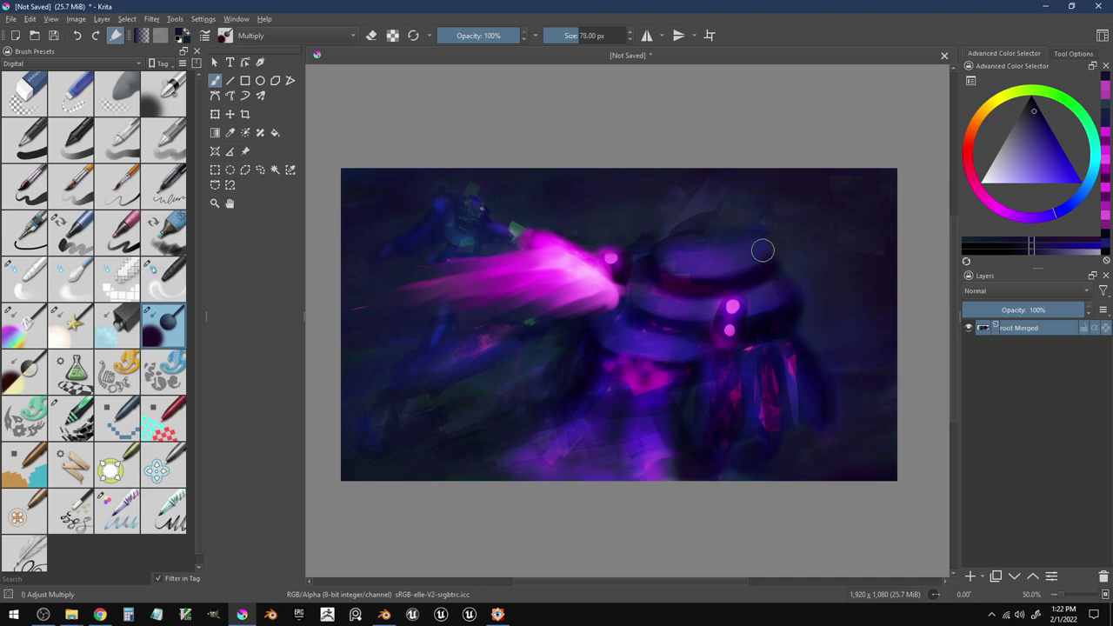
- Darken the area below the beam with Adjust Multiply at 73 px, sampling blue and violet tones from the creature's body
{"action": "key", "text": "bracketleft"}
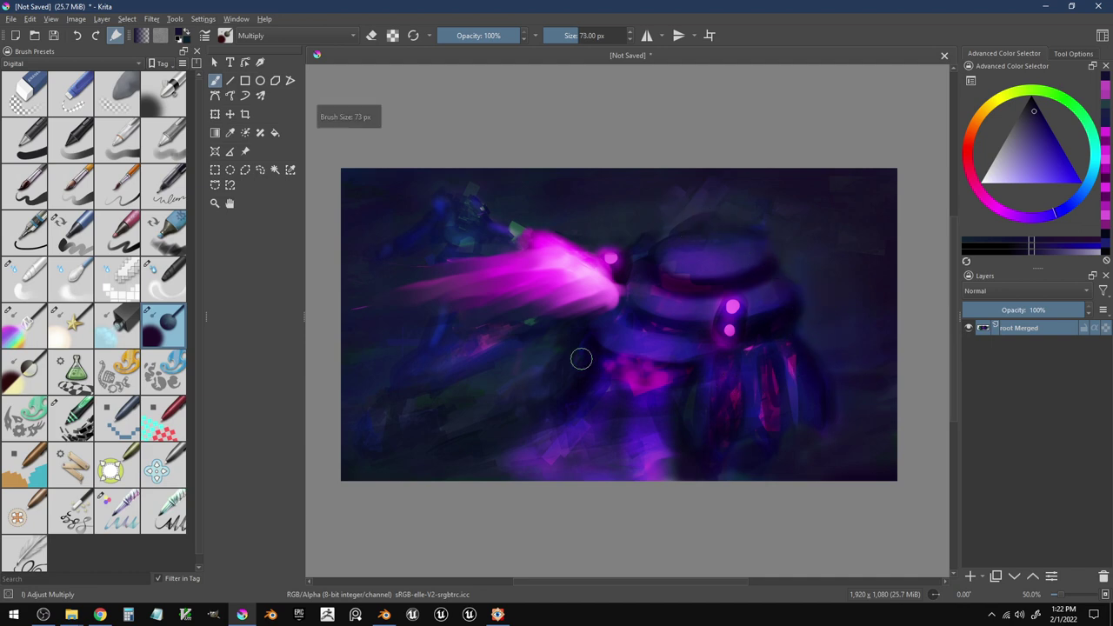
{"action": "left_click_drag", "start_coordinate": [523, 373], "coordinate": [454, 419]}
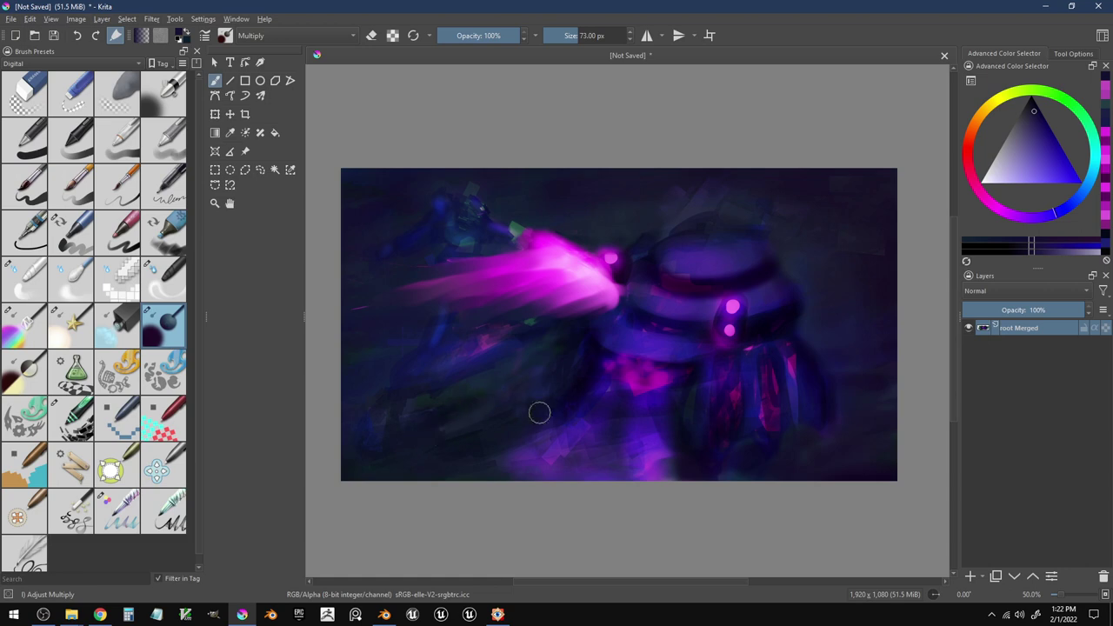
{"action": "left_click", "coordinate": [691, 314], "text": "ctrl"}
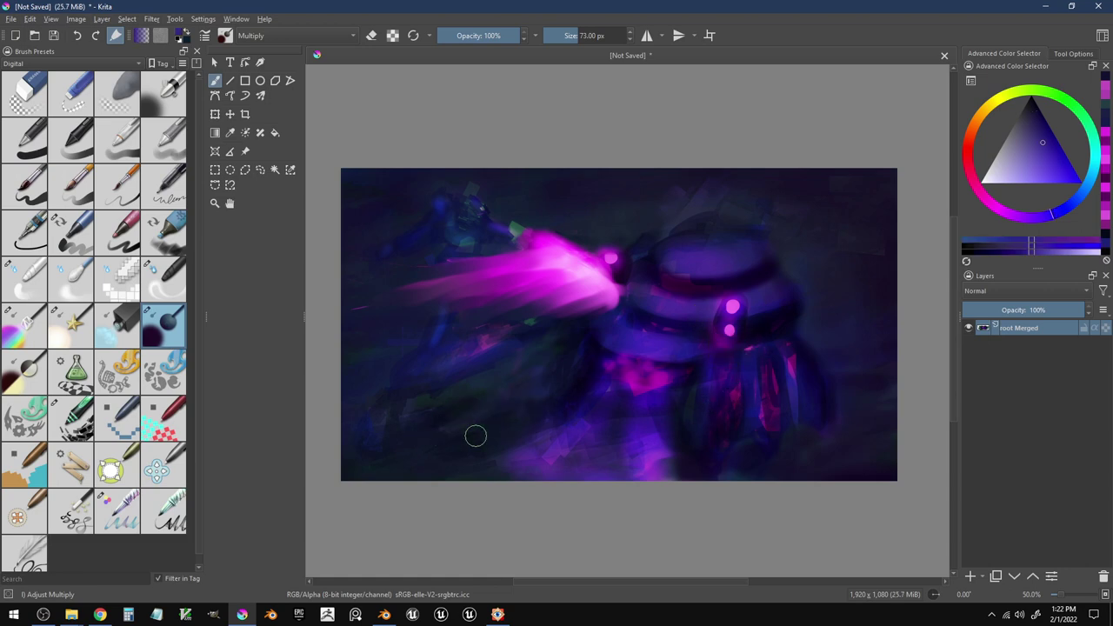
{"action": "left_click_drag", "start_coordinate": [476, 435], "coordinate": [423, 456]}
{"action": "left_click", "coordinate": [641, 348], "text": "ctrl"}
{"action": "left_click_drag", "start_coordinate": [480, 421], "coordinate": [480, 438]}
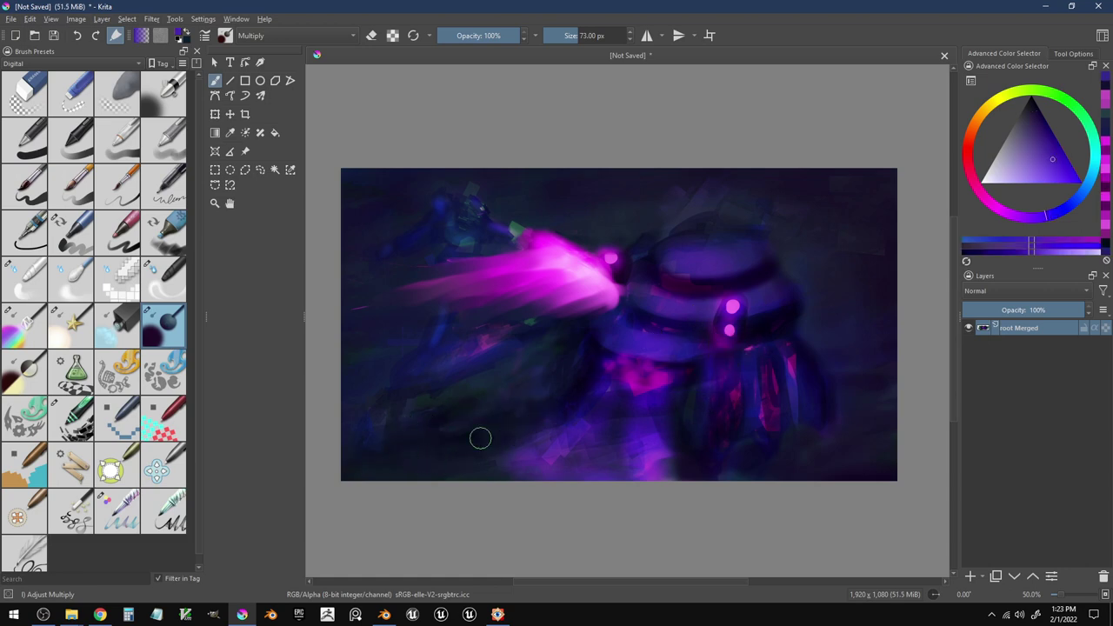
- Sample a blue from the dark figure below the beam and streak the background with Adjust Dodge at 30 px
{"action": "left_click", "coordinate": [442, 335], "text": "ctrl"}
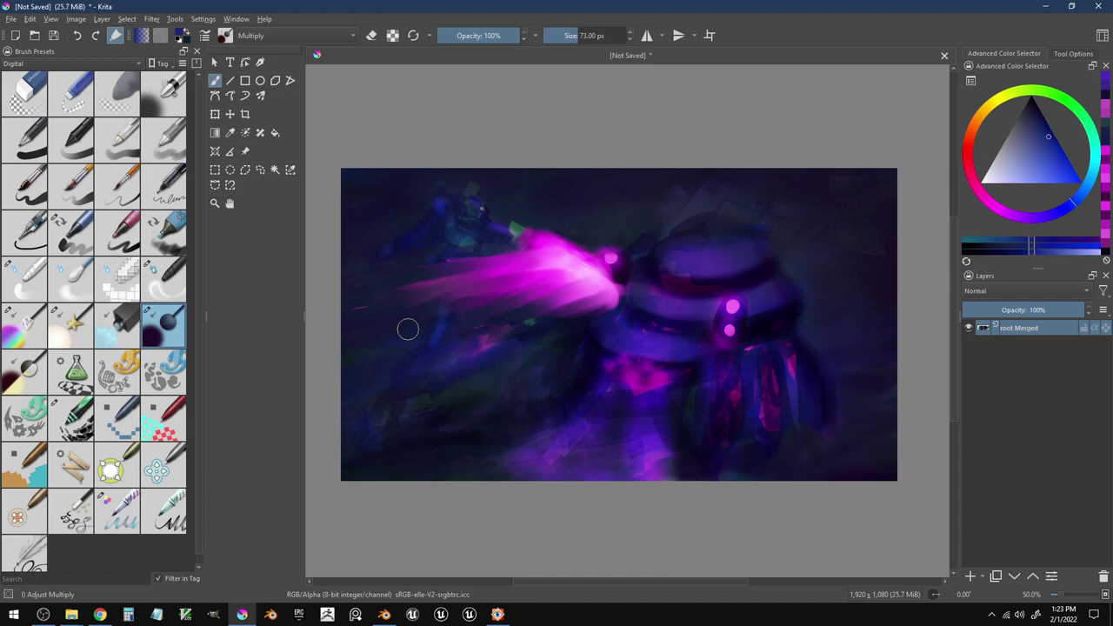
{"action": "left_click", "coordinate": [75, 327]}
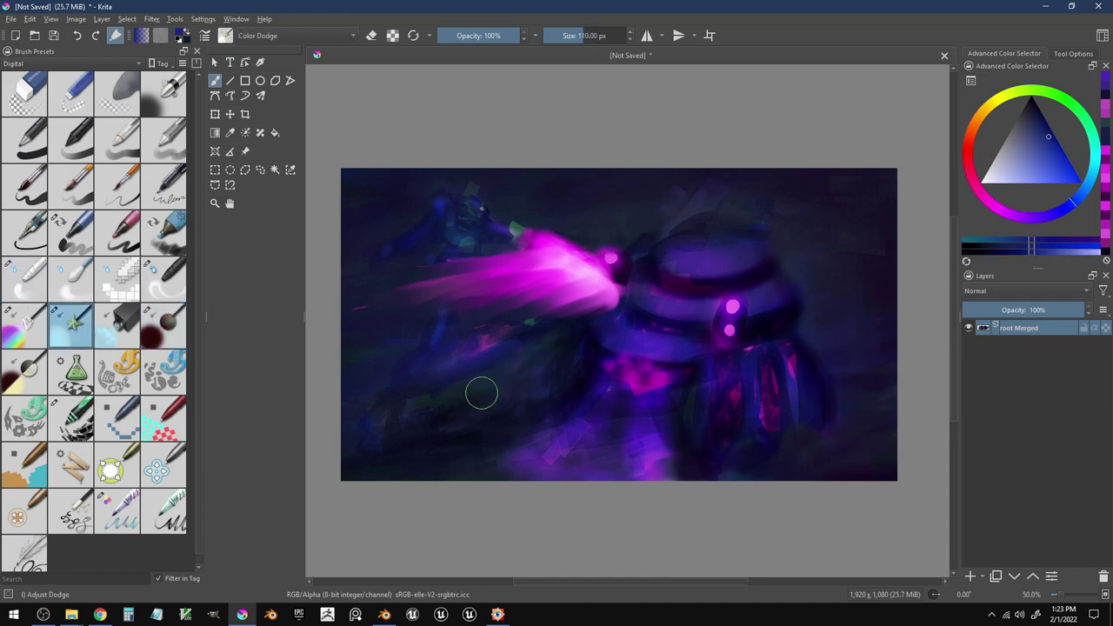
{"action": "key", "text": "bracketleft"}
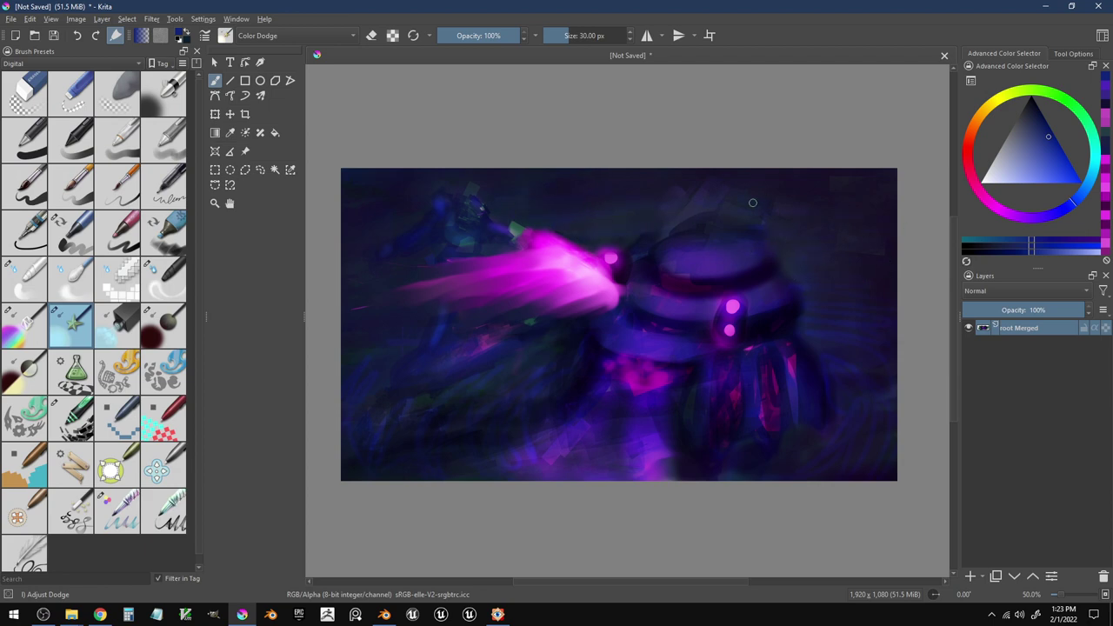
- Brighten the background around the creature and above the beam with blue Adjust Dodge strokes, enlarging the brush up to 300 px
{"action": "key", "text": "bracketright"}
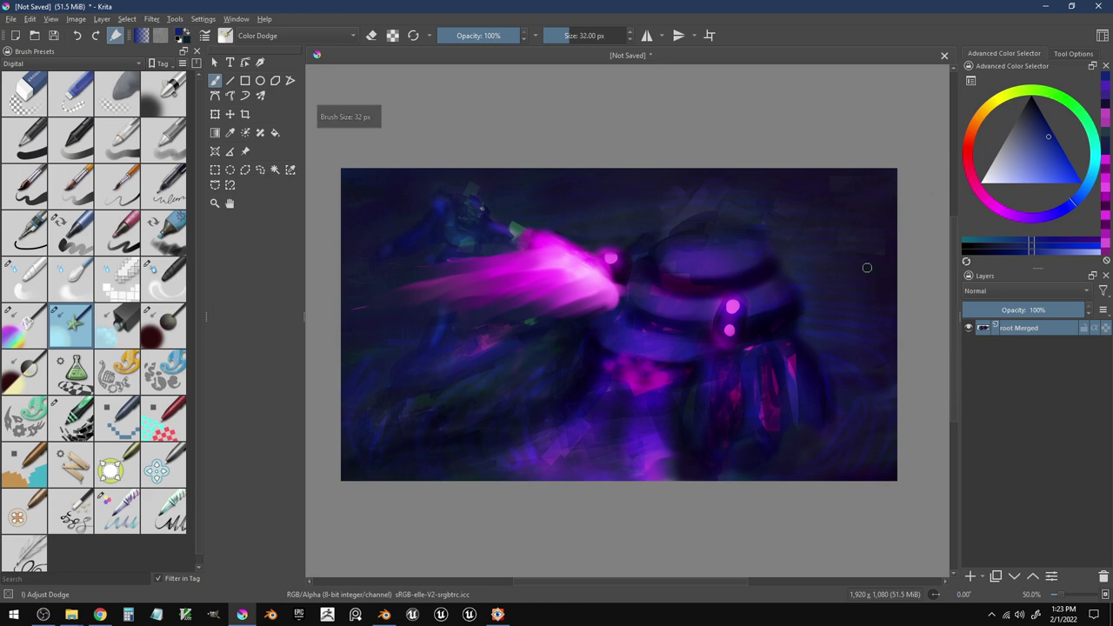
{"action": "key", "text": "bracketright"}
{"action": "key", "text": "bracketright"}
{"action": "key", "text": "bracketright"}
{"action": "key", "text": "bracketright"}
{"action": "key", "text": "bracketright"}
{"action": "key", "text": "bracketright"}
{"action": "key", "text": "bracketright"}
{"action": "key", "text": "bracketright"}
{"action": "key", "text": "bracketright"}
{"action": "key", "text": "bracketright"}
{"action": "key", "text": "bracketright"}
{"action": "key", "text": "bracketright"}
{"action": "key", "text": "bracketright"}
{"action": "key", "text": "bracketright"}
{"action": "key", "text": "bracketright"}
{"action": "key", "text": "bracketright"}
{"action": "key", "text": "bracketright"}
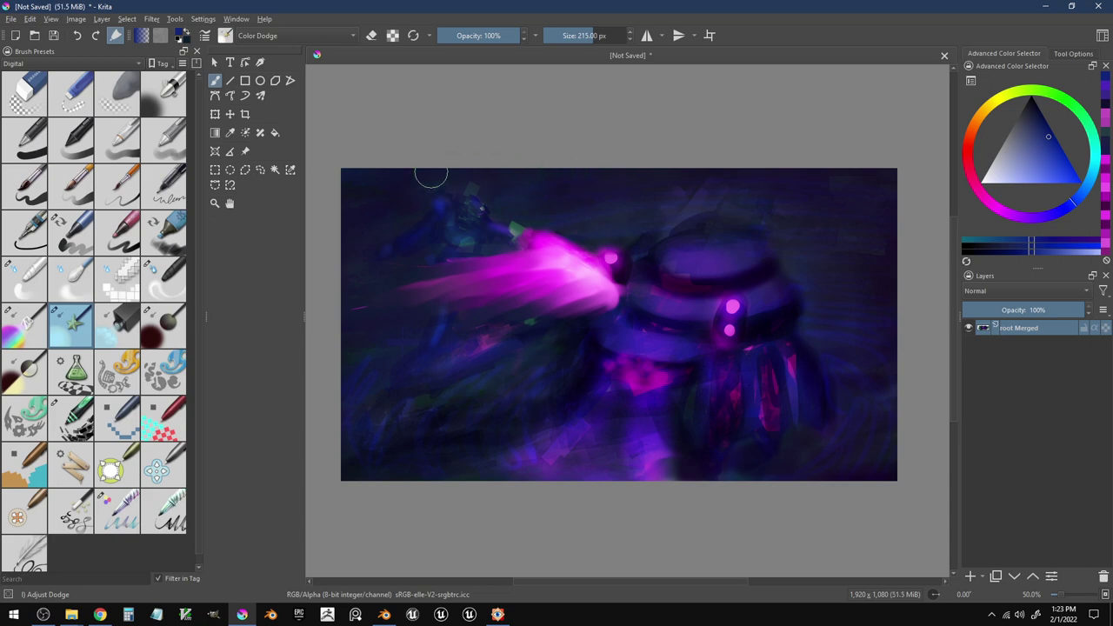
{"action": "key", "text": "bracketleft"}
{"action": "key", "text": "bracketleft"}
{"action": "key", "text": "bracketleft"}
{"action": "key", "text": "bracketleft"}
{"action": "key", "text": "bracketleft"}
{"action": "key", "text": "bracketleft"}
{"action": "key", "text": "bracketleft"}
{"action": "key", "text": "bracketleft"}
{"action": "key", "text": "bracketright"}
{"action": "key", "text": "bracketright"}
{"action": "key", "text": "bracketright"}
{"action": "key", "text": "bracketright"}
{"action": "key", "text": "bracketright"}
{"action": "key", "text": "bracketright"}
{"action": "key", "text": "bracketright"}
{"action": "key", "text": "bracketright"}
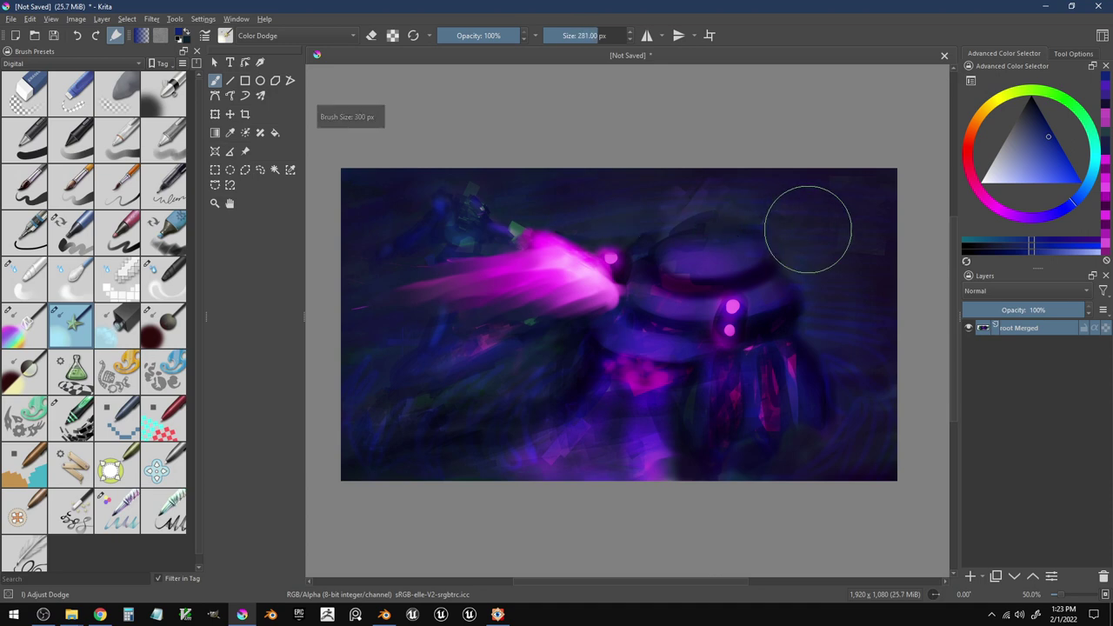
- Add finer blue Adjust Dodge strokes to the background beside the creature, reducing the brush to 47 px
{"action": "key", "text": "bracketleft"}
{"action": "key", "text": "bracketleft"}
{"action": "key", "text": "bracketleft"}
{"action": "key", "text": "bracketleft"}
{"action": "key", "text": "bracketleft"}
{"action": "key", "text": "bracketleft"}
{"action": "key", "text": "bracketleft"}
{"action": "key", "text": "bracketleft"}
{"action": "key", "text": "bracketleft"}
{"action": "key", "text": "bracketleft"}
{"action": "key", "text": "bracketleft"}
{"action": "key", "text": "bracketleft"}
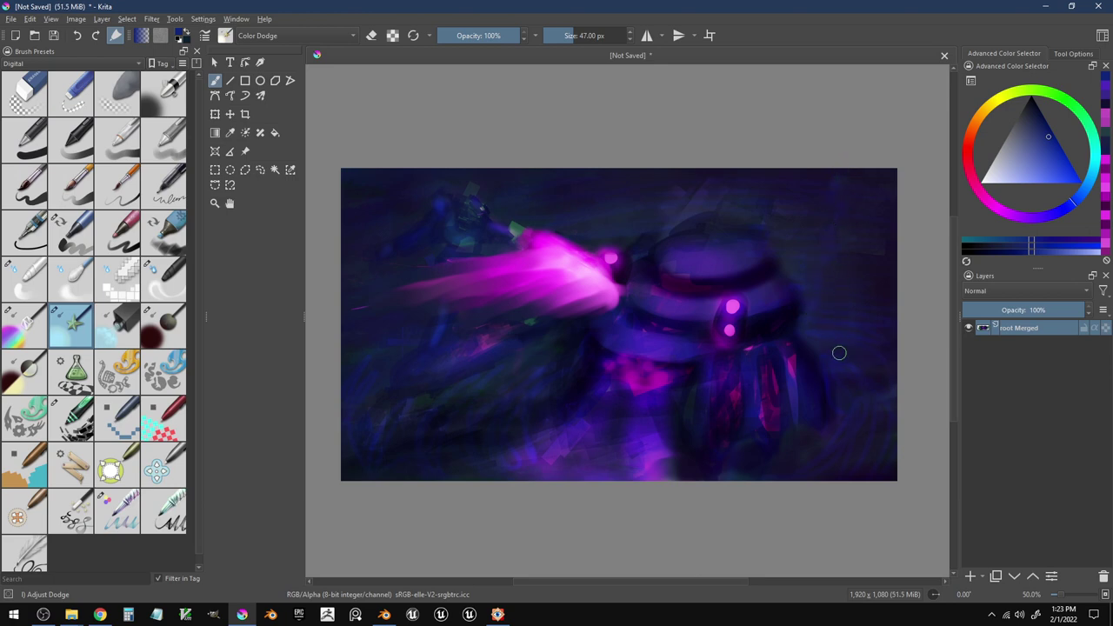
- Sample a light magenta from the beam and paint a short glowing streak above it with Adjust Dodge at 47 px
{"action": "left_click", "coordinate": [587, 269], "text": "ctrl"}
{"action": "left_click", "coordinate": [862, 176]}
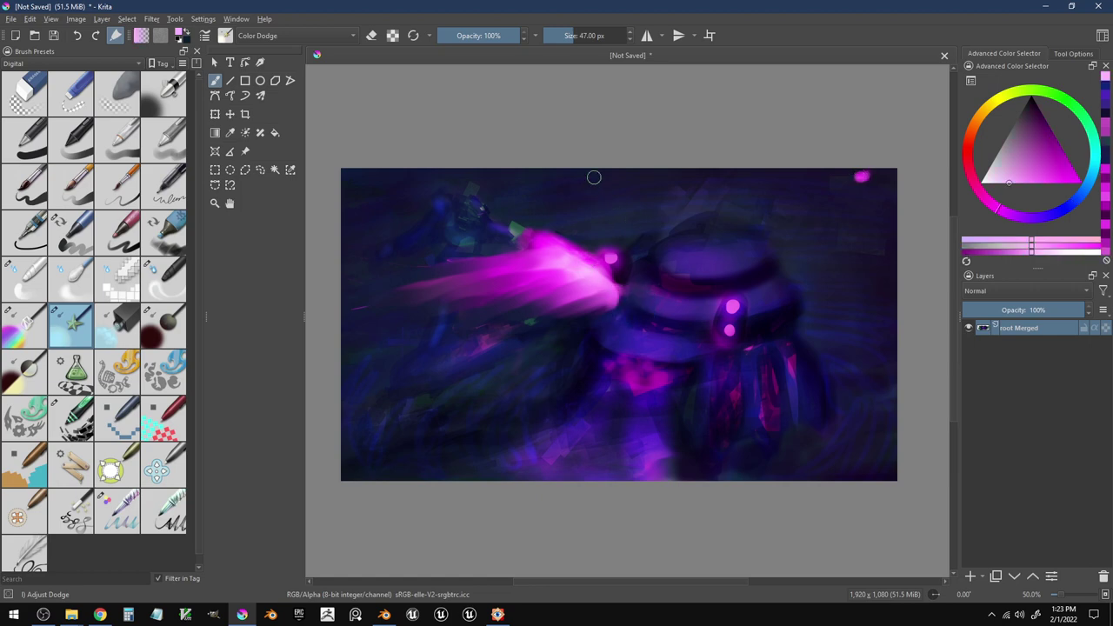
{"action": "left_click_drag", "start_coordinate": [545, 194], "coordinate": [593, 183]}
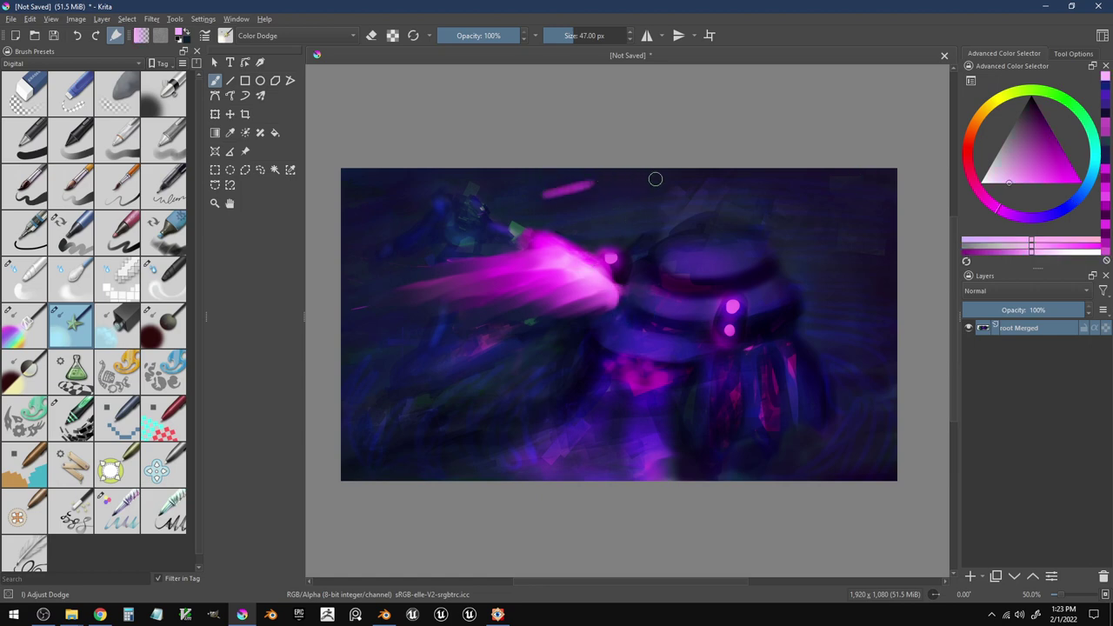
{"action": "left_click_drag", "start_coordinate": [831, 181], "coordinate": [866, 191]}
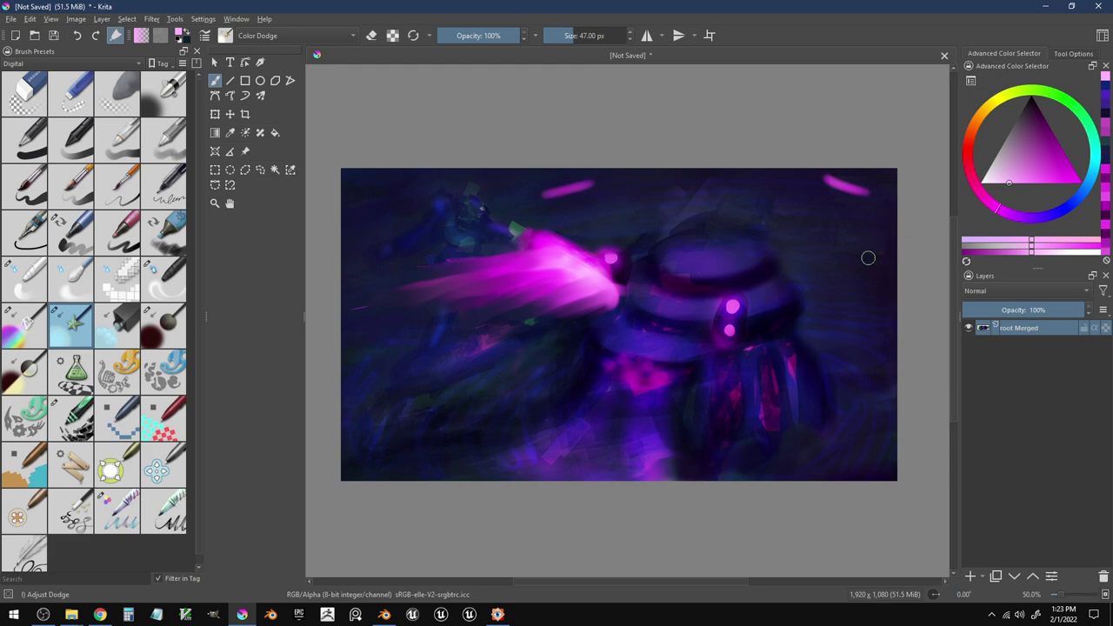
{"action": "key", "text": "ctrl+z"}
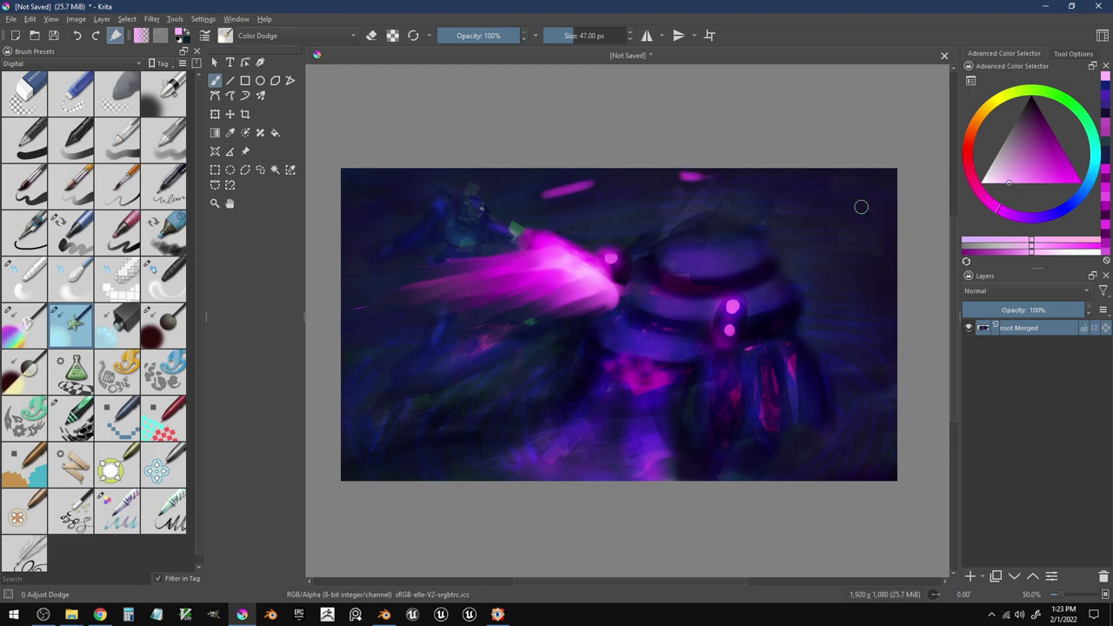
{"action": "key", "text": "ctrl+z"}
- Paint three short glowing magenta streaks: above the creature, near the upper corner beside it and left of the distant figure
{"action": "left_click_drag", "start_coordinate": [683, 175], "coordinate": [733, 174]}
{"action": "left_click_drag", "start_coordinate": [846, 180], "coordinate": [881, 200]}
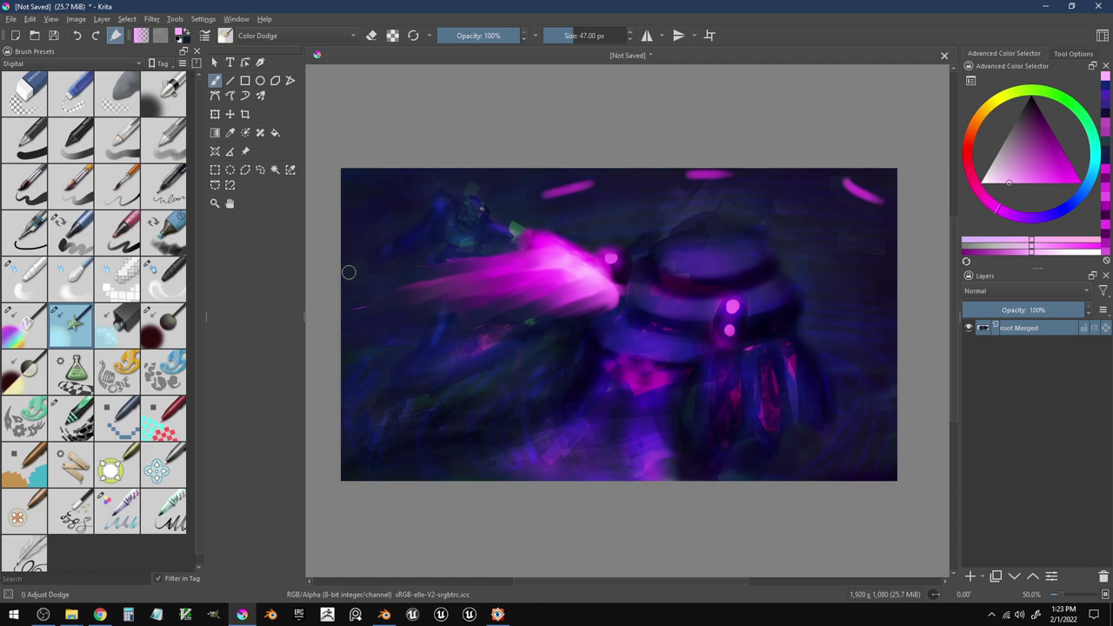
{"action": "left_click_drag", "start_coordinate": [351, 238], "coordinate": [398, 226]}
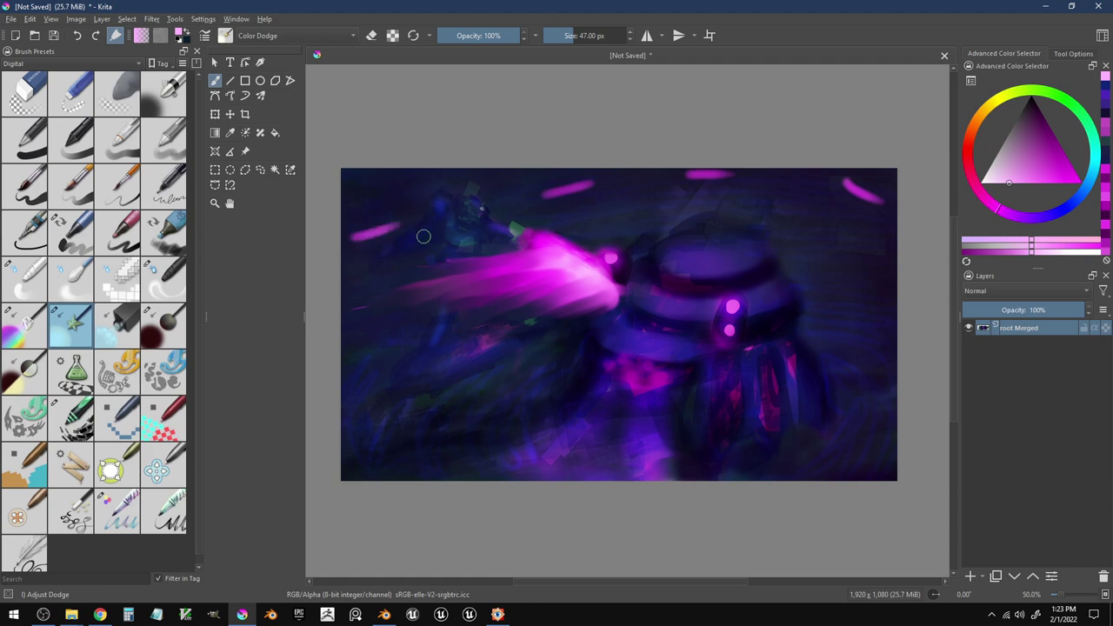
- Undo the short magenta streaks and repaint slimmer ones around the distant figure and near the canvas edge beside the creature
{"action": "key", "text": "ctrl+z"}
{"action": "key", "text": "ctrl+z"}
{"action": "key", "text": "ctrl+z"}
{"action": "key", "text": "ctrl+z"}
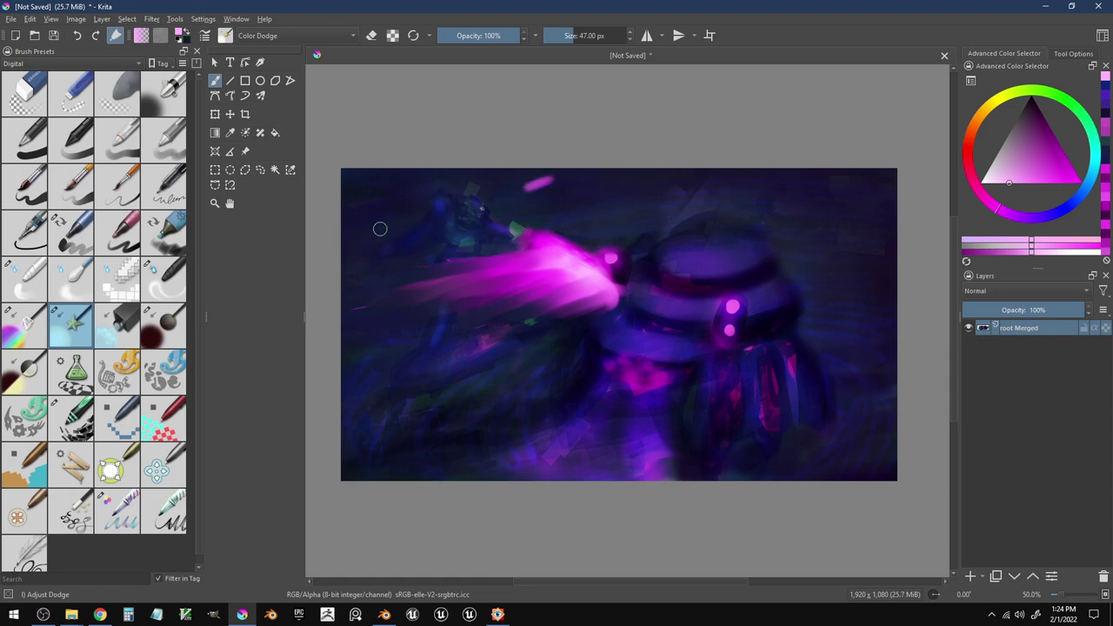
{"action": "key", "text": "ctrl+z"}
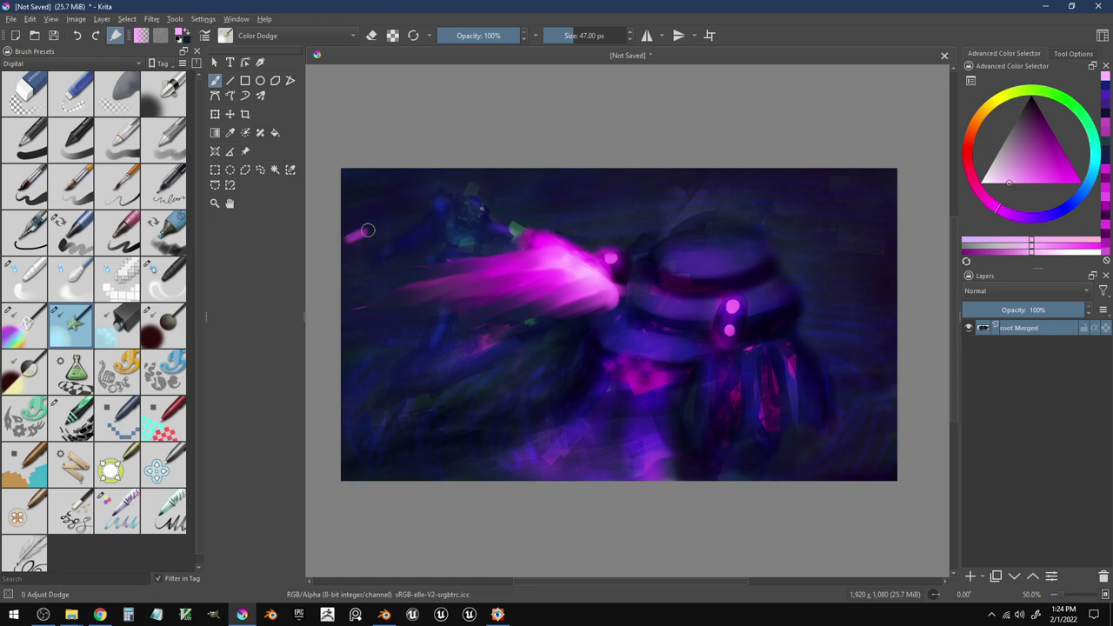
{"action": "left_click_drag", "start_coordinate": [367, 230], "coordinate": [391, 224]}
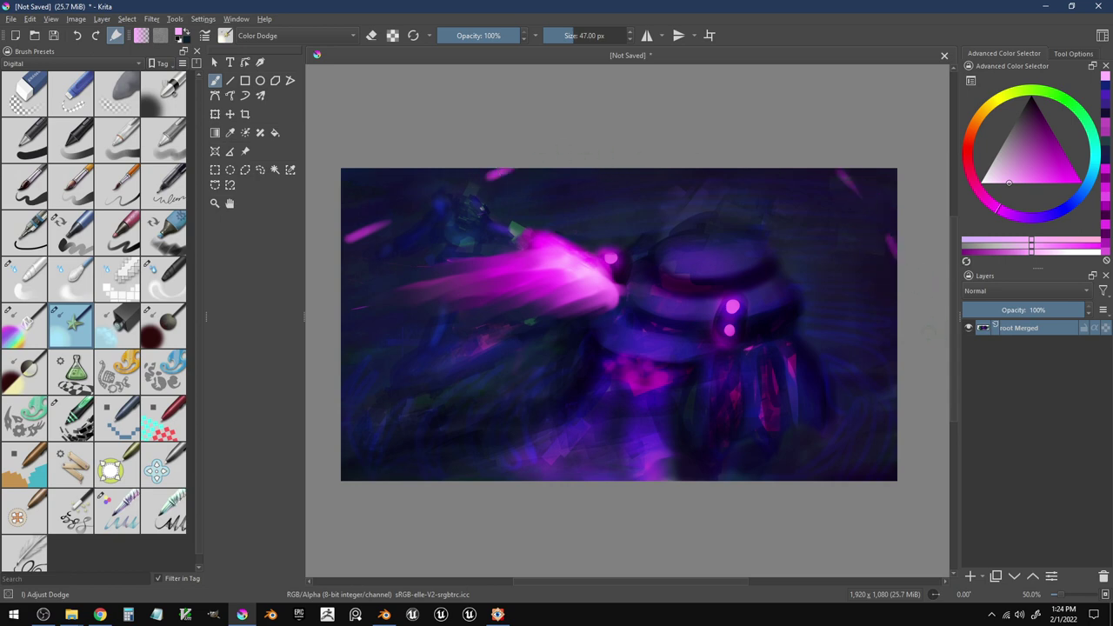
- Enlarge the brush to 320 px and add a soft magenta glow around the streaks beside the creature
{"action": "key", "text": "bracketright"}
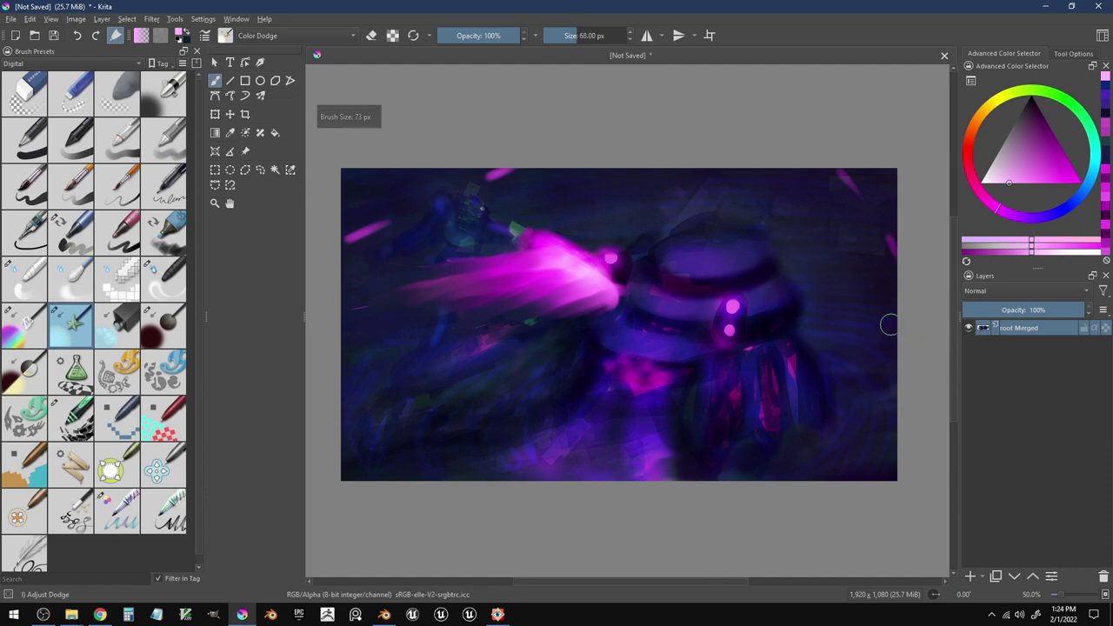
{"action": "key", "text": "bracketright"}
{"action": "key", "text": "bracketright"}
{"action": "key", "text": "bracketright"}
{"action": "key", "text": "bracketright"}
{"action": "key", "text": "bracketright"}
{"action": "key", "text": "bracketright"}
{"action": "key", "text": "bracketright"}
{"action": "key", "text": "bracketright"}
{"action": "key", "text": "bracketright"}
{"action": "key", "text": "bracketright"}
{"action": "key", "text": "bracketright"}
{"action": "key", "text": "bracketright"}
{"action": "key", "text": "bracketright"}
{"action": "key", "text": "bracketright"}
{"action": "key", "text": "bracketright"}
{"action": "key", "text": "bracketright"}
{"action": "key", "text": "bracketright"}
{"action": "key", "text": "bracketright"}
{"action": "key", "text": "bracketright"}
{"action": "key", "text": "bracketright"}
{"action": "left_click", "coordinate": [892, 240]}
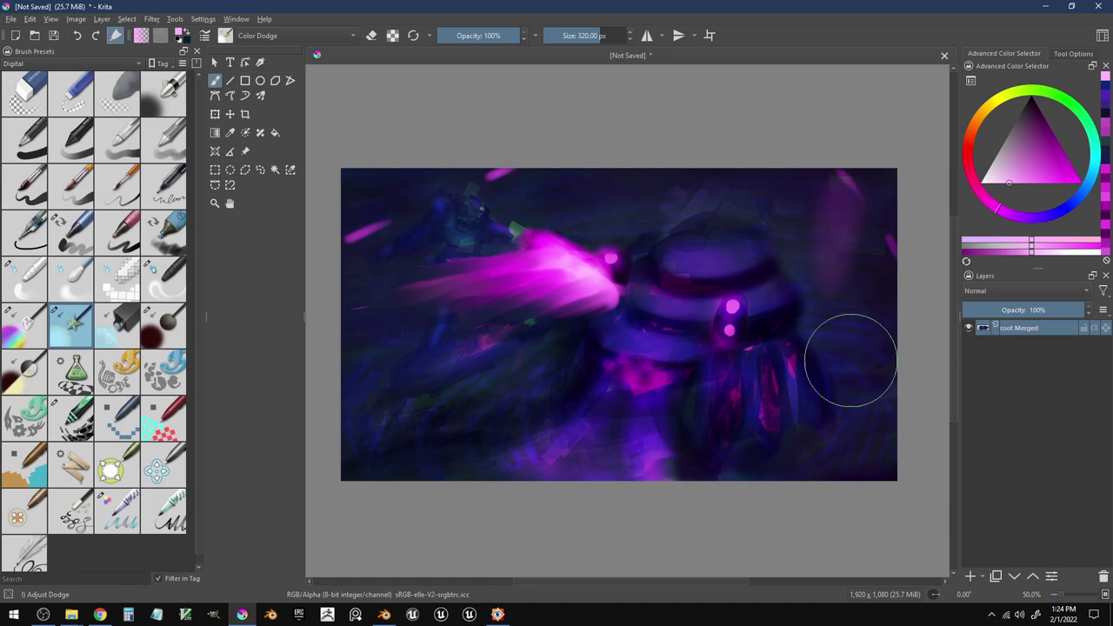
{"action": "left_click", "coordinate": [900, 260]}
{"action": "left_click", "coordinate": [851, 198]}
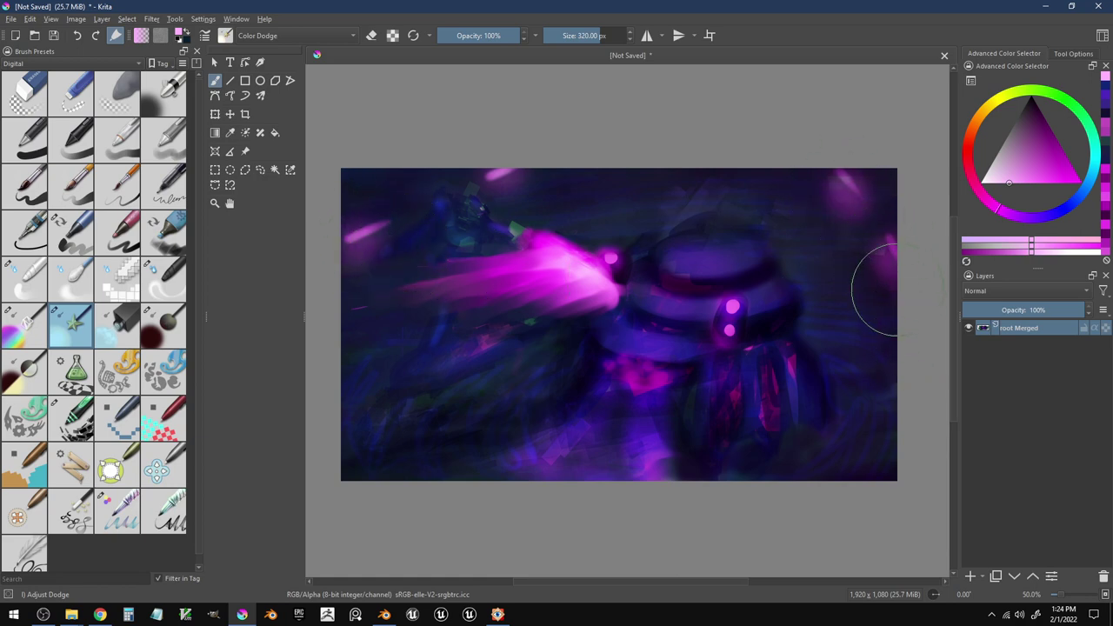
- Reduce the brush to 51 px and scatter small faint magenta and orange specks across the background
{"action": "key", "text": "bracketleft"}
{"action": "key", "text": "bracketleft"}
{"action": "key", "text": "bracketleft"}
{"action": "key", "text": "bracketleft"}
{"action": "key", "text": "bracketleft"}
{"action": "key", "text": "bracketleft"}
{"action": "key", "text": "bracketleft"}
{"action": "key", "text": "bracketleft"}
{"action": "key", "text": "bracketleft"}
{"action": "key", "text": "bracketleft"}
{"action": "key", "text": "bracketleft"}
{"action": "key", "text": "bracketleft"}
{"action": "key", "text": "bracketleft"}
{"action": "key", "text": "bracketleft"}
{"action": "key", "text": "bracketleft"}
{"action": "key", "text": "bracketleft"}
{"action": "key", "text": "bracketleft"}
{"action": "key", "text": "bracketleft"}
{"action": "key", "text": "bracketleft"}
{"action": "key", "text": "bracketleft"}
{"action": "key", "text": "bracketleft"}
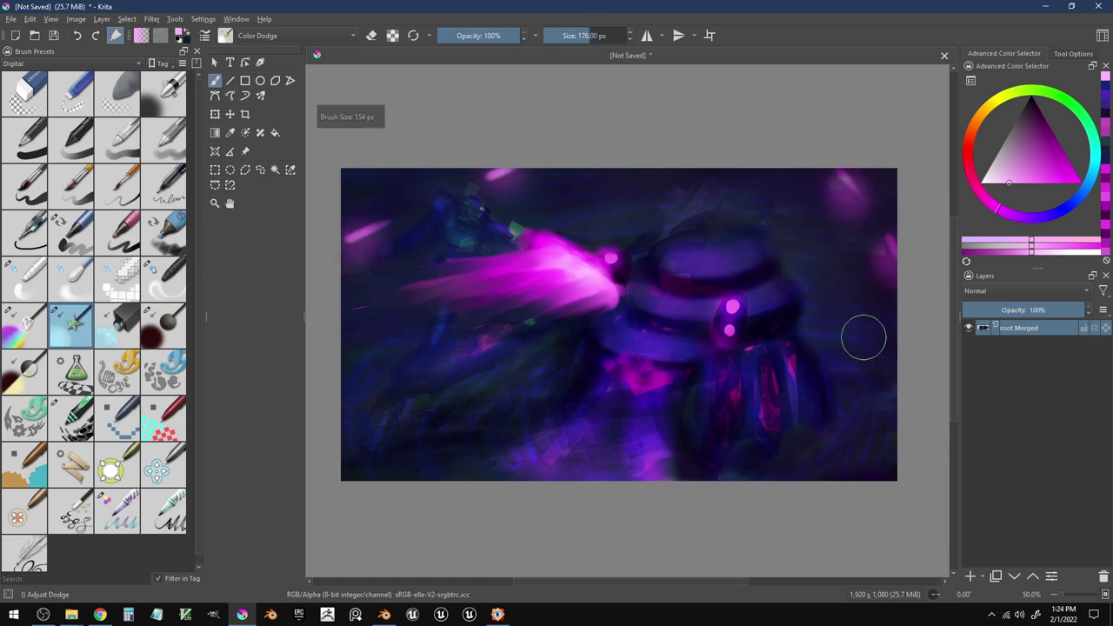
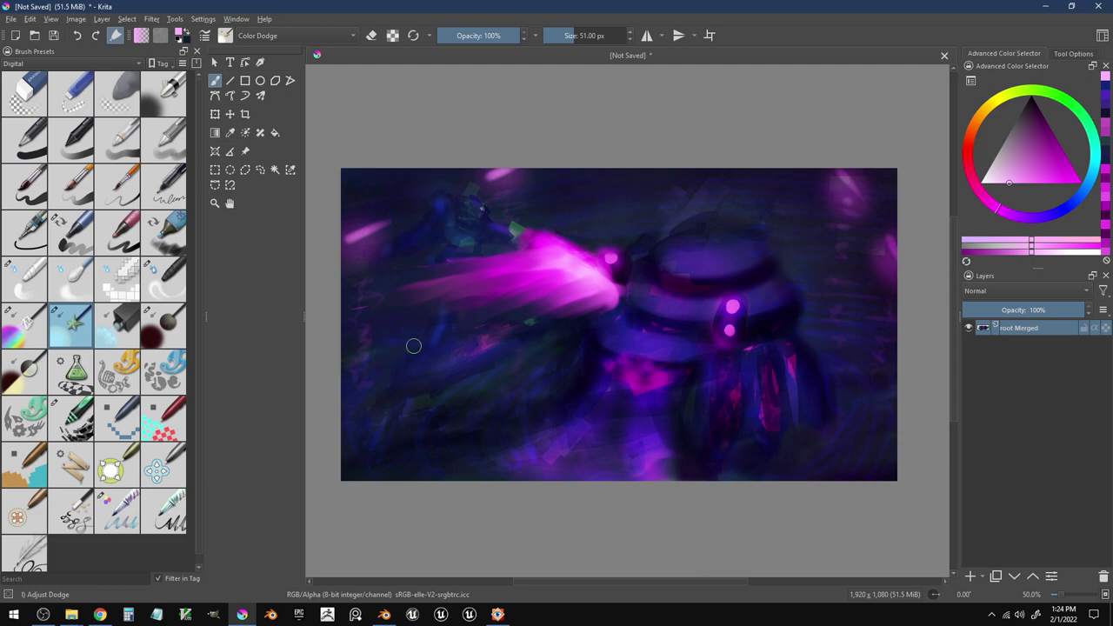
{"action": "left_click_drag", "start_coordinate": [351, 336], "coordinate": [388, 327]}
{"action": "left_click", "coordinate": [977, 116]}
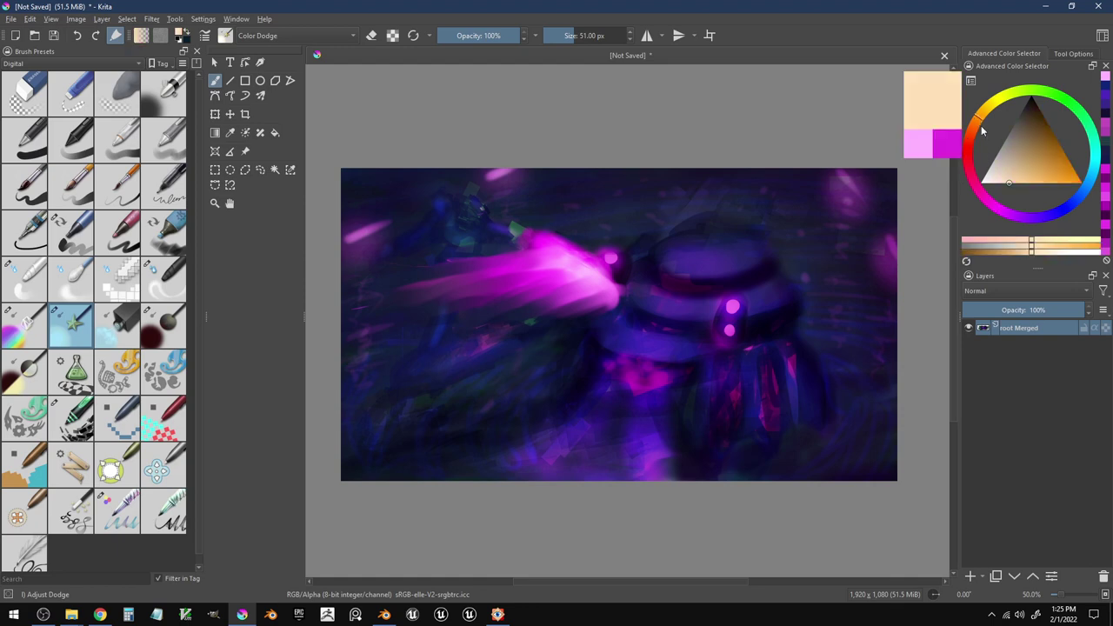
{"action": "left_click", "coordinate": [1047, 171]}
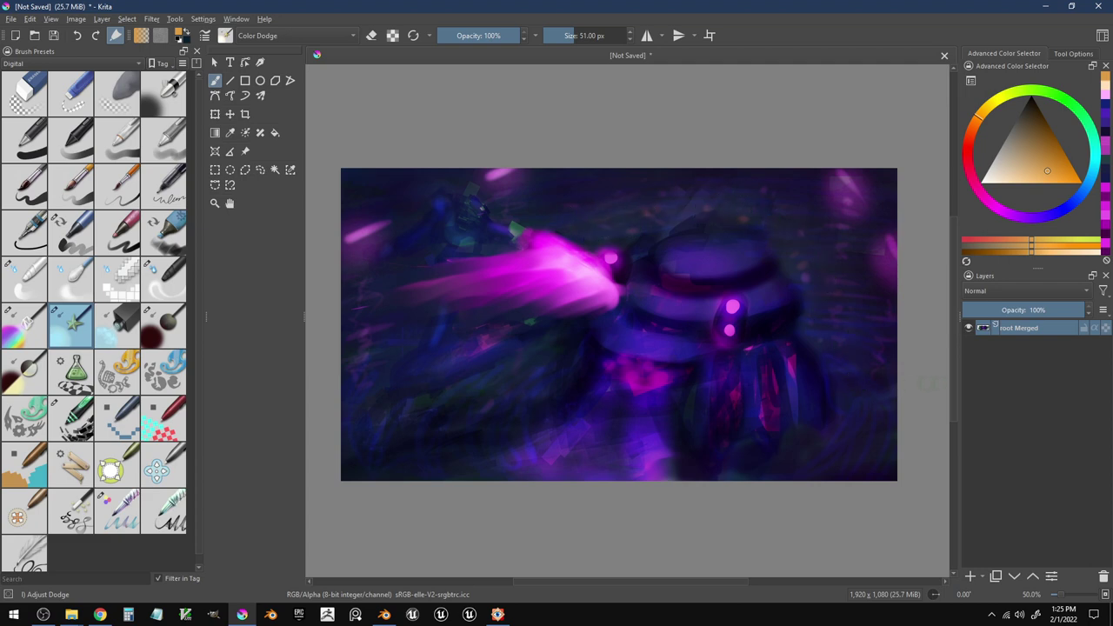
- Add a new paint layer and spread a muted orange Adjust Dodge haze over the background with a 365 px brush
{"action": "key", "text": "bracketright"}
{"action": "key", "text": "bracketright"}
{"action": "key", "text": "bracketright"}
{"action": "key", "text": "bracketright"}
{"action": "key", "text": "bracketright"}
{"action": "key", "text": "bracketright"}
{"action": "key", "text": "bracketright"}
{"action": "key", "text": "bracketright"}
{"action": "key", "text": "bracketright"}
{"action": "key", "text": "bracketright"}
{"action": "key", "text": "bracketright"}
{"action": "key", "text": "bracketright"}
{"action": "key", "text": "bracketright"}
{"action": "key", "text": "bracketright"}
{"action": "key", "text": "bracketright"}
{"action": "key", "text": "bracketright"}
{"action": "key", "text": "bracketright"}
{"action": "key", "text": "bracketright"}
{"action": "key", "text": "bracketright"}
{"action": "key", "text": "bracketright"}
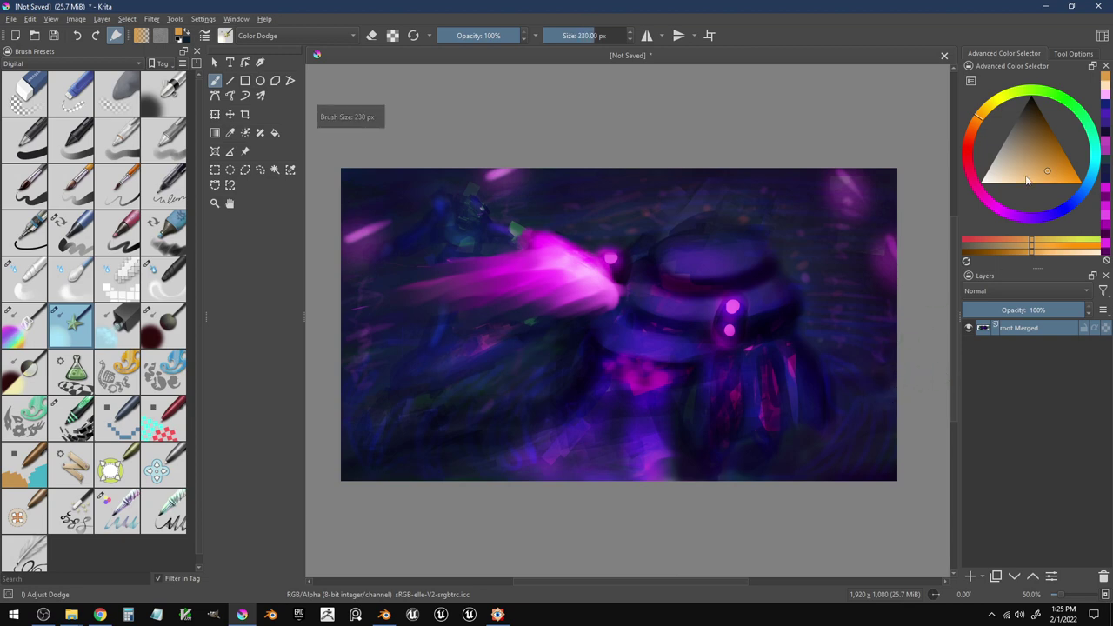
{"action": "left_click", "coordinate": [1033, 157]}
{"action": "key", "text": "bracketright"}
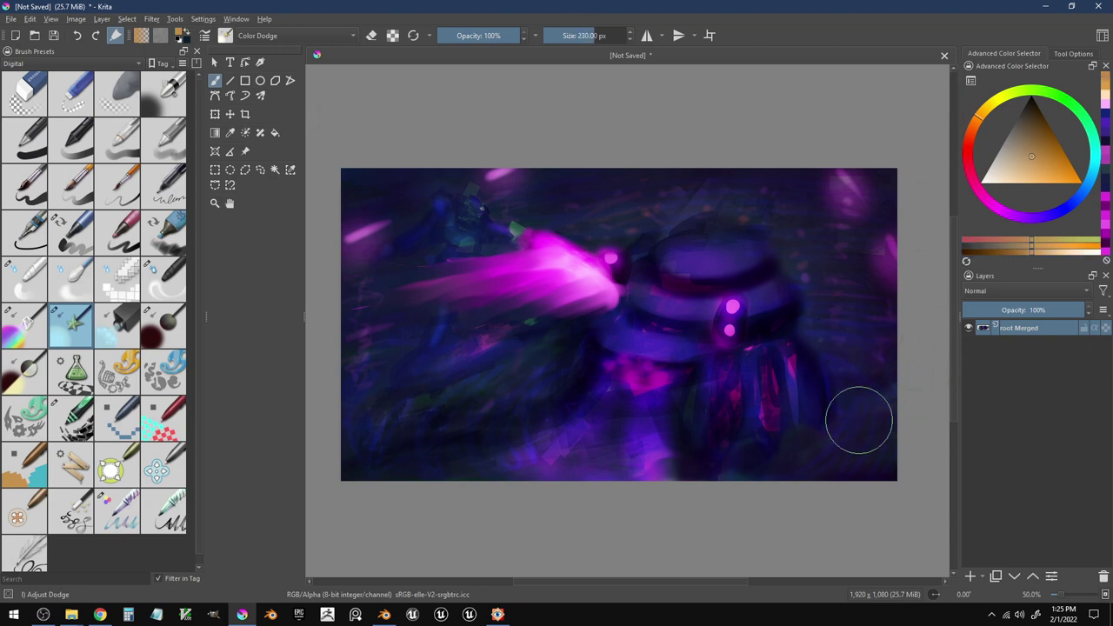
{"action": "left_click", "coordinate": [970, 576]}
{"action": "key", "text": "bracketright"}
{"action": "key", "text": "bracketright"}
{"action": "key", "text": "bracketright"}
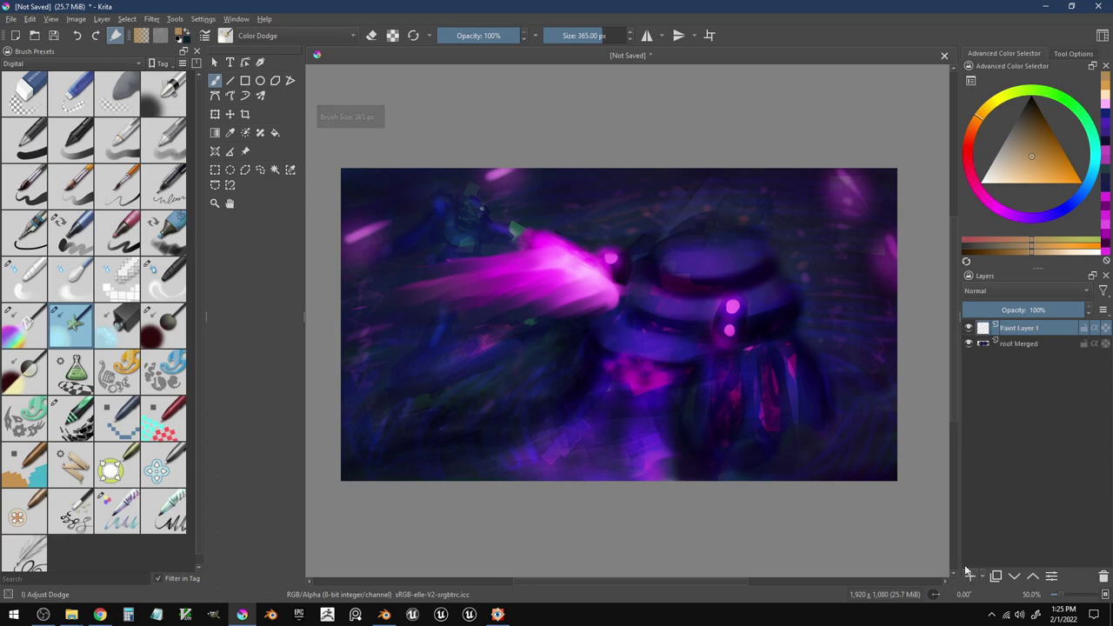
{"action": "mouse_move", "coordinate": [825, 430]}
{"action": "left_mouse_down"}
{"action": "mouse_move", "coordinate": [777, 463]}
{"action": "mouse_move", "coordinate": [847, 465]}
{"action": "mouse_move", "coordinate": [906, 425]}
{"action": "mouse_move", "coordinate": [893, 390]}
{"action": "mouse_move", "coordinate": [806, 342]}
{"action": "left_mouse_up"}
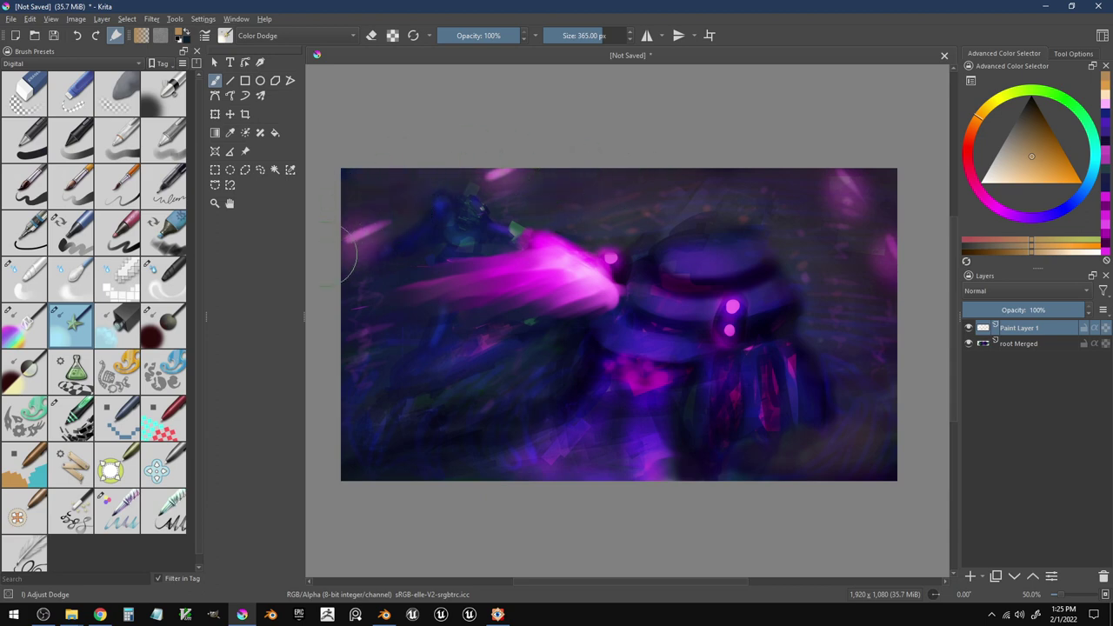
{"action": "mouse_move", "coordinate": [400, 264]}
{"action": "left_mouse_down"}
{"action": "mouse_move", "coordinate": [437, 256]}
{"action": "mouse_move", "coordinate": [339, 313]}
{"action": "mouse_move", "coordinate": [357, 303]}
{"action": "mouse_move", "coordinate": [396, 318]}
{"action": "mouse_move", "coordinate": [386, 343]}
{"action": "mouse_move", "coordinate": [525, 321]}
{"action": "mouse_move", "coordinate": [528, 357]}
{"action": "mouse_move", "coordinate": [470, 391]}
{"action": "mouse_move", "coordinate": [574, 360]}
{"action": "mouse_move", "coordinate": [513, 427]}
{"action": "mouse_move", "coordinate": [561, 406]}
{"action": "mouse_move", "coordinate": [645, 437]}
{"action": "mouse_move", "coordinate": [669, 430]}
{"action": "mouse_move", "coordinate": [668, 412]}
{"action": "mouse_move", "coordinate": [668, 478]}
{"action": "mouse_move", "coordinate": [798, 475]}
{"action": "mouse_move", "coordinate": [827, 469]}
{"action": "mouse_move", "coordinate": [724, 457]}
{"action": "mouse_move", "coordinate": [749, 469]}
{"action": "mouse_move", "coordinate": [851, 449]}
{"action": "mouse_move", "coordinate": [838, 466]}
{"action": "mouse_move", "coordinate": [636, 486]}
{"action": "mouse_move", "coordinate": [585, 478]}
{"action": "mouse_move", "coordinate": [629, 460]}
{"action": "mouse_move", "coordinate": [555, 477]}
{"action": "mouse_move", "coordinate": [653, 437]}
{"action": "mouse_move", "coordinate": [625, 468]}
{"action": "mouse_move", "coordinate": [659, 432]}
{"action": "mouse_move", "coordinate": [598, 427]}
{"action": "mouse_move", "coordinate": [531, 464]}
{"action": "mouse_move", "coordinate": [444, 474]}
{"action": "mouse_move", "coordinate": [504, 434]}
{"action": "mouse_move", "coordinate": [430, 439]}
{"action": "mouse_move", "coordinate": [321, 472]}
{"action": "mouse_move", "coordinate": [481, 426]}
{"action": "mouse_move", "coordinate": [421, 415]}
{"action": "mouse_move", "coordinate": [471, 463]}
{"action": "mouse_move", "coordinate": [559, 358]}
{"action": "mouse_move", "coordinate": [474, 408]}
{"action": "mouse_move", "coordinate": [328, 428]}
{"action": "mouse_move", "coordinate": [361, 351]}
{"action": "mouse_move", "coordinate": [396, 332]}
{"action": "mouse_move", "coordinate": [355, 341]}
{"action": "mouse_move", "coordinate": [354, 276]}
{"action": "mouse_move", "coordinate": [321, 276]}
{"action": "mouse_move", "coordinate": [343, 244]}
{"action": "mouse_move", "coordinate": [336, 183]}
{"action": "mouse_move", "coordinate": [378, 171]}
{"action": "mouse_move", "coordinate": [377, 196]}
{"action": "mouse_move", "coordinate": [441, 179]}
{"action": "mouse_move", "coordinate": [358, 243]}
{"action": "mouse_move", "coordinate": [478, 174]}
{"action": "mouse_move", "coordinate": [381, 237]}
{"action": "mouse_move", "coordinate": [407, 237]}
{"action": "mouse_move", "coordinate": [503, 160]}
{"action": "mouse_move", "coordinate": [472, 213]}
{"action": "mouse_move", "coordinate": [435, 235]}
{"action": "mouse_move", "coordinate": [702, 201]}
{"action": "mouse_move", "coordinate": [652, 191]}
{"action": "mouse_move", "coordinate": [765, 192]}
{"action": "mouse_move", "coordinate": [621, 219]}
{"action": "mouse_move", "coordinate": [809, 207]}
{"action": "mouse_move", "coordinate": [818, 241]}
{"action": "mouse_move", "coordinate": [879, 204]}
{"action": "mouse_move", "coordinate": [742, 182]}
{"action": "mouse_move", "coordinate": [478, 187]}
{"action": "mouse_move", "coordinate": [717, 159]}
{"action": "left_mouse_up"}
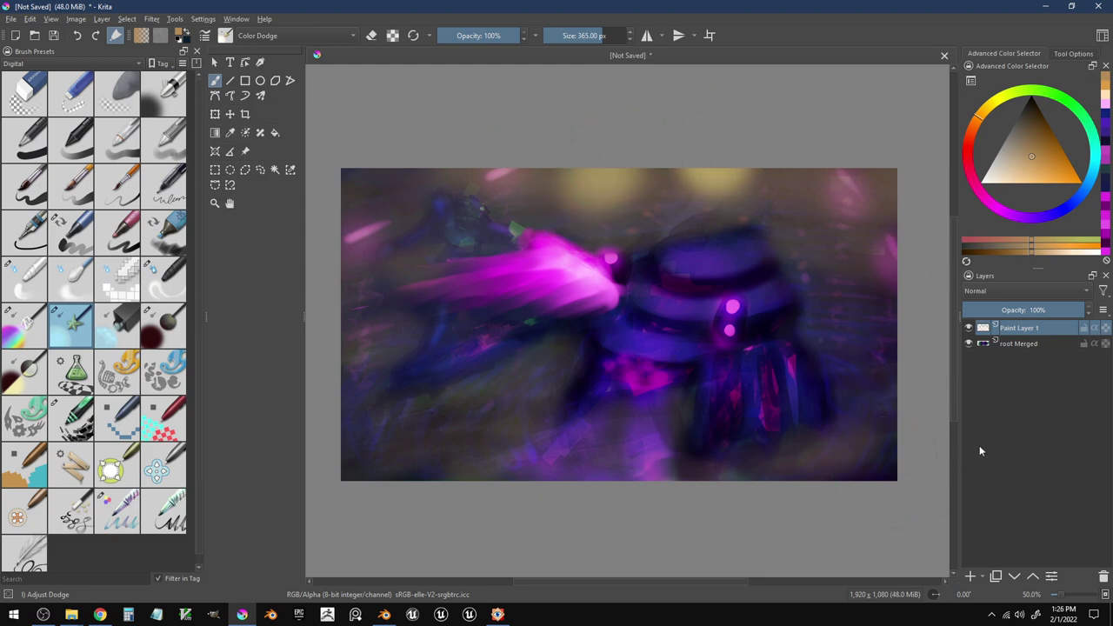
- Try an orange stroke in the lower corner beside the creature, undo it and choose a deeper red-orange
{"action": "mouse_move", "coordinate": [892, 474]}
{"action": "left_mouse_down"}
{"action": "mouse_move", "coordinate": [898, 487]}
{"action": "mouse_move", "coordinate": [751, 513]}
{"action": "mouse_move", "coordinate": [944, 465]}
{"action": "left_mouse_up"}
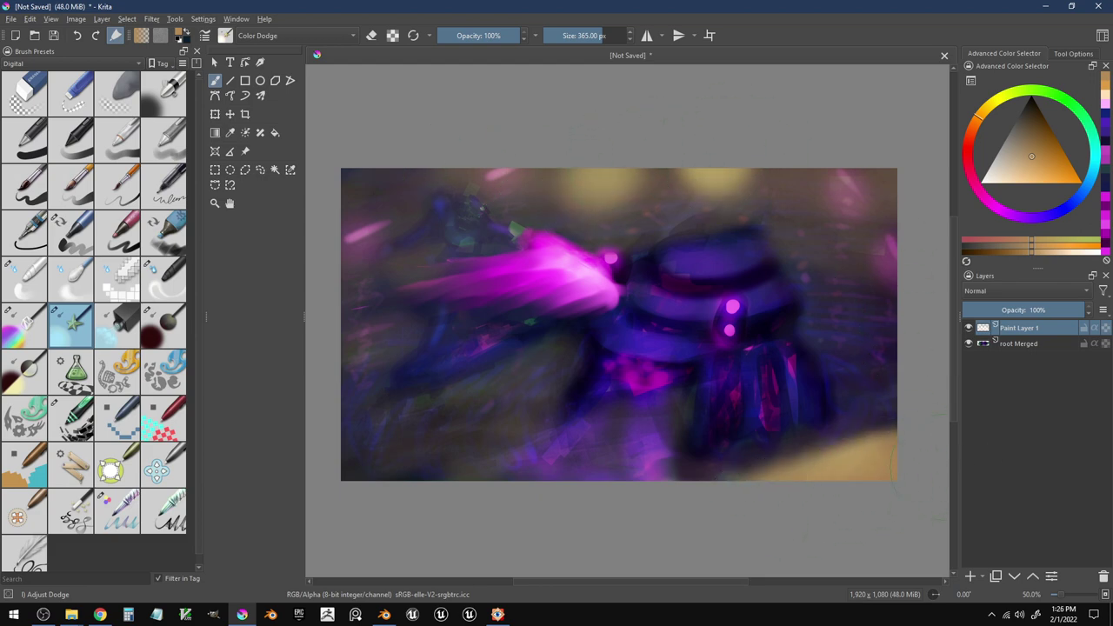
{"action": "key", "text": "ctrl+z"}
{"action": "left_click", "coordinate": [970, 134]}
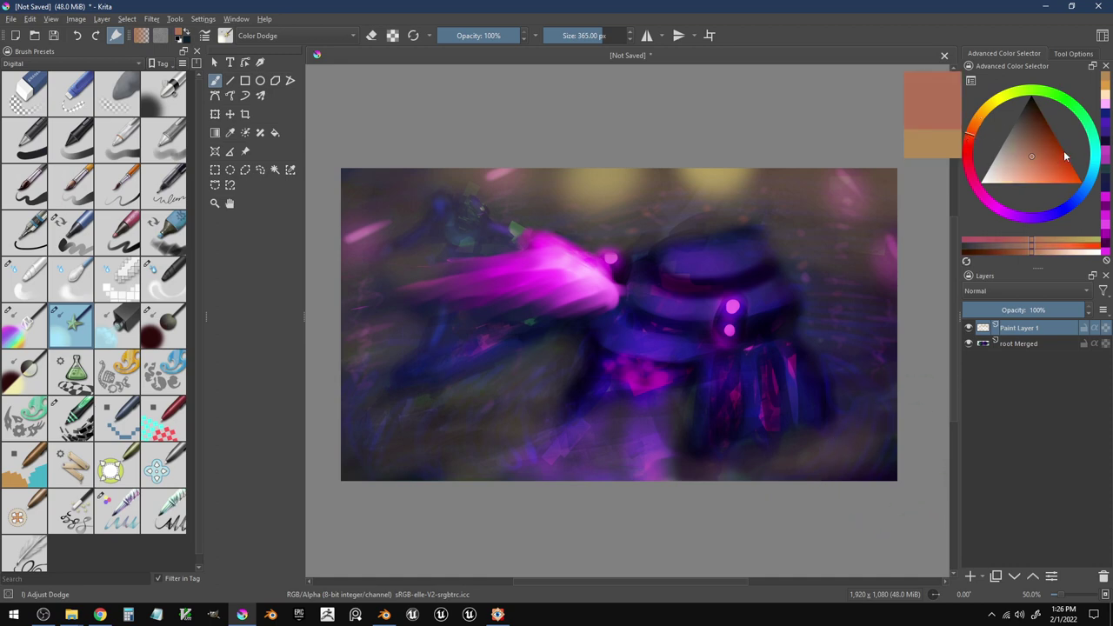
{"action": "left_click", "coordinate": [1062, 148]}
{"action": "mouse_move", "coordinate": [888, 479]}
{"action": "left_mouse_down"}
{"action": "mouse_move", "coordinate": [837, 487]}
{"action": "mouse_move", "coordinate": [772, 524]}
{"action": "mouse_move", "coordinate": [896, 501]}
{"action": "mouse_move", "coordinate": [656, 514]}
{"action": "left_mouse_up"}
{"action": "mouse_move", "coordinate": [727, 502]}
{"action": "left_mouse_down"}
{"action": "mouse_move", "coordinate": [882, 410]}
{"action": "mouse_move", "coordinate": [882, 435]}
{"action": "mouse_move", "coordinate": [890, 398]}
{"action": "mouse_move", "coordinate": [887, 418]}
{"action": "left_mouse_up"}
{"action": "mouse_move", "coordinate": [530, 481]}
{"action": "left_mouse_down"}
{"action": "mouse_move", "coordinate": [382, 423]}
{"action": "mouse_move", "coordinate": [342, 450]}
{"action": "mouse_move", "coordinate": [433, 484]}
{"action": "mouse_move", "coordinate": [348, 413]}
{"action": "mouse_move", "coordinate": [338, 326]}
{"action": "left_mouse_up"}
{"action": "mouse_move", "coordinate": [583, 143]}
{"action": "left_mouse_down"}
{"action": "mouse_move", "coordinate": [607, 161]}
{"action": "mouse_move", "coordinate": [735, 162]}
{"action": "mouse_move", "coordinate": [755, 152]}
{"action": "mouse_move", "coordinate": [887, 192]}
{"action": "mouse_move", "coordinate": [825, 186]}
{"action": "mouse_move", "coordinate": [892, 204]}
{"action": "mouse_move", "coordinate": [909, 159]}
{"action": "left_mouse_up"}
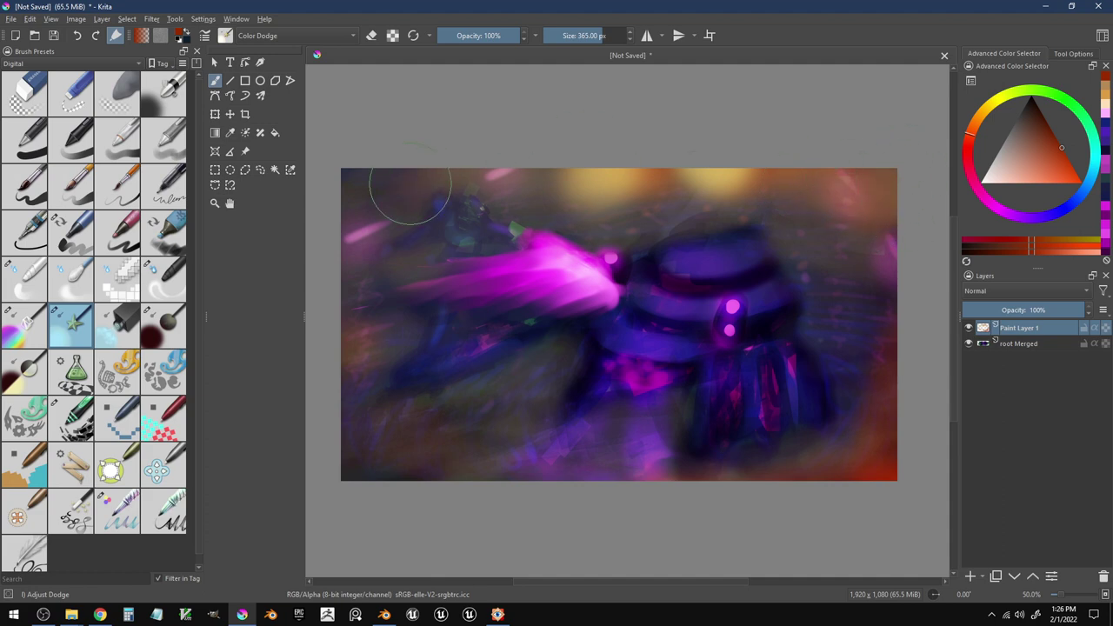
{"action": "left_click_drag", "start_coordinate": [403, 177], "coordinate": [300, 180]}
{"action": "key", "text": "ctrl+z"}
{"action": "key", "text": "ctrl+z"}
{"action": "key", "text": "ctrl+z"}
{"action": "key", "text": "ctrl+z"}
- Paint a subtle red-orange glow in the lower corner beside the creature and along the upper background
{"action": "mouse_move", "coordinate": [849, 496]}
{"action": "left_mouse_down"}
{"action": "mouse_move", "coordinate": [858, 460]}
{"action": "mouse_move", "coordinate": [808, 460]}
{"action": "left_mouse_up"}
{"action": "left_click_drag", "start_coordinate": [504, 470], "coordinate": [364, 518]}
{"action": "key", "text": "ctrl+z"}
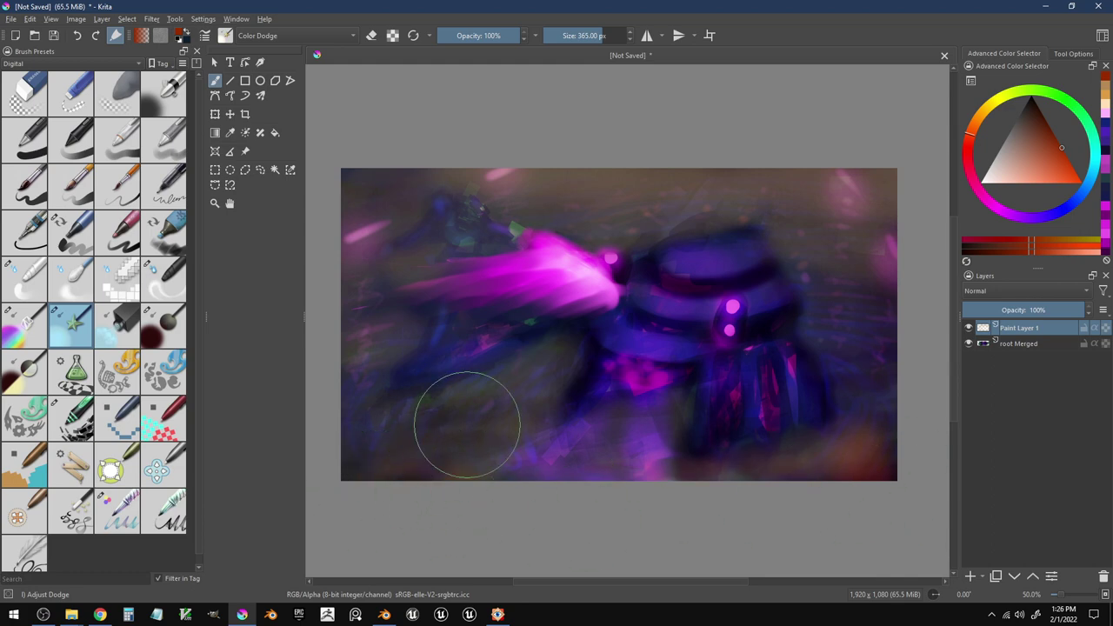
{"action": "mouse_move", "coordinate": [904, 205]}
{"action": "left_mouse_down"}
{"action": "mouse_move", "coordinate": [874, 230]}
{"action": "mouse_move", "coordinate": [770, 183]}
{"action": "mouse_move", "coordinate": [588, 170]}
{"action": "left_mouse_up"}
{"action": "mouse_move", "coordinate": [405, 205]}
{"action": "left_mouse_down"}
{"action": "mouse_move", "coordinate": [379, 172]}
{"action": "mouse_move", "coordinate": [417, 171]}
{"action": "left_mouse_up"}
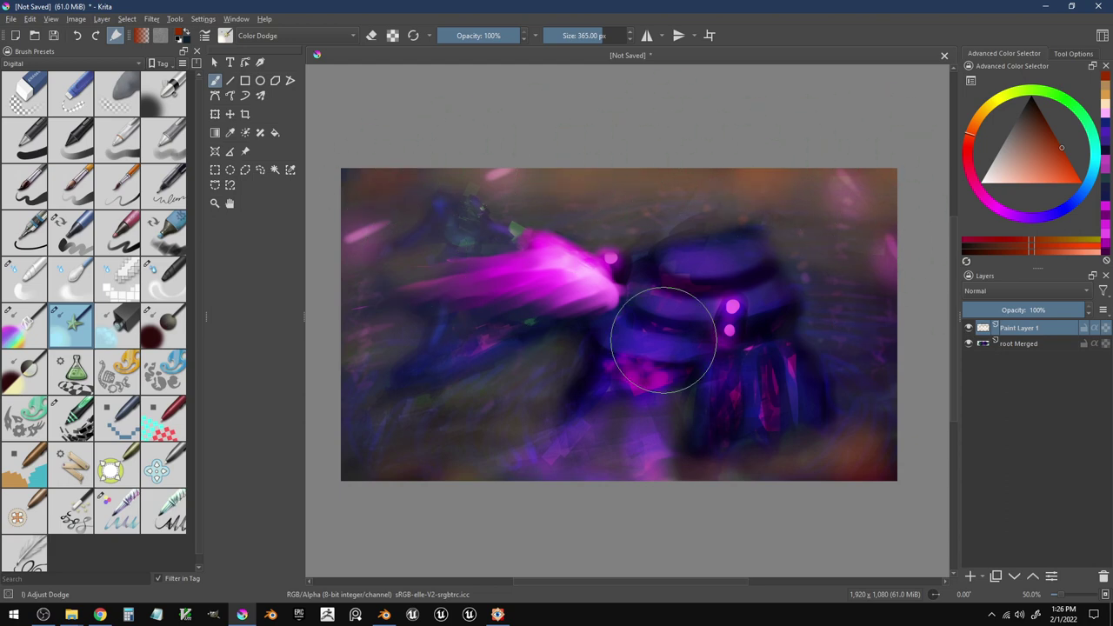
- Reduce the brush to 68 px and paint a glowing red-orange streak in the lower area below the magenta beam
{"action": "key", "text": "bracketleft"}
{"action": "key", "text": "bracketleft"}
{"action": "key", "text": "bracketleft"}
{"action": "key", "text": "bracketleft"}
{"action": "key", "text": "bracketleft"}
{"action": "key", "text": "bracketleft"}
{"action": "key", "text": "bracketleft"}
{"action": "key", "text": "bracketleft"}
{"action": "key", "text": "bracketleft"}
{"action": "key", "text": "bracketleft"}
{"action": "key", "text": "bracketleft"}
{"action": "key", "text": "bracketleft"}
{"action": "key", "text": "bracketleft"}
{"action": "key", "text": "bracketleft"}
{"action": "key", "text": "bracketleft"}
{"action": "key", "text": "bracketleft"}
{"action": "key", "text": "bracketleft"}
{"action": "key", "text": "bracketleft"}
{"action": "key", "text": "bracketleft"}
{"action": "key", "text": "bracketleft"}
{"action": "key", "text": "bracketleft"}
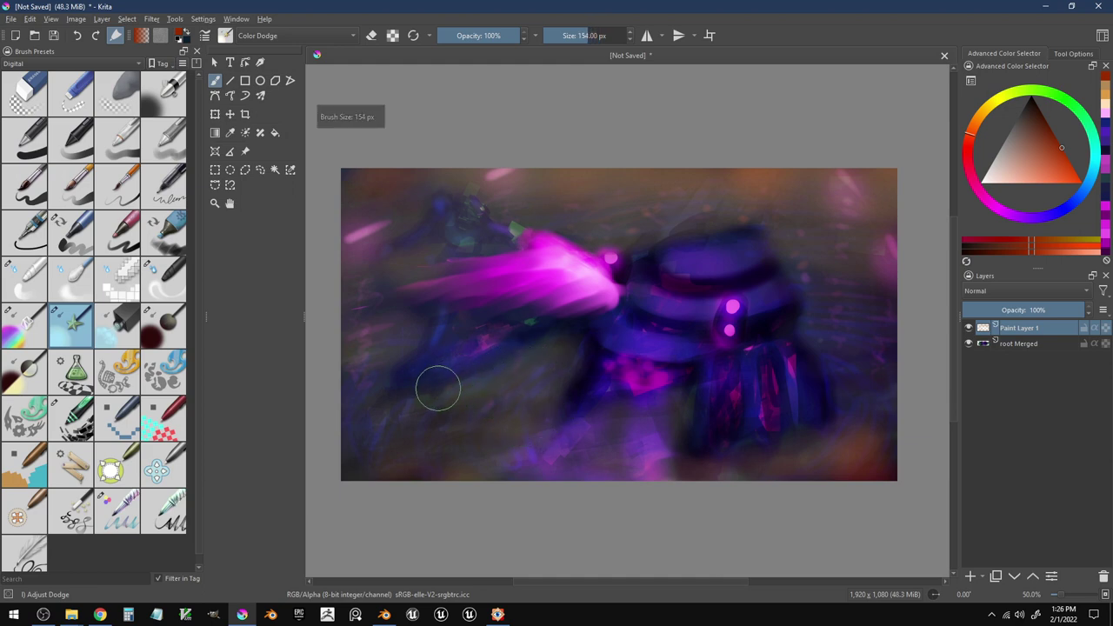
{"action": "mouse_move", "coordinate": [374, 407]}
{"action": "left_mouse_down"}
{"action": "mouse_move", "coordinate": [350, 424]}
{"action": "mouse_move", "coordinate": [406, 398]}
{"action": "left_mouse_up"}
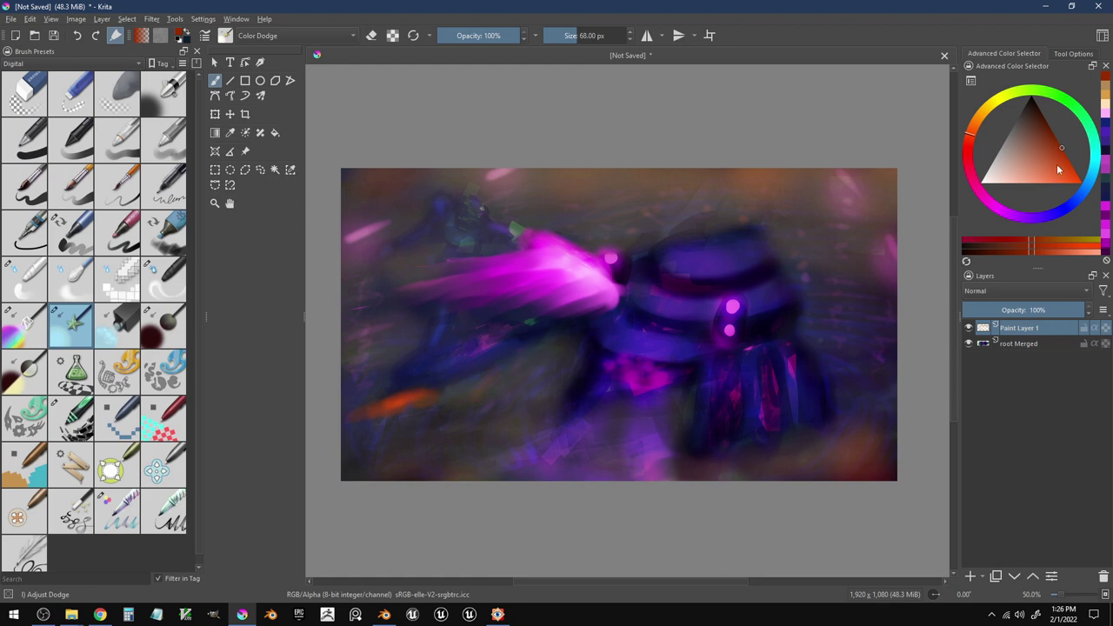
- Switch to teal and paint two glowing streaks between the orange streak and the creature
{"action": "left_click", "coordinate": [1093, 164]}
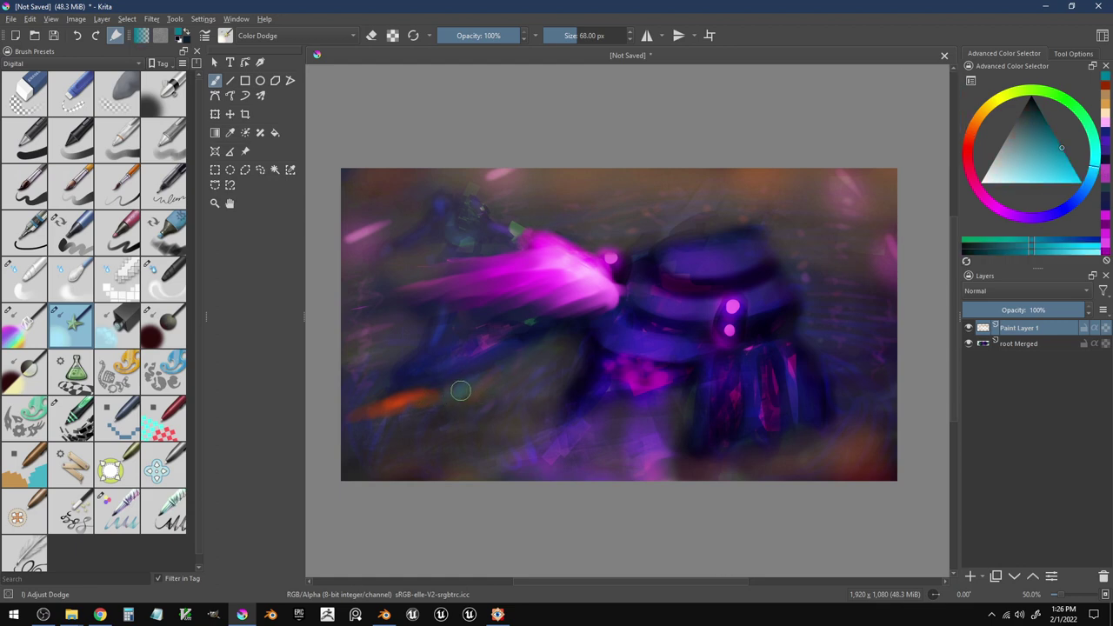
{"action": "left_click_drag", "start_coordinate": [461, 390], "coordinate": [546, 346]}
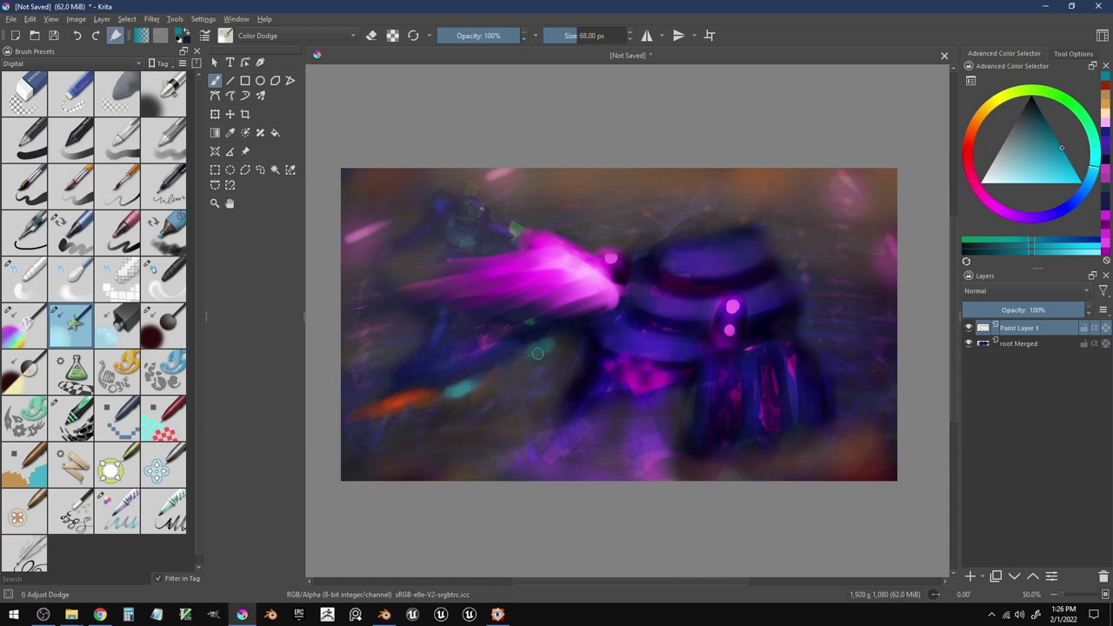
{"action": "left_click_drag", "start_coordinate": [513, 381], "coordinate": [533, 353]}
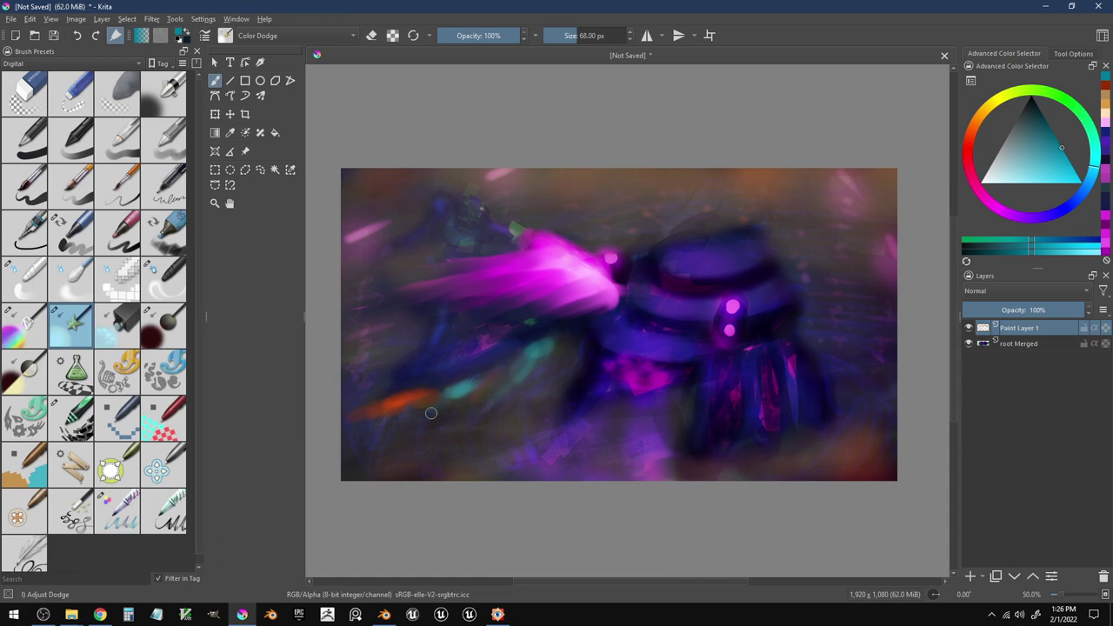
{"action": "mouse_move", "coordinate": [456, 397]}
{"action": "left_mouse_down"}
{"action": "mouse_move", "coordinate": [434, 420]}
{"action": "mouse_move", "coordinate": [454, 402]}
{"action": "mouse_move", "coordinate": [447, 409]}
{"action": "left_mouse_up"}
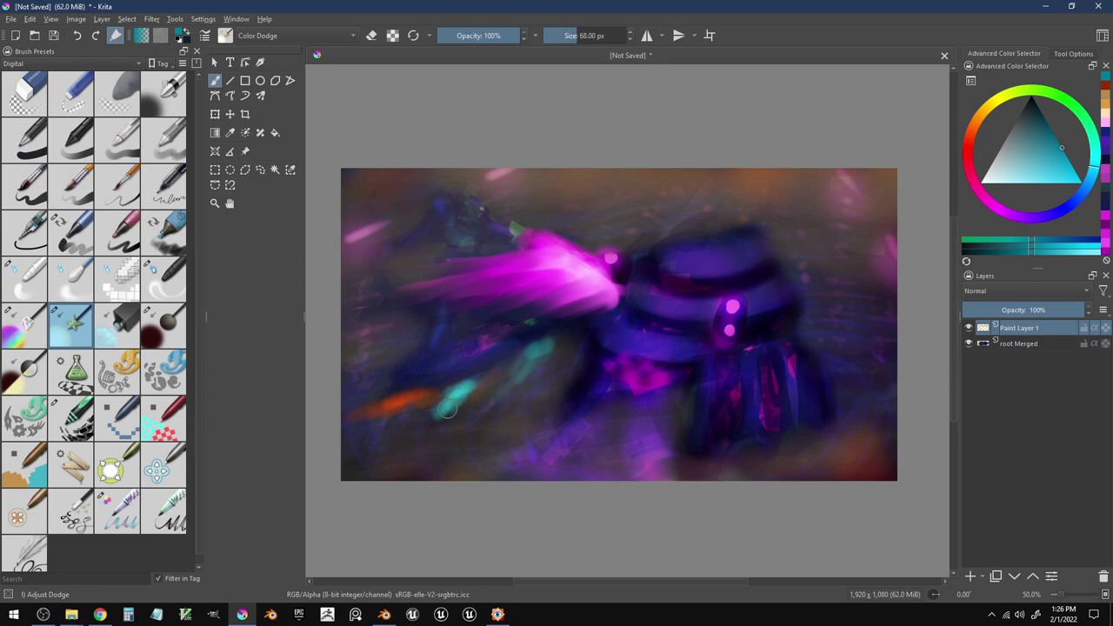
{"action": "mouse_move", "coordinate": [541, 350]}
{"action": "left_mouse_down"}
{"action": "mouse_move", "coordinate": [518, 380]}
{"action": "mouse_move", "coordinate": [539, 348]}
{"action": "mouse_move", "coordinate": [532, 356]}
{"action": "left_mouse_up"}
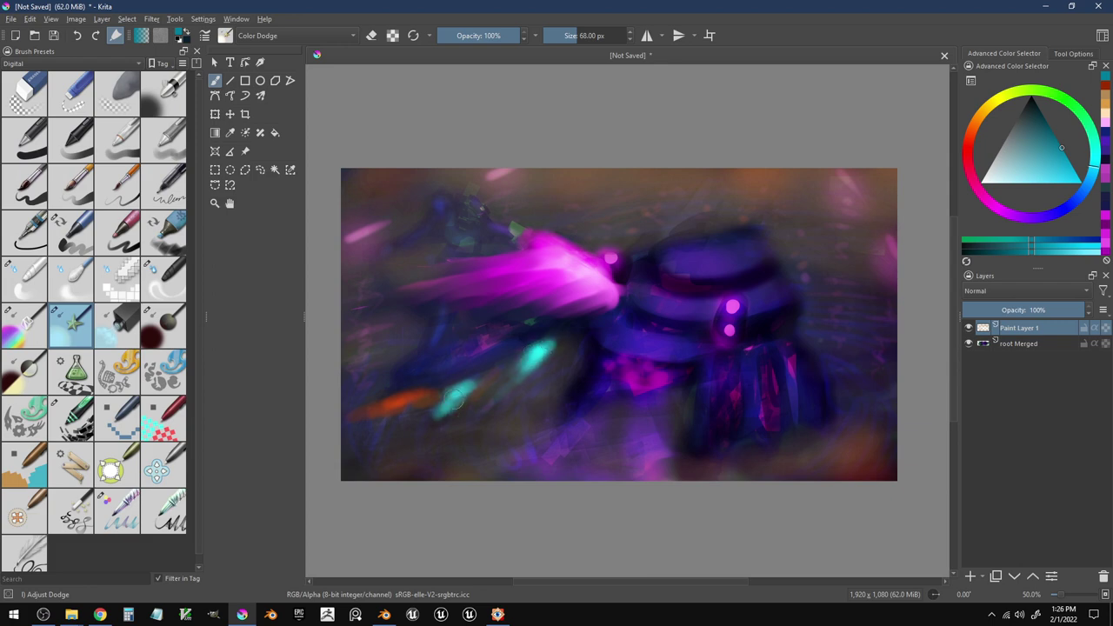
- Choose a deep blue, test it on the teal streaks and undo the recent strokes
{"action": "left_click", "coordinate": [1050, 146]}
{"action": "left_click", "coordinate": [1078, 202]}
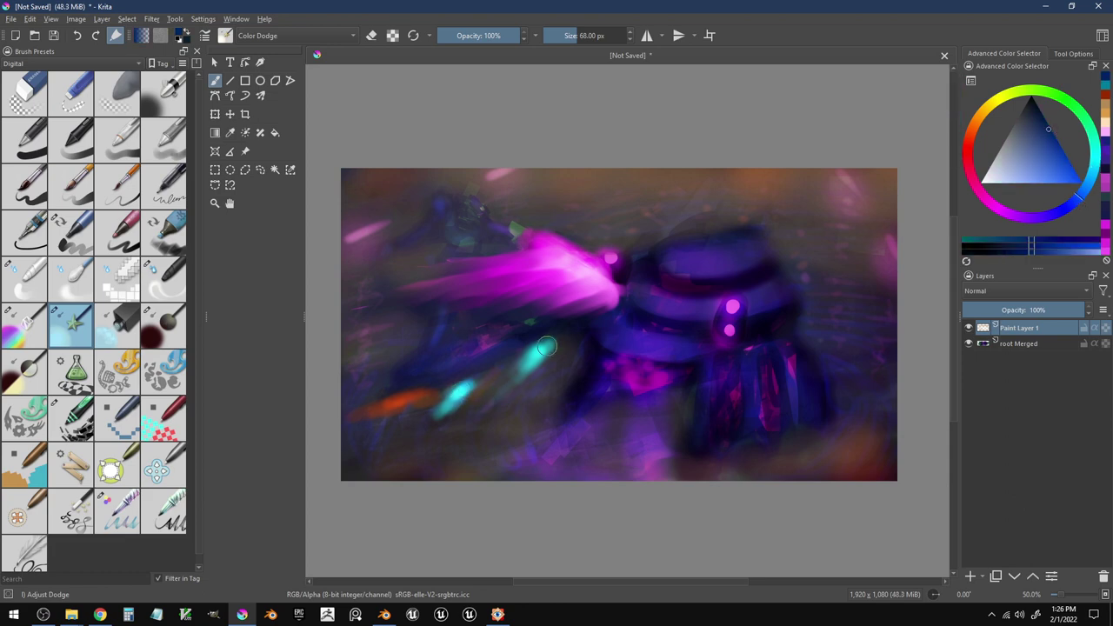
{"action": "left_click_drag", "start_coordinate": [540, 351], "coordinate": [508, 381]}
{"action": "key", "text": "ctrl+z"}
{"action": "key", "text": "ctrl+z"}
{"action": "key", "text": "ctrl+z"}
{"action": "key", "text": "ctrl+z"}
{"action": "key", "text": "ctrl+z"}
{"action": "key", "text": "ctrl+z"}
{"action": "key", "text": "ctrl+z"}
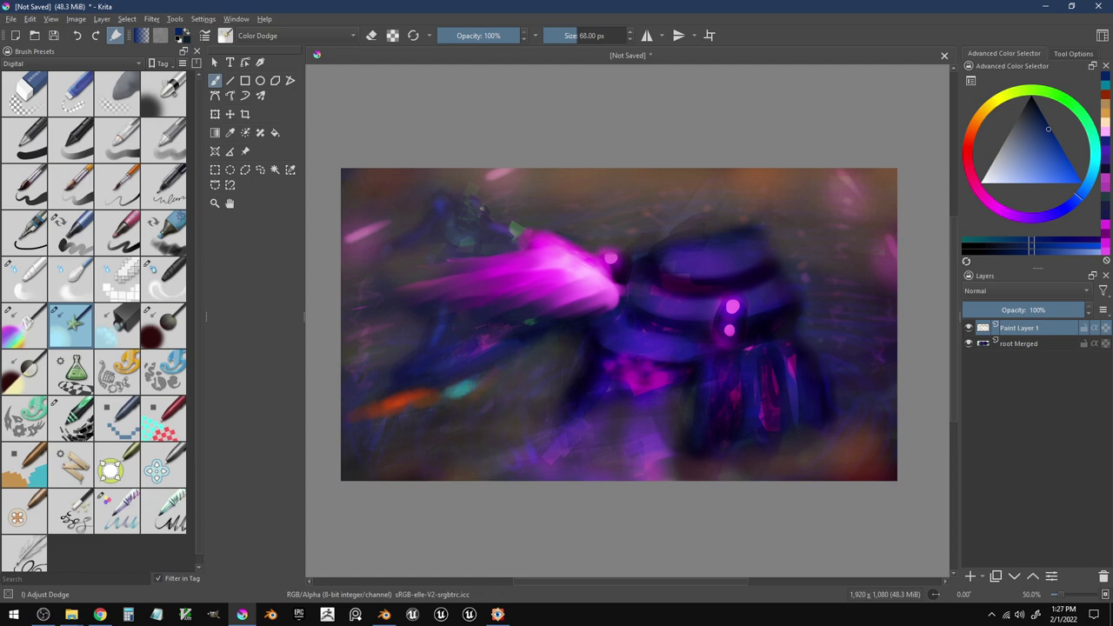
- Paint two glowing blue streaks with bright cores between the orange streak and the creature, then sample a dark blue
{"action": "mouse_move", "coordinate": [466, 381]}
{"action": "left_mouse_down"}
{"action": "mouse_move", "coordinate": [447, 405]}
{"action": "mouse_move", "coordinate": [466, 384]}
{"action": "left_mouse_up"}
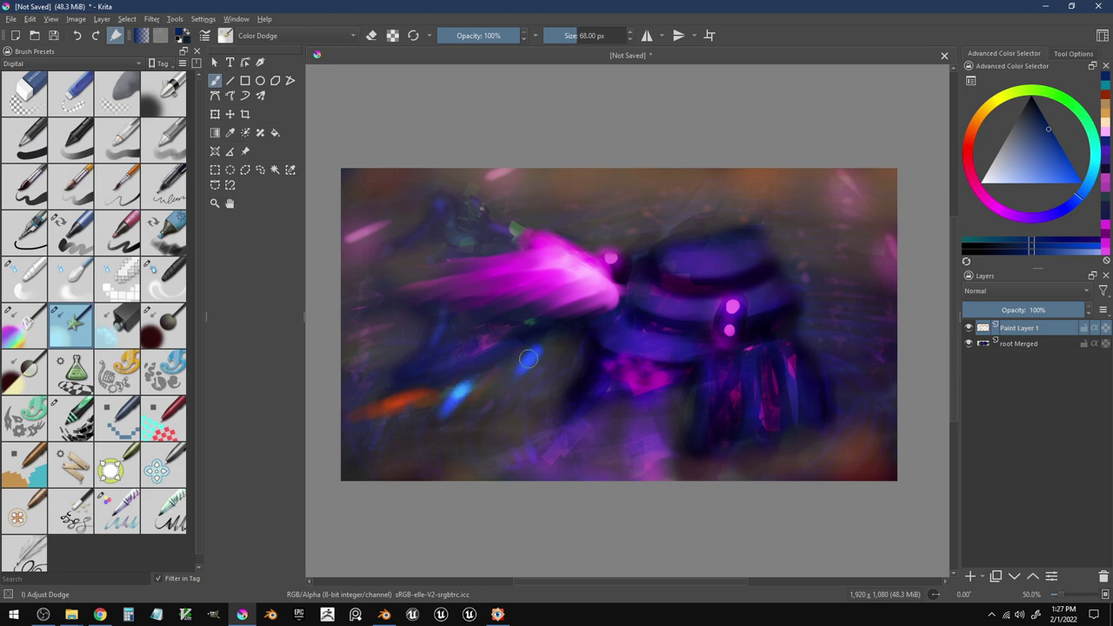
{"action": "mouse_move", "coordinate": [522, 370]}
{"action": "left_mouse_down"}
{"action": "mouse_move", "coordinate": [496, 414]}
{"action": "mouse_move", "coordinate": [526, 360]}
{"action": "left_mouse_up"}
{"action": "left_click", "coordinate": [524, 364], "text": "ctrl"}
{"action": "key", "text": "ctrl+z"}
{"action": "mouse_move", "coordinate": [457, 393]}
{"action": "left_mouse_down"}
{"action": "mouse_move", "coordinate": [436, 420]}
{"action": "mouse_move", "coordinate": [468, 404]}
{"action": "left_mouse_up"}
{"action": "key", "text": "ctrl+z"}
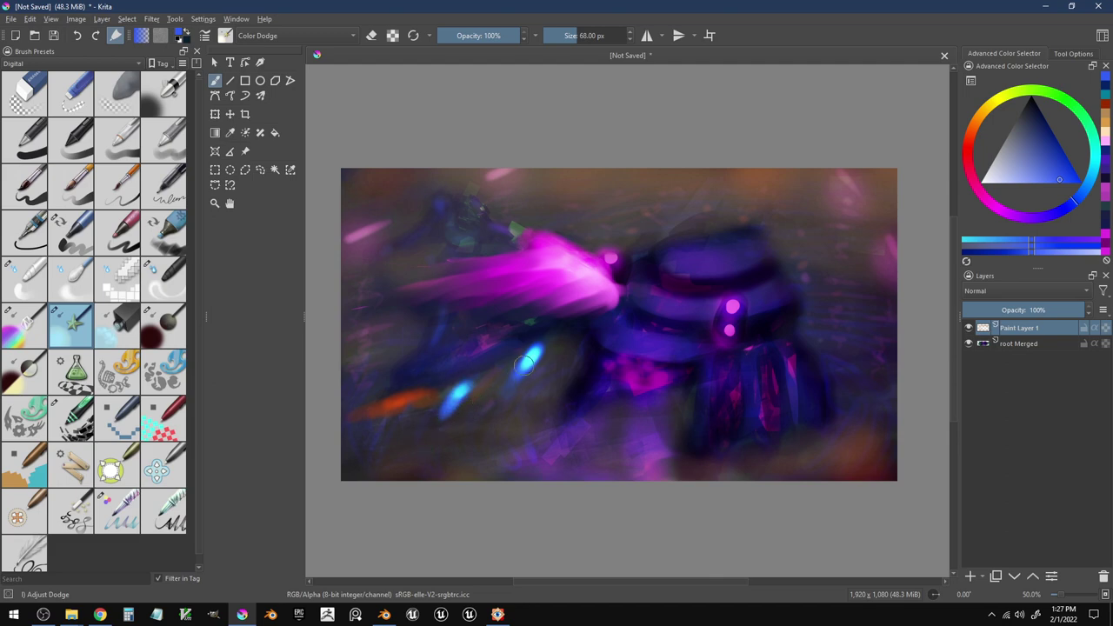
{"action": "left_click_drag", "start_coordinate": [524, 365], "coordinate": [492, 409]}
{"action": "left_click", "coordinate": [511, 350], "text": "ctrl"}
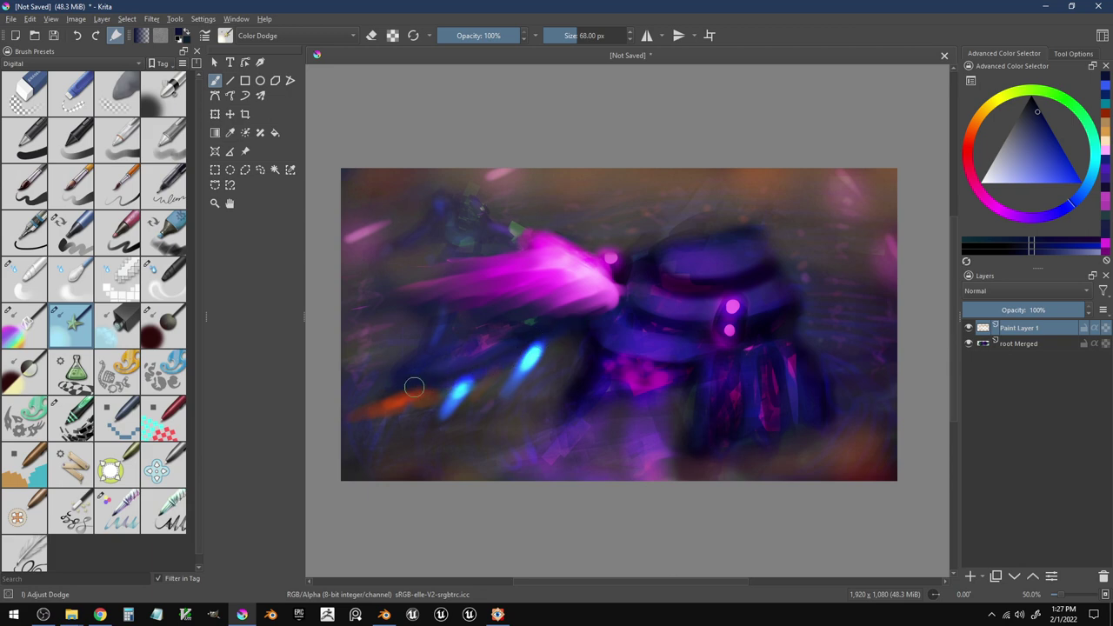
- Sample red-orange from the orange streak, enlarge the brush and add a wider glow along the streak toward the canvas edge
{"action": "left_click", "coordinate": [383, 405], "text": "ctrl"}
{"action": "key", "text": "bracketright"}
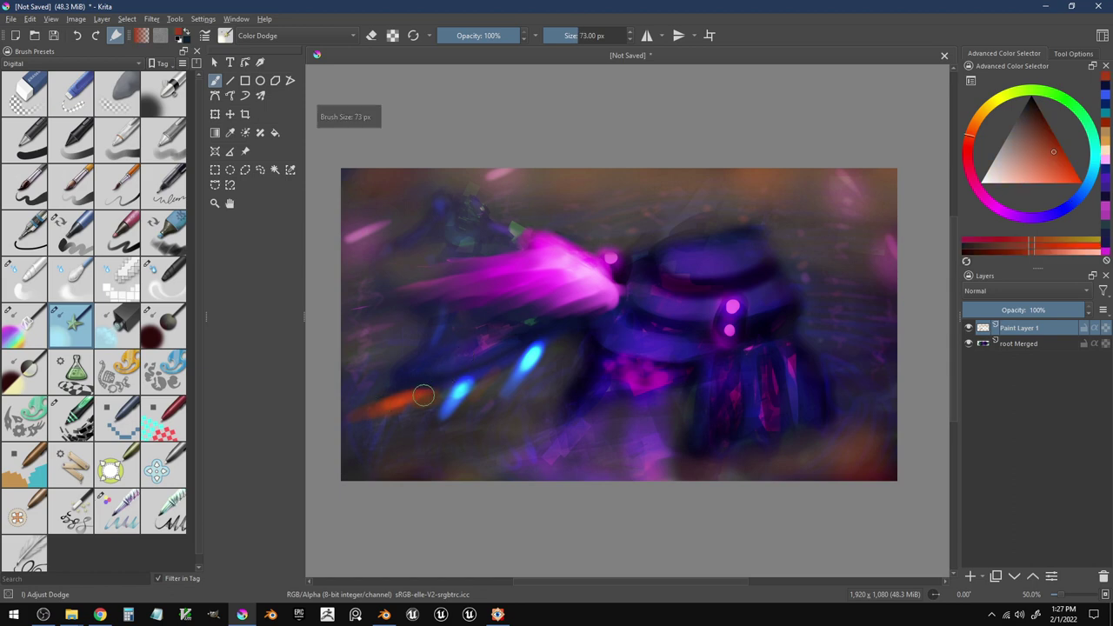
{"action": "key", "text": "bracketright"}
{"action": "key", "text": "bracketright"}
{"action": "key", "text": "bracketright"}
{"action": "key", "text": "bracketright"}
{"action": "key", "text": "bracketright"}
{"action": "key", "text": "bracketright"}
{"action": "key", "text": "bracketright"}
{"action": "key", "text": "bracketright"}
{"action": "key", "text": "bracketright"}
{"action": "key", "text": "bracketright"}
{"action": "key", "text": "bracketright"}
{"action": "key", "text": "bracketright"}
{"action": "left_click_drag", "start_coordinate": [424, 391], "coordinate": [345, 429]}
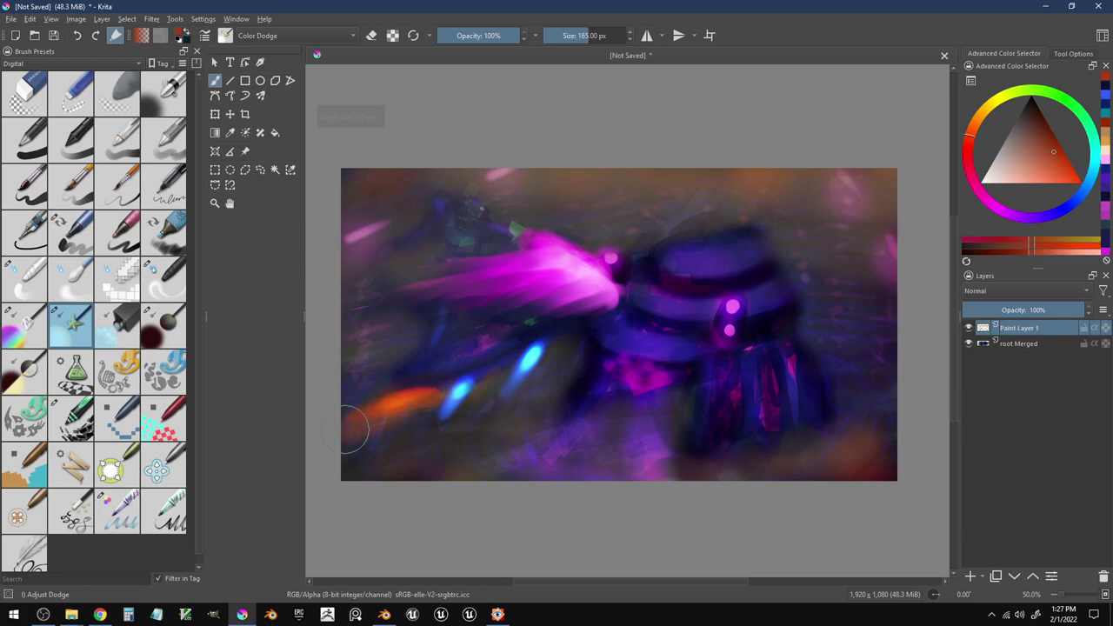
- Undo the last wide orange glow and repaint a softer glow at the orange streak's outer end
{"action": "key", "text": "ctrl+z"}
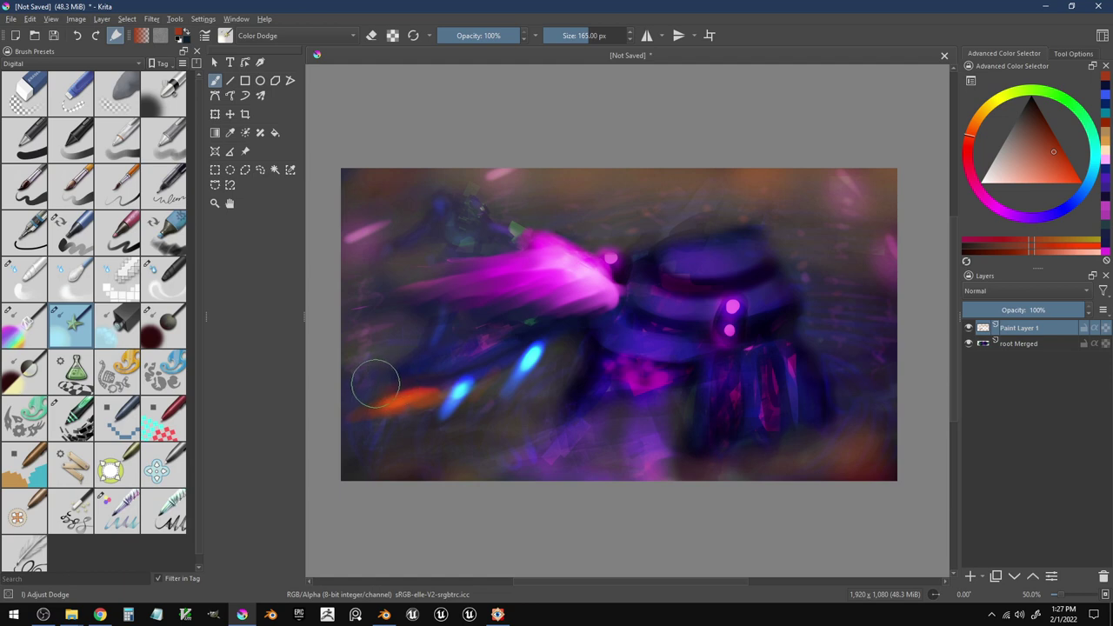
{"action": "left_click_drag", "start_coordinate": [379, 384], "coordinate": [344, 399]}
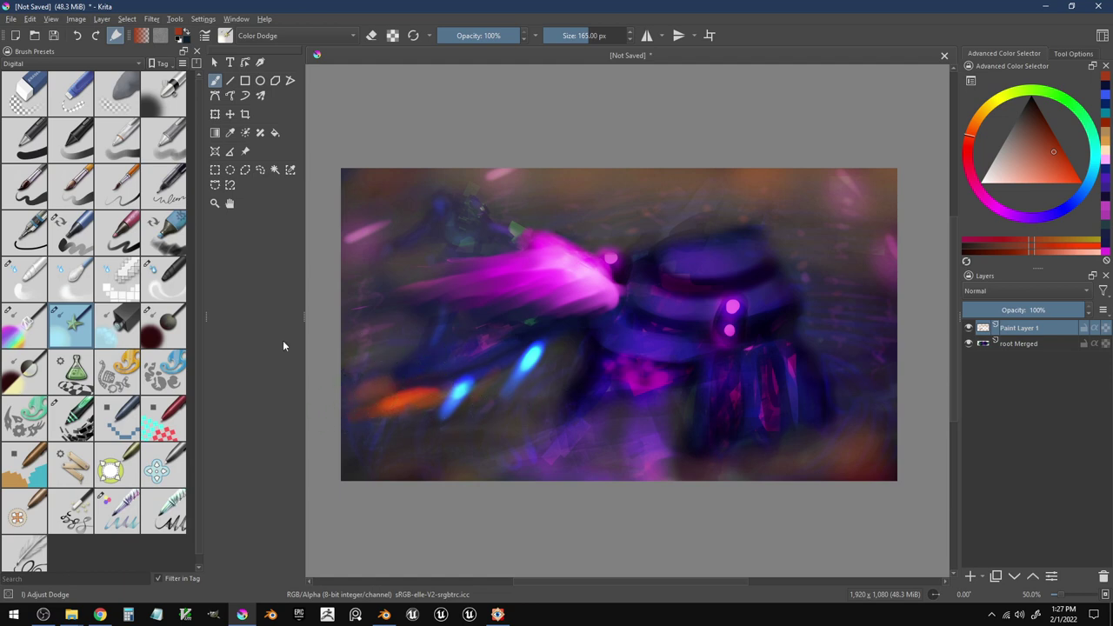
- Switch to the Blender Smear brush, reduce it to 47 px and smear the orange and blue streaks along their direction
{"action": "left_click", "coordinate": [165, 281]}
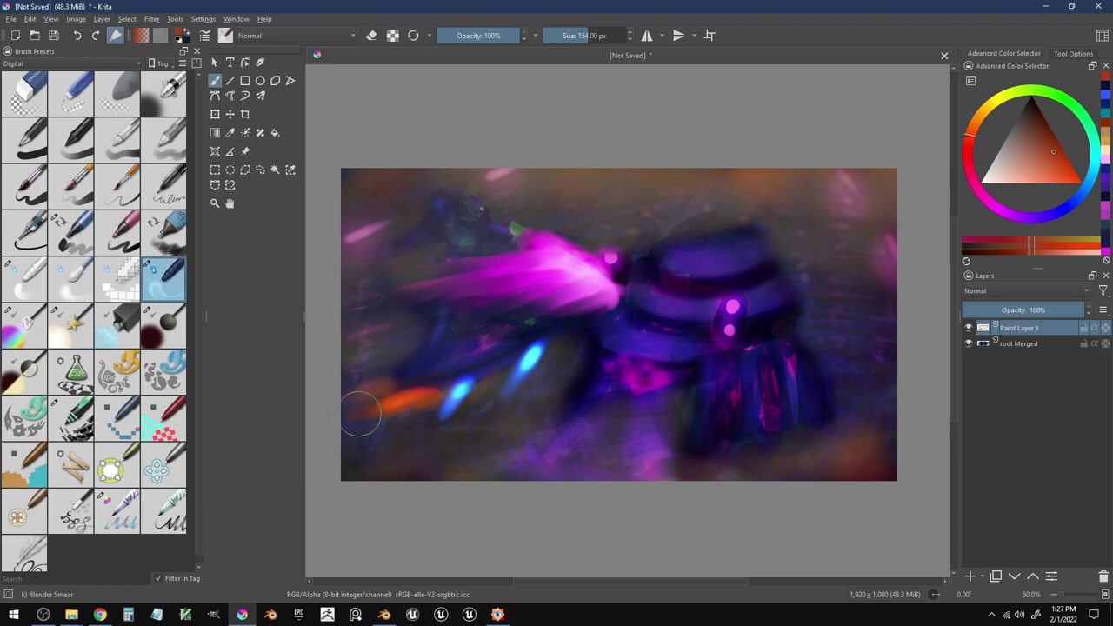
{"action": "key", "text": "bracketleft"}
{"action": "key", "text": "bracketleft"}
{"action": "key", "text": "bracketleft"}
{"action": "key", "text": "bracketleft"}
{"action": "key", "text": "bracketleft"}
{"action": "key", "text": "bracketleft"}
{"action": "key", "text": "bracketleft"}
{"action": "key", "text": "bracketleft"}
{"action": "key", "text": "bracketleft"}
{"action": "key", "text": "bracketleft"}
{"action": "key", "text": "bracketleft"}
{"action": "key", "text": "bracketleft"}
{"action": "key", "text": "bracketleft"}
{"action": "key", "text": "bracketleft"}
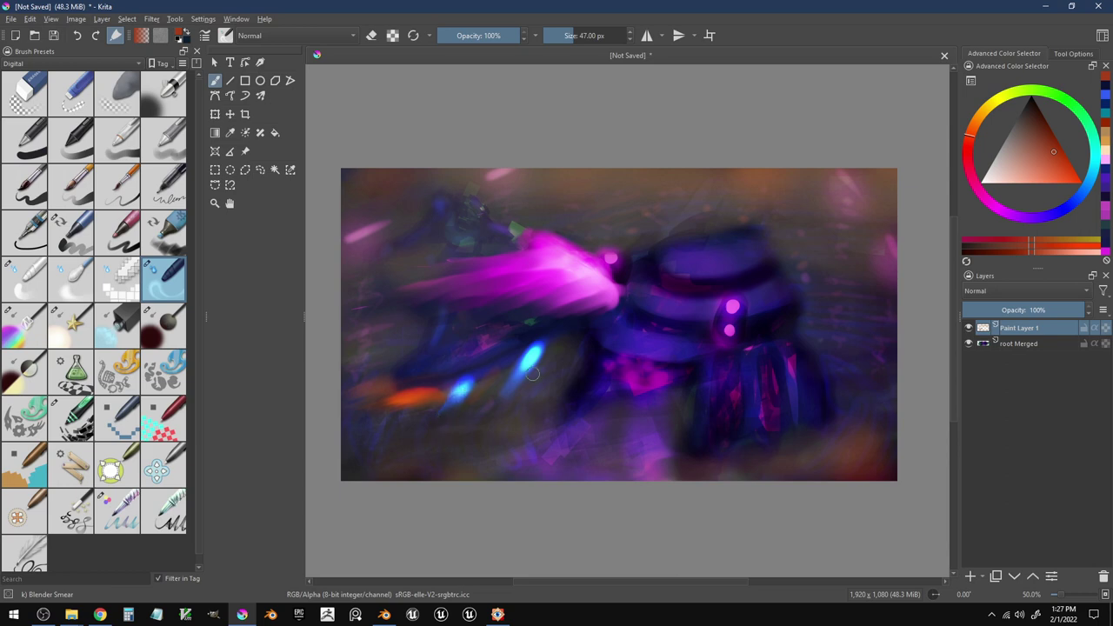
{"action": "mouse_move", "coordinate": [516, 389]}
{"action": "left_mouse_down"}
{"action": "mouse_move", "coordinate": [539, 348]}
{"action": "mouse_move", "coordinate": [503, 393]}
{"action": "mouse_move", "coordinate": [539, 349]}
{"action": "mouse_move", "coordinate": [534, 359]}
{"action": "left_mouse_up"}
{"action": "left_click_drag", "start_coordinate": [458, 400], "coordinate": [492, 381]}
{"action": "mouse_move", "coordinate": [449, 417]}
{"action": "left_mouse_down"}
{"action": "mouse_move", "coordinate": [458, 387]}
{"action": "mouse_move", "coordinate": [475, 385]}
{"action": "mouse_move", "coordinate": [445, 424]}
{"action": "mouse_move", "coordinate": [551, 348]}
{"action": "left_mouse_up"}
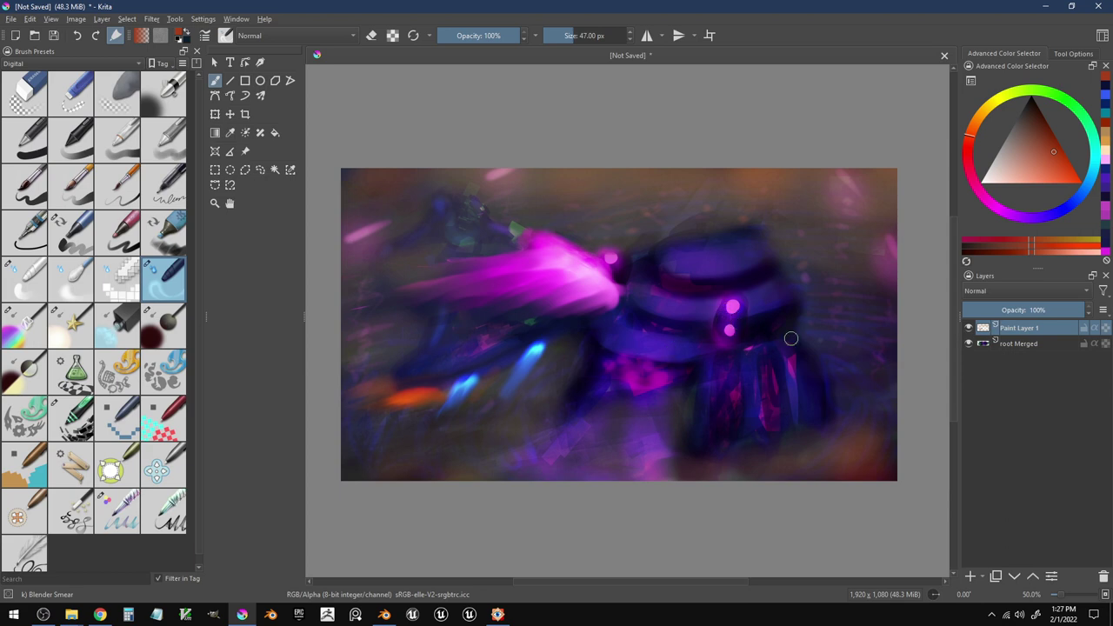
- Select the root Merged layer and smear the glowing magenta dots on the creature's front into softer shapes
{"action": "left_click", "coordinate": [989, 346]}
{"action": "mouse_move", "coordinate": [710, 322]}
{"action": "left_mouse_down"}
{"action": "mouse_move", "coordinate": [737, 306]}
{"action": "mouse_move", "coordinate": [724, 308]}
{"action": "left_mouse_up"}
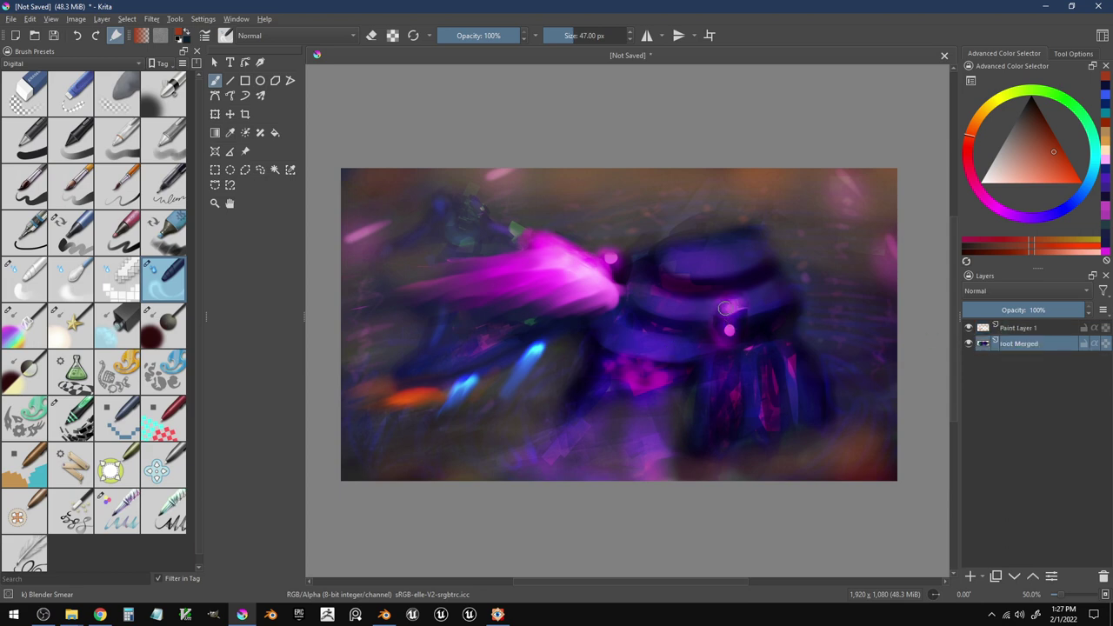
{"action": "key", "text": "ctrl+z"}
{"action": "left_click_drag", "start_coordinate": [735, 306], "coordinate": [726, 311]}
{"action": "left_click", "coordinate": [735, 293], "text": "ctrl"}
{"action": "left_click_drag", "start_coordinate": [725, 296], "coordinate": [714, 338]}
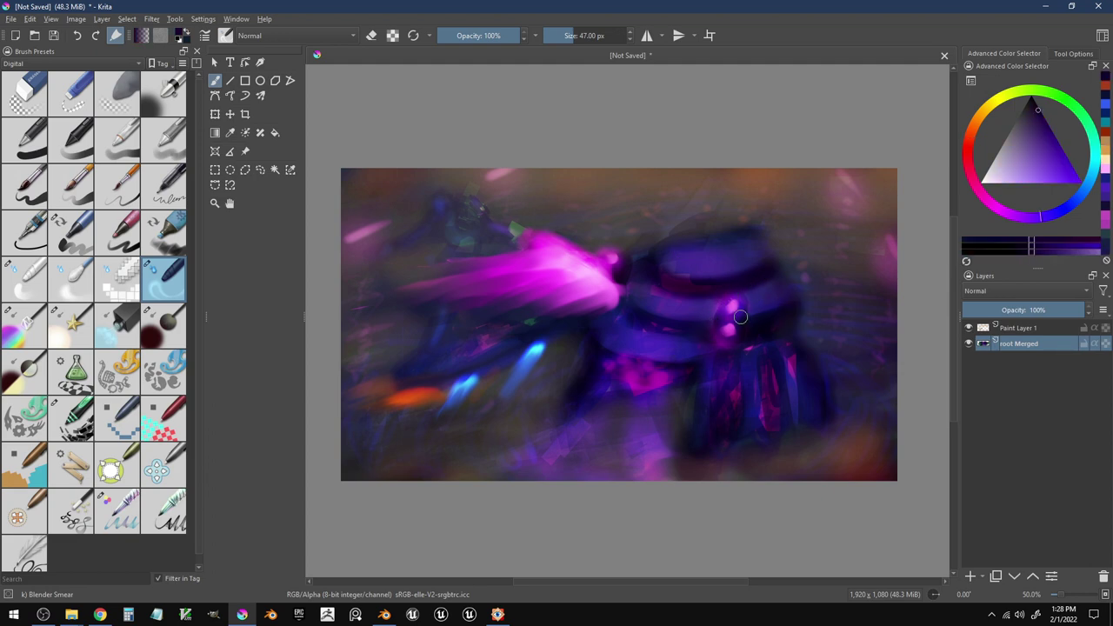
- Sample purples and dark blues from the creature and touch up its bands with the Basic-5 Size Opacity brush
{"action": "left_click", "coordinate": [764, 271], "text": "ctrl"}
{"action": "left_click", "coordinate": [716, 264], "text": "ctrl"}
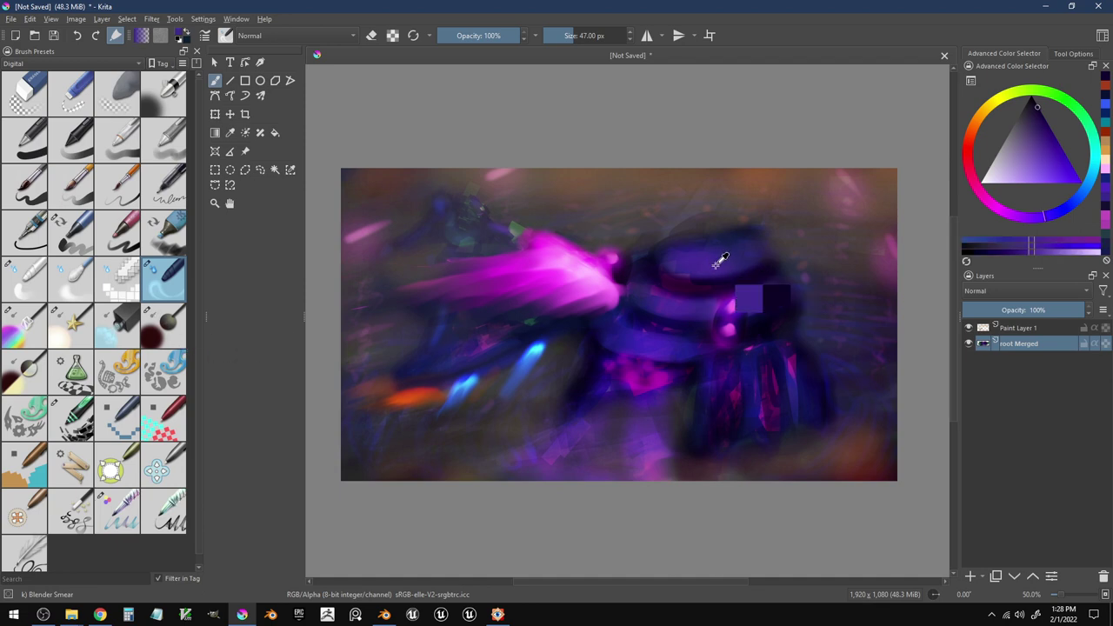
{"action": "left_click", "coordinate": [85, 199]}
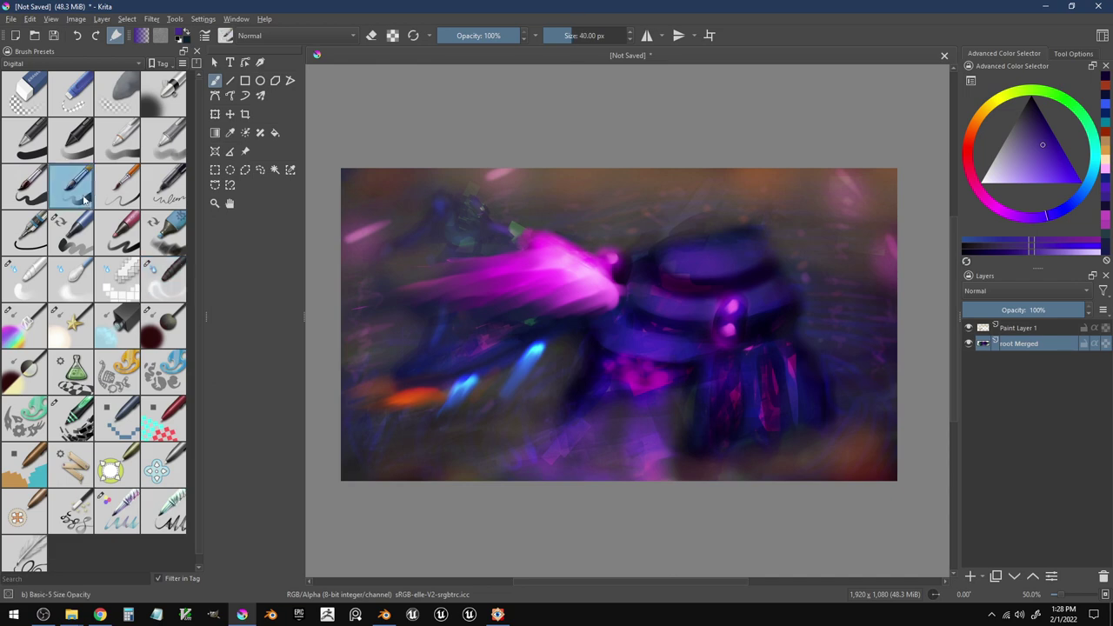
{"action": "left_click", "coordinate": [748, 290], "text": "ctrl"}
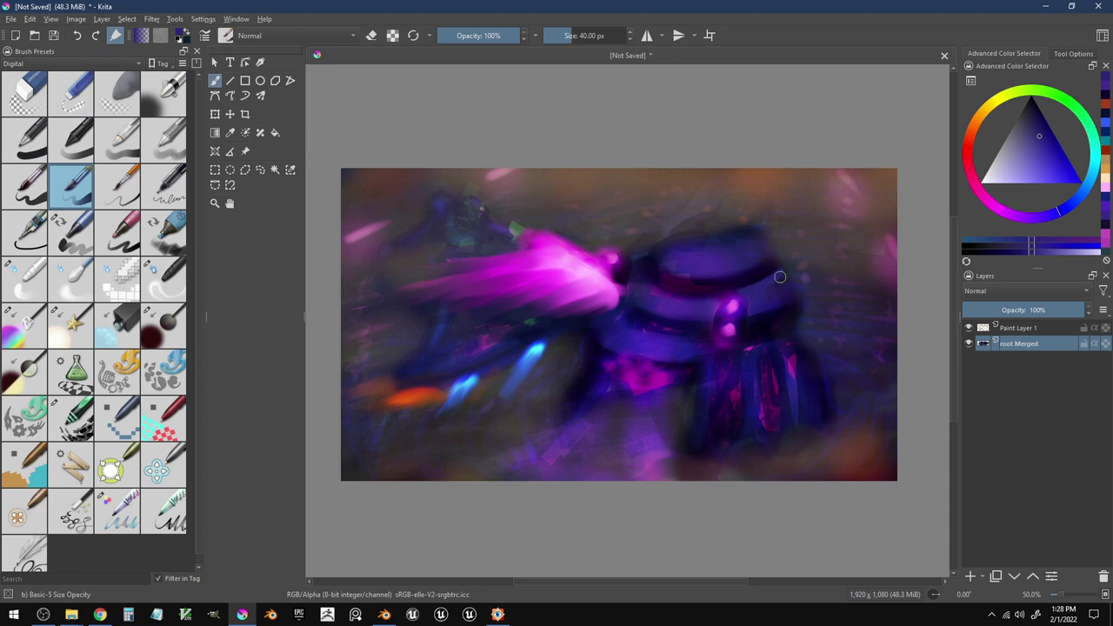
{"action": "left_click", "coordinate": [763, 299], "text": "ctrl"}
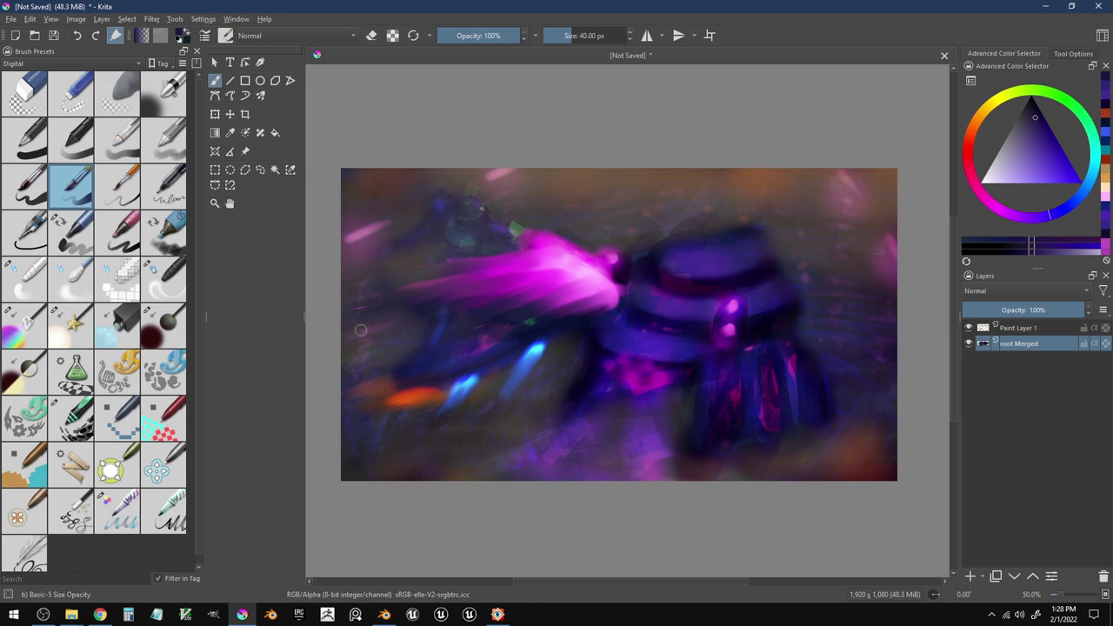
- Use the Adjust Dodge brush at 47 px, reduced to 26 px, to add glowing blue highlights along the creature's upper bands
{"action": "left_click", "coordinate": [74, 327]}
{"action": "key", "text": "bracketright"}
{"action": "key", "text": "bracketright"}
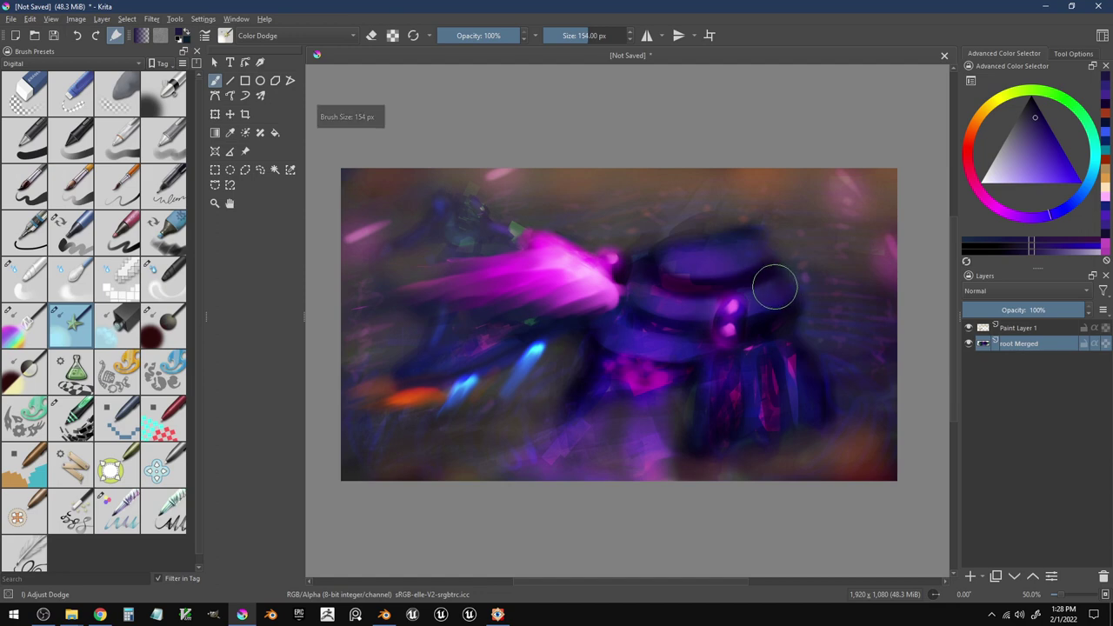
{"action": "key", "text": "bracketleft"}
{"action": "key", "text": "bracketleft"}
{"action": "key", "text": "bracketleft"}
{"action": "key", "text": "bracketleft"}
{"action": "key", "text": "bracketleft"}
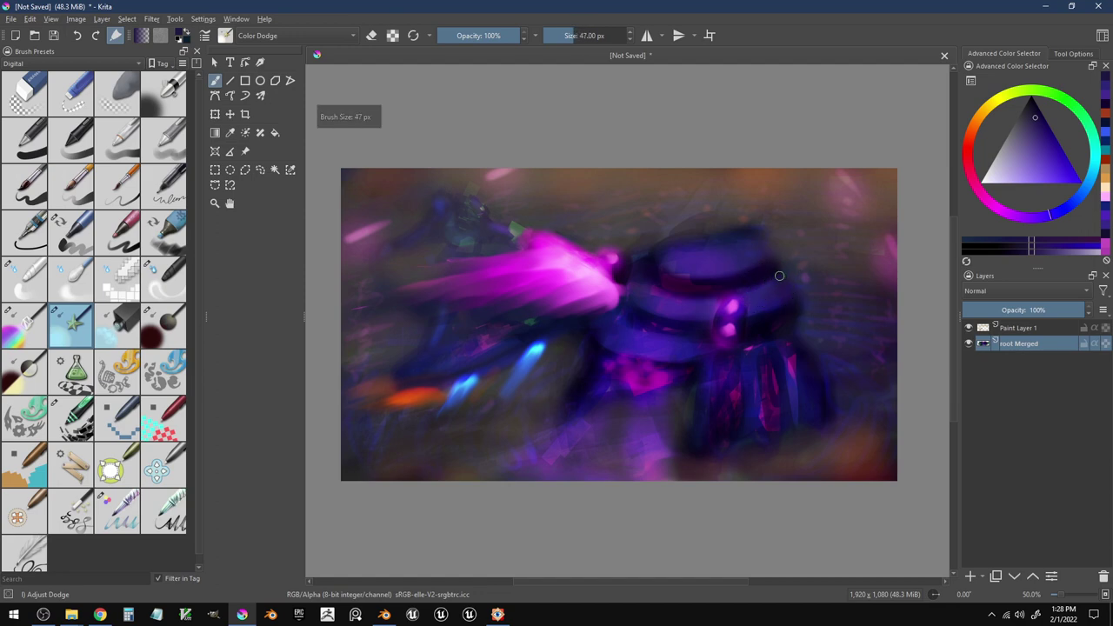
{"action": "left_click_drag", "start_coordinate": [743, 289], "coordinate": [789, 267]}
{"action": "mouse_move", "coordinate": [718, 295]}
{"action": "left_mouse_down"}
{"action": "mouse_move", "coordinate": [668, 292]}
{"action": "mouse_move", "coordinate": [639, 267]}
{"action": "mouse_move", "coordinate": [650, 288]}
{"action": "mouse_move", "coordinate": [686, 298]}
{"action": "mouse_move", "coordinate": [747, 278]}
{"action": "mouse_move", "coordinate": [701, 259]}
{"action": "mouse_move", "coordinate": [672, 265]}
{"action": "left_mouse_up"}
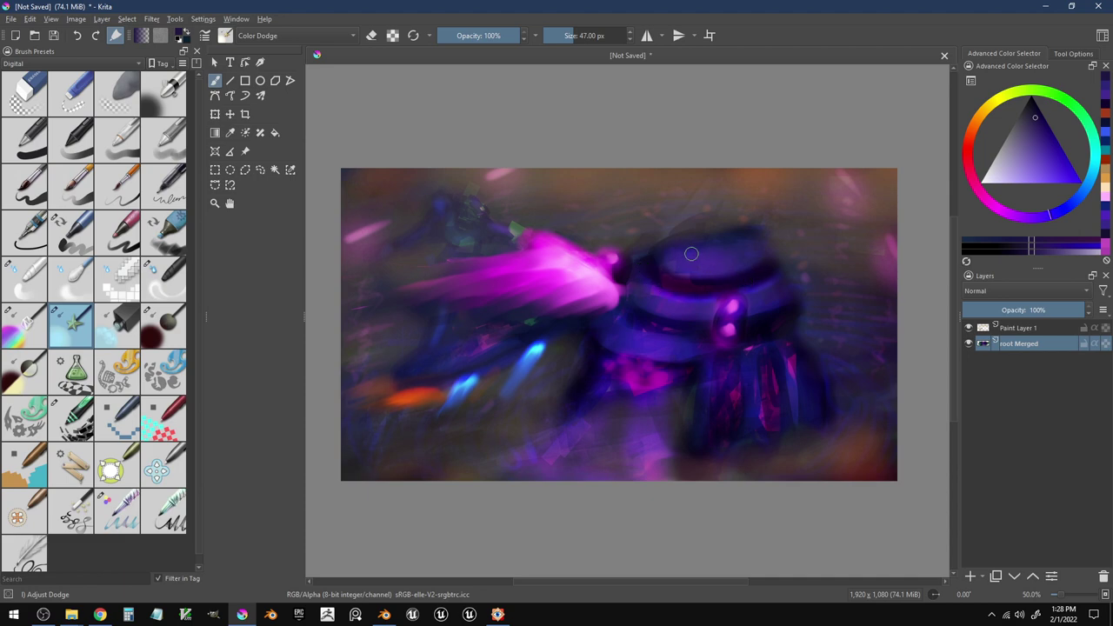
{"action": "key", "text": "bracketleft"}
{"action": "key", "text": "bracketleft"}
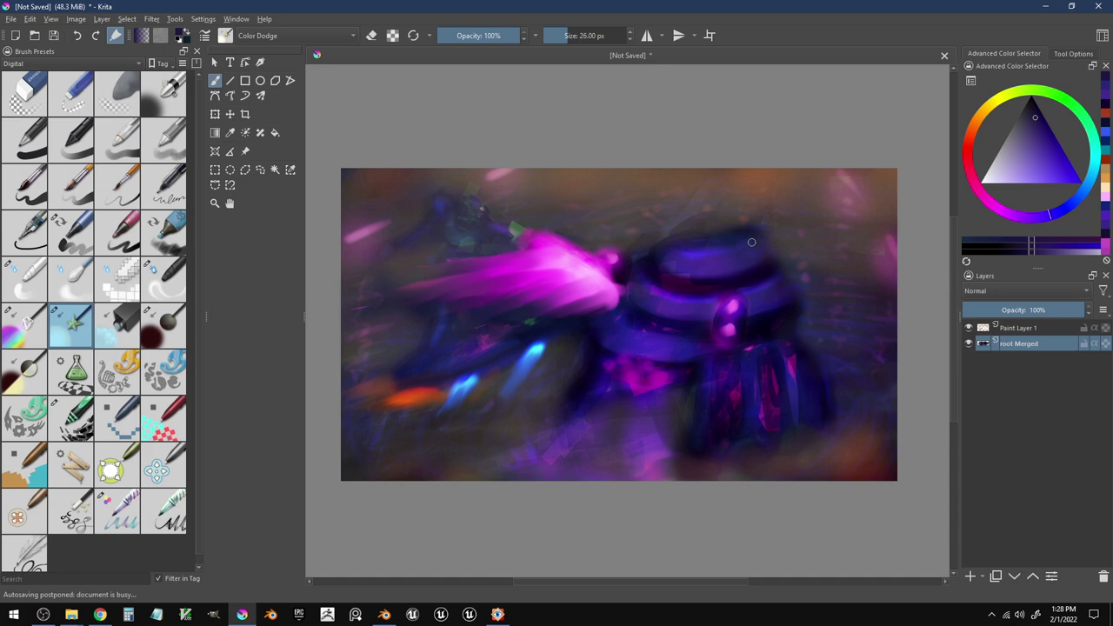
- Set the brush to 63 px, sample magenta from the creature's dots and dab a glowing dot under the upper band
{"action": "key", "text": "bracketright"}
{"action": "key", "text": "bracketright"}
{"action": "key", "text": "bracketright"}
{"action": "key", "text": "bracketright"}
{"action": "key", "text": "bracketright"}
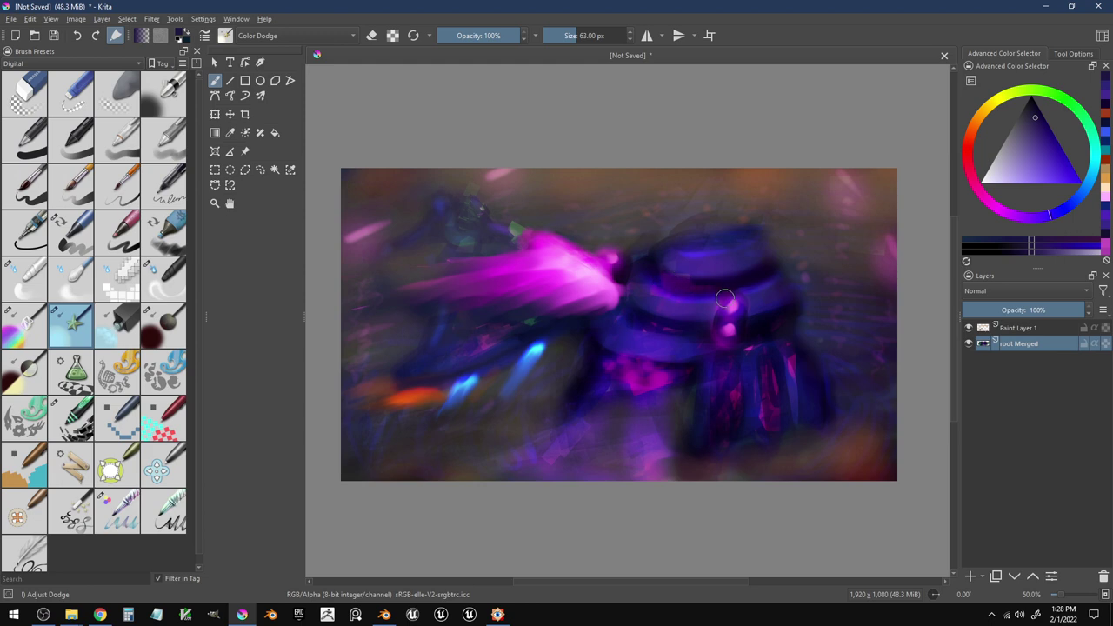
{"action": "left_click", "coordinate": [733, 317]}
{"action": "left_click", "coordinate": [733, 315], "text": "ctrl"}
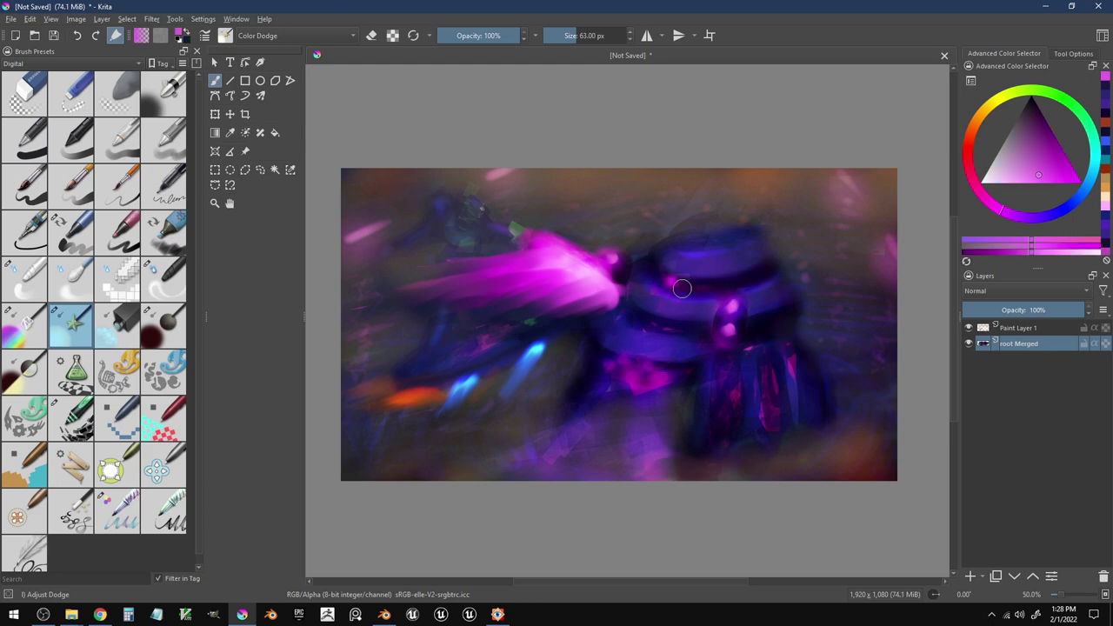
- Enlarge the brush to 144 px, choose a darker magenta, try a wide glow around the new dot and undo it
{"action": "key", "text": "bracketright"}
{"action": "key", "text": "bracketright"}
{"action": "key", "text": "bracketright"}
{"action": "key", "text": "bracketright"}
{"action": "key", "text": "bracketright"}
{"action": "key", "text": "bracketright"}
{"action": "key", "text": "bracketright"}
{"action": "key", "text": "bracketright"}
{"action": "key", "text": "bracketright"}
{"action": "key", "text": "bracketright"}
{"action": "key", "text": "bracketright"}
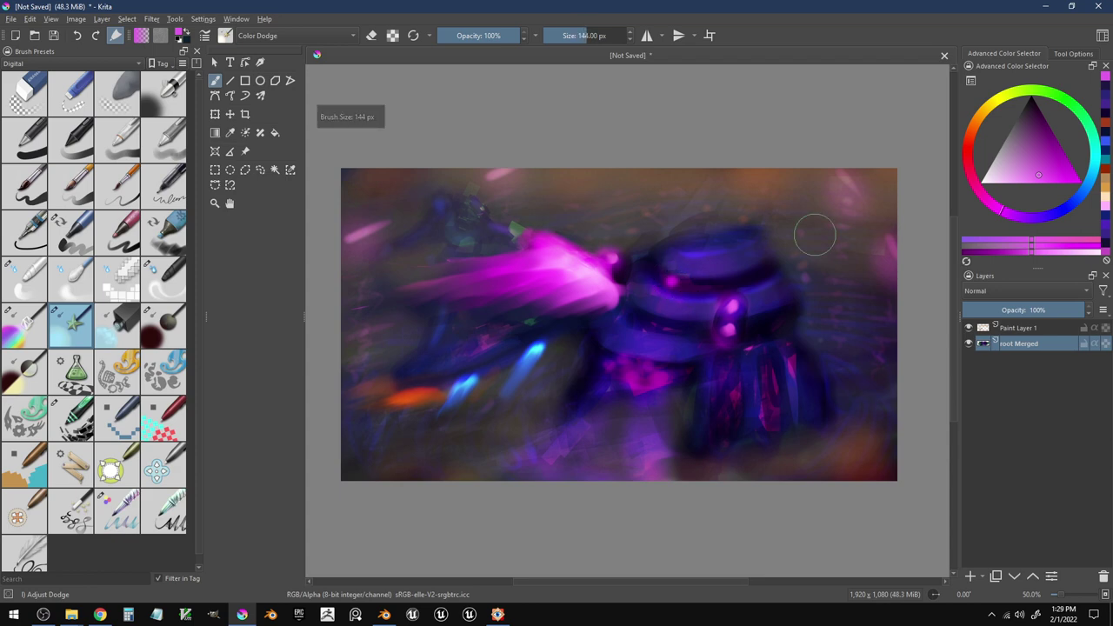
{"action": "left_click", "coordinate": [1063, 155]}
{"action": "mouse_move", "coordinate": [705, 273]}
{"action": "left_mouse_down"}
{"action": "mouse_move", "coordinate": [678, 286]}
{"action": "mouse_move", "coordinate": [662, 274]}
{"action": "mouse_move", "coordinate": [704, 286]}
{"action": "mouse_move", "coordinate": [696, 308]}
{"action": "mouse_move", "coordinate": [708, 326]}
{"action": "mouse_move", "coordinate": [668, 283]}
{"action": "mouse_move", "coordinate": [705, 292]}
{"action": "mouse_move", "coordinate": [657, 296]}
{"action": "left_mouse_up"}
{"action": "key", "text": "ctrl+z"}
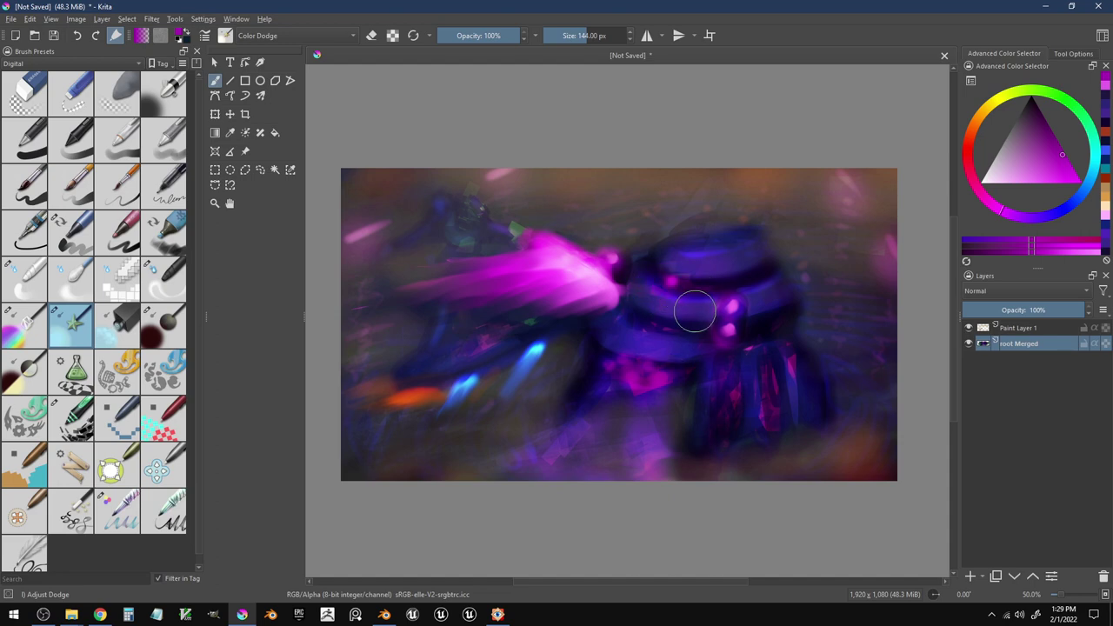
- Reduce the brush to 41 px and brighten the magenta dot under the creature's upper band
{"action": "key", "text": "bracketleft"}
{"action": "key", "text": "bracketleft"}
{"action": "key", "text": "bracketleft"}
{"action": "key", "text": "bracketleft"}
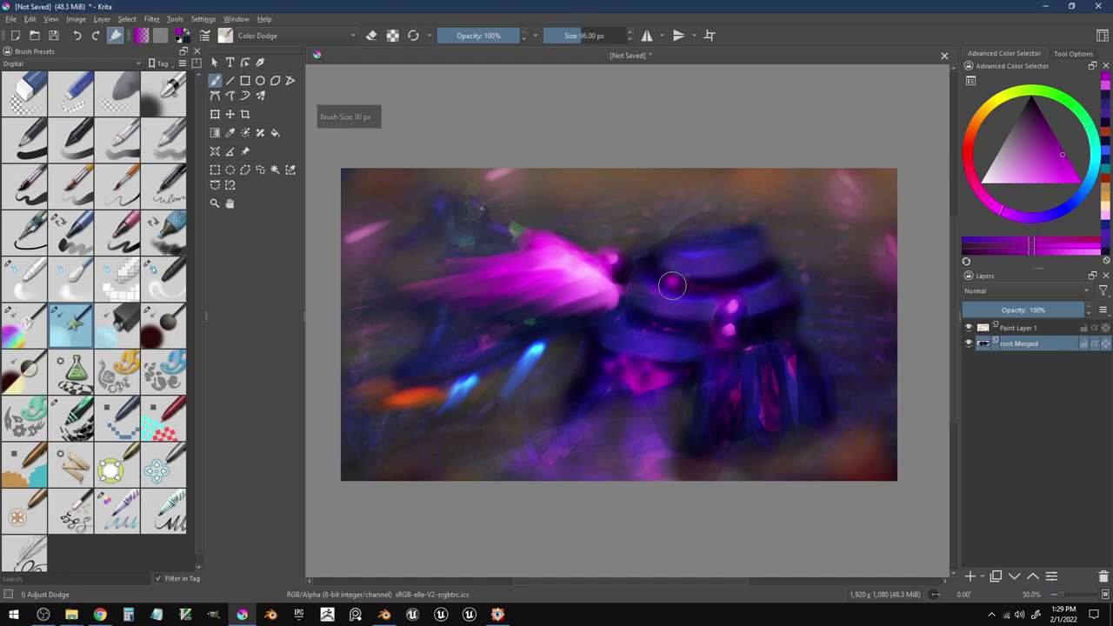
{"action": "key", "text": "bracketleft"}
{"action": "key", "text": "bracketleft"}
{"action": "key", "text": "bracketleft"}
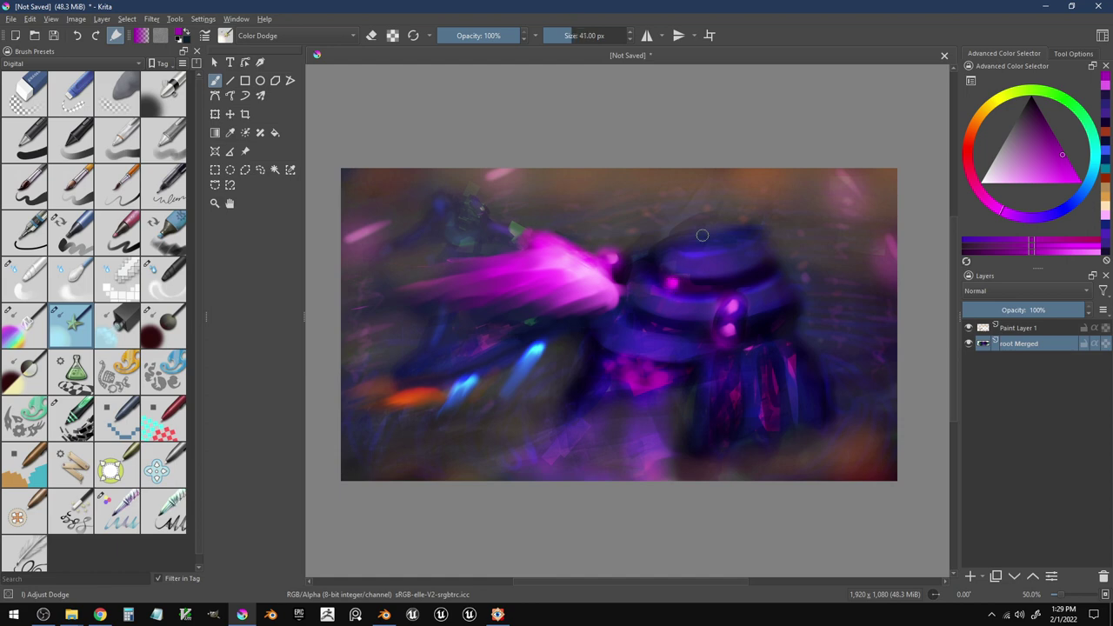
{"action": "left_click", "coordinate": [672, 283]}
- Try a second glowing magenta dot at the opposite end of the creature's dark band with a 44 px brush
{"action": "key", "text": "bracketright"}
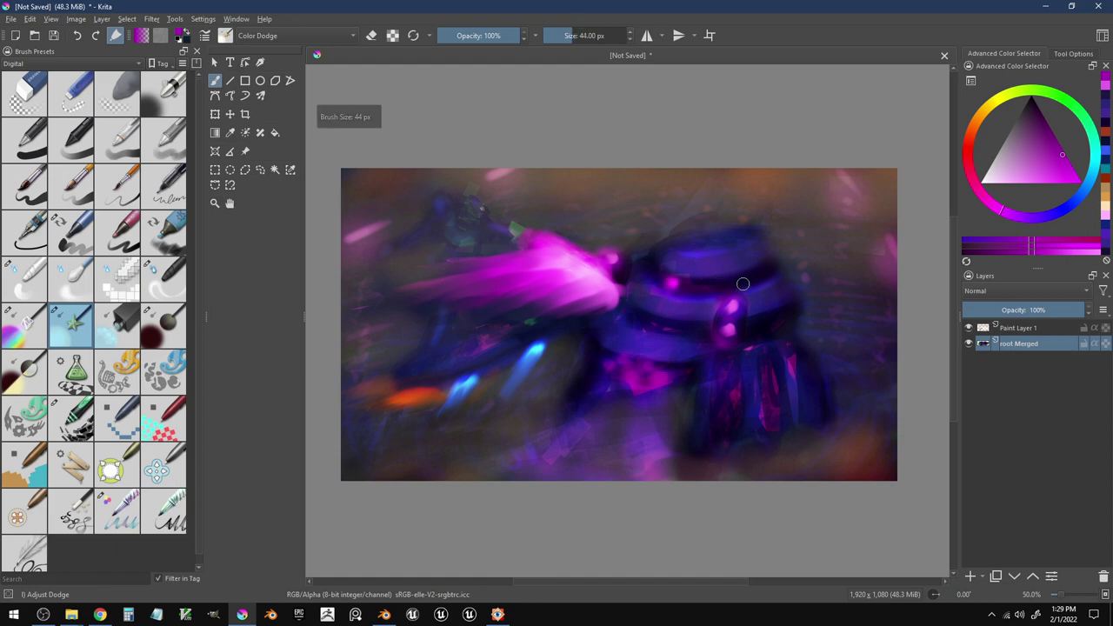
{"action": "left_click", "coordinate": [751, 279]}
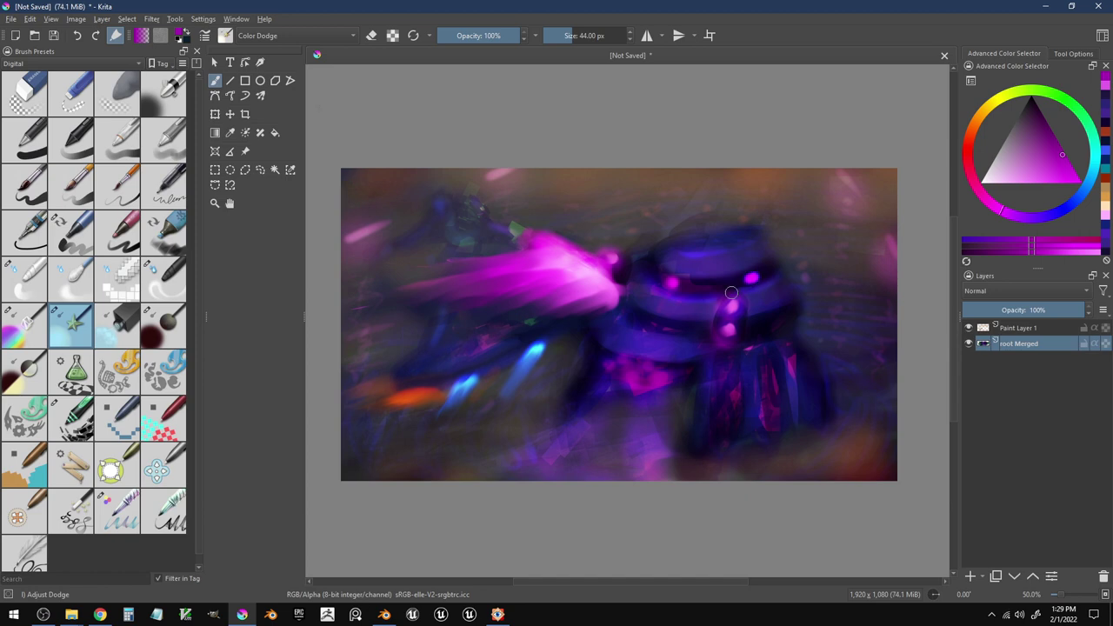
{"action": "key", "text": "ctrl+z"}
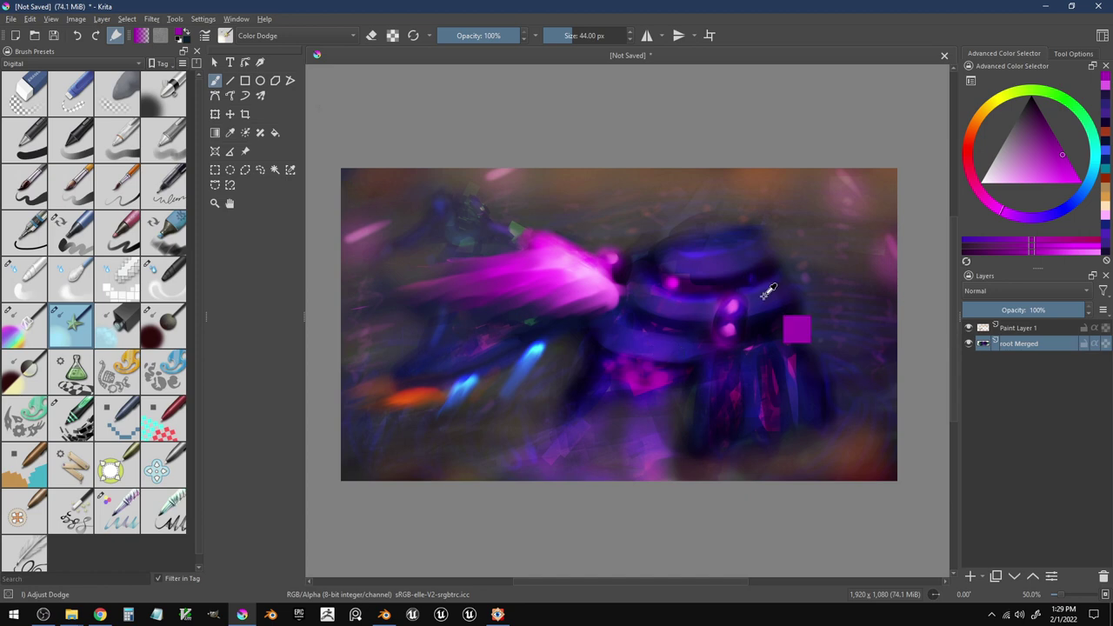
- Reduce the brush to 24 px and paint thin glowing purple zigzag lines along the creature's dark band
{"action": "key", "text": "bracketleft"}
{"action": "key", "text": "bracketleft"}
{"action": "key", "text": "bracketleft"}
{"action": "key", "text": "bracketleft"}
{"action": "key", "text": "bracketleft"}
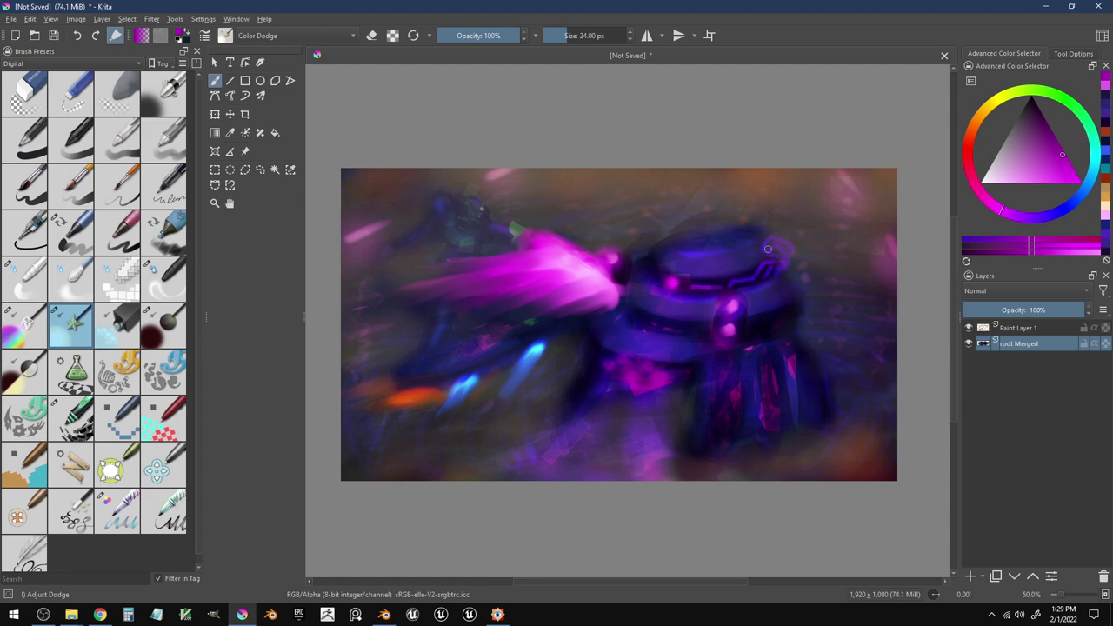
- Try branching purple lightning tendrils behind and above the creature's head, then undo them together with the zigzag lines
{"action": "key", "text": "ctrl+z"}
{"action": "mouse_move", "coordinate": [781, 270]}
{"action": "left_mouse_down"}
{"action": "mouse_move", "coordinate": [794, 284]}
{"action": "mouse_move", "coordinate": [780, 231]}
{"action": "mouse_move", "coordinate": [793, 220]}
{"action": "left_mouse_up"}
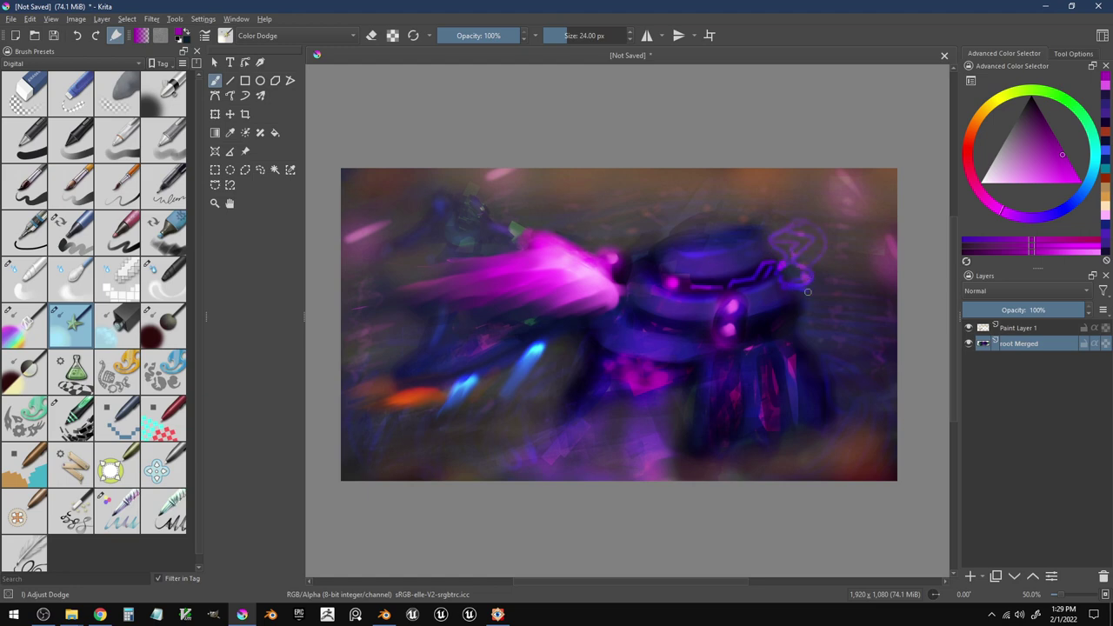
{"action": "left_click_drag", "start_coordinate": [820, 311], "coordinate": [771, 228]}
{"action": "left_click_drag", "start_coordinate": [815, 265], "coordinate": [855, 291]}
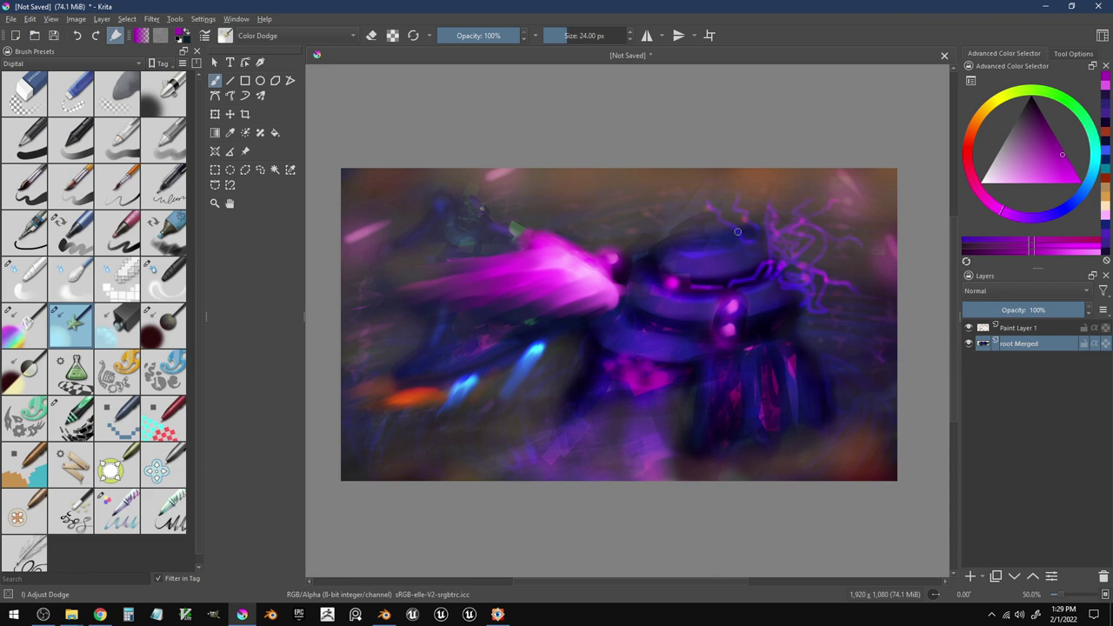
{"action": "left_click_drag", "start_coordinate": [737, 231], "coordinate": [767, 218]}
{"action": "key", "text": "ctrl+z"}
{"action": "key", "text": "ctrl+z"}
{"action": "key", "text": "ctrl+z"}
{"action": "key", "text": "ctrl+z"}
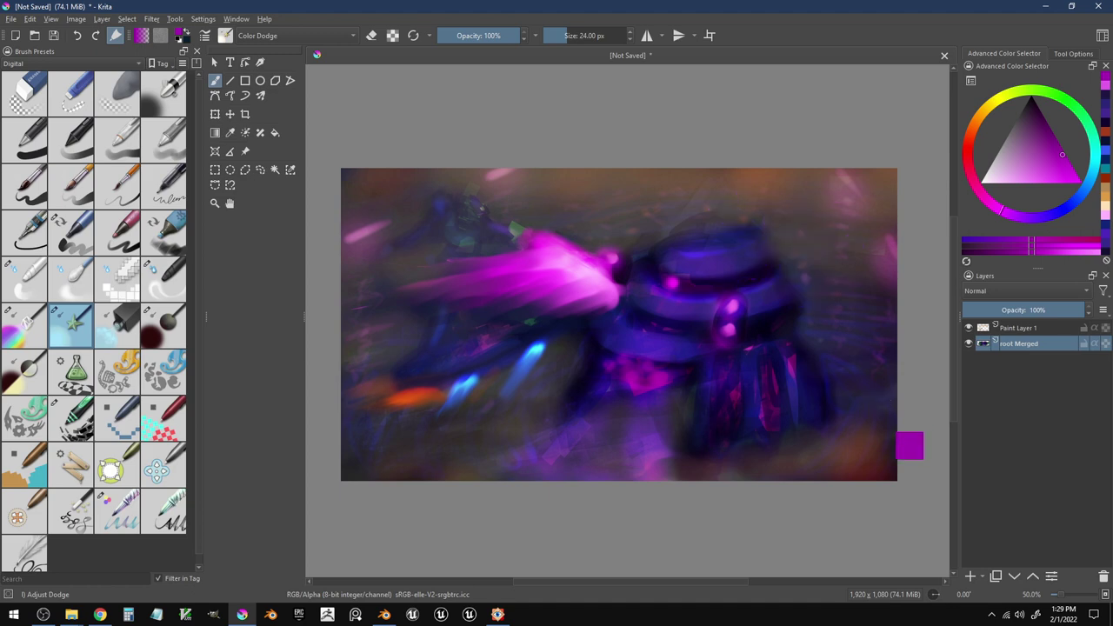
- Paint branching glowing purple lightning tendrils around the source of the magenta beam, reaching above and below it
{"action": "mouse_move", "coordinate": [628, 287]}
{"action": "left_mouse_down"}
{"action": "mouse_move", "coordinate": [625, 327]}
{"action": "mouse_move", "coordinate": [545, 367]}
{"action": "mouse_move", "coordinate": [635, 302]}
{"action": "mouse_move", "coordinate": [629, 322]}
{"action": "mouse_move", "coordinate": [595, 344]}
{"action": "mouse_move", "coordinate": [555, 351]}
{"action": "mouse_move", "coordinate": [638, 319]}
{"action": "mouse_move", "coordinate": [603, 205]}
{"action": "mouse_move", "coordinate": [627, 252]}
{"action": "mouse_move", "coordinate": [630, 307]}
{"action": "left_mouse_up"}
{"action": "key", "text": "ctrl+z"}
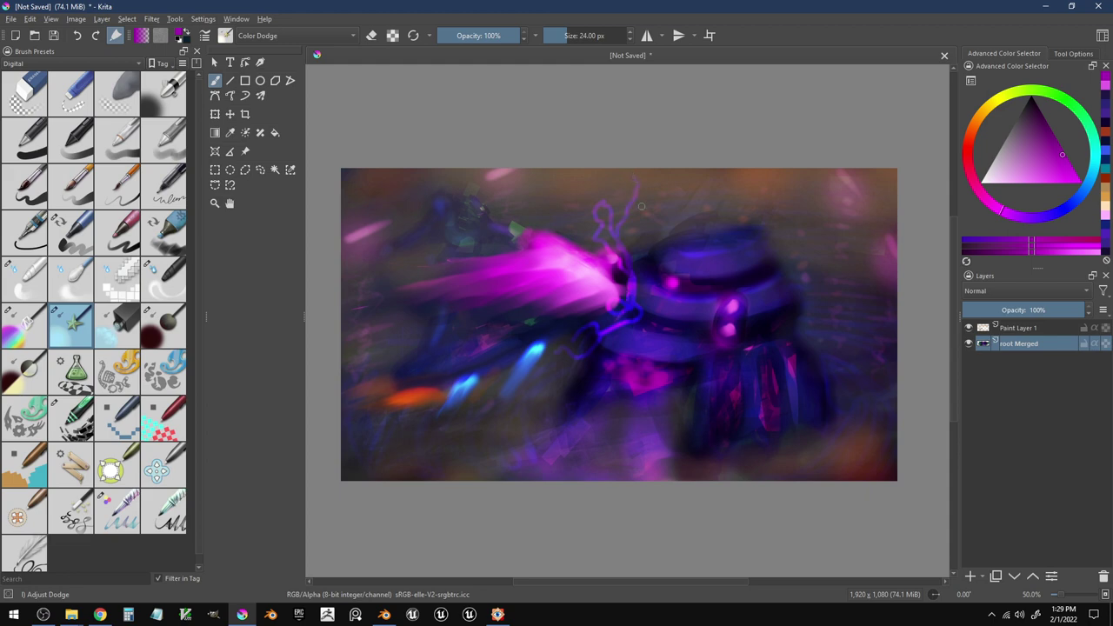
{"action": "mouse_move", "coordinate": [640, 235]}
{"action": "left_mouse_down"}
{"action": "mouse_move", "coordinate": [660, 196]}
{"action": "mouse_move", "coordinate": [639, 280]}
{"action": "mouse_move", "coordinate": [650, 258]}
{"action": "mouse_move", "coordinate": [602, 246]}
{"action": "mouse_move", "coordinate": [570, 204]}
{"action": "mouse_move", "coordinate": [601, 255]}
{"action": "mouse_move", "coordinate": [594, 211]}
{"action": "left_mouse_up"}
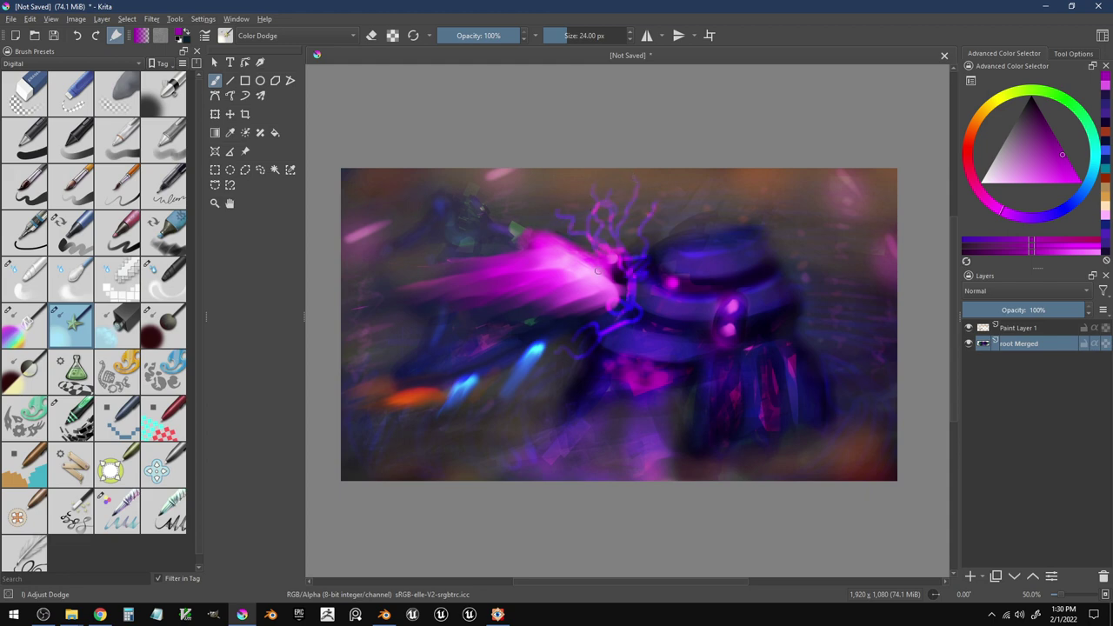
{"action": "mouse_move", "coordinate": [596, 271]}
{"action": "left_mouse_down"}
{"action": "mouse_move", "coordinate": [628, 230]}
{"action": "mouse_move", "coordinate": [638, 257]}
{"action": "mouse_move", "coordinate": [644, 243]}
{"action": "mouse_move", "coordinate": [624, 299]}
{"action": "mouse_move", "coordinate": [595, 256]}
{"action": "mouse_move", "coordinate": [628, 294]}
{"action": "mouse_move", "coordinate": [646, 263]}
{"action": "mouse_move", "coordinate": [622, 305]}
{"action": "mouse_move", "coordinate": [618, 271]}
{"action": "left_mouse_up"}
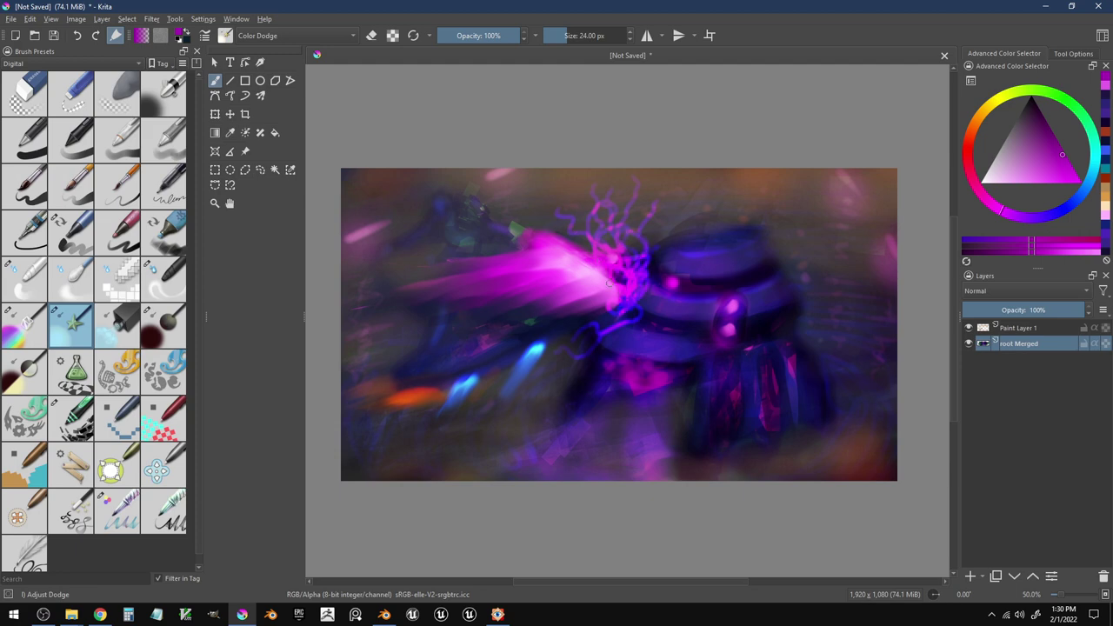
{"action": "mouse_move", "coordinate": [621, 317]}
{"action": "left_mouse_down"}
{"action": "mouse_move", "coordinate": [624, 332]}
{"action": "mouse_move", "coordinate": [646, 339]}
{"action": "mouse_move", "coordinate": [655, 322]}
{"action": "mouse_move", "coordinate": [588, 343]}
{"action": "mouse_move", "coordinate": [559, 417]}
{"action": "mouse_move", "coordinate": [528, 389]}
{"action": "left_mouse_up"}
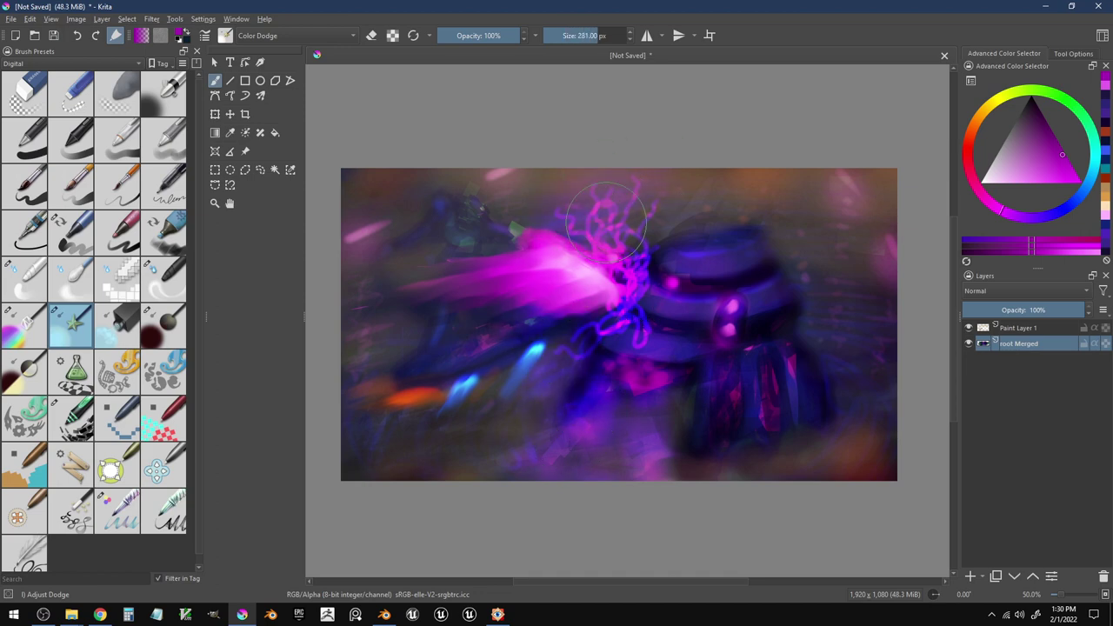
- Try a wide magenta glow over the tendrils and the creature with a 281 px brush, then undo it
{"action": "mouse_move", "coordinate": [607, 222]}
{"action": "left_mouse_down"}
{"action": "mouse_move", "coordinate": [688, 173]}
{"action": "mouse_move", "coordinate": [751, 175]}
{"action": "mouse_move", "coordinate": [733, 180]}
{"action": "mouse_move", "coordinate": [791, 214]}
{"action": "mouse_move", "coordinate": [834, 311]}
{"action": "mouse_move", "coordinate": [840, 361]}
{"action": "mouse_move", "coordinate": [769, 255]}
{"action": "mouse_move", "coordinate": [609, 294]}
{"action": "mouse_move", "coordinate": [645, 415]}
{"action": "mouse_move", "coordinate": [795, 391]}
{"action": "left_mouse_up"}
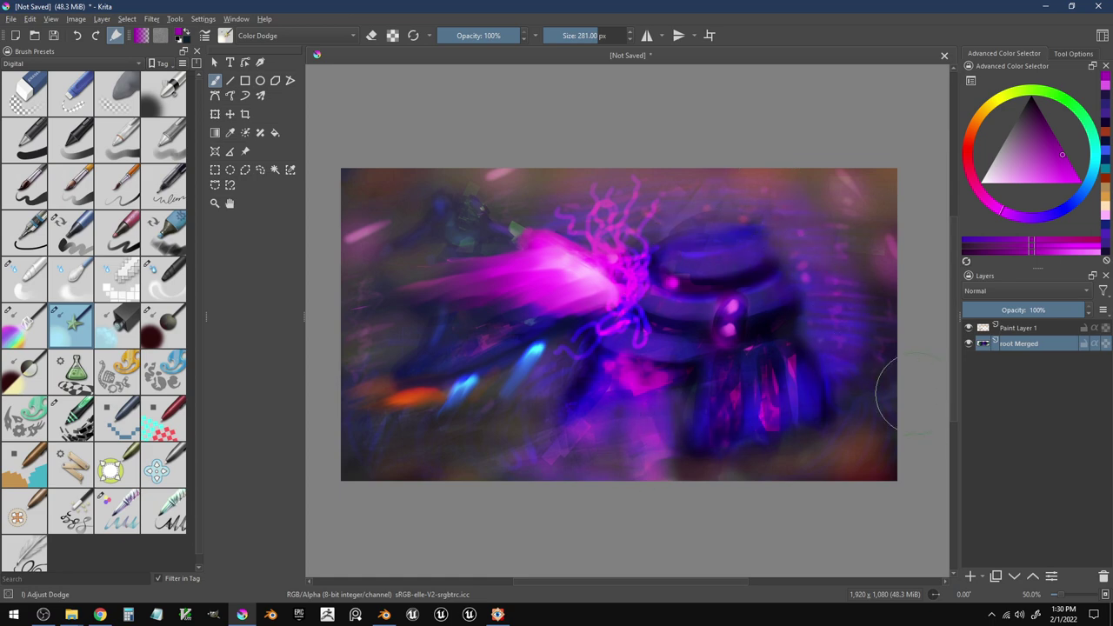
{"action": "key", "text": "ctrl+z"}
{"action": "key", "text": "bracketleft"}
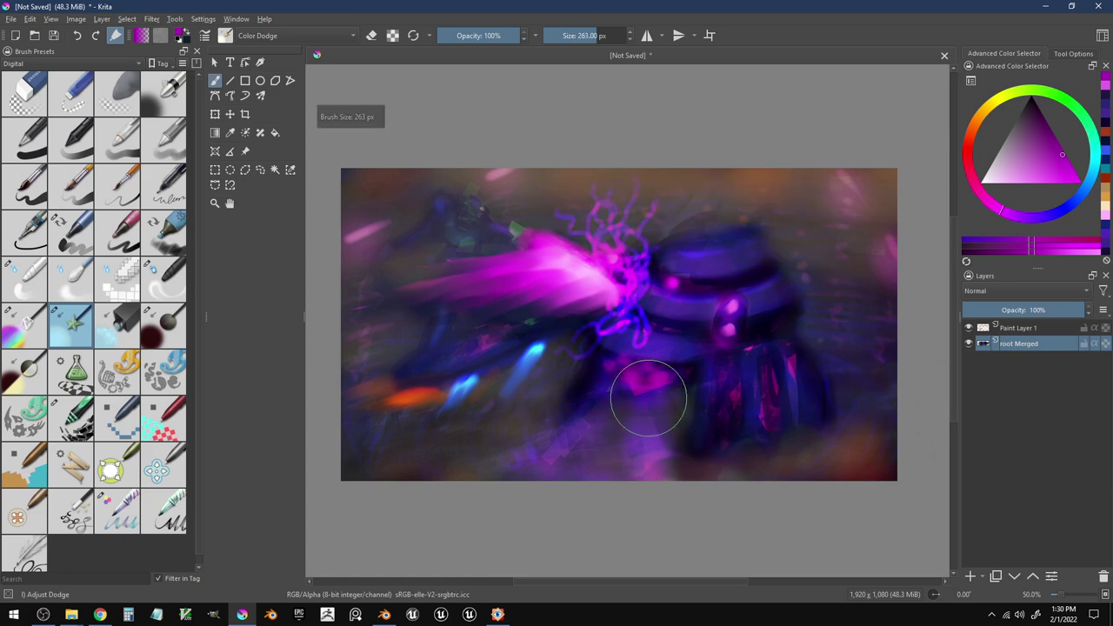
- Shrink the brush and paint across the creature's lower body, then enlarge the brush to 300 px and undo the last stroke
{"action": "key", "text": "bracketleft"}
{"action": "key", "text": "bracketleft"}
{"action": "key", "text": "bracketleft"}
{"action": "key", "text": "bracketleft"}
{"action": "key", "text": "bracketleft"}
{"action": "key", "text": "bracketleft"}
{"action": "key", "text": "bracketleft"}
{"action": "key", "text": "bracketleft"}
{"action": "key", "text": "bracketleft"}
{"action": "key", "text": "bracketleft"}
{"action": "key", "text": "bracketleft"}
{"action": "key", "text": "bracketleft"}
{"action": "key", "text": "bracketleft"}
{"action": "key", "text": "bracketleft"}
{"action": "key", "text": "bracketleft"}
{"action": "key", "text": "bracketleft"}
{"action": "mouse_move", "coordinate": [614, 455]}
{"action": "left_mouse_down"}
{"action": "mouse_move", "coordinate": [548, 289]}
{"action": "mouse_move", "coordinate": [616, 197]}
{"action": "mouse_move", "coordinate": [755, 179]}
{"action": "mouse_move", "coordinate": [781, 201]}
{"action": "mouse_move", "coordinate": [768, 209]}
{"action": "mouse_move", "coordinate": [795, 218]}
{"action": "mouse_move", "coordinate": [779, 204]}
{"action": "mouse_move", "coordinate": [670, 203]}
{"action": "mouse_move", "coordinate": [606, 237]}
{"action": "mouse_move", "coordinate": [579, 288]}
{"action": "mouse_move", "coordinate": [570, 355]}
{"action": "mouse_move", "coordinate": [588, 415]}
{"action": "mouse_move", "coordinate": [717, 458]}
{"action": "mouse_move", "coordinate": [587, 415]}
{"action": "mouse_move", "coordinate": [548, 304]}
{"action": "mouse_move", "coordinate": [687, 186]}
{"action": "mouse_move", "coordinate": [652, 415]}
{"action": "mouse_move", "coordinate": [715, 230]}
{"action": "mouse_move", "coordinate": [659, 397]}
{"action": "mouse_move", "coordinate": [716, 317]}
{"action": "mouse_move", "coordinate": [720, 385]}
{"action": "mouse_move", "coordinate": [801, 351]}
{"action": "mouse_move", "coordinate": [807, 410]}
{"action": "mouse_move", "coordinate": [798, 353]}
{"action": "mouse_move", "coordinate": [815, 288]}
{"action": "left_mouse_up"}
{"action": "key", "text": "bracketright"}
{"action": "key", "text": "bracketright"}
{"action": "key", "text": "bracketright"}
{"action": "key", "text": "bracketright"}
{"action": "key", "text": "bracketright"}
{"action": "key", "text": "bracketright"}
{"action": "key", "text": "bracketright"}
{"action": "key", "text": "bracketright"}
{"action": "key", "text": "bracketright"}
{"action": "key", "text": "bracketright"}
{"action": "key", "text": "bracketright"}
{"action": "key", "text": "bracketright"}
{"action": "key", "text": "bracketright"}
{"action": "key", "text": "bracketright"}
{"action": "key", "text": "bracketright"}
{"action": "key", "text": "bracketright"}
{"action": "key", "text": "bracketright"}
{"action": "key", "text": "bracketright"}
{"action": "key", "text": "bracketright"}
{"action": "key", "text": "bracketright"}
{"action": "key", "text": "ctrl+z"}
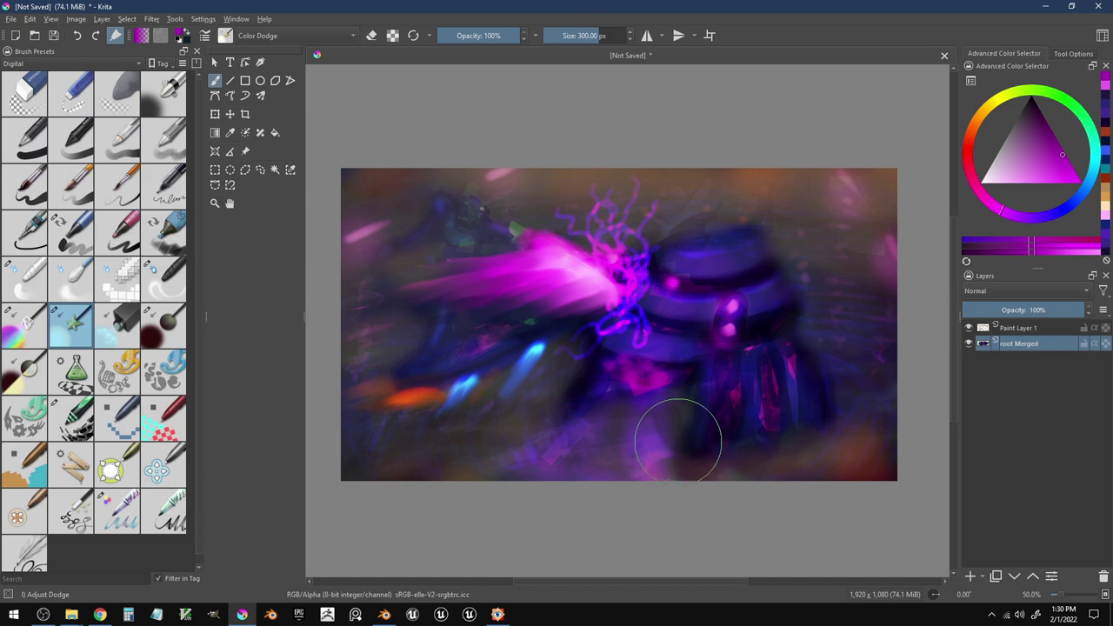
- Shrink the brush to 26 px, try glowing purple wavy rings around the creature's whole body, then undo them
{"action": "key", "text": "bracketleft"}
{"action": "key", "text": "bracketleft"}
{"action": "key", "text": "bracketleft"}
{"action": "key", "text": "bracketleft"}
{"action": "key", "text": "bracketleft"}
{"action": "key", "text": "bracketleft"}
{"action": "key", "text": "bracketleft"}
{"action": "key", "text": "bracketleft"}
{"action": "key", "text": "bracketleft"}
{"action": "key", "text": "bracketleft"}
{"action": "key", "text": "bracketleft"}
{"action": "key", "text": "bracketleft"}
{"action": "key", "text": "bracketleft"}
{"action": "key", "text": "bracketleft"}
{"action": "key", "text": "bracketleft"}
{"action": "key", "text": "bracketleft"}
{"action": "key", "text": "bracketleft"}
{"action": "key", "text": "bracketleft"}
{"action": "key", "text": "bracketleft"}
{"action": "key", "text": "bracketleft"}
{"action": "mouse_move", "coordinate": [668, 473]}
{"action": "left_mouse_down"}
{"action": "mouse_move", "coordinate": [612, 455]}
{"action": "mouse_move", "coordinate": [549, 375]}
{"action": "mouse_move", "coordinate": [646, 192]}
{"action": "mouse_move", "coordinate": [714, 181]}
{"action": "mouse_move", "coordinate": [795, 214]}
{"action": "mouse_move", "coordinate": [842, 305]}
{"action": "mouse_move", "coordinate": [843, 358]}
{"action": "mouse_move", "coordinate": [807, 404]}
{"action": "mouse_move", "coordinate": [683, 468]}
{"action": "mouse_move", "coordinate": [580, 437]}
{"action": "mouse_move", "coordinate": [554, 383]}
{"action": "mouse_move", "coordinate": [569, 321]}
{"action": "mouse_move", "coordinate": [696, 183]}
{"action": "left_mouse_up"}
{"action": "mouse_move", "coordinate": [794, 220]}
{"action": "left_mouse_down"}
{"action": "mouse_move", "coordinate": [832, 347]}
{"action": "mouse_move", "coordinate": [743, 438]}
{"action": "mouse_move", "coordinate": [676, 470]}
{"action": "mouse_move", "coordinate": [605, 441]}
{"action": "mouse_move", "coordinate": [574, 380]}
{"action": "mouse_move", "coordinate": [602, 281]}
{"action": "mouse_move", "coordinate": [650, 226]}
{"action": "mouse_move", "coordinate": [745, 219]}
{"action": "mouse_move", "coordinate": [784, 241]}
{"action": "mouse_move", "coordinate": [807, 304]}
{"action": "mouse_move", "coordinate": [792, 376]}
{"action": "mouse_move", "coordinate": [709, 439]}
{"action": "mouse_move", "coordinate": [627, 402]}
{"action": "mouse_move", "coordinate": [596, 340]}
{"action": "mouse_move", "coordinate": [672, 238]}
{"action": "mouse_move", "coordinate": [728, 254]}
{"action": "mouse_move", "coordinate": [774, 327]}
{"action": "mouse_move", "coordinate": [708, 403]}
{"action": "mouse_move", "coordinate": [656, 355]}
{"action": "mouse_move", "coordinate": [649, 291]}
{"action": "mouse_move", "coordinate": [712, 280]}
{"action": "mouse_move", "coordinate": [708, 342]}
{"action": "mouse_move", "coordinate": [682, 300]}
{"action": "left_mouse_up"}
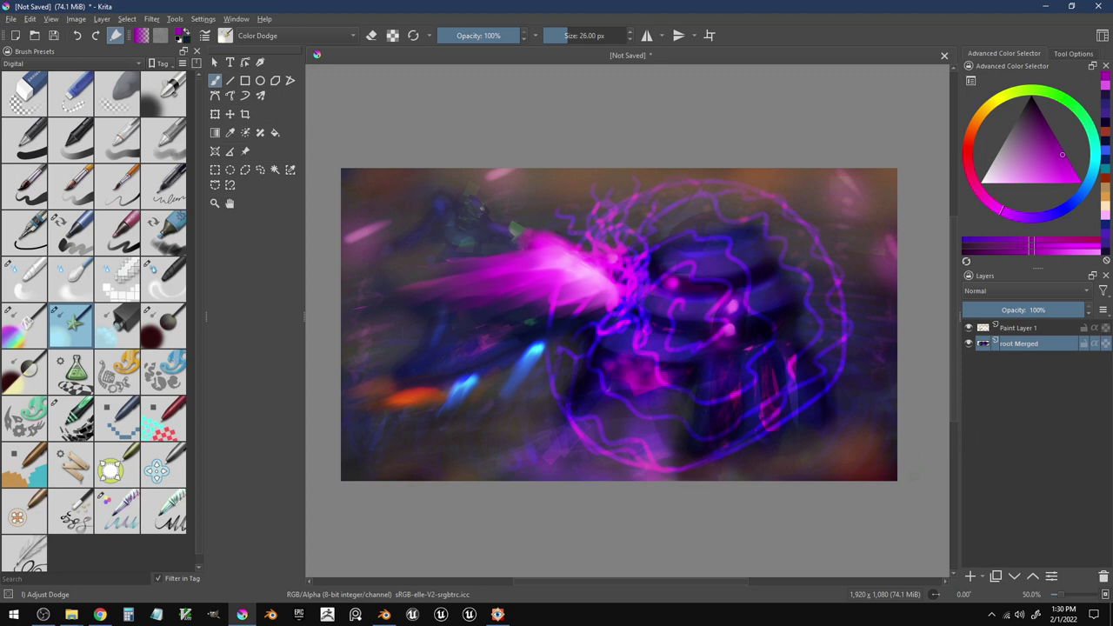
{"action": "key", "text": "ctrl+z"}
{"action": "key", "text": "ctrl+z"}
{"action": "key", "text": "ctrl+z"}
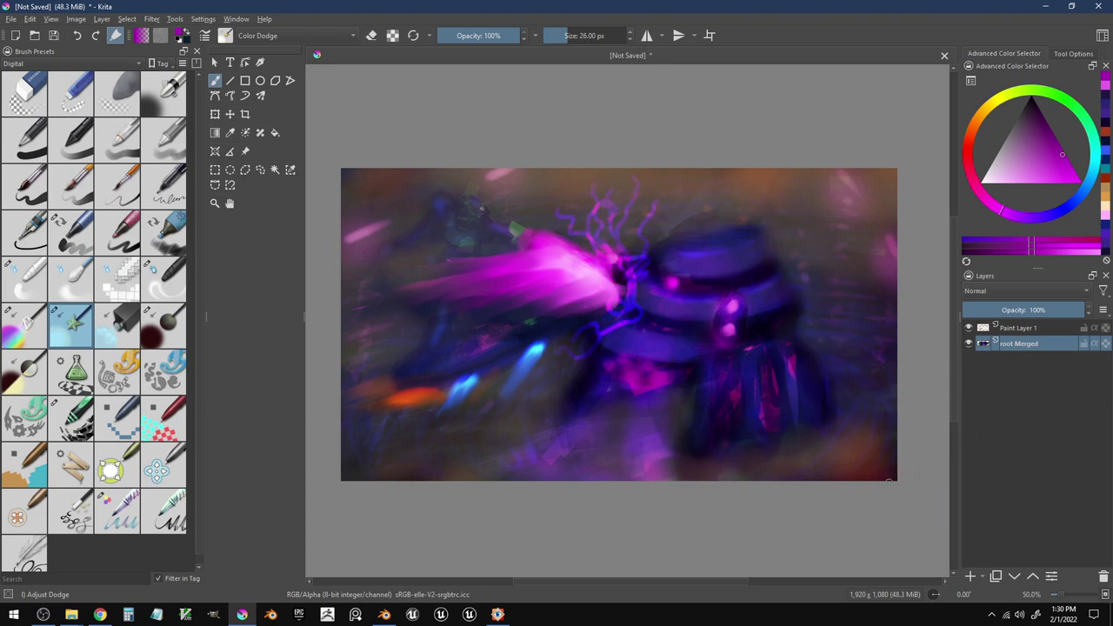
- Try a thin purple arc over the creature and jagged lightning lines across its head and body, then undo them
{"action": "mouse_move", "coordinate": [551, 366]}
{"action": "left_mouse_down"}
{"action": "mouse_move", "coordinate": [576, 275]}
{"action": "mouse_move", "coordinate": [874, 325]}
{"action": "mouse_move", "coordinate": [867, 383]}
{"action": "left_mouse_up"}
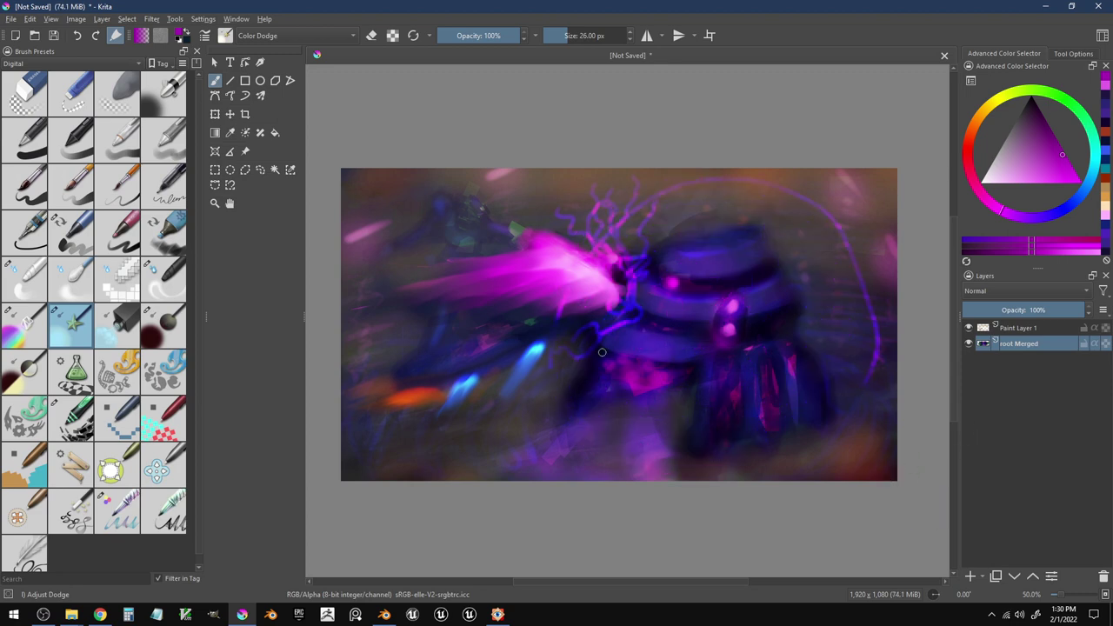
{"action": "mouse_move", "coordinate": [602, 352]}
{"action": "left_mouse_down"}
{"action": "mouse_move", "coordinate": [649, 221]}
{"action": "mouse_move", "coordinate": [654, 271]}
{"action": "mouse_move", "coordinate": [640, 291]}
{"action": "mouse_move", "coordinate": [628, 252]}
{"action": "mouse_move", "coordinate": [640, 303]}
{"action": "mouse_move", "coordinate": [618, 360]}
{"action": "mouse_move", "coordinate": [636, 349]}
{"action": "mouse_move", "coordinate": [681, 360]}
{"action": "mouse_move", "coordinate": [756, 334]}
{"action": "mouse_move", "coordinate": [694, 341]}
{"action": "mouse_move", "coordinate": [622, 308]}
{"action": "mouse_move", "coordinate": [639, 382]}
{"action": "mouse_move", "coordinate": [632, 414]}
{"action": "mouse_move", "coordinate": [589, 369]}
{"action": "mouse_move", "coordinate": [566, 321]}
{"action": "mouse_move", "coordinate": [574, 357]}
{"action": "mouse_move", "coordinate": [616, 378]}
{"action": "mouse_move", "coordinate": [636, 313]}
{"action": "mouse_move", "coordinate": [715, 339]}
{"action": "mouse_move", "coordinate": [654, 304]}
{"action": "mouse_move", "coordinate": [750, 238]}
{"action": "mouse_move", "coordinate": [646, 300]}
{"action": "mouse_move", "coordinate": [675, 260]}
{"action": "mouse_move", "coordinate": [766, 222]}
{"action": "mouse_move", "coordinate": [771, 316]}
{"action": "mouse_move", "coordinate": [736, 320]}
{"action": "mouse_move", "coordinate": [692, 365]}
{"action": "mouse_move", "coordinate": [654, 359]}
{"action": "mouse_move", "coordinate": [702, 309]}
{"action": "mouse_move", "coordinate": [698, 232]}
{"action": "mouse_move", "coordinate": [673, 259]}
{"action": "mouse_move", "coordinate": [662, 221]}
{"action": "mouse_move", "coordinate": [619, 234]}
{"action": "mouse_move", "coordinate": [643, 269]}
{"action": "mouse_move", "coordinate": [624, 323]}
{"action": "mouse_move", "coordinate": [619, 245]}
{"action": "mouse_move", "coordinate": [569, 363]}
{"action": "mouse_move", "coordinate": [596, 336]}
{"action": "mouse_move", "coordinate": [565, 372]}
{"action": "mouse_move", "coordinate": [586, 404]}
{"action": "left_mouse_up"}
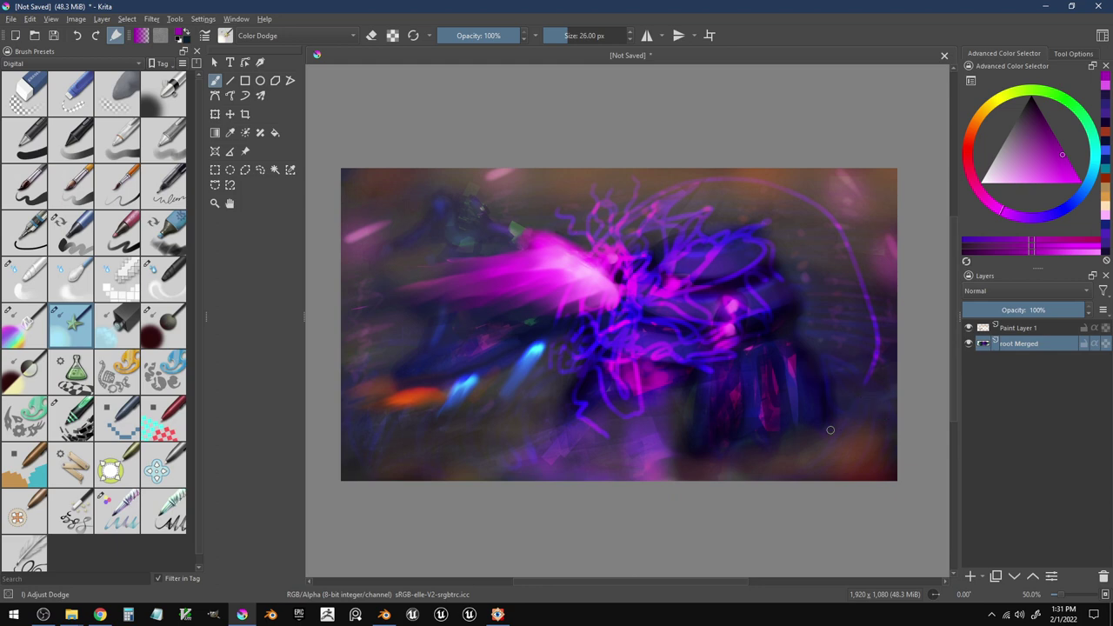
{"action": "key", "text": "ctrl+z"}
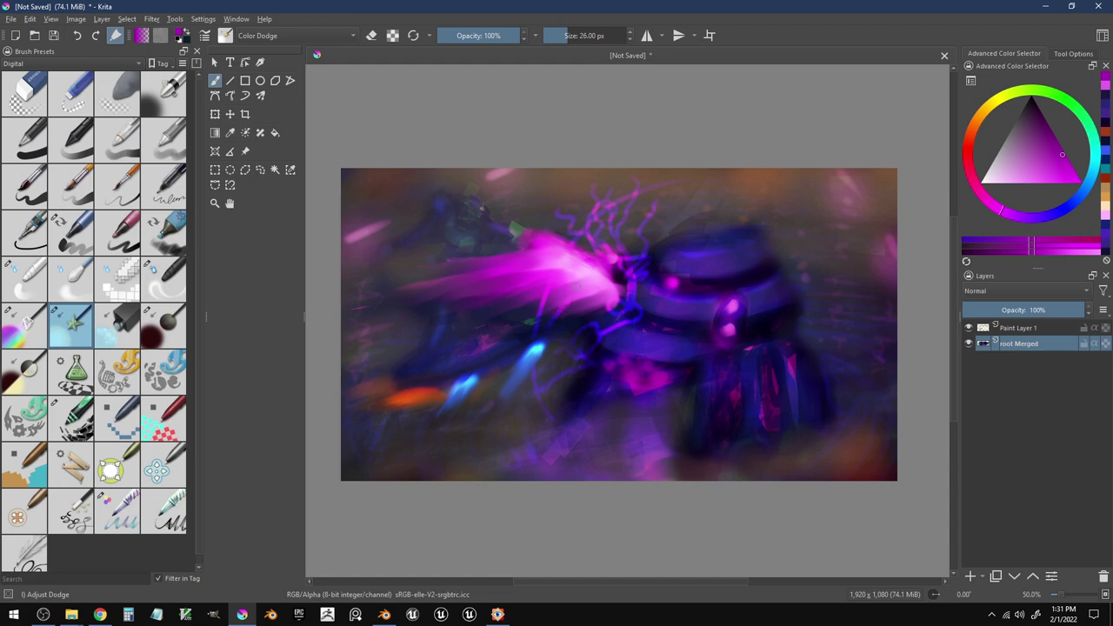
- Try a web of curved purple lines across and down the creature, then undo it along with a stroke over the beam
{"action": "left_click_drag", "start_coordinate": [593, 358], "coordinate": [827, 339]}
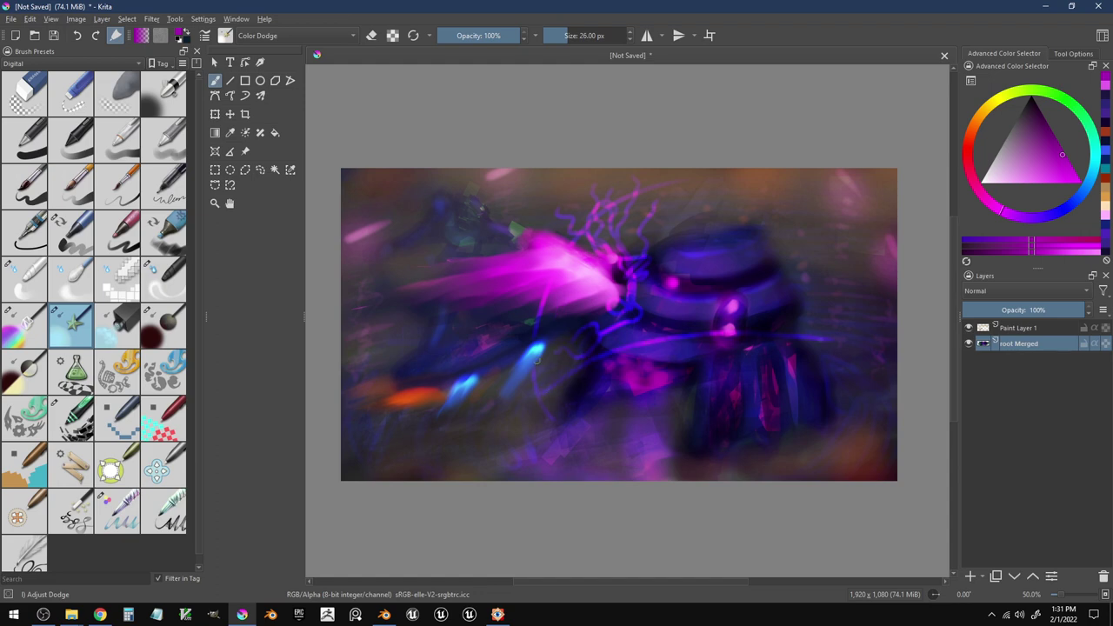
{"action": "left_click_drag", "start_coordinate": [591, 333], "coordinate": [845, 322]}
{"action": "mouse_move", "coordinate": [535, 323]}
{"action": "left_mouse_down"}
{"action": "mouse_move", "coordinate": [724, 268]}
{"action": "mouse_move", "coordinate": [755, 274]}
{"action": "left_mouse_up"}
{"action": "left_click_drag", "start_coordinate": [571, 231], "coordinate": [746, 241]}
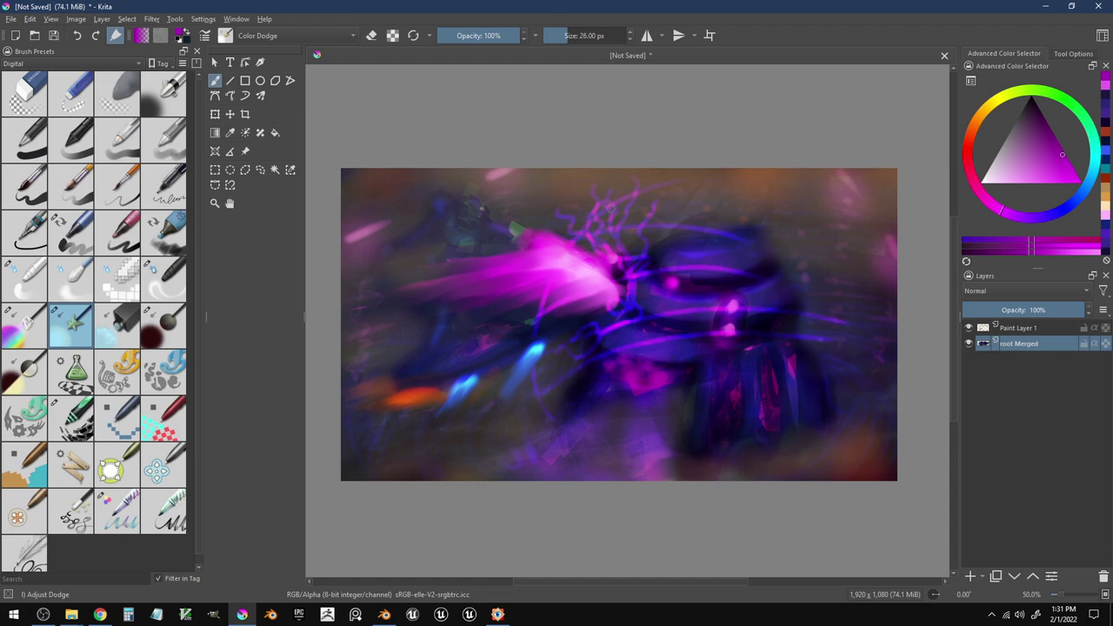
{"action": "left_click_drag", "start_coordinate": [600, 210], "coordinate": [738, 191]}
{"action": "left_click_drag", "start_coordinate": [612, 252], "coordinate": [759, 244]}
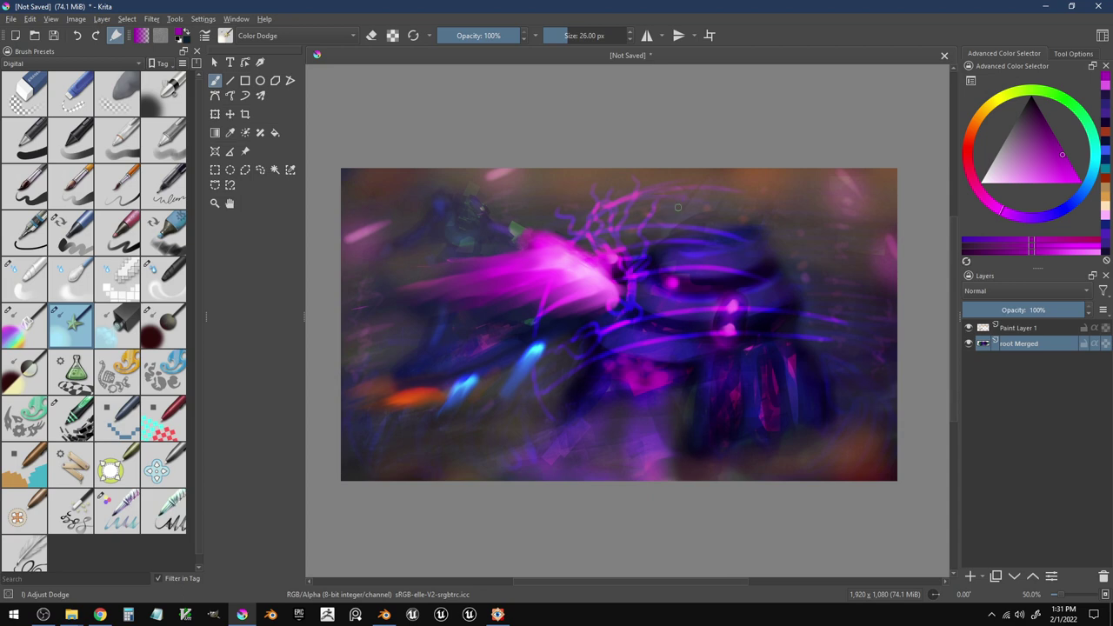
{"action": "left_click_drag", "start_coordinate": [672, 236], "coordinate": [694, 373]}
{"action": "left_click_drag", "start_coordinate": [631, 258], "coordinate": [648, 372]}
{"action": "left_click_drag", "start_coordinate": [588, 296], "coordinate": [608, 403]}
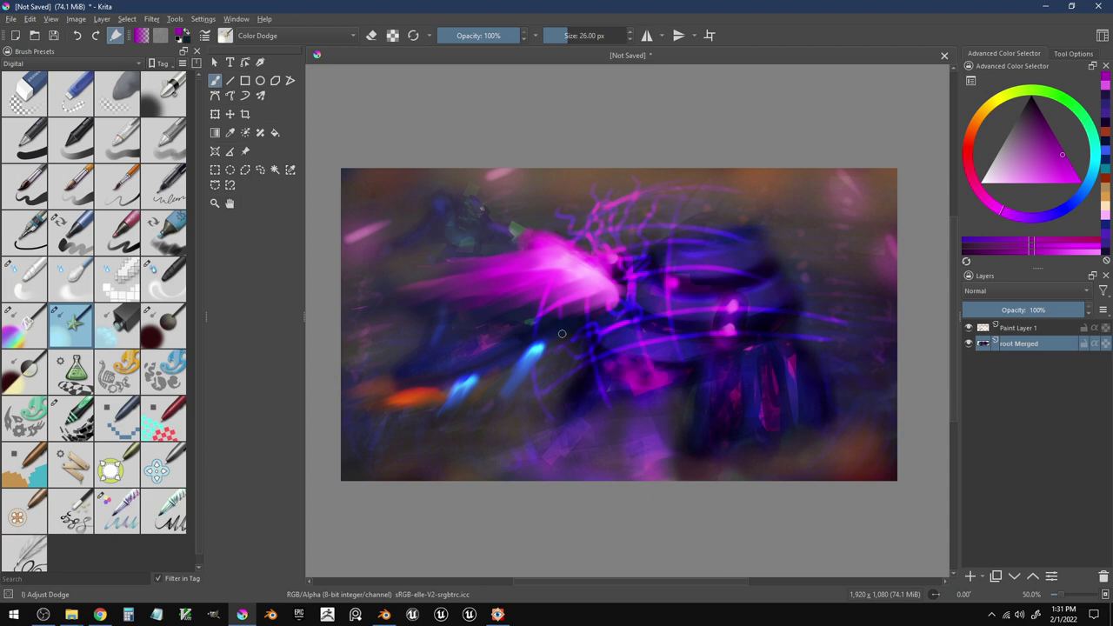
{"action": "key", "text": "ctrl+z"}
{"action": "key", "text": "ctrl+z"}
{"action": "key", "text": "ctrl+z"}
{"action": "key", "text": "ctrl+z"}
{"action": "key", "text": "ctrl+z"}
{"action": "key", "text": "ctrl+z"}
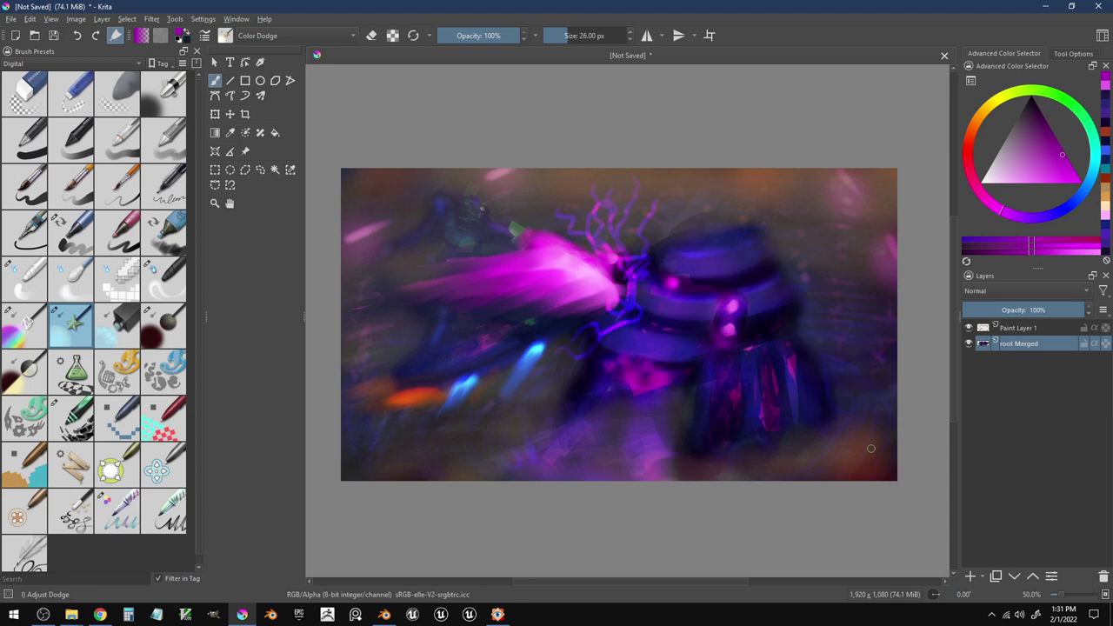
{"action": "key", "text": "ctrl+z"}
{"action": "key", "text": "ctrl+z"}
{"action": "left_click_drag", "start_coordinate": [564, 299], "coordinate": [506, 276]}
{"action": "key", "text": "ctrl+z"}
- Sample the muted magenta from the small highlight on the dark figure above the beam and shrink the brush to 12 px
{"action": "left_click", "coordinate": [671, 318], "text": "ctrl"}
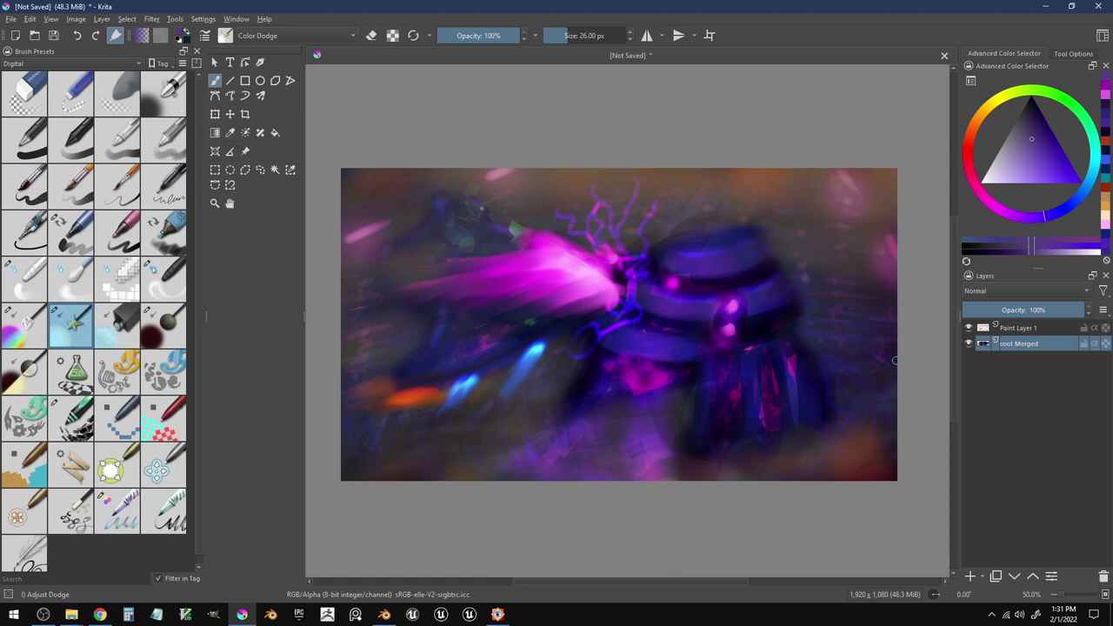
{"action": "scroll", "coordinate": [516, 224], "scroll_direction": "up", "scroll_amount": 3}
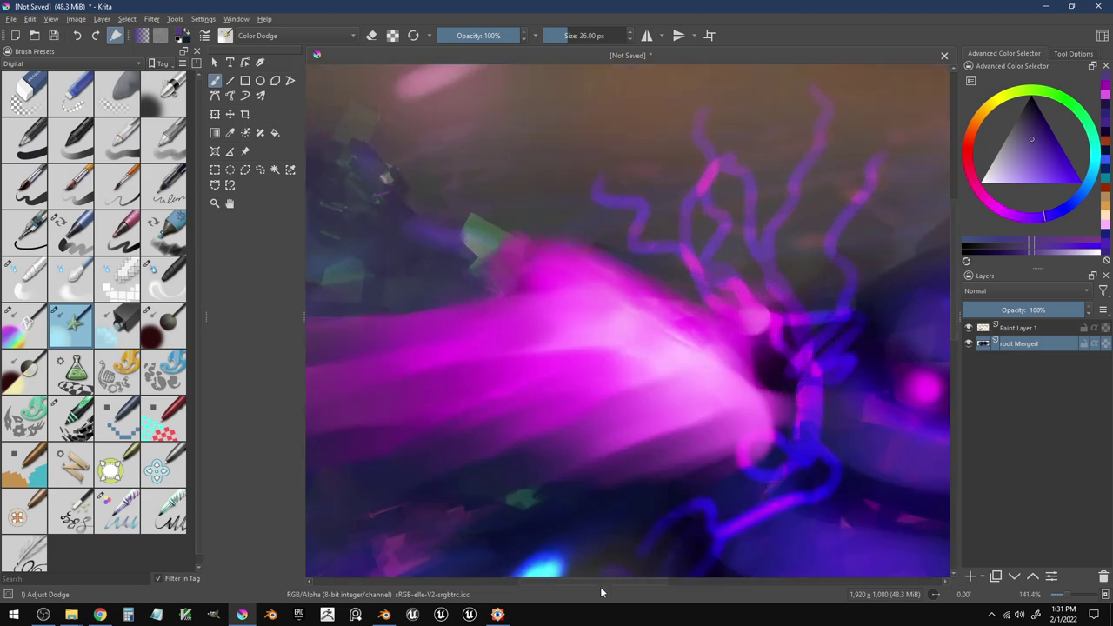
{"action": "left_click_drag", "start_coordinate": [600, 581], "coordinate": [557, 581]}
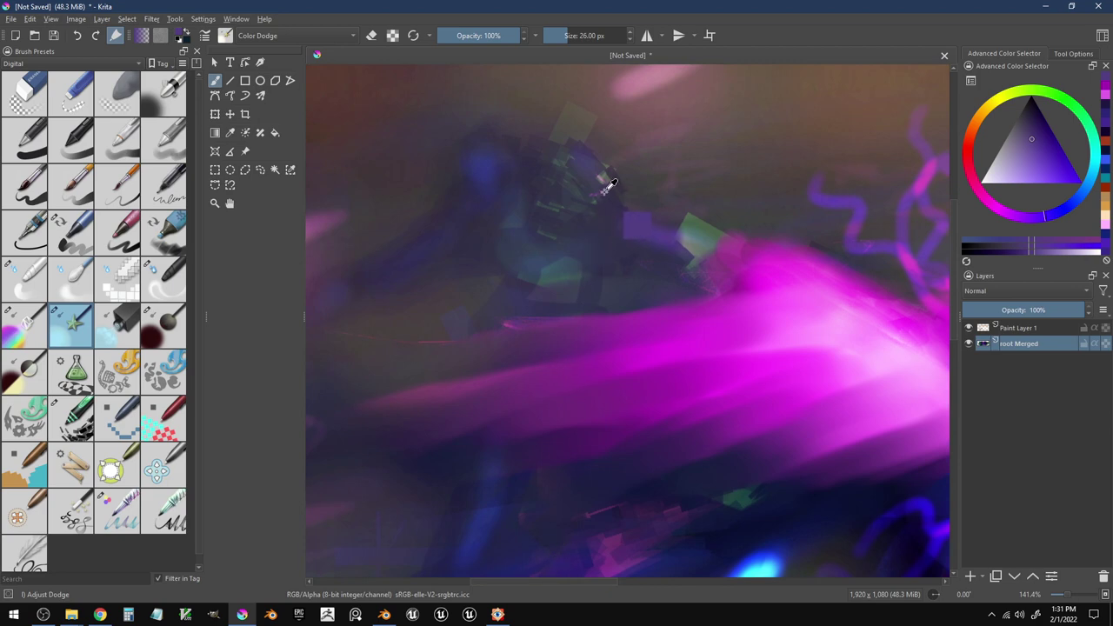
{"action": "left_click", "coordinate": [605, 187], "text": "ctrl"}
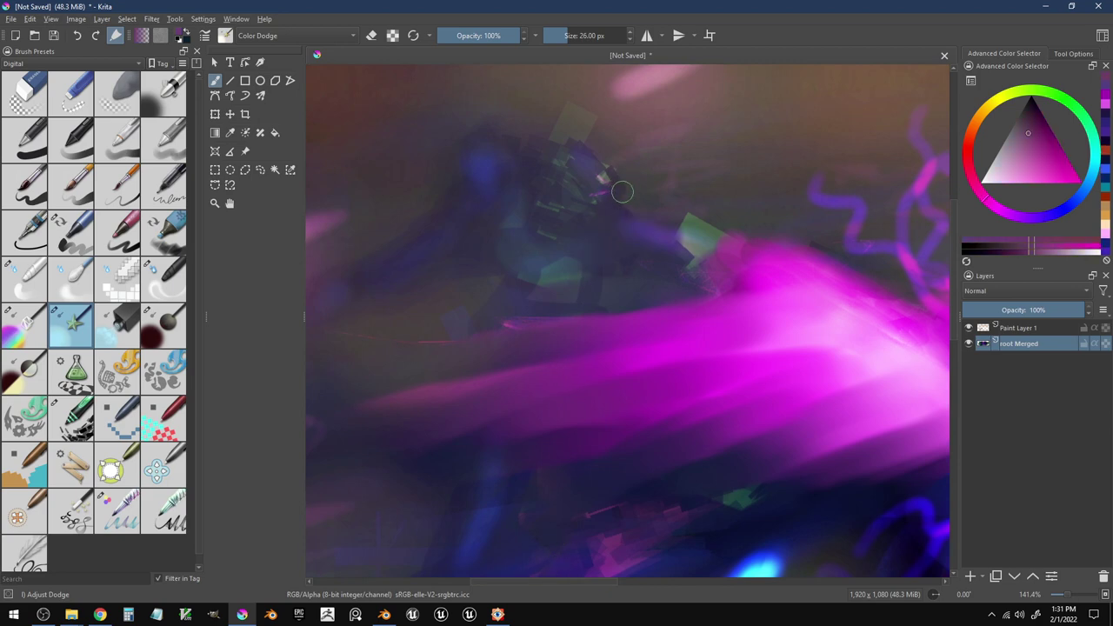
{"action": "key", "text": "bracketleft"}
{"action": "key", "text": "bracketleft"}
{"action": "key", "text": "bracketleft"}
{"action": "key", "text": "bracketleft"}
{"action": "key", "text": "bracketleft"}
{"action": "key", "text": "bracketleft"}
{"action": "key", "text": "bracketleft"}
{"action": "key", "text": "bracketleft"}
{"action": "key", "text": "bracketleft"}
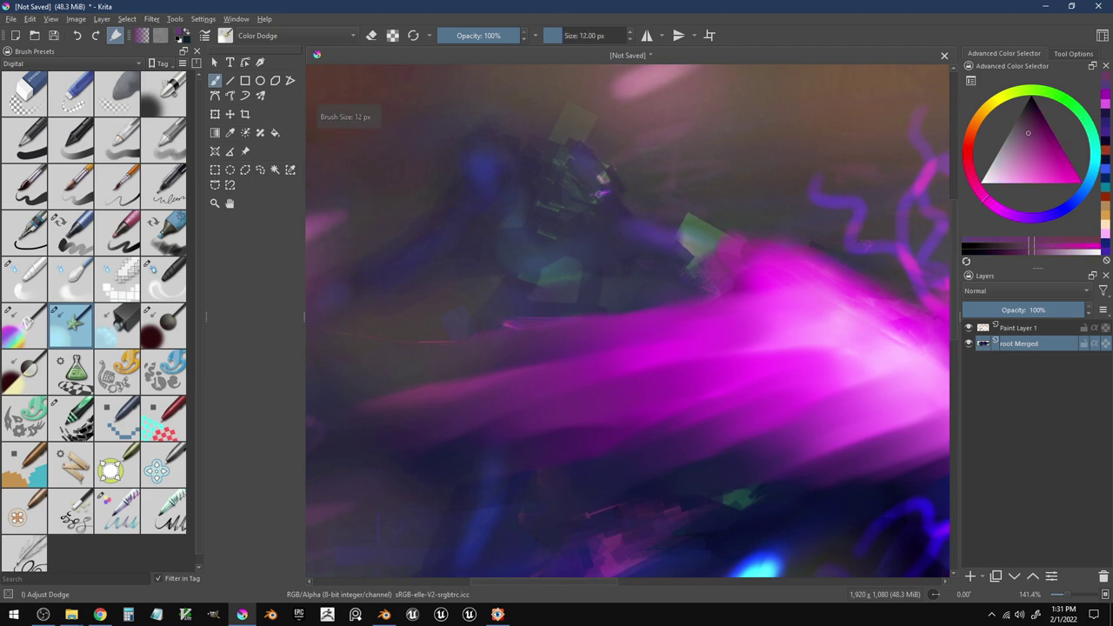
- Paint the figure's eye glow with the dodge brush in magenta and dark red, undoing the extra strokes along its extended arm
{"action": "left_click_drag", "start_coordinate": [597, 194], "coordinate": [613, 192]}
{"action": "left_click", "coordinate": [968, 164]}
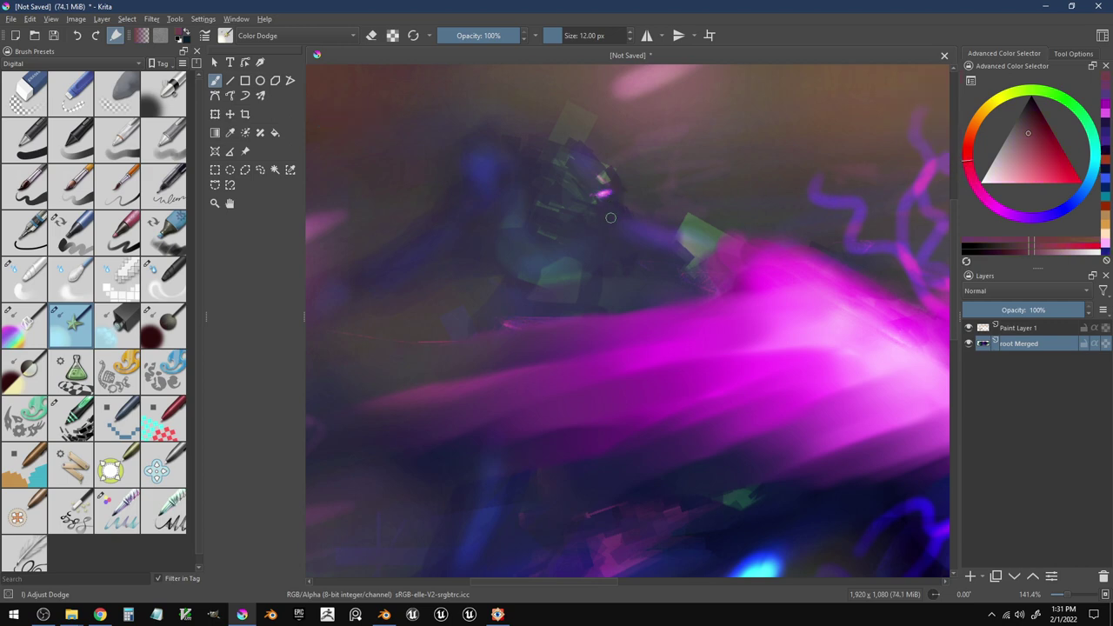
{"action": "left_click", "coordinate": [1056, 147]}
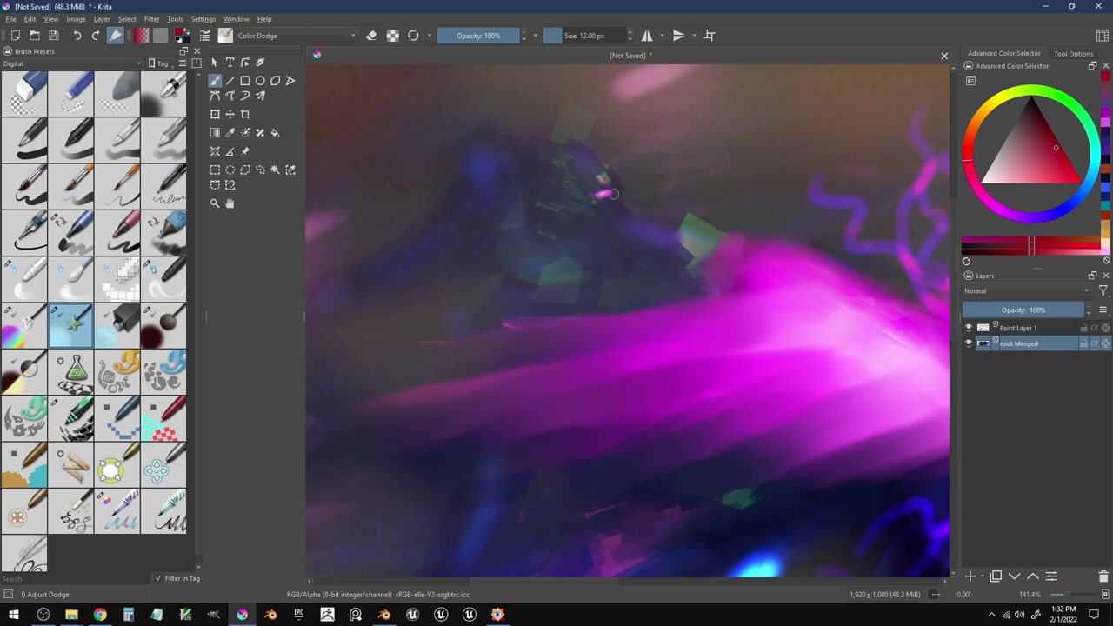
{"action": "left_click_drag", "start_coordinate": [598, 194], "coordinate": [613, 193]}
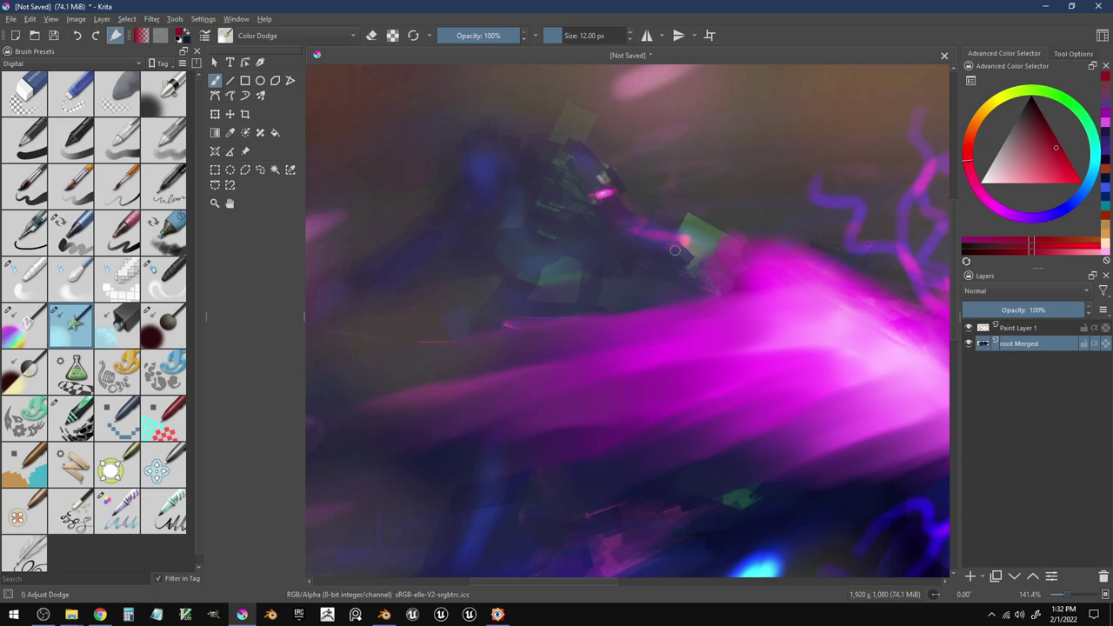
{"action": "key", "text": "ctrl+z"}
{"action": "key", "text": "ctrl+z"}
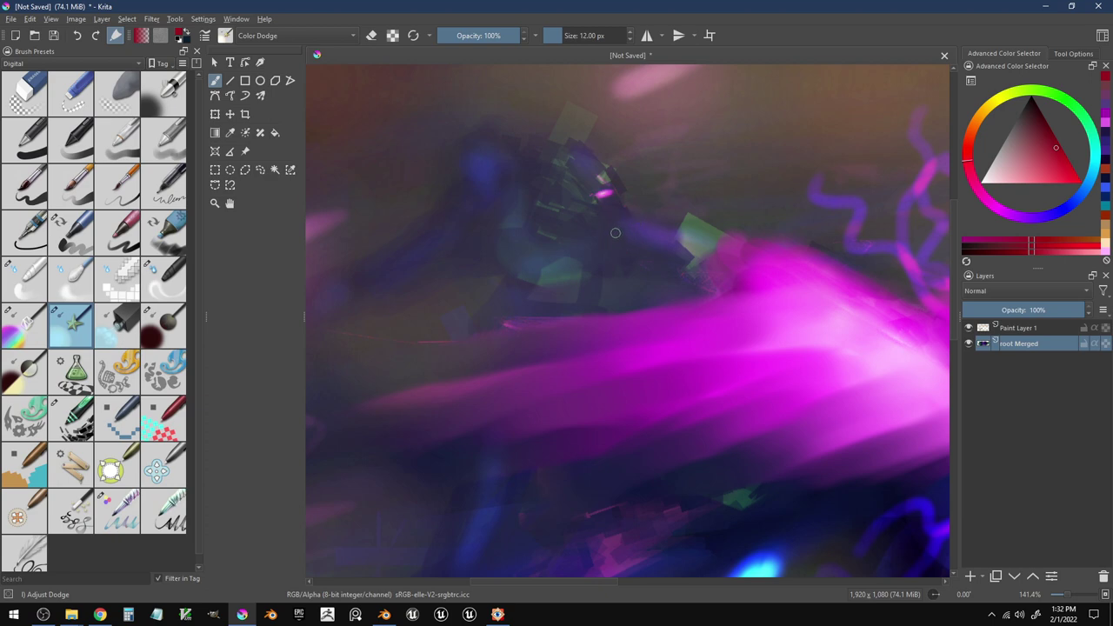
- Dab three small dark red glow spots around the figure's torso with the dodge brush
{"action": "left_click", "coordinate": [614, 235]}
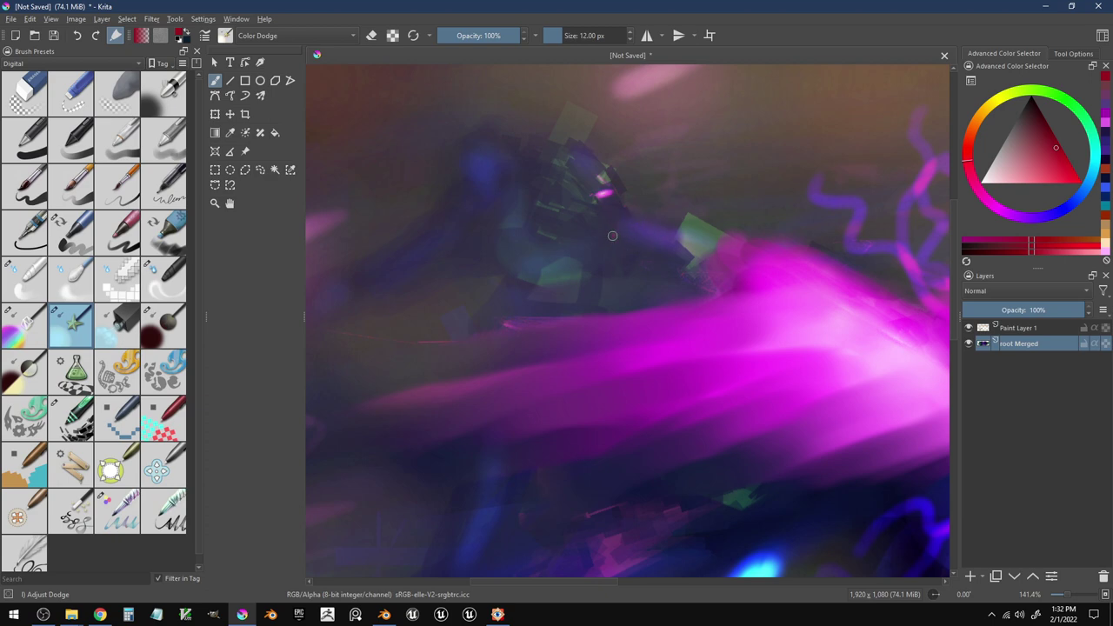
{"action": "left_click", "coordinate": [510, 259]}
{"action": "left_click", "coordinate": [599, 262]}
- Sample dark blue tones from the figure and brush them over its torso and trailing arm, undoing the last stroke
{"action": "left_click", "coordinate": [557, 218], "text": "ctrl"}
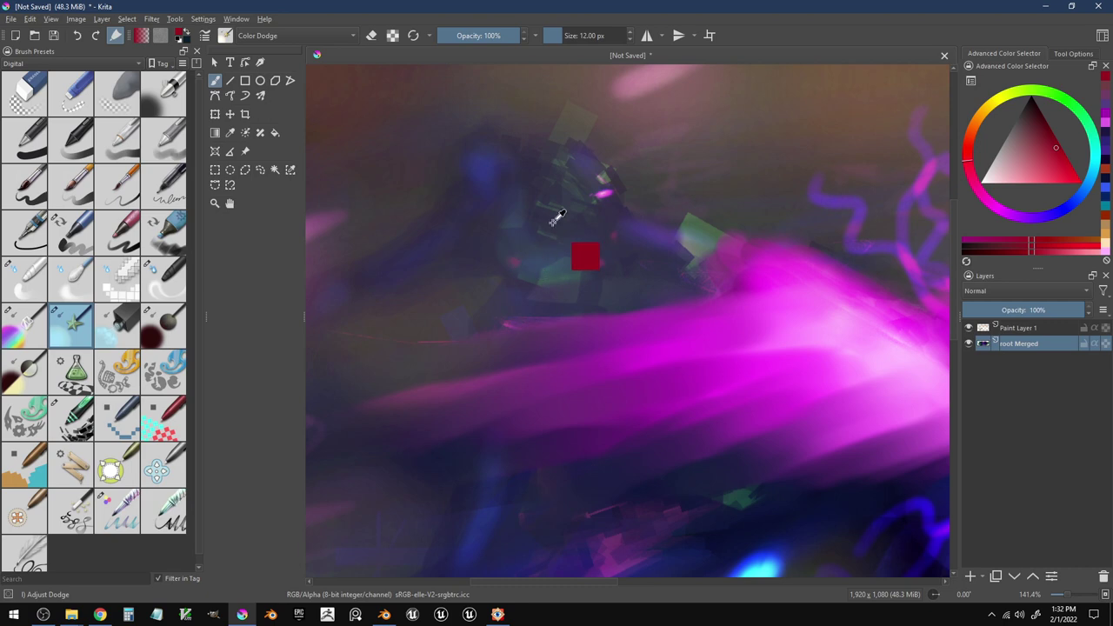
{"action": "left_click", "coordinate": [546, 273]}
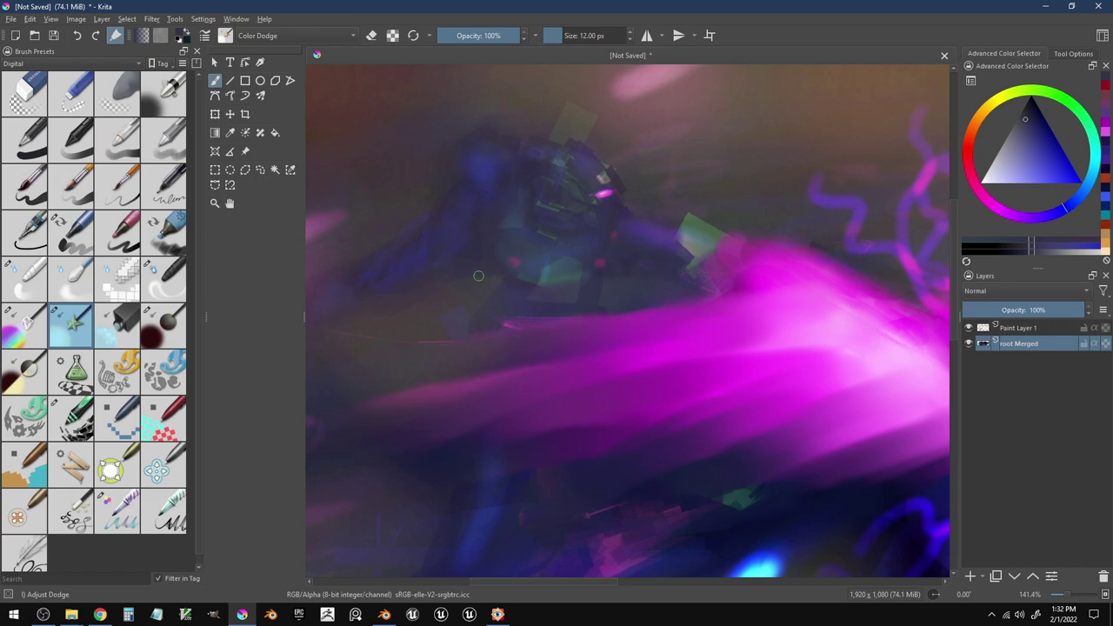
{"action": "left_click", "coordinate": [477, 227], "text": "ctrl"}
{"action": "key", "text": "ctrl+z"}
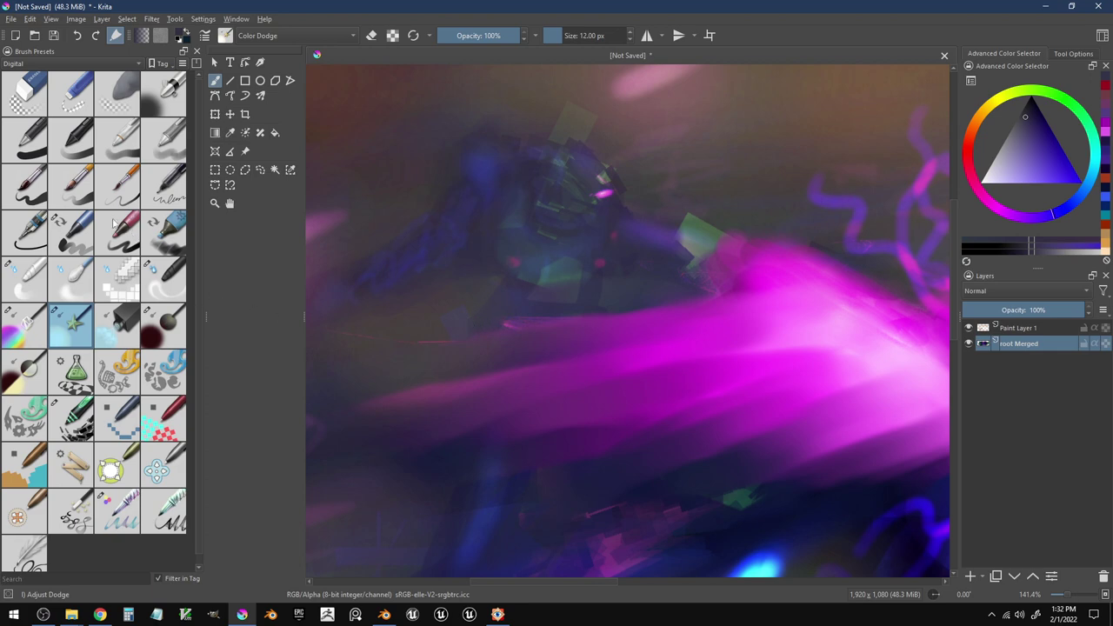
- Use the Marker Dry preset at 7 px to detail the figure's torso and trailing arm, sampling purple and dark blue from the canvas
{"action": "left_click", "coordinate": [163, 232]}
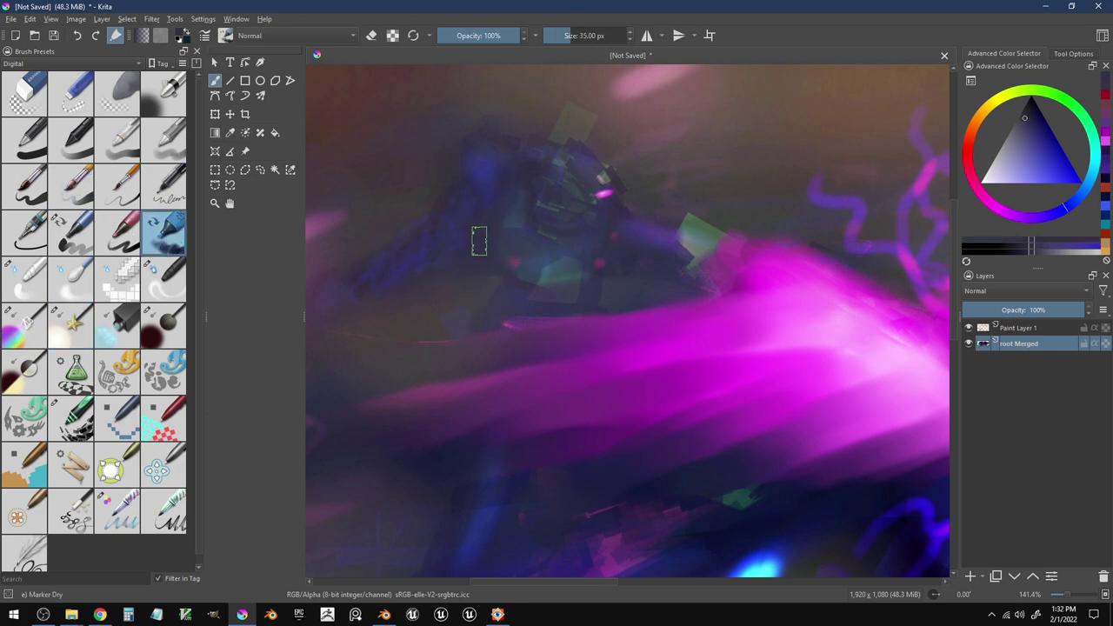
{"action": "key", "text": "bracketleft"}
{"action": "key", "text": "bracketleft"}
{"action": "key", "text": "bracketleft"}
{"action": "key", "text": "bracketleft"}
{"action": "key", "text": "bracketleft"}
{"action": "key", "text": "bracketleft"}
{"action": "key", "text": "bracketleft"}
{"action": "key", "text": "bracketleft"}
{"action": "key", "text": "bracketleft"}
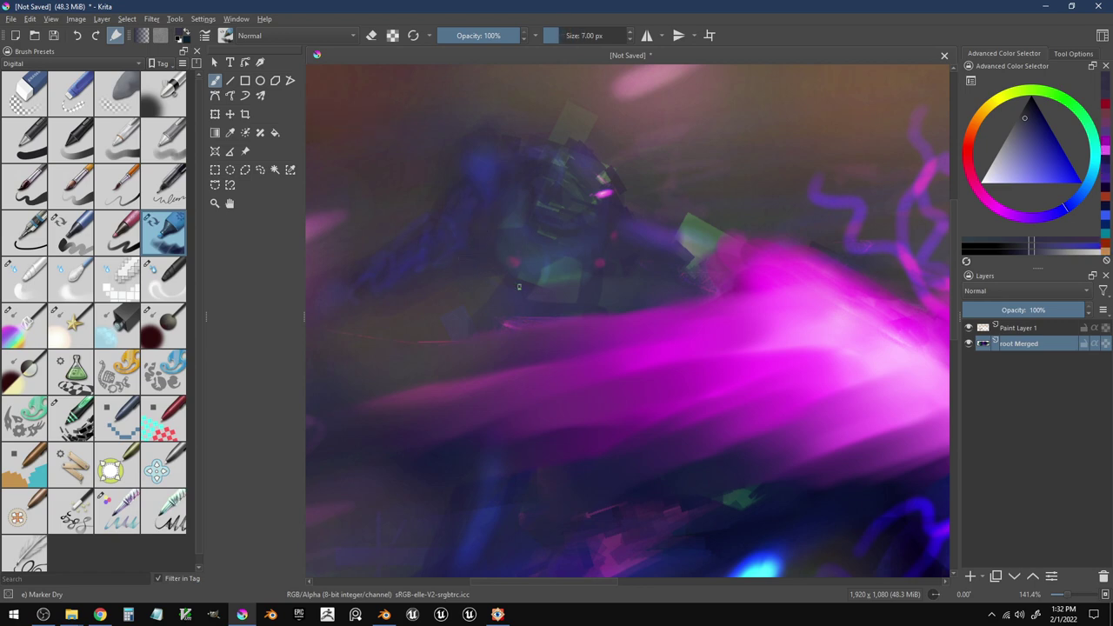
{"action": "left_click", "coordinate": [572, 322], "text": "ctrl"}
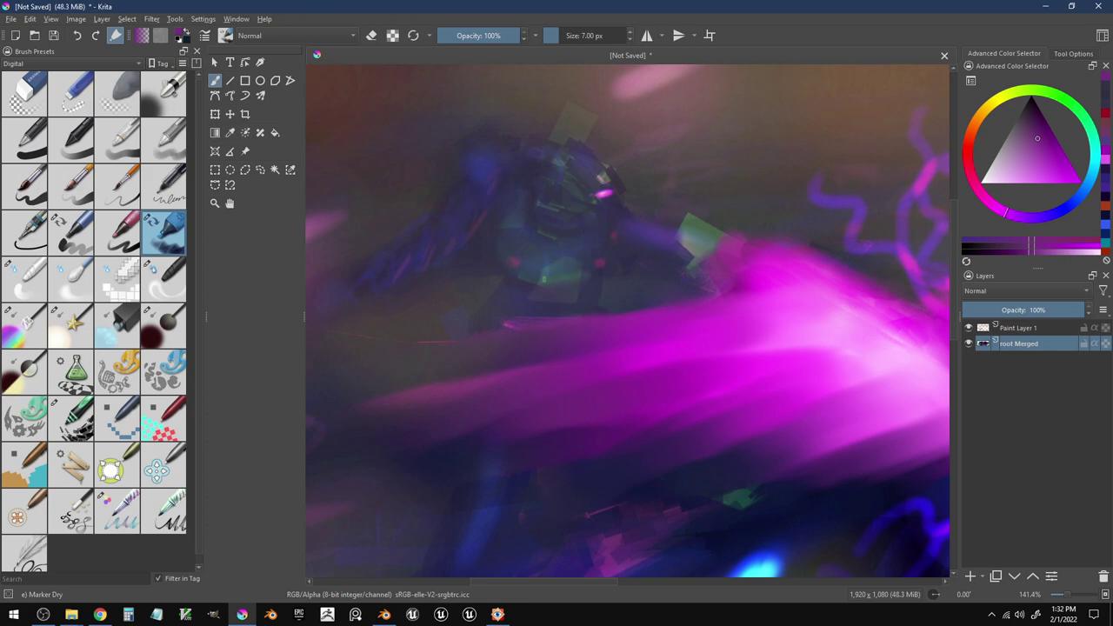
{"action": "left_click", "coordinate": [539, 271], "text": "ctrl"}
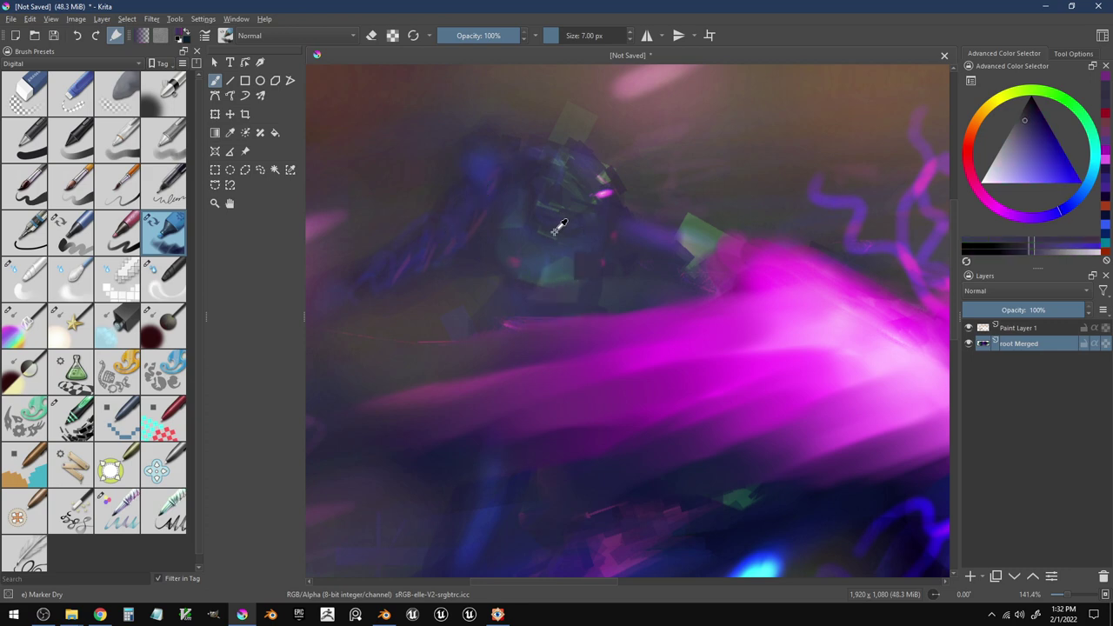
- Outline the domed plate with its stepped lower edge on the figure's lower torso in near-black
{"action": "left_click_drag", "start_coordinate": [541, 262], "coordinate": [576, 258]}
{"action": "left_click", "coordinate": [1033, 99]}
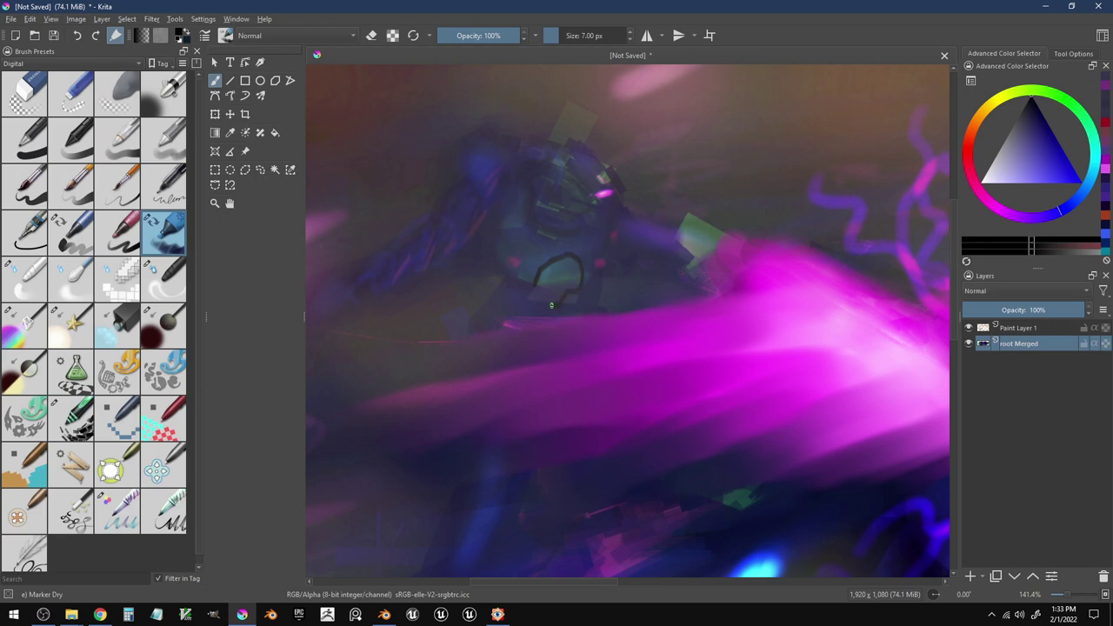
{"action": "left_click_drag", "start_coordinate": [552, 305], "coordinate": [547, 295]}
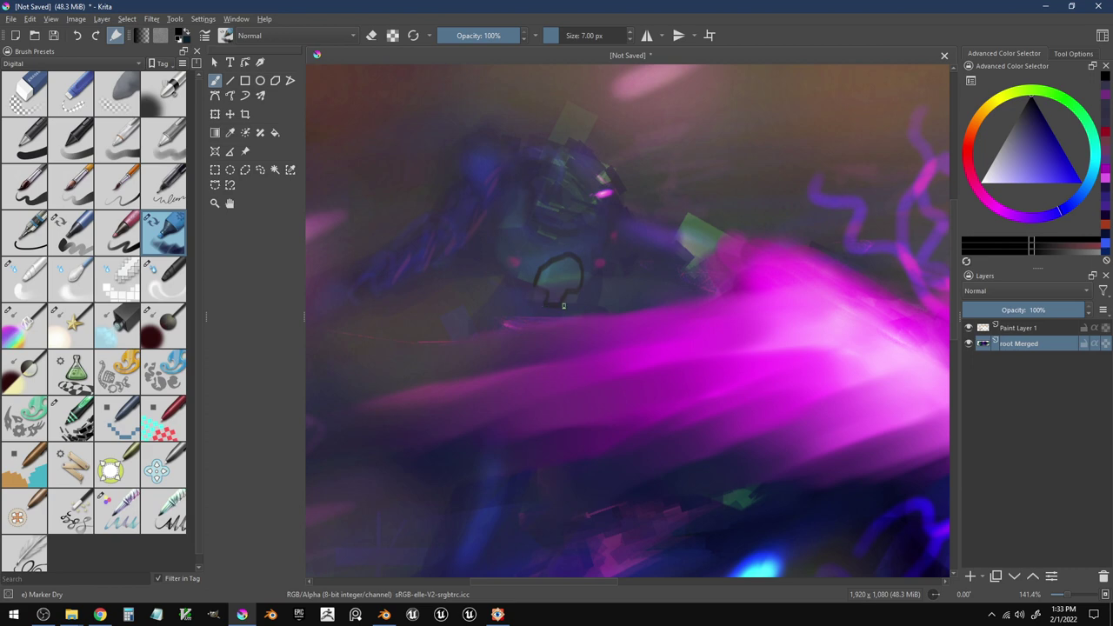
{"action": "left_click_drag", "start_coordinate": [574, 306], "coordinate": [579, 287]}
- Draw dark contour lines around the figure's torso side, waist, shoulder and head
{"action": "left_click_drag", "start_coordinate": [514, 285], "coordinate": [505, 274]}
{"action": "left_click_drag", "start_coordinate": [525, 316], "coordinate": [493, 271]}
{"action": "mouse_move", "coordinate": [515, 157]}
{"action": "left_mouse_down"}
{"action": "mouse_move", "coordinate": [558, 154]}
{"action": "mouse_move", "coordinate": [529, 182]}
{"action": "mouse_move", "coordinate": [554, 169]}
{"action": "left_mouse_up"}
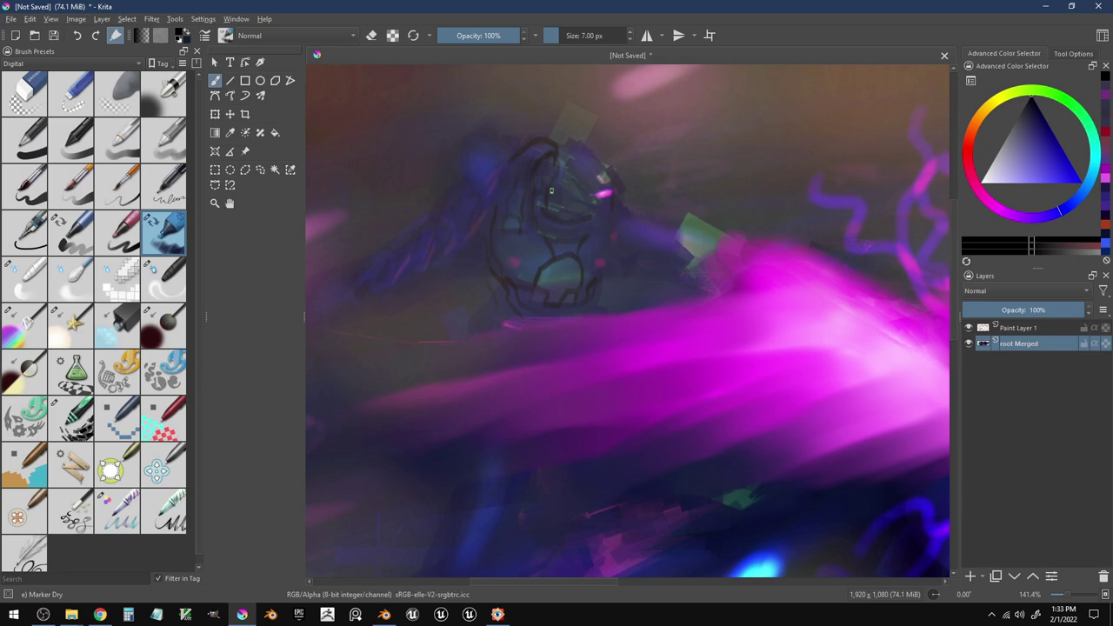
{"action": "mouse_move", "coordinate": [557, 193]}
{"action": "left_mouse_down"}
{"action": "mouse_move", "coordinate": [559, 156]}
{"action": "mouse_move", "coordinate": [546, 157]}
{"action": "left_mouse_up"}
{"action": "left_click_drag", "start_coordinate": [500, 228], "coordinate": [519, 232]}
{"action": "left_click_drag", "start_coordinate": [492, 278], "coordinate": [504, 306]}
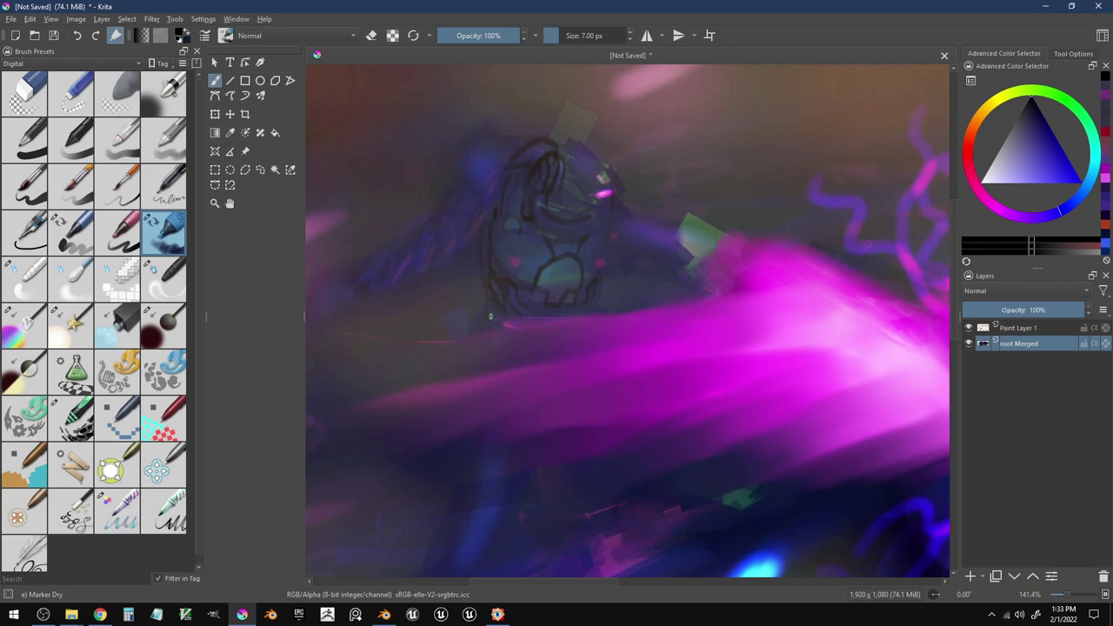
- Outline the torso's edge nearest the beam and the extended arm and hand, undoing the last stroke
{"action": "left_click_drag", "start_coordinate": [593, 305], "coordinate": [616, 248]}
{"action": "mouse_move", "coordinate": [681, 270]}
{"action": "left_mouse_down"}
{"action": "mouse_move", "coordinate": [686, 250]}
{"action": "mouse_move", "coordinate": [682, 260]}
{"action": "mouse_move", "coordinate": [673, 249]}
{"action": "mouse_move", "coordinate": [685, 239]}
{"action": "left_mouse_up"}
{"action": "key", "text": "ctrl+z"}
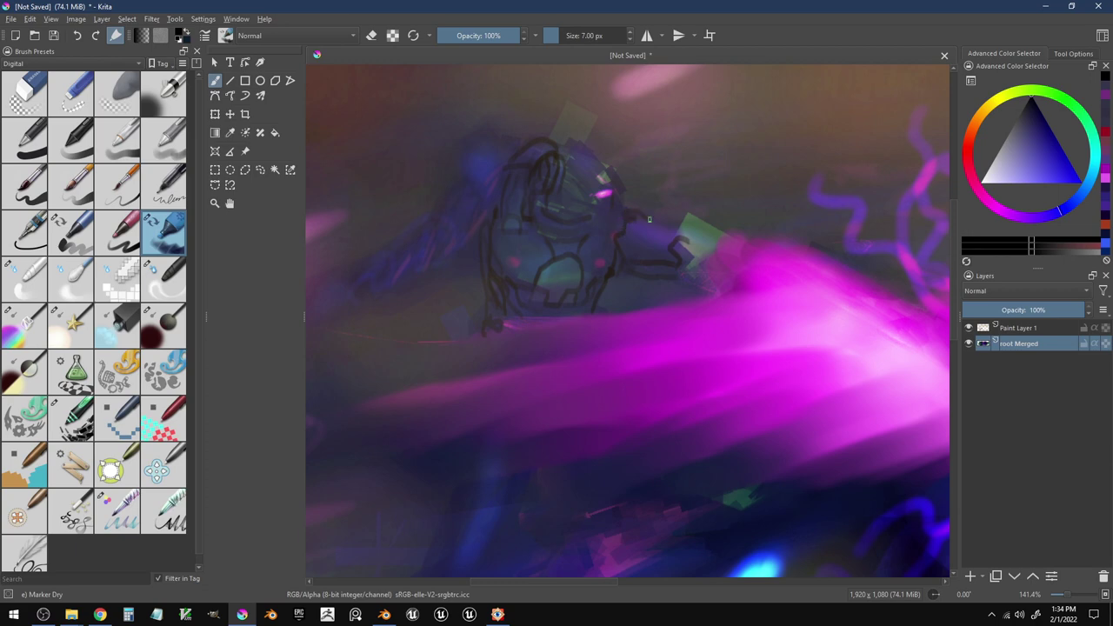
- Outline a curved shoulder plate beside the glowing eye and touch it up with violet and dark blue sampled nearby
{"action": "mouse_move", "coordinate": [624, 196]}
{"action": "left_mouse_down"}
{"action": "mouse_move", "coordinate": [646, 220]}
{"action": "mouse_move", "coordinate": [625, 198]}
{"action": "left_mouse_up"}
{"action": "left_click", "coordinate": [648, 237], "text": "ctrl"}
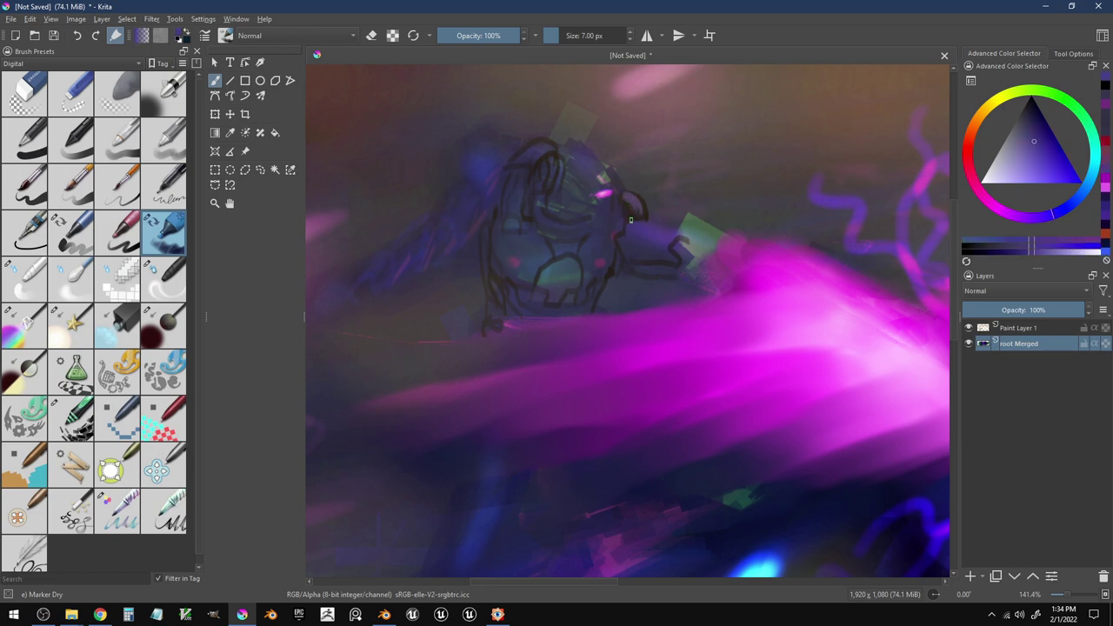
{"action": "left_click", "coordinate": [635, 219], "text": "ctrl"}
{"action": "left_click", "coordinate": [626, 207], "text": "ctrl"}
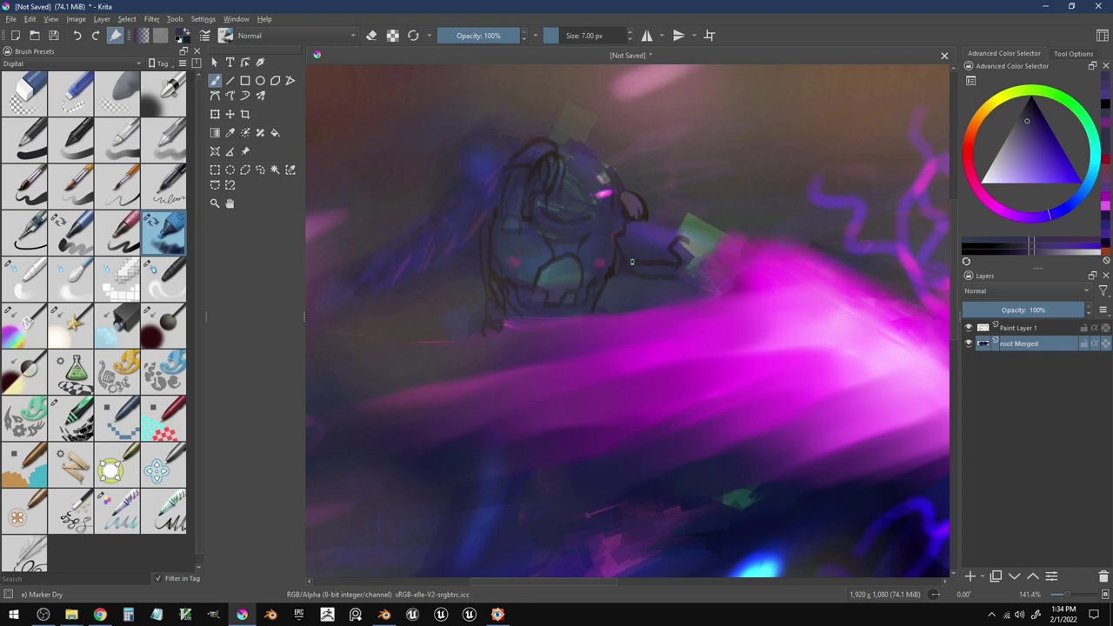
- Compare the painting with Paint Layer 1 and the root Merged layer each hidden and shown
{"action": "left_click", "coordinate": [969, 329]}
{"action": "left_click", "coordinate": [969, 329]}
{"action": "scroll", "coordinate": [738, 313], "scroll_direction": "down", "scroll_amount": 2}
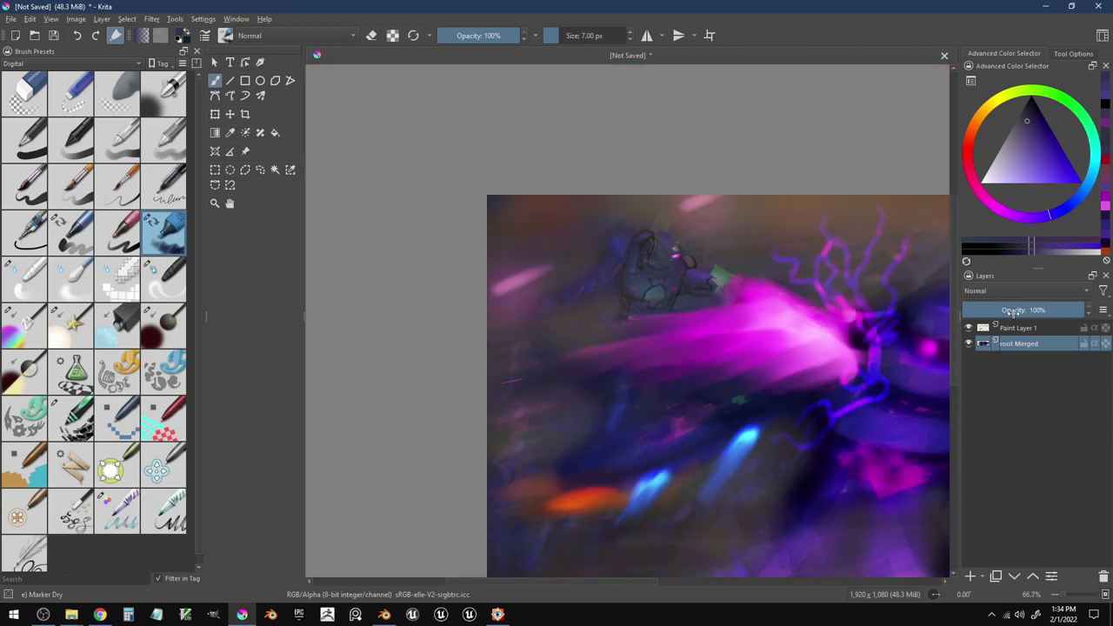
{"action": "left_click", "coordinate": [969, 342]}
{"action": "left_click", "coordinate": [969, 342]}
- Make Paint Layer 1 active, enable eraser mode, try erasing over the figure with an enlarged brush, and undo the stroke
{"action": "left_click", "coordinate": [981, 331]}
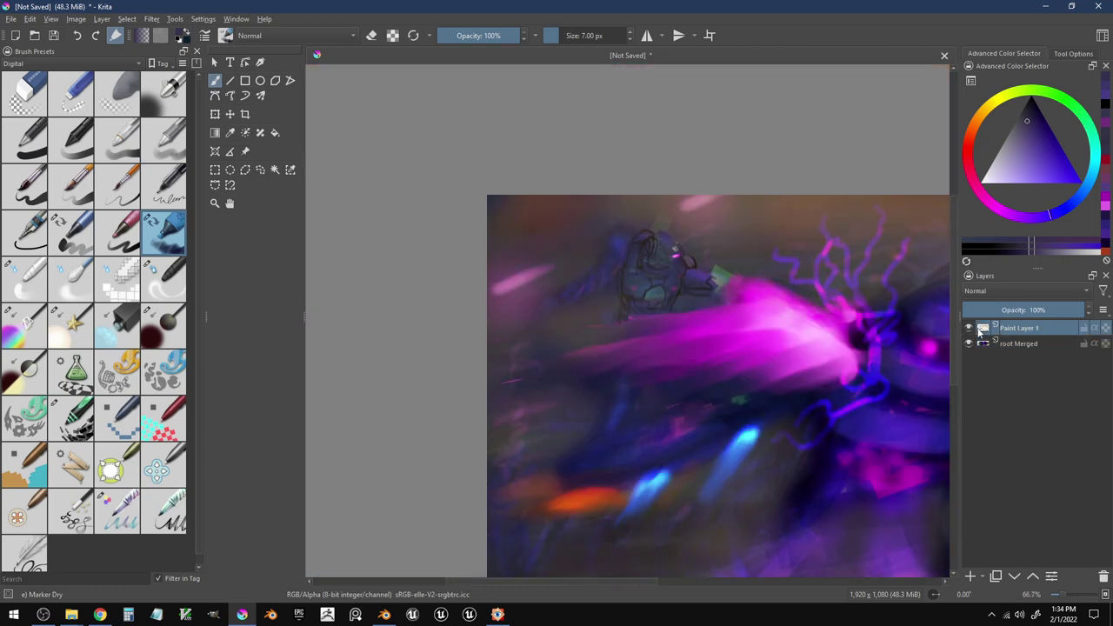
{"action": "left_click", "coordinate": [373, 36]}
{"action": "mouse_move", "coordinate": [682, 273]}
{"action": "left_mouse_down"}
{"action": "mouse_move", "coordinate": [696, 280]}
{"action": "mouse_move", "coordinate": [654, 255]}
{"action": "mouse_move", "coordinate": [646, 289]}
{"action": "left_mouse_up"}
{"action": "key", "text": "bracketright"}
{"action": "key", "text": "bracketright"}
{"action": "key", "text": "bracketright"}
{"action": "key", "text": "bracketright"}
{"action": "key", "text": "bracketright"}
{"action": "key", "text": "bracketright"}
{"action": "key", "text": "bracketright"}
{"action": "key", "text": "bracketright"}
{"action": "key", "text": "bracketright"}
{"action": "key", "text": "bracketright"}
{"action": "key", "text": "bracketright"}
{"action": "key", "text": "bracketright"}
{"action": "key", "text": "bracketright"}
{"action": "key", "text": "bracketright"}
{"action": "key", "text": "bracketright"}
{"action": "key", "text": "bracketright"}
{"action": "key", "text": "bracketright"}
{"action": "key", "text": "bracketright"}
{"action": "key", "text": "bracketright"}
{"action": "key", "text": "bracketright"}
{"action": "key", "text": "ctrl+z"}
- Reduce the eraser to 38 px and erase Paint Layer 1 over the figure's body and trailing arm
{"action": "key", "text": "bracketleft"}
{"action": "key", "text": "bracketleft"}
{"action": "key", "text": "bracketleft"}
{"action": "key", "text": "bracketleft"}
{"action": "key", "text": "bracketleft"}
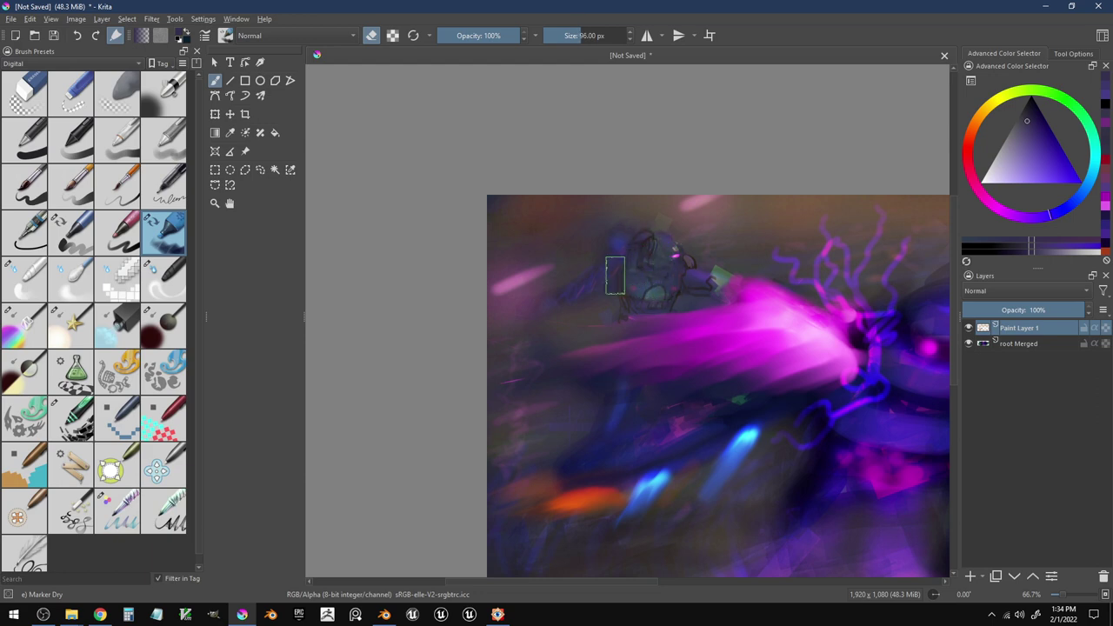
{"action": "key", "text": "bracketleft"}
{"action": "key", "text": "bracketleft"}
{"action": "key", "text": "bracketleft"}
{"action": "key", "text": "bracketleft"}
{"action": "key", "text": "bracketleft"}
{"action": "key", "text": "bracketleft"}
{"action": "key", "text": "bracketleft"}
{"action": "key", "text": "bracketleft"}
{"action": "key", "text": "bracketleft"}
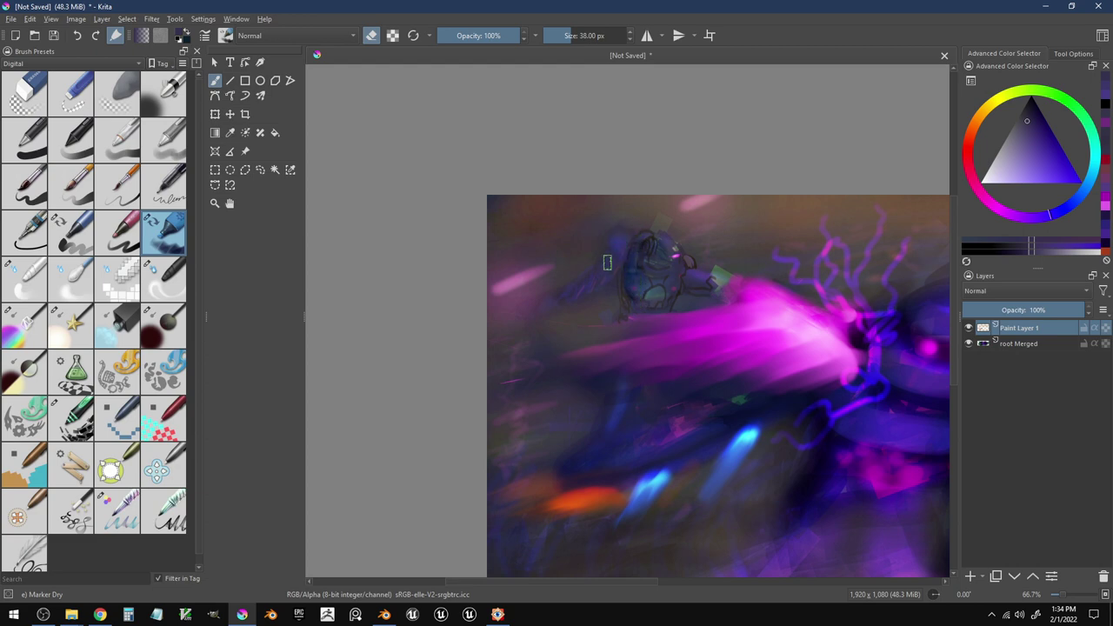
{"action": "mouse_move", "coordinate": [620, 246]}
{"action": "left_mouse_down"}
{"action": "mouse_move", "coordinate": [617, 236]}
{"action": "mouse_move", "coordinate": [567, 293]}
{"action": "mouse_move", "coordinate": [623, 261]}
{"action": "left_mouse_up"}
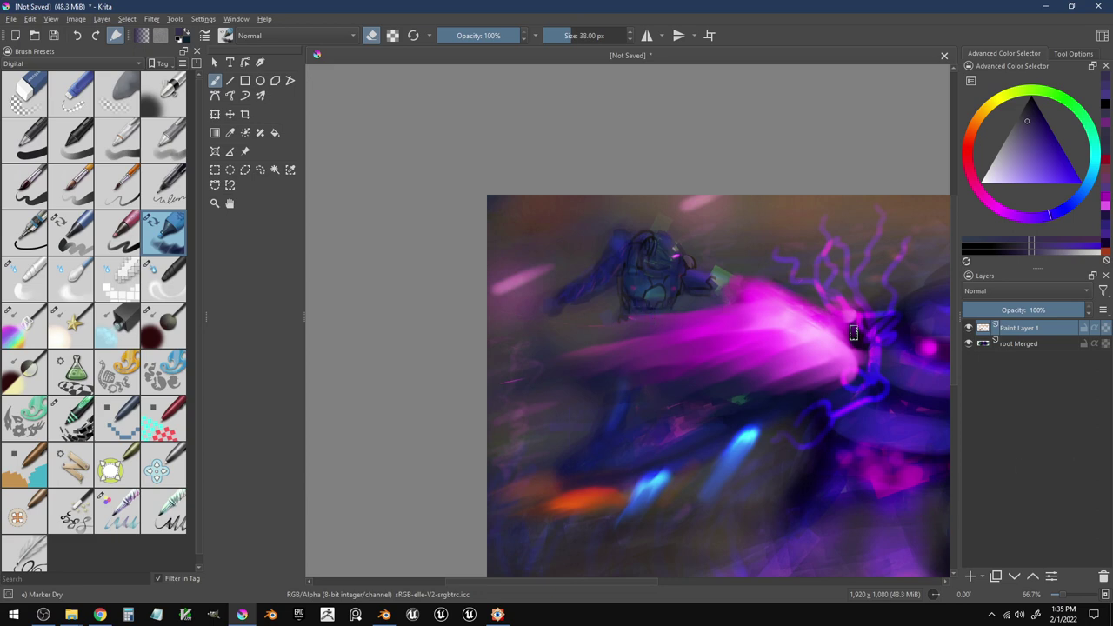
- Turn off eraser mode and sample a very dark blue from the edge of the large machine's upper rings
{"action": "scroll", "coordinate": [812, 291], "scroll_direction": "down", "scroll_amount": 1}
{"action": "right_click", "coordinate": [811, 287]}
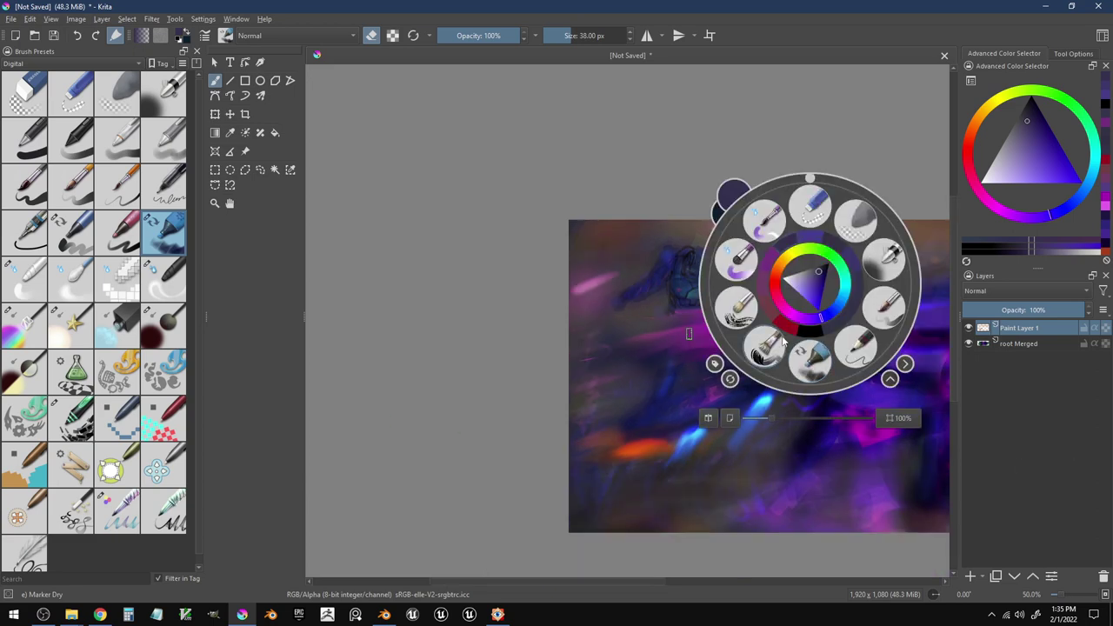
{"action": "left_click", "coordinate": [491, 452]}
{"action": "mouse_move", "coordinate": [536, 577]}
{"action": "left_mouse_down"}
{"action": "mouse_move", "coordinate": [606, 595]}
{"action": "mouse_move", "coordinate": [676, 580]}
{"action": "mouse_move", "coordinate": [662, 584]}
{"action": "left_mouse_up"}
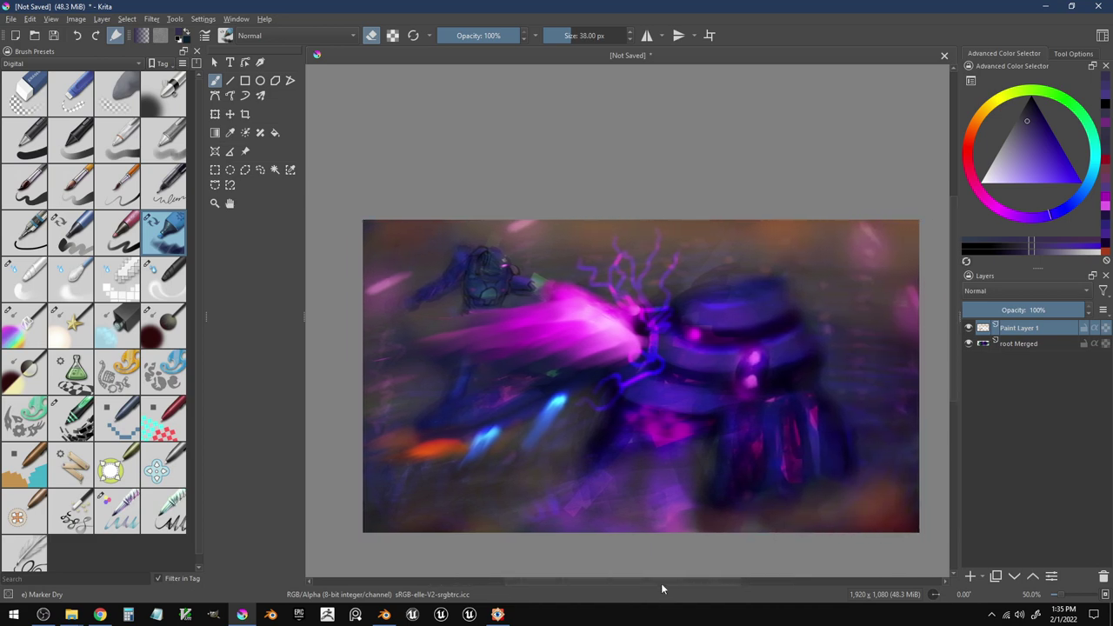
{"action": "key", "text": "e"}
{"action": "left_click", "coordinate": [797, 310], "text": "ctrl"}
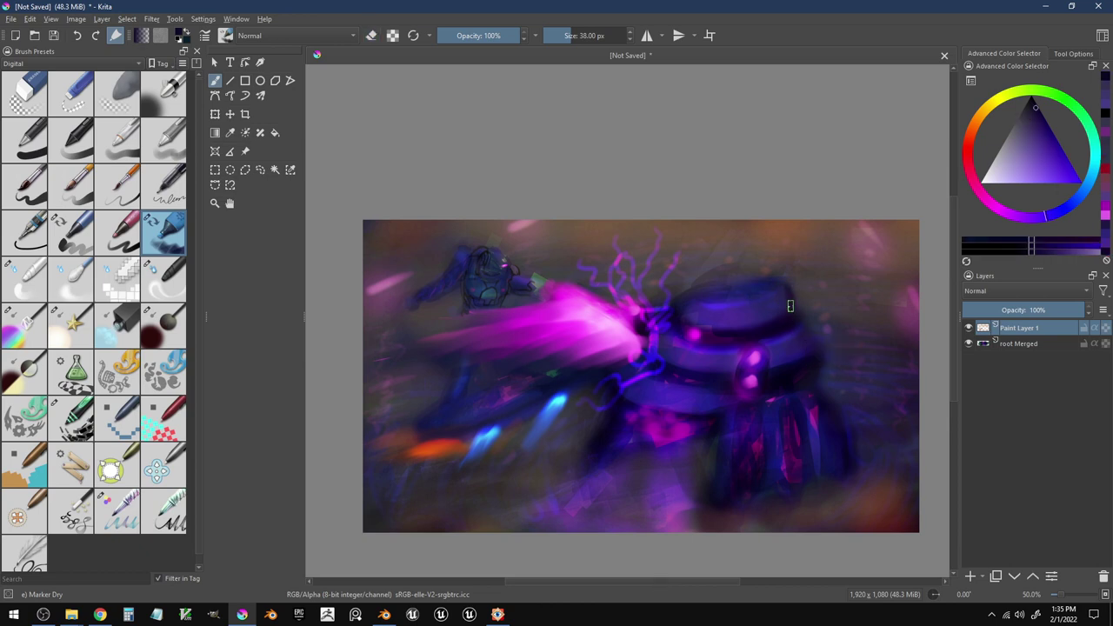
- Compare the image with Paint Layer 1 hidden and shown, and lower that layer's opacity to 69%
{"action": "left_click", "coordinate": [969, 328]}
{"action": "left_click", "coordinate": [970, 330]}
{"action": "left_click", "coordinate": [969, 331]}
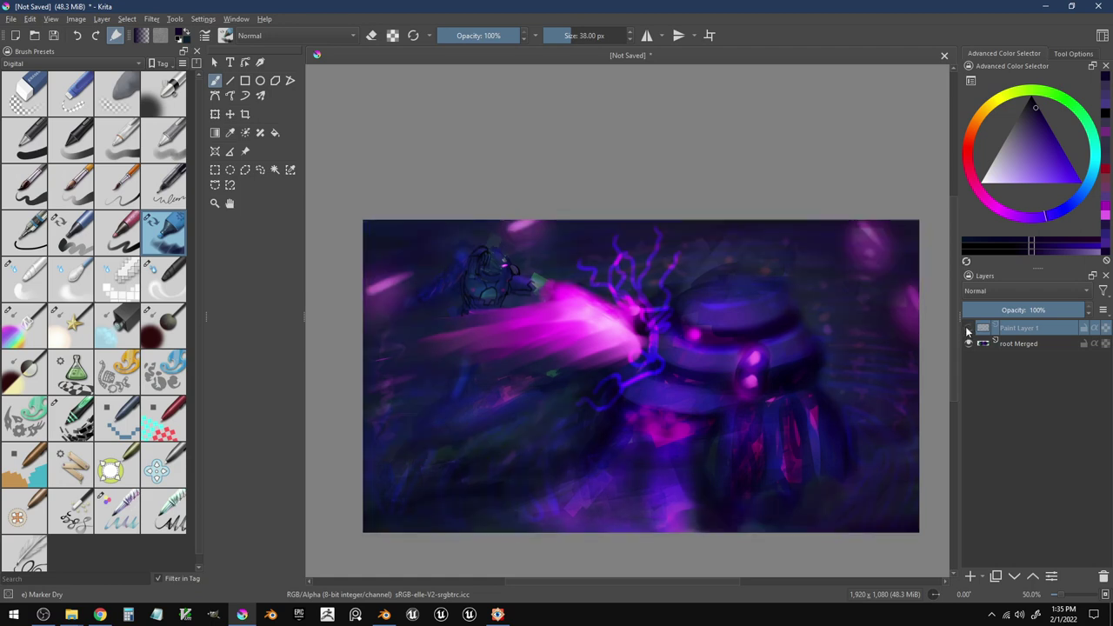
{"action": "left_click", "coordinate": [969, 331]}
{"action": "mouse_move", "coordinate": [1071, 310]}
{"action": "left_mouse_down"}
{"action": "mouse_move", "coordinate": [1034, 311]}
{"action": "mouse_move", "coordinate": [1044, 311]}
{"action": "left_mouse_up"}
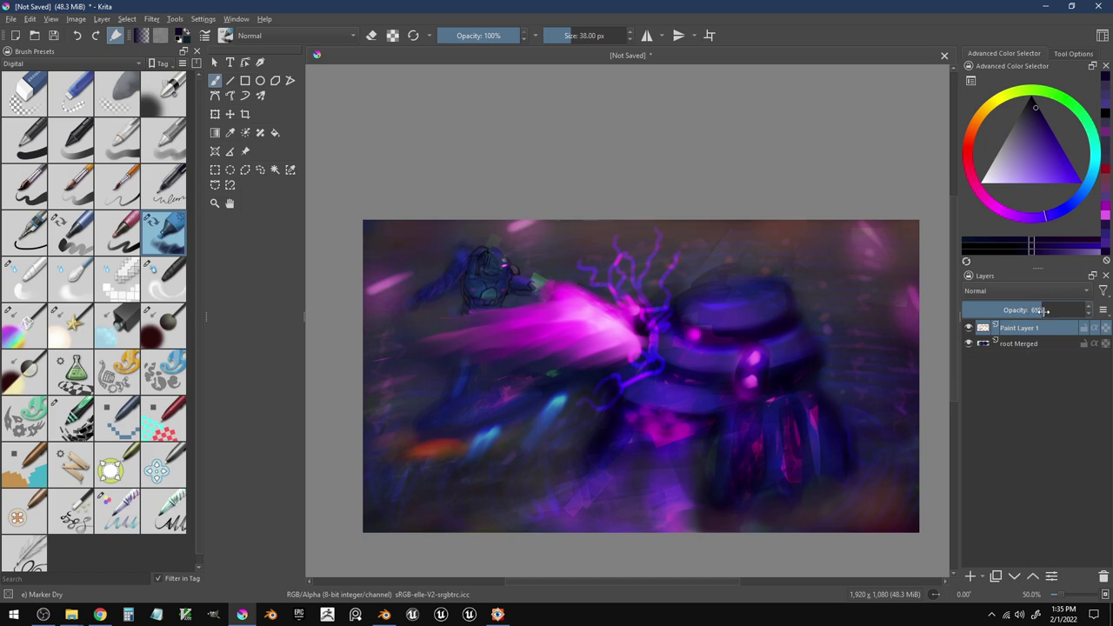
{"action": "right_click", "coordinate": [1029, 328]}
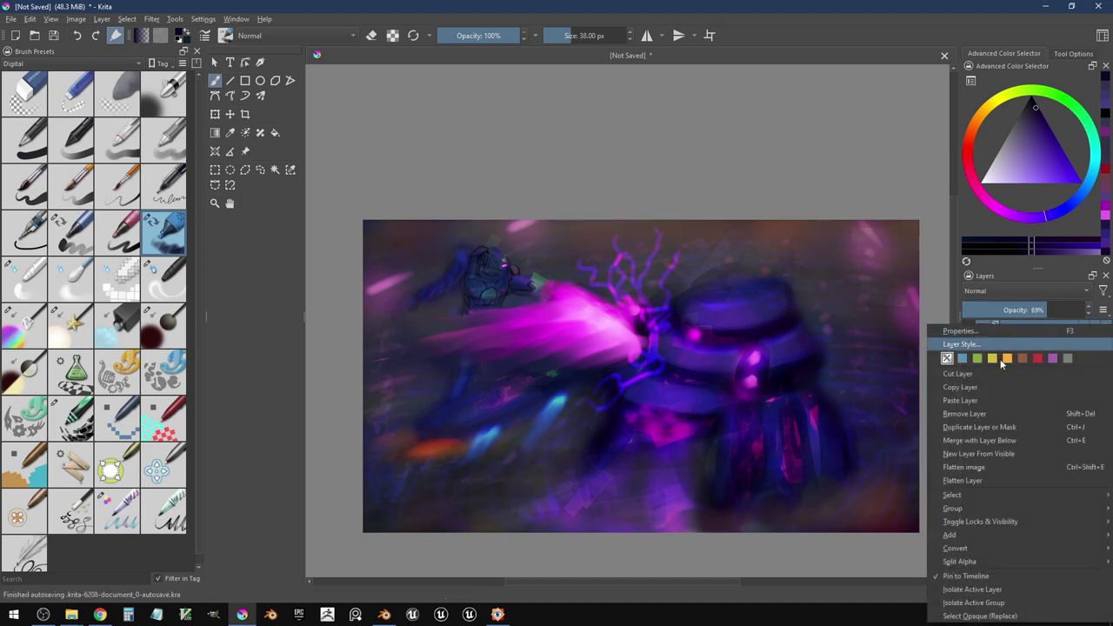
{"action": "left_click", "coordinate": [805, 349]}
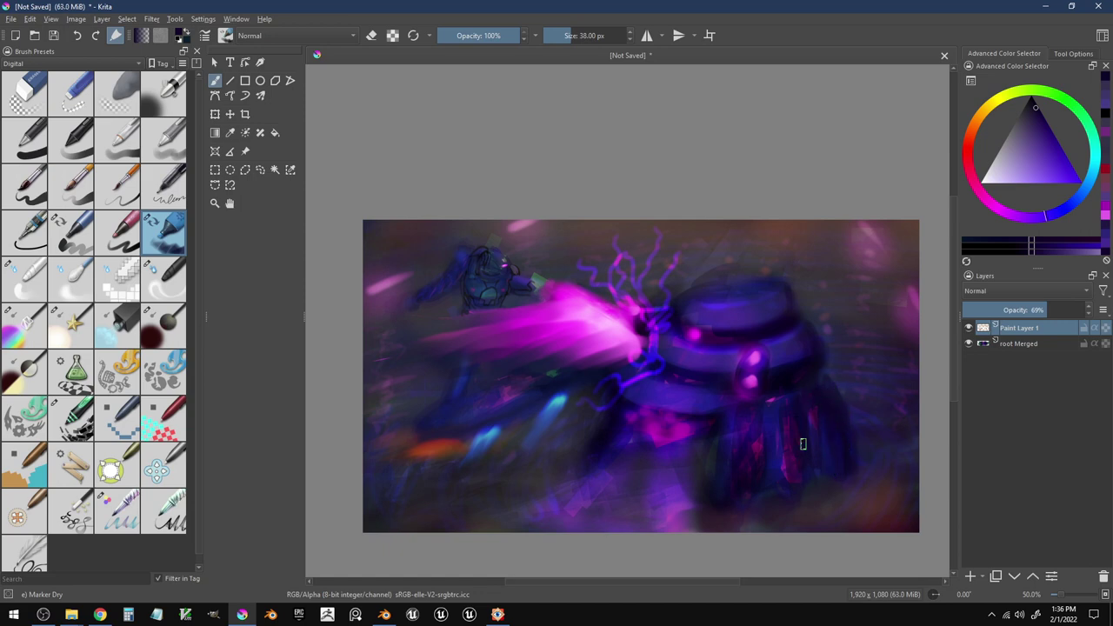
- Darken the bright red streaks on the large machine's lower section with vertical strokes in sampled near-black blues
{"action": "left_click_drag", "start_coordinate": [794, 429], "coordinate": [796, 482]}
{"action": "left_click_drag", "start_coordinate": [777, 418], "coordinate": [775, 475]}
{"action": "mouse_move", "coordinate": [772, 400]}
{"action": "left_mouse_down"}
{"action": "mouse_move", "coordinate": [770, 473]}
{"action": "mouse_move", "coordinate": [737, 468]}
{"action": "left_mouse_up"}
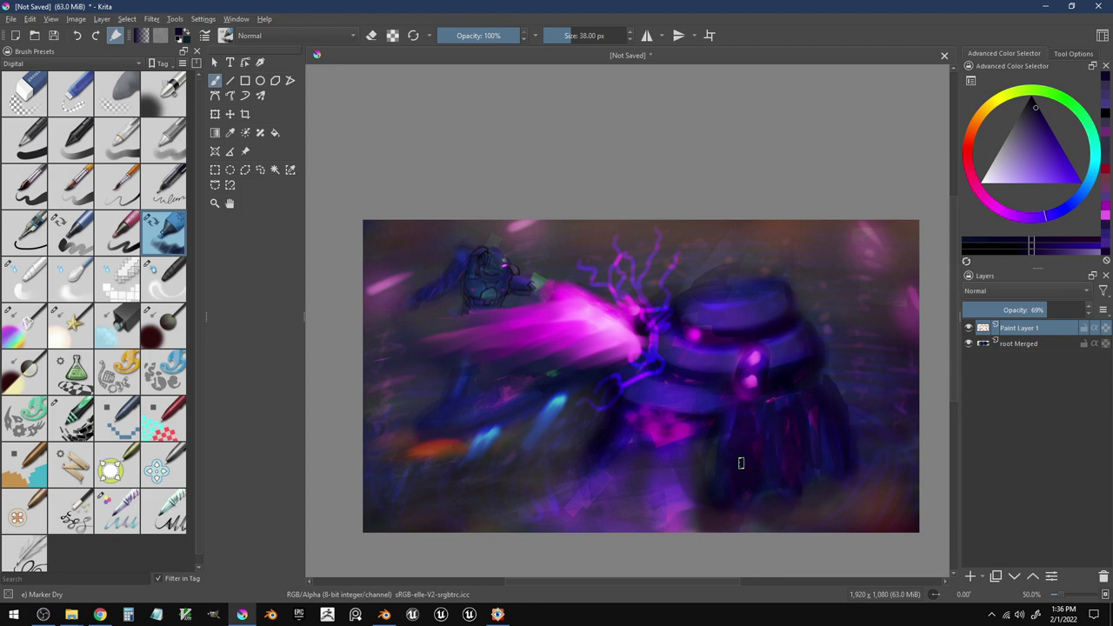
{"action": "left_click", "coordinate": [782, 386], "text": "ctrl"}
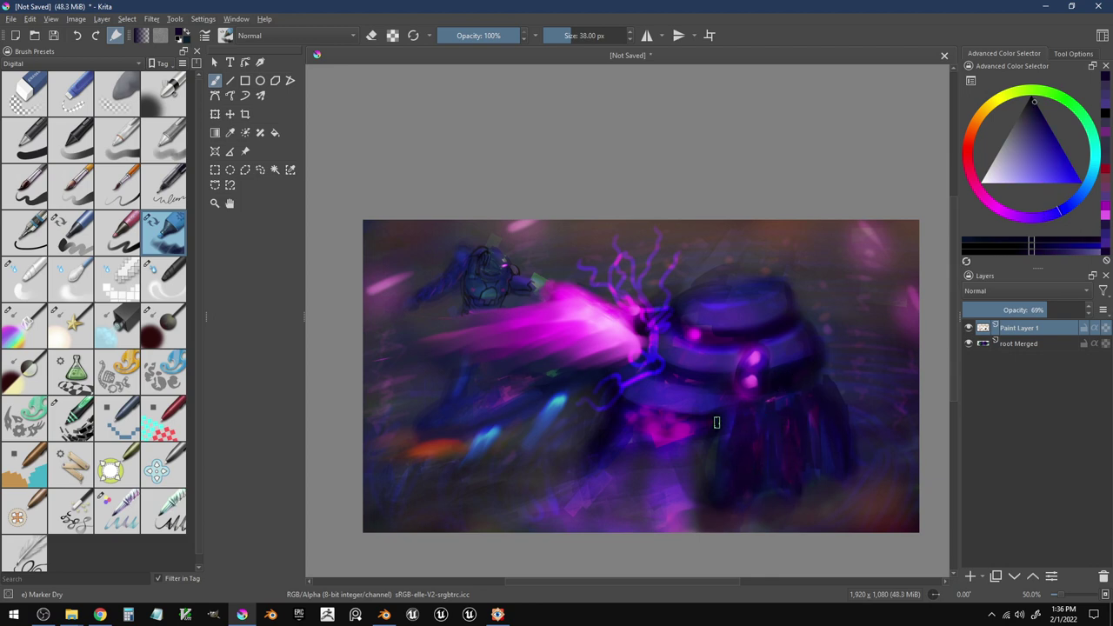
{"action": "left_click_drag", "start_coordinate": [768, 411], "coordinate": [773, 448]}
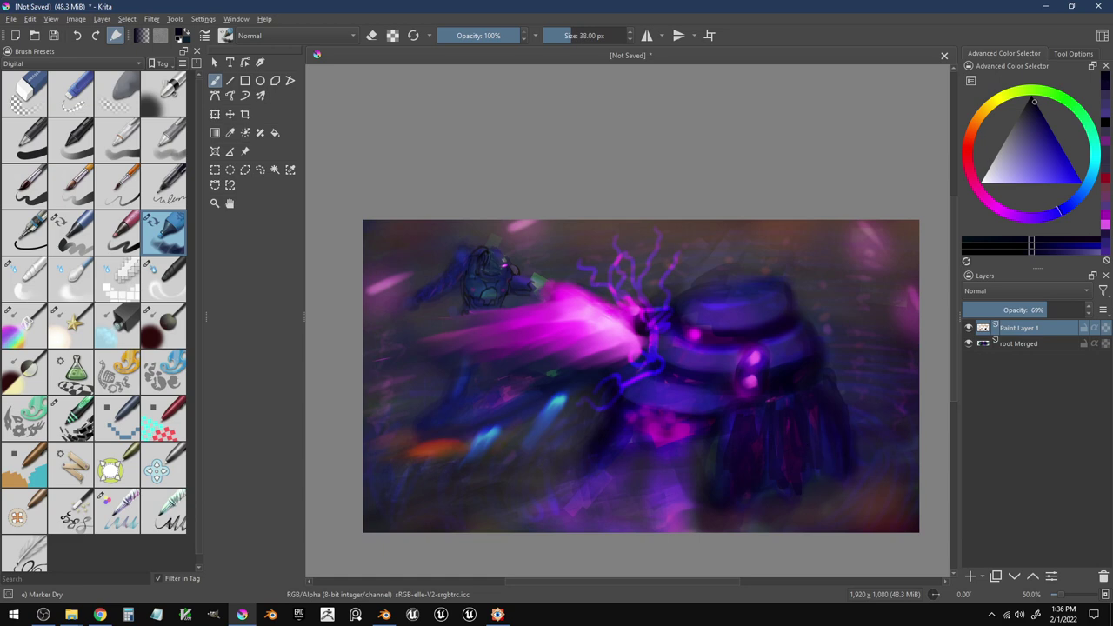
- Sample a brighter blue from the machine's middle ring and paint edges around the lower red panels, undoing the last stroke
{"action": "left_click", "coordinate": [778, 352], "text": "ctrl"}
{"action": "mouse_move", "coordinate": [746, 418]}
{"action": "left_mouse_down"}
{"action": "mouse_move", "coordinate": [739, 431]}
{"action": "mouse_move", "coordinate": [788, 405]}
{"action": "mouse_move", "coordinate": [801, 434]}
{"action": "mouse_move", "coordinate": [821, 394]}
{"action": "left_mouse_up"}
{"action": "key", "text": "ctrl+z"}
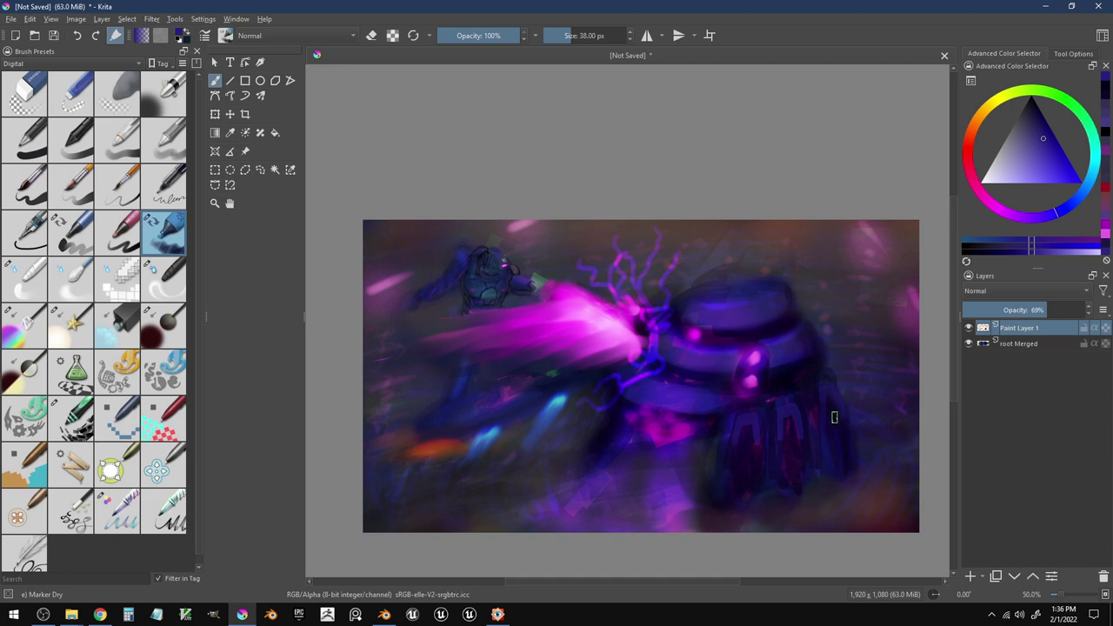
- Paint the machine's outer lower panel with blues sampled around it, and merge Paint Layer 1 into the layer below
{"action": "left_click", "coordinate": [834, 417], "text": "ctrl"}
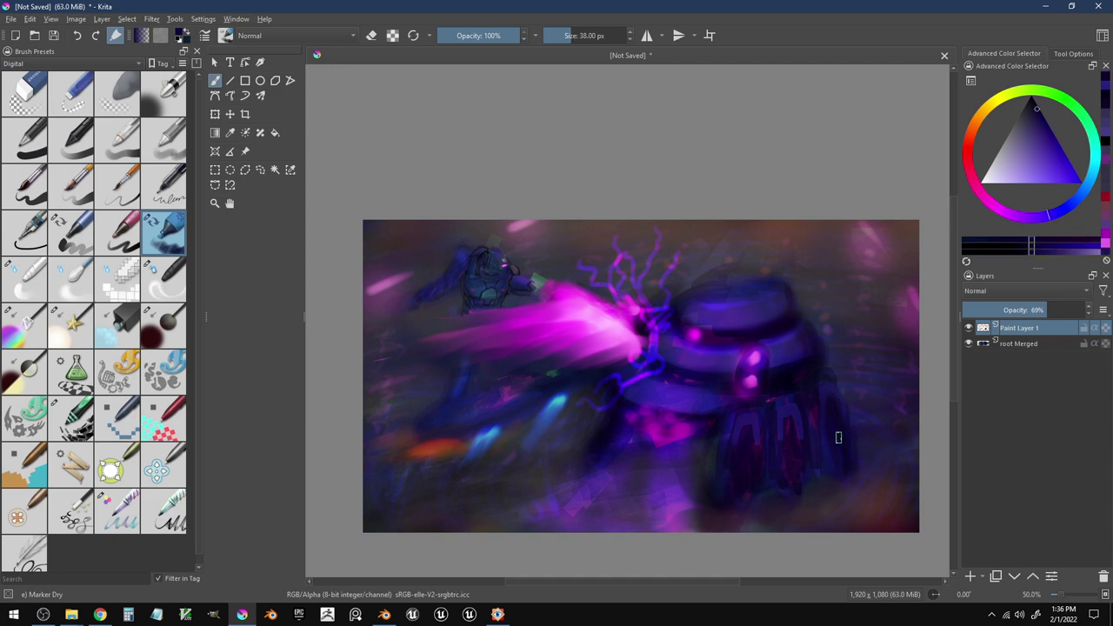
{"action": "left_click", "coordinate": [830, 404], "text": "ctrl"}
{"action": "left_click_drag", "start_coordinate": [825, 403], "coordinate": [823, 436]}
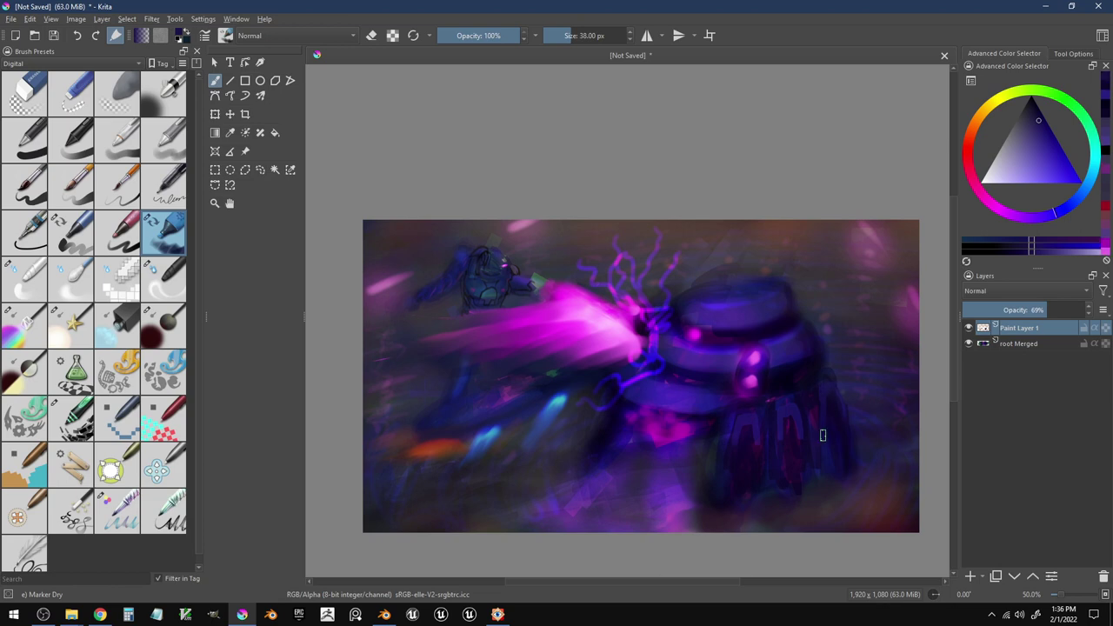
{"action": "left_click", "coordinate": [820, 417], "text": "ctrl"}
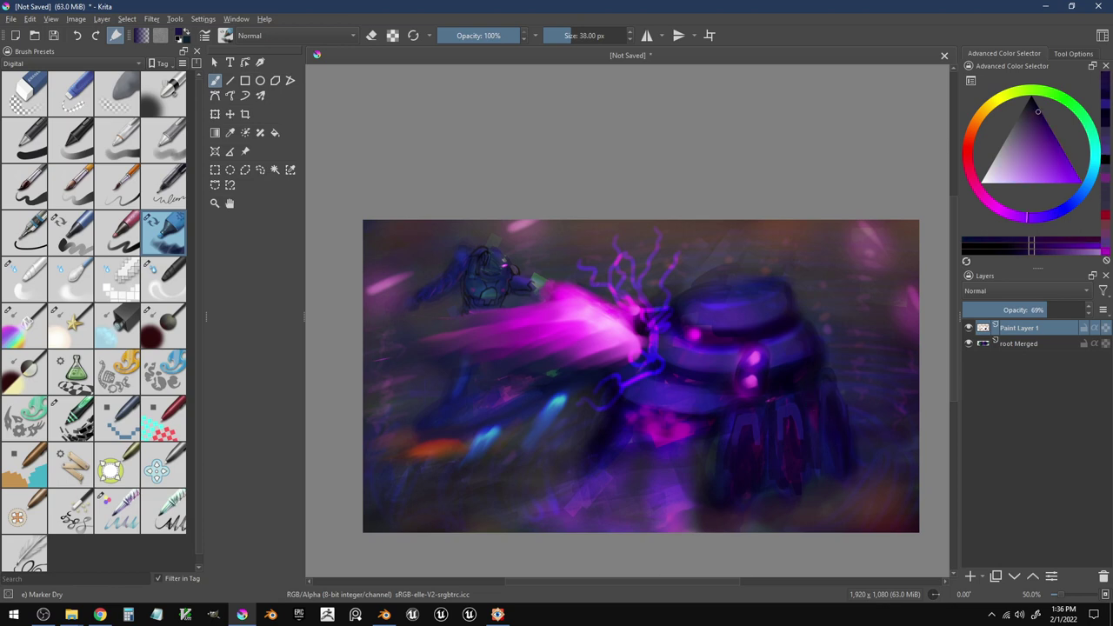
{"action": "right_click", "coordinate": [1001, 342]}
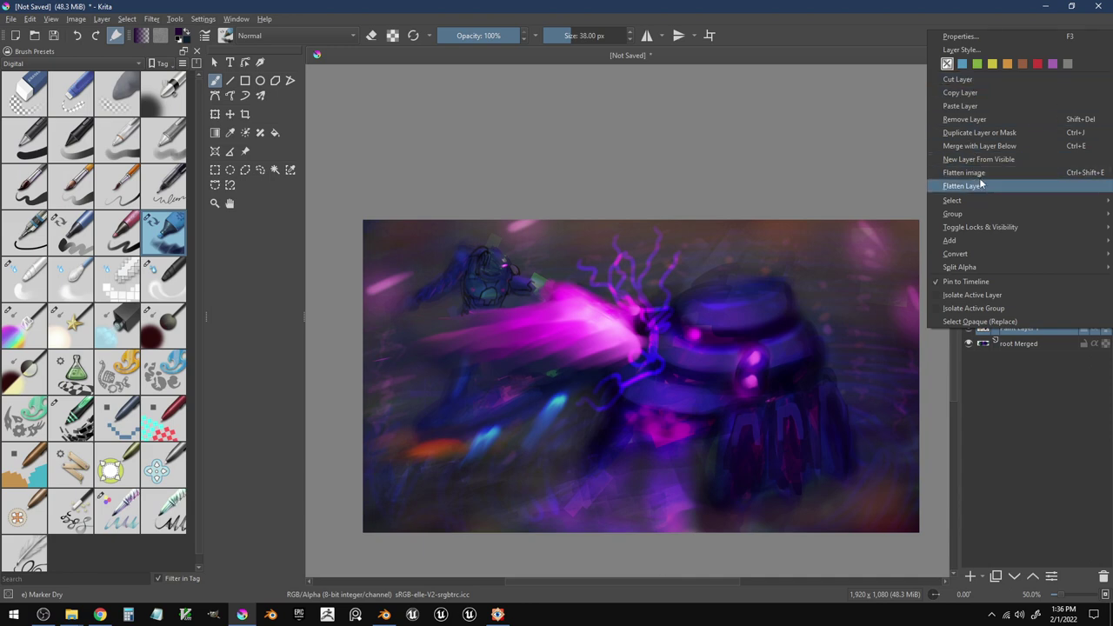
{"action": "left_click", "coordinate": [999, 148]}
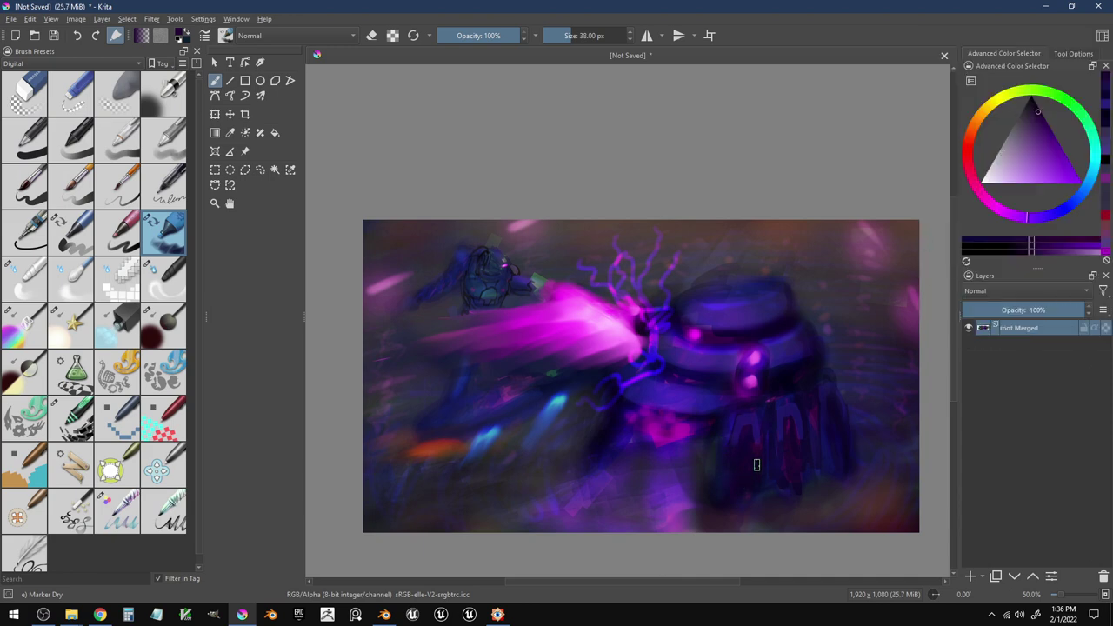
- Paint sampled blue-violet insets on the machine's three lower panels, and add a small light to each in green based on the figure's outstretched hand
{"action": "left_click", "coordinate": [776, 461], "text": "ctrl"}
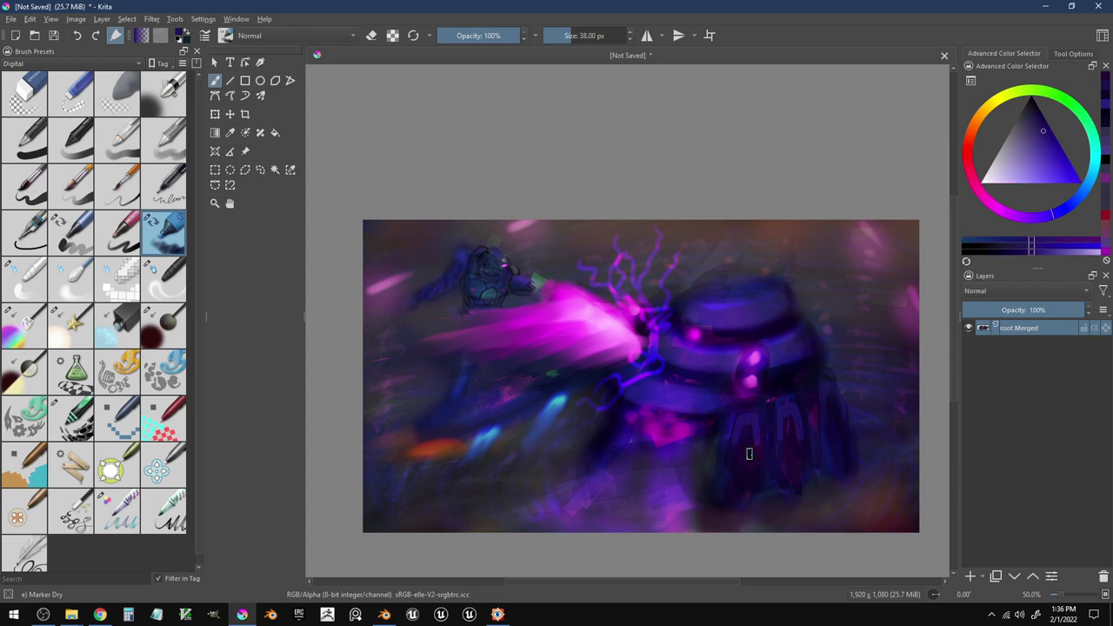
{"action": "left_click_drag", "start_coordinate": [752, 459], "coordinate": [747, 462]}
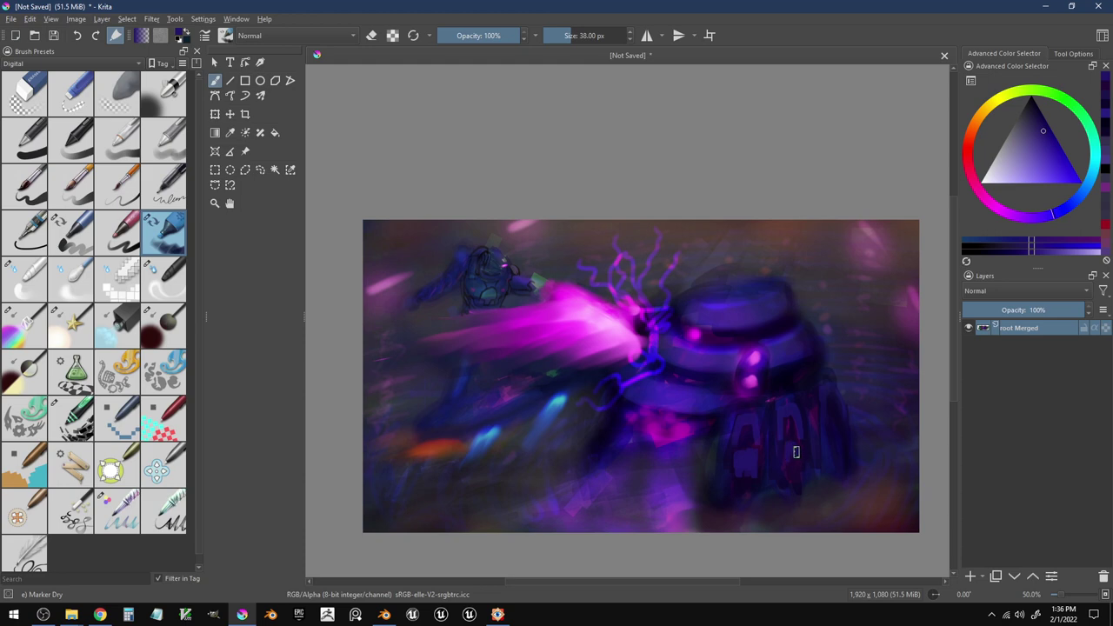
{"action": "left_click_drag", "start_coordinate": [833, 431], "coordinate": [837, 441]}
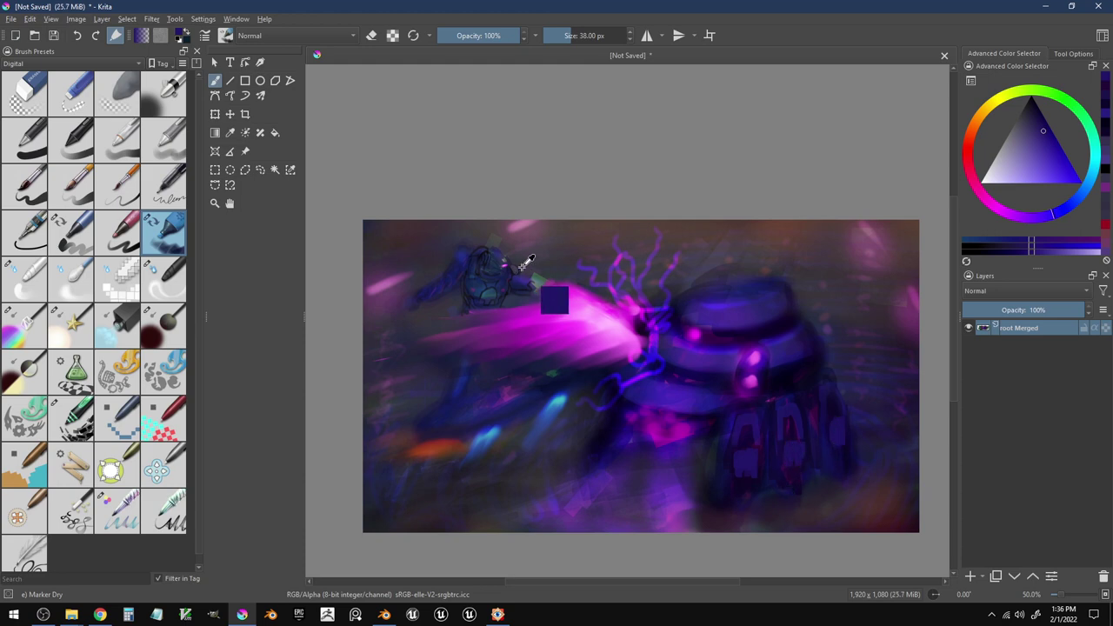
{"action": "left_click", "coordinate": [535, 281], "text": "ctrl"}
{"action": "left_click", "coordinate": [1065, 98]}
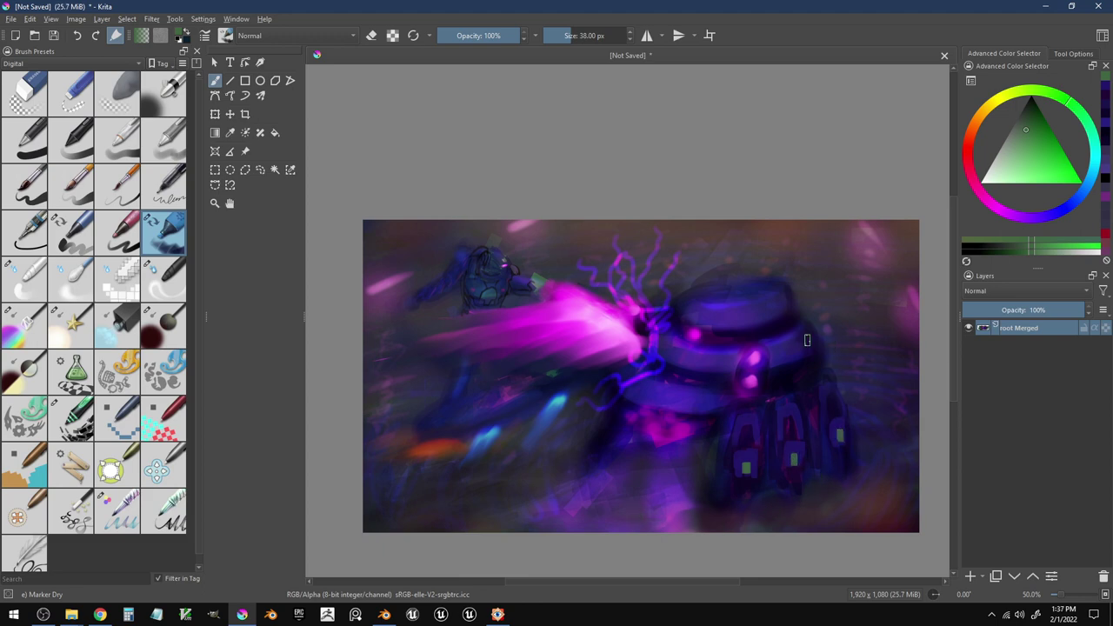
- Brighten the three green lights and the ground below them using the Adjust Dodge brush at 154 px
{"action": "left_click", "coordinate": [52, 336]}
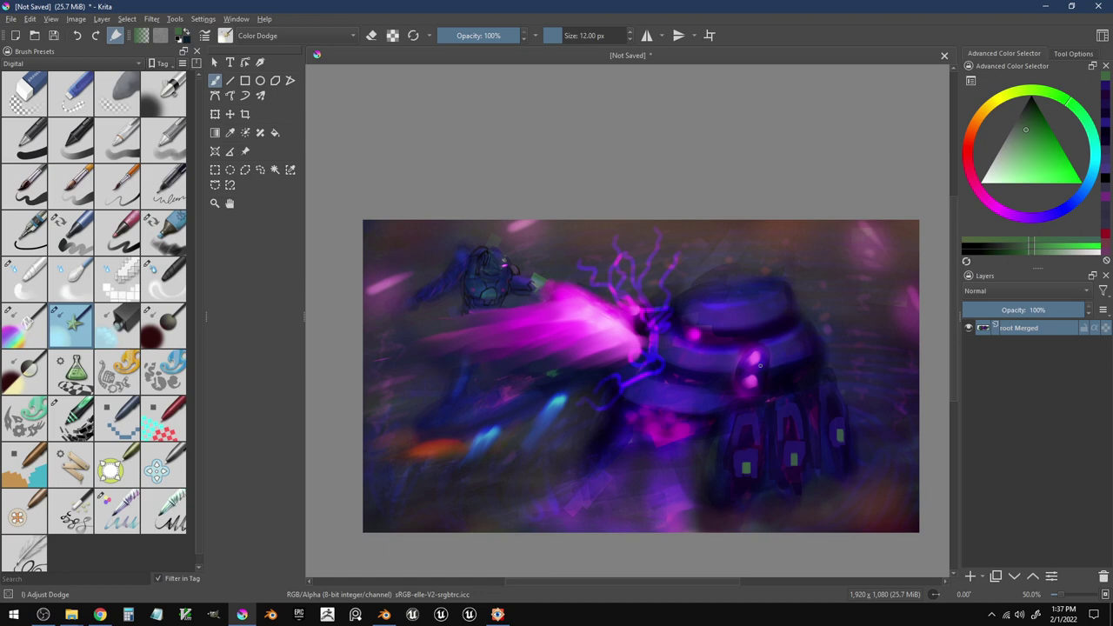
{"action": "key", "text": "bracketright"}
{"action": "key", "text": "bracketright"}
{"action": "key", "text": "bracketright"}
{"action": "key", "text": "bracketright"}
{"action": "key", "text": "bracketright"}
{"action": "key", "text": "bracketright"}
{"action": "key", "text": "bracketright"}
{"action": "key", "text": "bracketright"}
{"action": "key", "text": "bracketright"}
{"action": "key", "text": "bracketright"}
{"action": "key", "text": "bracketright"}
{"action": "key", "text": "bracketright"}
{"action": "key", "text": "bracketright"}
{"action": "key", "text": "bracketright"}
{"action": "key", "text": "bracketright"}
{"action": "key", "text": "bracketright"}
{"action": "key", "text": "bracketright"}
{"action": "key", "text": "bracketright"}
{"action": "key", "text": "bracketright"}
{"action": "key", "text": "bracketright"}
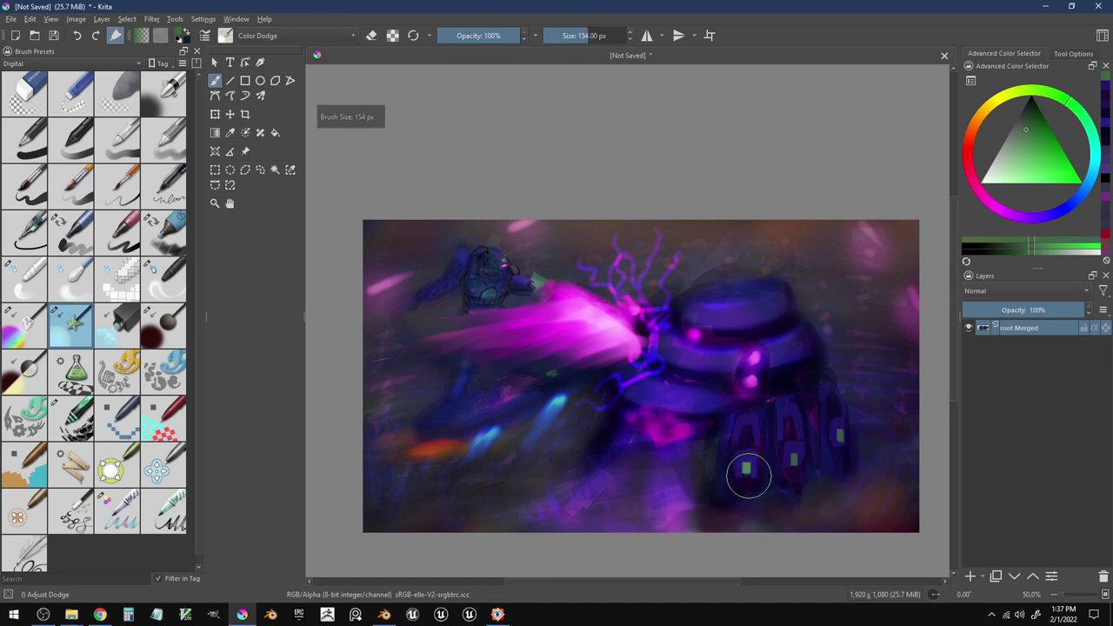
{"action": "left_click", "coordinate": [795, 458]}
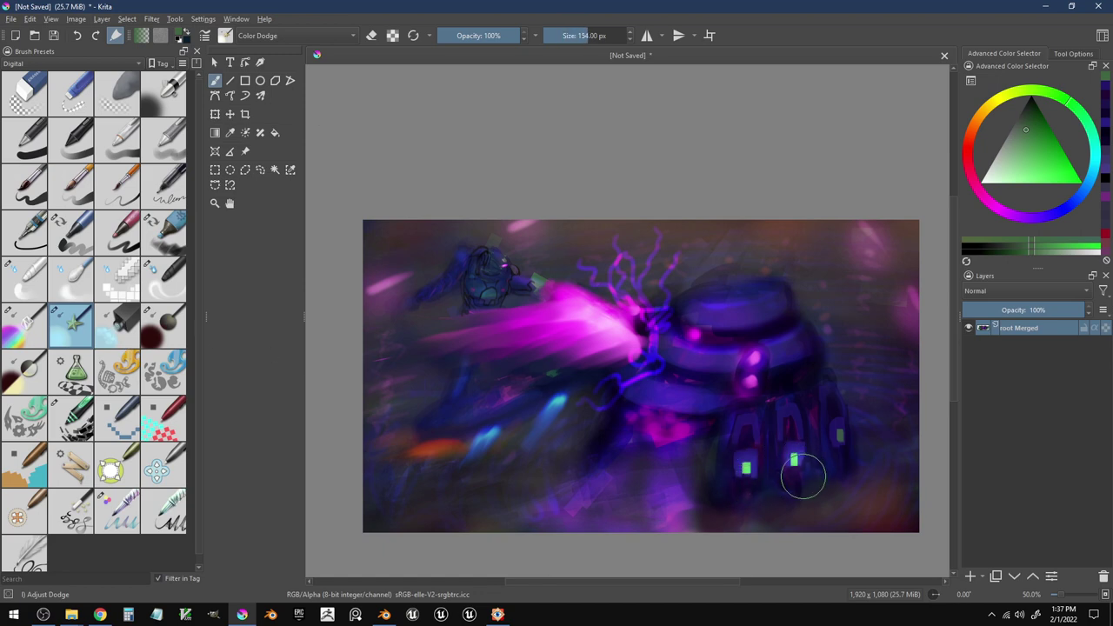
{"action": "left_click", "coordinate": [842, 438]}
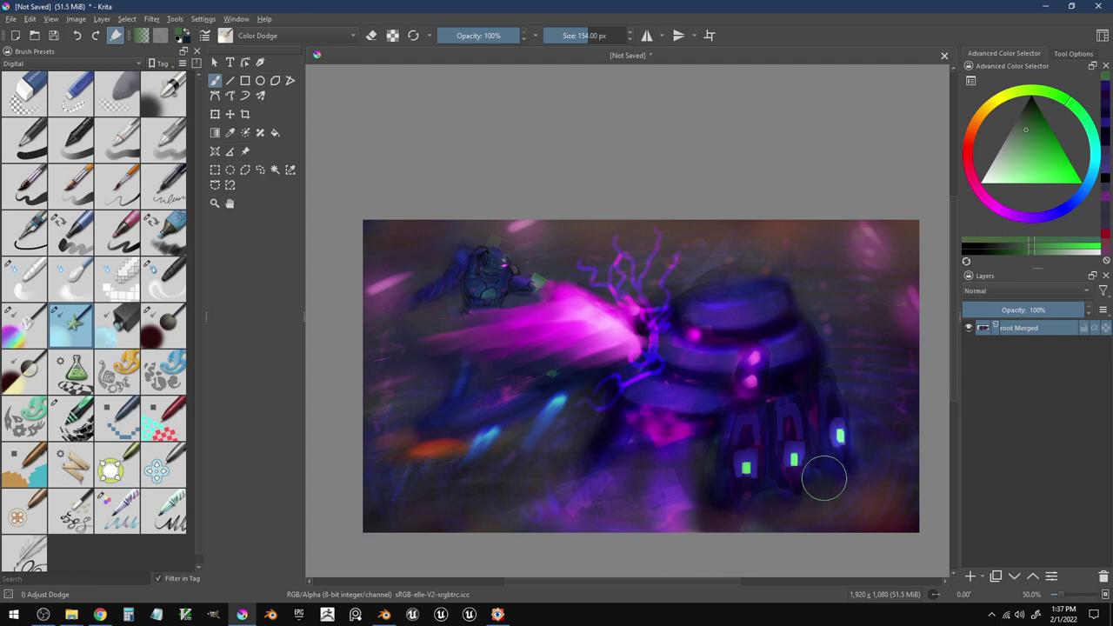
{"action": "mouse_move", "coordinate": [824, 479]}
{"action": "left_mouse_down"}
{"action": "mouse_move", "coordinate": [800, 503]}
{"action": "mouse_move", "coordinate": [747, 476]}
{"action": "mouse_move", "coordinate": [745, 515]}
{"action": "mouse_move", "coordinate": [739, 491]}
{"action": "mouse_move", "coordinate": [789, 473]}
{"action": "mouse_move", "coordinate": [798, 522]}
{"action": "mouse_move", "coordinate": [797, 484]}
{"action": "mouse_move", "coordinate": [839, 477]}
{"action": "mouse_move", "coordinate": [839, 455]}
{"action": "mouse_move", "coordinate": [849, 518]}
{"action": "left_mouse_up"}
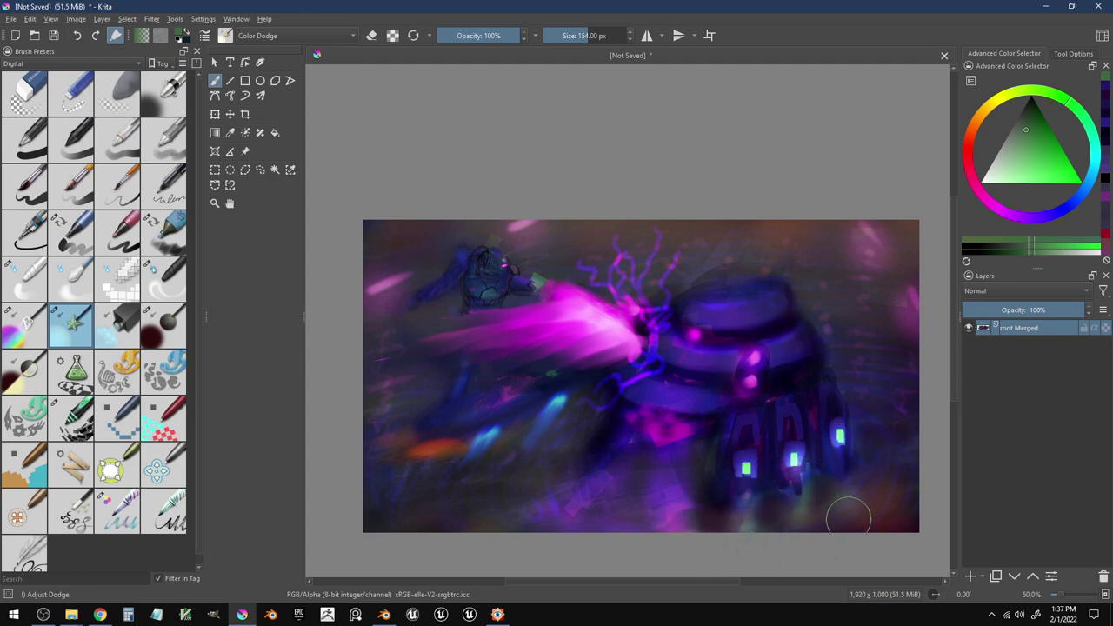
- Enlarge the dodge brush to 506 px and spread a broad glow over the lower panels and the ground beneath the machine
{"action": "key", "text": "bracketright"}
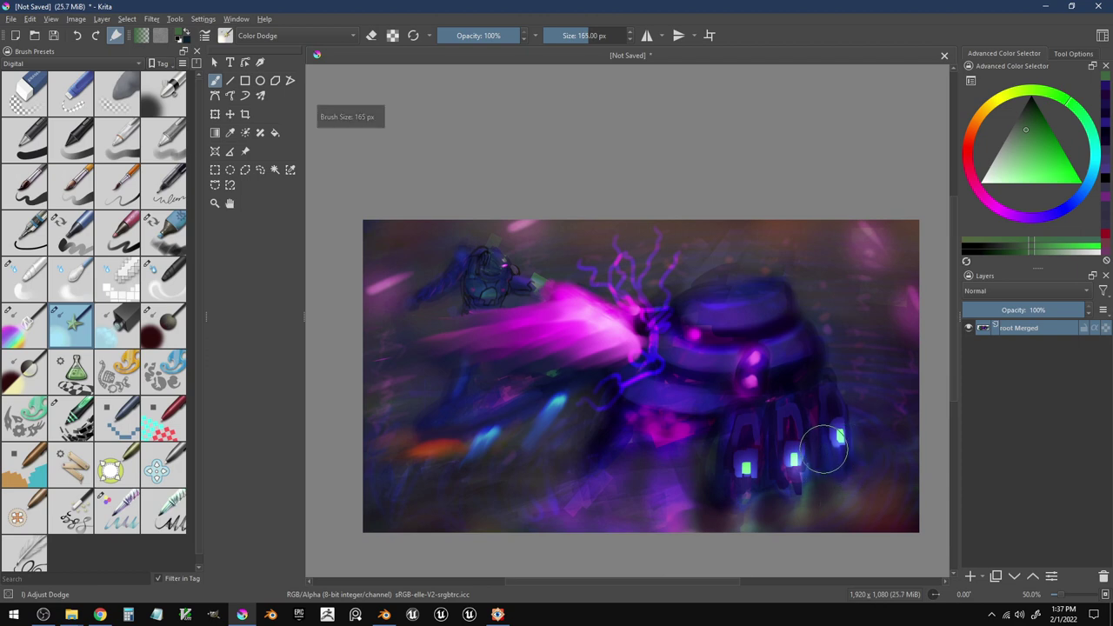
{"action": "key", "text": "bracketright"}
{"action": "key", "text": "bracketright"}
{"action": "key", "text": "bracketright"}
{"action": "key", "text": "bracketright"}
{"action": "key", "text": "bracketright"}
{"action": "key", "text": "bracketright"}
{"action": "key", "text": "bracketright"}
{"action": "key", "text": "bracketright"}
{"action": "key", "text": "bracketright"}
{"action": "key", "text": "bracketright"}
{"action": "key", "text": "bracketright"}
{"action": "key", "text": "bracketright"}
{"action": "key", "text": "bracketright"}
{"action": "key", "text": "bracketright"}
{"action": "key", "text": "bracketright"}
{"action": "key", "text": "bracketright"}
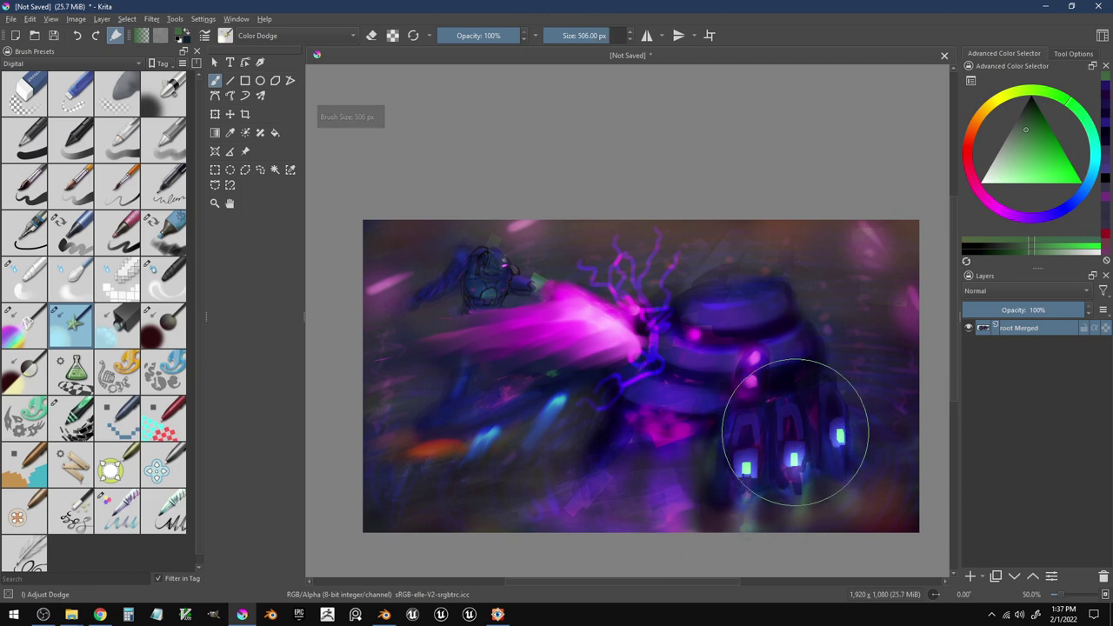
{"action": "mouse_move", "coordinate": [795, 432]}
{"action": "left_mouse_down"}
{"action": "mouse_move", "coordinate": [817, 543]}
{"action": "mouse_move", "coordinate": [837, 409]}
{"action": "mouse_move", "coordinate": [870, 549]}
{"action": "mouse_move", "coordinate": [717, 474]}
{"action": "mouse_move", "coordinate": [727, 530]}
{"action": "mouse_move", "coordinate": [696, 465]}
{"action": "mouse_move", "coordinate": [628, 561]}
{"action": "left_mouse_up"}
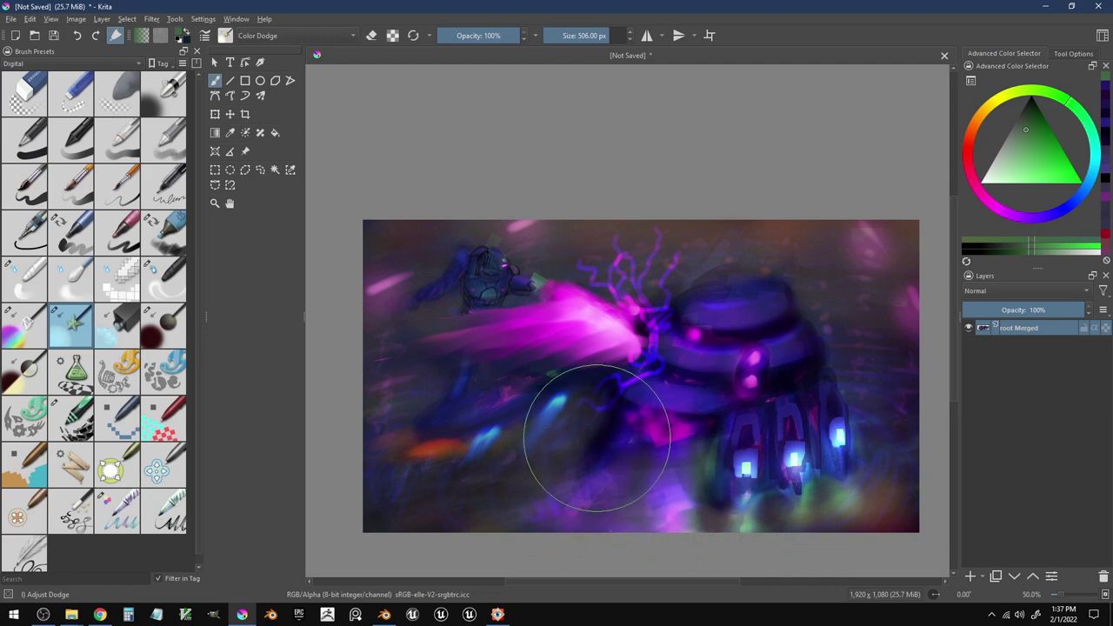
- Set the dodge brush to 188 px, sample dark blue from under the machine's rings, and brighten the ground beside the lower panels
{"action": "key", "text": "bracketleft"}
{"action": "key", "text": "bracketleft"}
{"action": "key", "text": "bracketleft"}
{"action": "key", "text": "bracketleft"}
{"action": "key", "text": "bracketleft"}
{"action": "key", "text": "bracketleft"}
{"action": "key", "text": "bracketleft"}
{"action": "key", "text": "bracketleft"}
{"action": "key", "text": "bracketleft"}
{"action": "key", "text": "bracketleft"}
{"action": "key", "text": "bracketleft"}
{"action": "key", "text": "bracketleft"}
{"action": "key", "text": "bracketleft"}
{"action": "key", "text": "bracketleft"}
{"action": "key", "text": "bracketleft"}
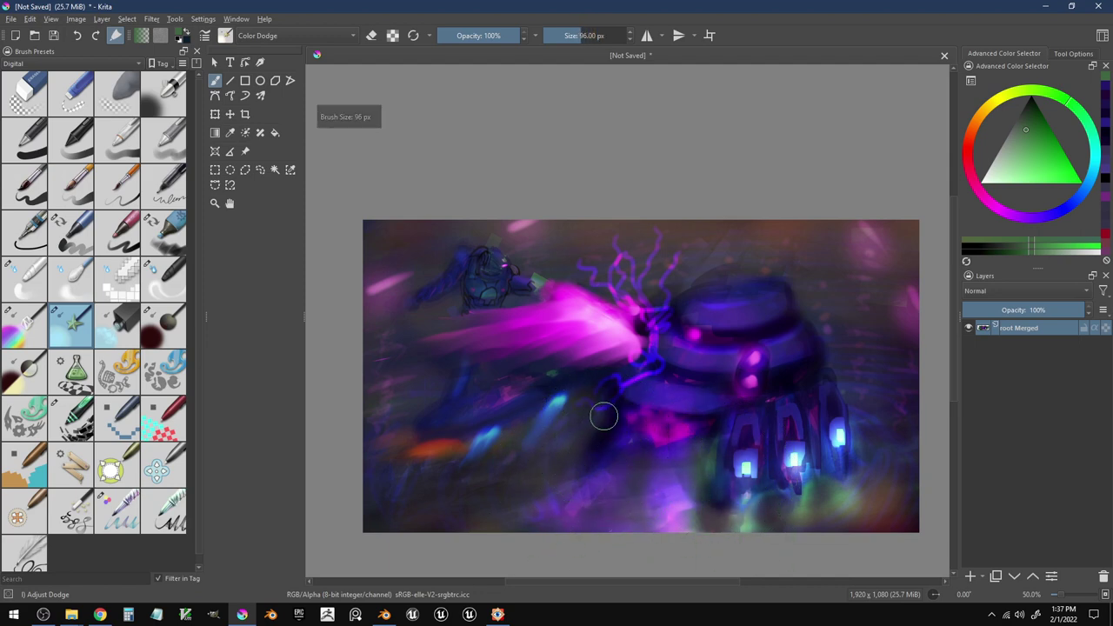
{"action": "key", "text": "bracketleft"}
{"action": "key", "text": "bracketright"}
{"action": "key", "text": "bracketright"}
{"action": "key", "text": "bracketright"}
{"action": "key", "text": "bracketright"}
{"action": "key", "text": "bracketright"}
{"action": "key", "text": "bracketright"}
{"action": "key", "text": "bracketright"}
{"action": "key", "text": "bracketright"}
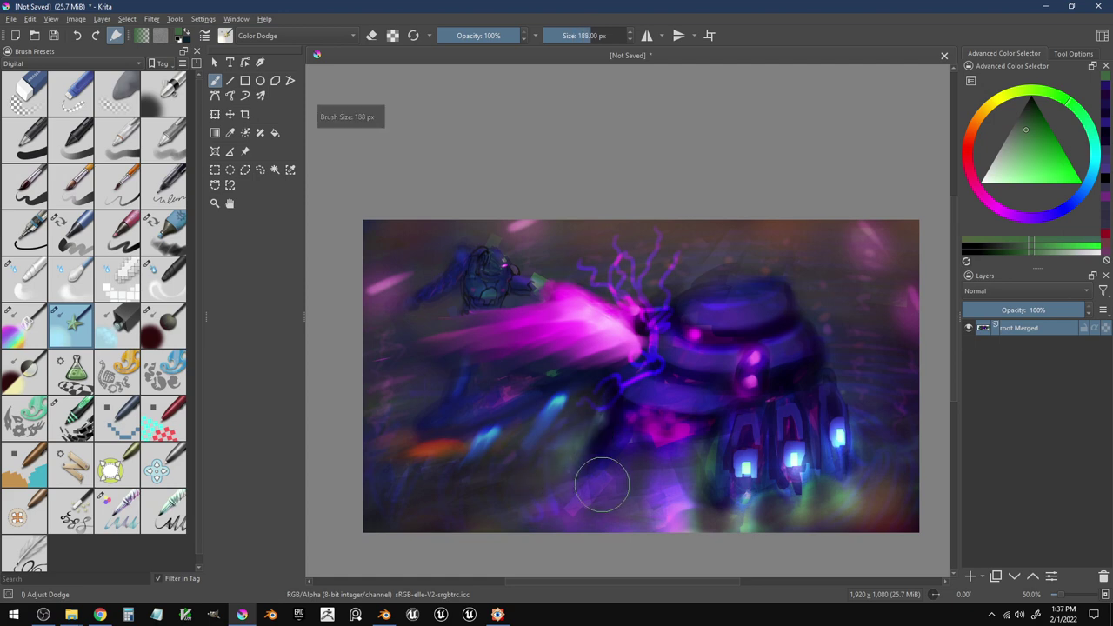
{"action": "left_click", "coordinate": [715, 415], "text": "ctrl"}
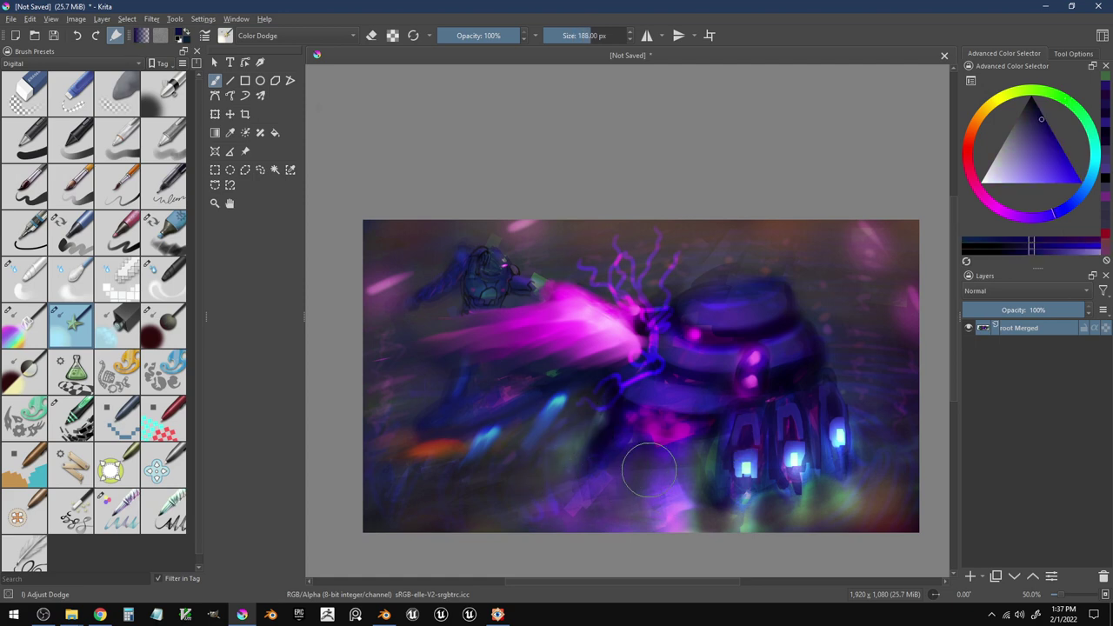
{"action": "mouse_move", "coordinate": [649, 470]}
{"action": "left_mouse_down"}
{"action": "mouse_move", "coordinate": [688, 467]}
{"action": "mouse_move", "coordinate": [632, 470]}
{"action": "mouse_move", "coordinate": [709, 479]}
{"action": "mouse_move", "coordinate": [676, 478]}
{"action": "mouse_move", "coordinate": [705, 471]}
{"action": "mouse_move", "coordinate": [703, 505]}
{"action": "left_mouse_up"}
{"action": "left_click_drag", "start_coordinate": [706, 452], "coordinate": [710, 483]}
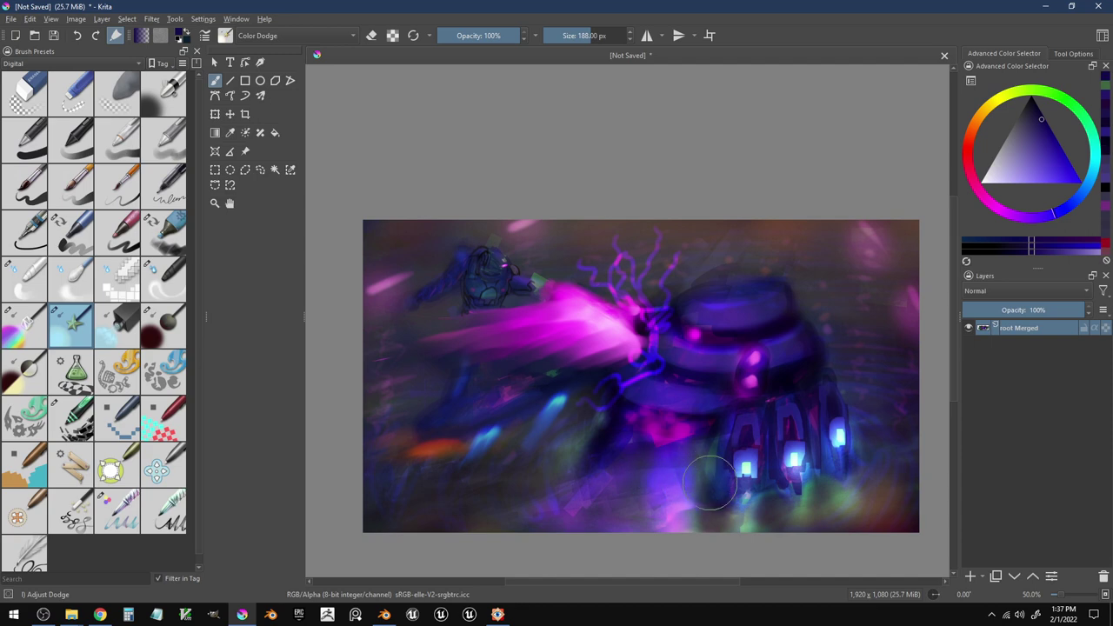
- Reduce the dodge brush to 47 px and brighten the purple ground below the machine with blue-violet strokes
{"action": "left_click", "coordinate": [706, 509], "text": "ctrl"}
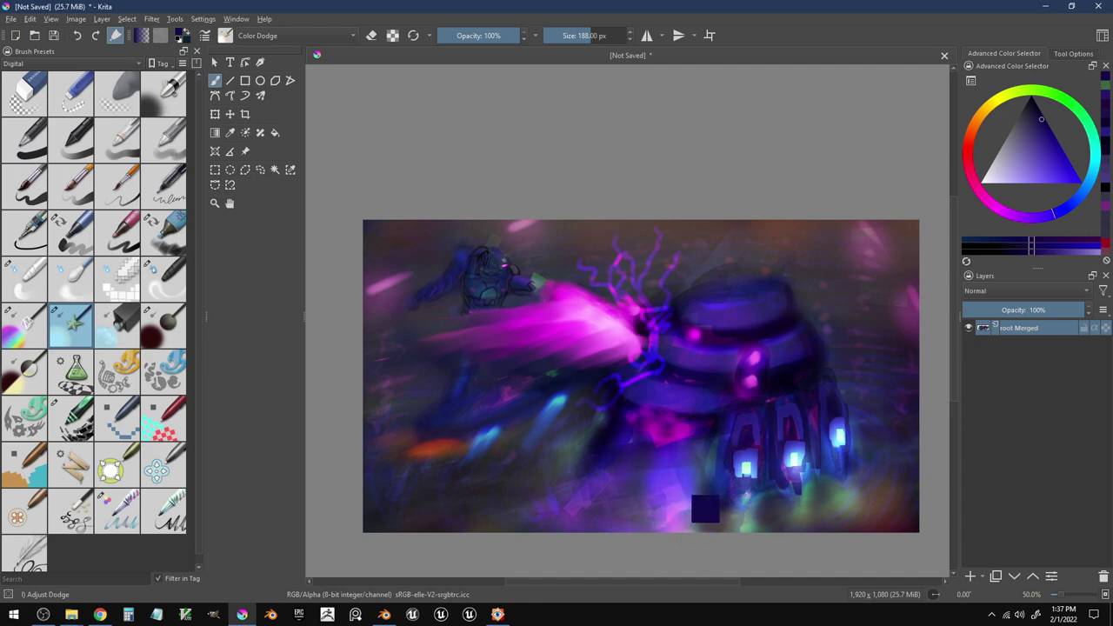
{"action": "key", "text": "bracketleft"}
{"action": "key", "text": "bracketleft"}
{"action": "key", "text": "bracketleft"}
{"action": "key", "text": "bracketleft"}
{"action": "key", "text": "bracketleft"}
{"action": "key", "text": "bracketleft"}
{"action": "key", "text": "bracketleft"}
{"action": "key", "text": "bracketleft"}
{"action": "key", "text": "bracketleft"}
{"action": "key", "text": "bracketleft"}
{"action": "key", "text": "bracketleft"}
{"action": "key", "text": "bracketleft"}
{"action": "key", "text": "bracketleft"}
{"action": "key", "text": "bracketleft"}
{"action": "key", "text": "bracketleft"}
{"action": "key", "text": "bracketleft"}
{"action": "key", "text": "bracketleft"}
{"action": "key", "text": "bracketleft"}
{"action": "key", "text": "bracketleft"}
{"action": "key", "text": "bracketleft"}
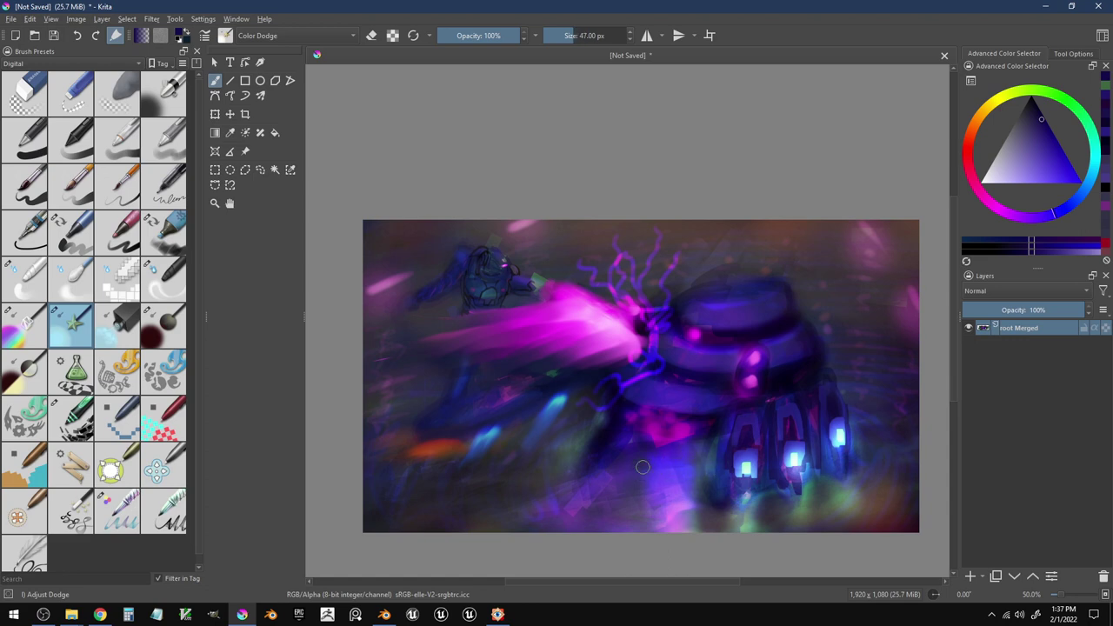
{"action": "left_click_drag", "start_coordinate": [608, 477], "coordinate": [566, 497]}
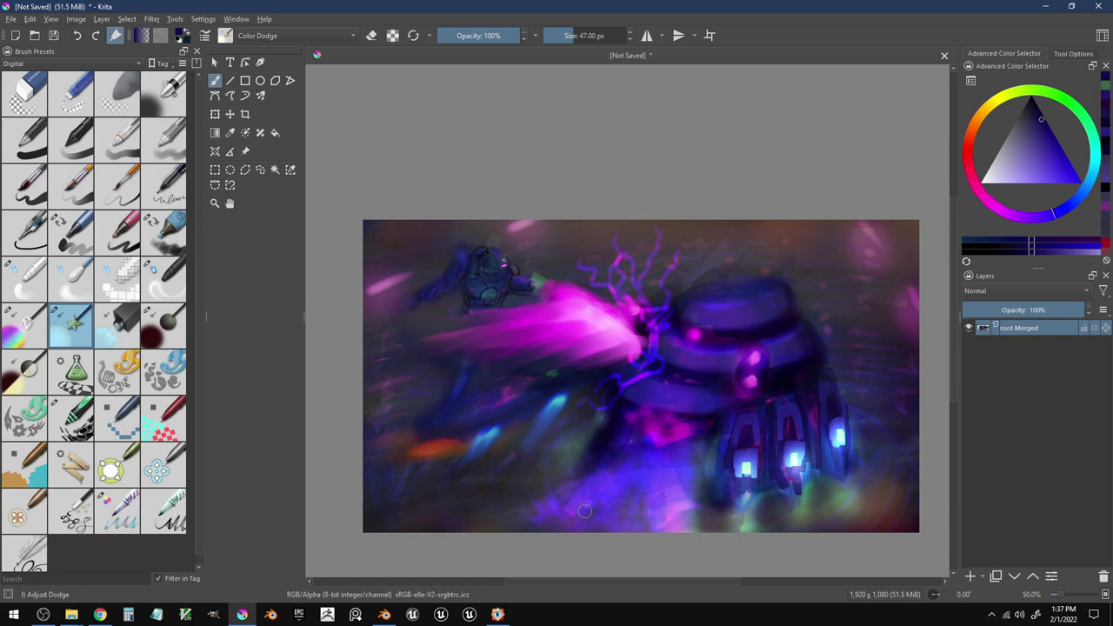
- Choose a saturated red, try streaks across the ground from beneath the machine towards the lower-left corner of the image, and undo them
{"action": "left_click", "coordinate": [969, 159]}
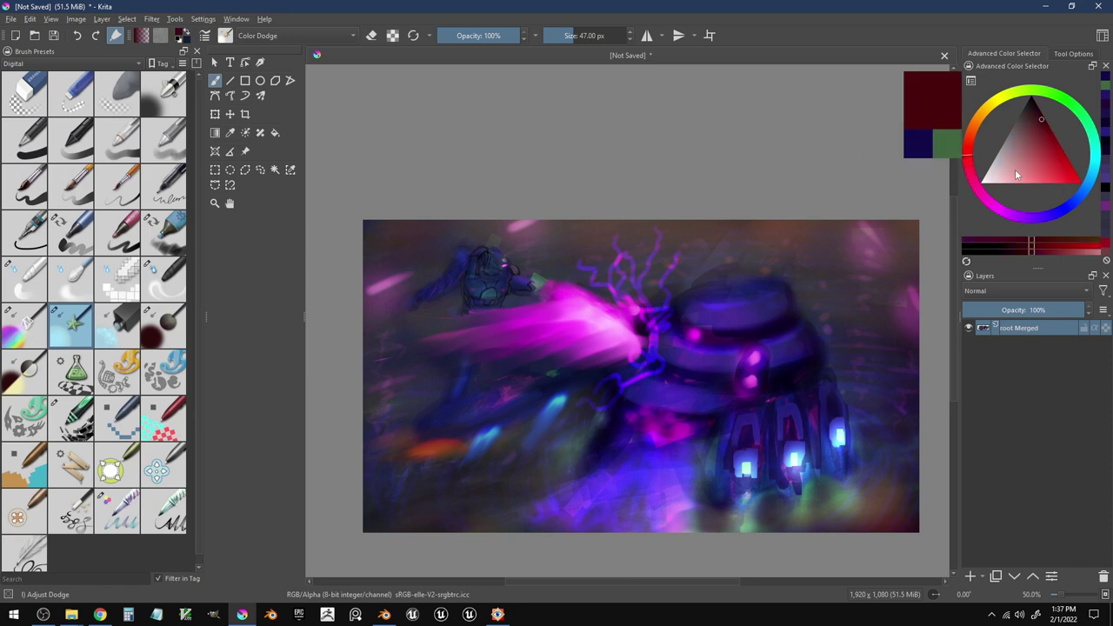
{"action": "left_click", "coordinate": [1064, 153]}
{"action": "mouse_move", "coordinate": [598, 470]}
{"action": "left_mouse_down"}
{"action": "mouse_move", "coordinate": [501, 508]}
{"action": "mouse_move", "coordinate": [657, 440]}
{"action": "mouse_move", "coordinate": [472, 525]}
{"action": "left_mouse_up"}
{"action": "key", "text": "ctrl+z"}
{"action": "mouse_move", "coordinate": [648, 440]}
{"action": "left_mouse_down"}
{"action": "mouse_move", "coordinate": [590, 467]}
{"action": "mouse_move", "coordinate": [398, 536]}
{"action": "left_mouse_up"}
{"action": "key", "text": "ctrl+z"}
{"action": "key", "text": "ctrl+z"}
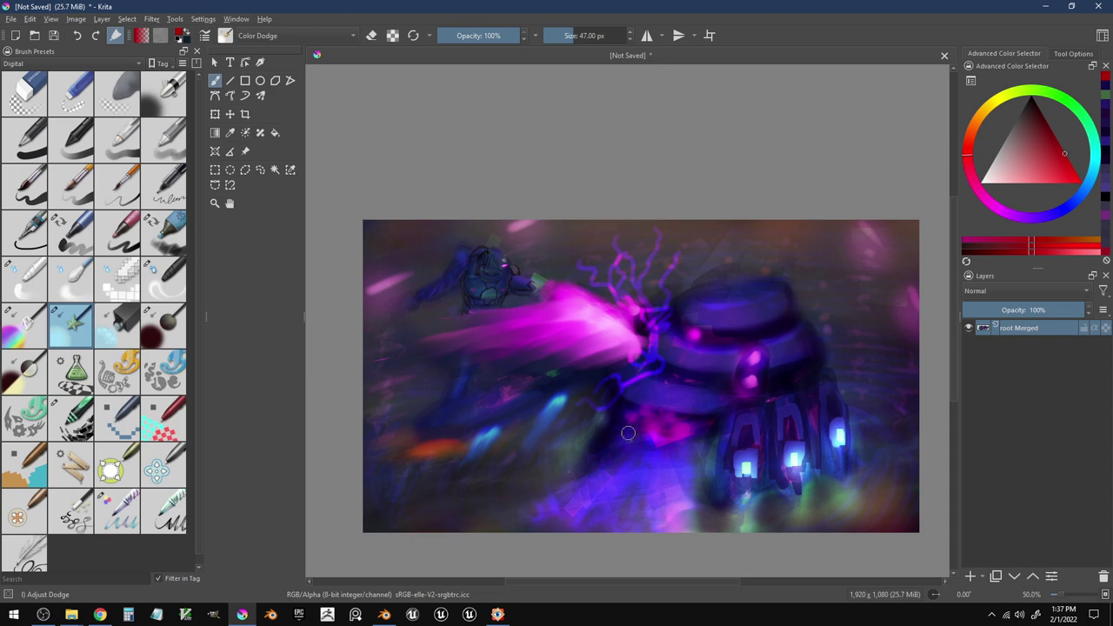
- Try red beams from the small pink light on the machine's middle ring towards the image's left side, undoing each one
{"action": "left_click_drag", "start_coordinate": [695, 335], "coordinate": [411, 508]}
{"action": "key", "text": "ctrl+z"}
{"action": "left_click_drag", "start_coordinate": [698, 331], "coordinate": [353, 551]}
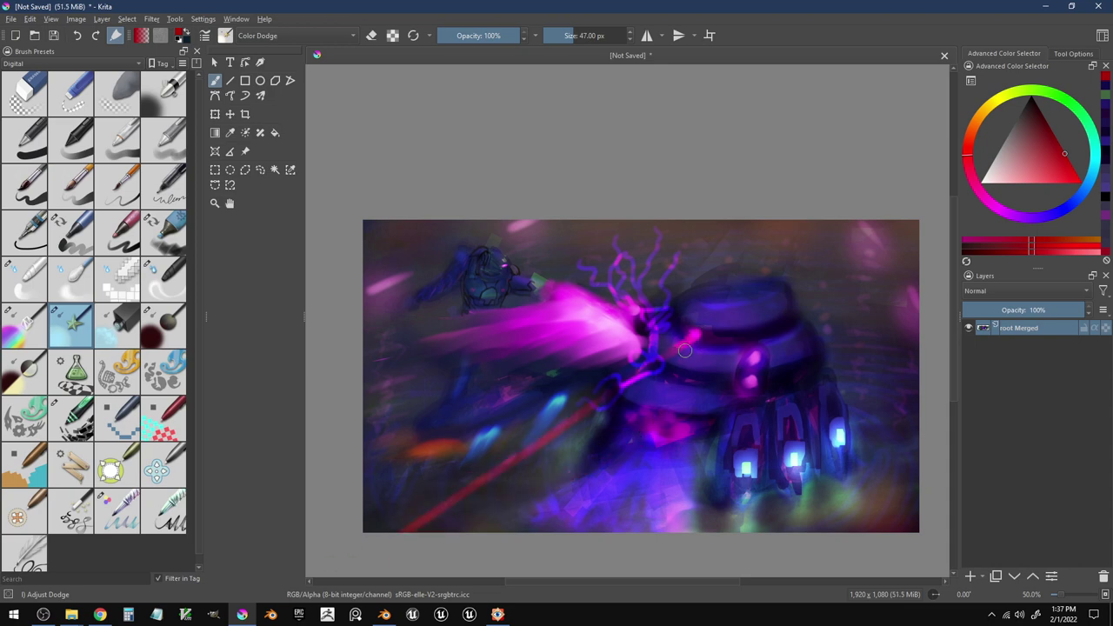
{"action": "key", "text": "ctrl+z"}
{"action": "left_click_drag", "start_coordinate": [695, 334], "coordinate": [292, 534]}
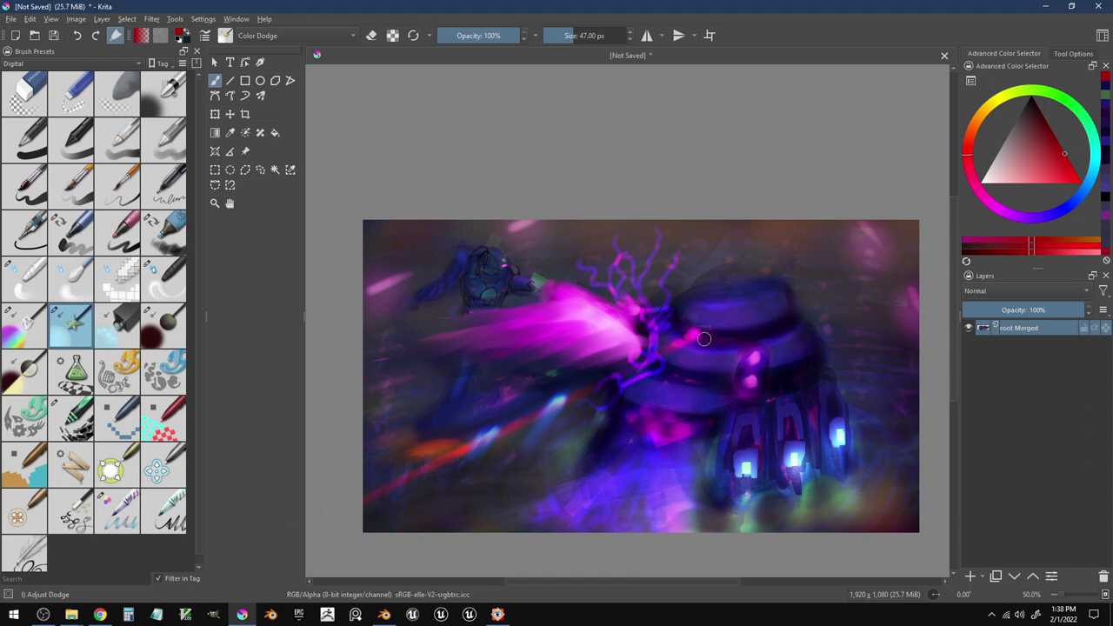
{"action": "key", "text": "ctrl+z"}
{"action": "left_click_drag", "start_coordinate": [697, 335], "coordinate": [358, 398]}
{"action": "key", "text": "ctrl+z"}
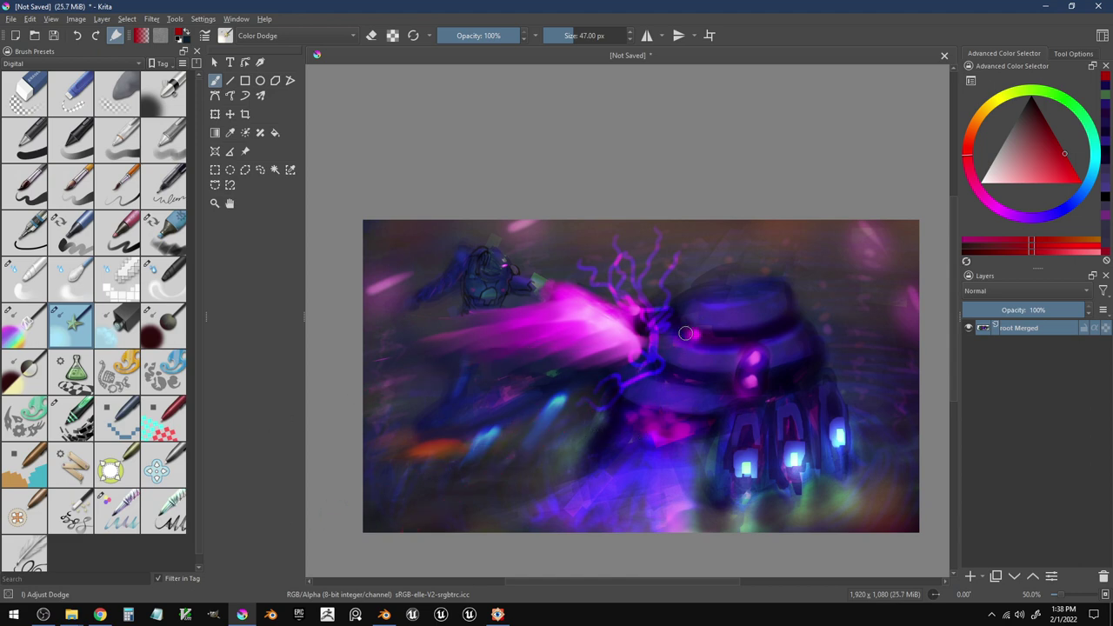
{"action": "left_click_drag", "start_coordinate": [697, 334], "coordinate": [358, 422]}
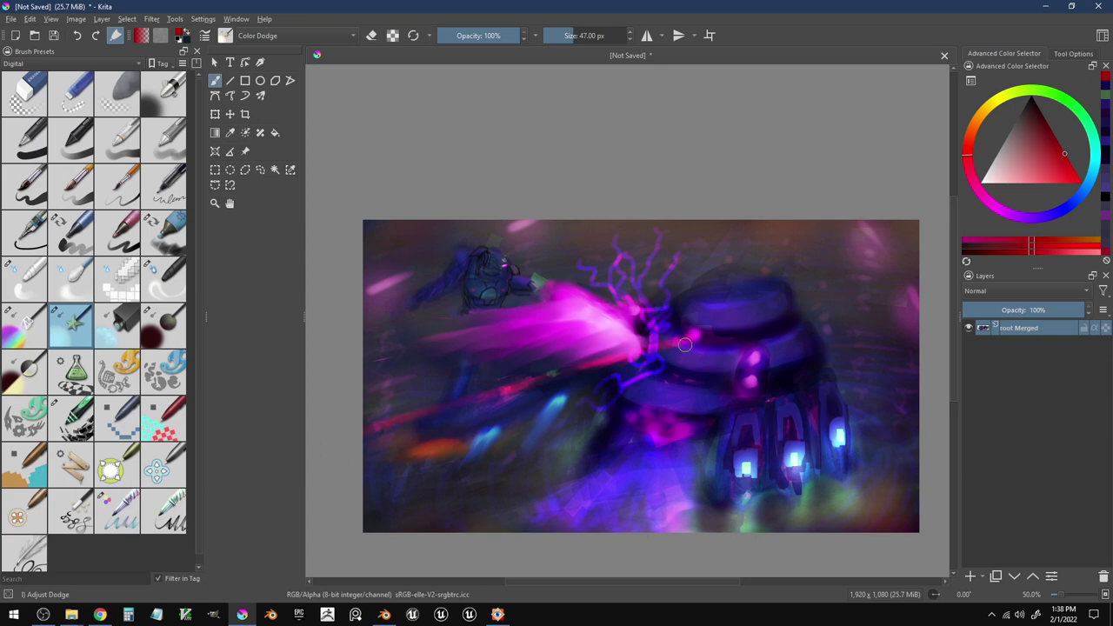
{"action": "key", "text": "ctrl+z"}
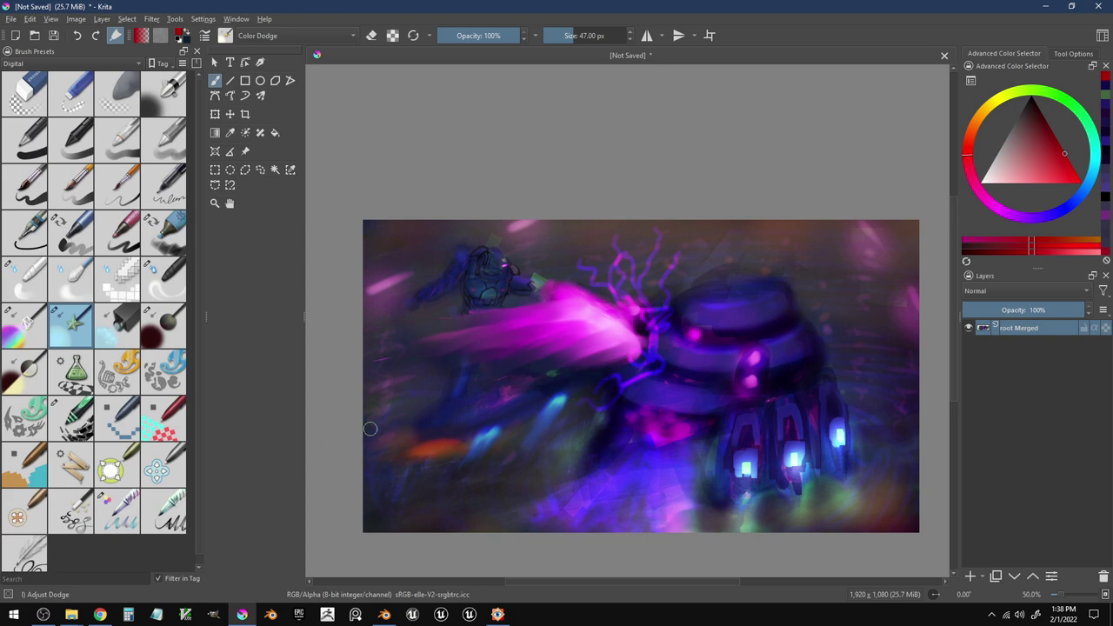
- Try broken red streaks from the image's left edge towards the machine's middle ring, and undo them
{"action": "mouse_move", "coordinate": [371, 429]}
{"action": "left_mouse_down"}
{"action": "mouse_move", "coordinate": [495, 388]}
{"action": "mouse_move", "coordinate": [524, 389]}
{"action": "mouse_move", "coordinate": [372, 435]}
{"action": "mouse_move", "coordinate": [570, 380]}
{"action": "left_mouse_up"}
{"action": "mouse_move", "coordinate": [527, 427]}
{"action": "left_mouse_down"}
{"action": "mouse_move", "coordinate": [677, 363]}
{"action": "mouse_move", "coordinate": [628, 423]}
{"action": "mouse_move", "coordinate": [696, 348]}
{"action": "left_mouse_up"}
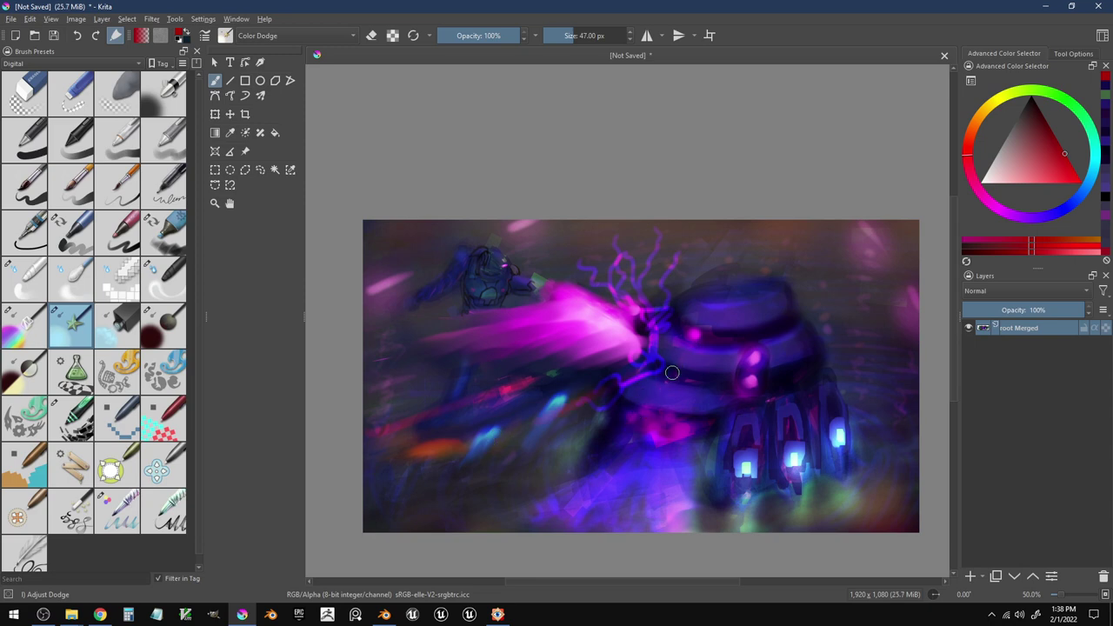
{"action": "left_click_drag", "start_coordinate": [661, 385], "coordinate": [698, 338]}
{"action": "key", "text": "ctrl+z"}
{"action": "key", "text": "ctrl+z"}
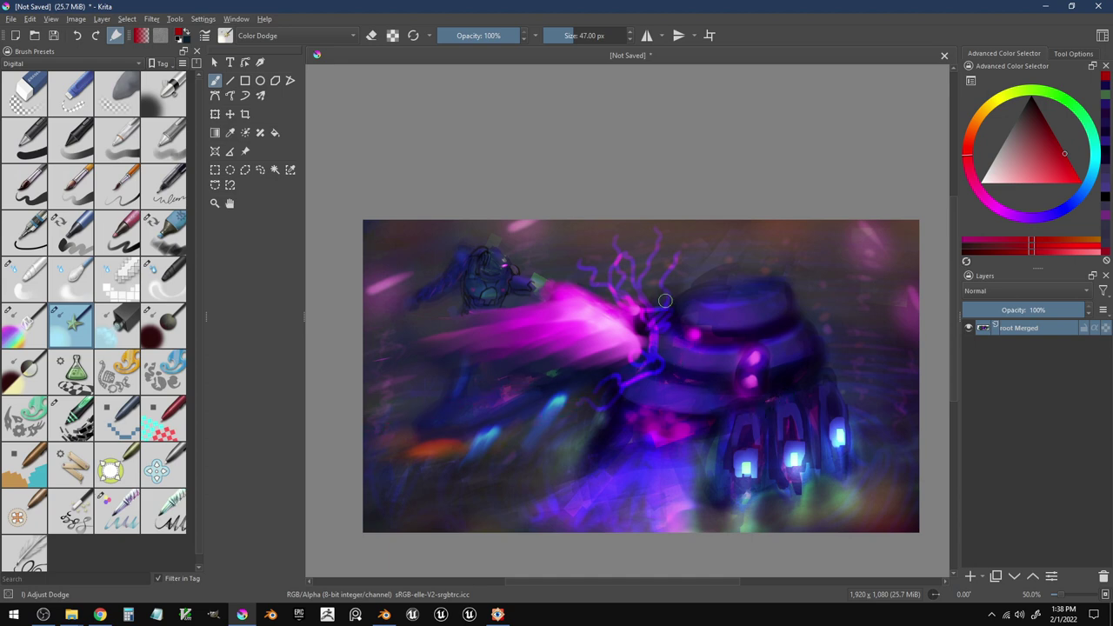
- Try red dodge strokes across the magenta blast and the dark area below it, and undo them
{"action": "mouse_move", "coordinate": [665, 300]}
{"action": "left_mouse_down"}
{"action": "mouse_move", "coordinate": [627, 289]}
{"action": "mouse_move", "coordinate": [582, 303]}
{"action": "mouse_move", "coordinate": [639, 308]}
{"action": "mouse_move", "coordinate": [627, 324]}
{"action": "mouse_move", "coordinate": [406, 352]}
{"action": "left_mouse_up"}
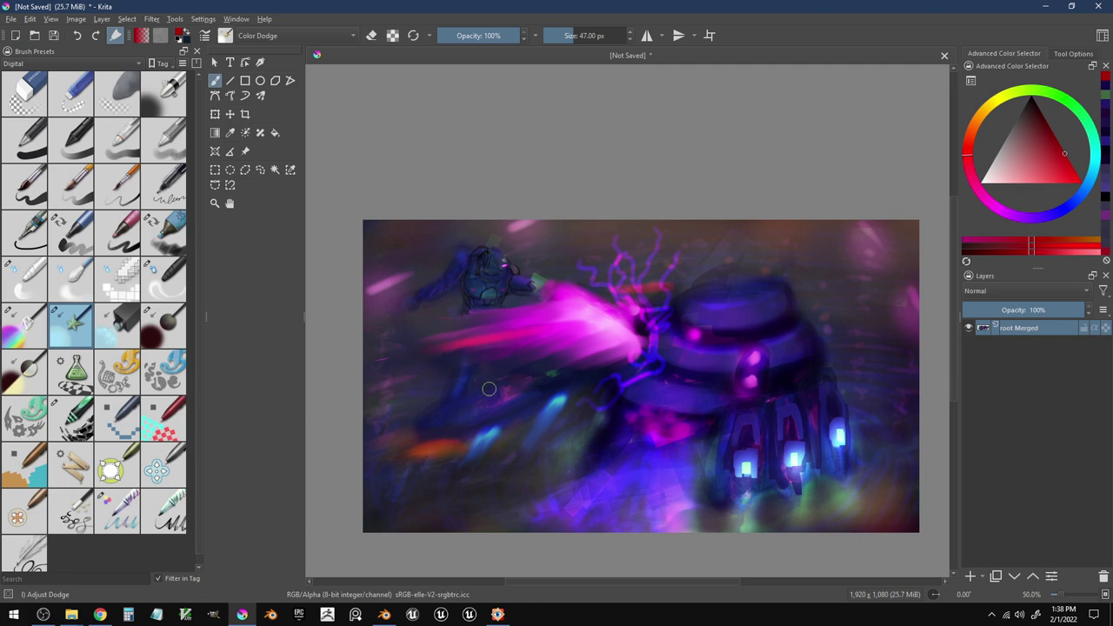
{"action": "left_click_drag", "start_coordinate": [330, 465], "coordinate": [437, 425]}
{"action": "key", "text": "ctrl+z"}
{"action": "key", "text": "ctrl+z"}
{"action": "key", "text": "ctrl+z"}
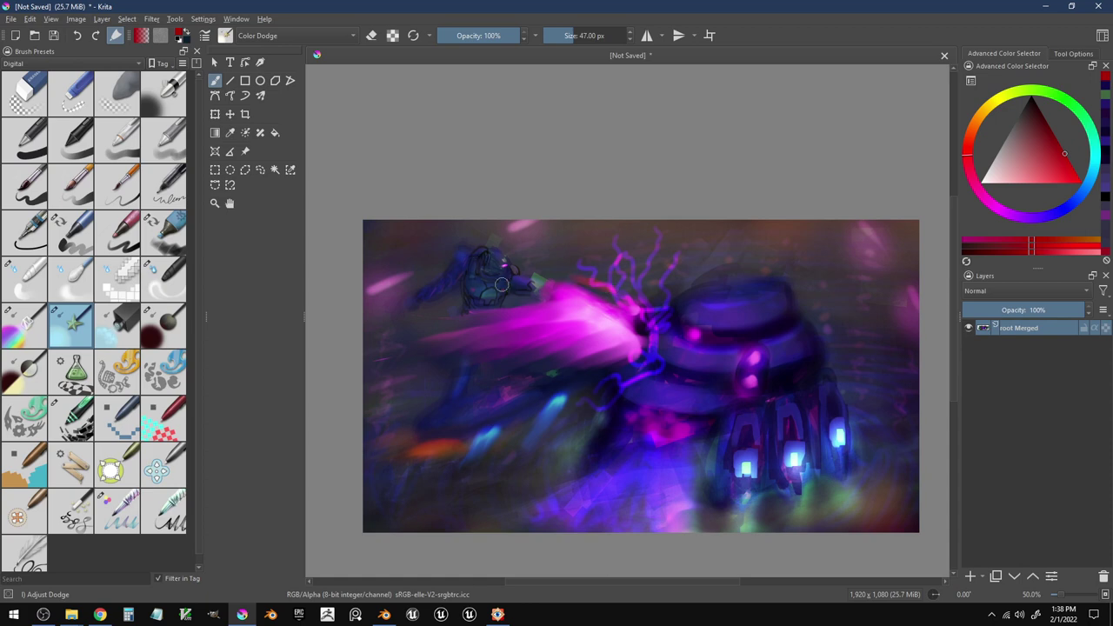
- Try red dodge streaks from the magenta blast towards the image's left edge, and undo them
{"action": "mouse_move", "coordinate": [579, 314]}
{"action": "left_mouse_down"}
{"action": "mouse_move", "coordinate": [445, 304]}
{"action": "mouse_move", "coordinate": [485, 325]}
{"action": "mouse_move", "coordinate": [472, 337]}
{"action": "mouse_move", "coordinate": [381, 345]}
{"action": "mouse_move", "coordinate": [410, 373]}
{"action": "mouse_move", "coordinate": [363, 392]}
{"action": "left_mouse_up"}
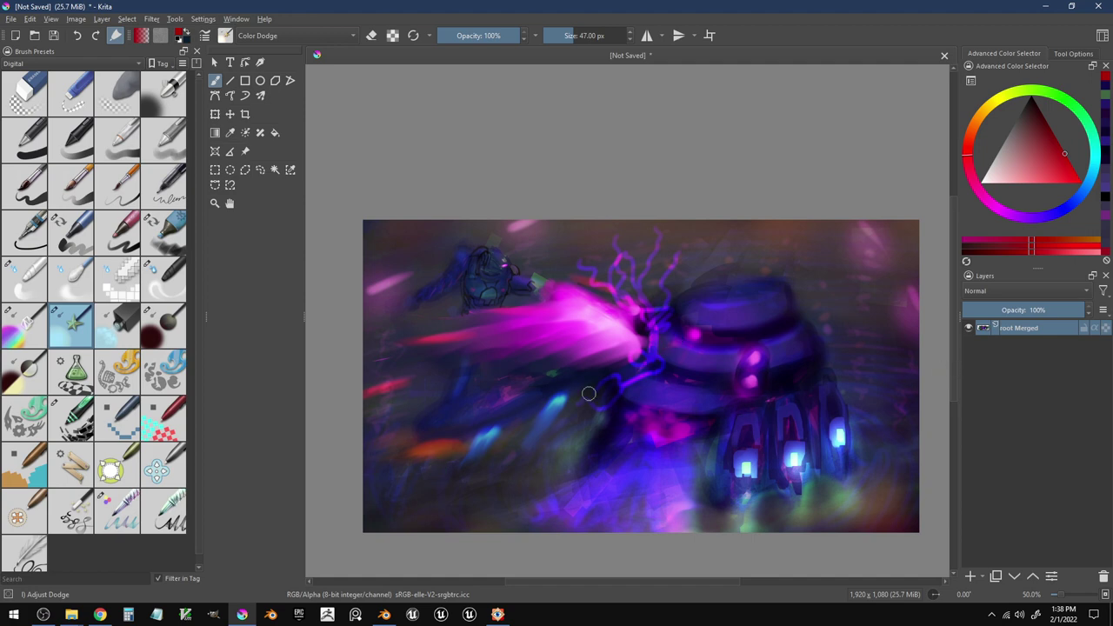
{"action": "left_click", "coordinate": [693, 336]}
{"action": "key", "text": "bracketleft"}
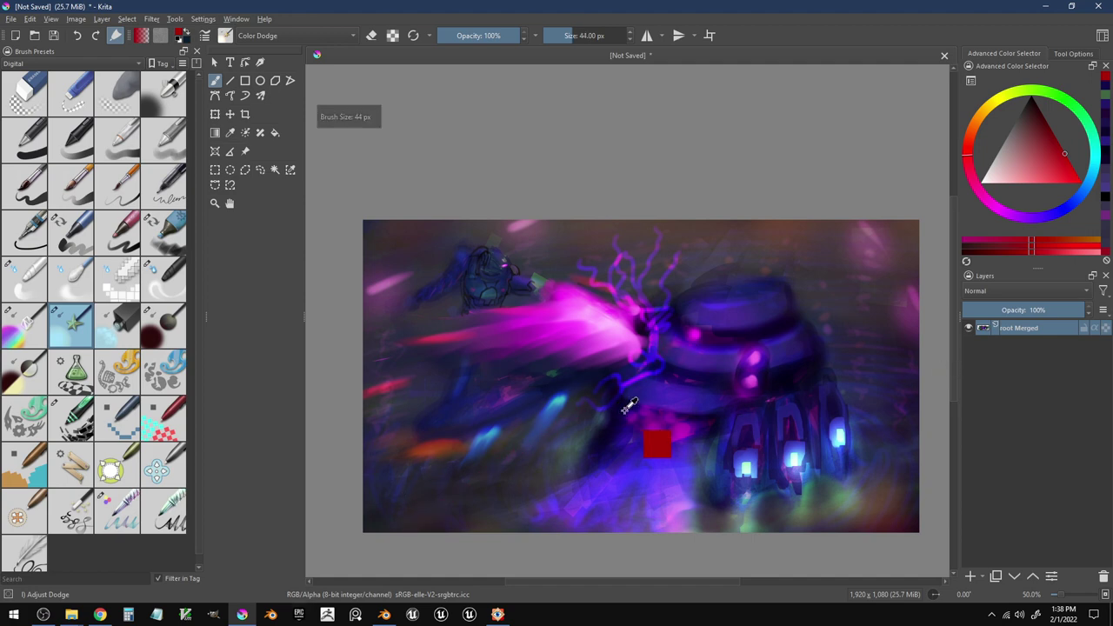
{"action": "key", "text": "ctrl+z"}
{"action": "key", "text": "ctrl+z"}
{"action": "key", "text": "ctrl+z"}
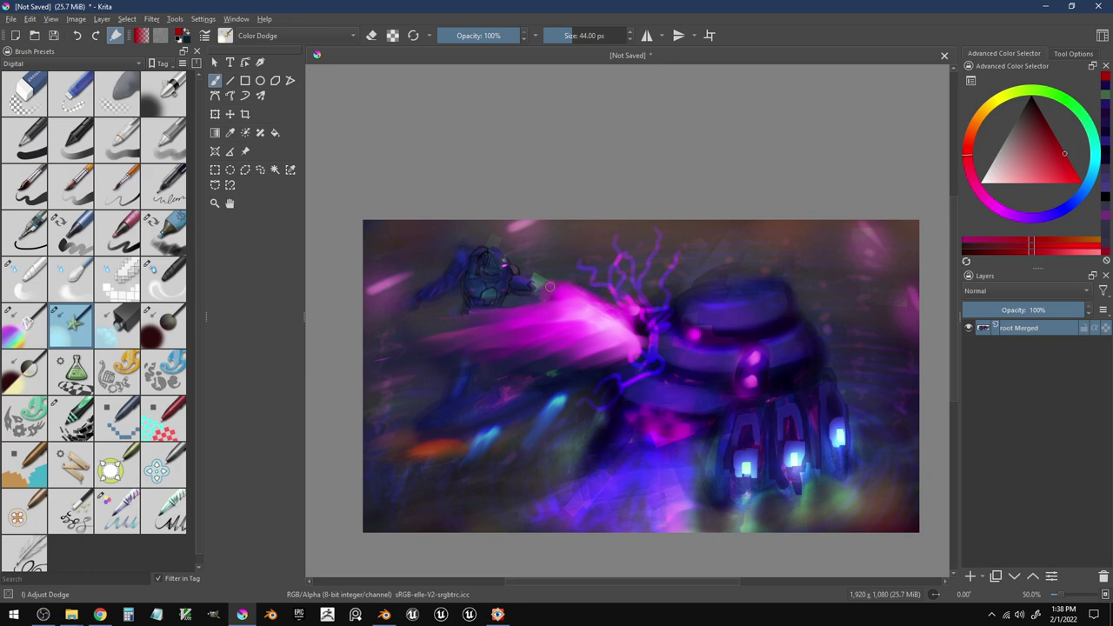
- Paint a thin red dodge beam from the image's left edge to the small pink light on the machine's middle ring
{"action": "mouse_move", "coordinate": [366, 383]}
{"action": "left_mouse_down"}
{"action": "mouse_move", "coordinate": [449, 385]}
{"action": "mouse_move", "coordinate": [748, 344]}
{"action": "left_mouse_up"}
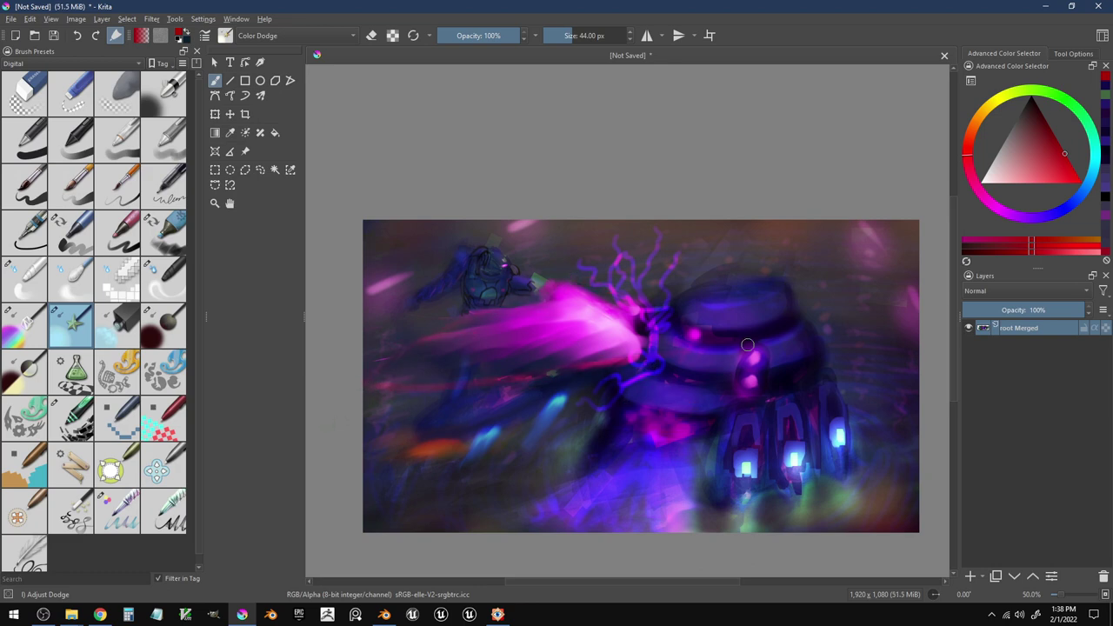
{"action": "key", "text": "ctrl+z"}
{"action": "left_click_drag", "start_coordinate": [372, 386], "coordinate": [744, 341]}
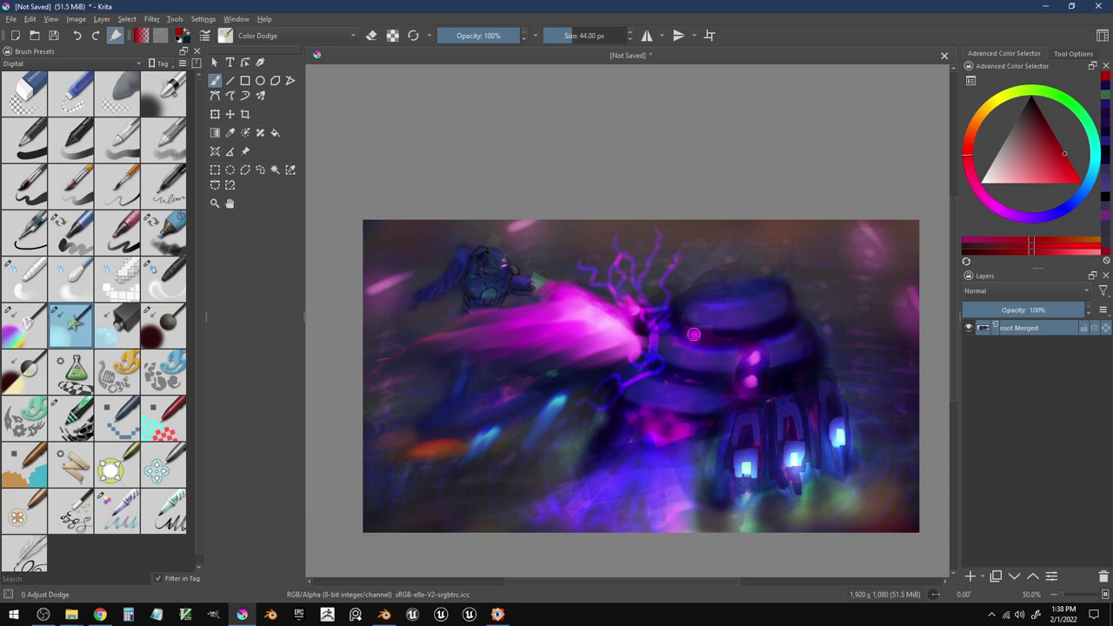
{"action": "mouse_move", "coordinate": [634, 356]}
{"action": "left_mouse_down"}
{"action": "mouse_move", "coordinate": [377, 386]}
{"action": "mouse_move", "coordinate": [775, 323]}
{"action": "left_mouse_up"}
{"action": "key", "text": "ctrl+z"}
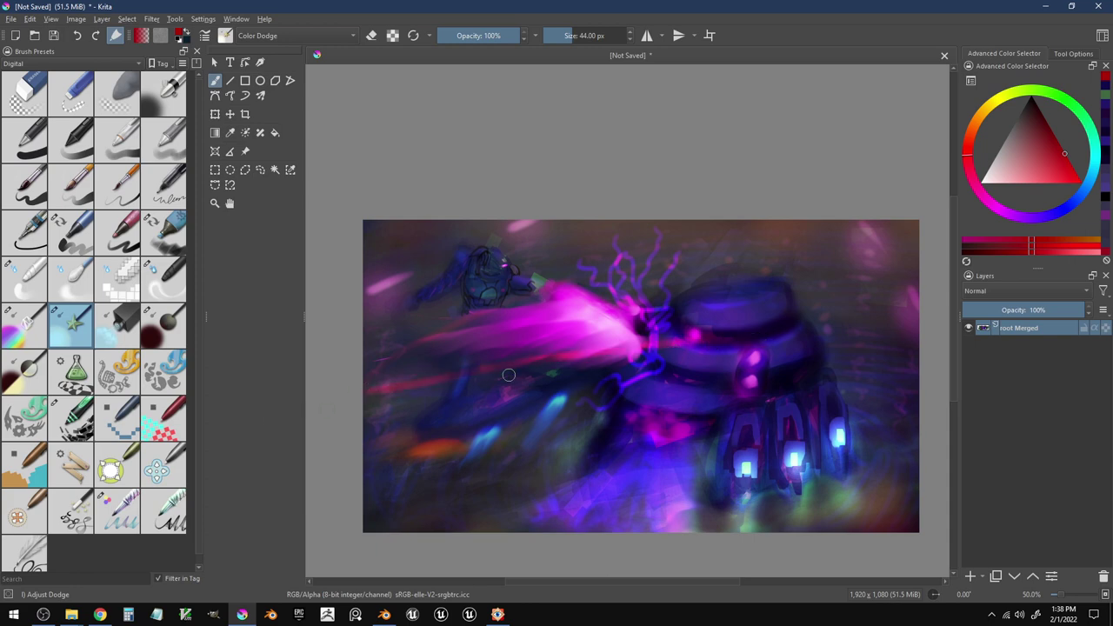
{"action": "left_click_drag", "start_coordinate": [425, 383], "coordinate": [698, 334]}
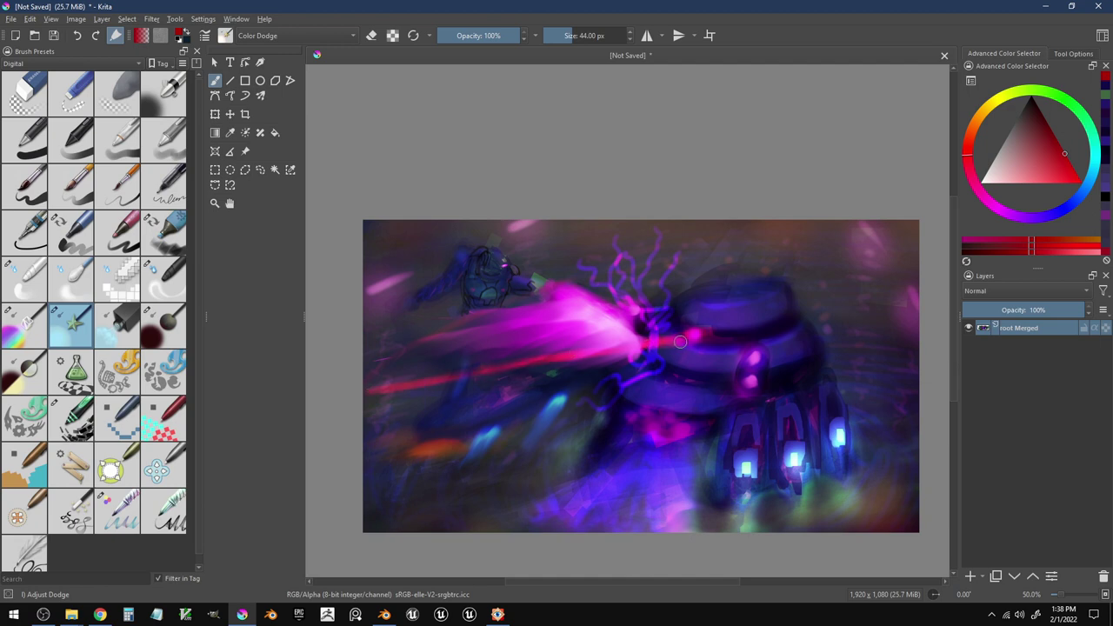
- Choose a lighter red and brighten the core of the beam and the two pink lights on the machine's front
{"action": "left_click", "coordinate": [1047, 178]}
{"action": "mouse_move", "coordinate": [696, 341]}
{"action": "left_mouse_down"}
{"action": "mouse_move", "coordinate": [681, 331]}
{"action": "mouse_move", "coordinate": [536, 359]}
{"action": "left_mouse_up"}
{"action": "left_click_drag", "start_coordinate": [605, 350], "coordinate": [450, 381]}
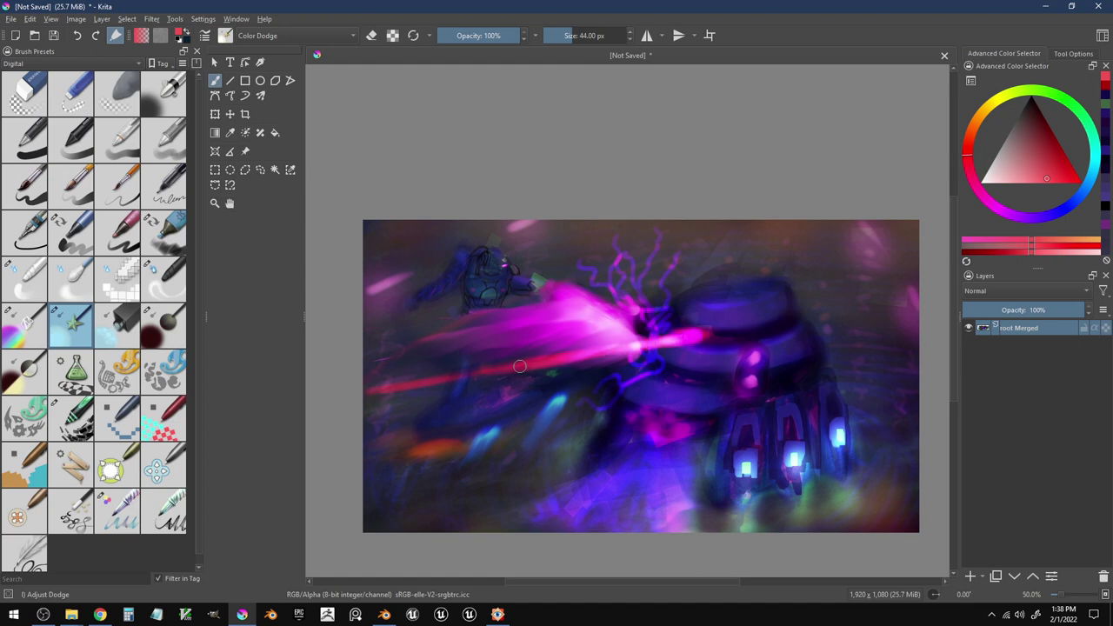
{"action": "key", "text": "ctrl+z"}
{"action": "left_click_drag", "start_coordinate": [628, 346], "coordinate": [421, 379]}
{"action": "left_click_drag", "start_coordinate": [609, 350], "coordinate": [699, 334]}
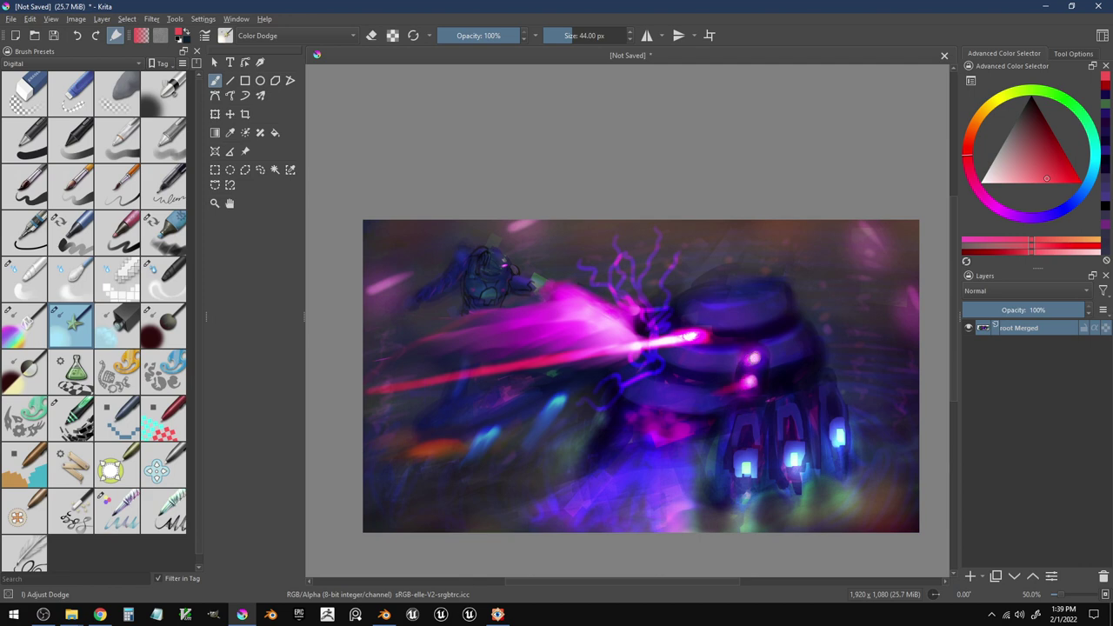
{"action": "left_click_drag", "start_coordinate": [754, 358], "coordinate": [721, 368]}
- Try red dodge strokes straight down from the three blue lamps on the machine's base, and undo them
{"action": "left_click_drag", "start_coordinate": [745, 470], "coordinate": [745, 518]}
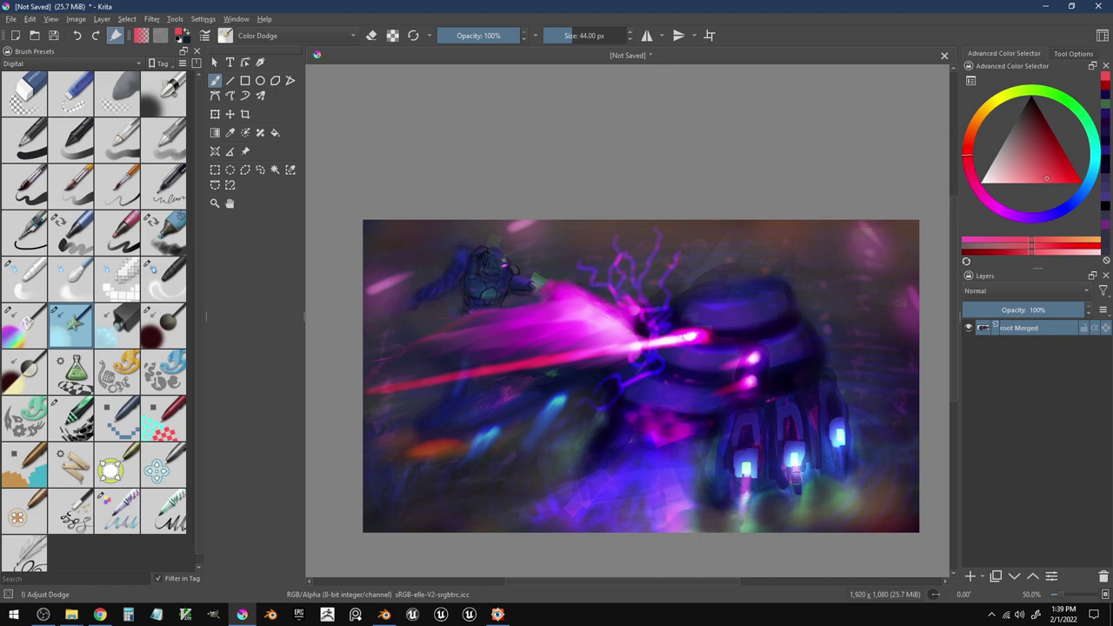
{"action": "left_click_drag", "start_coordinate": [795, 474], "coordinate": [795, 502]}
{"action": "left_click_drag", "start_coordinate": [842, 444], "coordinate": [844, 483]}
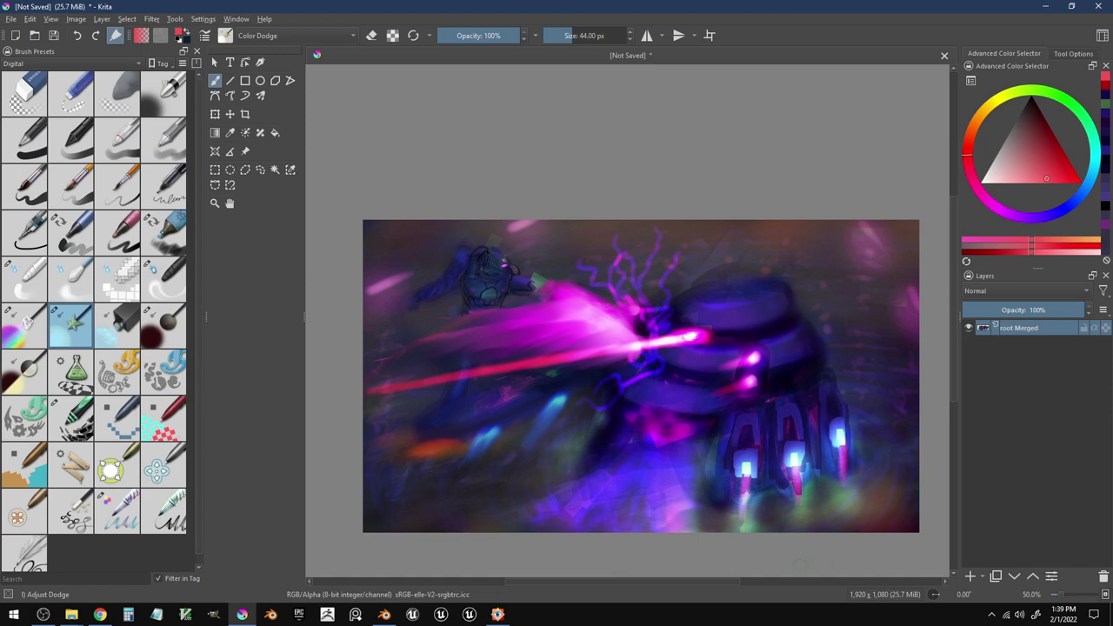
{"action": "key", "text": "ctrl+z"}
{"action": "key", "text": "ctrl+z"}
{"action": "key", "text": "ctrl+z"}
- Sample pale cyan from the middle lamp and lighten the ground and background haze with soft 263 px dodge strokes
{"action": "left_click", "coordinate": [795, 459], "text": "ctrl"}
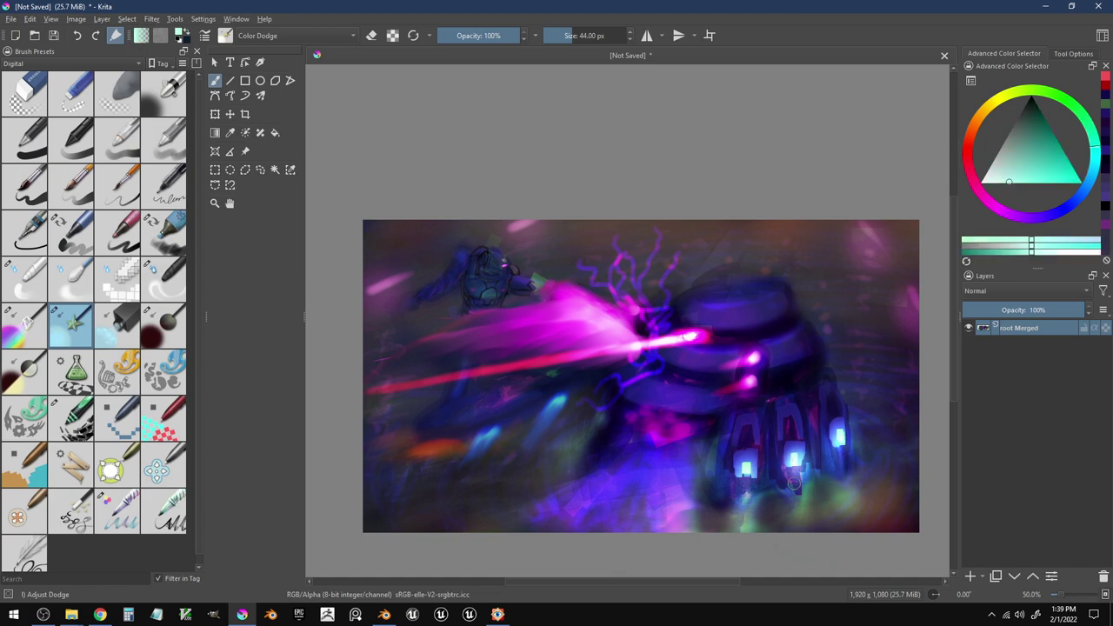
{"action": "mouse_move", "coordinate": [795, 461]}
{"action": "left_mouse_down"}
{"action": "mouse_move", "coordinate": [803, 518]}
{"action": "mouse_move", "coordinate": [746, 494]}
{"action": "left_mouse_up"}
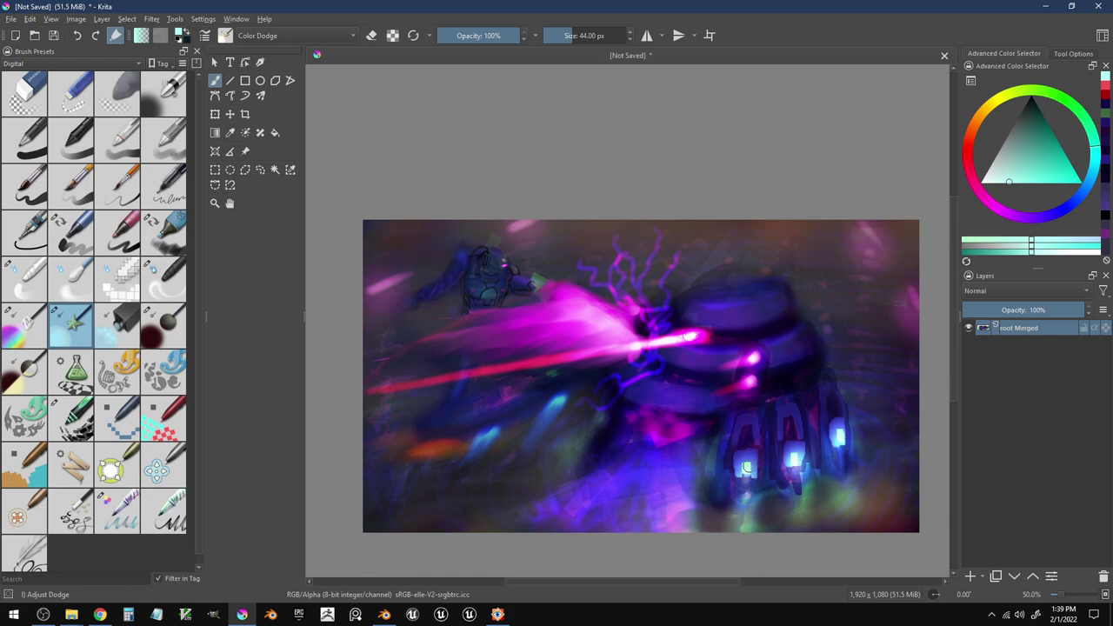
{"action": "left_click", "coordinate": [746, 468]}
{"action": "left_click_drag", "start_coordinate": [749, 471], "coordinate": [871, 471], "text": "shift"}
{"action": "mouse_move", "coordinate": [745, 476]}
{"action": "left_mouse_down"}
{"action": "mouse_move", "coordinate": [728, 508]}
{"action": "mouse_move", "coordinate": [825, 498]}
{"action": "left_mouse_up"}
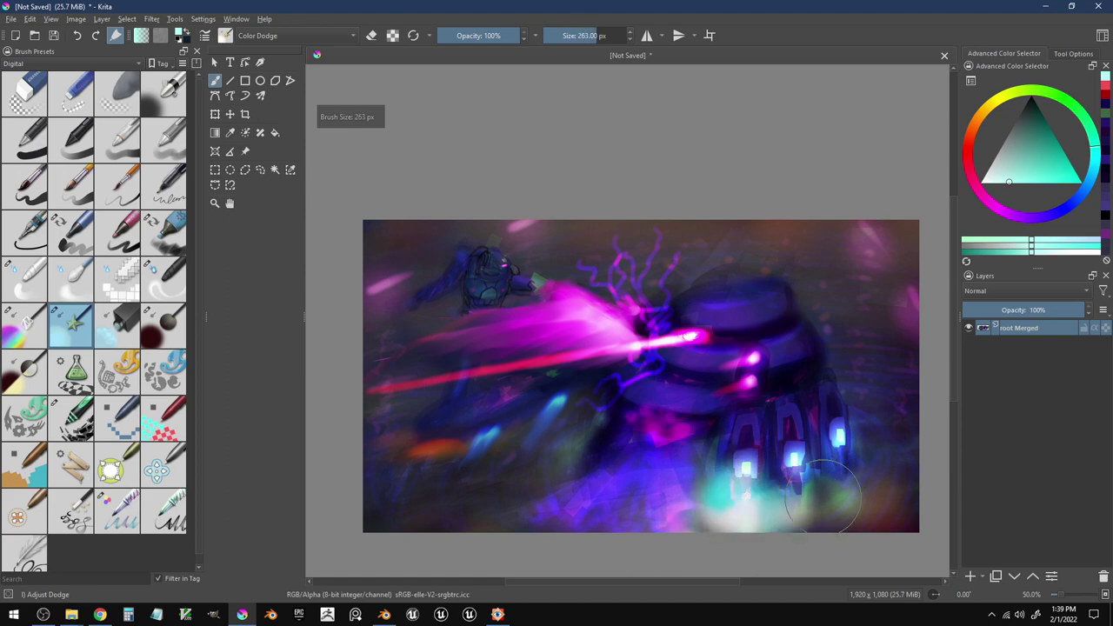
{"action": "key", "text": "ctrl+z"}
{"action": "mouse_move", "coordinate": [708, 511]}
{"action": "left_mouse_down"}
{"action": "mouse_move", "coordinate": [859, 485]}
{"action": "mouse_move", "coordinate": [791, 518]}
{"action": "mouse_move", "coordinate": [718, 521]}
{"action": "mouse_move", "coordinate": [829, 521]}
{"action": "mouse_move", "coordinate": [874, 502]}
{"action": "mouse_move", "coordinate": [841, 533]}
{"action": "mouse_move", "coordinate": [790, 537]}
{"action": "mouse_move", "coordinate": [921, 521]}
{"action": "mouse_move", "coordinate": [867, 503]}
{"action": "mouse_move", "coordinate": [875, 482]}
{"action": "mouse_move", "coordinate": [919, 468]}
{"action": "mouse_move", "coordinate": [890, 461]}
{"action": "mouse_move", "coordinate": [843, 416]}
{"action": "mouse_move", "coordinate": [915, 410]}
{"action": "mouse_move", "coordinate": [842, 396]}
{"action": "mouse_move", "coordinate": [904, 391]}
{"action": "mouse_move", "coordinate": [861, 379]}
{"action": "mouse_move", "coordinate": [879, 359]}
{"action": "mouse_move", "coordinate": [851, 350]}
{"action": "mouse_move", "coordinate": [875, 340]}
{"action": "mouse_move", "coordinate": [822, 332]}
{"action": "mouse_move", "coordinate": [908, 324]}
{"action": "mouse_move", "coordinate": [828, 316]}
{"action": "mouse_move", "coordinate": [887, 305]}
{"action": "mouse_move", "coordinate": [835, 301]}
{"action": "mouse_move", "coordinate": [843, 291]}
{"action": "mouse_move", "coordinate": [814, 268]}
{"action": "mouse_move", "coordinate": [646, 272]}
{"action": "mouse_move", "coordinate": [657, 265]}
{"action": "mouse_move", "coordinate": [615, 293]}
{"action": "mouse_move", "coordinate": [653, 301]}
{"action": "mouse_move", "coordinate": [578, 288]}
{"action": "mouse_move", "coordinate": [598, 257]}
{"action": "mouse_move", "coordinate": [524, 261]}
{"action": "mouse_move", "coordinate": [750, 240]}
{"action": "mouse_move", "coordinate": [886, 258]}
{"action": "mouse_move", "coordinate": [843, 273]}
{"action": "mouse_move", "coordinate": [888, 244]}
{"action": "mouse_move", "coordinate": [753, 224]}
{"action": "mouse_move", "coordinate": [931, 229]}
{"action": "mouse_move", "coordinate": [527, 233]}
{"action": "mouse_move", "coordinate": [612, 241]}
{"action": "mouse_move", "coordinate": [414, 229]}
{"action": "mouse_move", "coordinate": [344, 242]}
{"action": "mouse_move", "coordinate": [448, 238]}
{"action": "mouse_move", "coordinate": [425, 250]}
{"action": "left_mouse_up"}
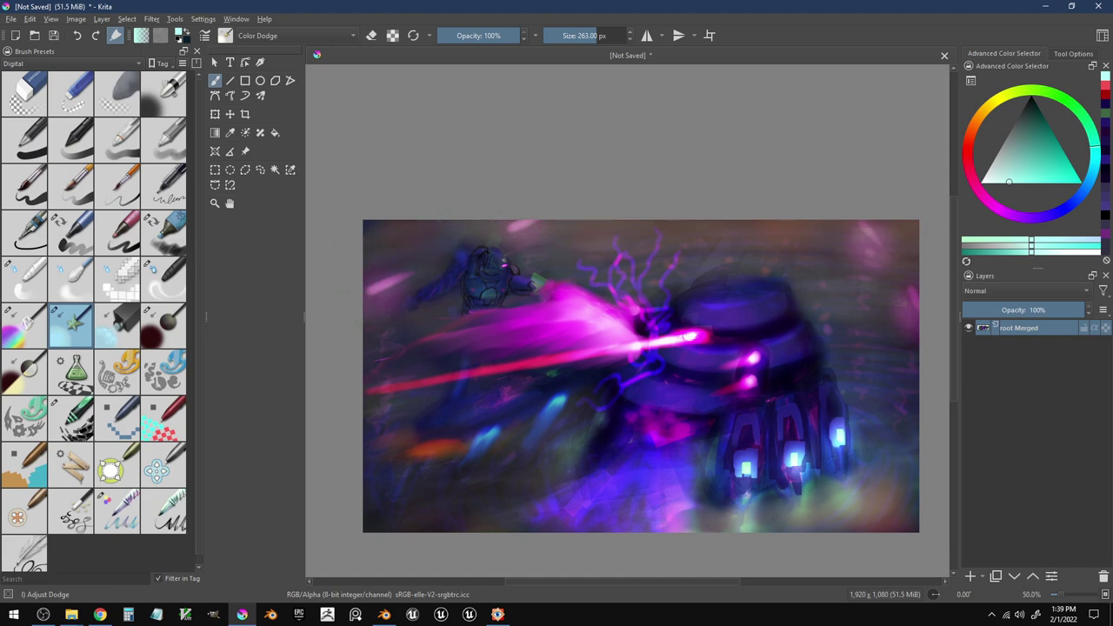
{"action": "left_click_drag", "start_coordinate": [399, 333], "coordinate": [384, 344]}
{"action": "left_click_drag", "start_coordinate": [393, 383], "coordinate": [483, 369]}
{"action": "mouse_move", "coordinate": [418, 404]}
{"action": "left_mouse_down"}
{"action": "mouse_move", "coordinate": [520, 390]}
{"action": "mouse_move", "coordinate": [529, 403]}
{"action": "mouse_move", "coordinate": [510, 447]}
{"action": "mouse_move", "coordinate": [591, 411]}
{"action": "mouse_move", "coordinate": [556, 433]}
{"action": "mouse_move", "coordinate": [577, 407]}
{"action": "mouse_move", "coordinate": [525, 472]}
{"action": "mouse_move", "coordinate": [575, 454]}
{"action": "mouse_move", "coordinate": [564, 491]}
{"action": "mouse_move", "coordinate": [576, 546]}
{"action": "left_mouse_up"}
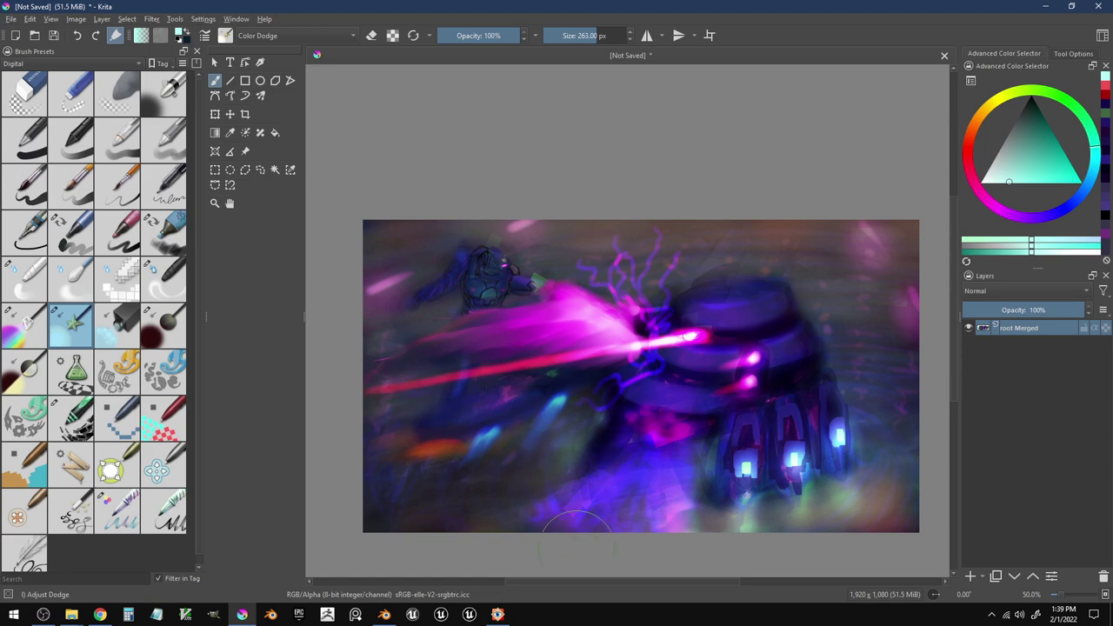
{"action": "mouse_move", "coordinate": [649, 516]}
{"action": "left_mouse_down"}
{"action": "mouse_move", "coordinate": [620, 495]}
{"action": "mouse_move", "coordinate": [546, 515]}
{"action": "mouse_move", "coordinate": [628, 525]}
{"action": "mouse_move", "coordinate": [581, 531]}
{"action": "mouse_move", "coordinate": [600, 531]}
{"action": "mouse_move", "coordinate": [437, 530]}
{"action": "left_mouse_up"}
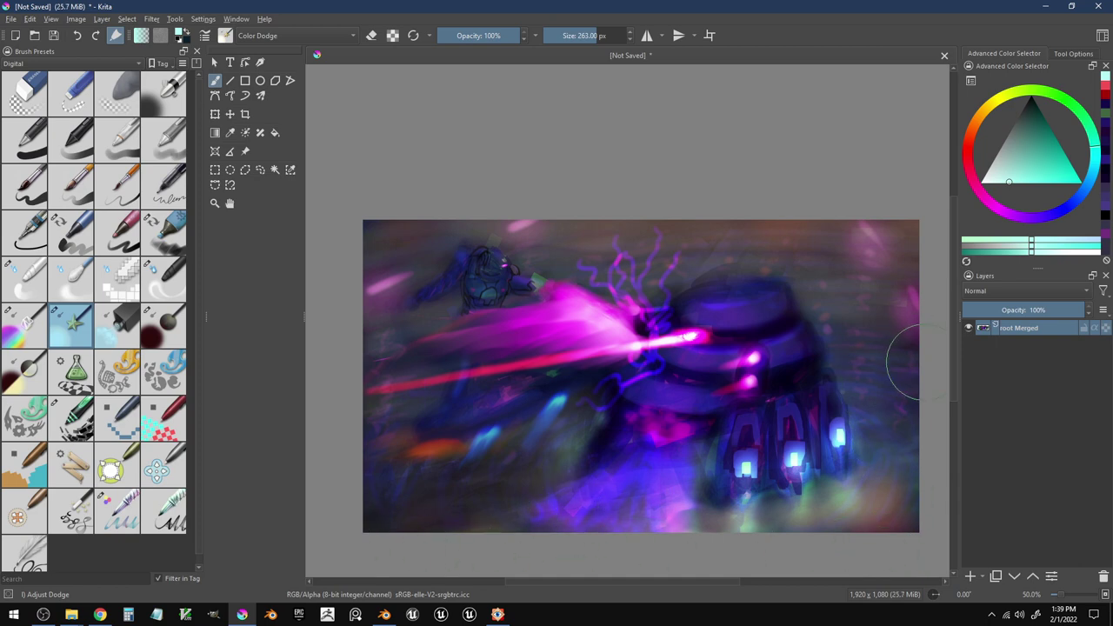
- Dodge a soft pale cyan sheen across the machine's upper dome, redoing the first stroke
{"action": "left_click_drag", "start_coordinate": [722, 311], "coordinate": [783, 315]}
{"action": "key", "text": "ctrl+z"}
{"action": "left_click_drag", "start_coordinate": [700, 304], "coordinate": [777, 308]}
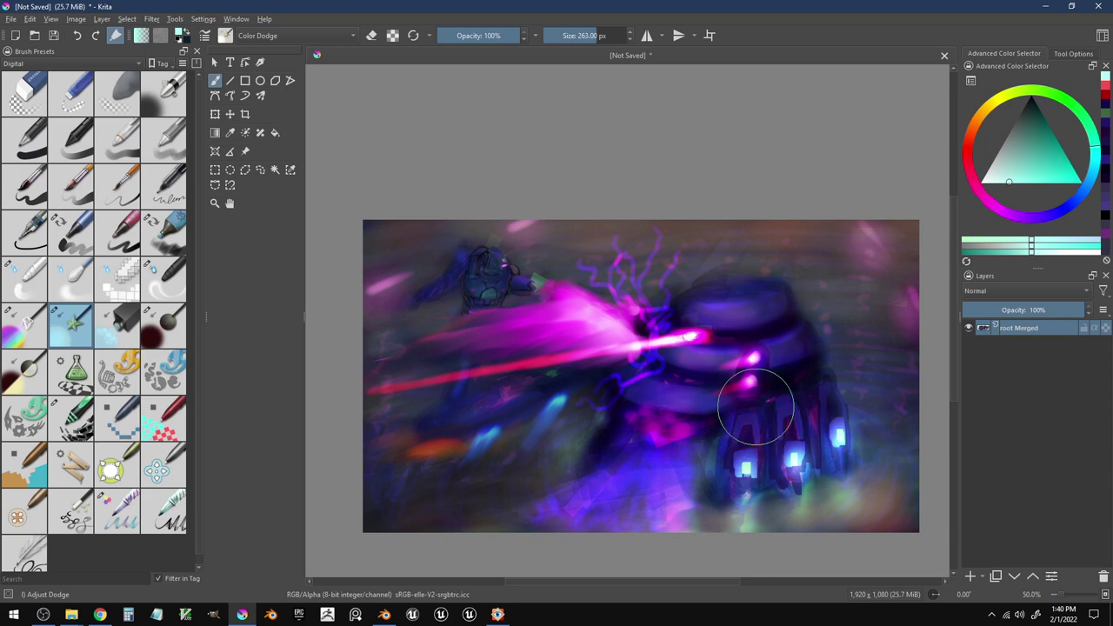
- Resize the dodge brush to 474 px, try a pale cyan glow over the background behind the flying figure, and undo it
{"action": "key", "text": "bracketleft"}
{"action": "key", "text": "bracketleft"}
{"action": "key", "text": "bracketleft"}
{"action": "key", "text": "bracketleft"}
{"action": "key", "text": "bracketleft"}
{"action": "key", "text": "bracketleft"}
{"action": "key", "text": "bracketleft"}
{"action": "key", "text": "bracketleft"}
{"action": "key", "text": "bracketleft"}
{"action": "key", "text": "bracketleft"}
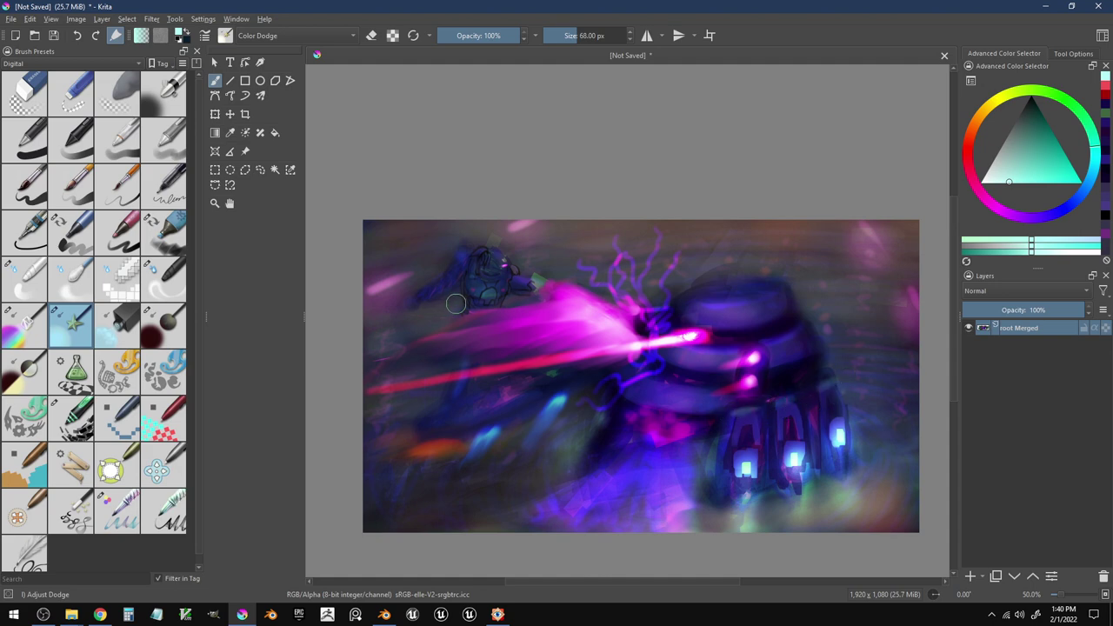
{"action": "key", "text": "bracketright"}
{"action": "key", "text": "bracketright"}
{"action": "key", "text": "bracketright"}
{"action": "key", "text": "bracketright"}
{"action": "key", "text": "bracketright"}
{"action": "key", "text": "bracketright"}
{"action": "key", "text": "bracketright"}
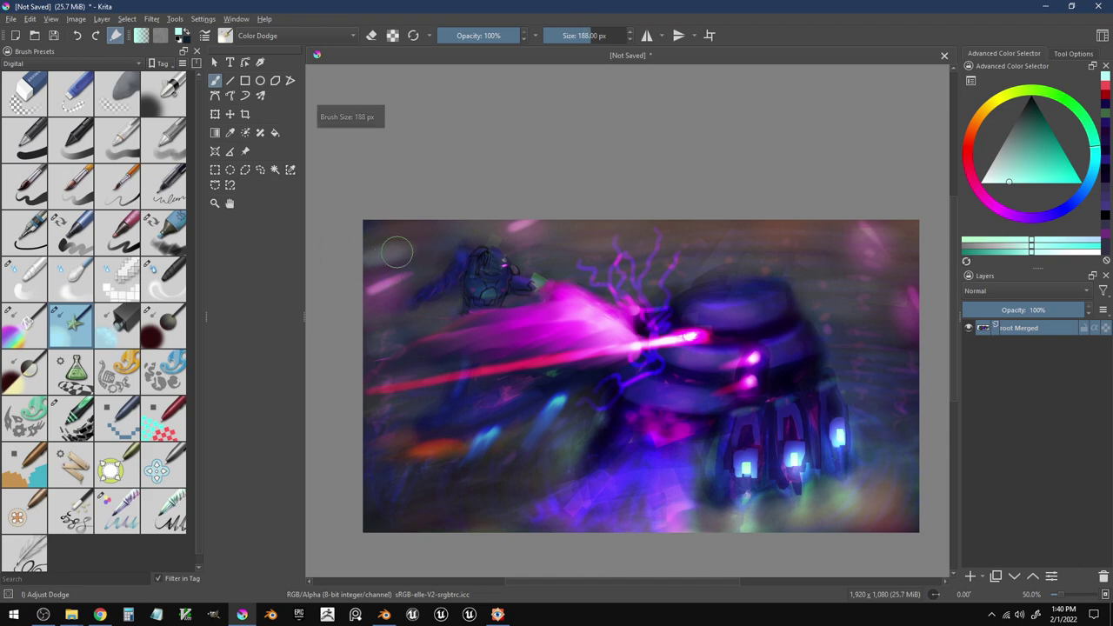
{"action": "key", "text": "bracketright"}
{"action": "key", "text": "bracketright"}
{"action": "key", "text": "bracketright"}
{"action": "key", "text": "bracketright"}
{"action": "key", "text": "bracketright"}
{"action": "key", "text": "bracketright"}
{"action": "key", "text": "bracketright"}
{"action": "key", "text": "bracketright"}
{"action": "key", "text": "bracketright"}
{"action": "key", "text": "bracketright"}
{"action": "key", "text": "bracketright"}
{"action": "key", "text": "bracketright"}
{"action": "key", "text": "bracketright"}
{"action": "key", "text": "bracketright"}
{"action": "left_click_drag", "start_coordinate": [378, 260], "coordinate": [433, 260]}
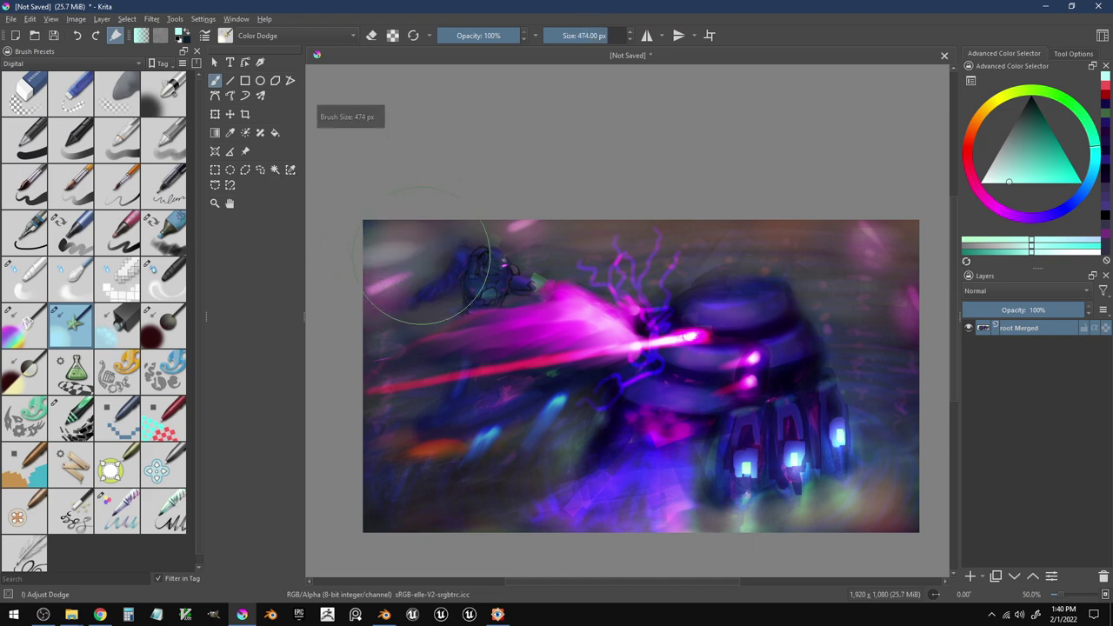
{"action": "key", "text": "ctrl+z"}
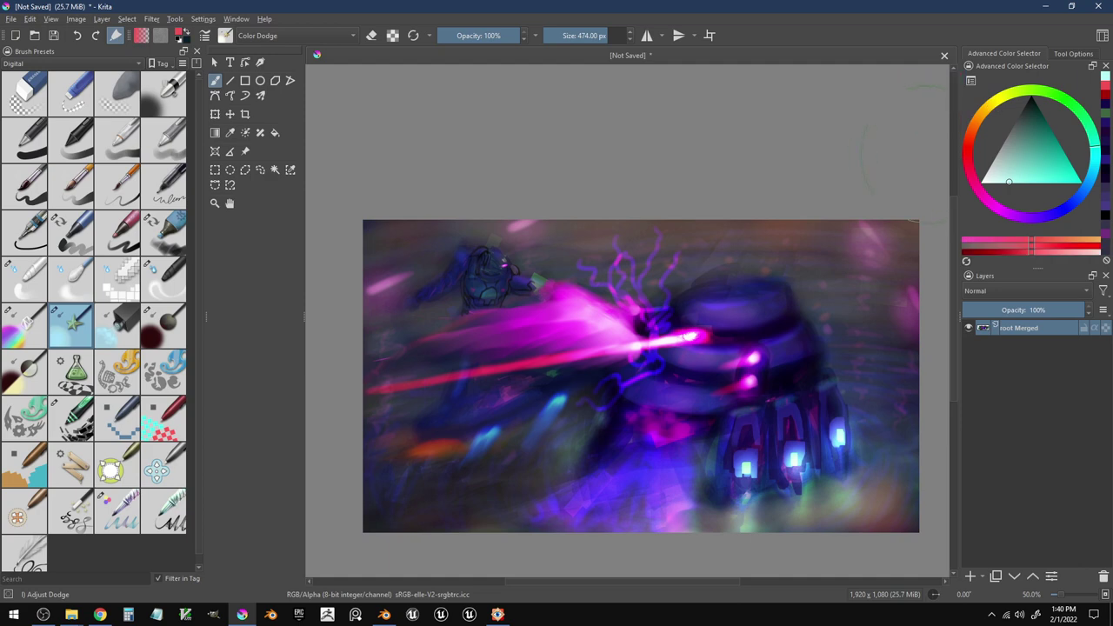
- Choose a golden yellow and dodge a soft warm tint along the image's upper edge, undoing the first attempts
{"action": "left_click", "coordinate": [989, 104]}
{"action": "left_click", "coordinate": [1033, 183]}
{"action": "left_click_drag", "start_coordinate": [1033, 183], "coordinate": [1060, 174]}
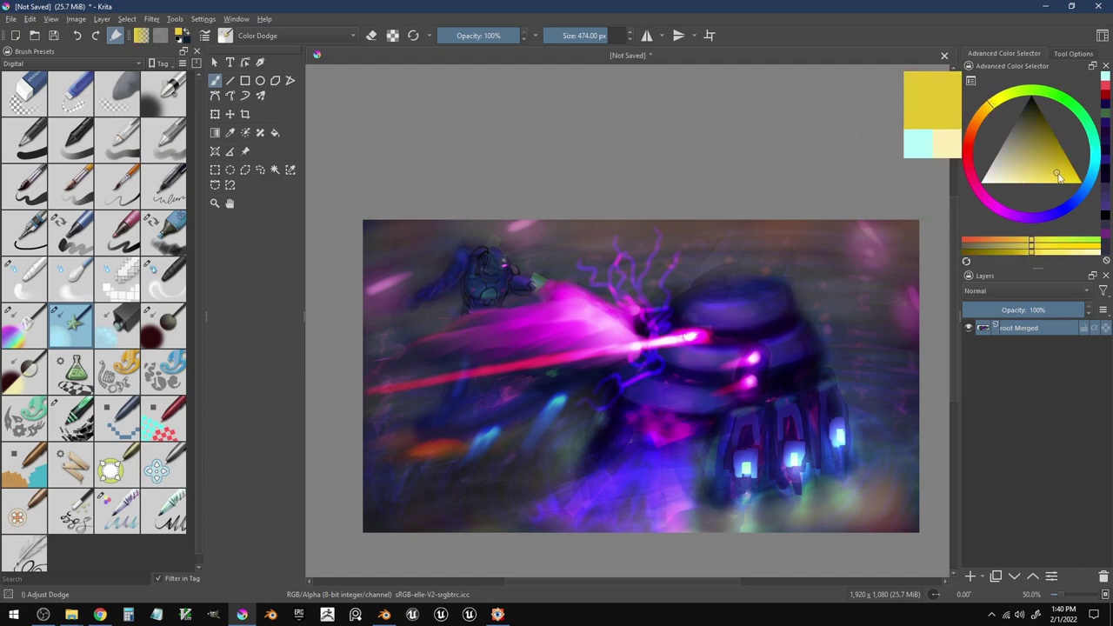
{"action": "left_click_drag", "start_coordinate": [400, 197], "coordinate": [296, 208]}
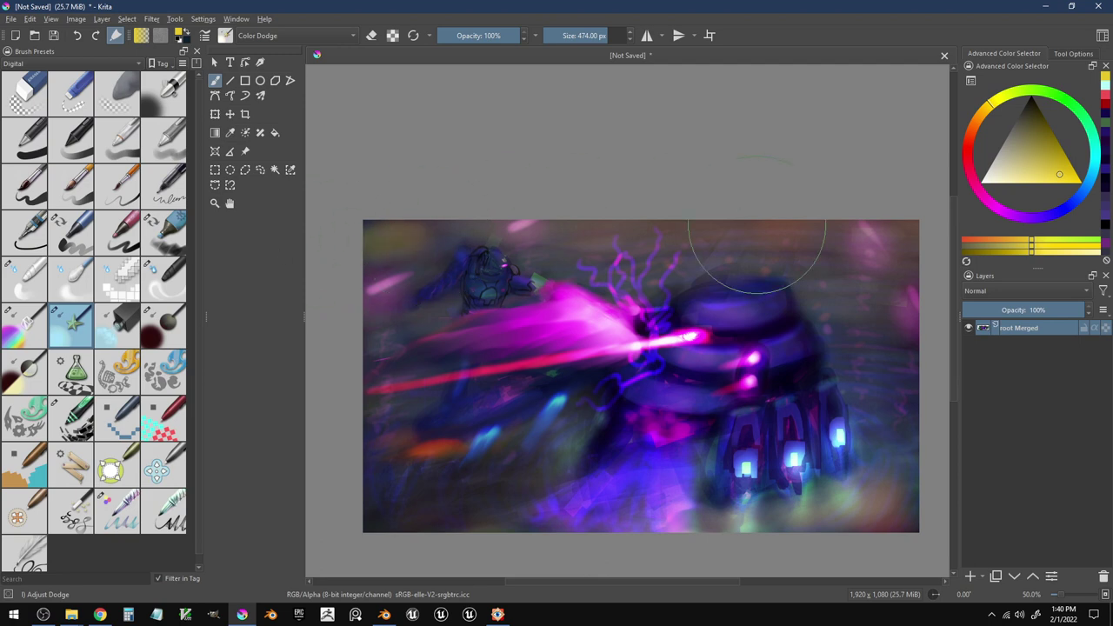
{"action": "left_click_drag", "start_coordinate": [826, 218], "coordinate": [904, 193]}
{"action": "key", "text": "ctrl+z"}
{"action": "key", "text": "ctrl+z"}
{"action": "key", "text": "ctrl+z"}
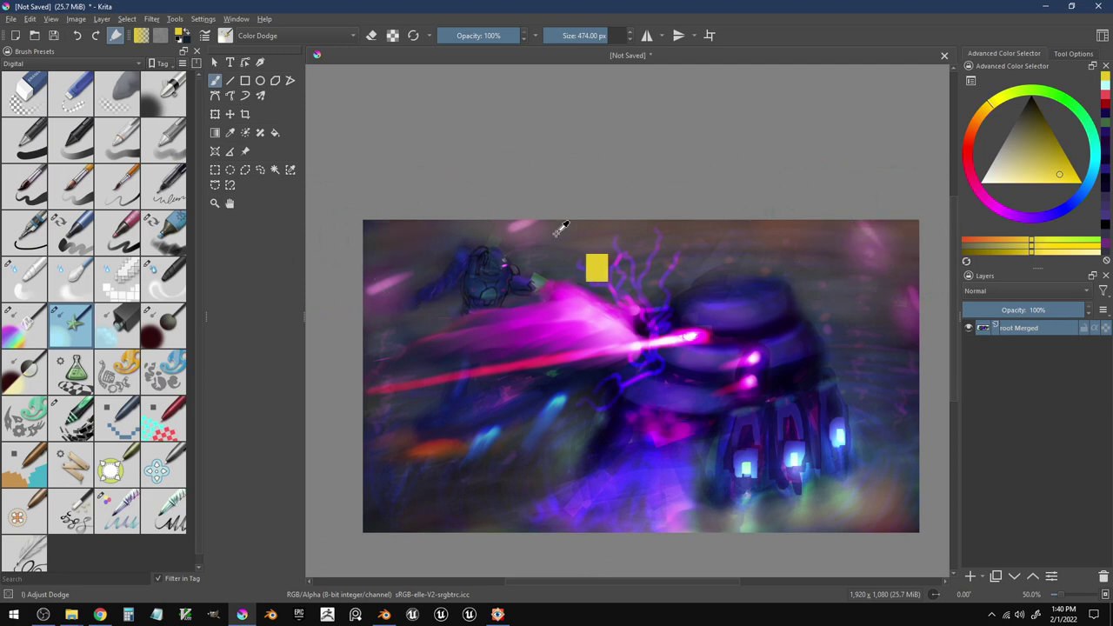
{"action": "left_click_drag", "start_coordinate": [437, 227], "coordinate": [544, 224]}
{"action": "left_click_drag", "start_coordinate": [448, 227], "coordinate": [719, 230]}
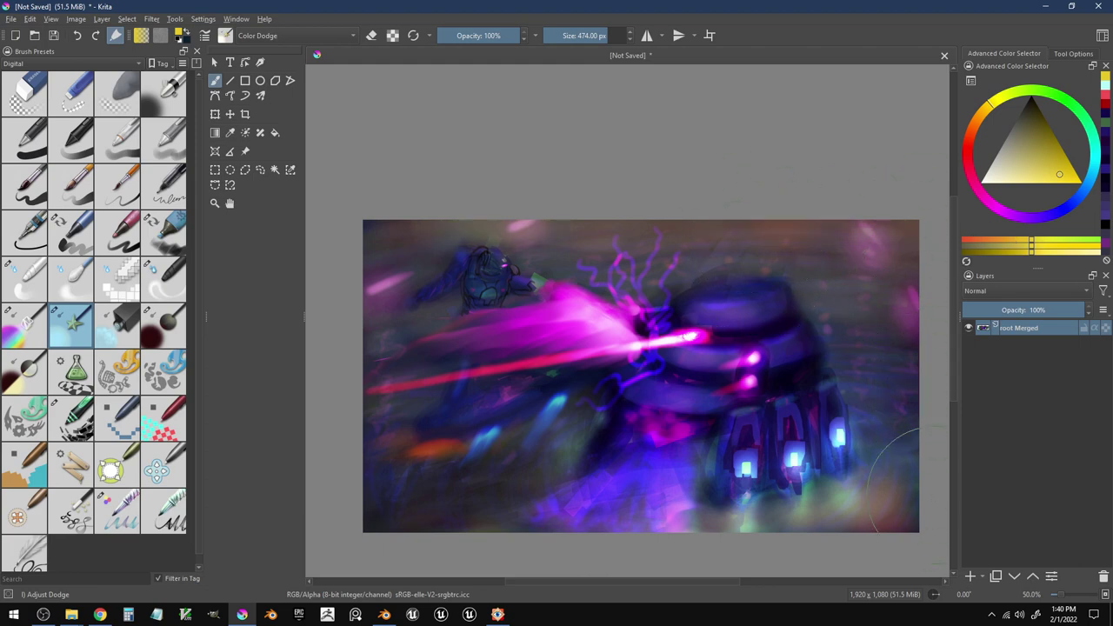
- Choose magenta and dodge soft tints over the background and machine, undoing the heavy stroke across the machine's body
{"action": "left_click", "coordinate": [983, 194]}
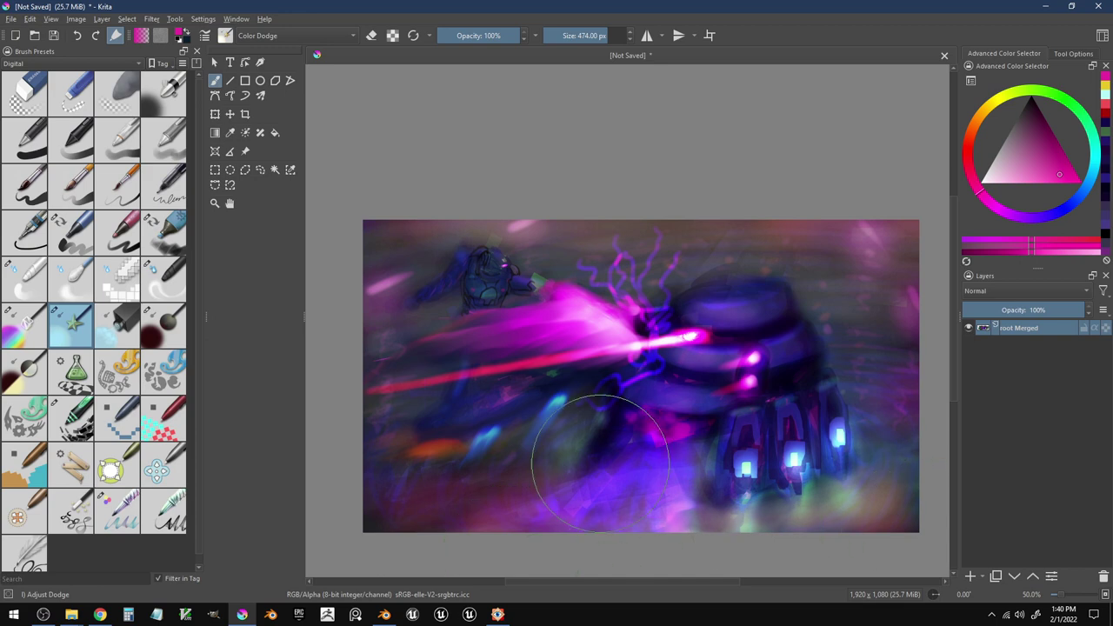
{"action": "left_click_drag", "start_coordinate": [814, 348], "coordinate": [827, 370]}
{"action": "mouse_move", "coordinate": [764, 340]}
{"action": "left_mouse_down"}
{"action": "mouse_move", "coordinate": [773, 349]}
{"action": "mouse_move", "coordinate": [664, 382]}
{"action": "left_mouse_up"}
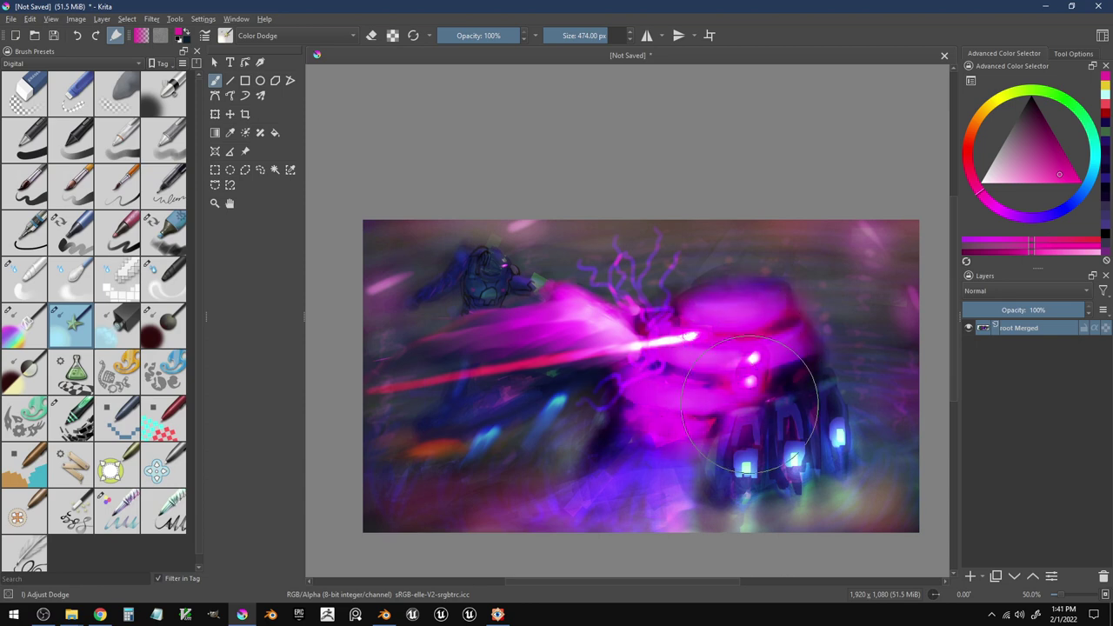
{"action": "key", "text": "ctrl+z"}
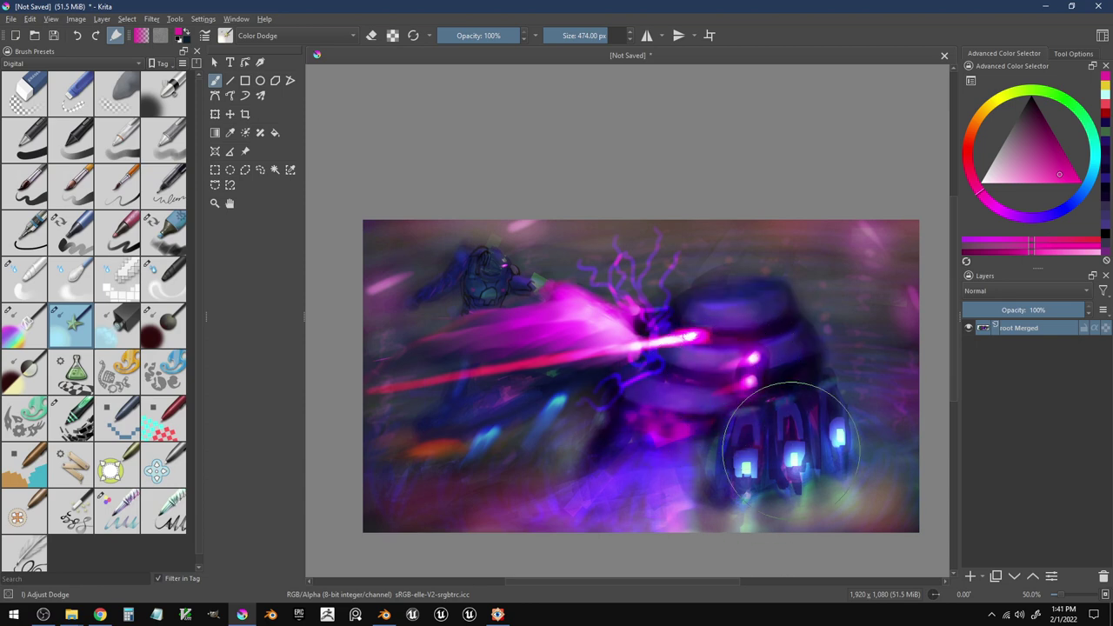
- Sample dark navy from the machine's base and paint dark shadow bands under the middle and lower rings with the 20 px Basic-2 Opacity brush
{"action": "left_click", "coordinate": [804, 427], "text": "ctrl"}
{"action": "key", "text": "bracketleft"}
{"action": "key", "text": "bracketleft"}
{"action": "key", "text": "bracketleft"}
{"action": "key", "text": "bracketleft"}
{"action": "key", "text": "bracketleft"}
{"action": "key", "text": "bracketleft"}
{"action": "key", "text": "bracketleft"}
{"action": "key", "text": "bracketleft"}
{"action": "key", "text": "bracketleft"}
{"action": "key", "text": "bracketleft"}
{"action": "key", "text": "bracketleft"}
{"action": "key", "text": "bracketleft"}
{"action": "key", "text": "bracketleft"}
{"action": "key", "text": "bracketleft"}
{"action": "key", "text": "bracketleft"}
{"action": "key", "text": "bracketleft"}
{"action": "key", "text": "bracketleft"}
{"action": "key", "text": "bracketleft"}
{"action": "key", "text": "bracketleft"}
{"action": "key", "text": "bracketleft"}
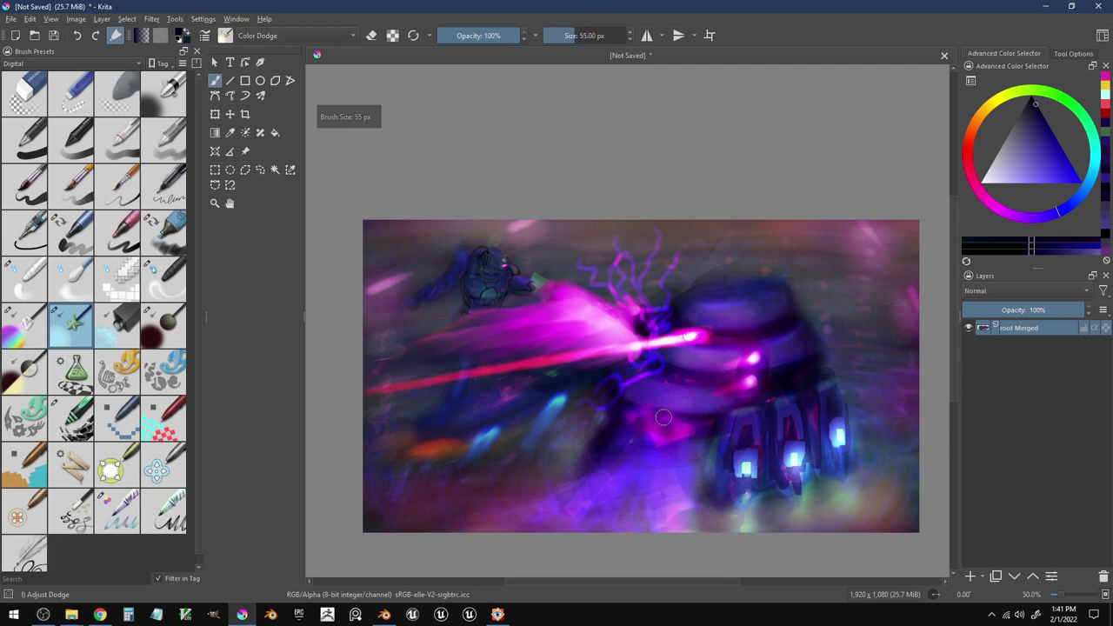
{"action": "left_click", "coordinate": [73, 148]}
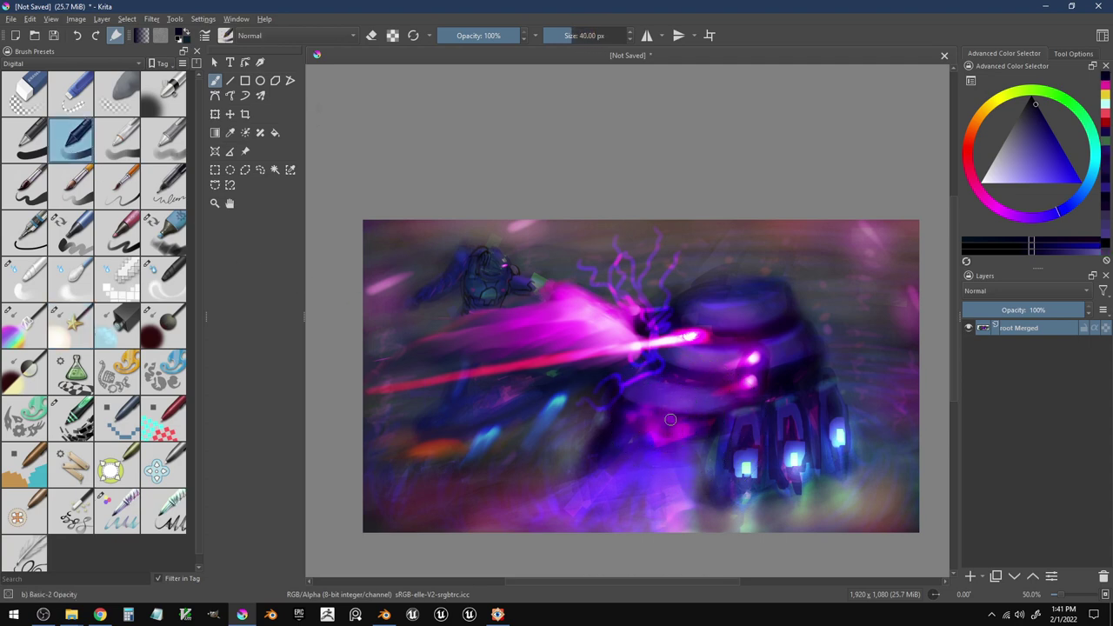
{"action": "mouse_move", "coordinate": [645, 413]}
{"action": "left_mouse_down"}
{"action": "mouse_move", "coordinate": [673, 422]}
{"action": "mouse_move", "coordinate": [621, 394]}
{"action": "mouse_move", "coordinate": [686, 421]}
{"action": "mouse_move", "coordinate": [721, 418]}
{"action": "mouse_move", "coordinate": [688, 420]}
{"action": "mouse_move", "coordinate": [710, 424]}
{"action": "mouse_move", "coordinate": [645, 407]}
{"action": "mouse_move", "coordinate": [679, 414]}
{"action": "mouse_move", "coordinate": [650, 412]}
{"action": "mouse_move", "coordinate": [672, 377]}
{"action": "mouse_move", "coordinate": [660, 371]}
{"action": "mouse_move", "coordinate": [699, 388]}
{"action": "mouse_move", "coordinate": [733, 384]}
{"action": "mouse_move", "coordinate": [722, 391]}
{"action": "mouse_move", "coordinate": [724, 375]}
{"action": "mouse_move", "coordinate": [653, 361]}
{"action": "left_mouse_up"}
{"action": "key", "text": "bracketleft"}
{"action": "key", "text": "ctrl+z"}
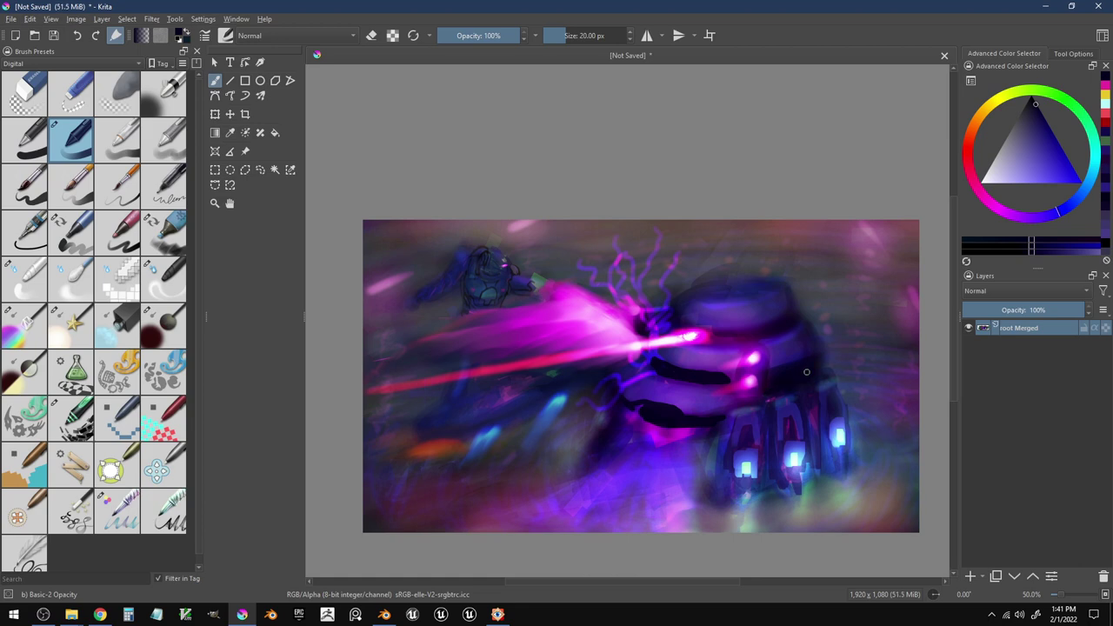
- Outline a rounded panel at the right end of the machine's middle ring with thin 10 px dark lines, undoing stray strokes
{"action": "left_click_drag", "start_coordinate": [811, 364], "coordinate": [792, 361]}
{"action": "key", "text": "ctrl+z"}
{"action": "key", "text": "ctrl+z"}
{"action": "key", "text": "ctrl+z"}
{"action": "key", "text": "["}
{"action": "mouse_move", "coordinate": [816, 362]}
{"action": "left_mouse_down"}
{"action": "mouse_move", "coordinate": [790, 389]}
{"action": "mouse_move", "coordinate": [806, 325]}
{"action": "mouse_move", "coordinate": [822, 346]}
{"action": "mouse_move", "coordinate": [796, 324]}
{"action": "left_mouse_up"}
{"action": "key", "text": "ctrl+z"}
- Retouch the upper edge of the middle ring's right end with sampled navy and purple, and paint a black shadow band beneath the top dome
{"action": "left_click", "coordinate": [826, 346], "text": "ctrl"}
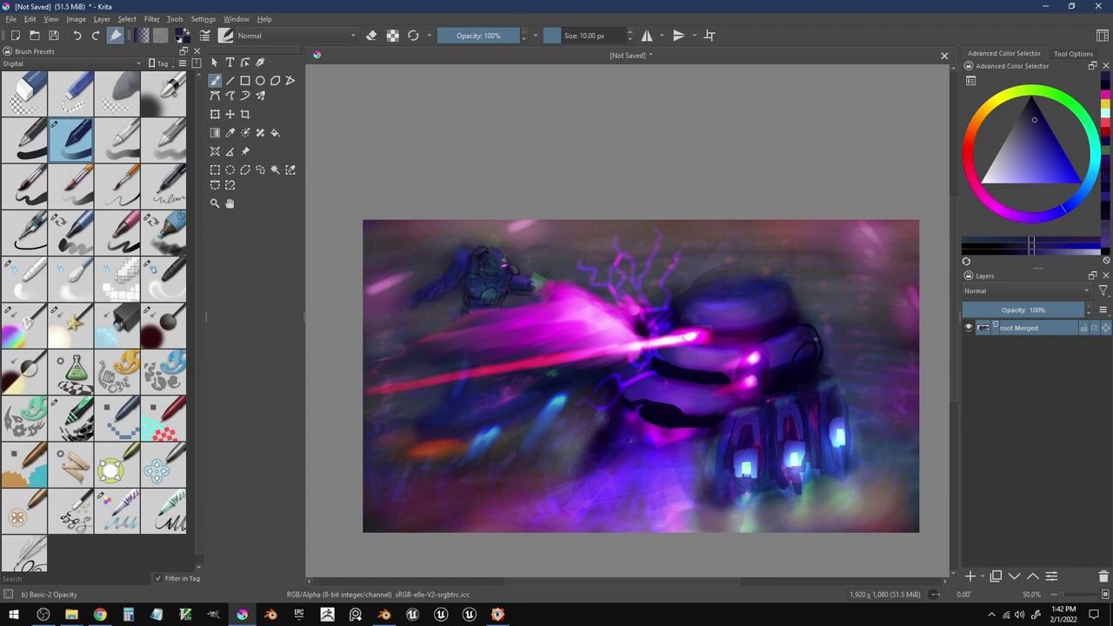
{"action": "left_click", "coordinate": [809, 336], "text": "ctrl"}
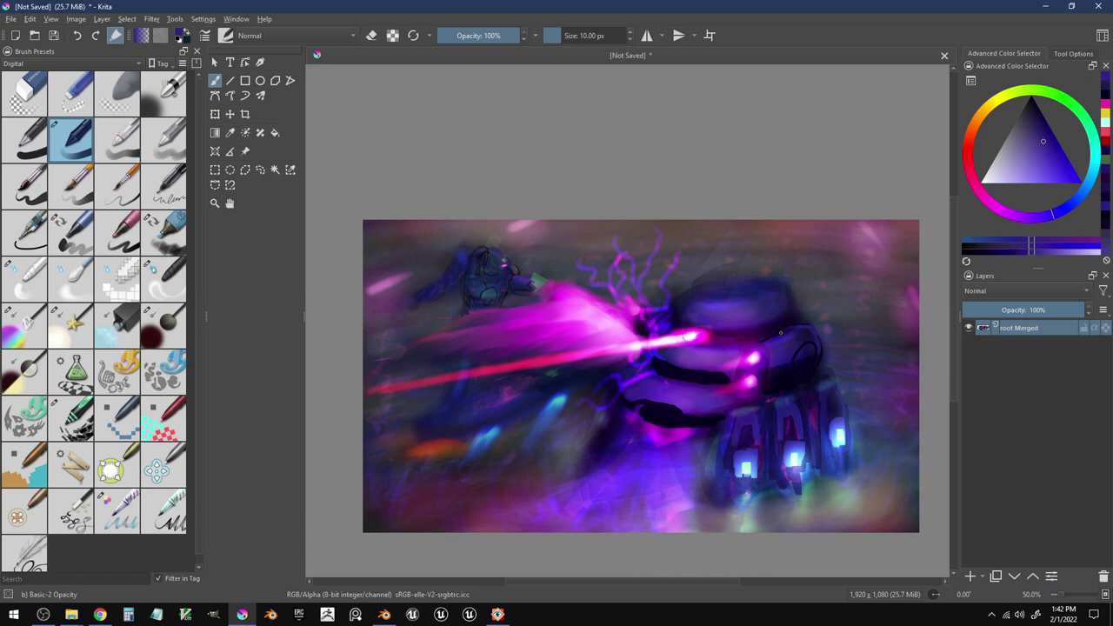
{"action": "left_click", "coordinate": [763, 340], "text": "ctrl"}
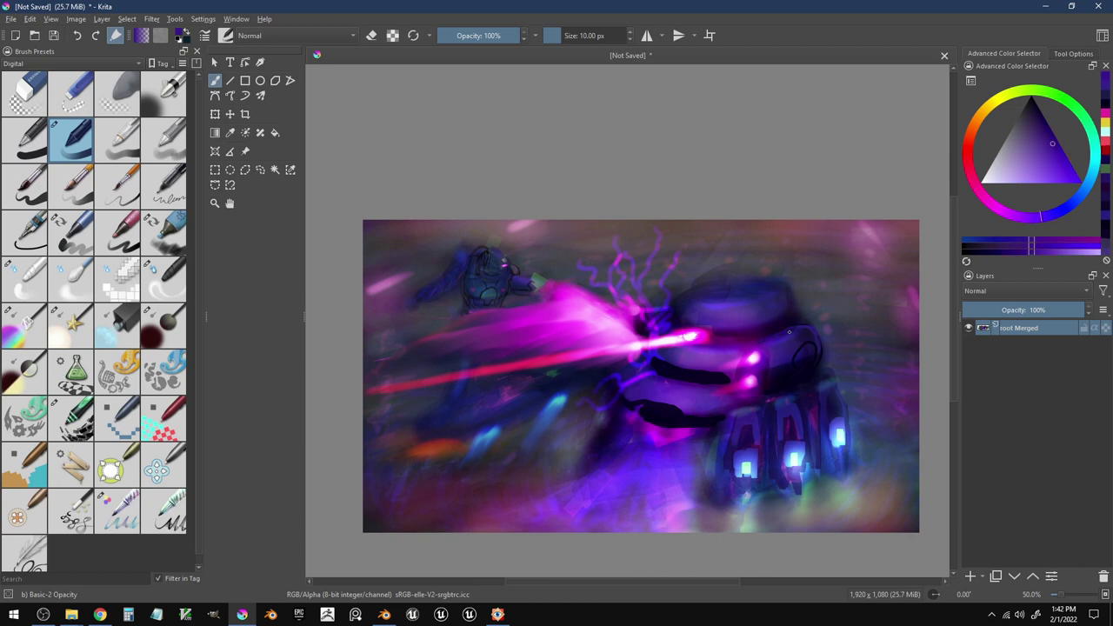
{"action": "left_click", "coordinate": [788, 334], "text": "ctrl"}
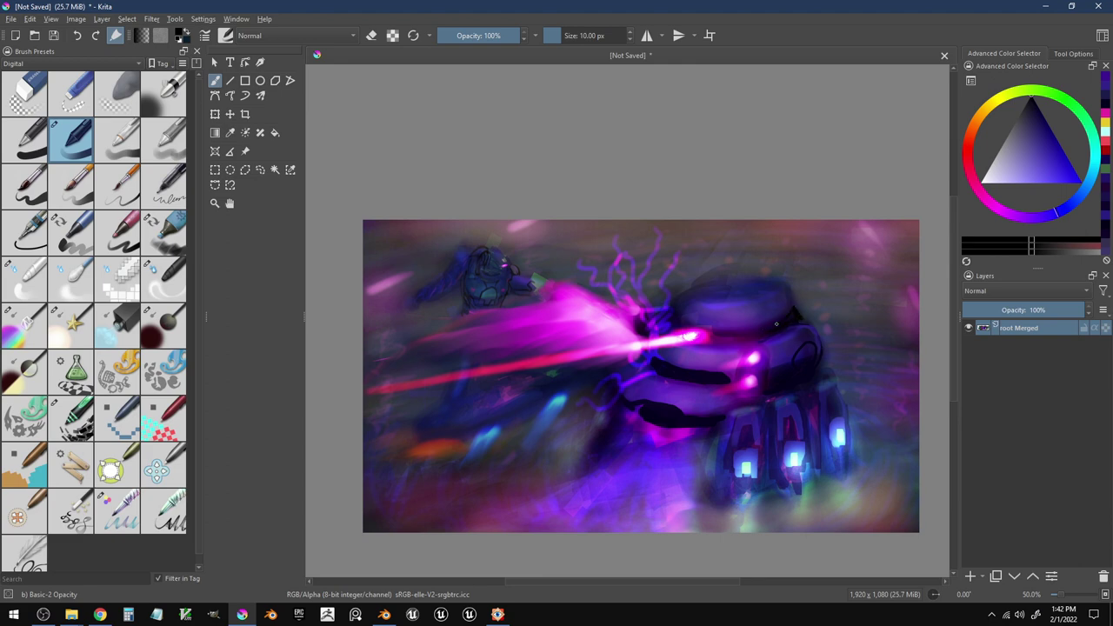
{"action": "left_click_drag", "start_coordinate": [722, 334], "coordinate": [790, 326]}
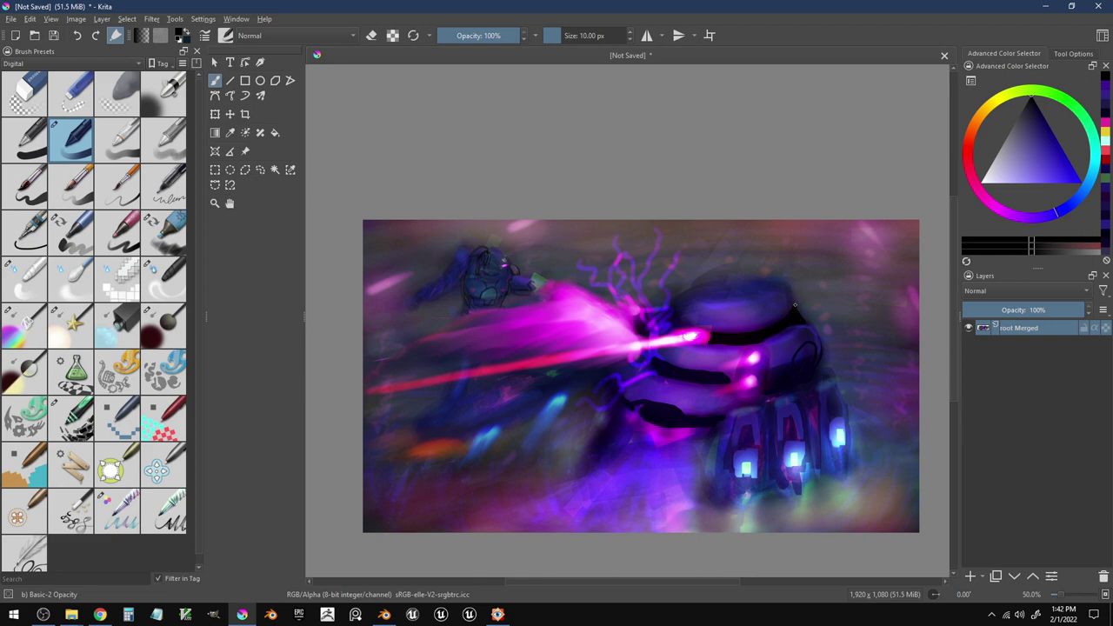
{"action": "mouse_move", "coordinate": [792, 297]}
{"action": "left_mouse_down"}
{"action": "mouse_move", "coordinate": [723, 269]}
{"action": "mouse_move", "coordinate": [675, 286]}
{"action": "mouse_move", "coordinate": [671, 304]}
{"action": "mouse_move", "coordinate": [688, 279]}
{"action": "mouse_move", "coordinate": [750, 260]}
{"action": "left_mouse_up"}
{"action": "key", "text": "ctrl+z"}
{"action": "key", "text": "ctrl+z"}
{"action": "key", "text": "ctrl+z"}
{"action": "mouse_move", "coordinate": [672, 293]}
{"action": "left_mouse_down"}
{"action": "mouse_move", "coordinate": [703, 271]}
{"action": "mouse_move", "coordinate": [749, 266]}
{"action": "mouse_move", "coordinate": [795, 301]}
{"action": "left_mouse_up"}
{"action": "key", "text": "ctrl+z"}
- Outline the top dome's upper edge and inner rim with thin 10 px strokes in sampled dark blues, undoing a stray stroke
{"action": "left_click", "coordinate": [790, 287], "text": "ctrl"}
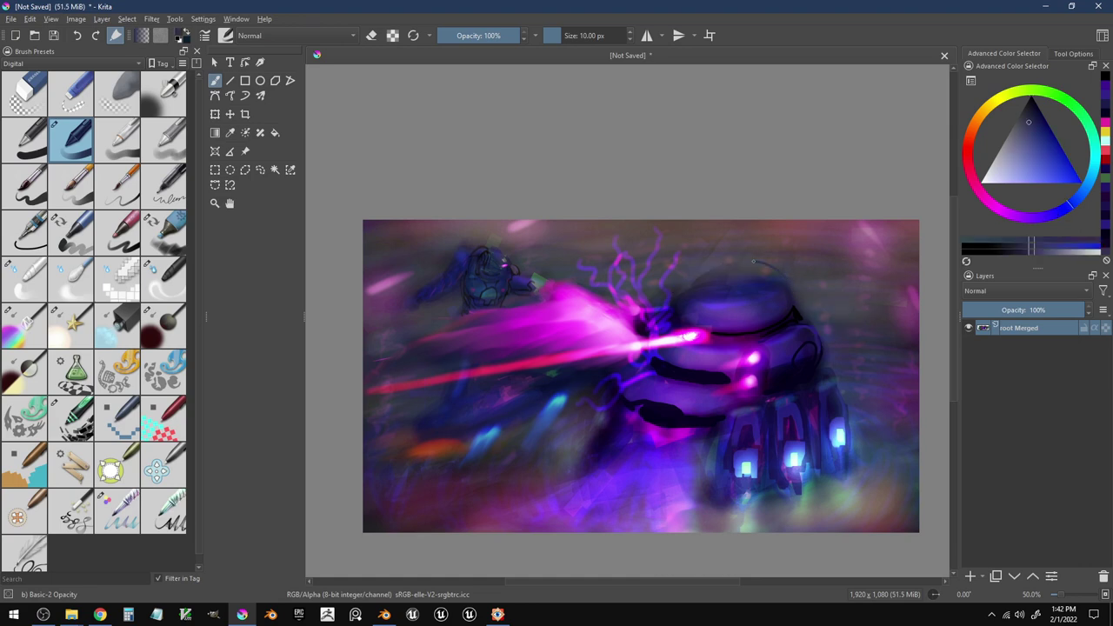
{"action": "mouse_move", "coordinate": [703, 273]}
{"action": "left_mouse_down"}
{"action": "mouse_move", "coordinate": [744, 266]}
{"action": "mouse_move", "coordinate": [787, 281]}
{"action": "mouse_move", "coordinate": [755, 266]}
{"action": "mouse_move", "coordinate": [683, 284]}
{"action": "left_mouse_up"}
{"action": "key", "text": "ctrl+z"}
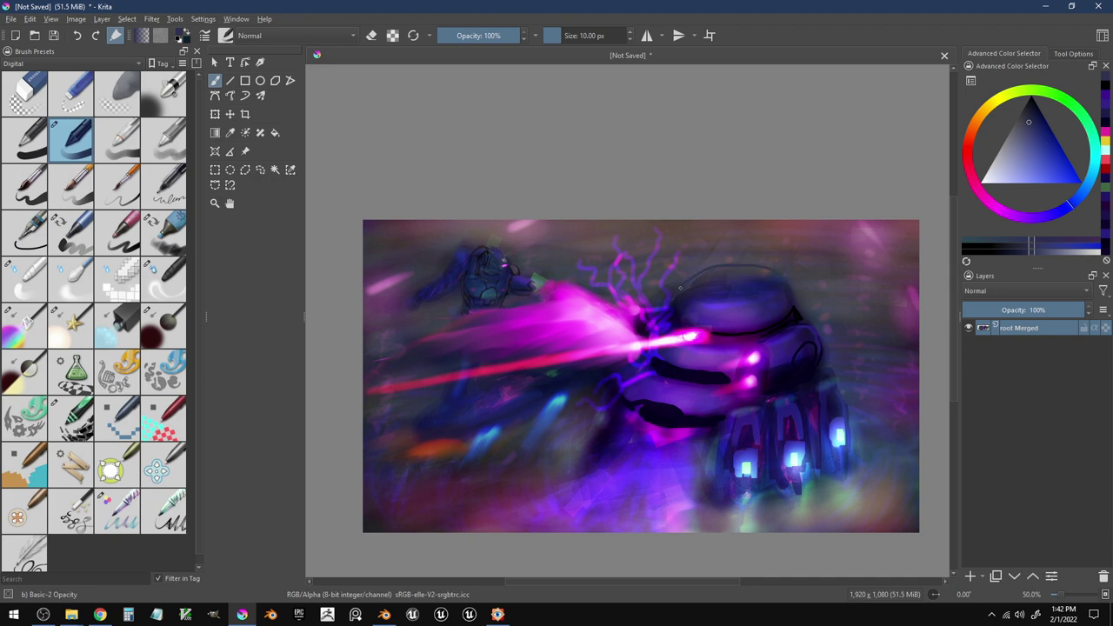
{"action": "left_click", "coordinate": [694, 295], "text": "ctrl"}
{"action": "mouse_move", "coordinate": [688, 288]}
{"action": "left_mouse_down"}
{"action": "mouse_move", "coordinate": [717, 273]}
{"action": "mouse_move", "coordinate": [690, 294]}
{"action": "mouse_move", "coordinate": [736, 278]}
{"action": "mouse_move", "coordinate": [697, 281]}
{"action": "mouse_move", "coordinate": [735, 278]}
{"action": "mouse_move", "coordinate": [723, 269]}
{"action": "mouse_move", "coordinate": [760, 274]}
{"action": "left_mouse_up"}
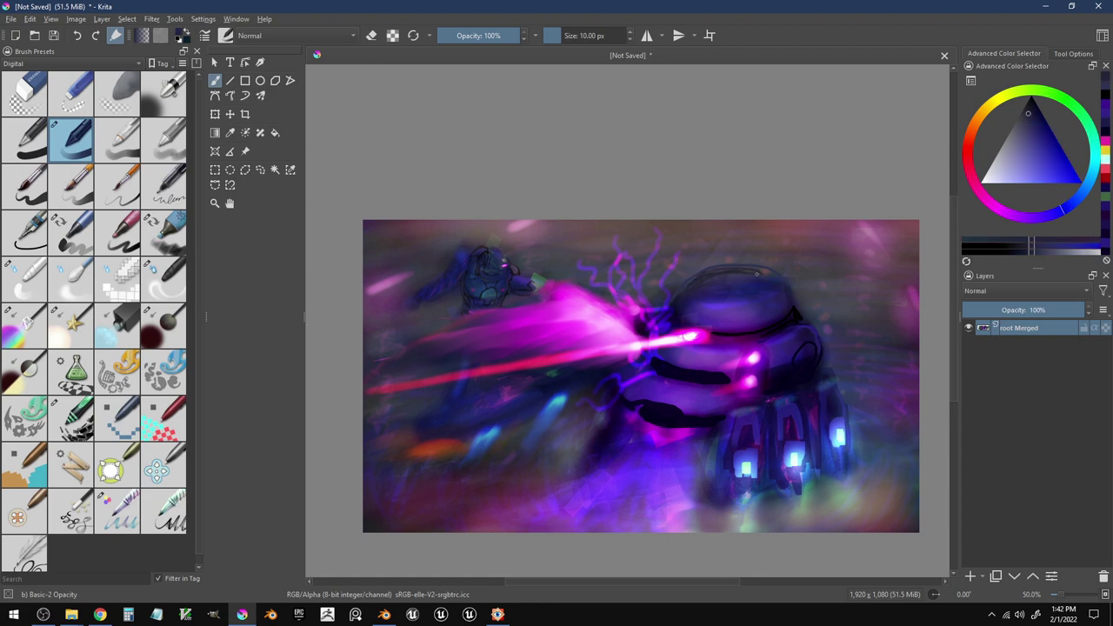
{"action": "left_click", "coordinate": [718, 275], "text": "ctrl"}
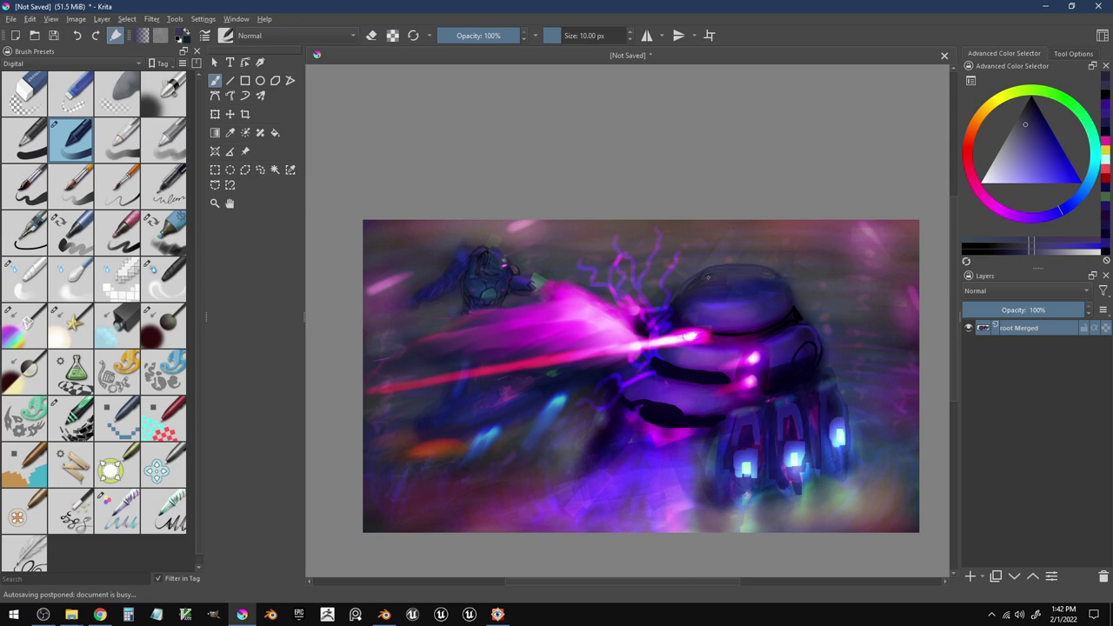
{"action": "mouse_move", "coordinate": [693, 288]}
{"action": "left_mouse_down"}
{"action": "mouse_move", "coordinate": [774, 285]}
{"action": "mouse_move", "coordinate": [696, 281]}
{"action": "mouse_move", "coordinate": [765, 278]}
{"action": "mouse_move", "coordinate": [757, 268]}
{"action": "mouse_move", "coordinate": [756, 285]}
{"action": "mouse_move", "coordinate": [715, 281]}
{"action": "mouse_move", "coordinate": [719, 248]}
{"action": "mouse_move", "coordinate": [755, 274]}
{"action": "mouse_move", "coordinate": [712, 279]}
{"action": "left_mouse_up"}
{"action": "left_click", "coordinate": [740, 286], "text": "ctrl"}
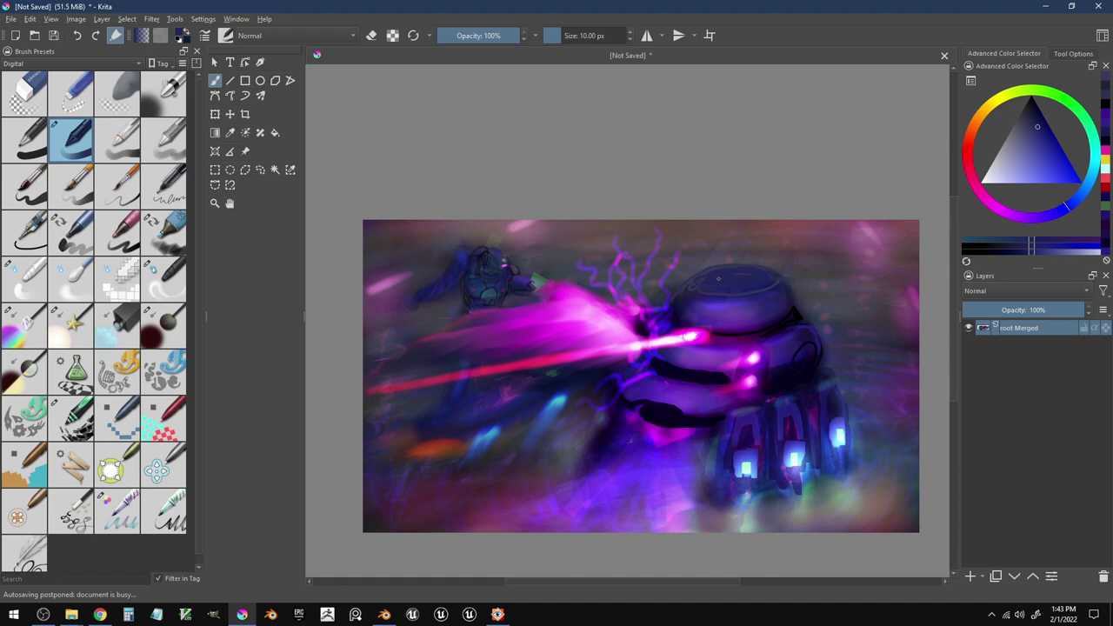
- Draw a black oval hatch detail on top of the dome, undoing a stray stroke, and refine it with sampled blue and purple tones
{"action": "left_click", "coordinate": [794, 320], "text": "ctrl"}
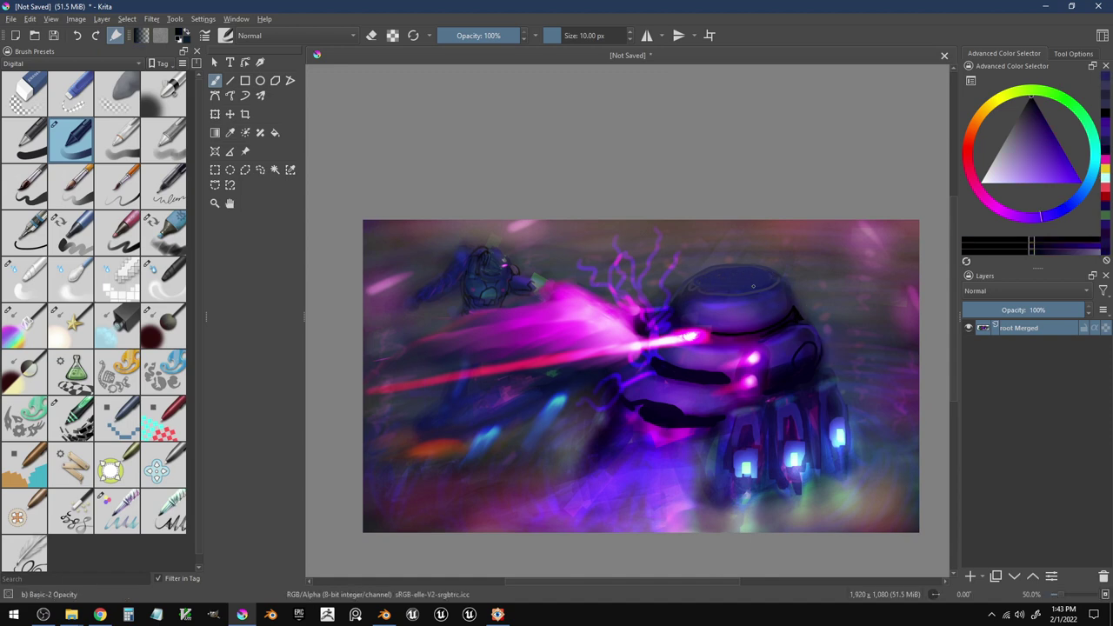
{"action": "mouse_move", "coordinate": [717, 284]}
{"action": "left_mouse_down"}
{"action": "mouse_move", "coordinate": [763, 277]}
{"action": "mouse_move", "coordinate": [721, 279]}
{"action": "mouse_move", "coordinate": [734, 286]}
{"action": "mouse_move", "coordinate": [728, 277]}
{"action": "mouse_move", "coordinate": [745, 275]}
{"action": "mouse_move", "coordinate": [734, 270]}
{"action": "mouse_move", "coordinate": [763, 277]}
{"action": "mouse_move", "coordinate": [699, 284]}
{"action": "mouse_move", "coordinate": [730, 290]}
{"action": "left_mouse_up"}
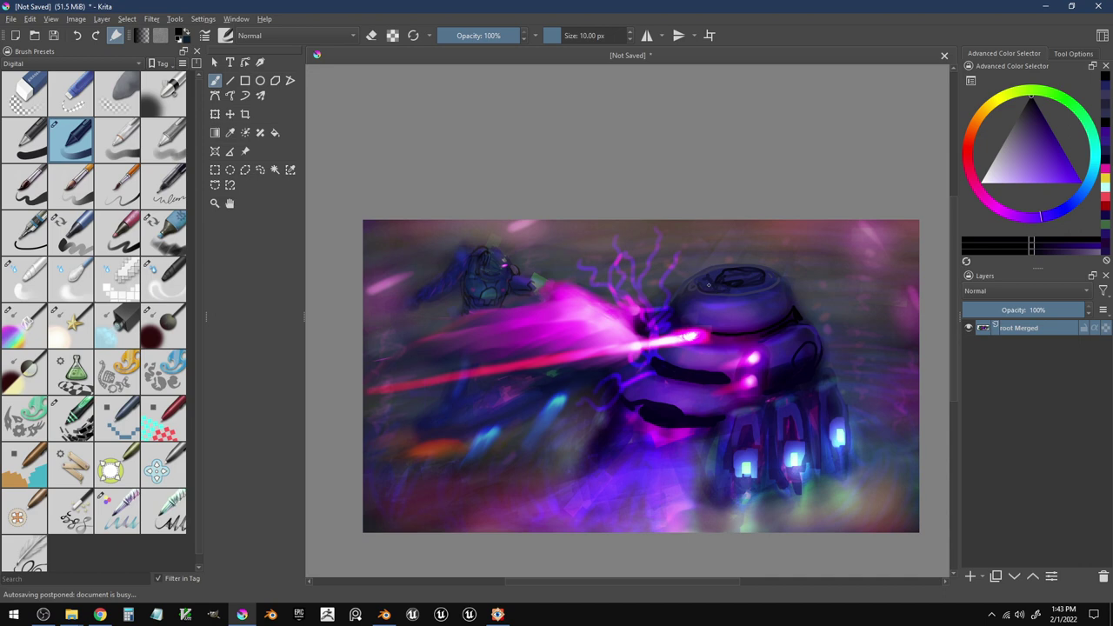
{"action": "key", "text": "ctrl+z"}
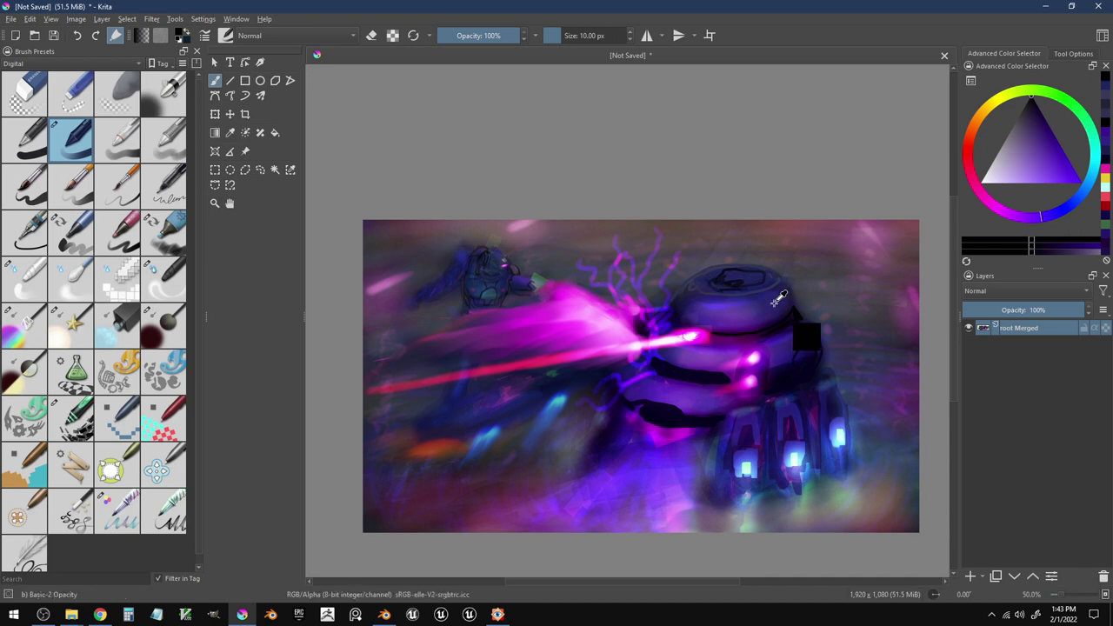
{"action": "left_click", "coordinate": [753, 276], "text": "ctrl"}
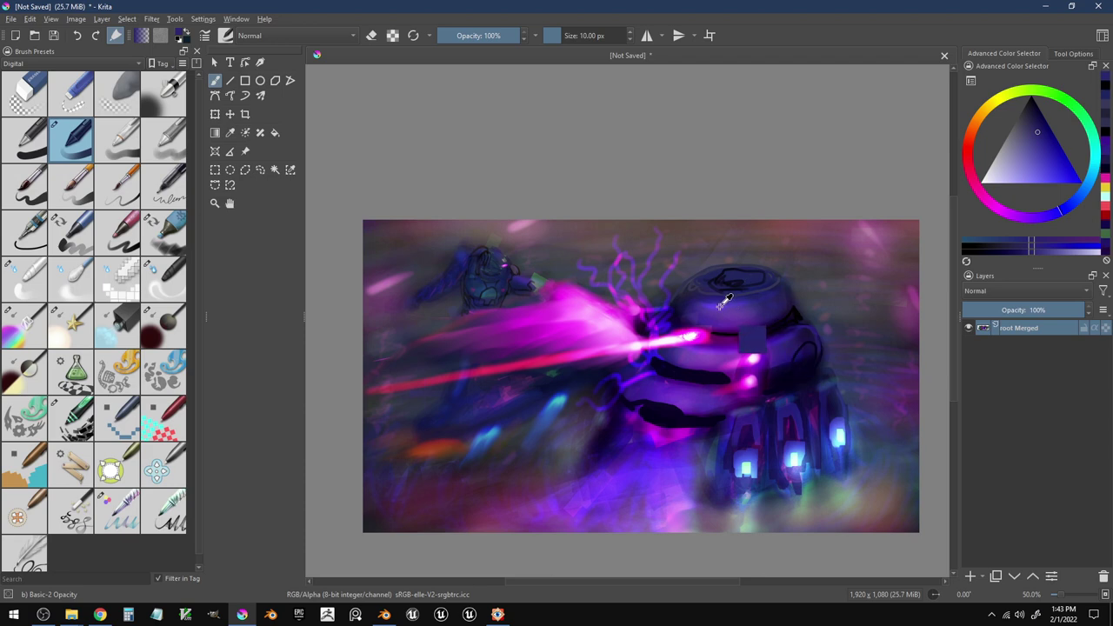
{"action": "left_click", "coordinate": [720, 307], "text": "ctrl"}
{"action": "left_click_drag", "start_coordinate": [731, 278], "coordinate": [761, 274]}
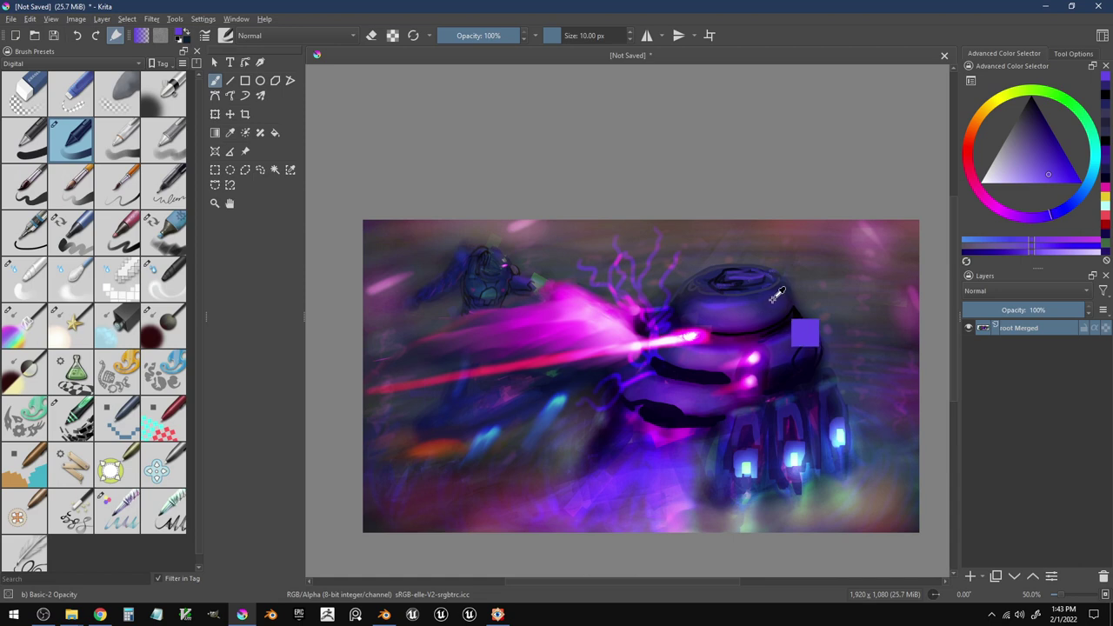
{"action": "left_click", "coordinate": [772, 296], "text": "ctrl"}
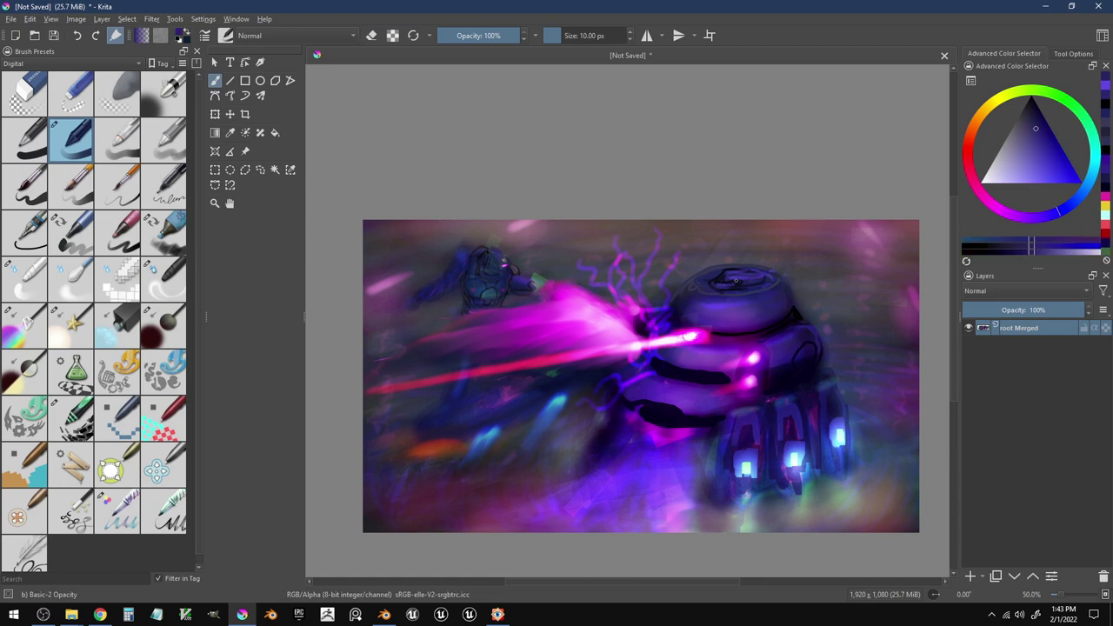
{"action": "left_click_drag", "start_coordinate": [736, 281], "coordinate": [745, 281]}
- Sample dark magenta from the machine's legs and paint thin accent lines in the dome's hatch and the middle ring's black bands
{"action": "left_click", "coordinate": [788, 426], "text": "ctrl"}
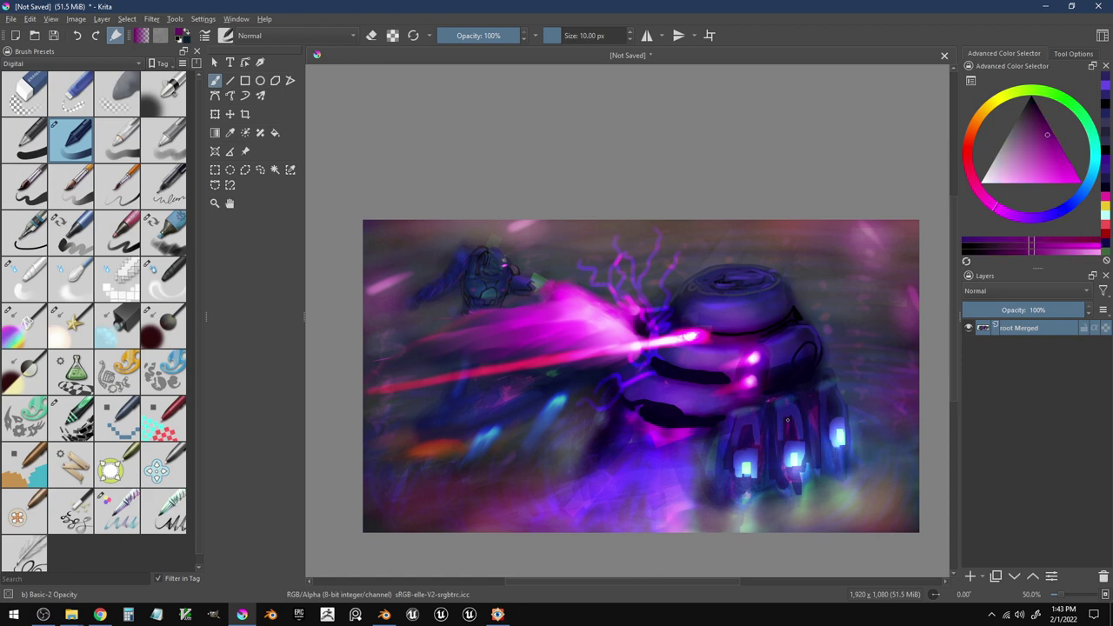
{"action": "left_click_drag", "start_coordinate": [727, 285], "coordinate": [748, 280]}
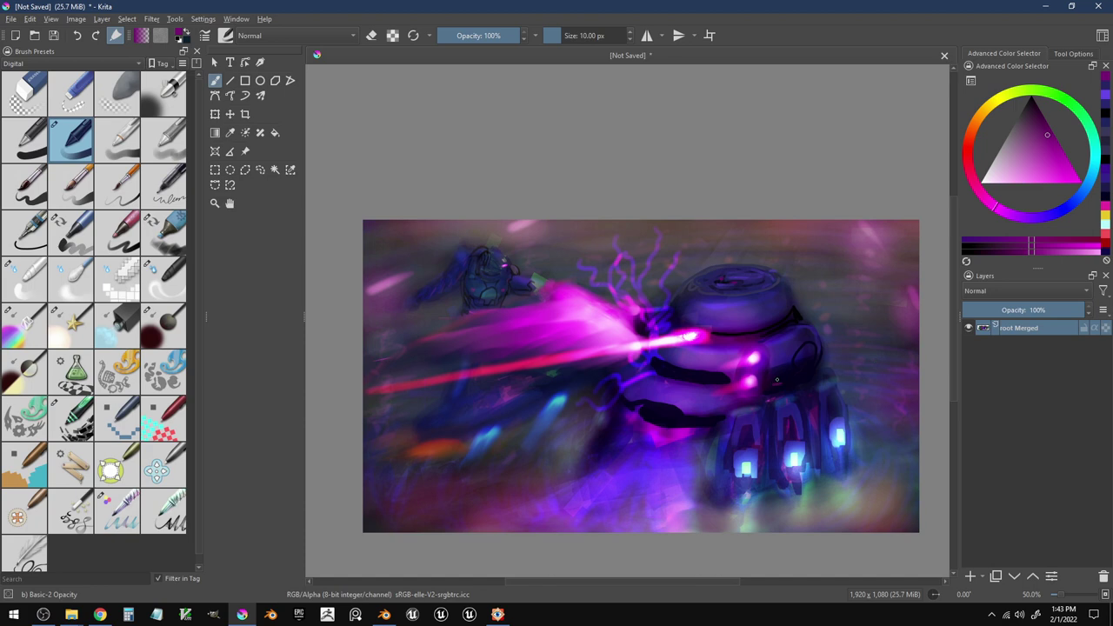
{"action": "left_click_drag", "start_coordinate": [777, 379], "coordinate": [784, 377]}
{"action": "left_click_drag", "start_coordinate": [779, 385], "coordinate": [820, 375]}
{"action": "left_click_drag", "start_coordinate": [724, 380], "coordinate": [678, 376]}
{"action": "left_click", "coordinate": [694, 380], "text": "ctrl"}
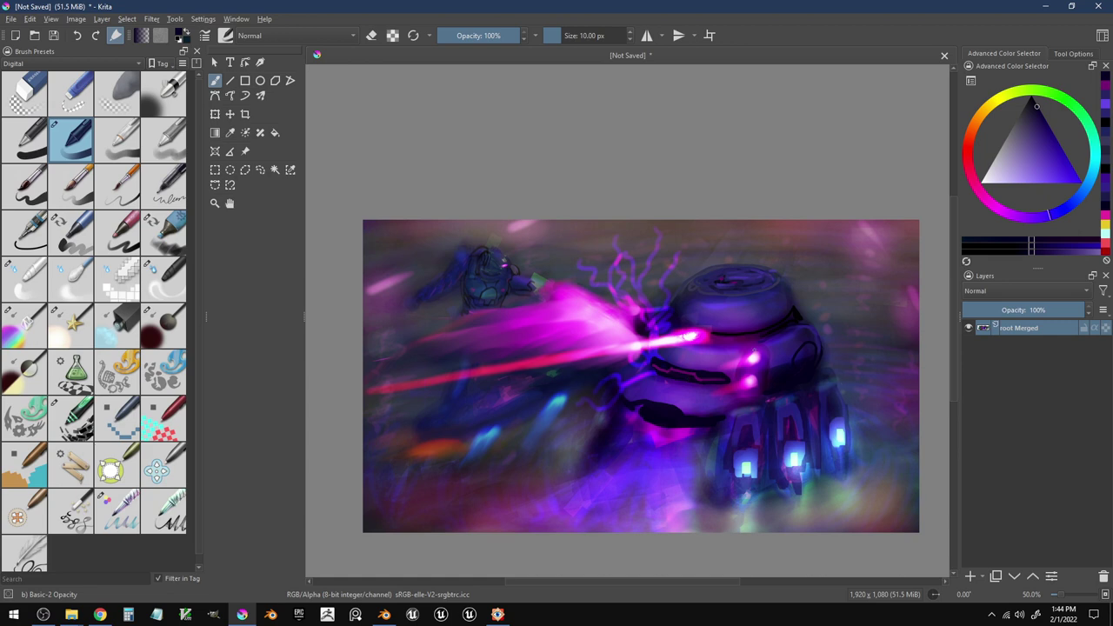
- Sample pink from the beam's end, darken it, and brighten the magenta slot lines with an enlarged Adjust Dodge brush
{"action": "left_click", "coordinate": [709, 338], "text": "ctrl"}
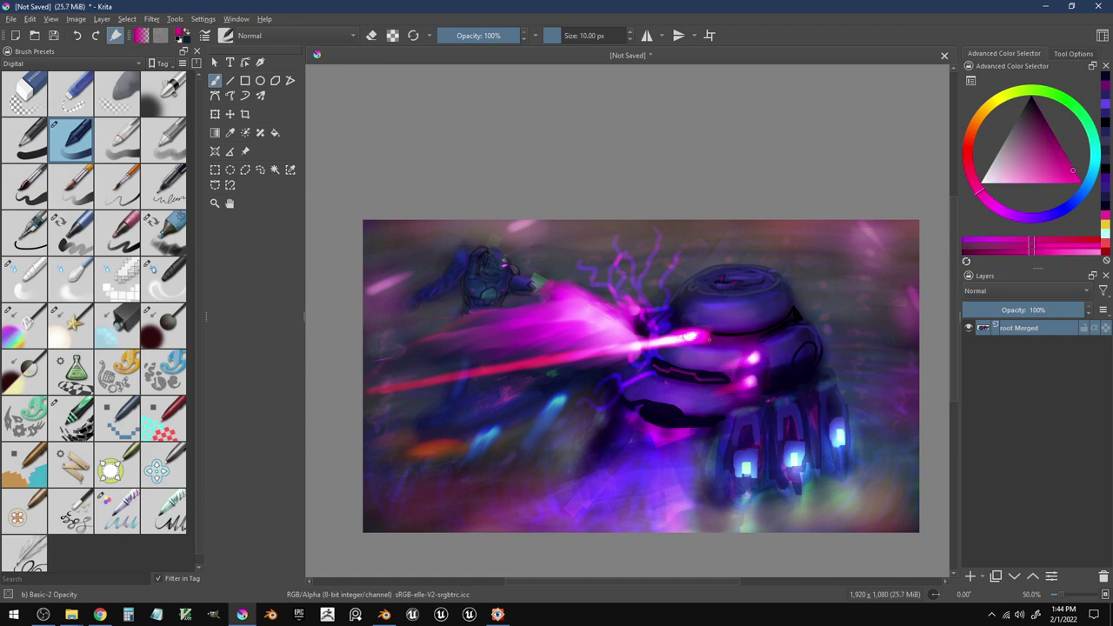
{"action": "left_click_drag", "start_coordinate": [1056, 169], "coordinate": [1058, 141]}
{"action": "key", "text": "bracketright"}
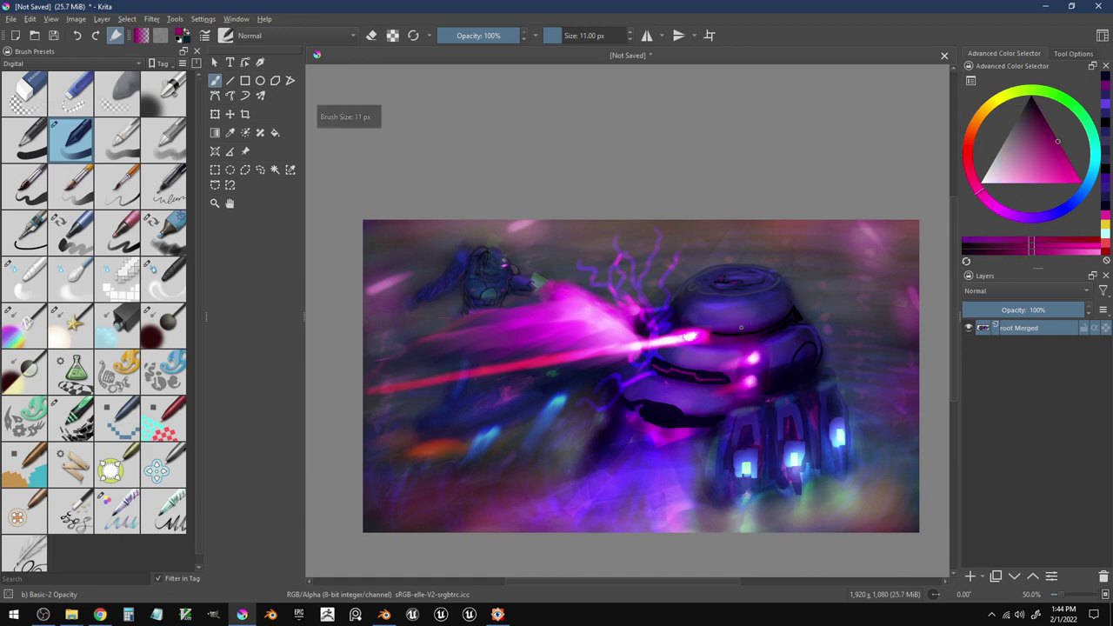
{"action": "key", "text": "bracketright"}
{"action": "key", "text": "bracketright"}
{"action": "key", "text": "bracketright"}
{"action": "key", "text": "bracketright"}
{"action": "left_click", "coordinate": [78, 331]}
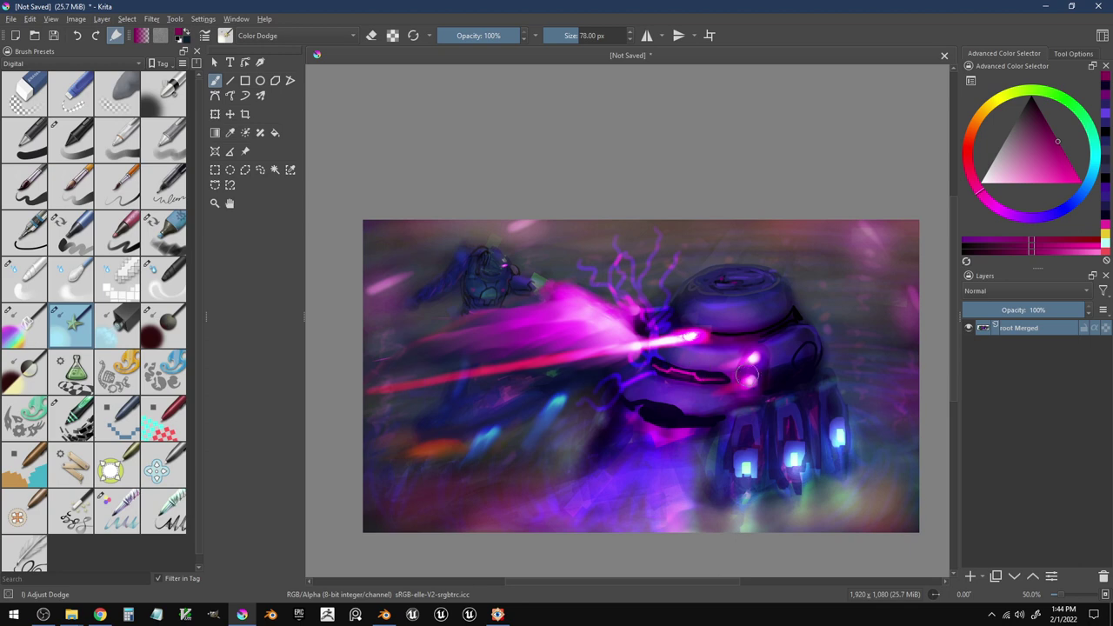
{"action": "key", "text": "bracketright"}
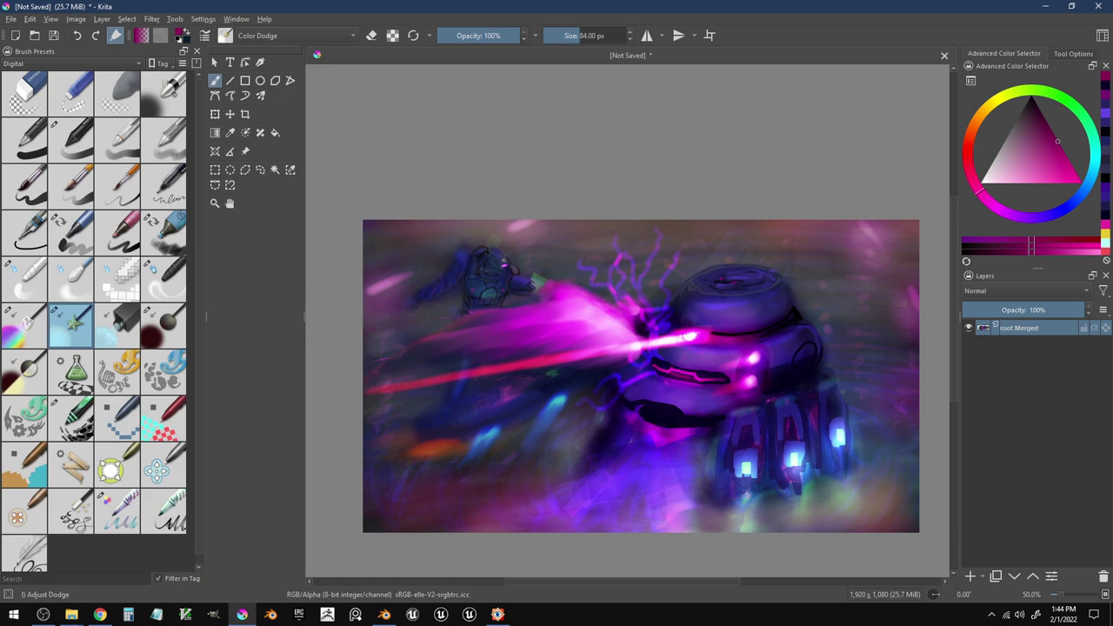
- Soften the gap beneath the dome and the machine's adjoining edges with sampled purple and dark blue using the 28 px Basic-2 Opacity brush
{"action": "left_click", "coordinate": [735, 332], "text": "ctrl"}
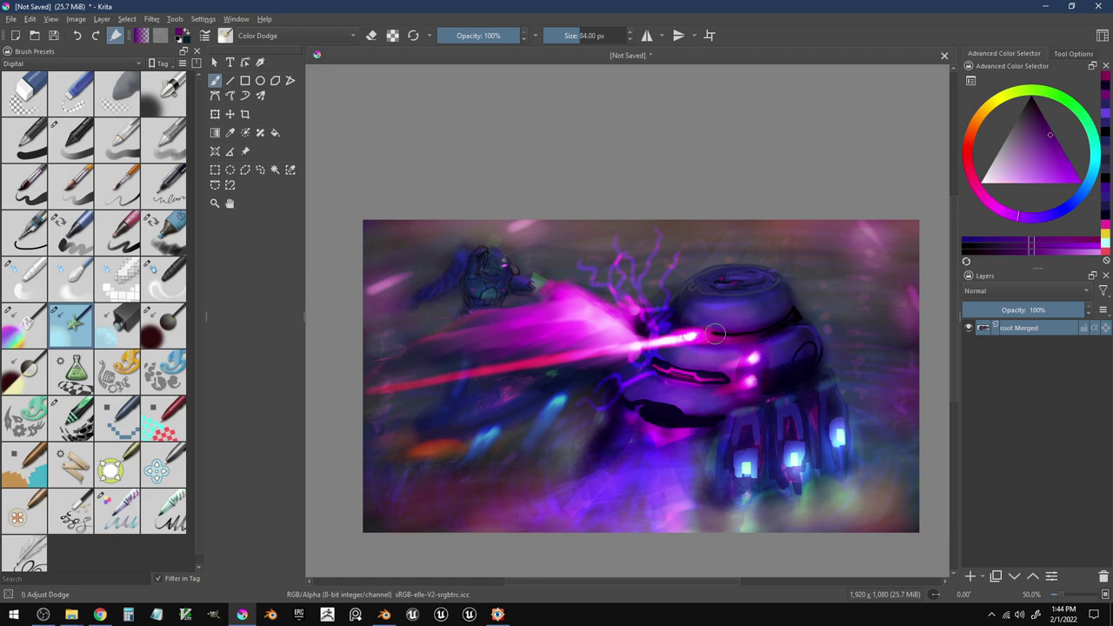
{"action": "left_click", "coordinate": [80, 149]}
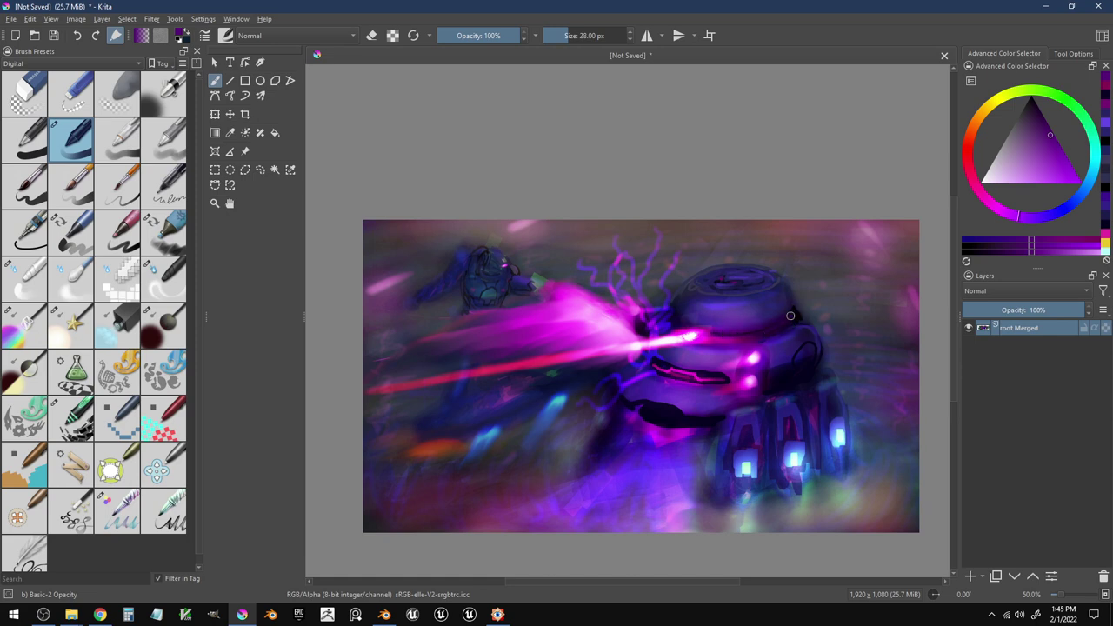
{"action": "left_click", "coordinate": [809, 312], "text": "ctrl"}
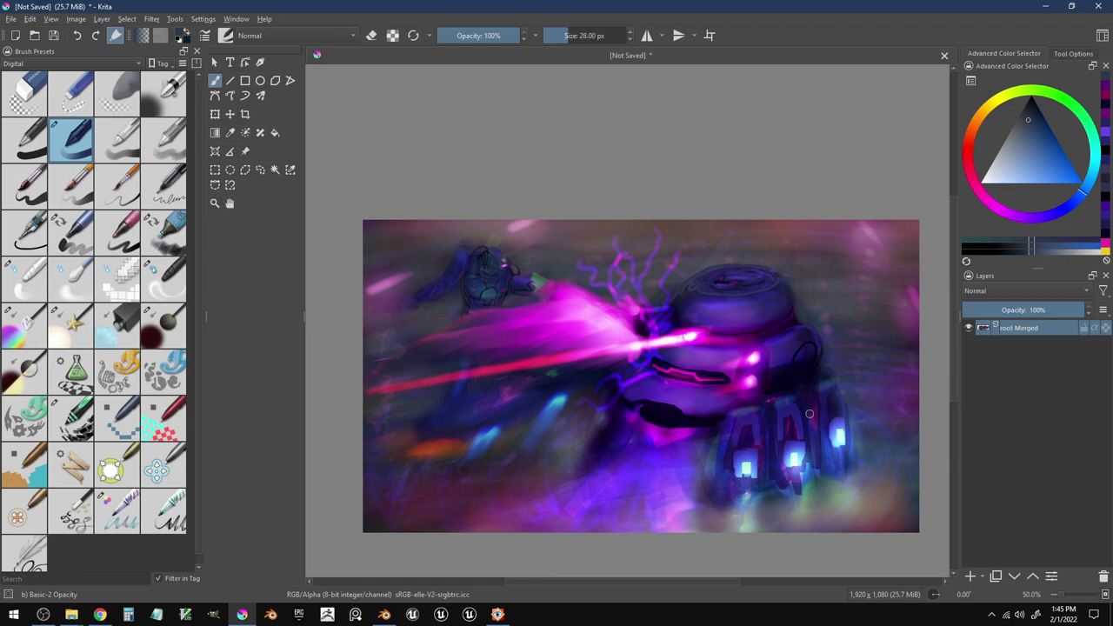
{"action": "left_click", "coordinate": [745, 396], "text": "ctrl"}
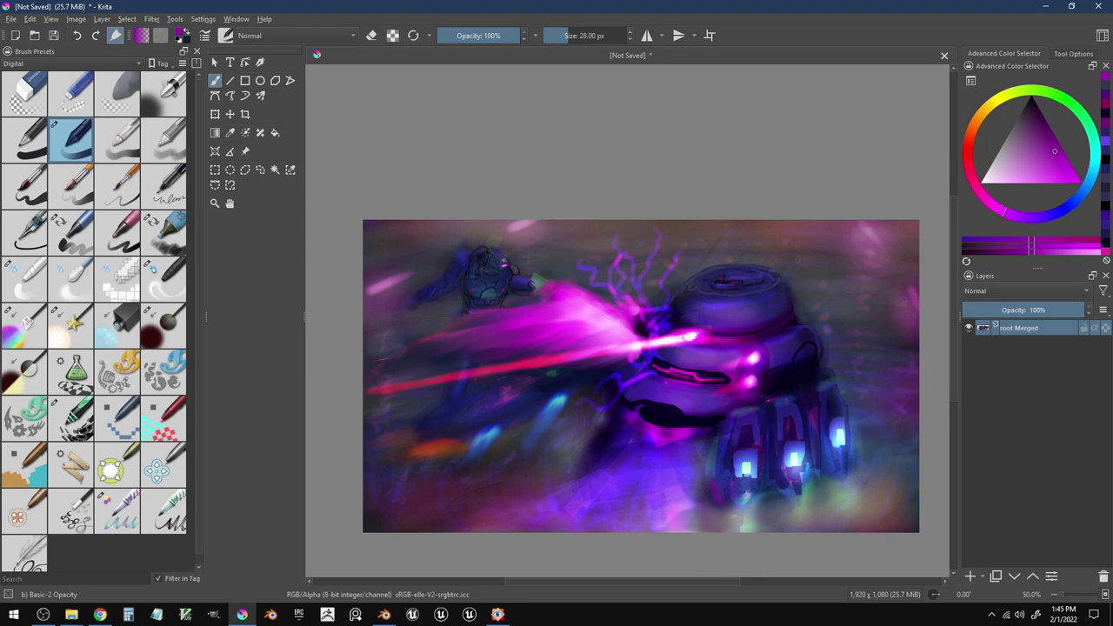
- Sample dark blues near the machine's base and paint rounded feet at the lower ends of the three glowing legs
{"action": "left_click", "coordinate": [713, 489], "text": "ctrl"}
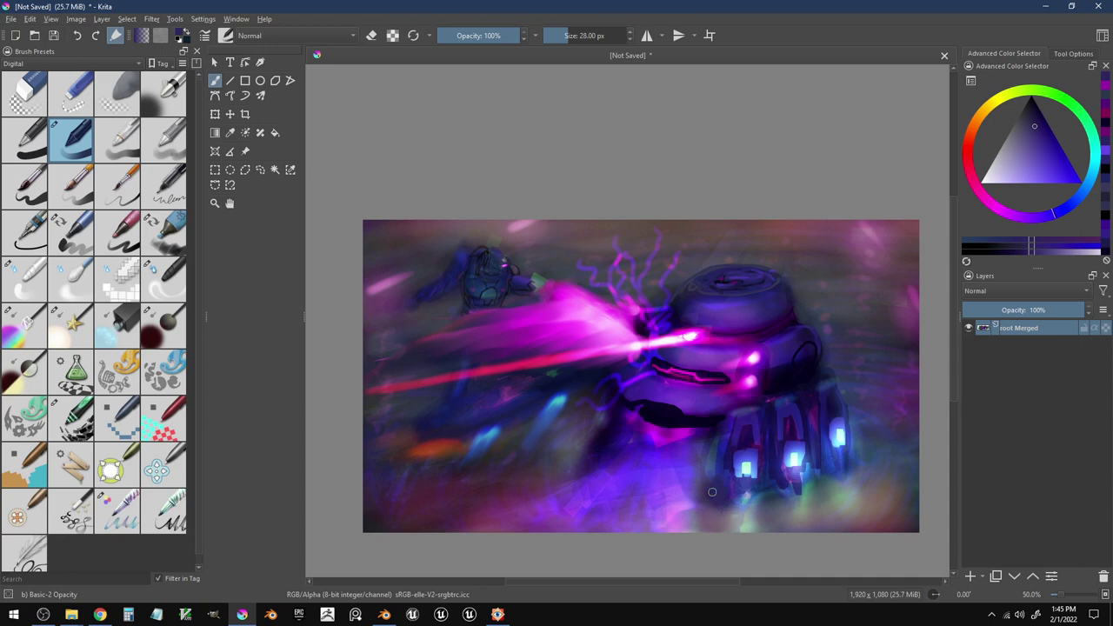
{"action": "left_click_drag", "start_coordinate": [714, 484], "coordinate": [719, 487]}
{"action": "left_click", "coordinate": [727, 475], "text": "ctrl"}
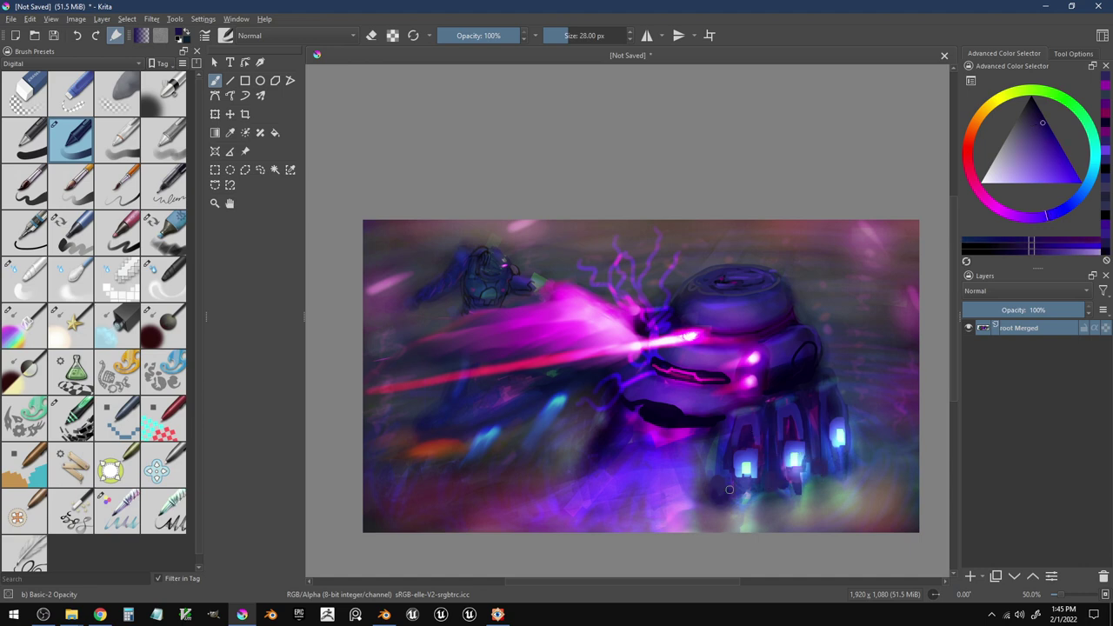
{"action": "mouse_move", "coordinate": [739, 488]}
{"action": "left_mouse_down"}
{"action": "mouse_move", "coordinate": [743, 501]}
{"action": "mouse_move", "coordinate": [809, 479]}
{"action": "mouse_move", "coordinate": [782, 498]}
{"action": "left_mouse_up"}
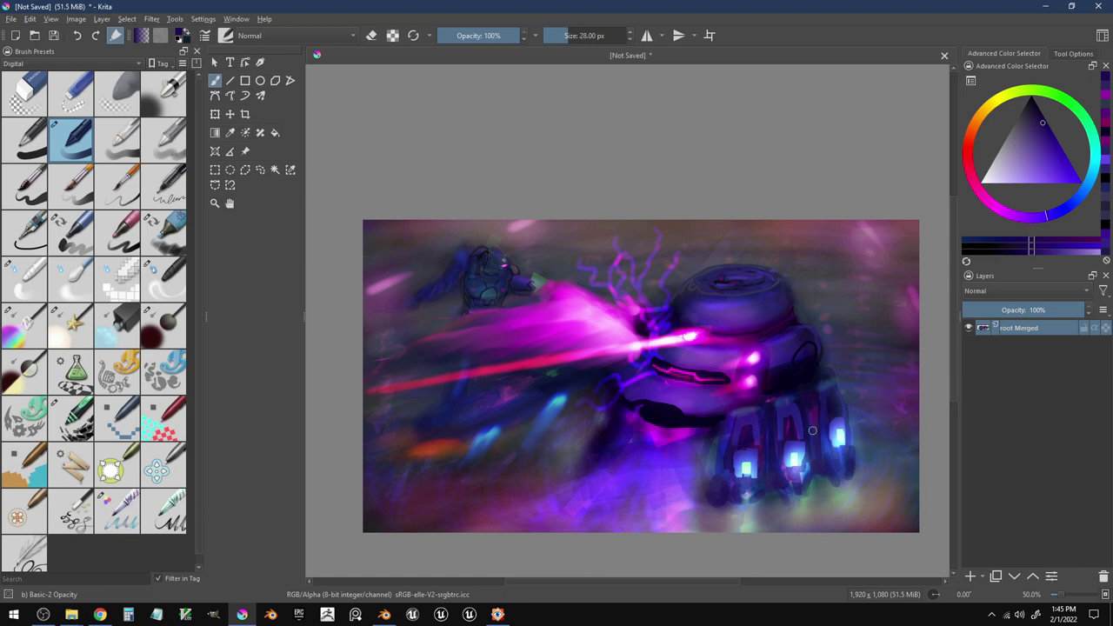
- Sample near-black navy beneath the middle ring and paint dark shadows between and along the sides of the machine's legs
{"action": "left_click", "coordinate": [818, 384], "text": "ctrl"}
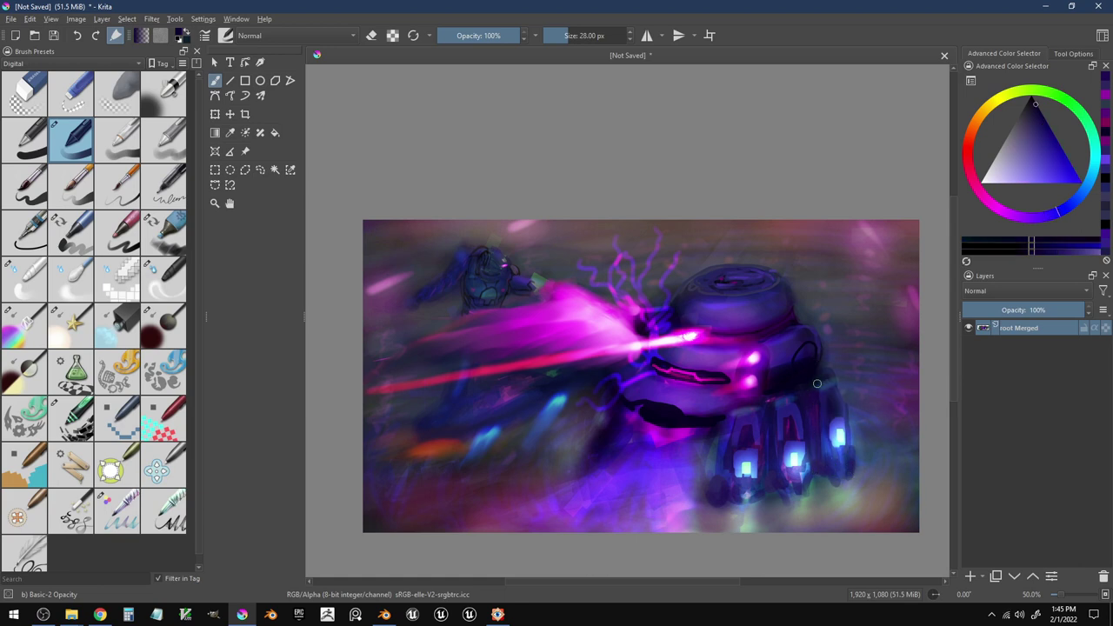
{"action": "left_click_drag", "start_coordinate": [817, 385], "coordinate": [821, 448]}
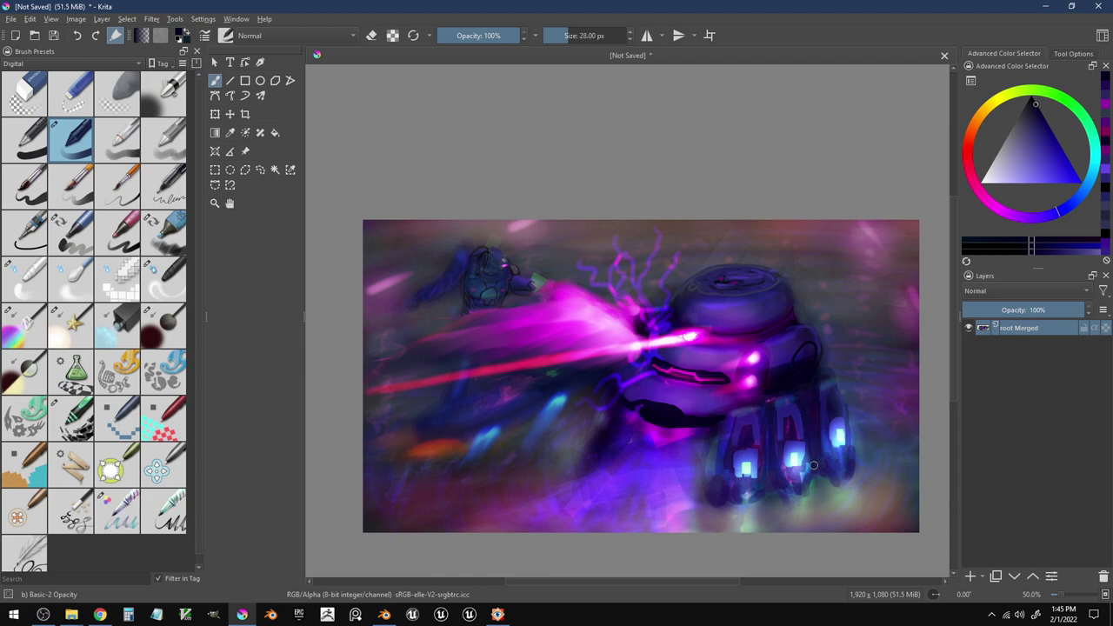
{"action": "left_click_drag", "start_coordinate": [813, 435], "coordinate": [822, 463]}
{"action": "left_click_drag", "start_coordinate": [770, 432], "coordinate": [786, 499]}
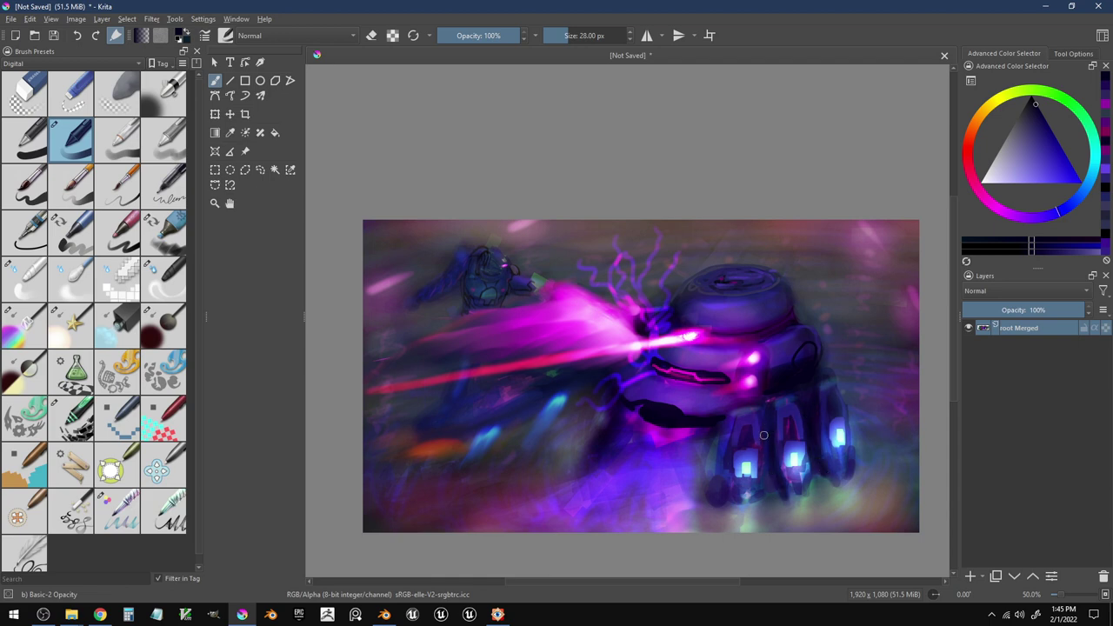
{"action": "mouse_move", "coordinate": [757, 451]}
{"action": "left_mouse_down"}
{"action": "mouse_move", "coordinate": [759, 480]}
{"action": "mouse_move", "coordinate": [726, 503]}
{"action": "mouse_move", "coordinate": [717, 451]}
{"action": "left_mouse_up"}
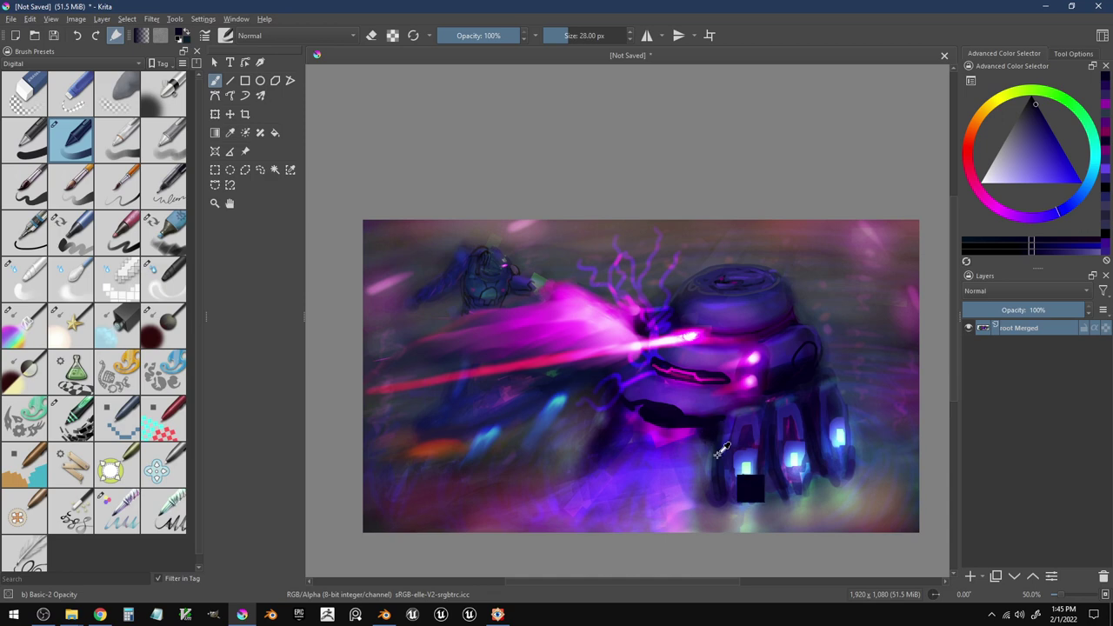
{"action": "left_click", "coordinate": [723, 422], "text": "ctrl"}
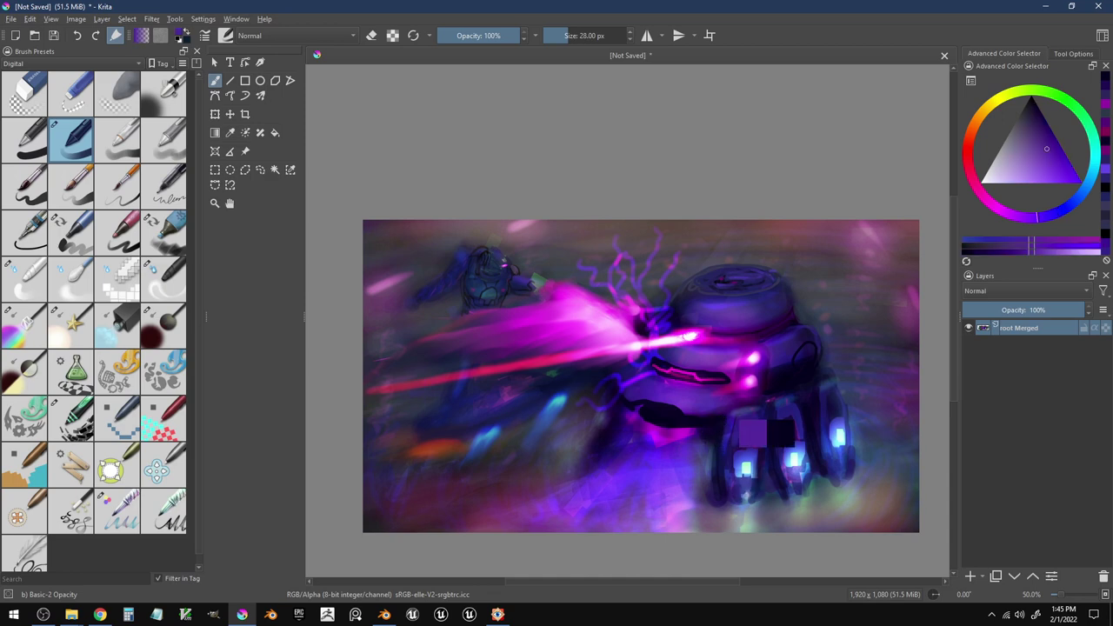
- Sample magenta from the machine's slot outline and paint a paw-like cluster of dots inside the dark lower slot with the 28 px brush
{"action": "left_click", "coordinate": [652, 414], "text": "ctrl"}
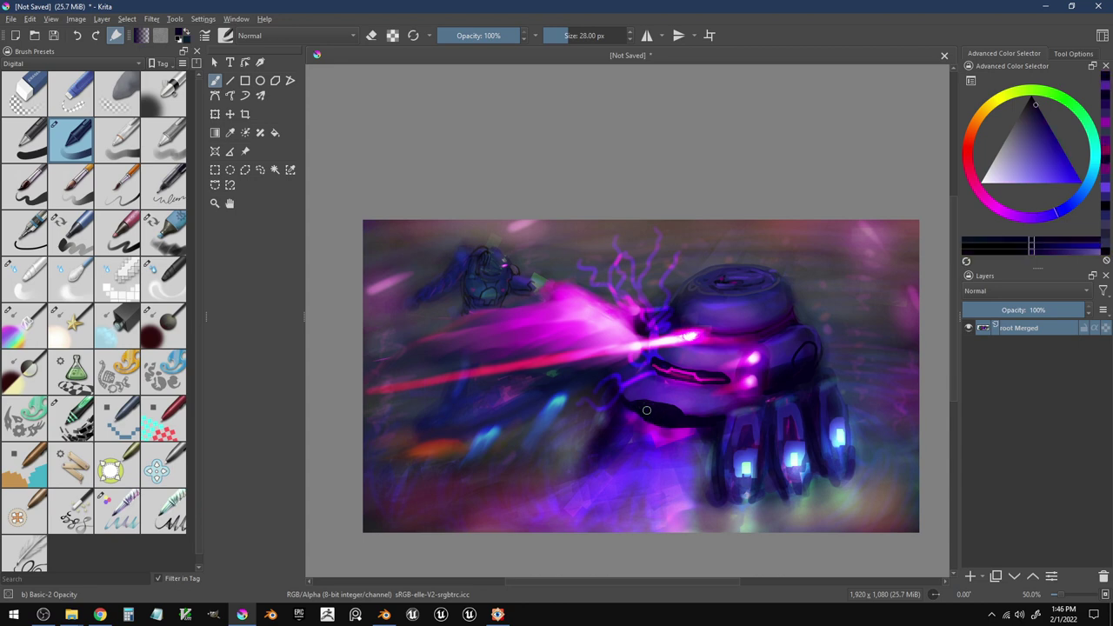
{"action": "left_click", "coordinate": [700, 368], "text": "ctrl"}
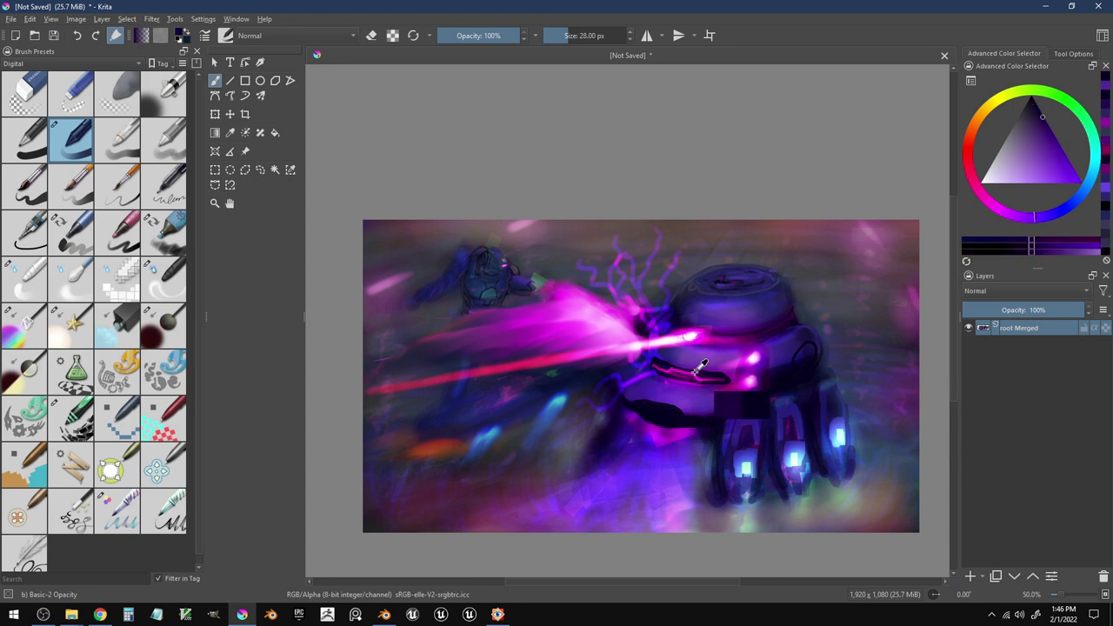
{"action": "left_click_drag", "start_coordinate": [647, 408], "coordinate": [676, 420]}
{"action": "key", "text": "ctrl+z"}
{"action": "key", "text": "ctrl+z"}
{"action": "key", "text": "ctrl+z"}
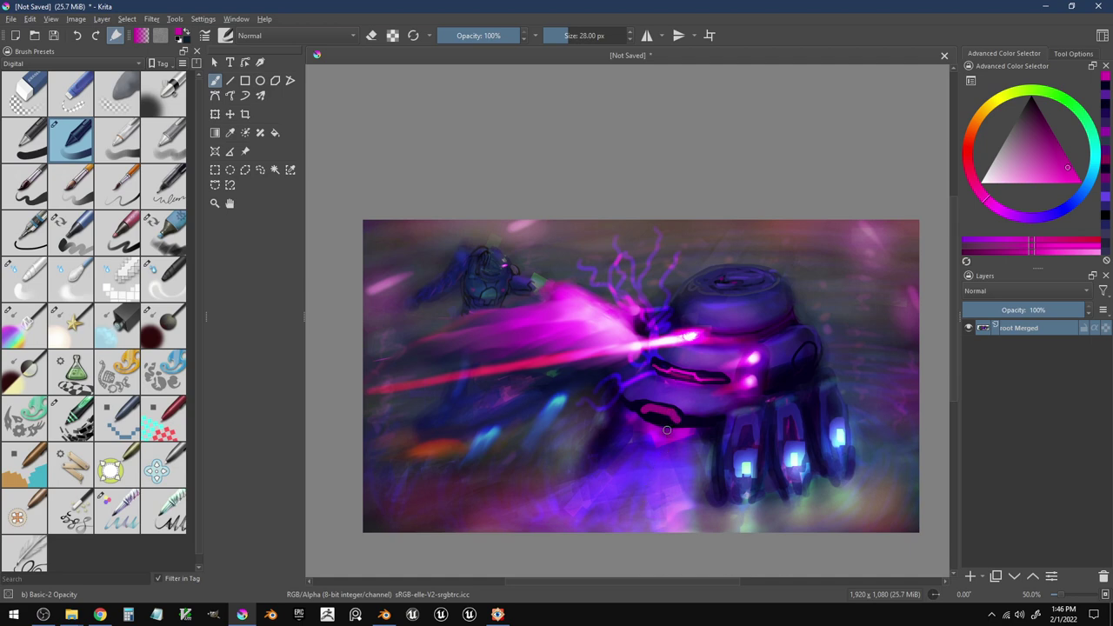
{"action": "left_click_drag", "start_coordinate": [659, 422], "coordinate": [666, 422]}
{"action": "key", "text": "ctrl+z"}
{"action": "key", "text": "ctrl+z"}
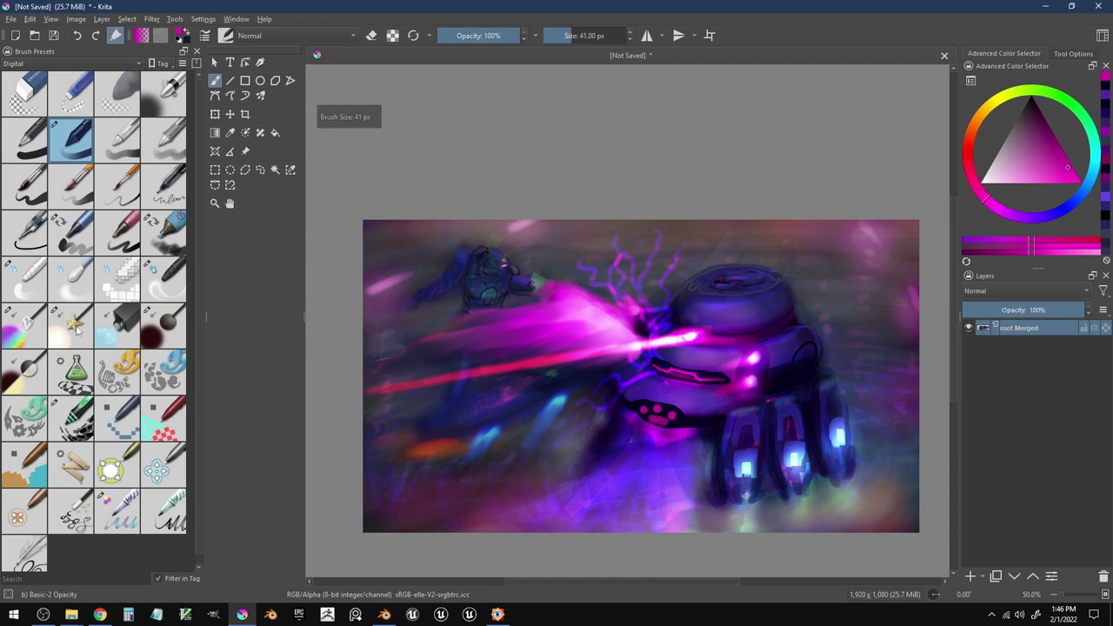
- Brighten the magenta dots in the machine's lower slot with an enlarged Adjust Dodge brush
{"action": "key", "text": "slash"}
{"action": "key", "text": "bracketright"}
{"action": "key", "text": "bracketright"}
{"action": "key", "text": "bracketright"}
{"action": "key", "text": "bracketright"}
{"action": "key", "text": "bracketright"}
{"action": "key", "text": "bracketright"}
{"action": "key", "text": "bracketright"}
{"action": "key", "text": "bracketright"}
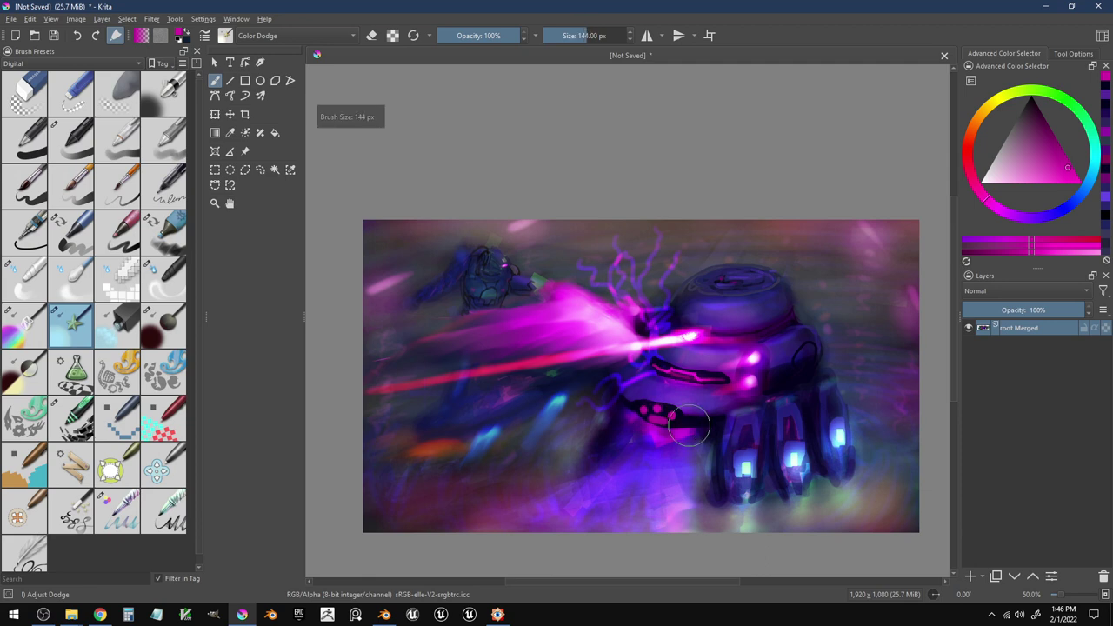
{"action": "key", "text": "bracketleft"}
{"action": "key", "text": "bracketleft"}
{"action": "left_click_drag", "start_coordinate": [653, 417], "coordinate": [619, 417]}
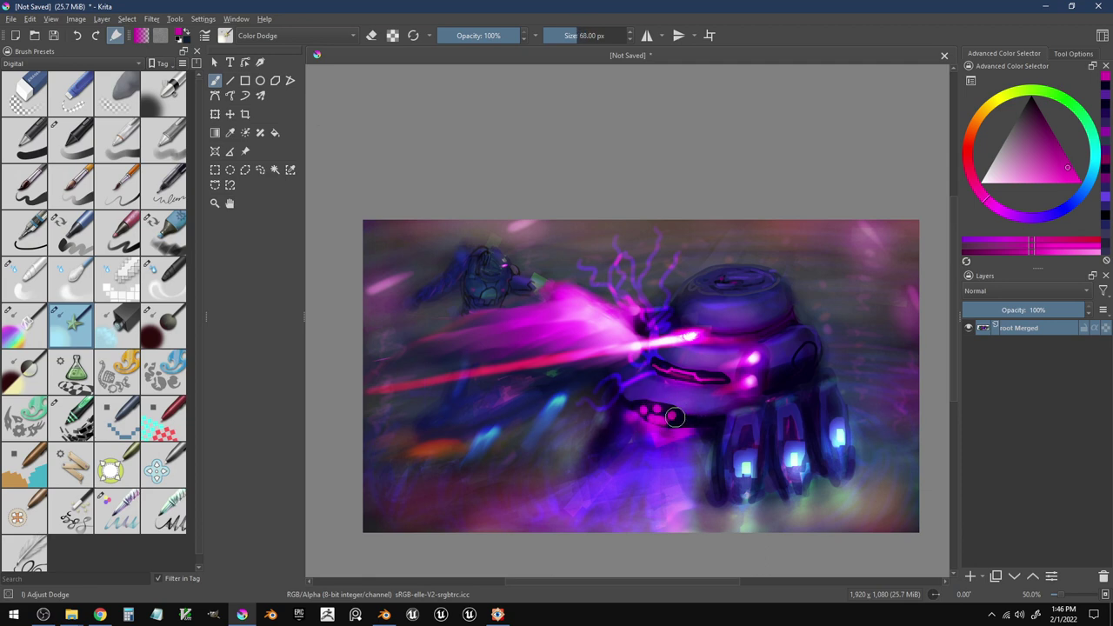
- Try a broader magenta glow over the lower slot's dots with the Adjust Dodge brush at about 135 px
{"action": "key", "text": "bracketright"}
{"action": "key", "text": "bracketright"}
{"action": "key", "text": "bracketright"}
{"action": "key", "text": "bracketright"}
{"action": "key", "text": "bracketright"}
{"action": "key", "text": "bracketright"}
{"action": "key", "text": "bracketright"}
{"action": "key", "text": "bracketright"}
{"action": "key", "text": "bracketright"}
{"action": "key", "text": "bracketright"}
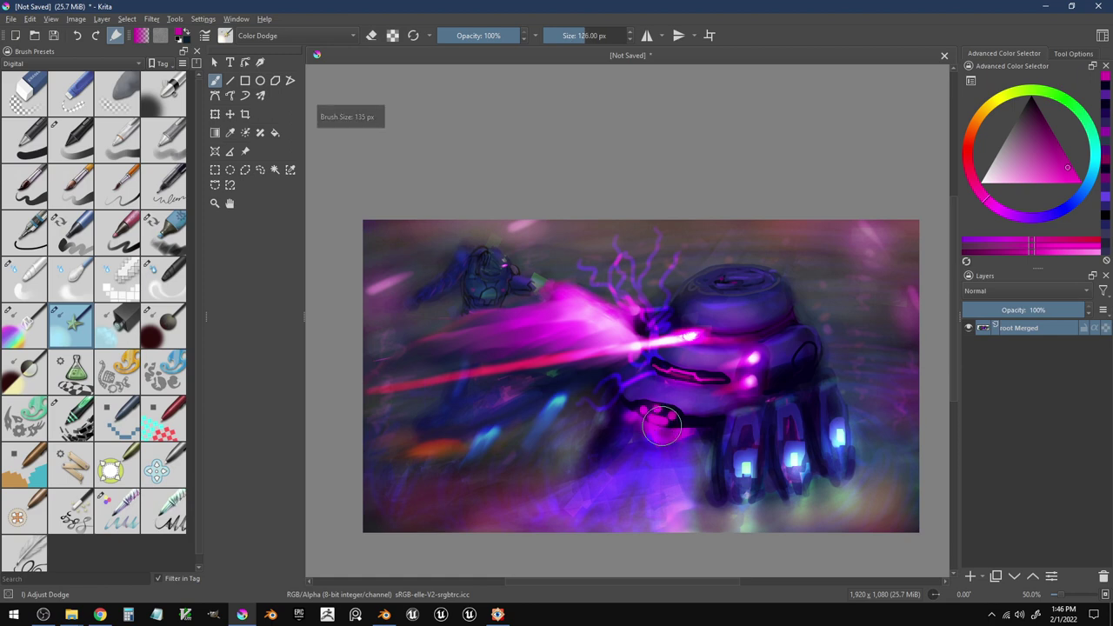
{"action": "left_click_drag", "start_coordinate": [657, 426], "coordinate": [659, 424]}
{"action": "key", "text": "ctrl+z"}
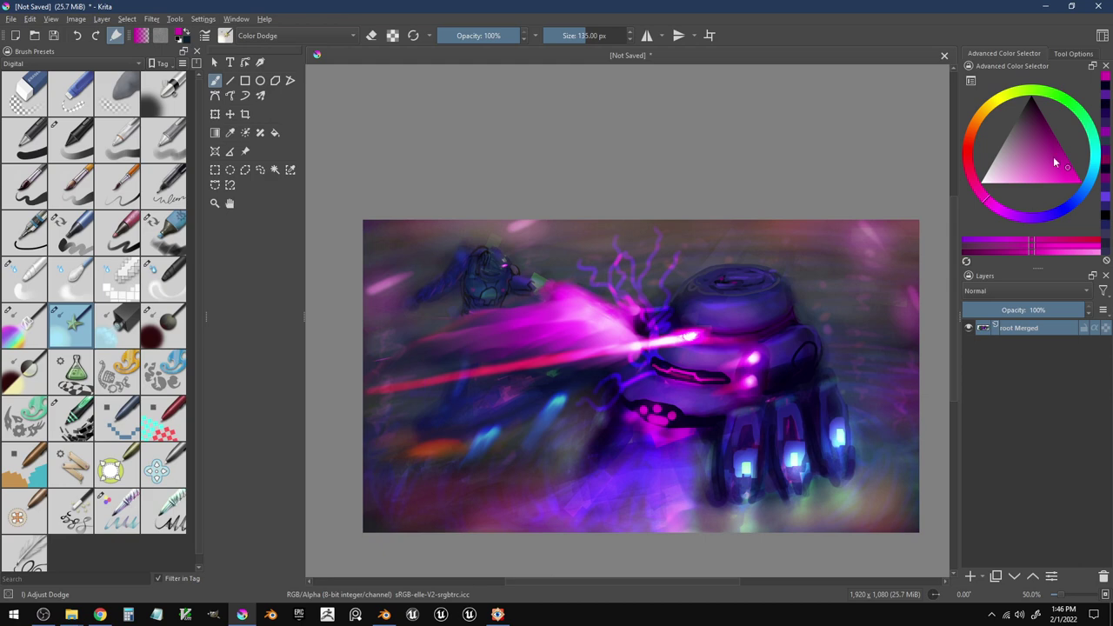
- Choose a lighter pink, add a new paint layer, and brighten the lower slot's dots on it with the 35 px Adjust Dodge brush
{"action": "left_click", "coordinate": [1039, 181]}
{"action": "left_click", "coordinate": [648, 416]}
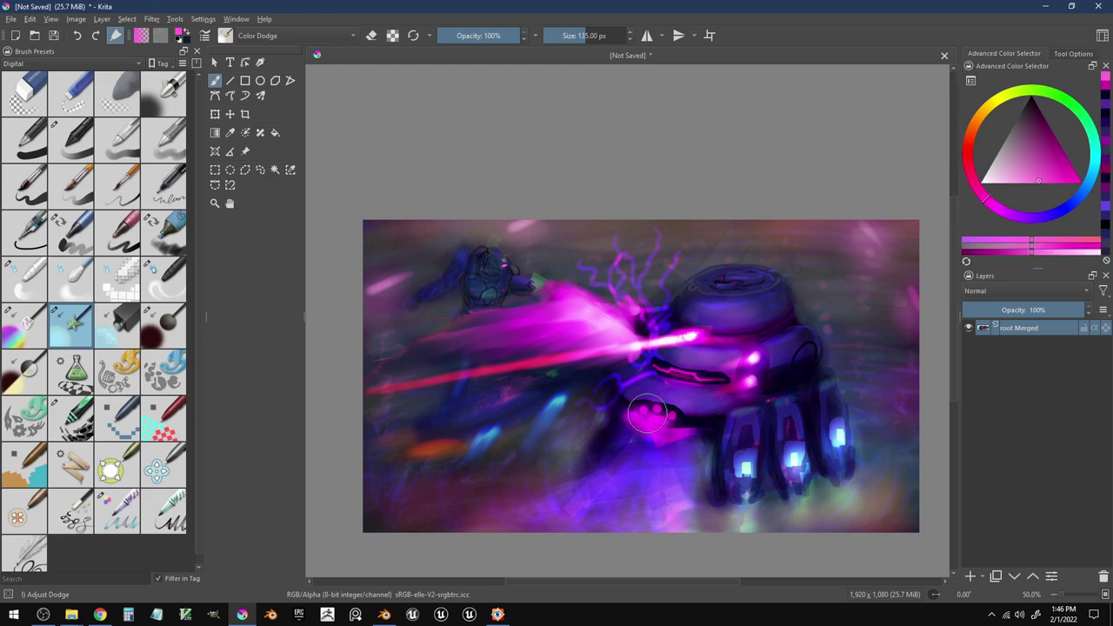
{"action": "left_click_drag", "start_coordinate": [648, 414], "coordinate": [663, 419]}
{"action": "key", "text": "ctrl+z"}
{"action": "key", "text": "ctrl+z"}
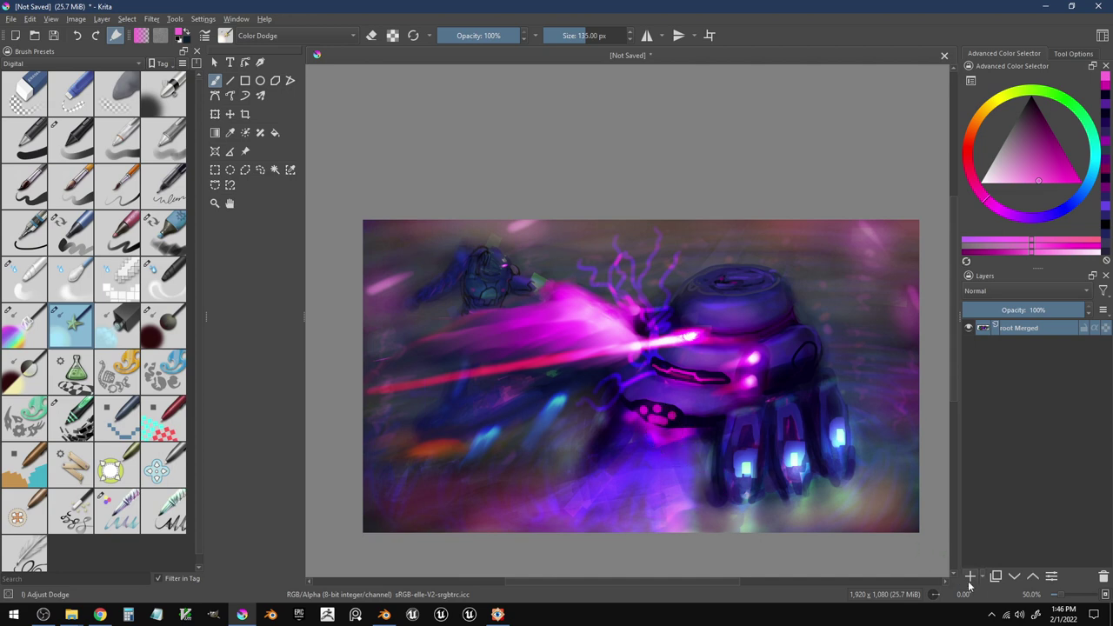
{"action": "left_click", "coordinate": [970, 577]}
{"action": "left_click_drag", "start_coordinate": [651, 418], "coordinate": [645, 410]}
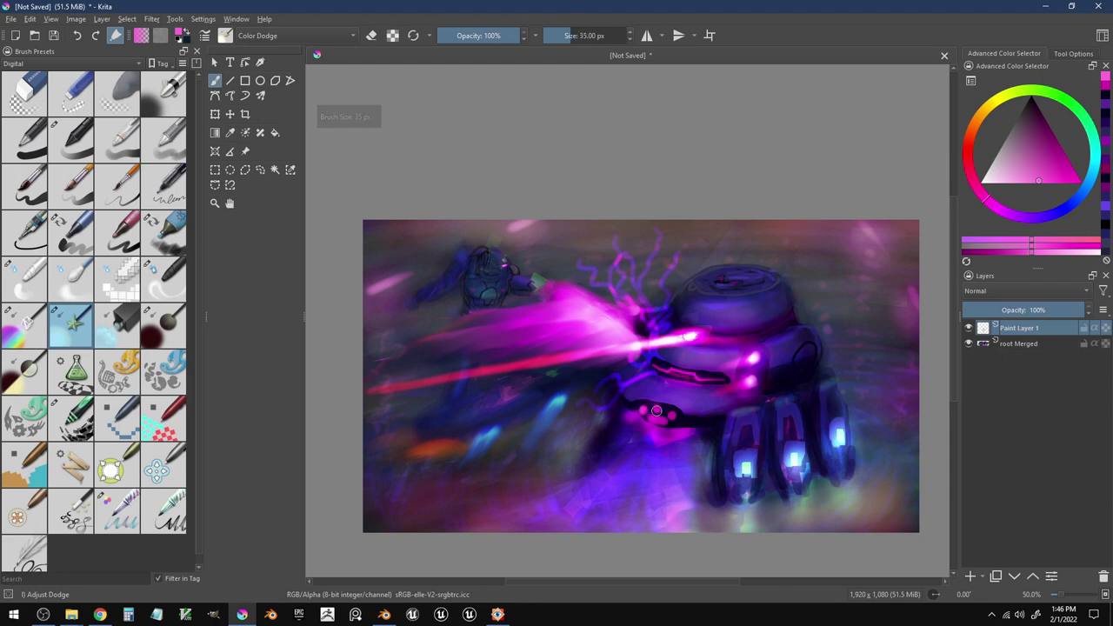
{"action": "left_click", "coordinate": [672, 418]}
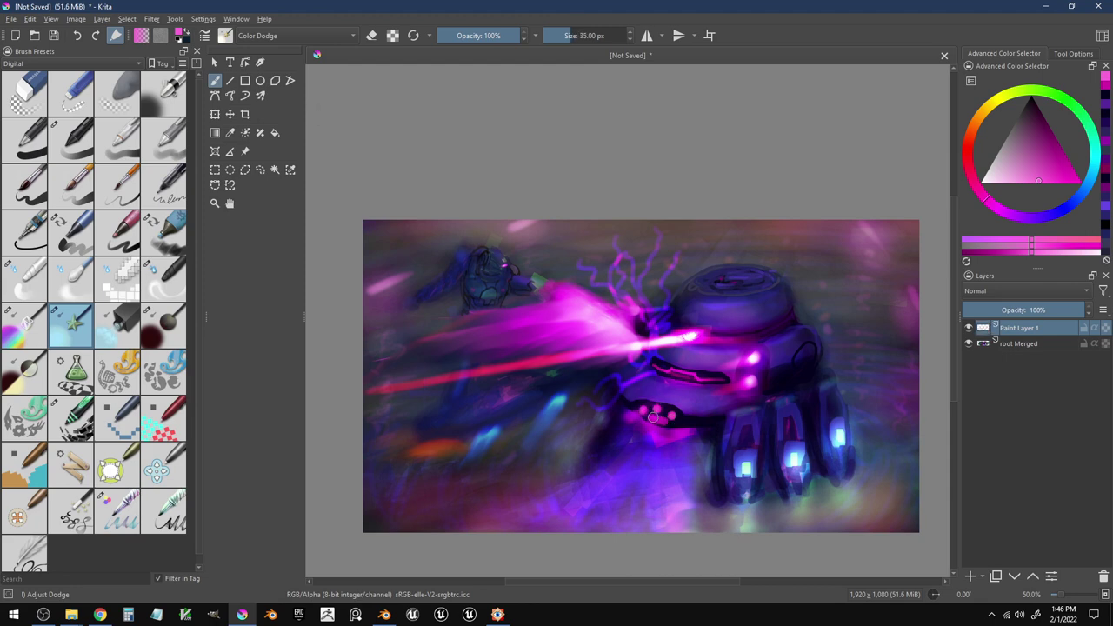
{"action": "left_click", "coordinate": [663, 423]}
- Try a wide pink glow around and beneath the lower slot's dots with the Adjust Dodge brush at 126 px
{"action": "key", "text": "bracketright"}
{"action": "key", "text": "bracketright"}
{"action": "key", "text": "bracketright"}
{"action": "key", "text": "bracketright"}
{"action": "key", "text": "bracketright"}
{"action": "key", "text": "bracketright"}
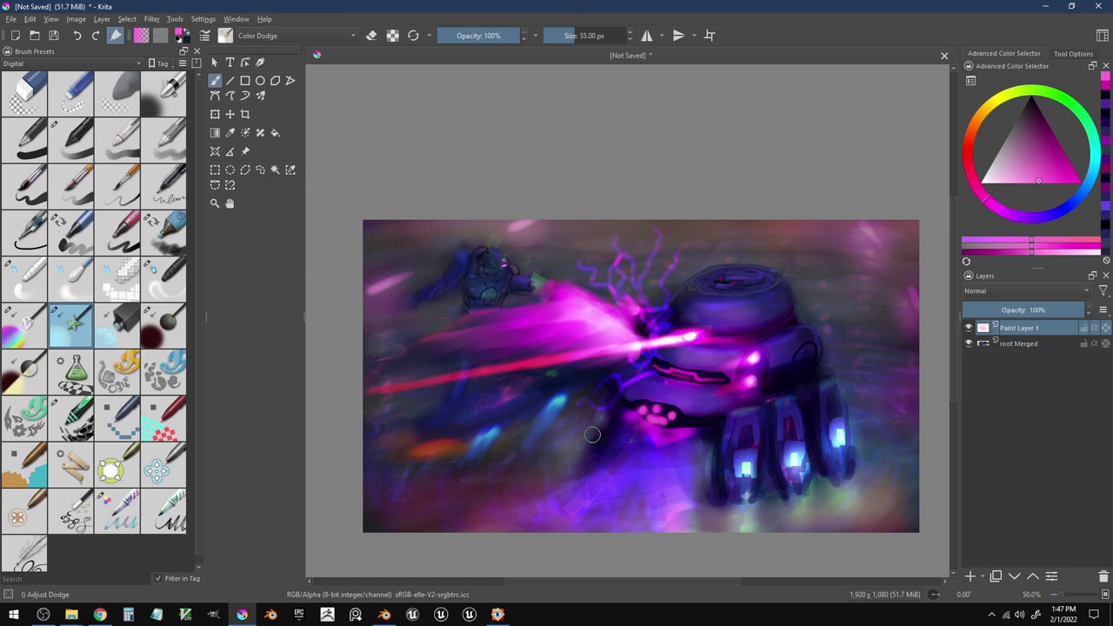
{"action": "key", "text": "bracketright"}
{"action": "key", "text": "bracketright"}
{"action": "key", "text": "bracketright"}
{"action": "key", "text": "bracketright"}
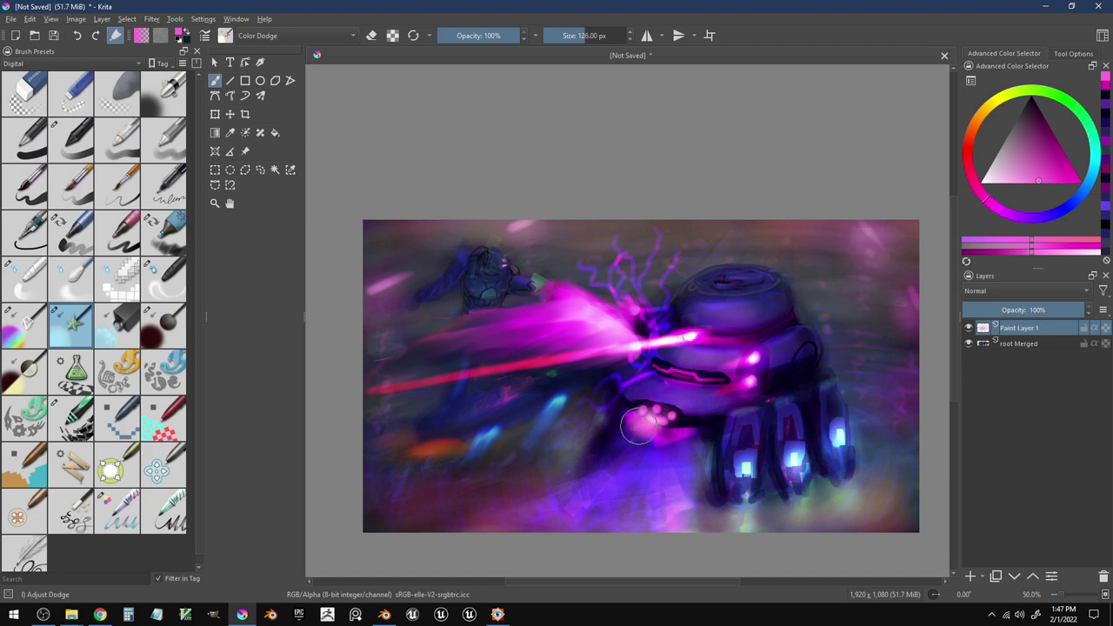
{"action": "left_click_drag", "start_coordinate": [646, 421], "coordinate": [622, 452]}
{"action": "key", "text": "ctrl+z"}
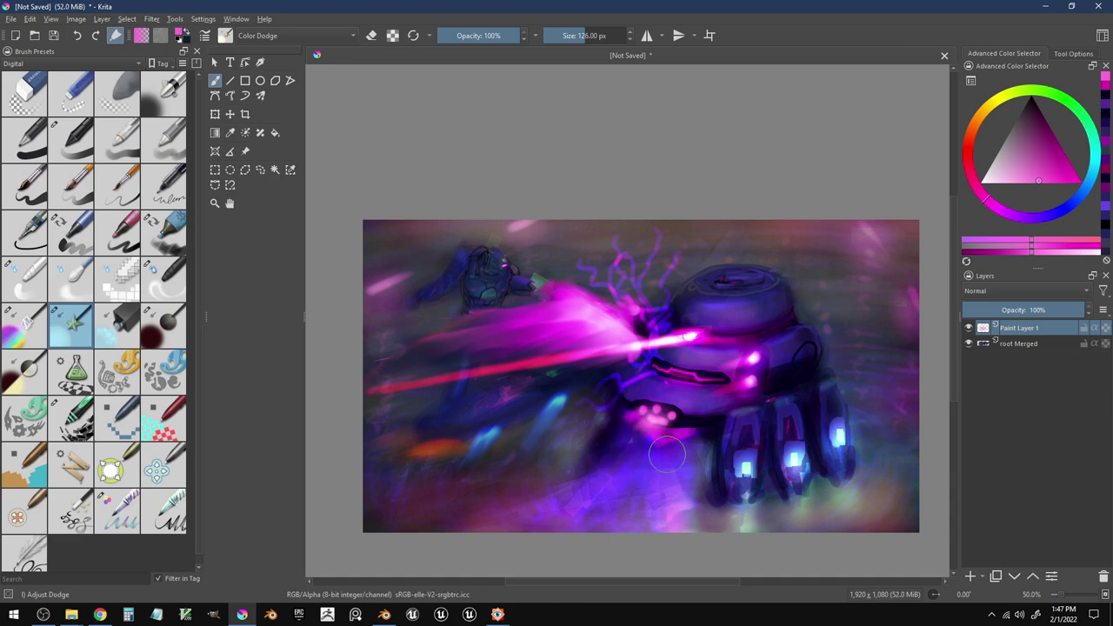
{"action": "left_click_drag", "start_coordinate": [660, 418], "coordinate": [670, 424]}
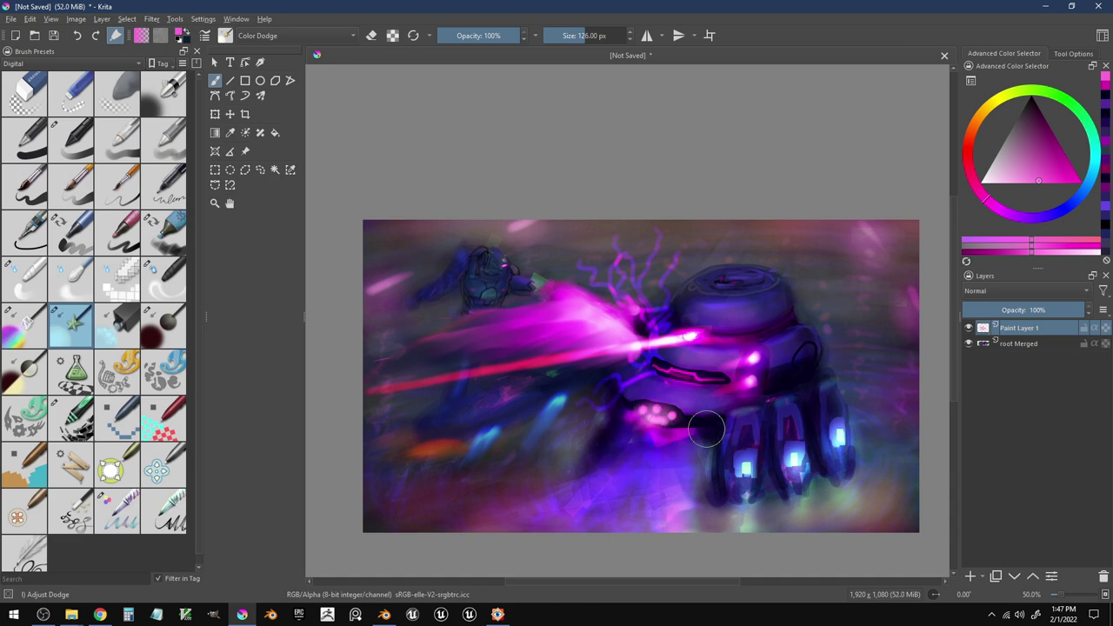
{"action": "key", "text": "ctrl+z"}
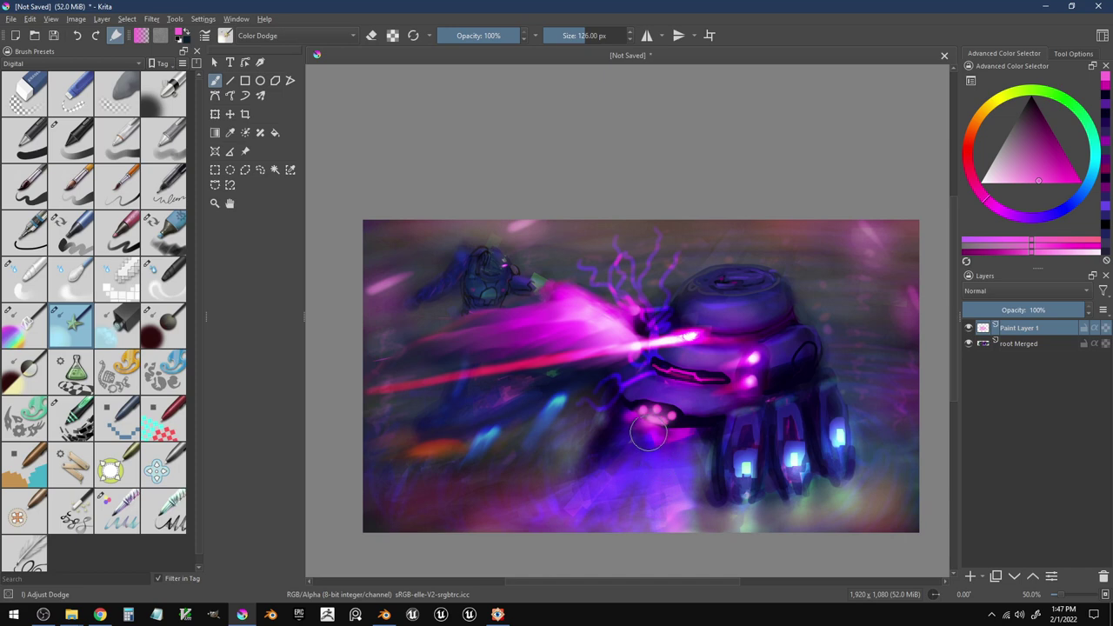
{"action": "mouse_move", "coordinate": [607, 430]}
{"action": "left_mouse_down"}
{"action": "mouse_move", "coordinate": [614, 454]}
{"action": "mouse_move", "coordinate": [665, 466]}
{"action": "left_mouse_up"}
{"action": "key", "text": "ctrl+z"}
- Smooth the purple ground beneath the lower slot on the root Merged layer with the Blender Basic brush at 135 px
{"action": "left_click", "coordinate": [34, 277]}
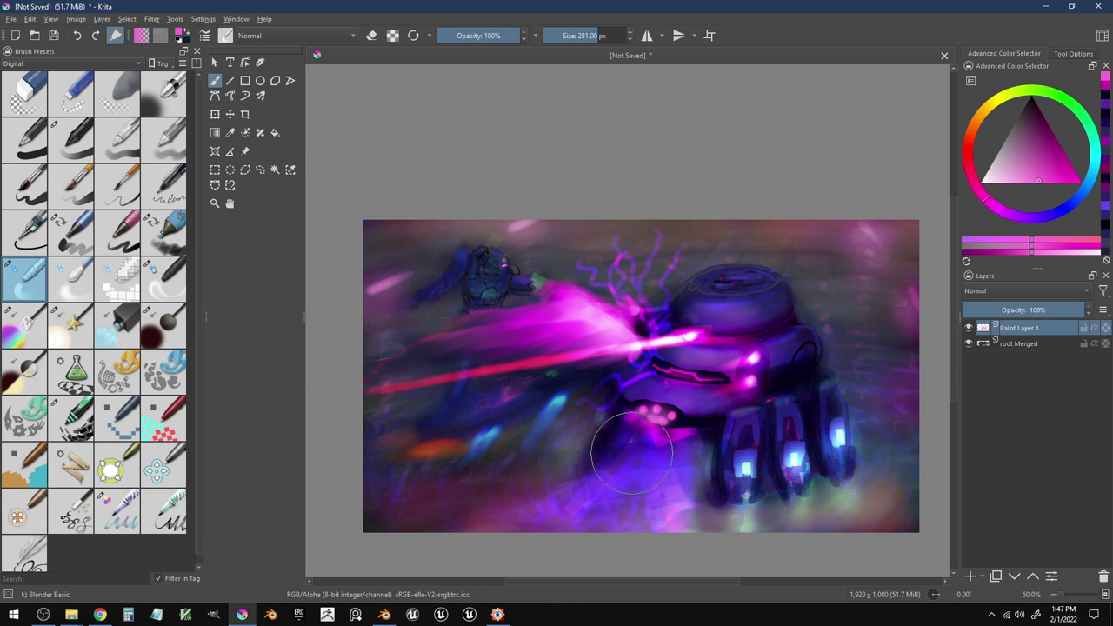
{"action": "key", "text": "bracketleft"}
{"action": "key", "text": "bracketleft"}
{"action": "key", "text": "bracketleft"}
{"action": "key", "text": "bracketleft"}
{"action": "key", "text": "bracketleft"}
{"action": "key", "text": "bracketleft"}
{"action": "key", "text": "bracketleft"}
{"action": "key", "text": "bracketleft"}
{"action": "key", "text": "bracketleft"}
{"action": "key", "text": "bracketleft"}
{"action": "key", "text": "bracketleft"}
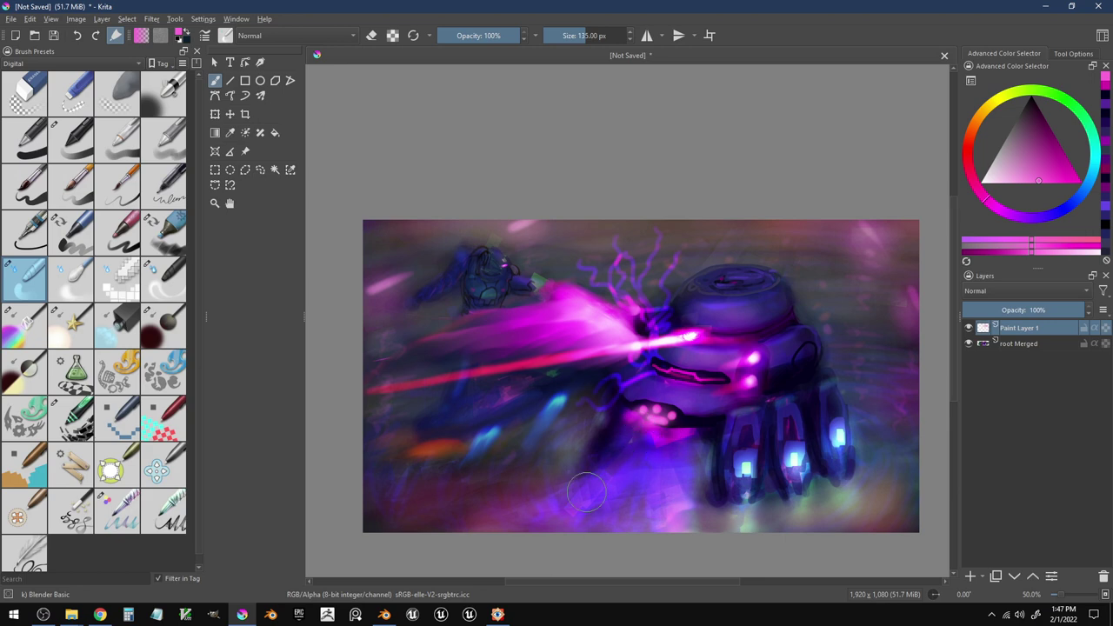
{"action": "left_click", "coordinate": [977, 347]}
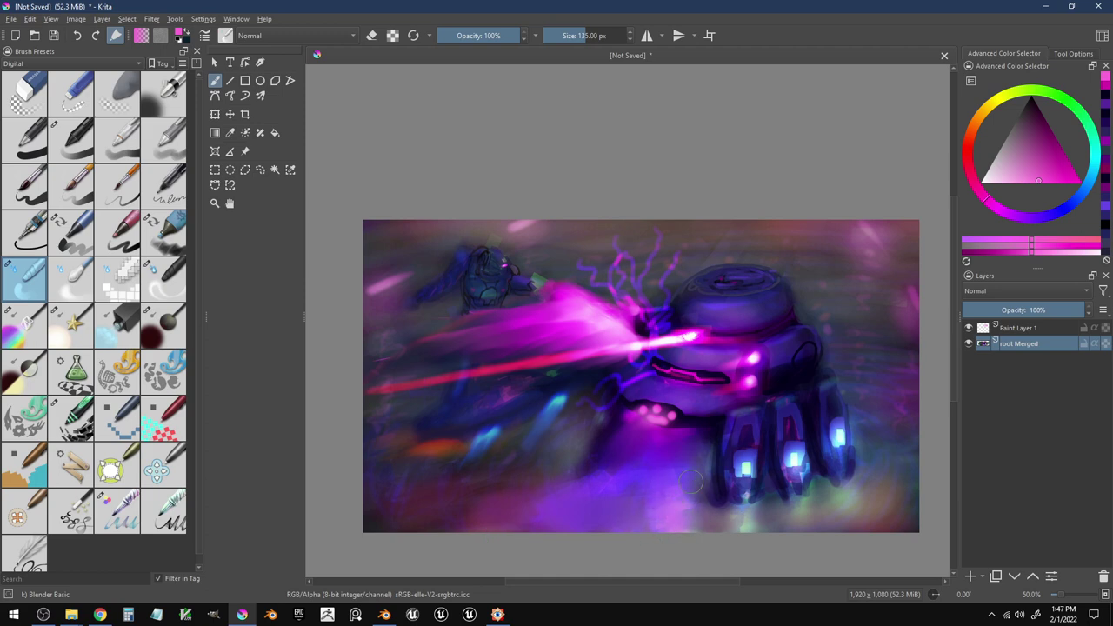
- Reduce the Blender Basic brush to 35 px and smooth the remaining rough strokes across the ground and background
{"action": "key", "text": "bracketleft"}
{"action": "key", "text": "bracketleft"}
{"action": "key", "text": "bracketleft"}
{"action": "key", "text": "bracketleft"}
{"action": "key", "text": "bracketleft"}
{"action": "key", "text": "bracketleft"}
{"action": "key", "text": "bracketleft"}
{"action": "key", "text": "bracketleft"}
{"action": "key", "text": "bracketleft"}
{"action": "key", "text": "bracketleft"}
{"action": "key", "text": "bracketleft"}
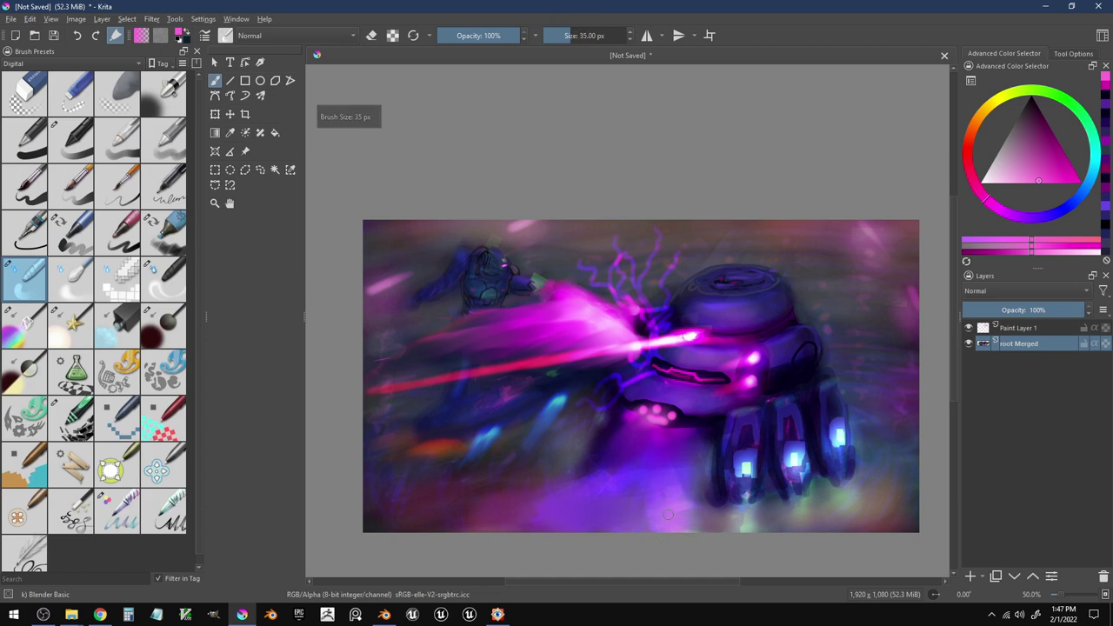
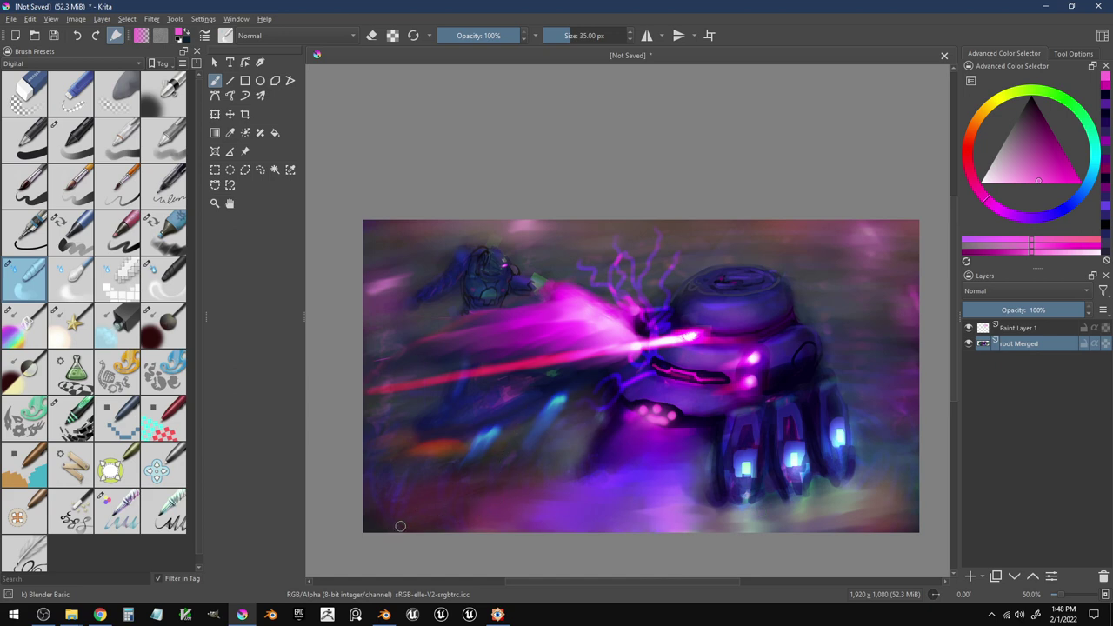
- Try a pink signature at the painting's lower centre with the Marker Chisel Smooth brush at 126 px
{"action": "left_click", "coordinate": [58, 232]}
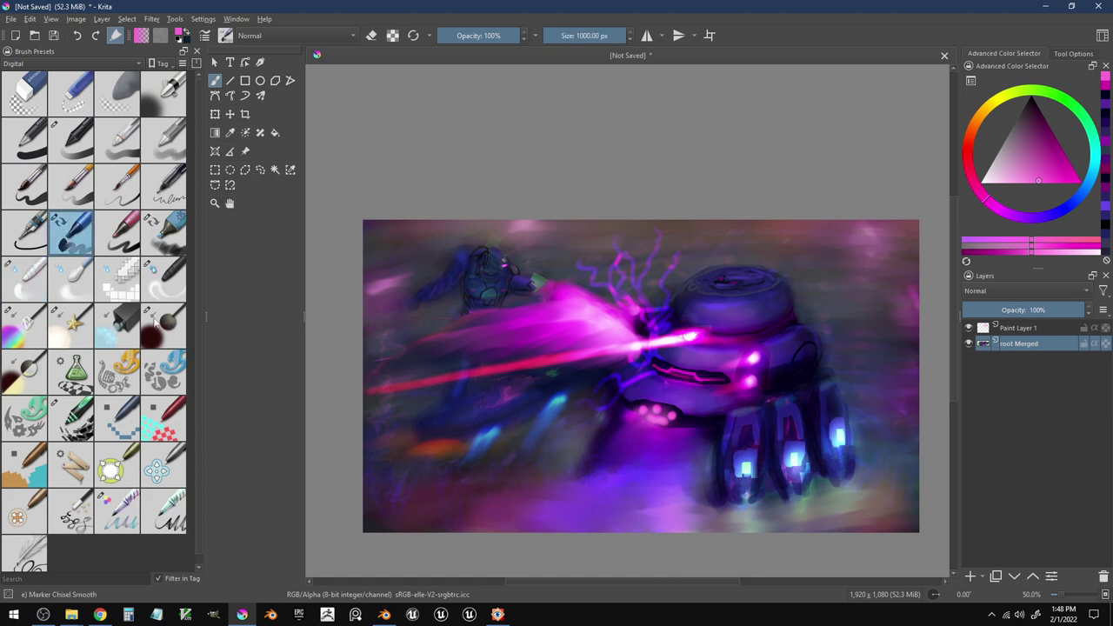
{"action": "key", "text": "bracketleft"}
{"action": "key", "text": "bracketleft"}
{"action": "key", "text": "bracketleft"}
{"action": "key", "text": "bracketleft"}
{"action": "key", "text": "bracketleft"}
{"action": "key", "text": "bracketleft"}
{"action": "key", "text": "bracketleft"}
{"action": "key", "text": "bracketleft"}
{"action": "key", "text": "bracketleft"}
{"action": "key", "text": "bracketleft"}
{"action": "key", "text": "bracketleft"}
{"action": "key", "text": "bracketleft"}
{"action": "key", "text": "bracketleft"}
{"action": "key", "text": "bracketleft"}
{"action": "key", "text": "bracketleft"}
{"action": "key", "text": "bracketleft"}
{"action": "key", "text": "bracketleft"}
{"action": "key", "text": "bracketleft"}
{"action": "key", "text": "bracketleft"}
{"action": "key", "text": "bracketleft"}
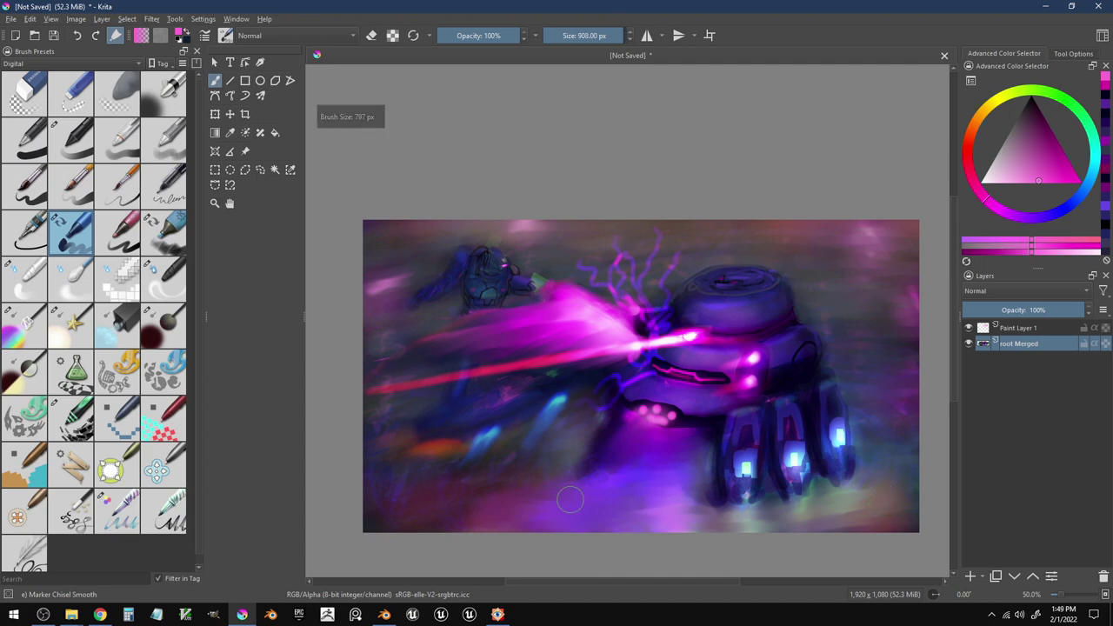
{"action": "key", "text": "bracketleft"}
{"action": "key", "text": "bracketleft"}
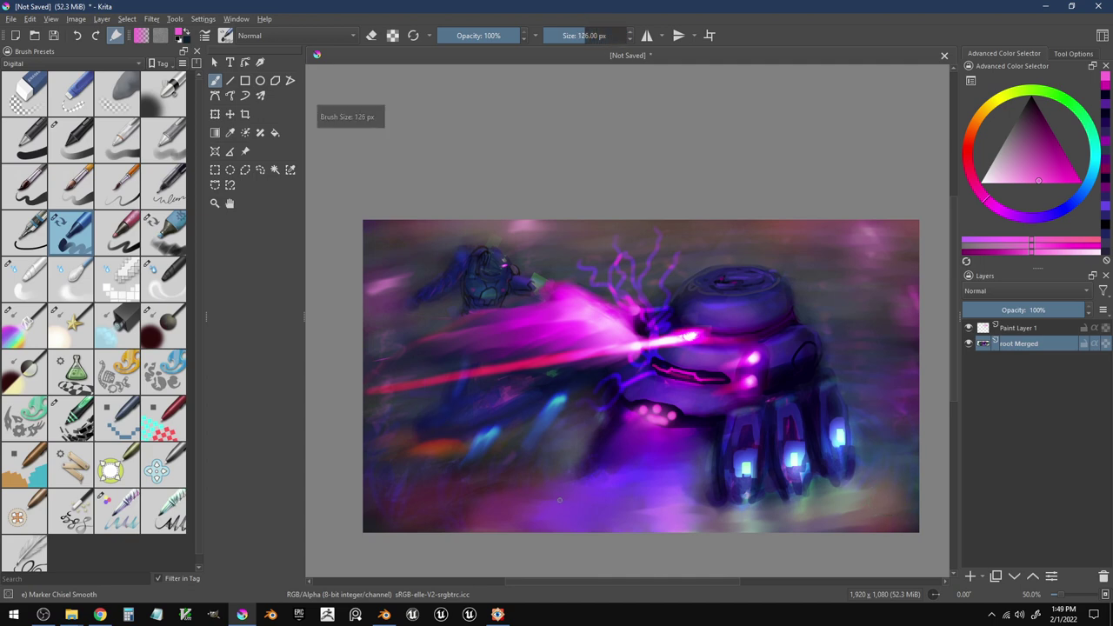
{"action": "mouse_move", "coordinate": [557, 504]}
{"action": "left_mouse_down"}
{"action": "mouse_move", "coordinate": [574, 518]}
{"action": "mouse_move", "coordinate": [561, 497]}
{"action": "mouse_move", "coordinate": [555, 522]}
{"action": "mouse_move", "coordinate": [610, 464]}
{"action": "left_mouse_up"}
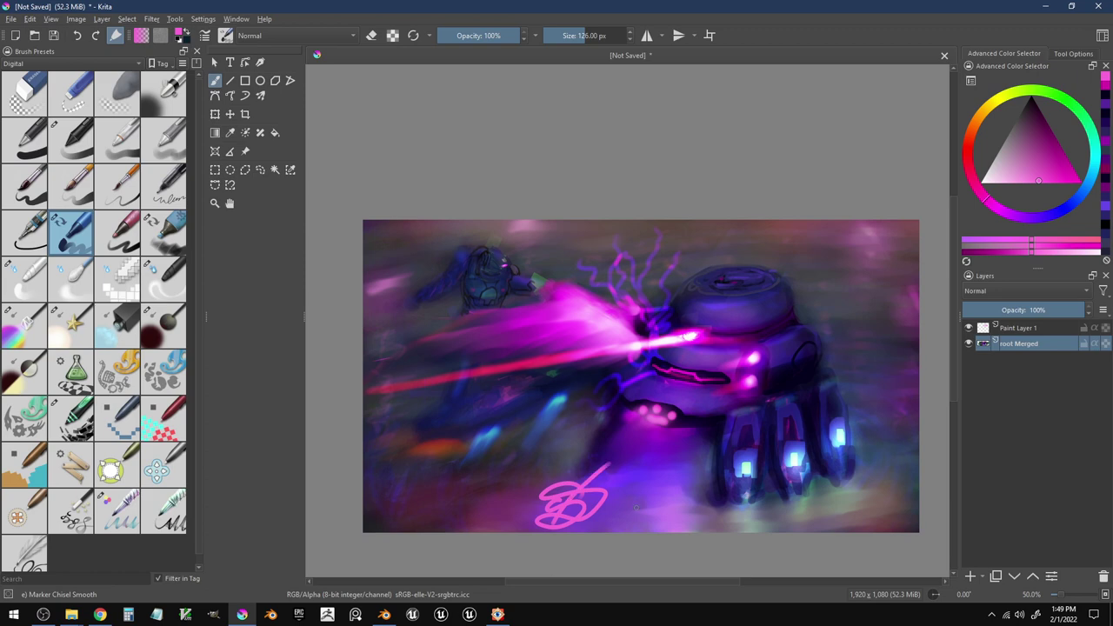
{"action": "key", "text": "ctrl+z"}
{"action": "key", "text": "ctrl+z"}
- Try smaller pink marker signatures at the painting's lower centre and in its lower-left corner
{"action": "mouse_move", "coordinate": [560, 501]}
{"action": "left_mouse_down"}
{"action": "mouse_move", "coordinate": [571, 520]}
{"action": "mouse_move", "coordinate": [539, 527]}
{"action": "mouse_move", "coordinate": [597, 502]}
{"action": "mouse_move", "coordinate": [571, 489]}
{"action": "mouse_move", "coordinate": [597, 477]}
{"action": "left_mouse_up"}
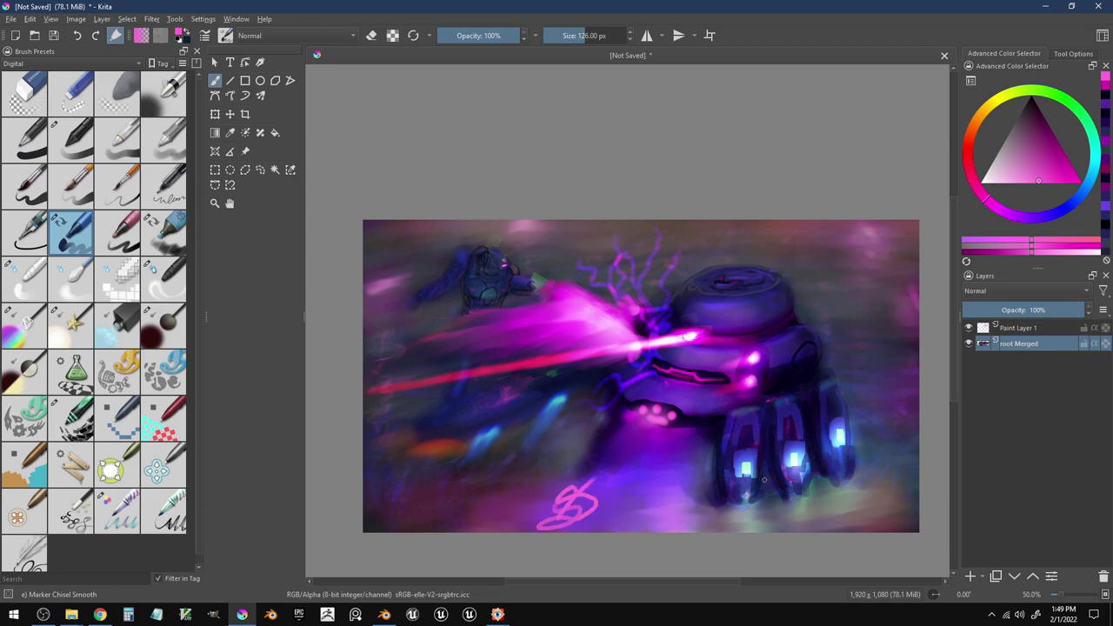
{"action": "key", "text": "ctrl+z"}
{"action": "key", "text": "ctrl+z"}
{"action": "mouse_move", "coordinate": [380, 506]}
{"action": "left_mouse_down"}
{"action": "mouse_move", "coordinate": [369, 528]}
{"action": "mouse_move", "coordinate": [407, 510]}
{"action": "left_mouse_up"}
{"action": "key", "text": "ctrl+z"}
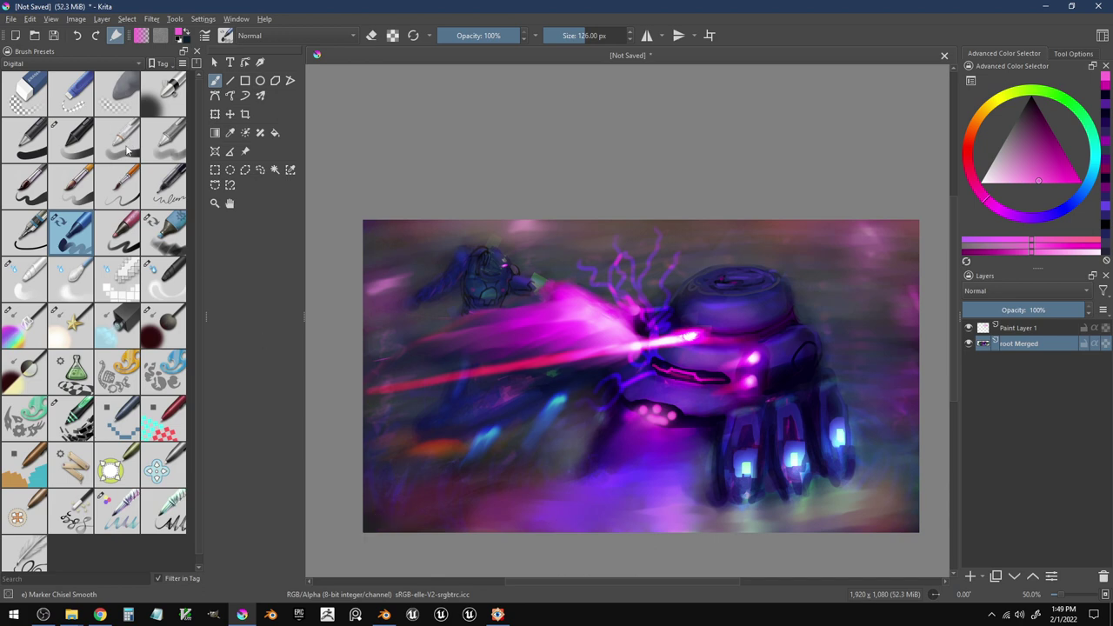
- Show the Ink brush presets and try pink signatures near the painting's lower-left corner with Ink-3 Gpen and 40 px Basic-5 Size
{"action": "left_click", "coordinate": [110, 63]}
{"action": "left_click", "coordinate": [88, 101]}
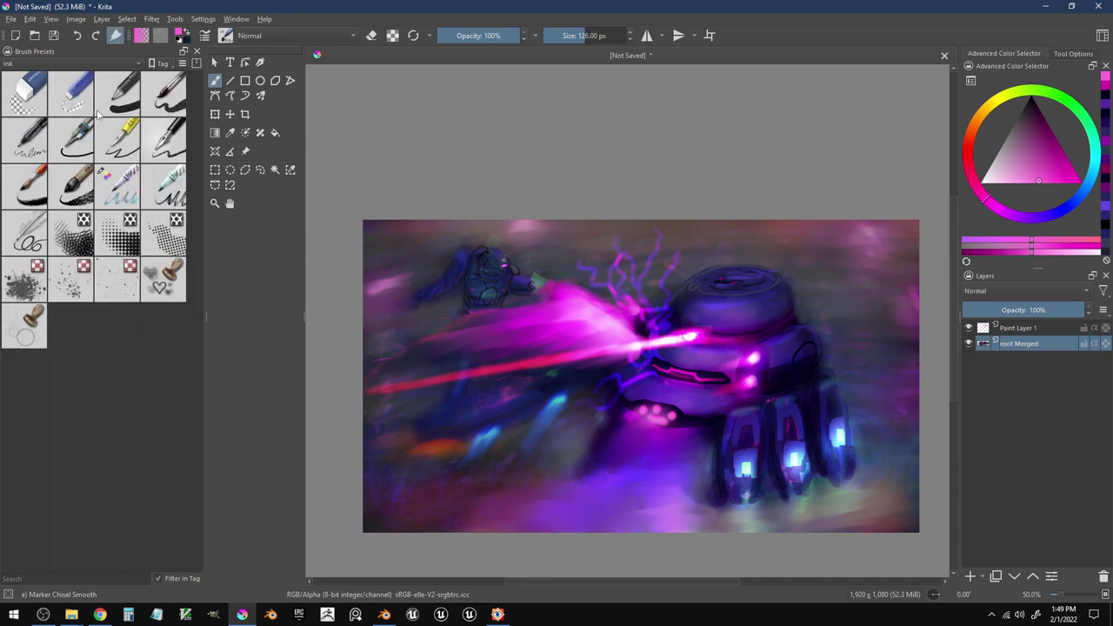
{"action": "left_click", "coordinate": [119, 153]}
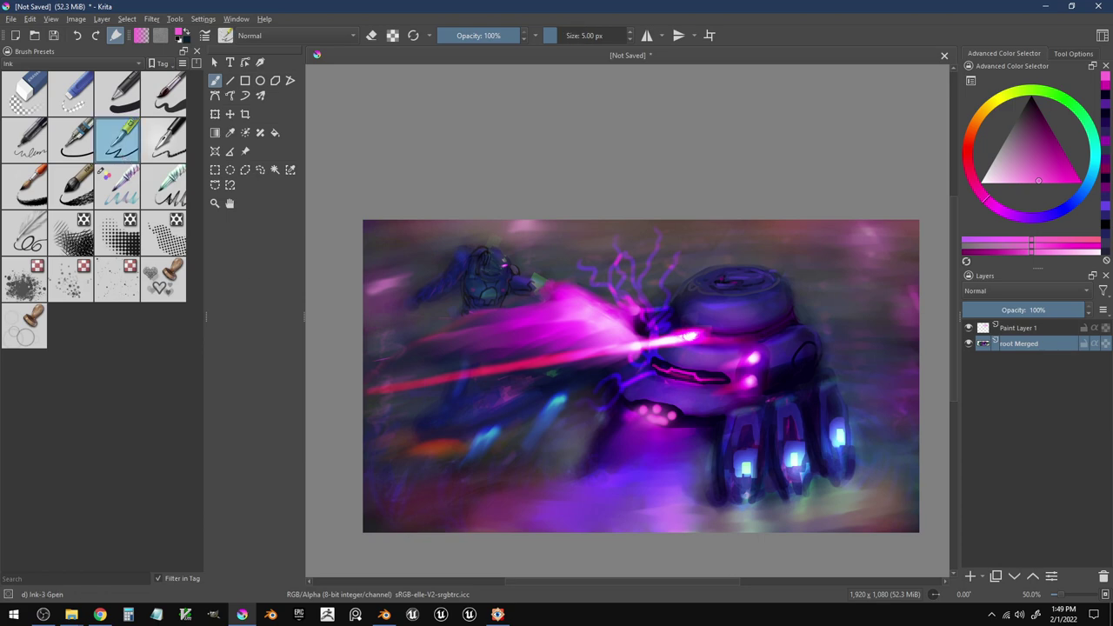
{"action": "mouse_move", "coordinate": [442, 492]}
{"action": "left_mouse_down"}
{"action": "mouse_move", "coordinate": [467, 502]}
{"action": "mouse_move", "coordinate": [417, 530]}
{"action": "mouse_move", "coordinate": [461, 511]}
{"action": "left_mouse_up"}
{"action": "key", "text": "ctrl+z"}
{"action": "left_click", "coordinate": [164, 94]}
{"action": "left_click_drag", "start_coordinate": [435, 486], "coordinate": [513, 506]}
{"action": "key", "text": "ctrl+z"}
{"action": "mouse_move", "coordinate": [435, 499]}
{"action": "left_mouse_down"}
{"action": "mouse_move", "coordinate": [443, 525]}
{"action": "mouse_move", "coordinate": [478, 509]}
{"action": "mouse_move", "coordinate": [440, 494]}
{"action": "left_mouse_up"}
{"action": "key", "text": "ctrl+z"}
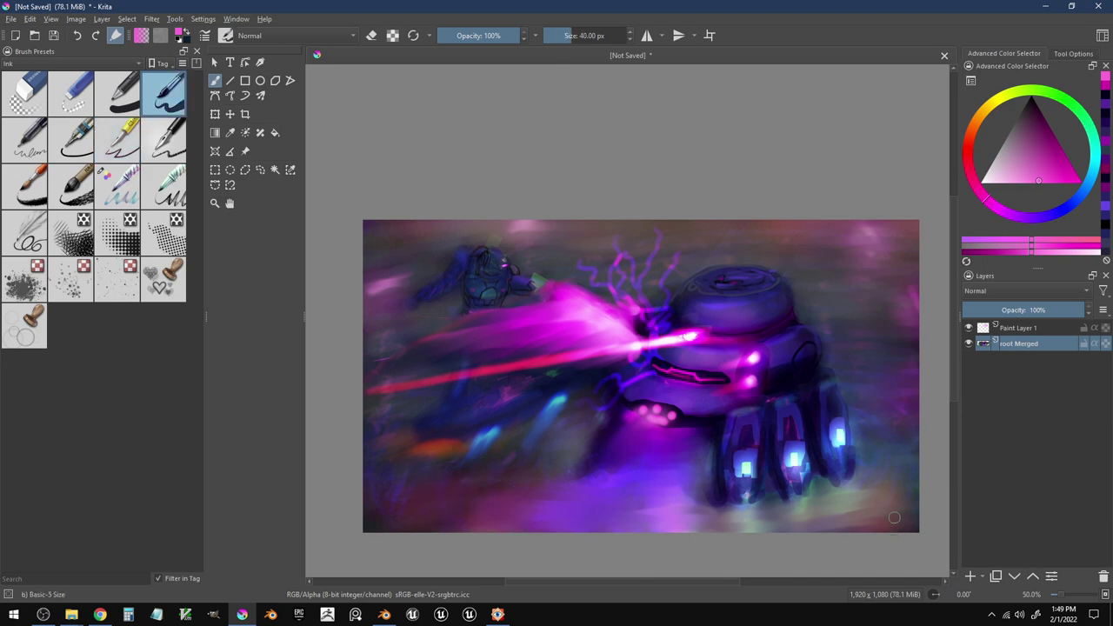
- Try a pink signature in the painting's lower-right corner with the 40 px Basic-5 Size brush
{"action": "mouse_move", "coordinate": [904, 518]}
{"action": "left_mouse_down"}
{"action": "mouse_move", "coordinate": [902, 509]}
{"action": "mouse_move", "coordinate": [916, 511]}
{"action": "left_mouse_up"}
{"action": "key", "text": "ctrl+z"}
{"action": "key", "text": "ctrl+z"}
{"action": "key", "text": "ctrl+z"}
- Choose a dark blue and try small signatures in the painting's lower-right and lower-left corners
{"action": "left_click", "coordinate": [1028, 115]}
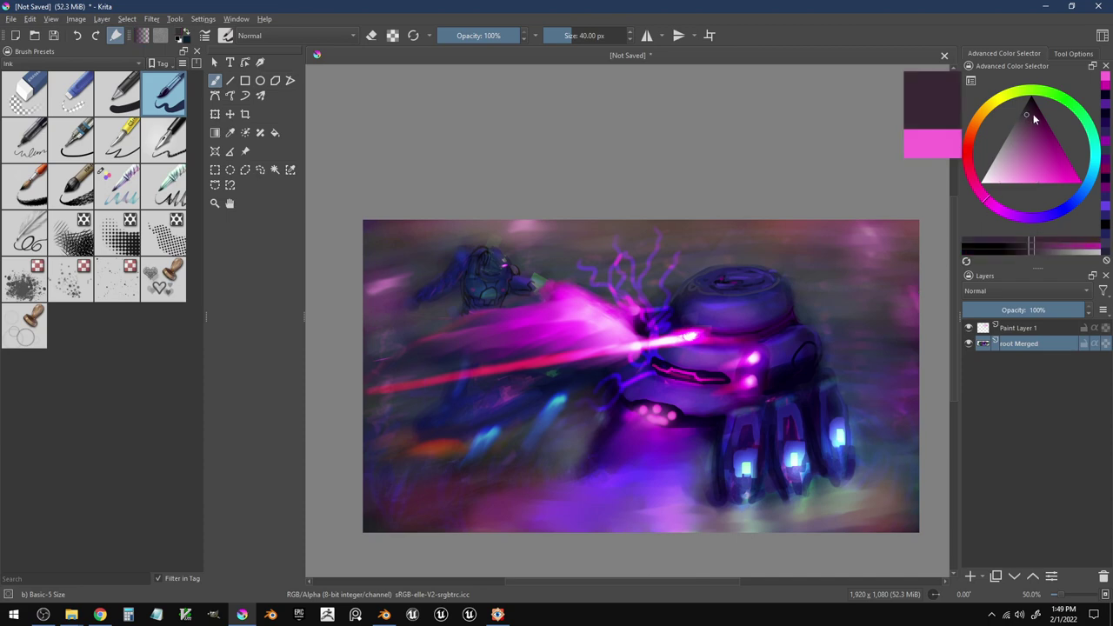
{"action": "left_click", "coordinate": [1075, 203]}
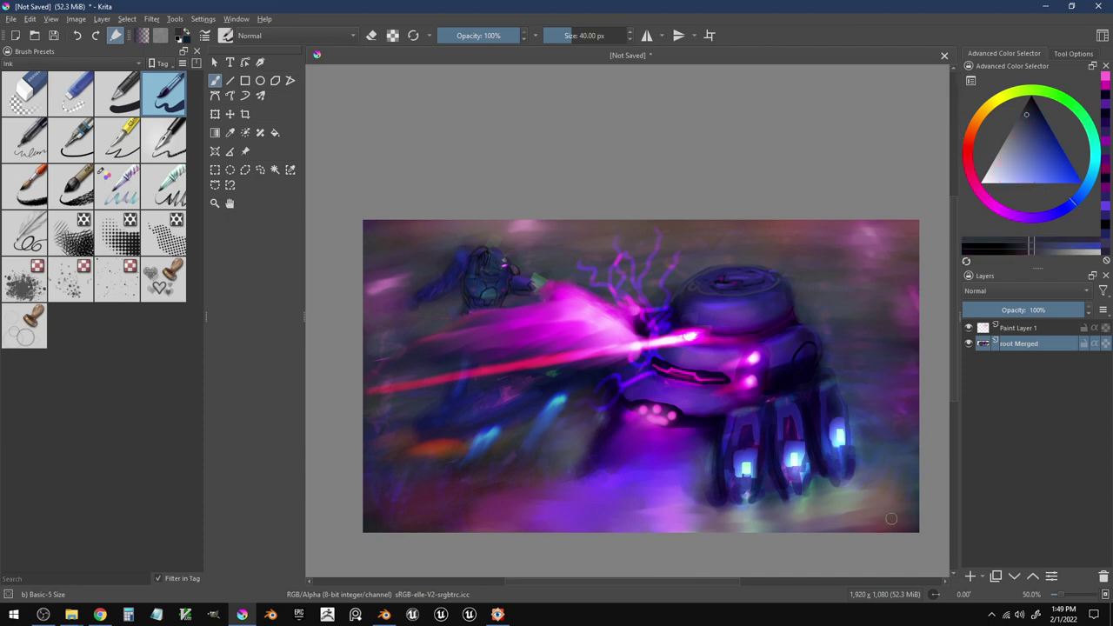
{"action": "left_click_drag", "start_coordinate": [887, 520], "coordinate": [896, 520]}
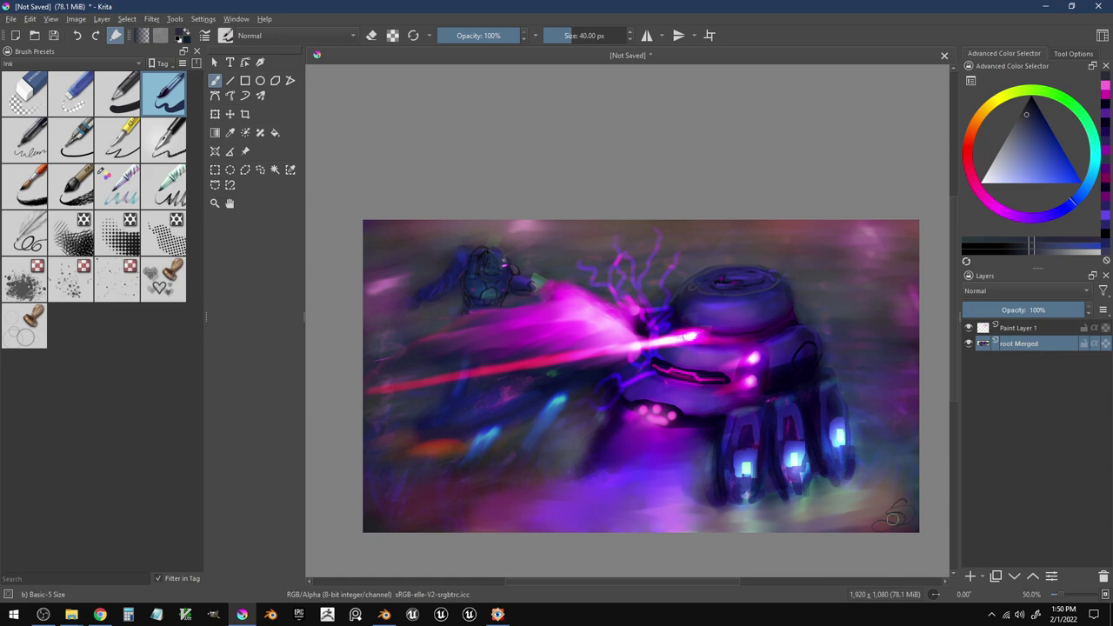
{"action": "key", "text": "ctrl+z"}
{"action": "mouse_move", "coordinate": [904, 511]}
{"action": "left_mouse_down"}
{"action": "mouse_move", "coordinate": [877, 522]}
{"action": "mouse_move", "coordinate": [884, 484]}
{"action": "left_mouse_up"}
{"action": "key", "text": "ctrl+z"}
{"action": "left_click_drag", "start_coordinate": [474, 513], "coordinate": [507, 512]}
- Sample a dark purple beside the machine's legs and try small outline strokes beneath the pink spots under its body
{"action": "left_click", "coordinate": [720, 449], "text": "ctrl"}
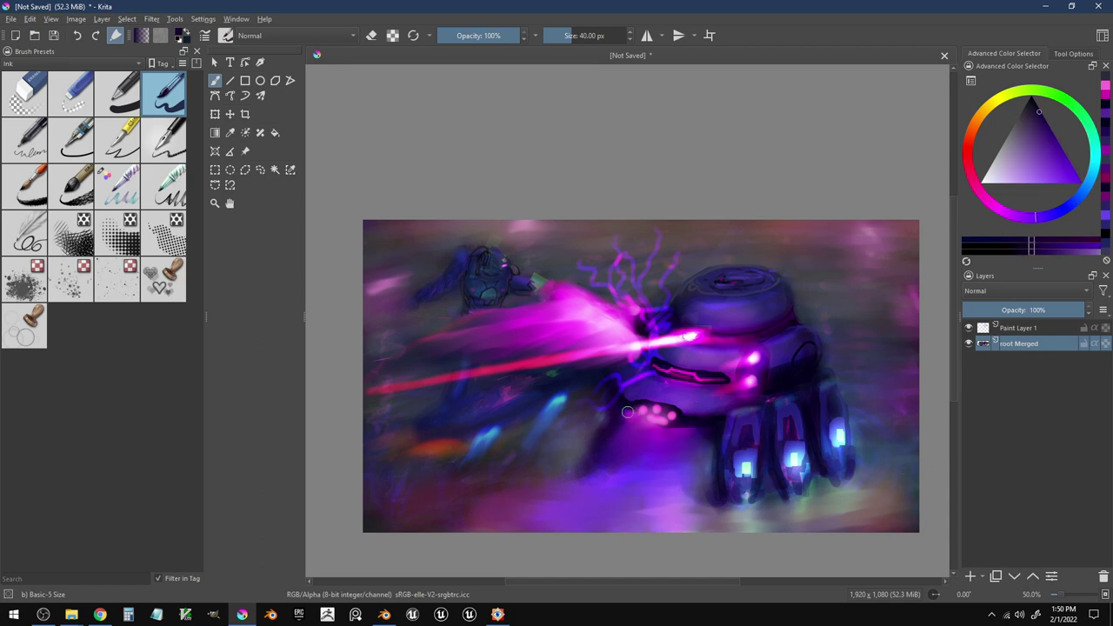
{"action": "mouse_move", "coordinate": [613, 435]}
{"action": "left_mouse_down"}
{"action": "mouse_move", "coordinate": [598, 445]}
{"action": "mouse_move", "coordinate": [607, 459]}
{"action": "mouse_move", "coordinate": [632, 432]}
{"action": "left_mouse_up"}
{"action": "key", "text": "ctrl+z"}
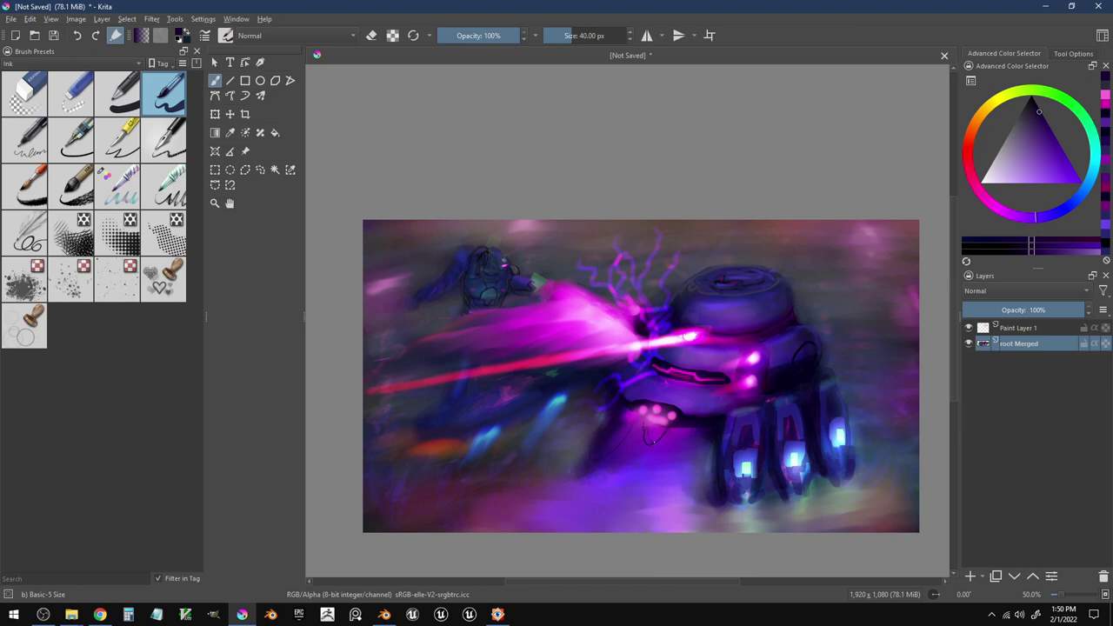
{"action": "left_click_drag", "start_coordinate": [664, 428], "coordinate": [658, 442]}
{"action": "left_click_drag", "start_coordinate": [644, 423], "coordinate": [636, 440]}
{"action": "key", "text": "ctrl+z"}
{"action": "key", "text": "ctrl+z"}
{"action": "key", "text": "ctrl"}
- Paint a solid dark purple shadow beneath the machine's body, between the pink spots and the nearest leg
{"action": "mouse_move", "coordinate": [643, 427]}
{"action": "left_mouse_down"}
{"action": "mouse_move", "coordinate": [677, 428]}
{"action": "mouse_move", "coordinate": [654, 436]}
{"action": "left_mouse_up"}
{"action": "left_click_drag", "start_coordinate": [656, 438], "coordinate": [711, 444]}
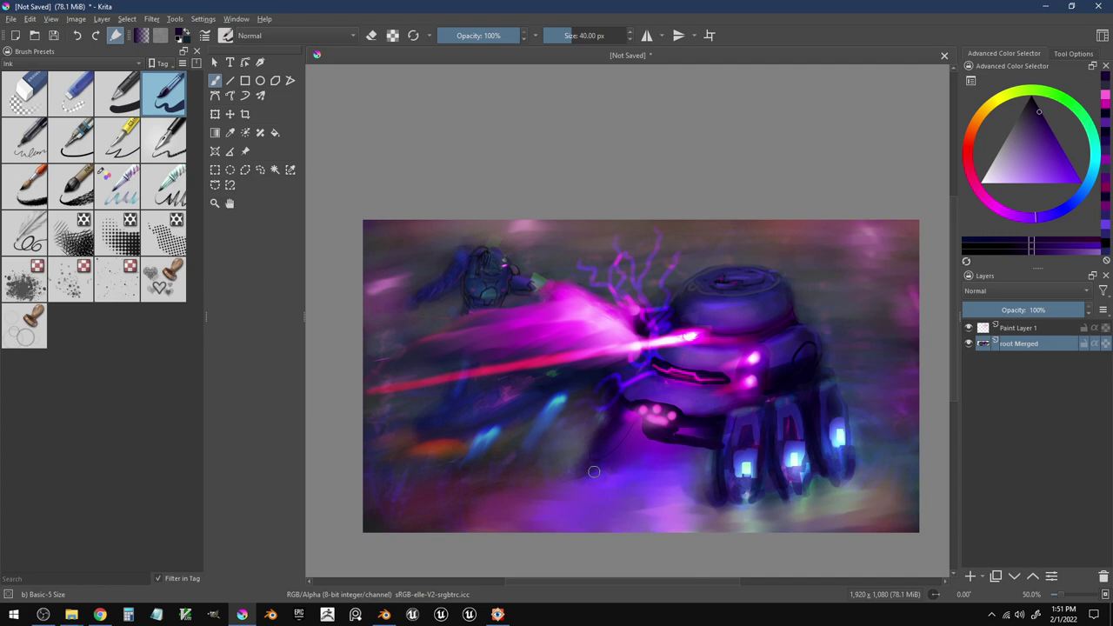
{"action": "mouse_move", "coordinate": [589, 474]}
{"action": "left_mouse_down"}
{"action": "mouse_move", "coordinate": [706, 455]}
{"action": "mouse_move", "coordinate": [593, 468]}
{"action": "mouse_move", "coordinate": [694, 455]}
{"action": "mouse_move", "coordinate": [657, 461]}
{"action": "mouse_move", "coordinate": [697, 452]}
{"action": "left_mouse_up"}
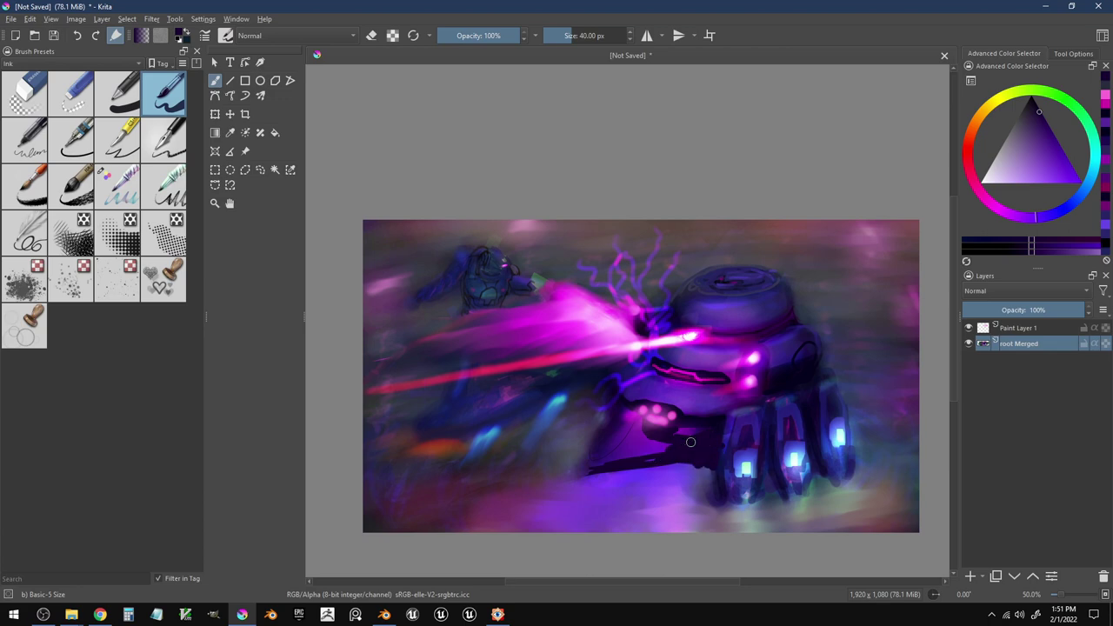
{"action": "left_click_drag", "start_coordinate": [658, 455], "coordinate": [708, 468]}
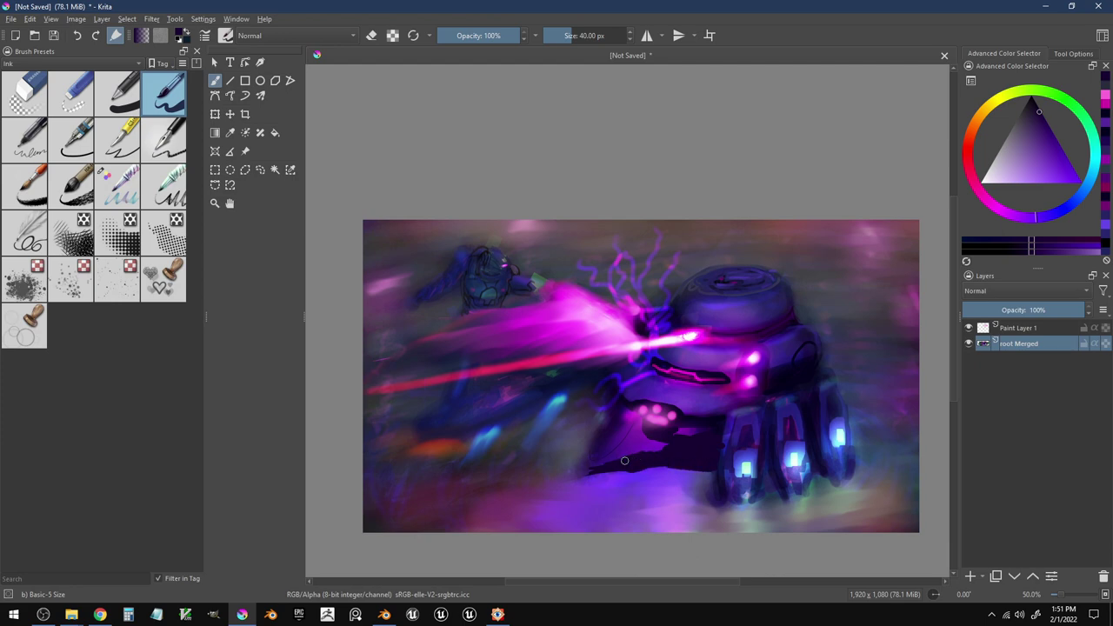
- Sample purple from the shadow area, show the Digital brush presets and blend the machine's shadow with 35 px Blender Basic
{"action": "left_click", "coordinate": [599, 458], "text": "ctrl"}
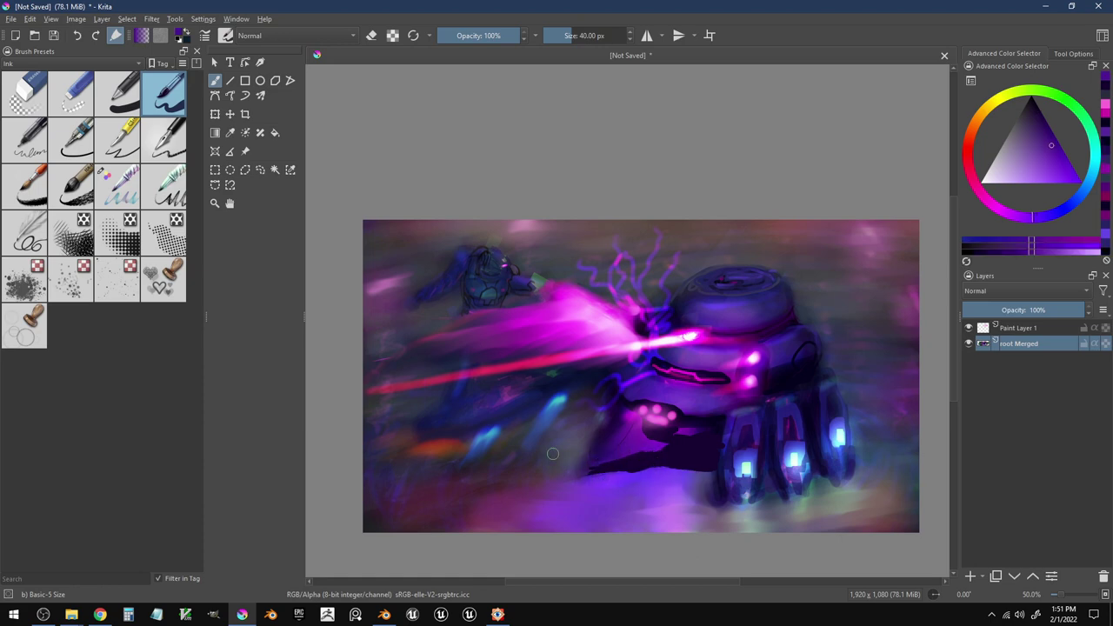
{"action": "left_click", "coordinate": [75, 65]}
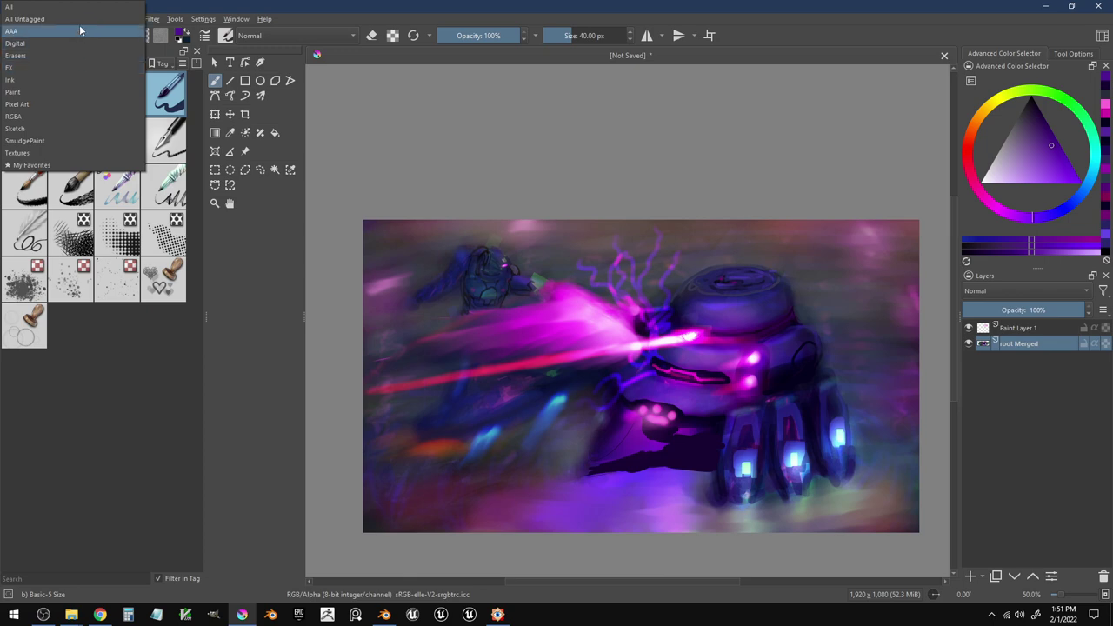
{"action": "left_click", "coordinate": [76, 38]}
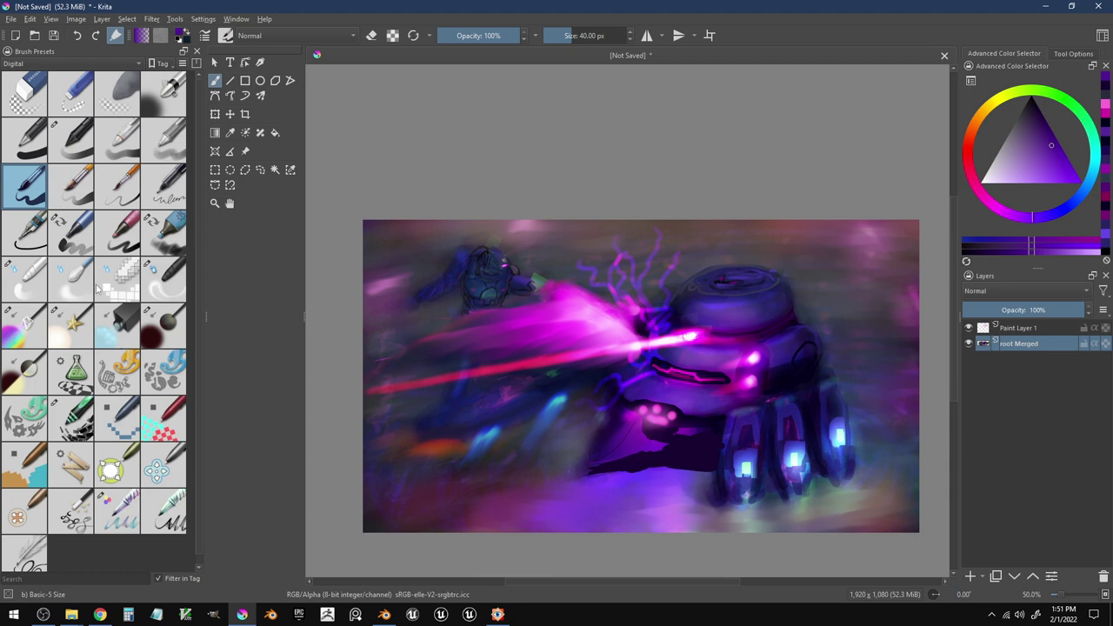
{"action": "left_click", "coordinate": [27, 280]}
{"action": "left_click_drag", "start_coordinate": [627, 475], "coordinate": [702, 475]}
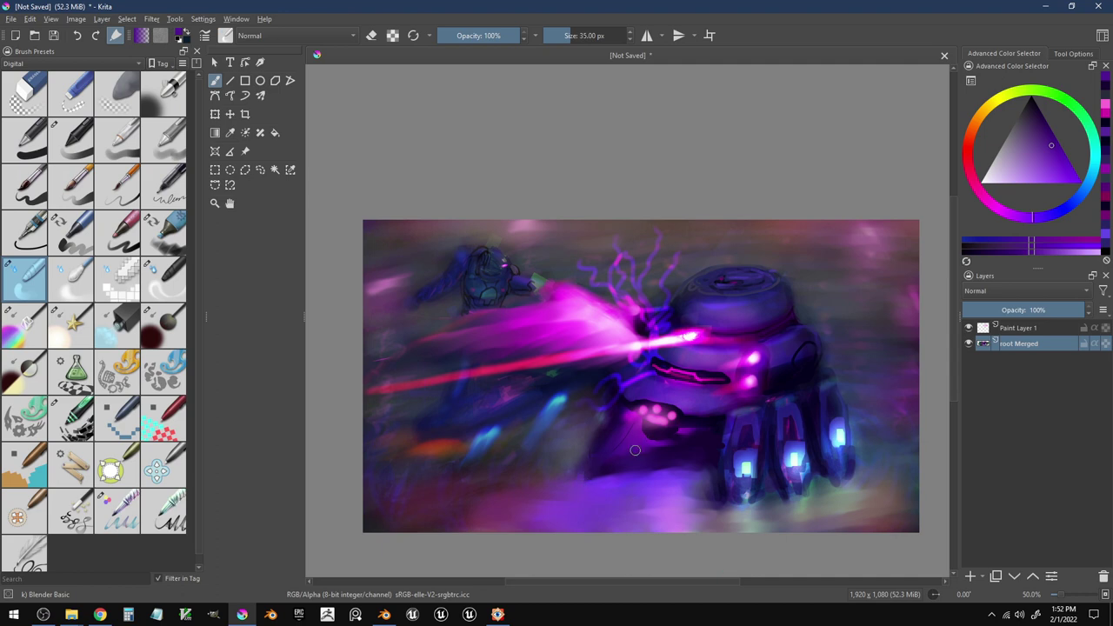
- Enlarge Blender Basic to 103 px and soften the shadow's edges into the ground
{"action": "key", "text": "bracketright"}
{"action": "key", "text": "bracketright"}
{"action": "key", "text": "bracketright"}
{"action": "key", "text": "bracketright"}
{"action": "key", "text": "bracketright"}
{"action": "key", "text": "bracketright"}
{"action": "key", "text": "bracketright"}
{"action": "key", "text": "bracketright"}
{"action": "key", "text": "bracketright"}
{"action": "key", "text": "bracketright"}
{"action": "key", "text": "bracketright"}
{"action": "key", "text": "bracketright"}
{"action": "key", "text": "bracketright"}
{"action": "key", "text": "bracketright"}
{"action": "key", "text": "bracketright"}
{"action": "left_click_drag", "start_coordinate": [582, 491], "coordinate": [585, 492]}
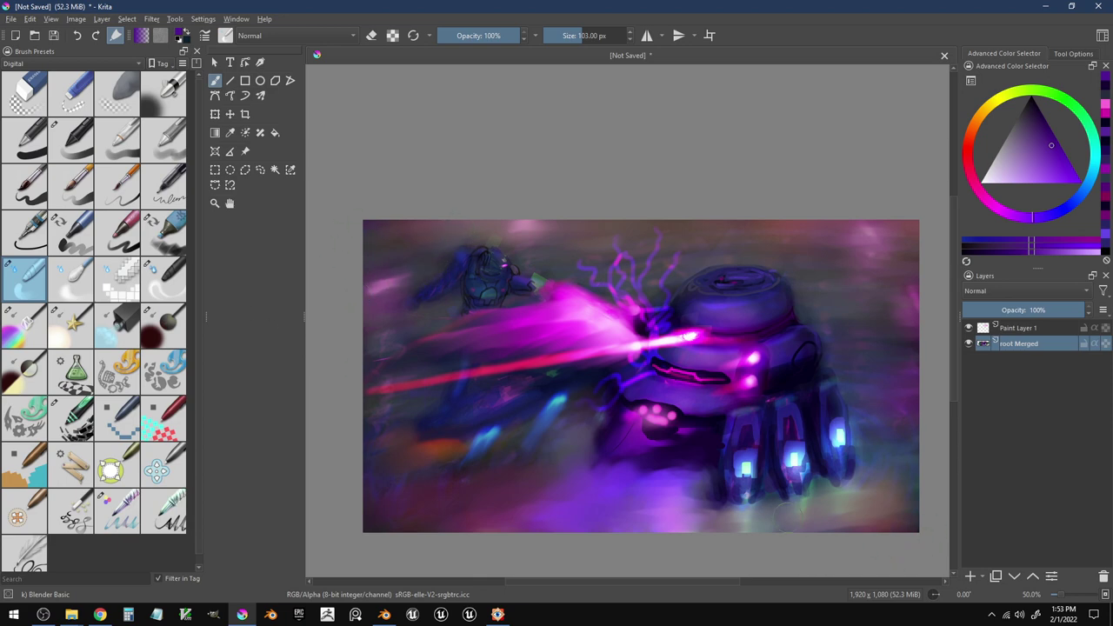
- Sample dark purple from the machine's shadow and paint horizontal streaks across the ground with Basic-5 Size Opacity enlarged to 90 px
{"action": "left_click", "coordinate": [659, 453], "text": "ctrl"}
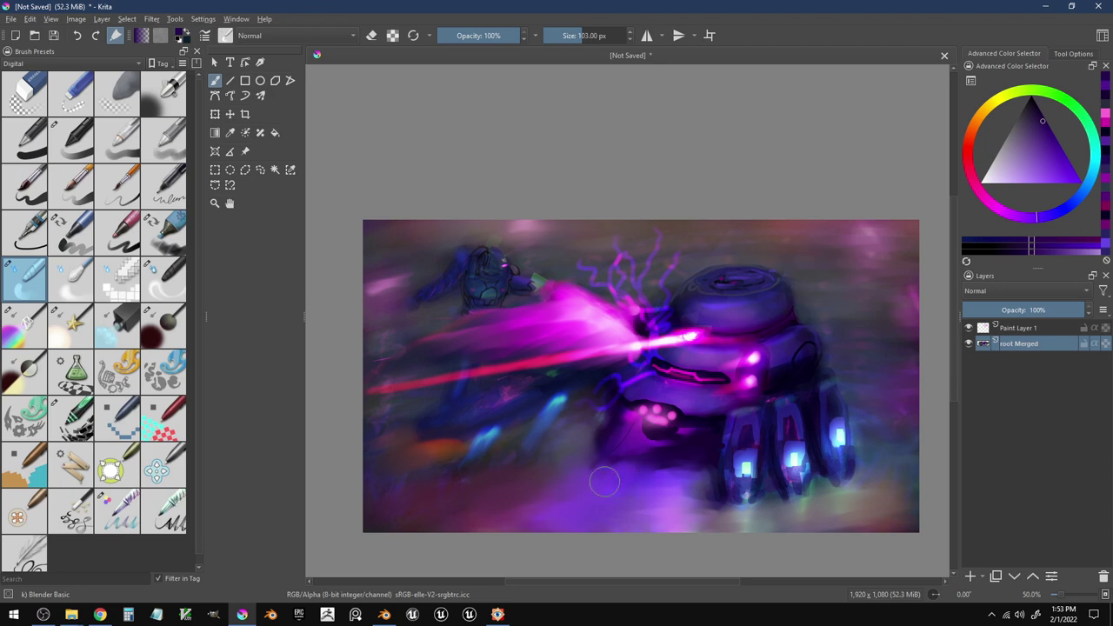
{"action": "mouse_move", "coordinate": [658, 500]}
{"action": "left_mouse_down"}
{"action": "mouse_move", "coordinate": [646, 504]}
{"action": "mouse_move", "coordinate": [654, 475]}
{"action": "left_mouse_up"}
{"action": "left_click", "coordinate": [667, 461], "text": "ctrl"}
{"action": "left_click", "coordinate": [75, 199]}
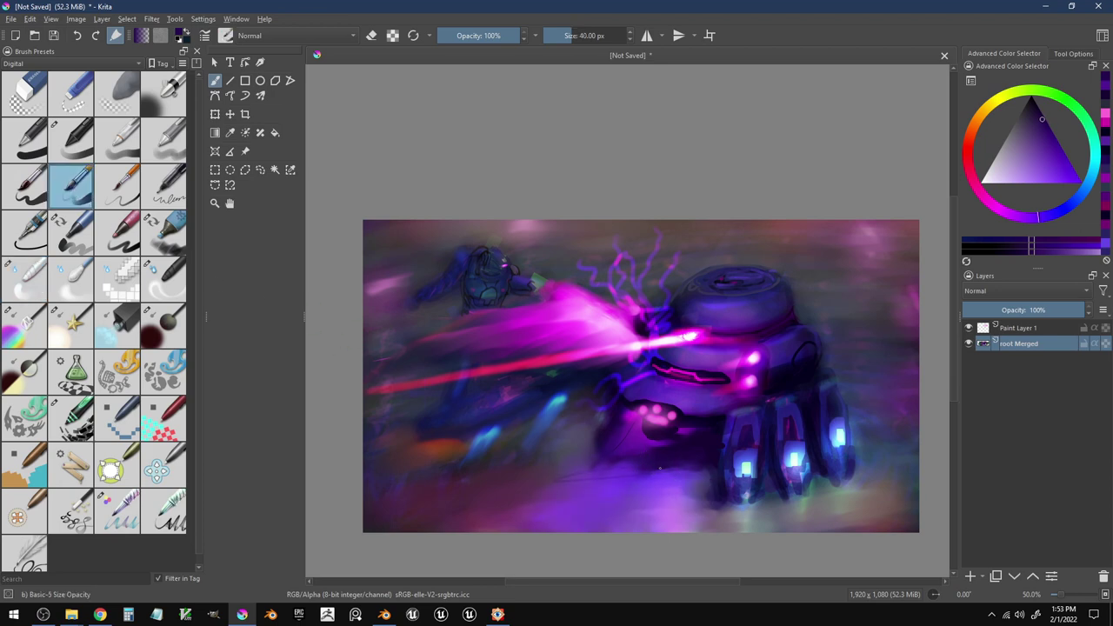
{"action": "key", "text": "ctrl+z"}
{"action": "mouse_move", "coordinate": [660, 468]}
{"action": "left_mouse_down"}
{"action": "mouse_move", "coordinate": [567, 482]}
{"action": "mouse_move", "coordinate": [665, 485]}
{"action": "mouse_move", "coordinate": [572, 495]}
{"action": "mouse_move", "coordinate": [612, 503]}
{"action": "mouse_move", "coordinate": [537, 522]}
{"action": "mouse_move", "coordinate": [709, 530]}
{"action": "left_mouse_up"}
{"action": "key", "text": "bracketright"}
{"action": "key", "text": "bracketright"}
{"action": "key", "text": "bracketright"}
{"action": "key", "text": "bracketright"}
{"action": "key", "text": "bracketright"}
{"action": "key", "text": "bracketright"}
{"action": "key", "text": "bracketright"}
{"action": "key", "text": "bracketright"}
{"action": "key", "text": "bracketright"}
{"action": "key", "text": "bracketright"}
{"action": "key", "text": "bracketright"}
{"action": "mouse_move", "coordinate": [712, 472]}
{"action": "left_mouse_down"}
{"action": "mouse_move", "coordinate": [726, 496]}
{"action": "mouse_move", "coordinate": [679, 533]}
{"action": "mouse_move", "coordinate": [781, 522]}
{"action": "mouse_move", "coordinate": [620, 507]}
{"action": "mouse_move", "coordinate": [473, 514]}
{"action": "mouse_move", "coordinate": [475, 527]}
{"action": "mouse_move", "coordinate": [544, 528]}
{"action": "mouse_move", "coordinate": [445, 508]}
{"action": "mouse_move", "coordinate": [570, 481]}
{"action": "mouse_move", "coordinate": [450, 496]}
{"action": "mouse_move", "coordinate": [594, 471]}
{"action": "mouse_move", "coordinate": [584, 461]}
{"action": "mouse_move", "coordinate": [453, 488]}
{"action": "mouse_move", "coordinate": [513, 480]}
{"action": "mouse_move", "coordinate": [378, 517]}
{"action": "mouse_move", "coordinate": [374, 532]}
{"action": "mouse_move", "coordinate": [433, 529]}
{"action": "mouse_move", "coordinate": [437, 517]}
{"action": "mouse_move", "coordinate": [554, 524]}
{"action": "mouse_move", "coordinate": [443, 479]}
{"action": "left_mouse_up"}
{"action": "key", "text": "bracketright"}
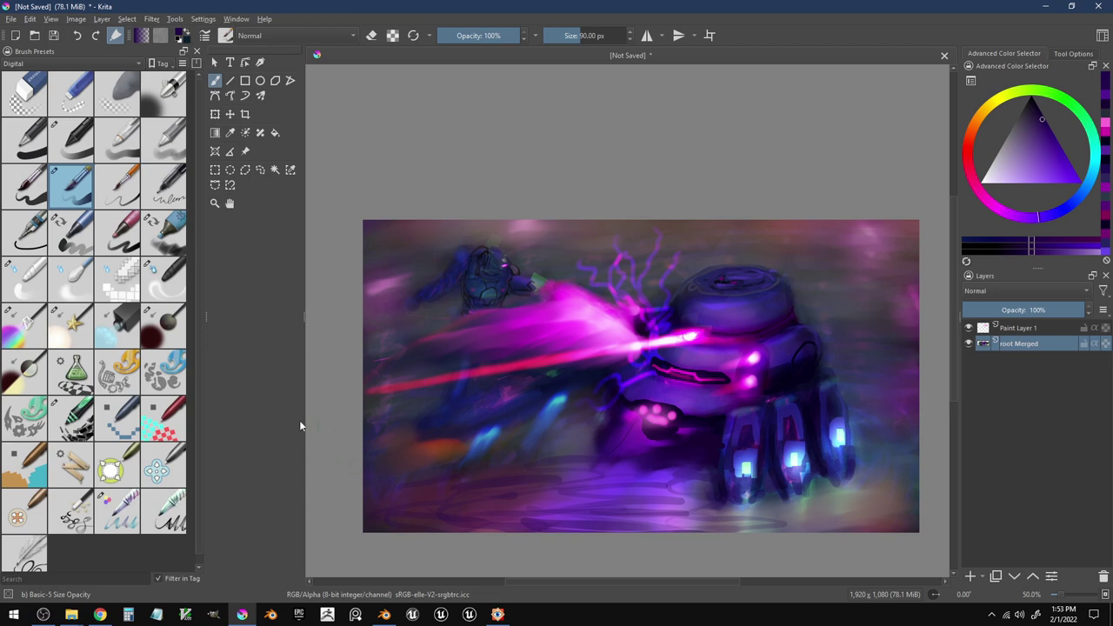
- Blend the dark ground streaks with 103 px Blender Basic and choose the 47 px Blender Smear brush
{"action": "left_click", "coordinate": [43, 285]}
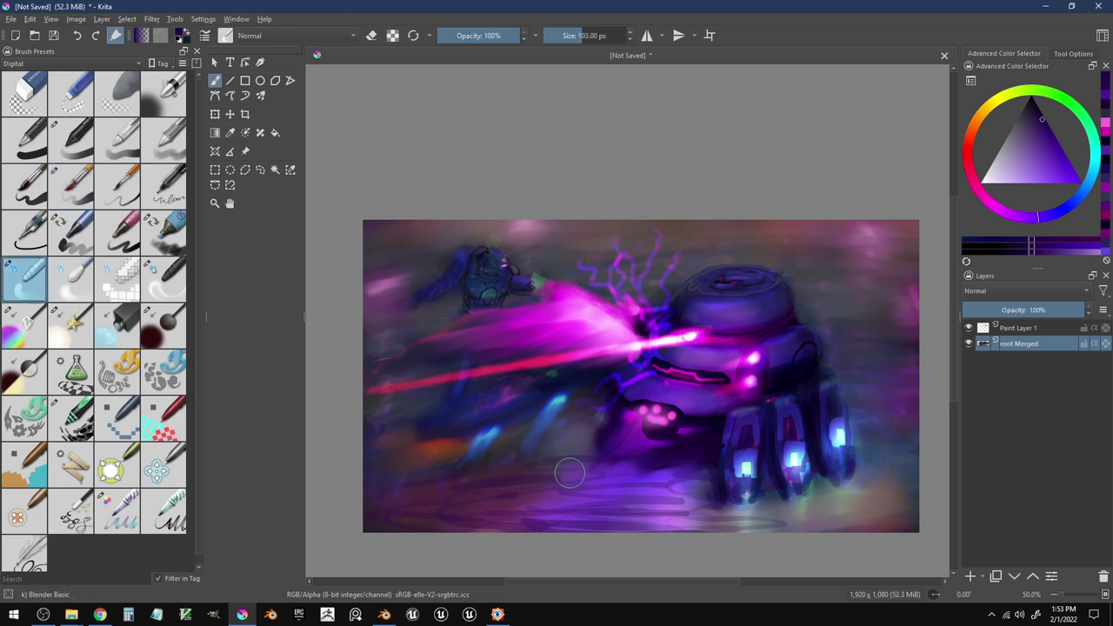
{"action": "left_click_drag", "start_coordinate": [661, 510], "coordinate": [510, 522]}
{"action": "left_click", "coordinate": [174, 284]}
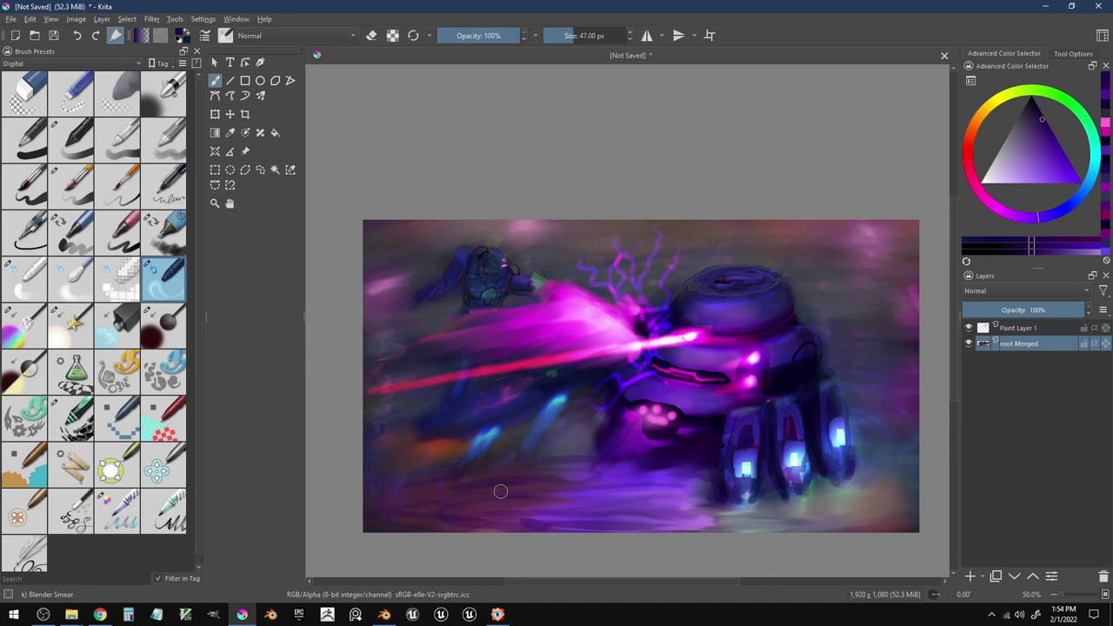
- Sample a lighter violet from the ground and paint streaks across the foreground with 90 px Basic-5 Size Opacity
{"action": "left_click", "coordinate": [574, 490], "text": "ctrl"}
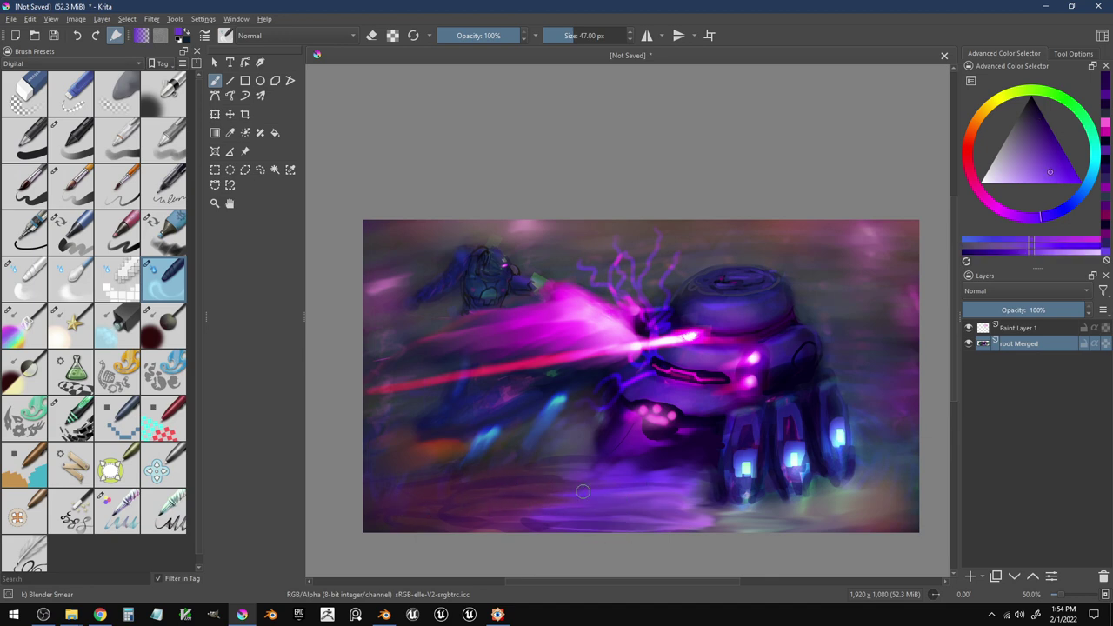
{"action": "left_click", "coordinate": [29, 188]}
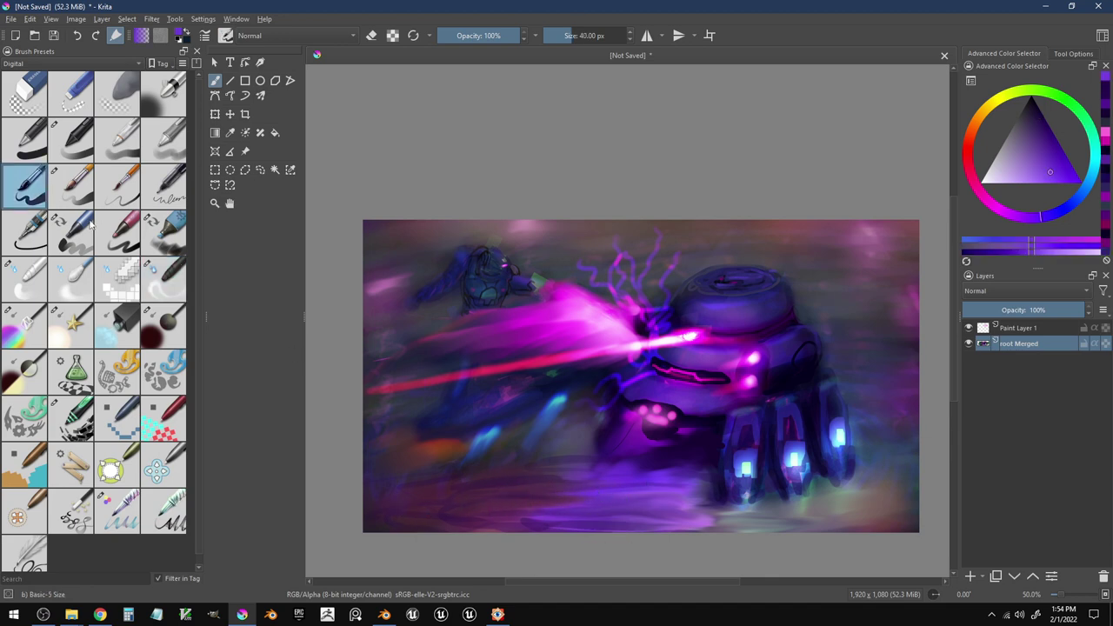
{"action": "left_click", "coordinate": [78, 202]}
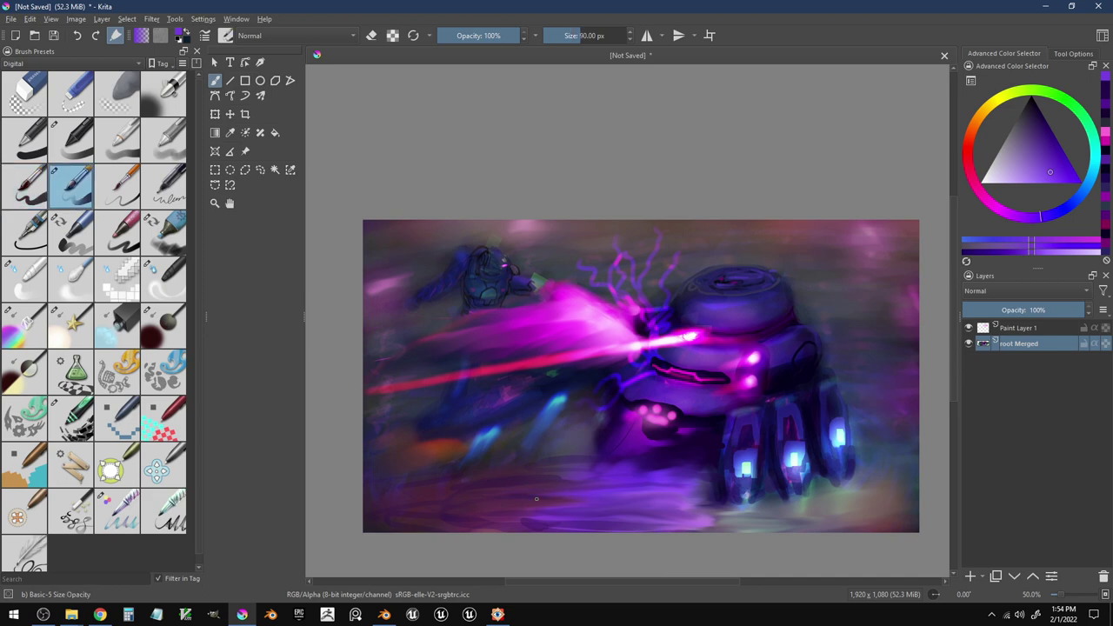
{"action": "mouse_move", "coordinate": [484, 517]}
{"action": "left_mouse_down"}
{"action": "mouse_move", "coordinate": [386, 517]}
{"action": "mouse_move", "coordinate": [477, 503]}
{"action": "left_mouse_up"}
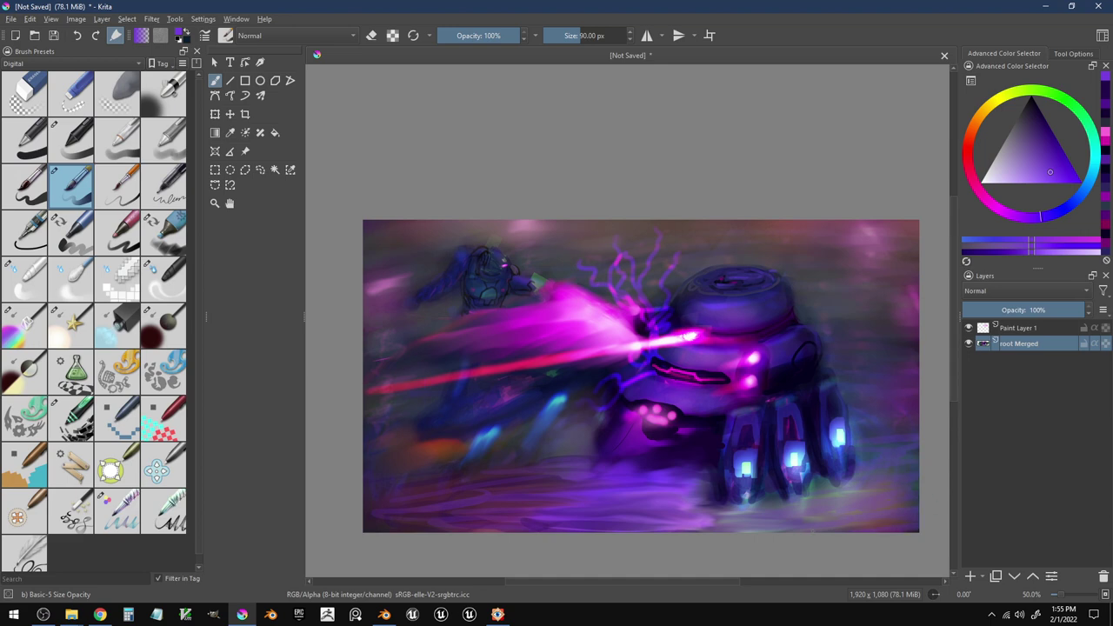
- Sample a muted reddish grey from the painting's lower-right corner and add horizontal strokes across the purple ground
{"action": "left_click", "coordinate": [900, 522], "text": "ctrl"}
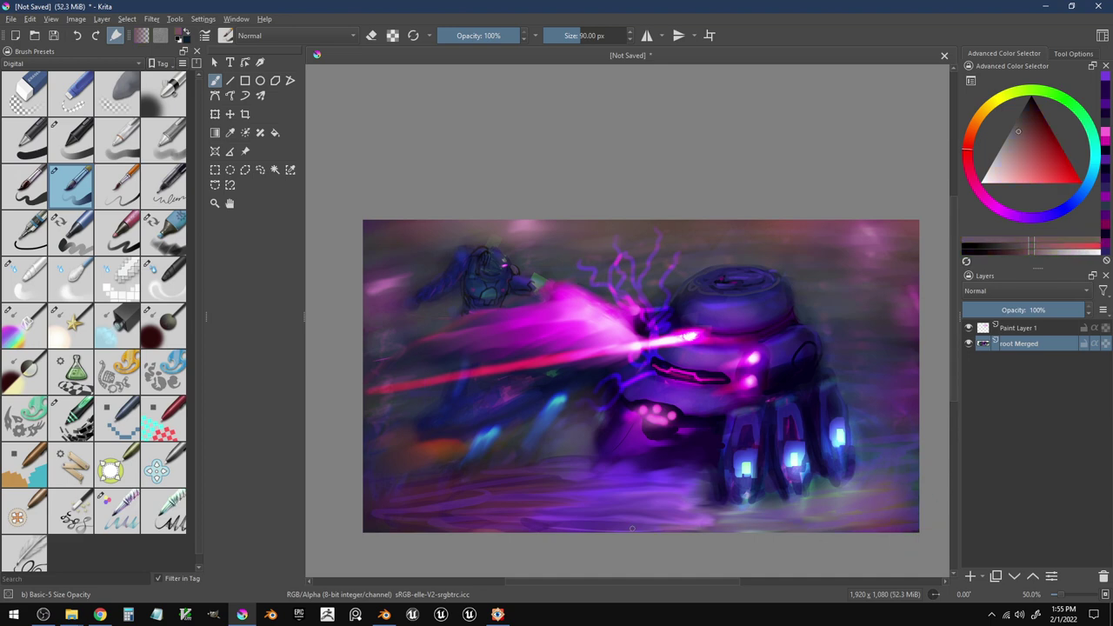
{"action": "left_click_drag", "start_coordinate": [612, 513], "coordinate": [688, 524]}
{"action": "left_click_drag", "start_coordinate": [532, 500], "coordinate": [576, 499]}
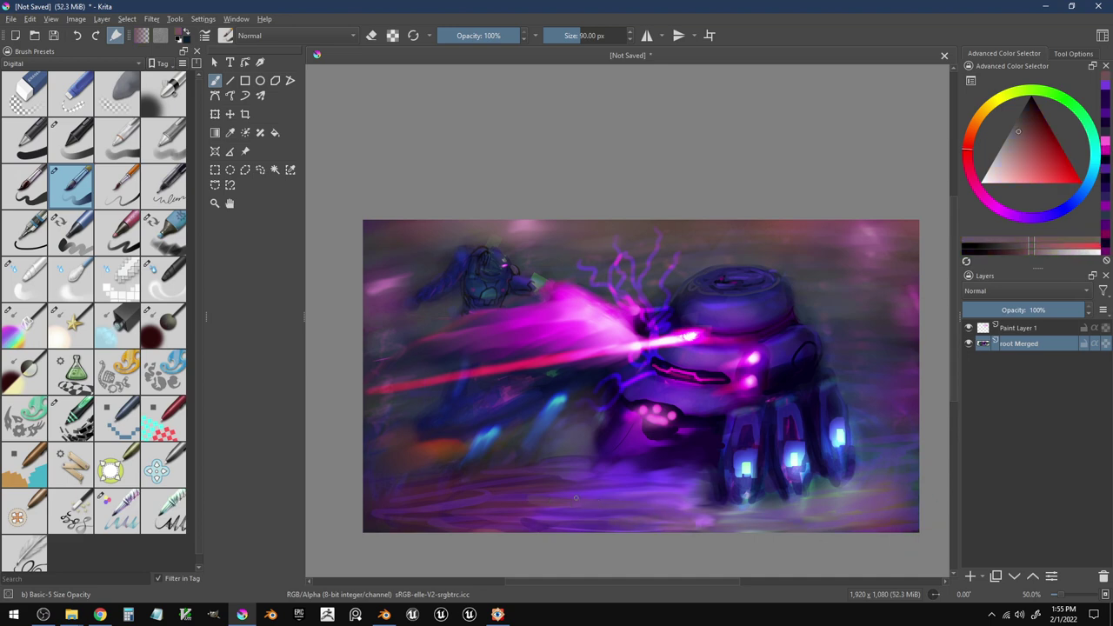
{"action": "left_click_drag", "start_coordinate": [694, 481], "coordinate": [582, 476]}
{"action": "mouse_move", "coordinate": [701, 472]}
{"action": "left_mouse_down"}
{"action": "mouse_move", "coordinate": [581, 474]}
{"action": "mouse_move", "coordinate": [668, 466]}
{"action": "mouse_move", "coordinate": [616, 471]}
{"action": "mouse_move", "coordinate": [653, 467]}
{"action": "mouse_move", "coordinate": [662, 486]}
{"action": "mouse_move", "coordinate": [668, 471]}
{"action": "mouse_move", "coordinate": [628, 474]}
{"action": "left_mouse_up"}
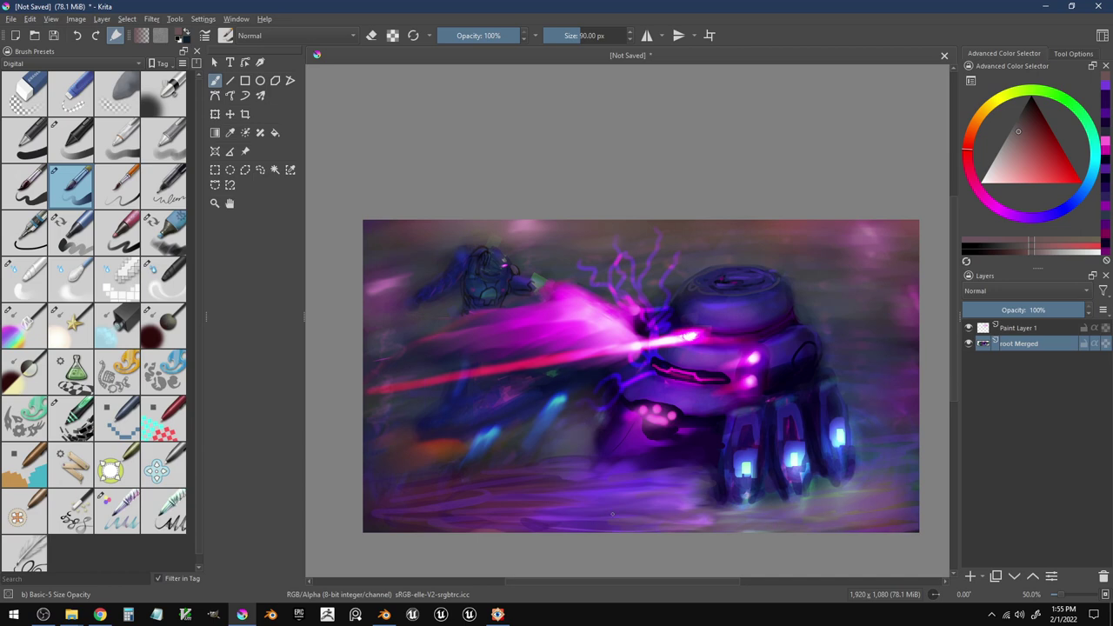
{"action": "left_click_drag", "start_coordinate": [654, 517], "coordinate": [561, 514]}
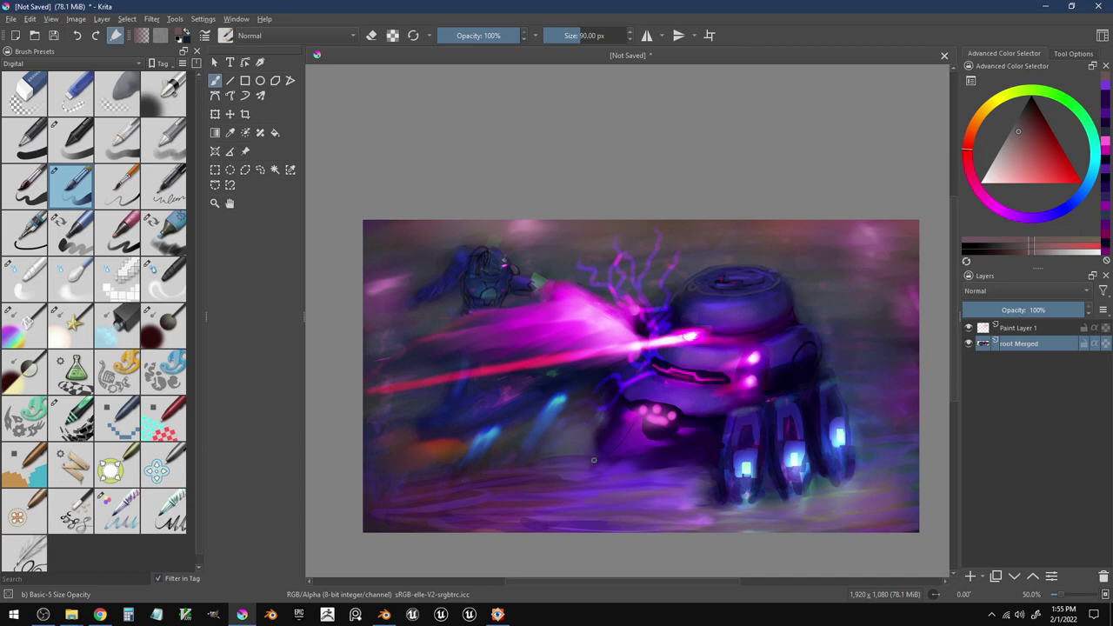
{"action": "left_click_drag", "start_coordinate": [594, 460], "coordinate": [376, 496]}
- Sample teal from the glowing blue streak and brush over the ground with Basic-5 Size Opacity enlarged to 230 px
{"action": "left_click", "coordinate": [560, 402], "text": "ctrl"}
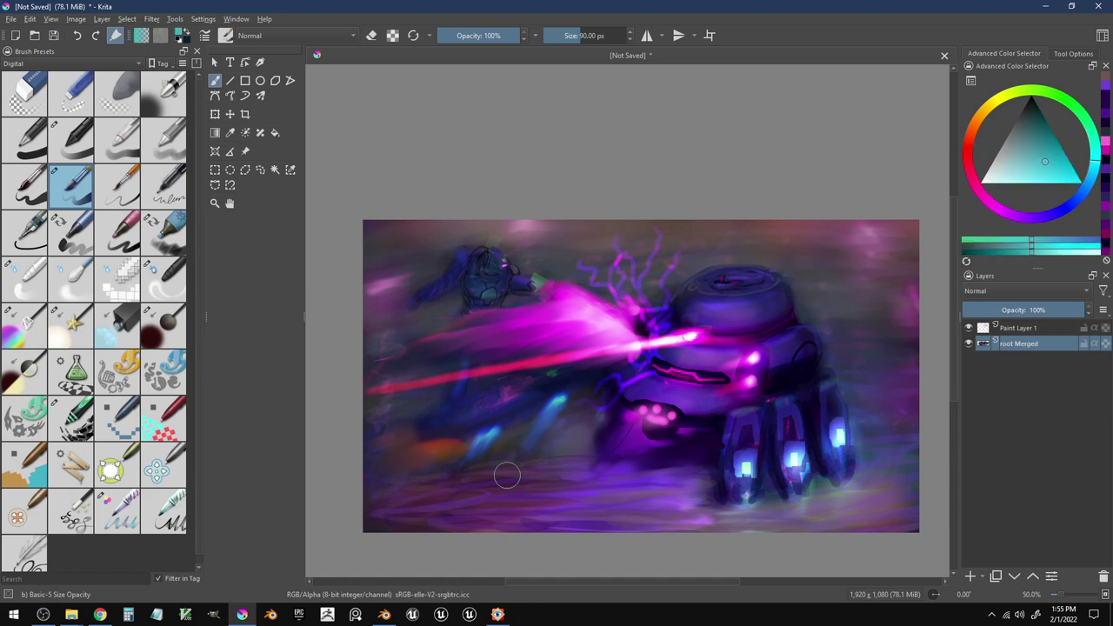
{"action": "key", "text": "bracketright"}
{"action": "key", "text": "bracketright"}
{"action": "key", "text": "bracketright"}
{"action": "key", "text": "bracketright"}
{"action": "key", "text": "bracketright"}
{"action": "key", "text": "bracketright"}
{"action": "key", "text": "bracketright"}
{"action": "key", "text": "bracketright"}
{"action": "key", "text": "bracketright"}
{"action": "key", "text": "bracketright"}
{"action": "key", "text": "bracketright"}
{"action": "key", "text": "bracketright"}
{"action": "key", "text": "bracketright"}
{"action": "key", "text": "bracketright"}
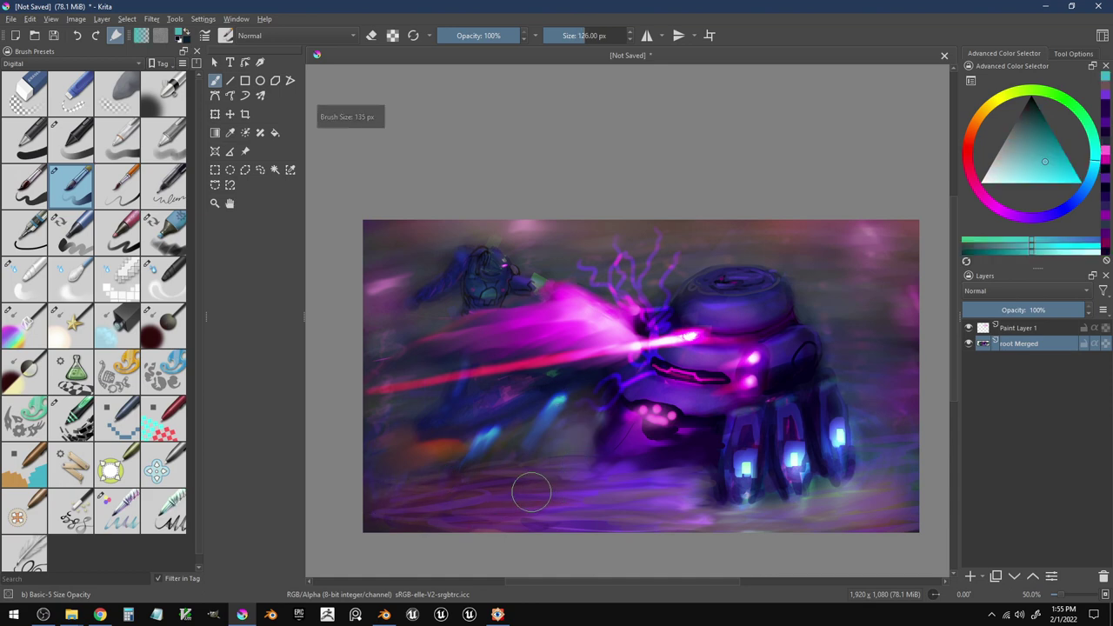
{"action": "left_click_drag", "start_coordinate": [522, 495], "coordinate": [541, 489]}
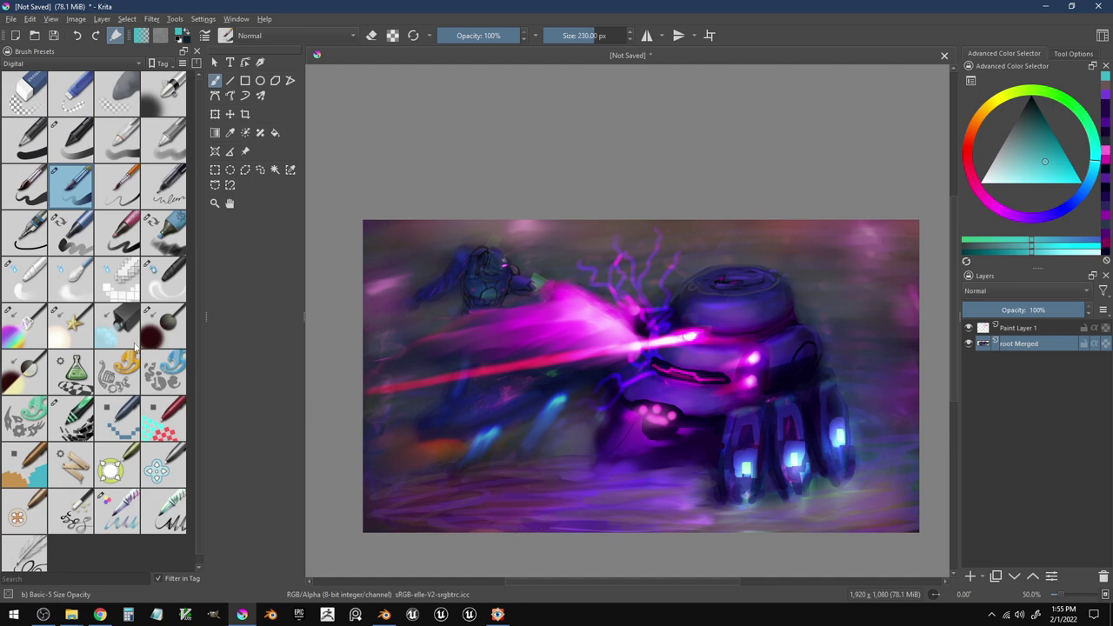
- Paint a glowing teal streak across the lower-left ground with the 126 px Adjust Dodge brush
{"action": "left_click", "coordinate": [61, 341]}
{"action": "mouse_move", "coordinate": [384, 509]}
{"action": "left_mouse_down"}
{"action": "mouse_move", "coordinate": [595, 472]}
{"action": "mouse_move", "coordinate": [513, 516]}
{"action": "mouse_move", "coordinate": [371, 517]}
{"action": "mouse_move", "coordinate": [588, 483]}
{"action": "left_mouse_up"}
{"action": "mouse_move", "coordinate": [450, 490]}
{"action": "left_mouse_down"}
{"action": "mouse_move", "coordinate": [521, 485]}
{"action": "mouse_move", "coordinate": [518, 475]}
{"action": "mouse_move", "coordinate": [450, 489]}
{"action": "mouse_move", "coordinate": [461, 482]}
{"action": "left_mouse_up"}
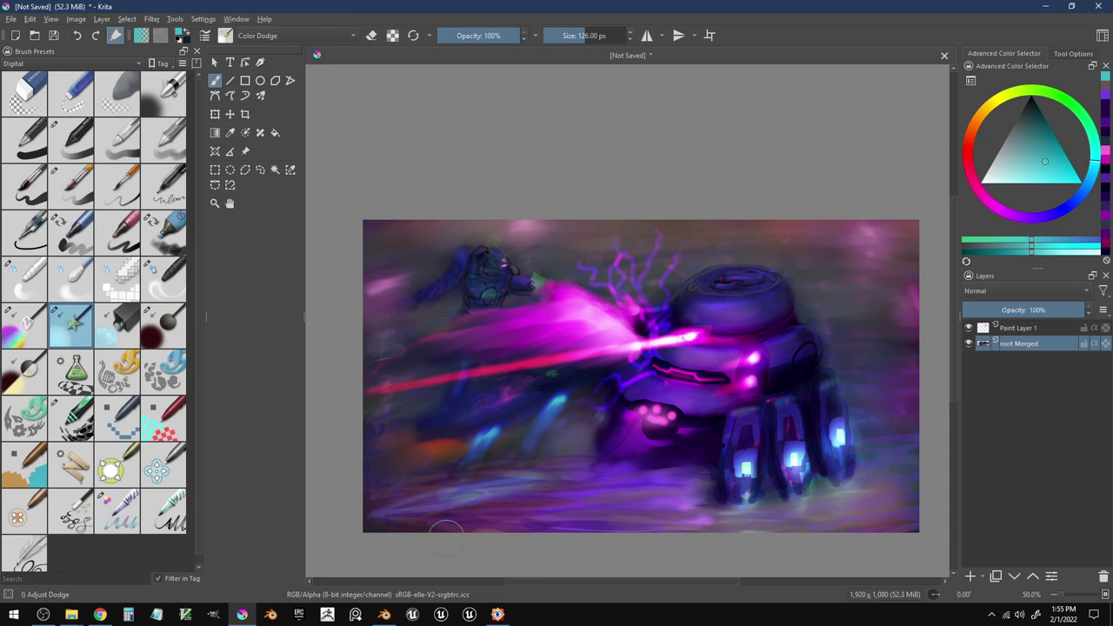
{"action": "mouse_move", "coordinate": [384, 512]}
{"action": "left_mouse_down"}
{"action": "mouse_move", "coordinate": [537, 481]}
{"action": "mouse_move", "coordinate": [547, 500]}
{"action": "mouse_move", "coordinate": [411, 503]}
{"action": "mouse_move", "coordinate": [533, 476]}
{"action": "left_mouse_up"}
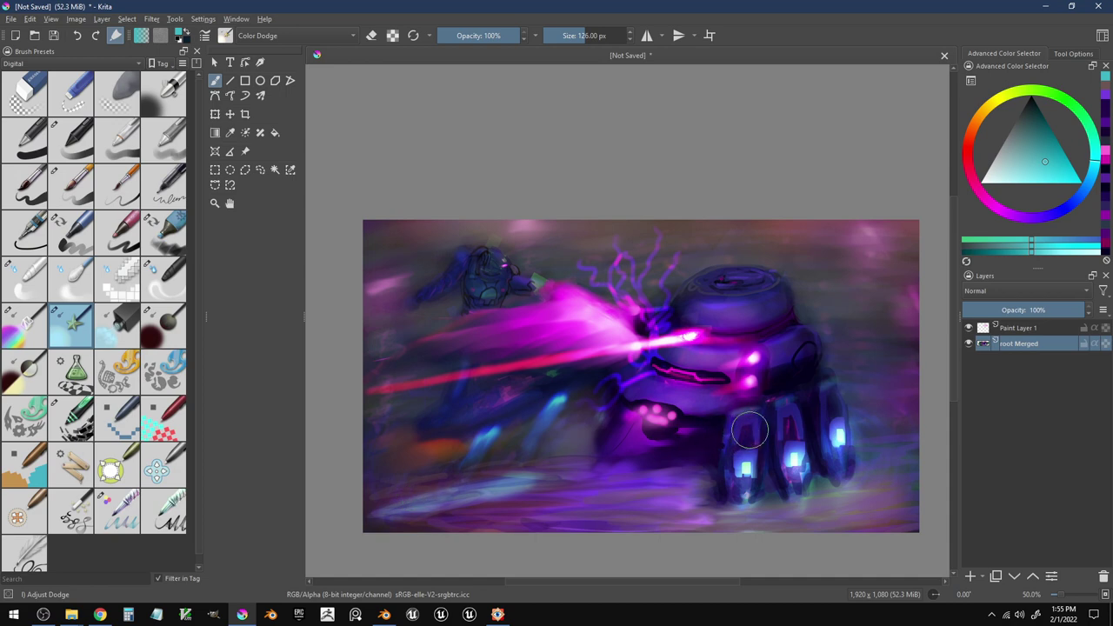
- Enlarge the Adjust Dodge brush to 281 px and brighten the diagonal blue streaks beside the machine with a teal glow
{"action": "key", "text": "bracketright"}
{"action": "key", "text": "bracketright"}
{"action": "key", "text": "bracketright"}
{"action": "key", "text": "bracketright"}
{"action": "key", "text": "bracketright"}
{"action": "key", "text": "bracketright"}
{"action": "key", "text": "bracketright"}
{"action": "key", "text": "bracketright"}
{"action": "key", "text": "bracketright"}
{"action": "key", "text": "bracketright"}
{"action": "key", "text": "bracketright"}
{"action": "key", "text": "bracketright"}
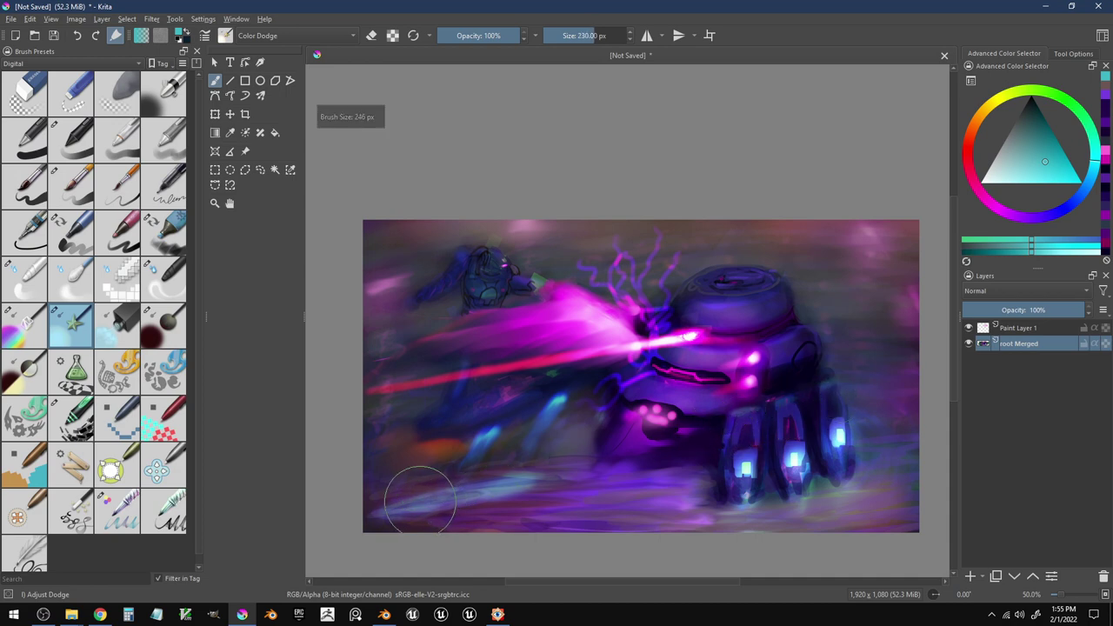
{"action": "left_click_drag", "start_coordinate": [404, 501], "coordinate": [524, 484]}
{"action": "key", "text": "ctrl+z"}
{"action": "key", "text": "ctrl+z"}
{"action": "key", "text": "ctrl+z"}
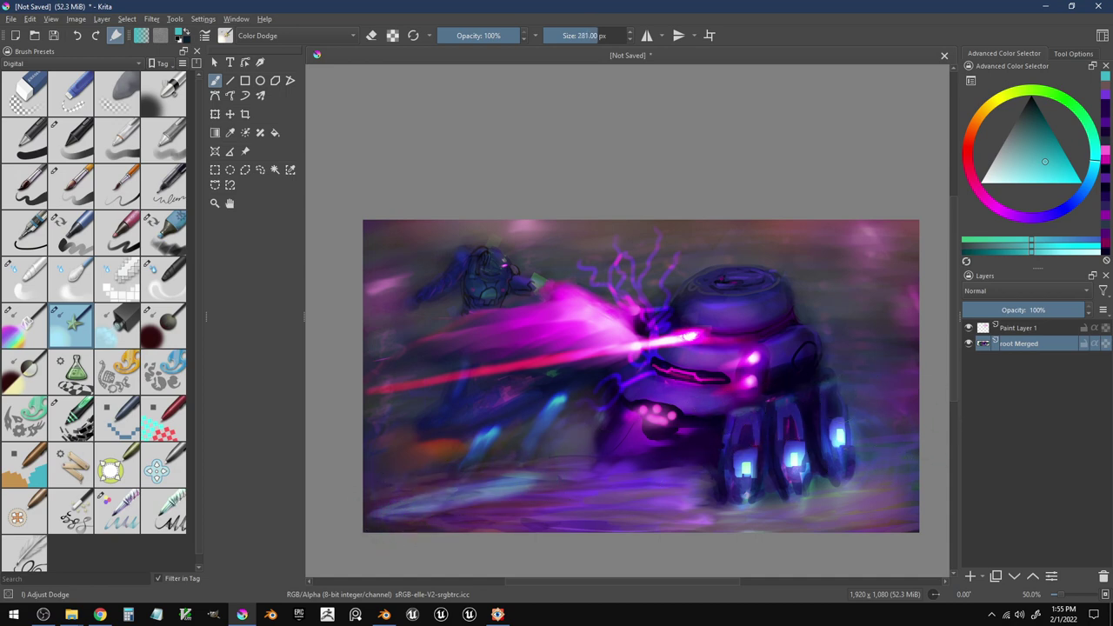
{"action": "mouse_move", "coordinate": [460, 446]}
{"action": "left_mouse_down"}
{"action": "mouse_move", "coordinate": [563, 402]}
{"action": "mouse_move", "coordinate": [438, 445]}
{"action": "mouse_move", "coordinate": [567, 401]}
{"action": "left_mouse_up"}
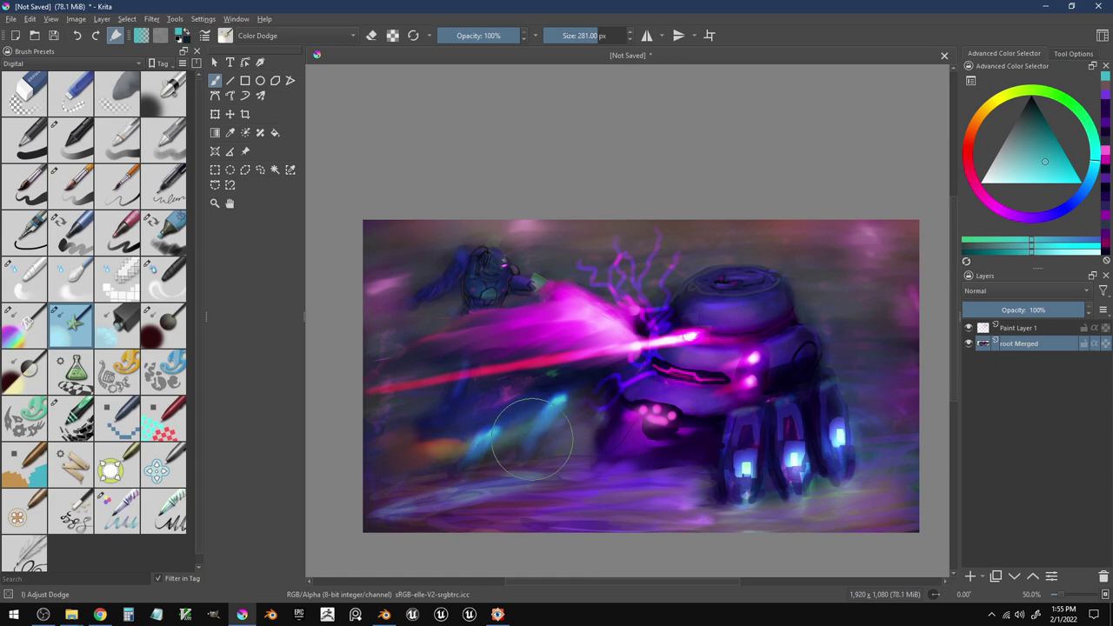
- Try broad teal Adjust Dodge strokes over the lower-left ground at 281 px
{"action": "mouse_move", "coordinate": [494, 484]}
{"action": "left_mouse_down"}
{"action": "mouse_move", "coordinate": [339, 520]}
{"action": "mouse_move", "coordinate": [456, 523]}
{"action": "mouse_move", "coordinate": [566, 490]}
{"action": "left_mouse_up"}
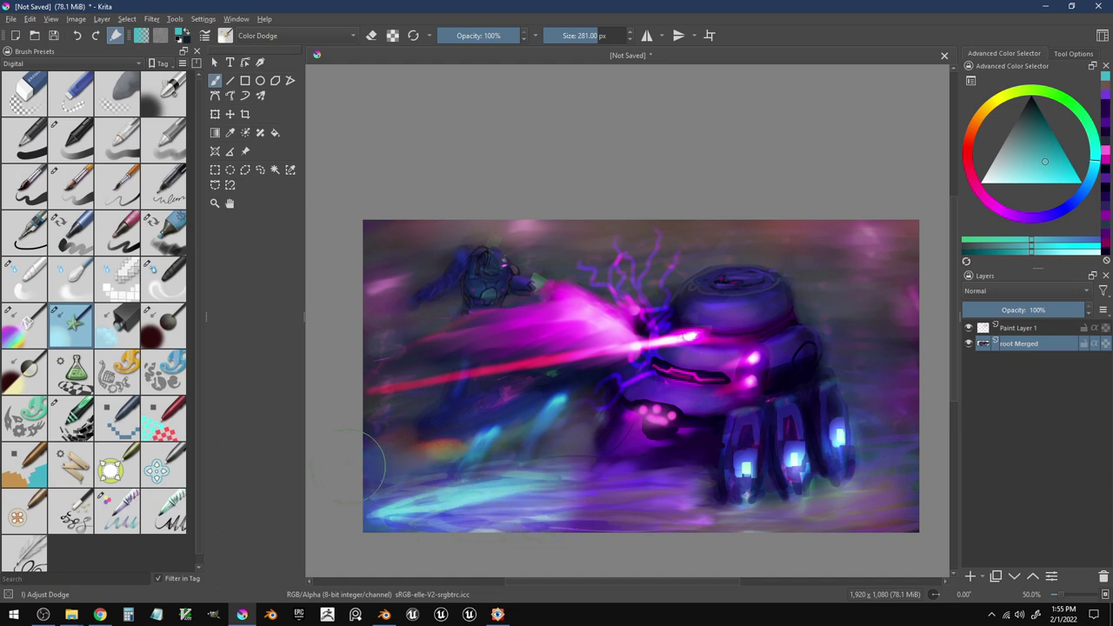
{"action": "key", "text": "ctrl+z"}
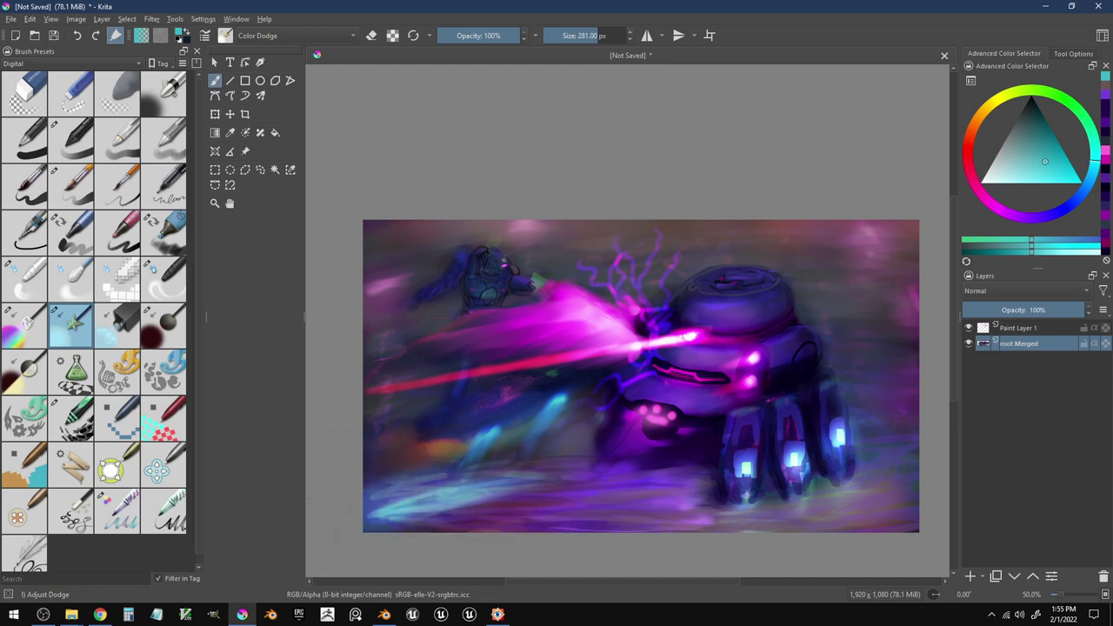
{"action": "left_click_drag", "start_coordinate": [552, 471], "coordinate": [340, 531]}
{"action": "key", "text": "ctrl+z"}
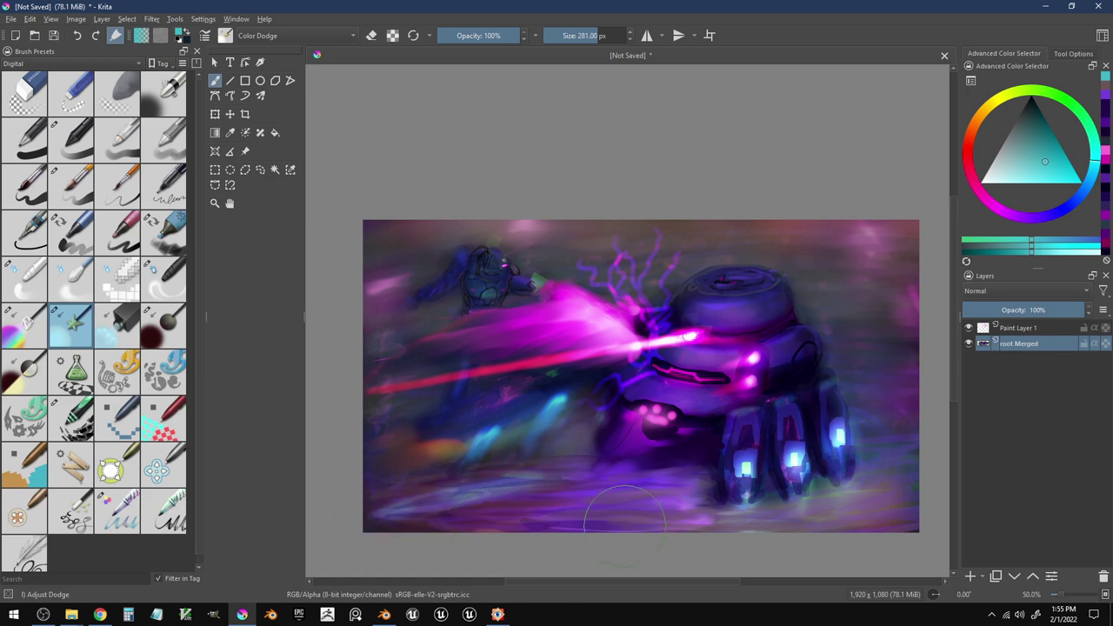
- Add a blue glow along the painting's lower edge toward its lower-left corner with the Adjust Dodge brush
{"action": "left_click_drag", "start_coordinate": [596, 531], "coordinate": [386, 533]}
{"action": "mouse_move", "coordinate": [563, 526]}
{"action": "left_mouse_down"}
{"action": "mouse_move", "coordinate": [361, 547]}
{"action": "mouse_move", "coordinate": [417, 547]}
{"action": "mouse_move", "coordinate": [343, 543]}
{"action": "mouse_move", "coordinate": [629, 539]}
{"action": "left_mouse_up"}
{"action": "key", "text": "ctrl+z"}
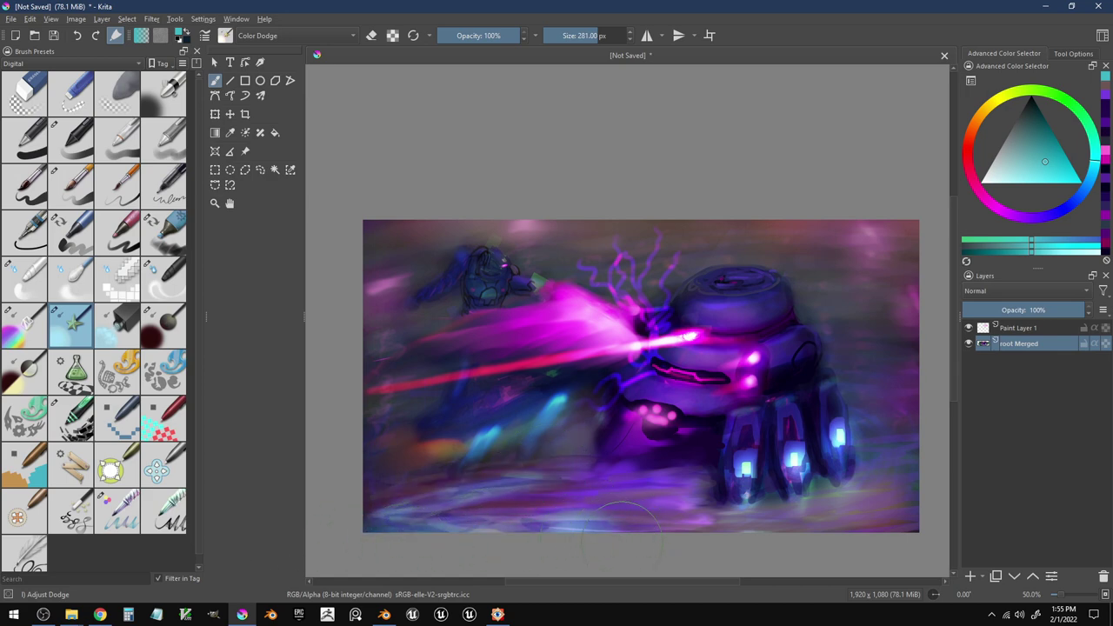
- Undo the last Adjust Dodge dab and brush a soft teal glow onto the lower-middle ground at 281 px
{"action": "left_click", "coordinate": [462, 513]}
{"action": "key", "text": "ctrl+z"}
{"action": "left_click_drag", "start_coordinate": [602, 502], "coordinate": [580, 508]}
- Reduce the Adjust Dodge brush to 55 px and paint thin teal highlights across the ground in front of the machine
{"action": "key", "text": "bracketleft"}
{"action": "key", "text": "bracketleft"}
{"action": "key", "text": "bracketleft"}
{"action": "key", "text": "bracketleft"}
{"action": "key", "text": "bracketleft"}
{"action": "key", "text": "bracketleft"}
{"action": "key", "text": "bracketleft"}
{"action": "key", "text": "bracketleft"}
{"action": "key", "text": "bracketleft"}
{"action": "key", "text": "bracketleft"}
{"action": "key", "text": "bracketleft"}
{"action": "key", "text": "bracketleft"}
{"action": "key", "text": "bracketleft"}
{"action": "key", "text": "bracketleft"}
{"action": "key", "text": "bracketleft"}
{"action": "key", "text": "bracketleft"}
{"action": "key", "text": "bracketleft"}
{"action": "key", "text": "bracketleft"}
{"action": "key", "text": "bracketleft"}
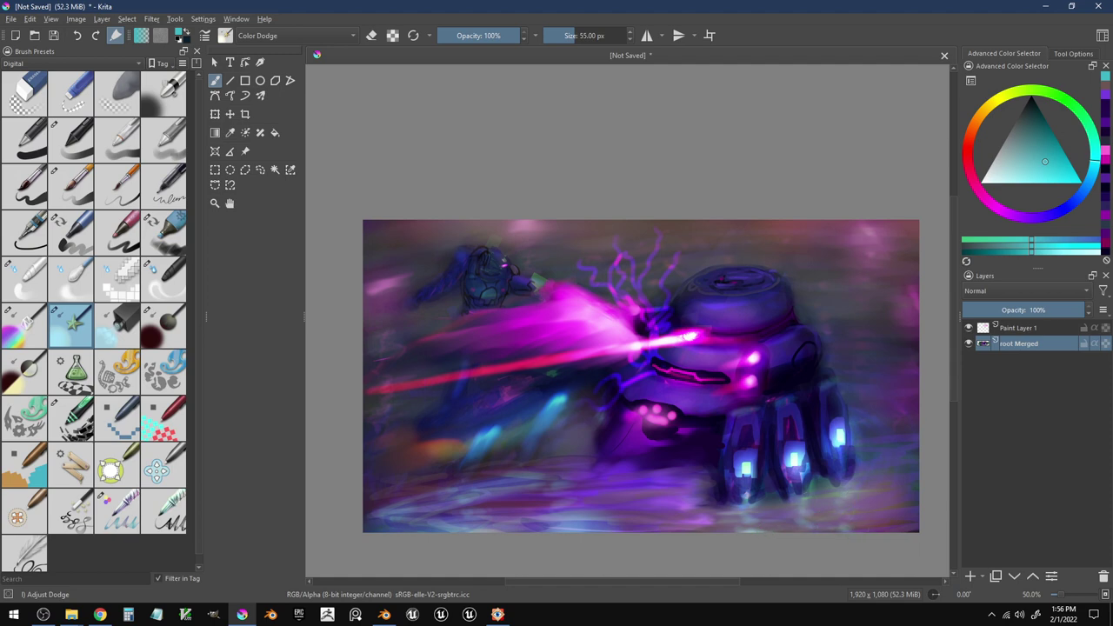
{"action": "mouse_move", "coordinate": [760, 518]}
{"action": "left_mouse_down"}
{"action": "mouse_move", "coordinate": [852, 523]}
{"action": "mouse_move", "coordinate": [779, 521]}
{"action": "left_mouse_up"}
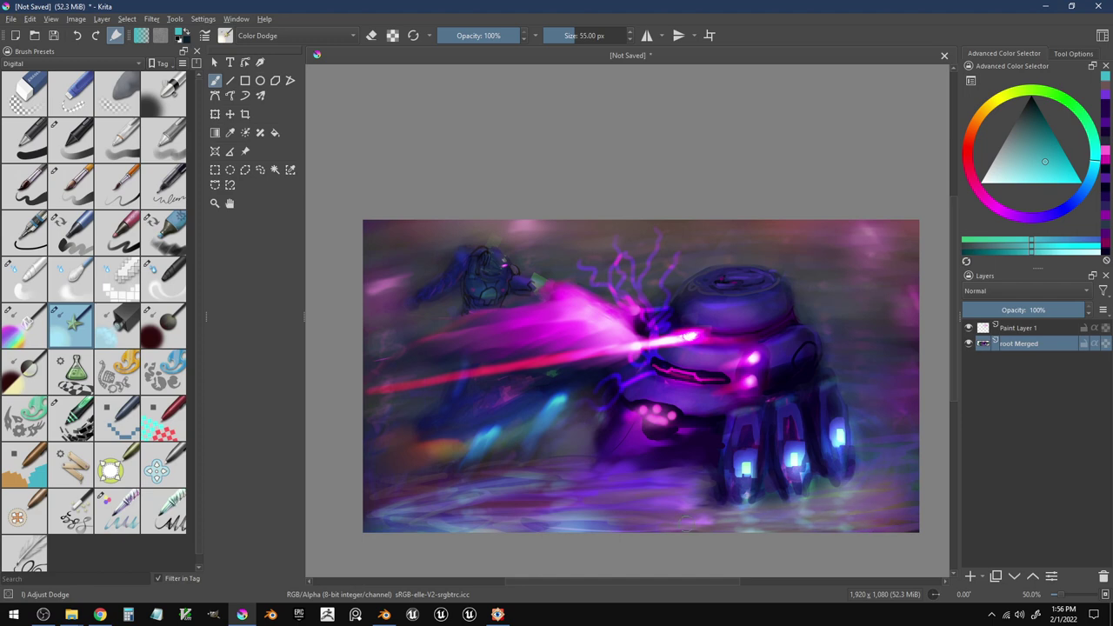
{"action": "left_click_drag", "start_coordinate": [622, 500], "coordinate": [506, 501]}
- Sample magenta from the machine beside its paw emblem and paint horizontal magenta streaks across the lower ground
{"action": "left_click", "coordinate": [675, 409], "text": "ctrl"}
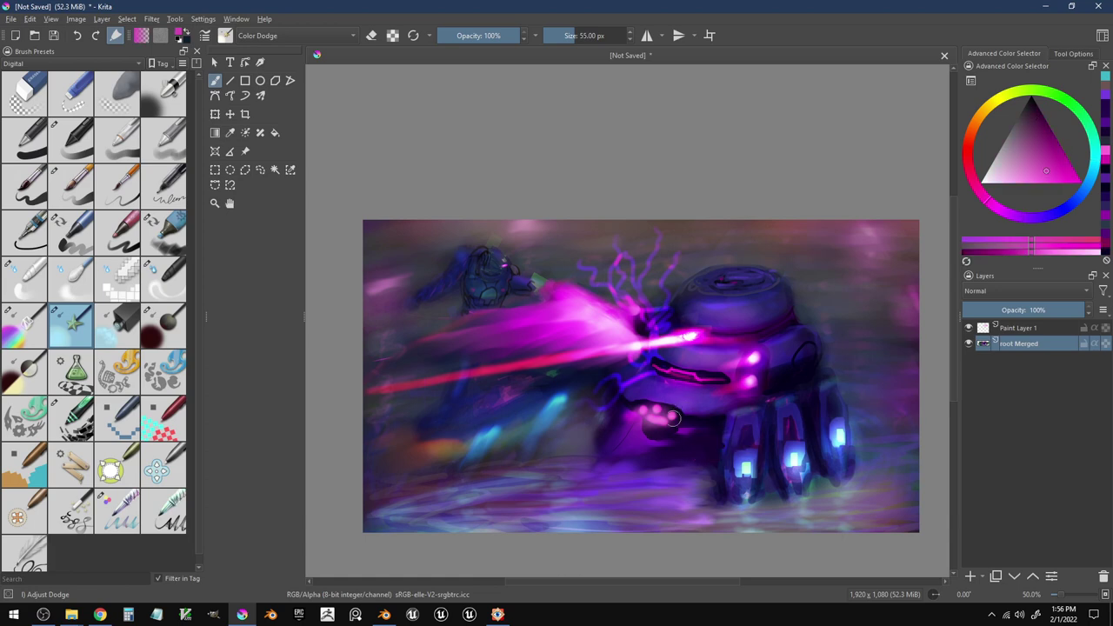
{"action": "left_click_drag", "start_coordinate": [719, 493], "coordinate": [646, 501]}
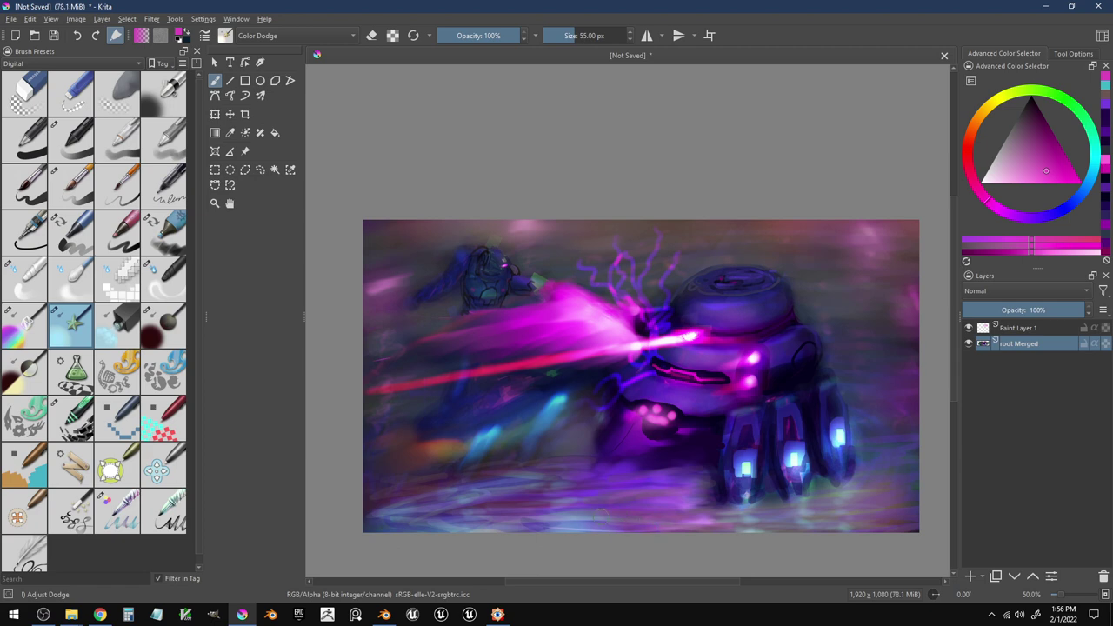
{"action": "left_click_drag", "start_coordinate": [601, 519], "coordinate": [673, 519]}
{"action": "left_click_drag", "start_coordinate": [644, 528], "coordinate": [570, 520]}
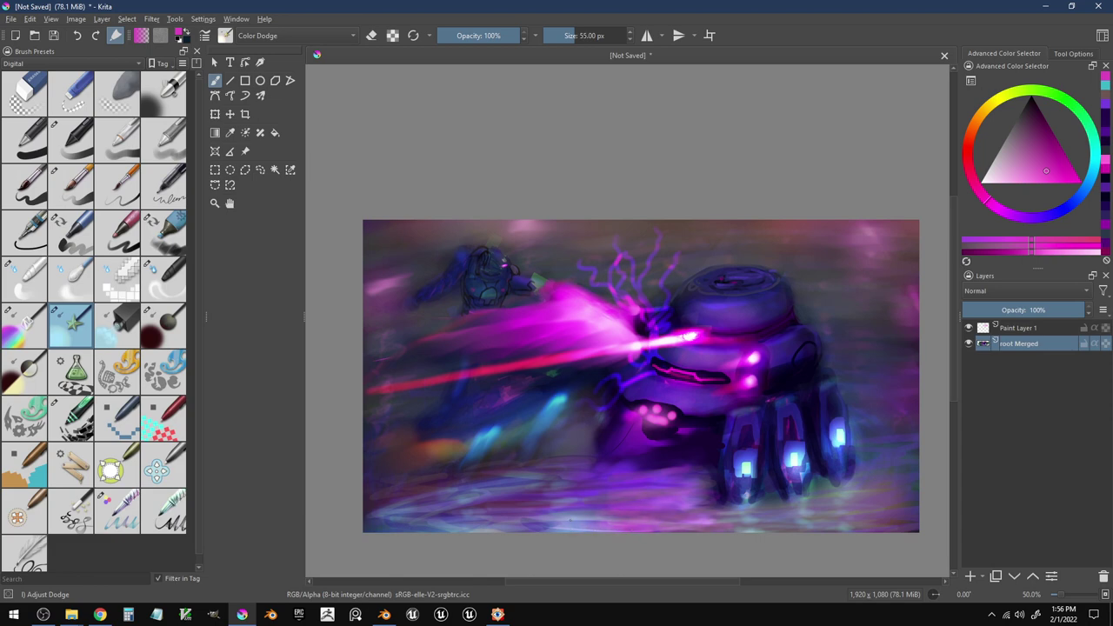
{"action": "left_click_drag", "start_coordinate": [692, 529], "coordinate": [798, 530]}
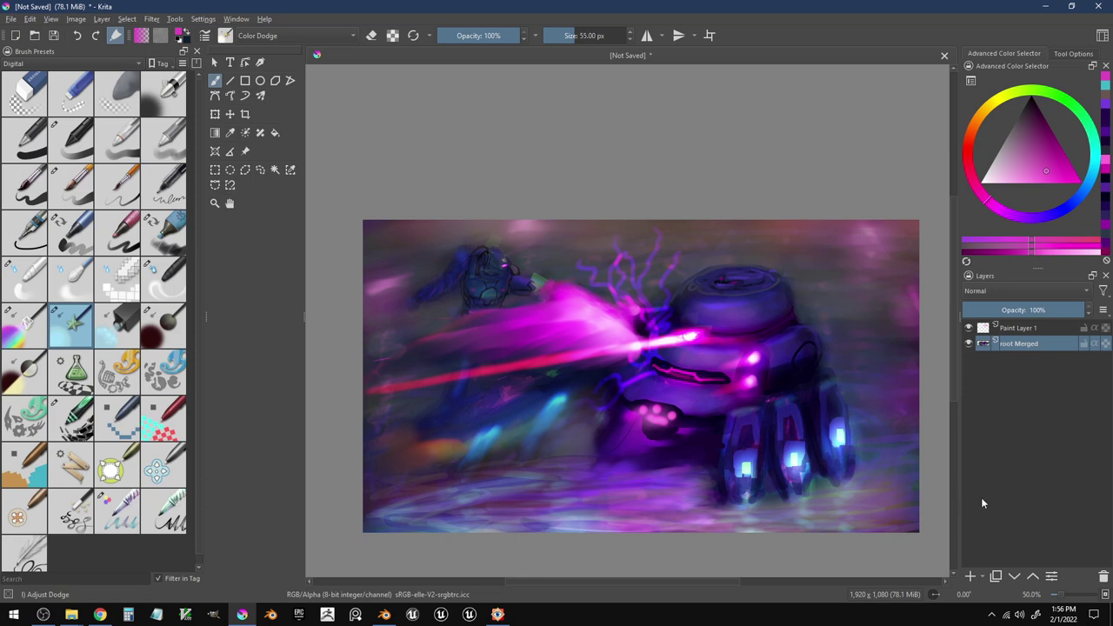
- Check Paint Layer 1 by hiding and showing it, and flatten the image into a single layer
{"action": "left_click", "coordinate": [970, 328]}
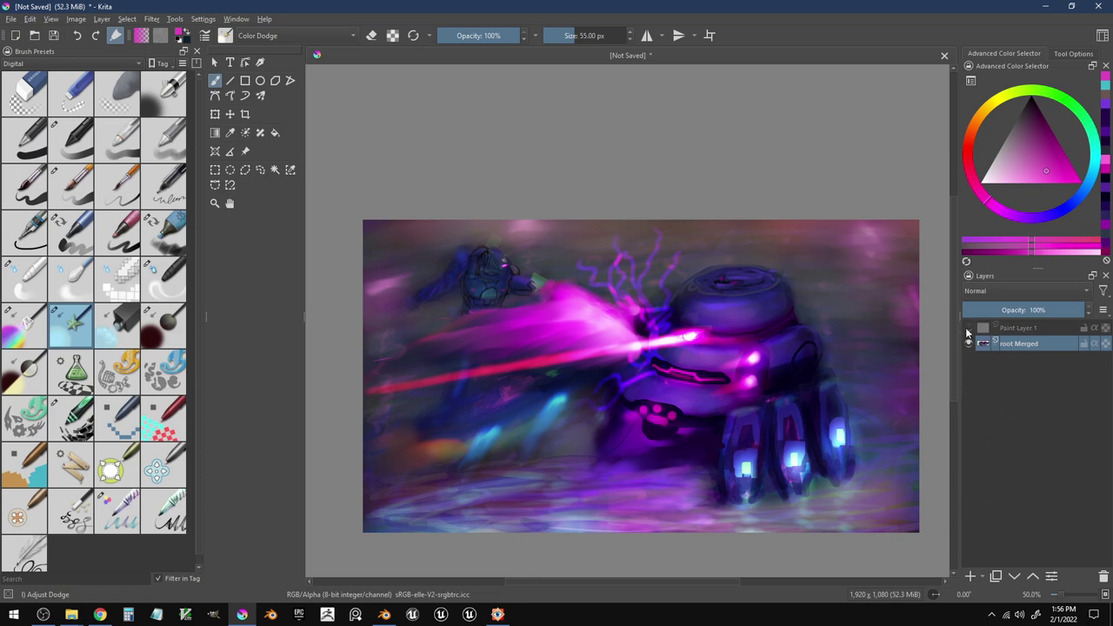
{"action": "left_click", "coordinate": [970, 327]}
{"action": "right_click", "coordinate": [1023, 330]}
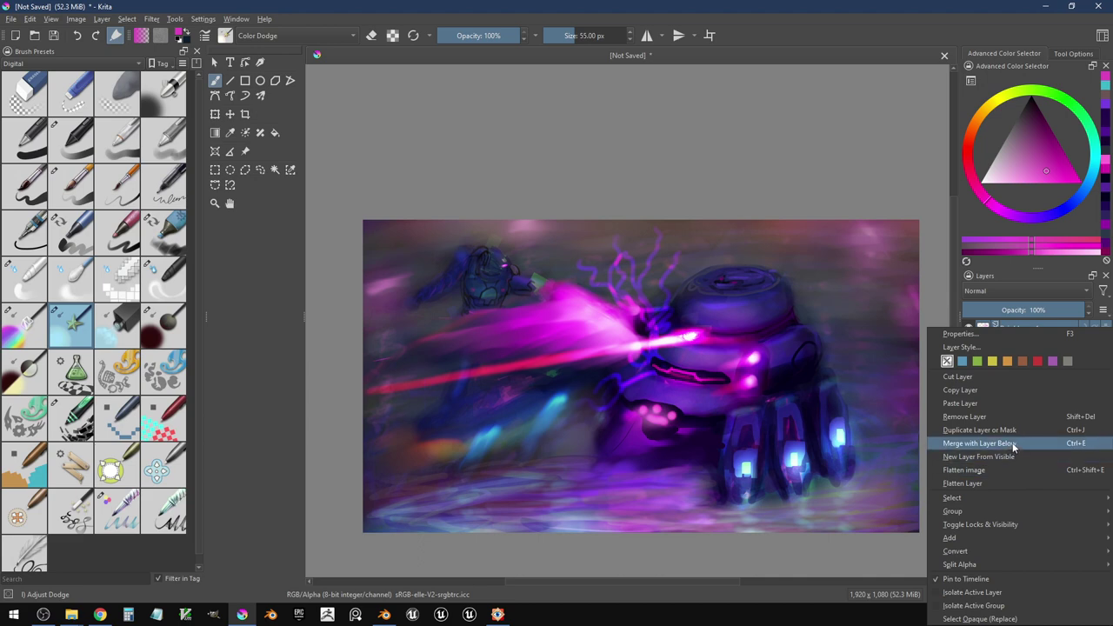
{"action": "left_click", "coordinate": [980, 467]}
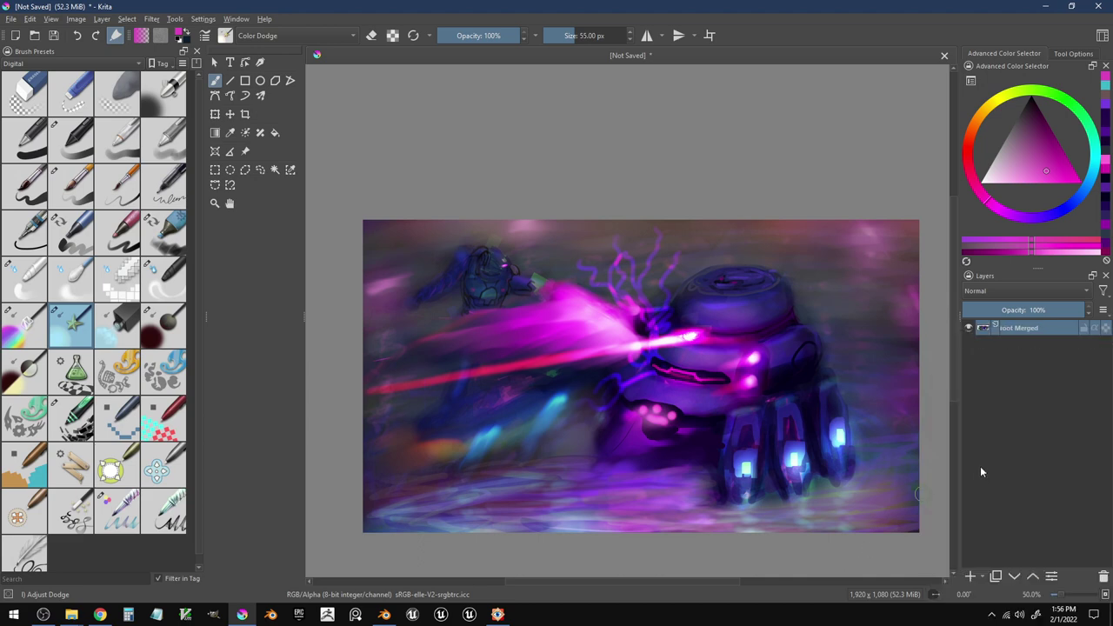
- Add an empty paint layer, duplicate the root Merged layer twice, and hide the empty Paint Layer 1
{"action": "left_click", "coordinate": [970, 577]}
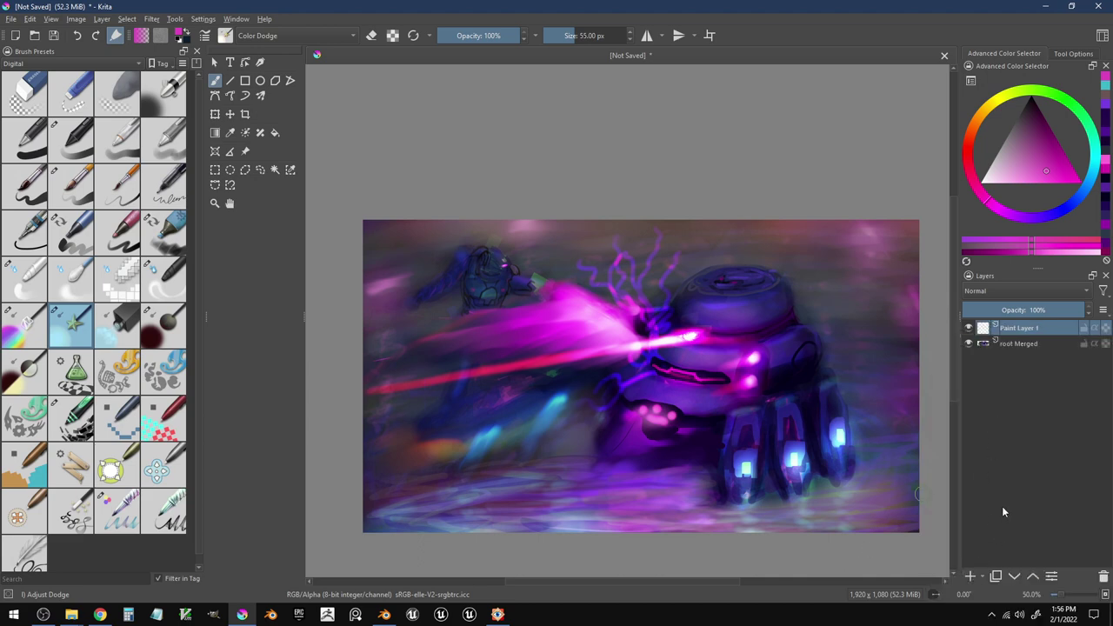
{"action": "left_click", "coordinate": [1031, 348]}
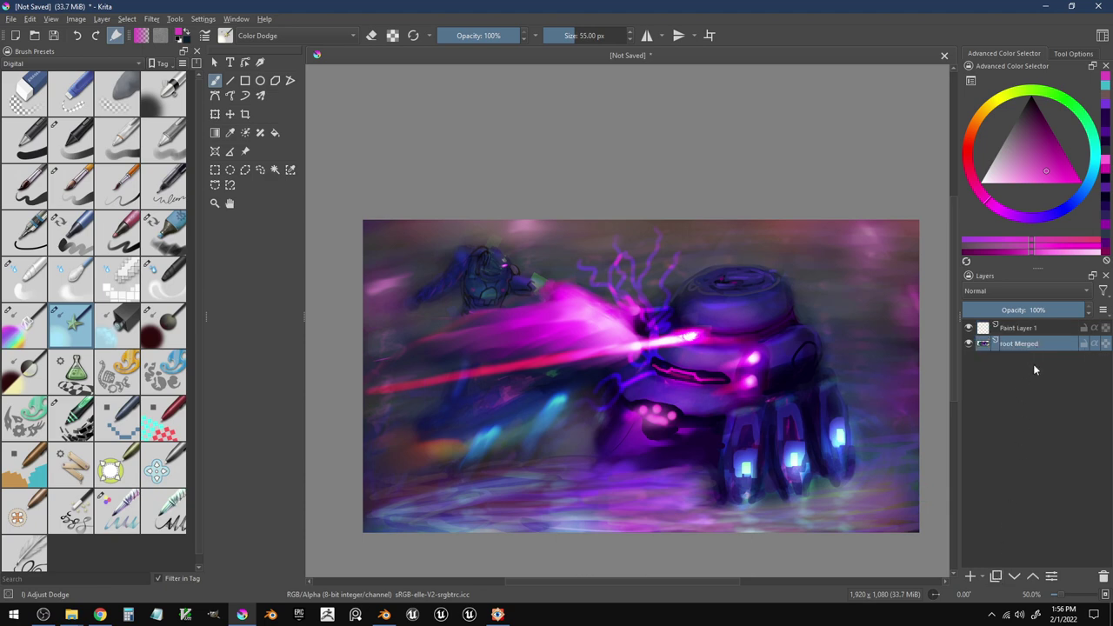
{"action": "left_click", "coordinate": [997, 578]}
{"action": "left_click", "coordinate": [997, 578]}
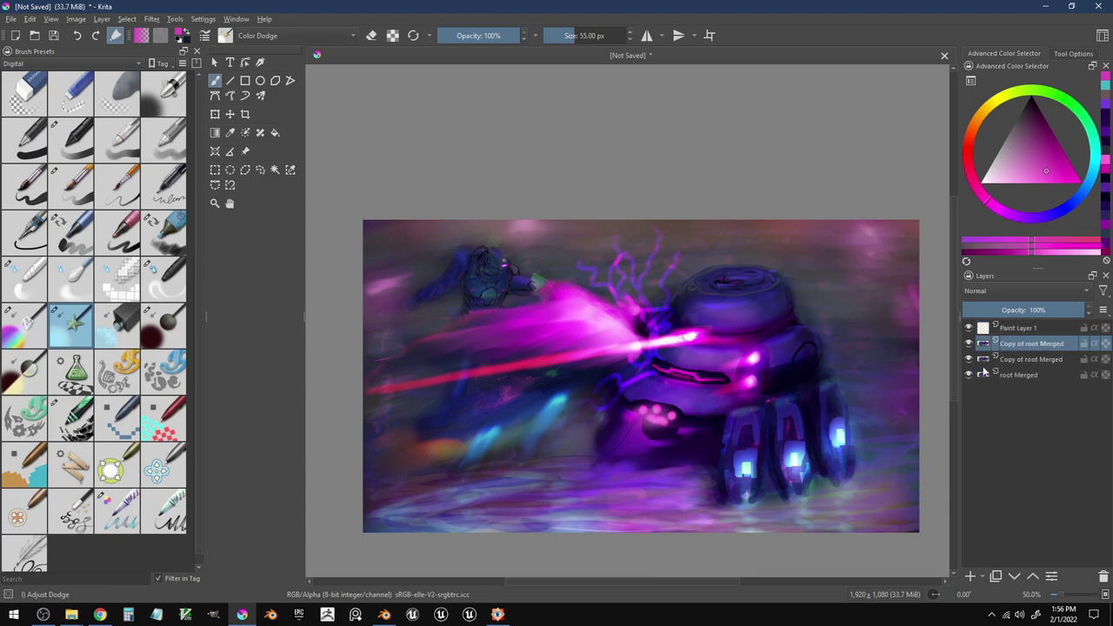
{"action": "left_click", "coordinate": [969, 328]}
- Apply the Oilpaint filter to the upper copy of root Merged with brush size 1 and smooth 30
{"action": "left_click", "coordinate": [207, 19]}
{"action": "mouse_move", "coordinate": [155, 19]}
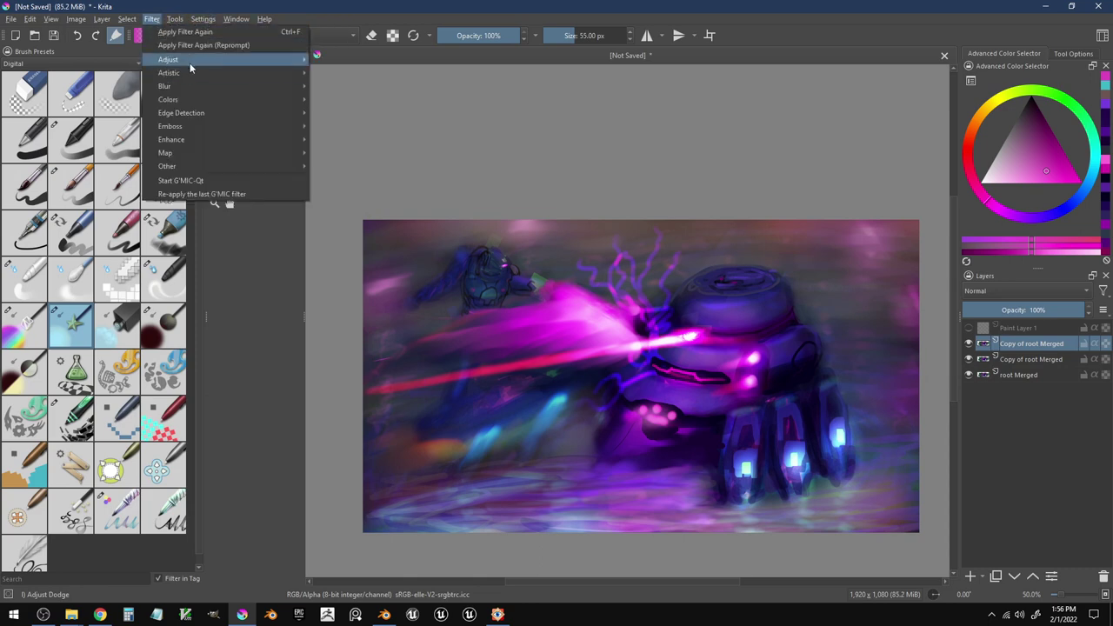
{"action": "mouse_move", "coordinate": [199, 77]}
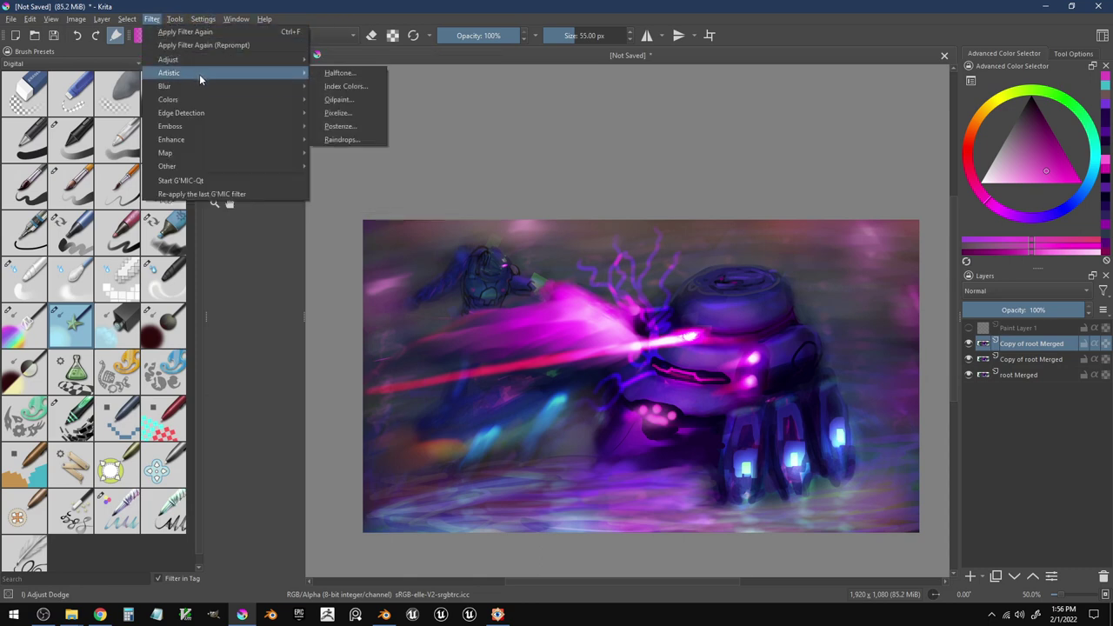
{"action": "left_click", "coordinate": [338, 100]}
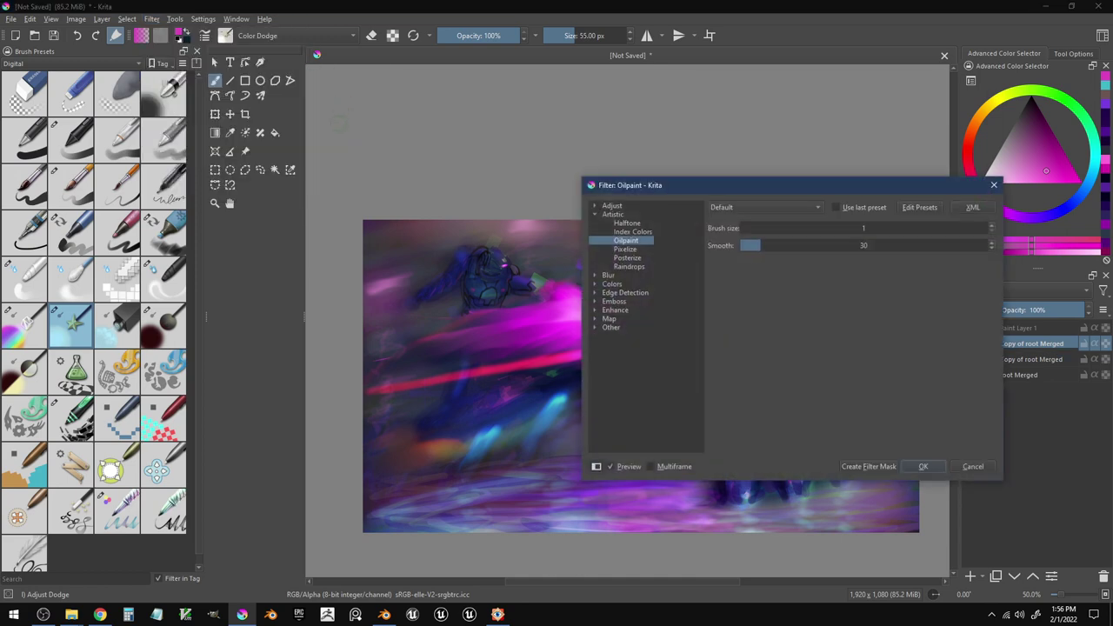
{"action": "left_click", "coordinate": [926, 467]}
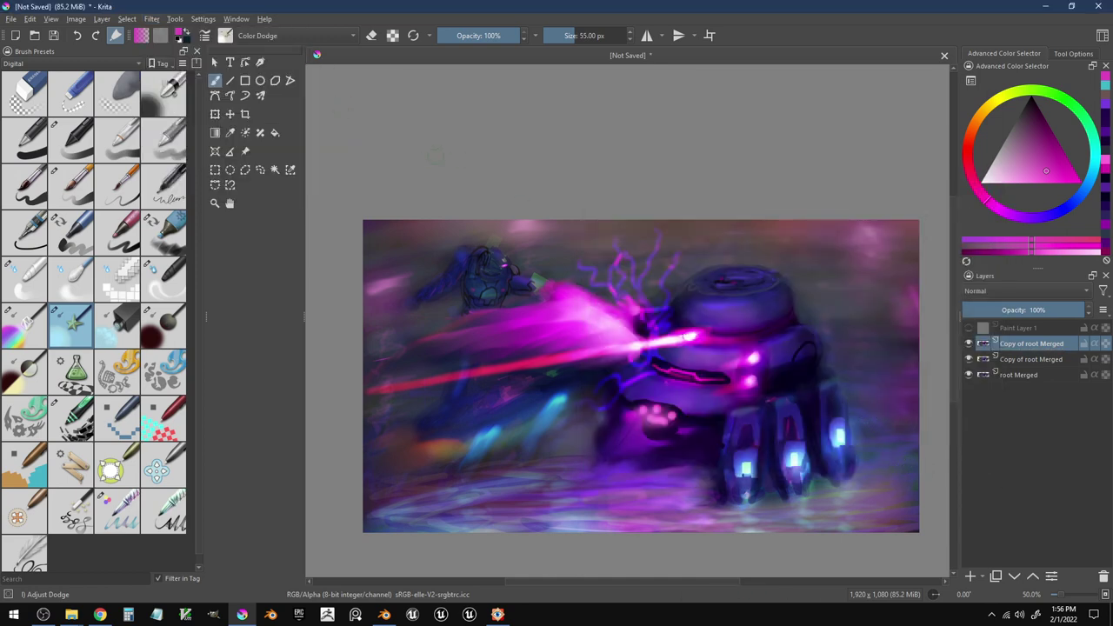
- Repeat the Oilpaint filter on the upper copy of root Merged to strengthen the painterly effect
{"action": "left_click", "coordinate": [203, 18]}
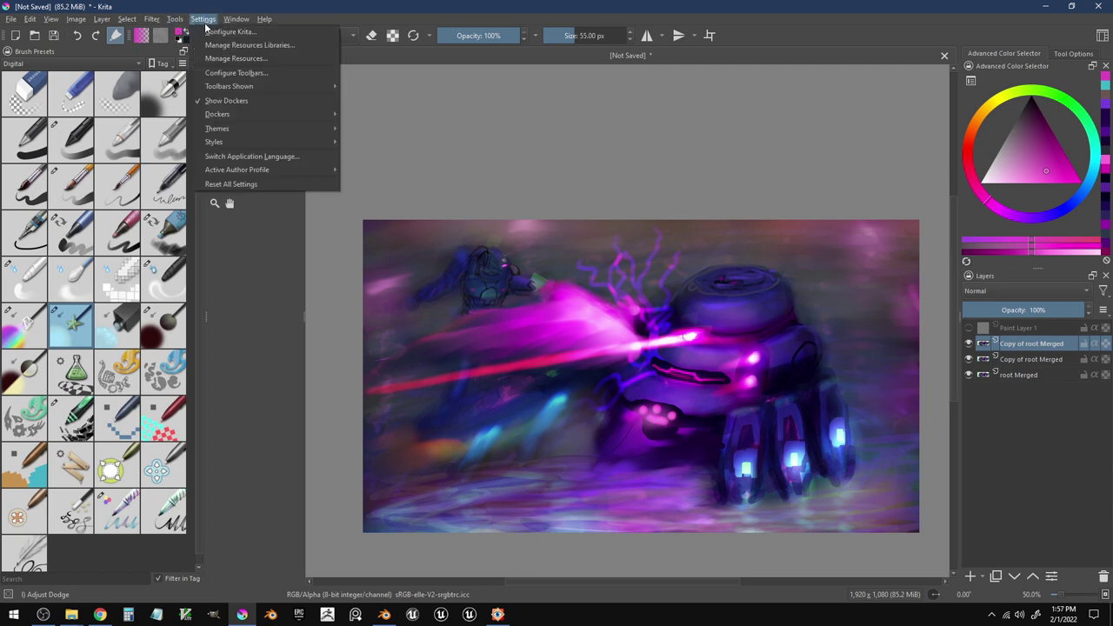
{"action": "left_click", "coordinate": [162, 30]}
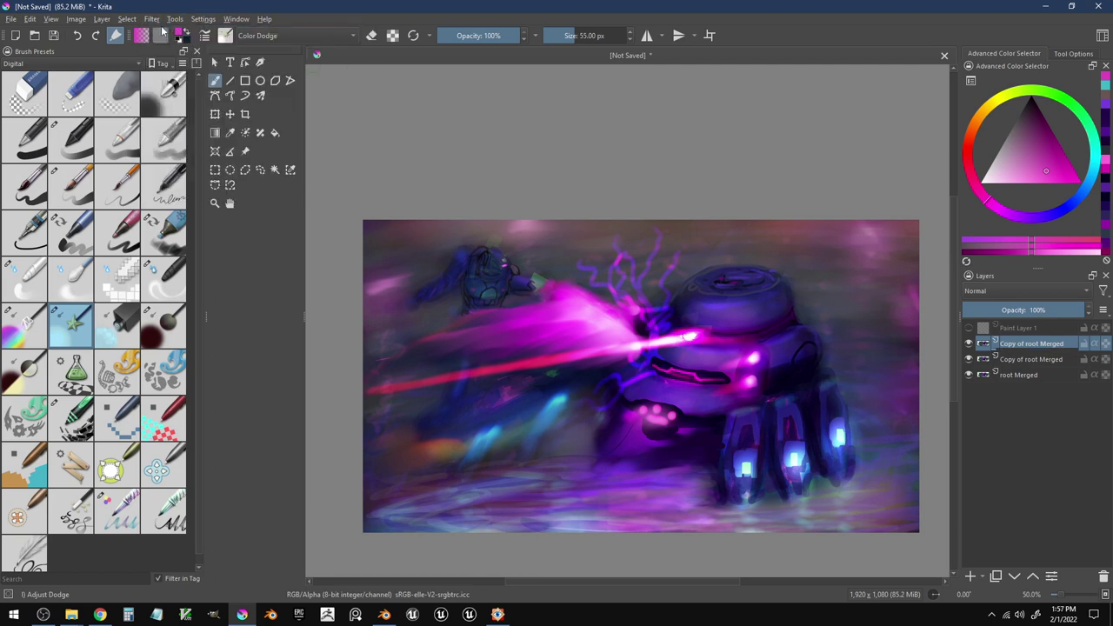
{"action": "left_click", "coordinate": [154, 18]}
{"action": "left_click", "coordinate": [162, 30]}
{"action": "left_click", "coordinate": [155, 18]}
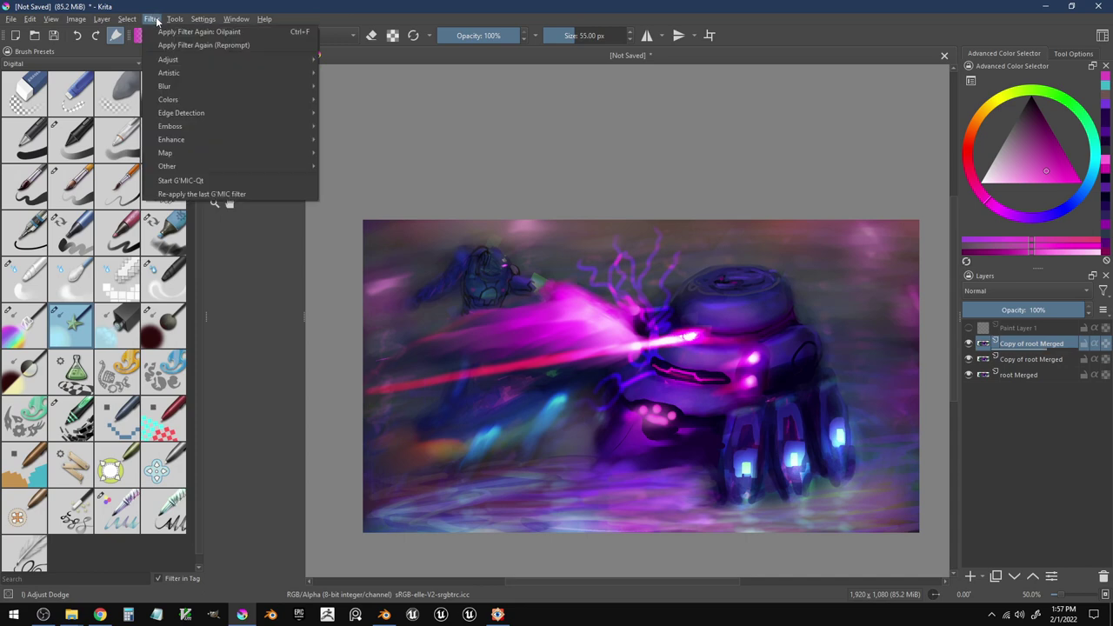
{"action": "left_click", "coordinate": [164, 31]}
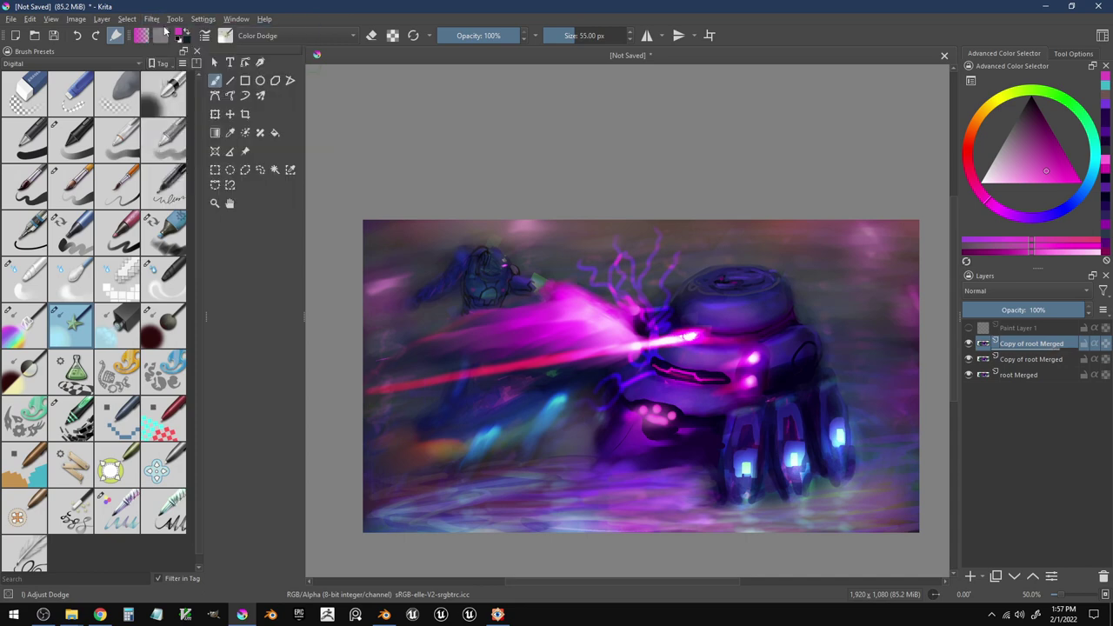
- Toggle the upper copy's visibility several times to compare the oil-painted version with the original
{"action": "left_click", "coordinate": [970, 346]}
{"action": "left_click", "coordinate": [970, 346]}
{"action": "left_click", "coordinate": [970, 347]}
{"action": "left_click", "coordinate": [971, 346]}
{"action": "left_click", "coordinate": [971, 346]}
{"action": "left_click", "coordinate": [970, 346]}
- Start an Unsharp Mask on the upper copy and try different strengths, ending at radius 3.04 and amount 17.97
{"action": "left_click", "coordinate": [152, 19]}
{"action": "mouse_move", "coordinate": [172, 87]}
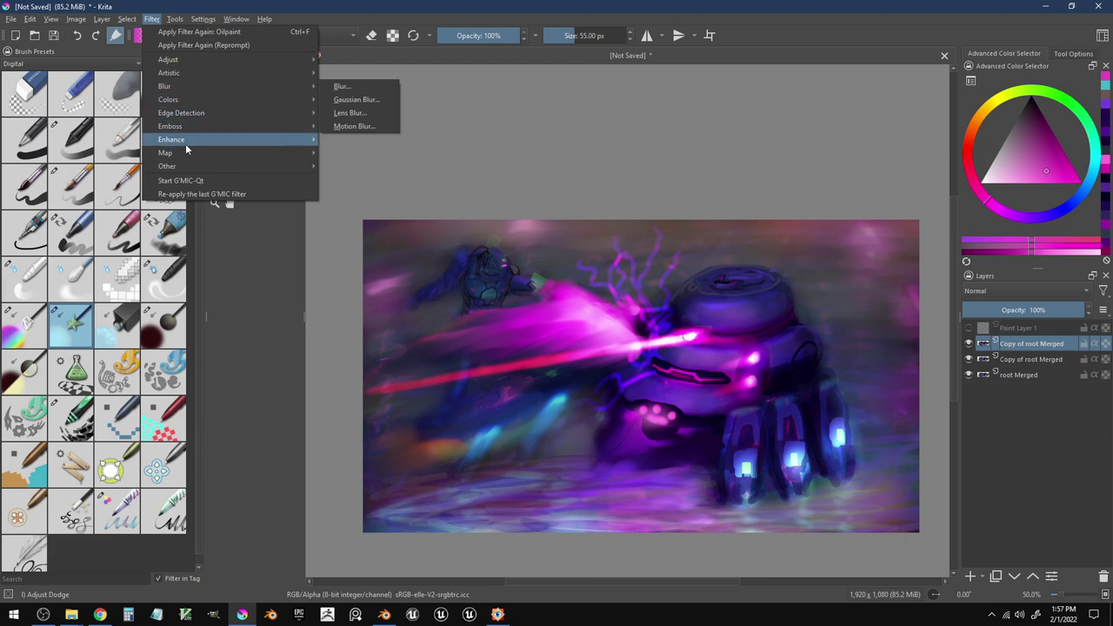
{"action": "mouse_move", "coordinate": [194, 141]}
{"action": "left_click", "coordinate": [373, 179]}
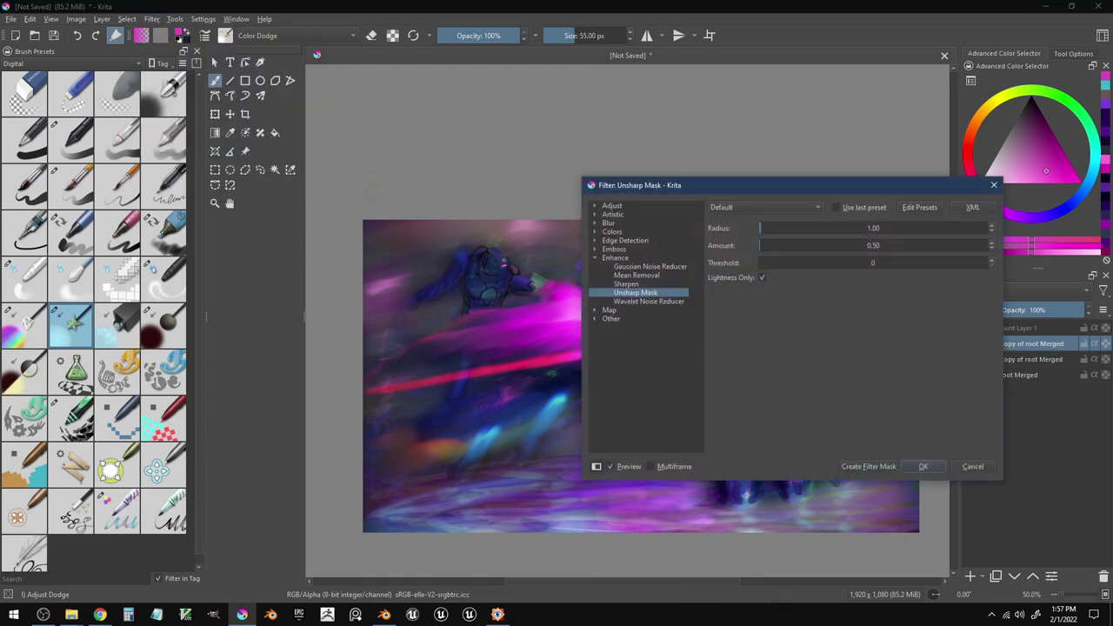
{"action": "left_click_drag", "start_coordinate": [834, 189], "coordinate": [945, 179]}
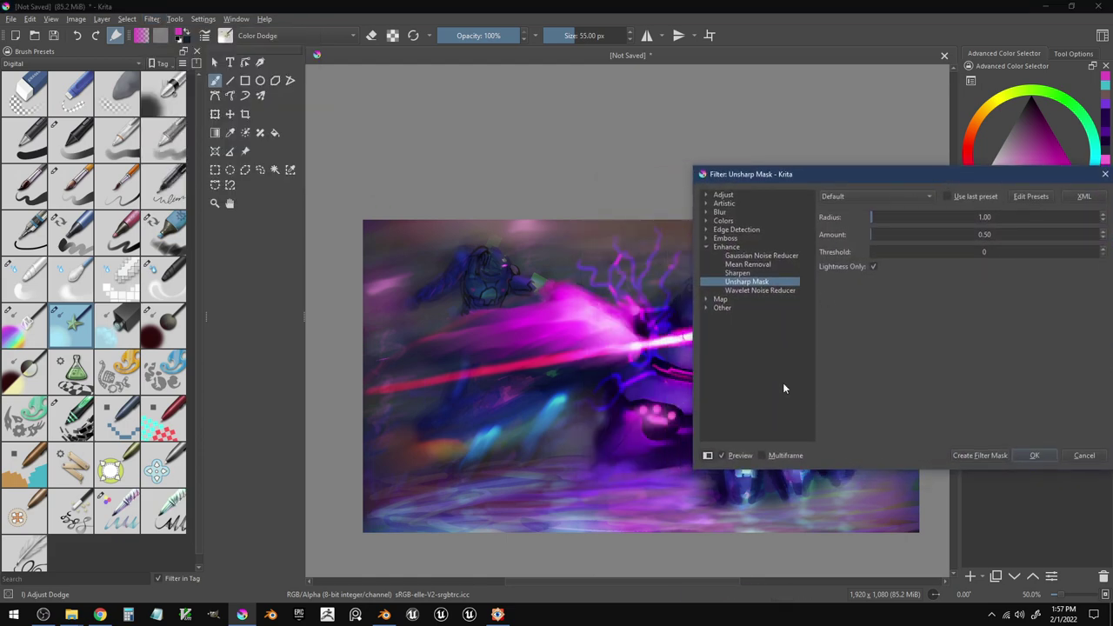
{"action": "left_click", "coordinate": [884, 217]}
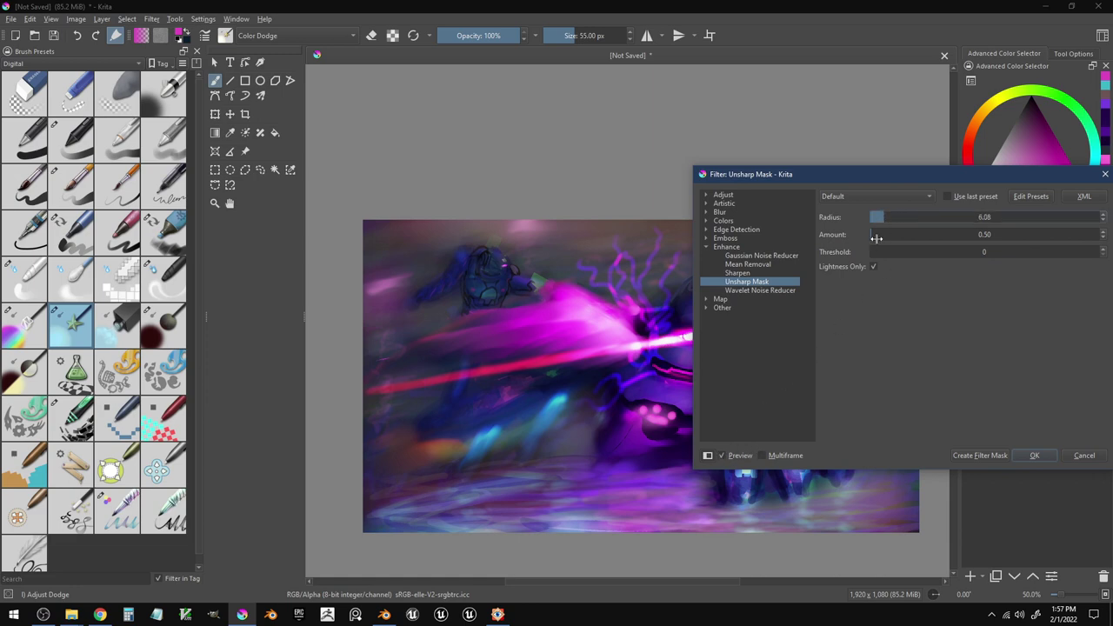
{"action": "left_click", "coordinate": [901, 235]}
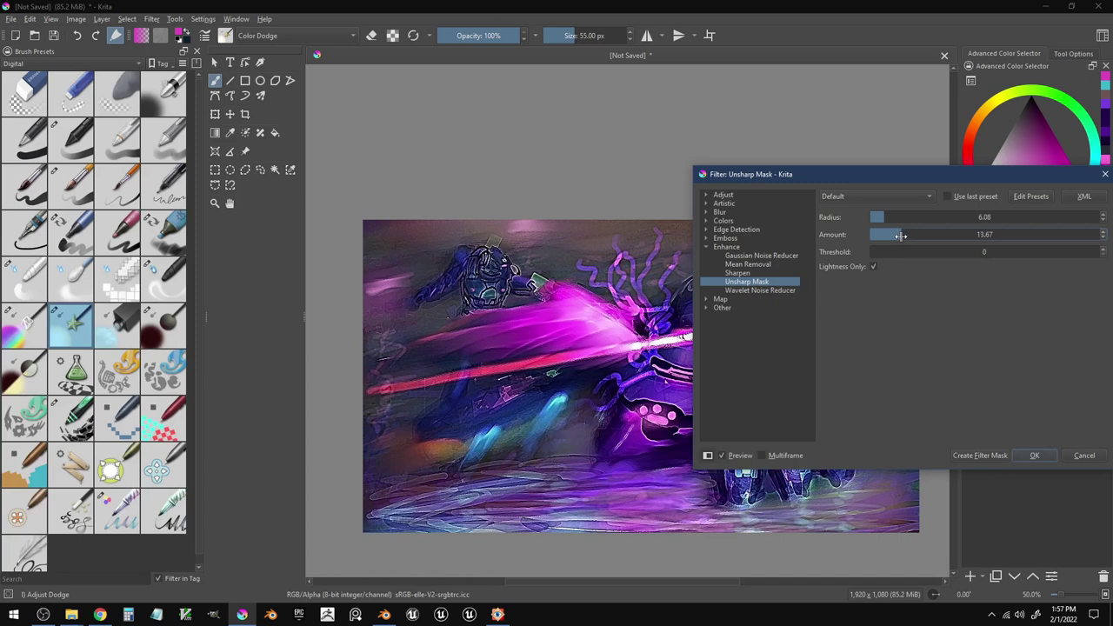
{"action": "left_click", "coordinate": [896, 235]}
{"action": "left_click", "coordinate": [873, 218]}
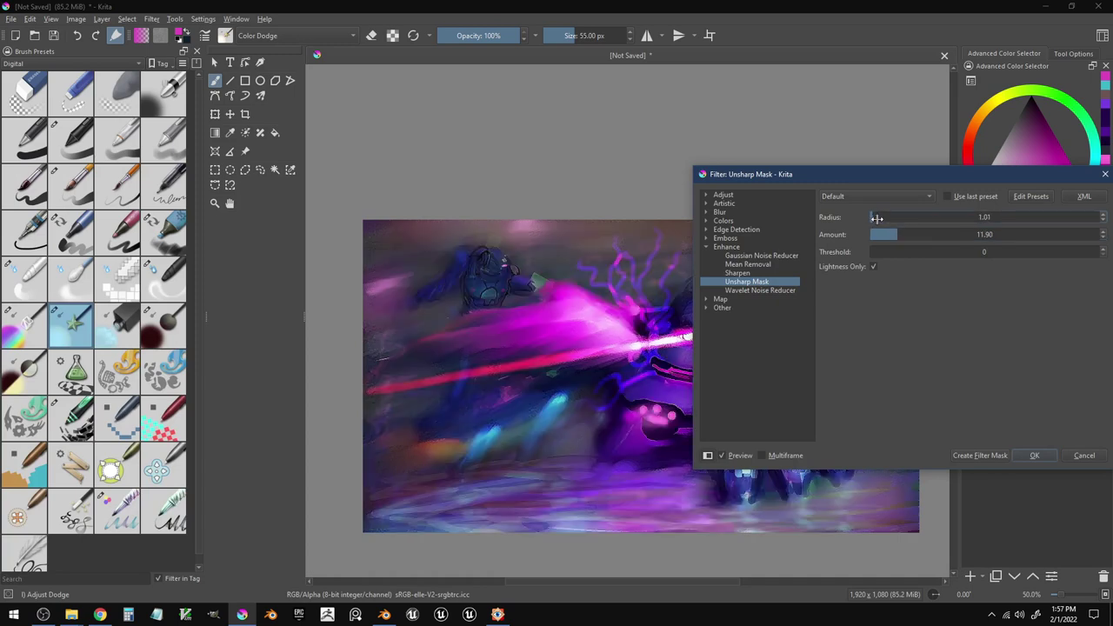
{"action": "left_click", "coordinate": [880, 217]}
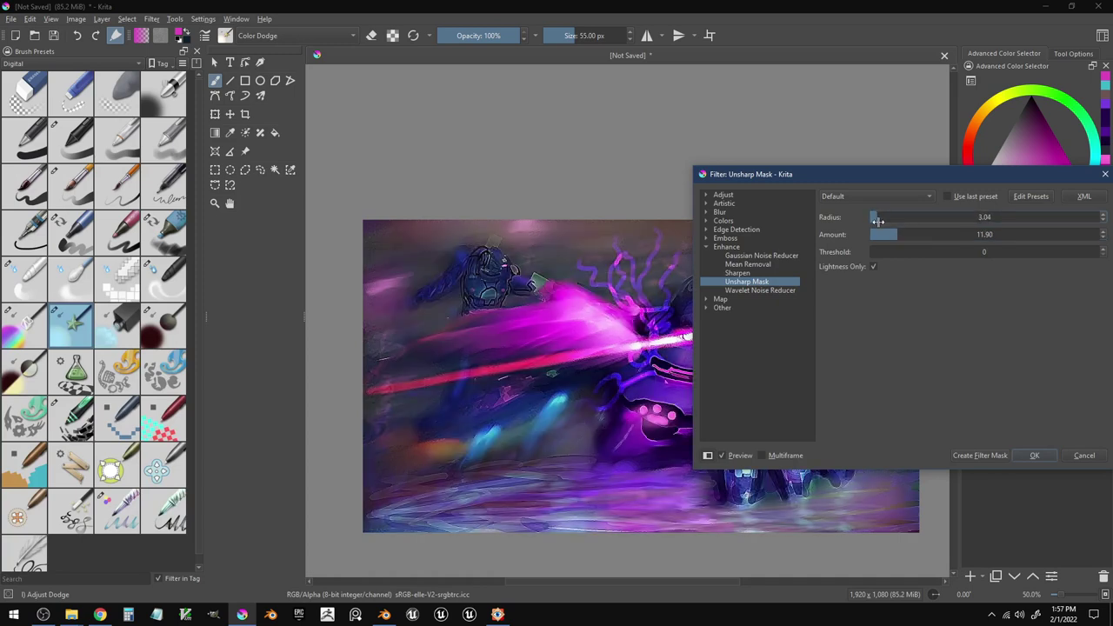
{"action": "left_click", "coordinate": [939, 235]}
{"action": "left_click", "coordinate": [922, 235]}
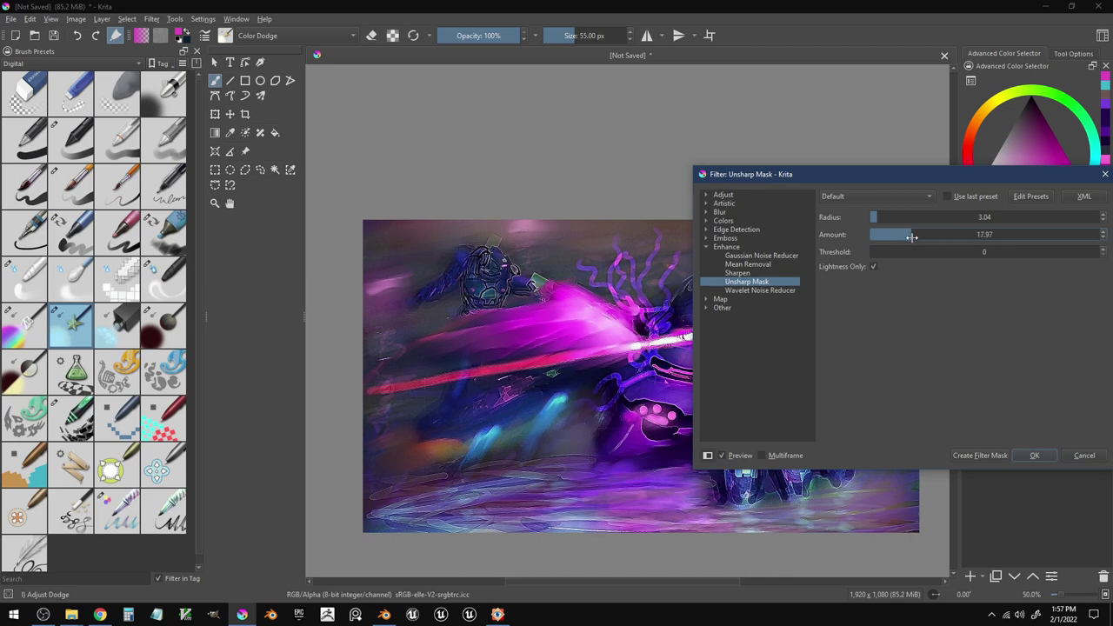
- Apply the Unsharp Mask to the upper copy with radius 15.95, amount 10.38 and threshold 5
{"action": "left_click_drag", "start_coordinate": [925, 177], "coordinate": [796, 140]}
{"action": "mouse_move", "coordinate": [754, 216]}
{"action": "left_mouse_down"}
{"action": "mouse_move", "coordinate": [770, 219]}
{"action": "mouse_move", "coordinate": [755, 217]}
{"action": "mouse_move", "coordinate": [764, 200]}
{"action": "left_mouse_up"}
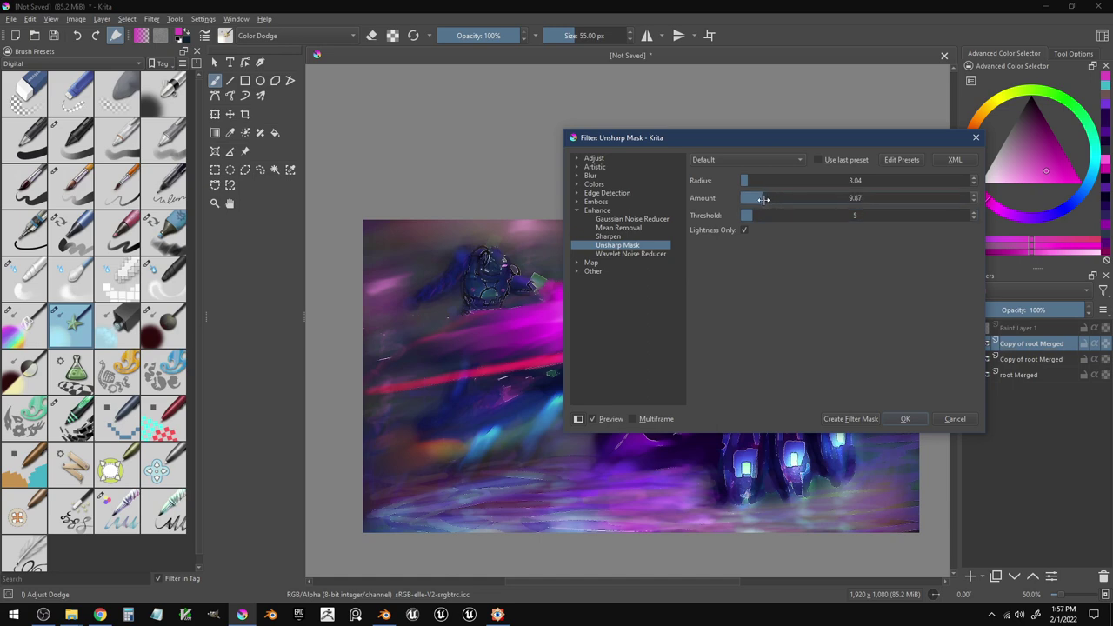
{"action": "left_click", "coordinate": [765, 201]}
{"action": "left_click_drag", "start_coordinate": [746, 181], "coordinate": [778, 179]}
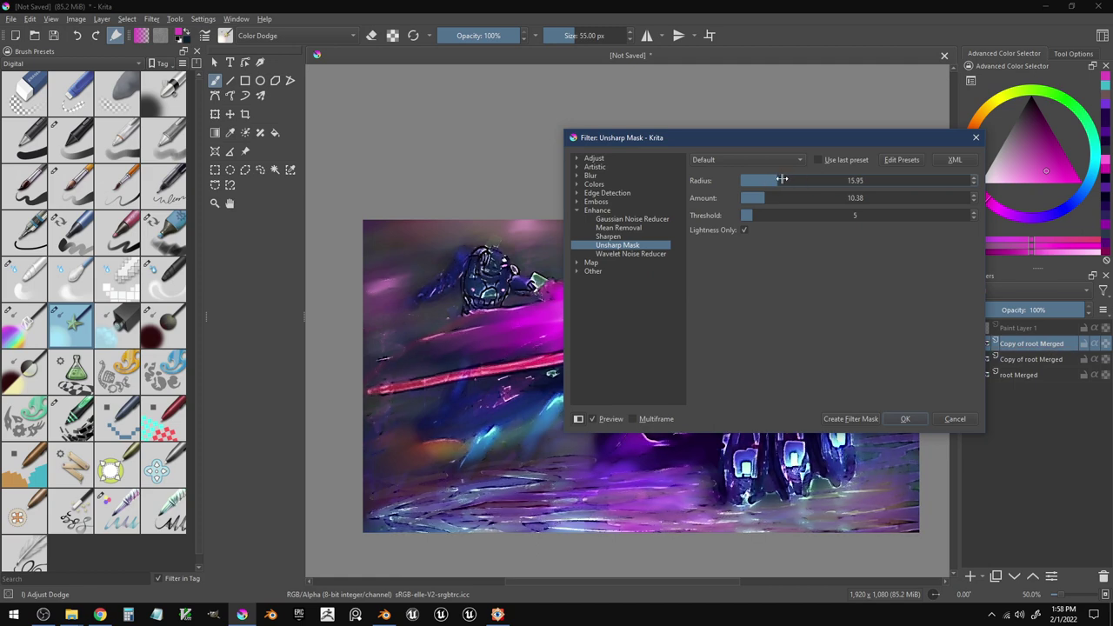
{"action": "left_click", "coordinate": [902, 419]}
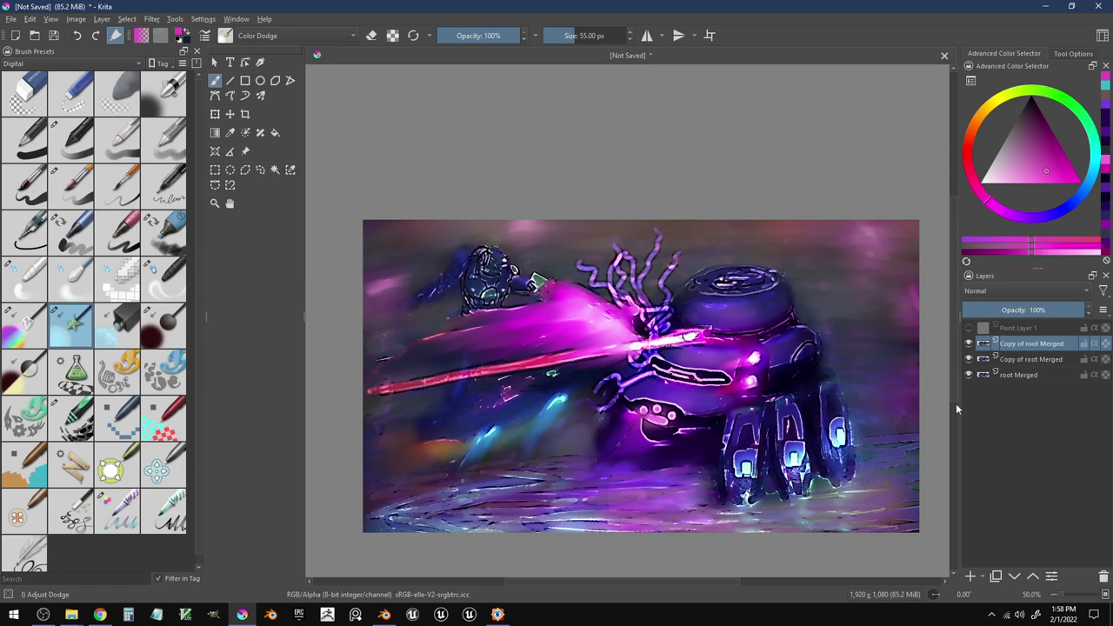
- Apply a Gaussian Blur to the sharpened upper copy with its vertical radius reduced below 5 px
{"action": "left_click", "coordinate": [151, 18]}
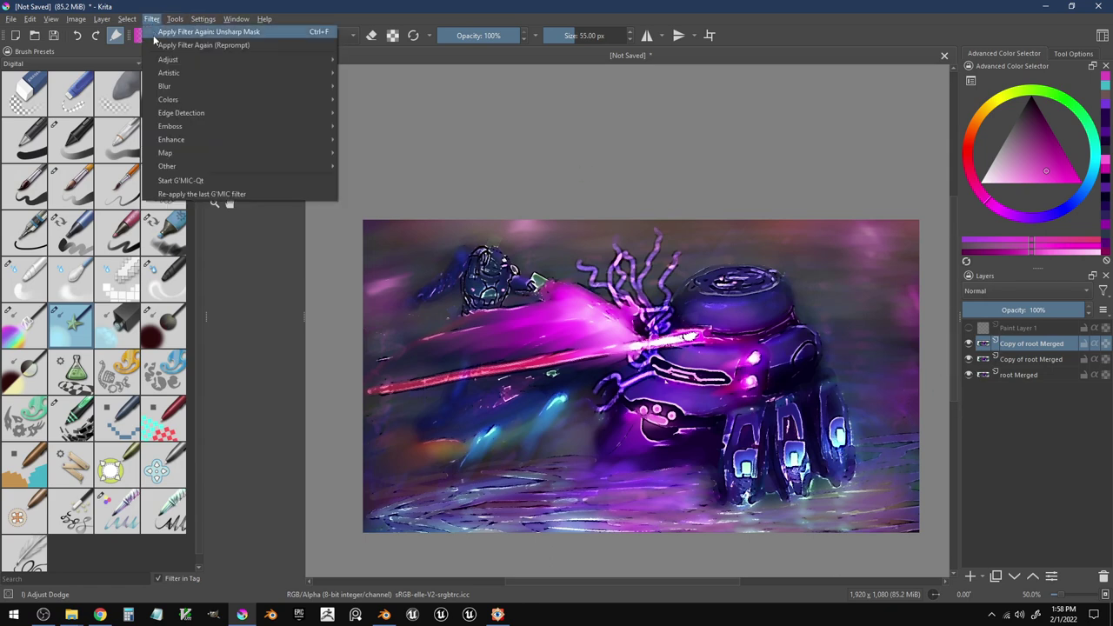
{"action": "mouse_move", "coordinate": [226, 87]}
{"action": "left_click", "coordinate": [375, 99]}
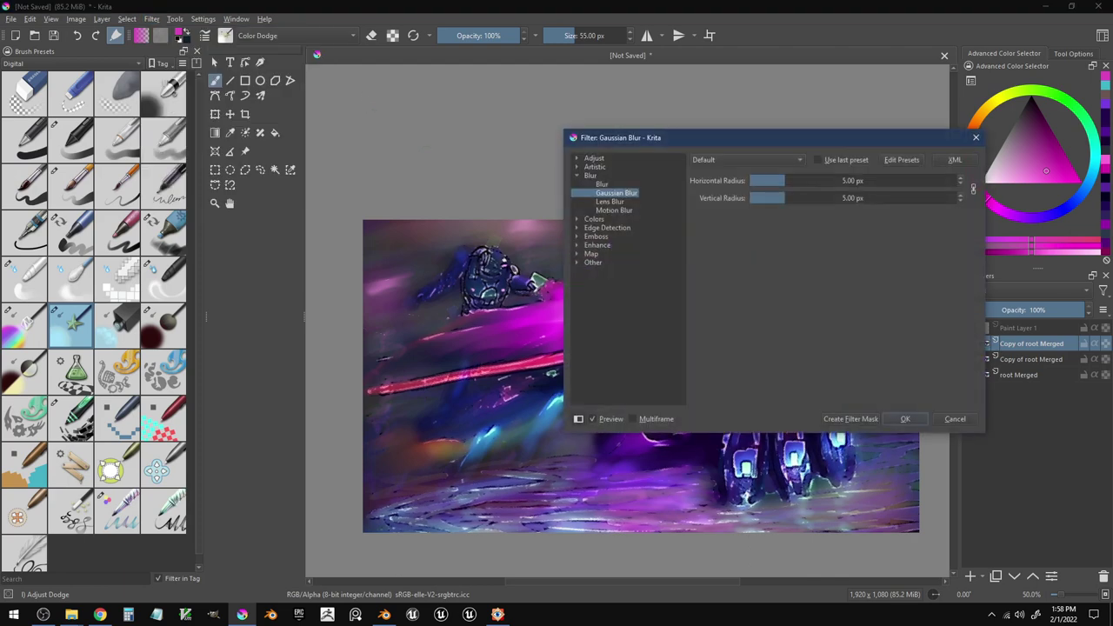
{"action": "mouse_move", "coordinate": [785, 200]}
{"action": "left_mouse_down"}
{"action": "mouse_move", "coordinate": [802, 202]}
{"action": "mouse_move", "coordinate": [766, 197]}
{"action": "mouse_move", "coordinate": [775, 198]}
{"action": "left_mouse_up"}
{"action": "left_click", "coordinate": [905, 419]}
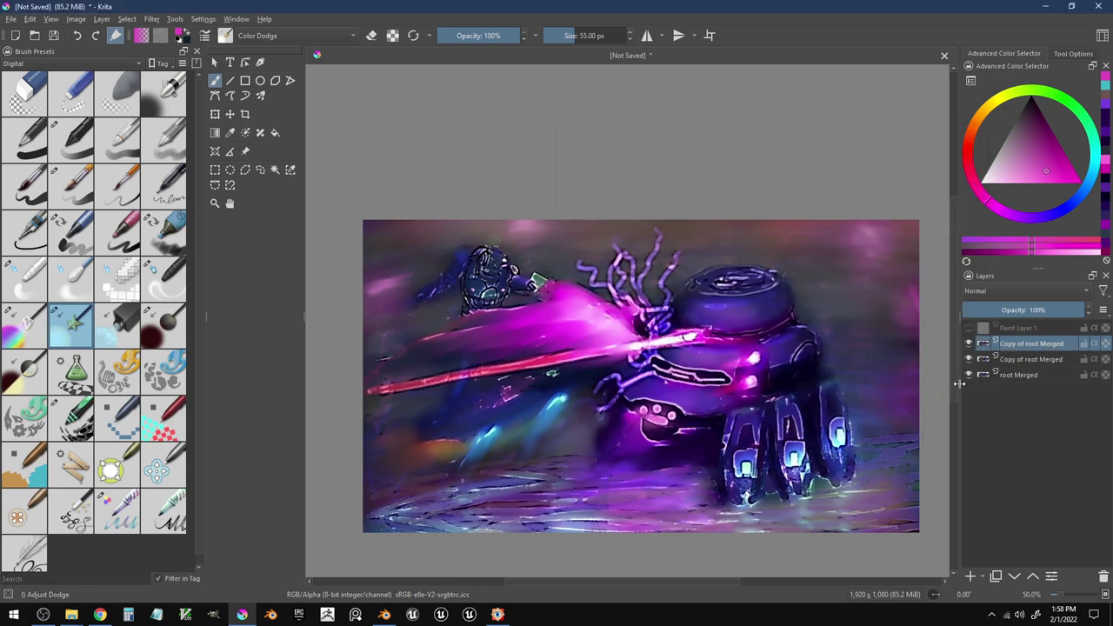
- Set the sharpened upper copy's blending mode to Color Dodge and toggle its visibility to compare the effect
{"action": "left_click", "coordinate": [1003, 294]}
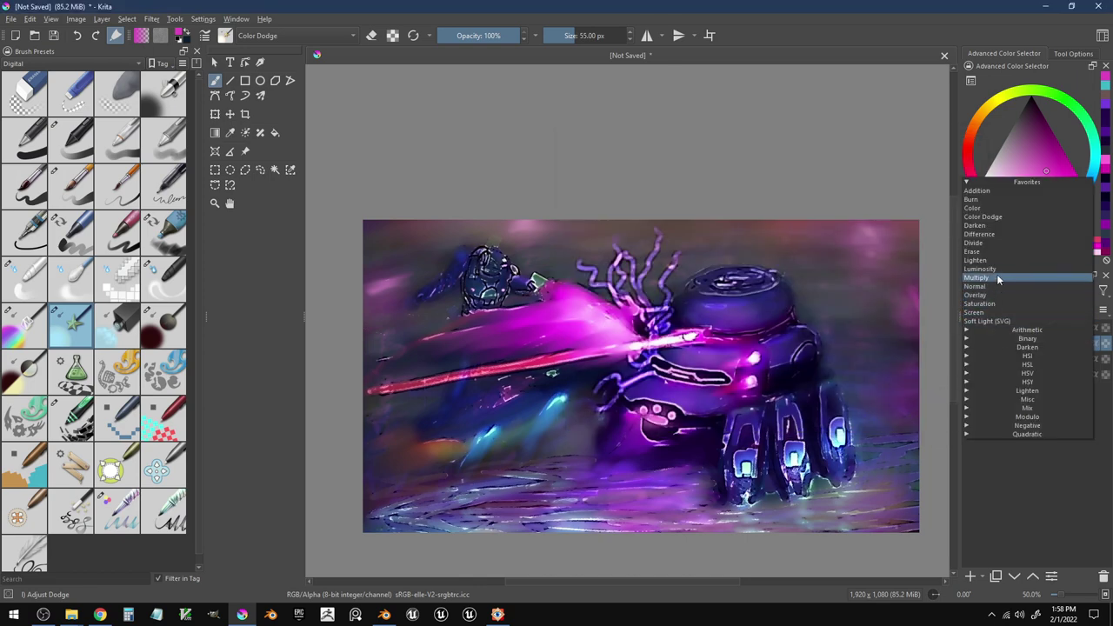
{"action": "left_click", "coordinate": [998, 217]}
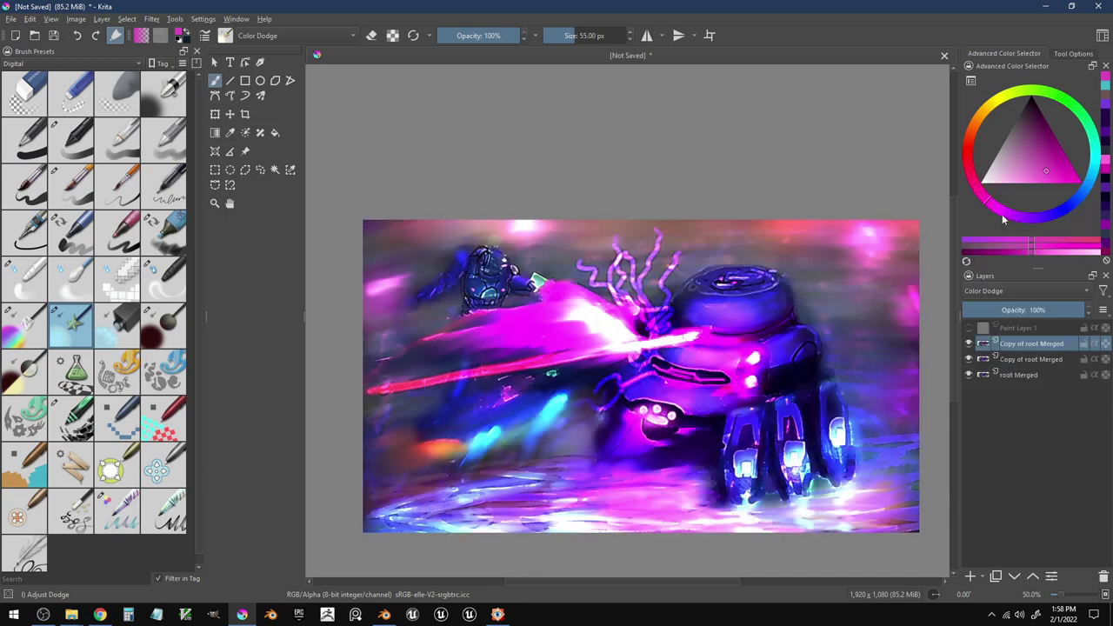
{"action": "left_click", "coordinate": [969, 345]}
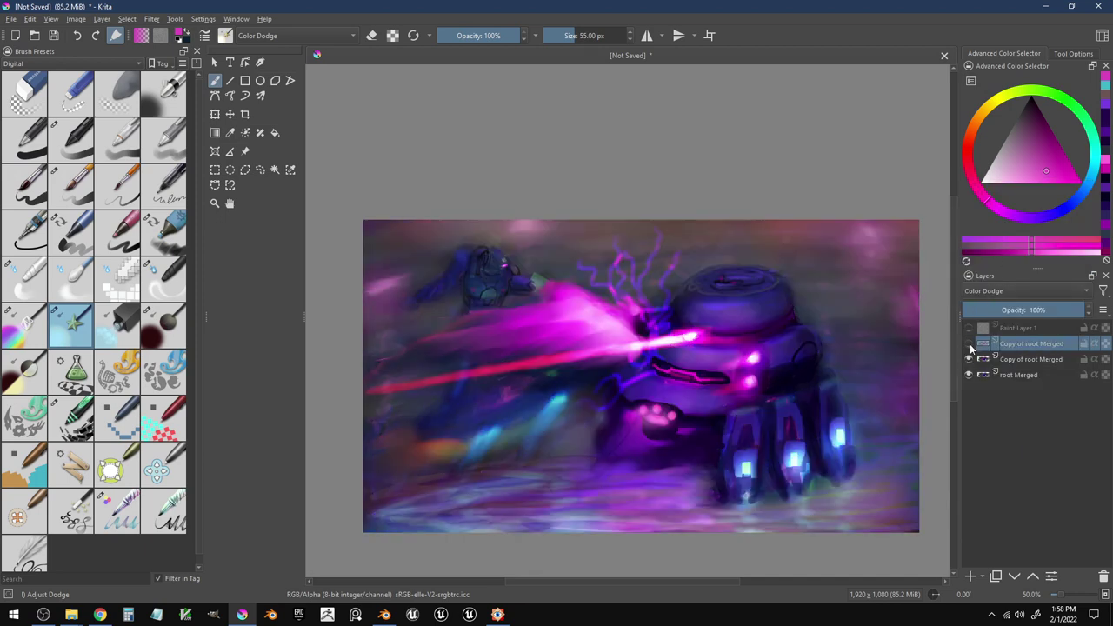
{"action": "left_click", "coordinate": [970, 347]}
{"action": "left_click", "coordinate": [969, 346]}
{"action": "left_click", "coordinate": [970, 346]}
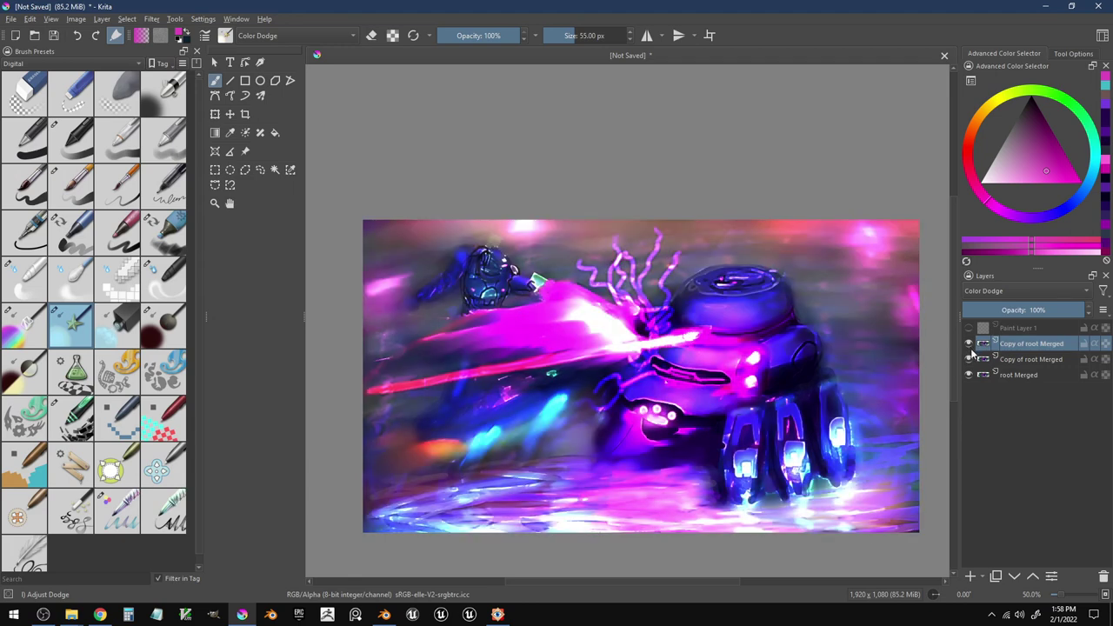
- Duplicate the Color Dodge copy and try blending modes such as Divide and Luminosity on the duplicate, ending with Multiply
{"action": "right_click", "coordinate": [1007, 350]}
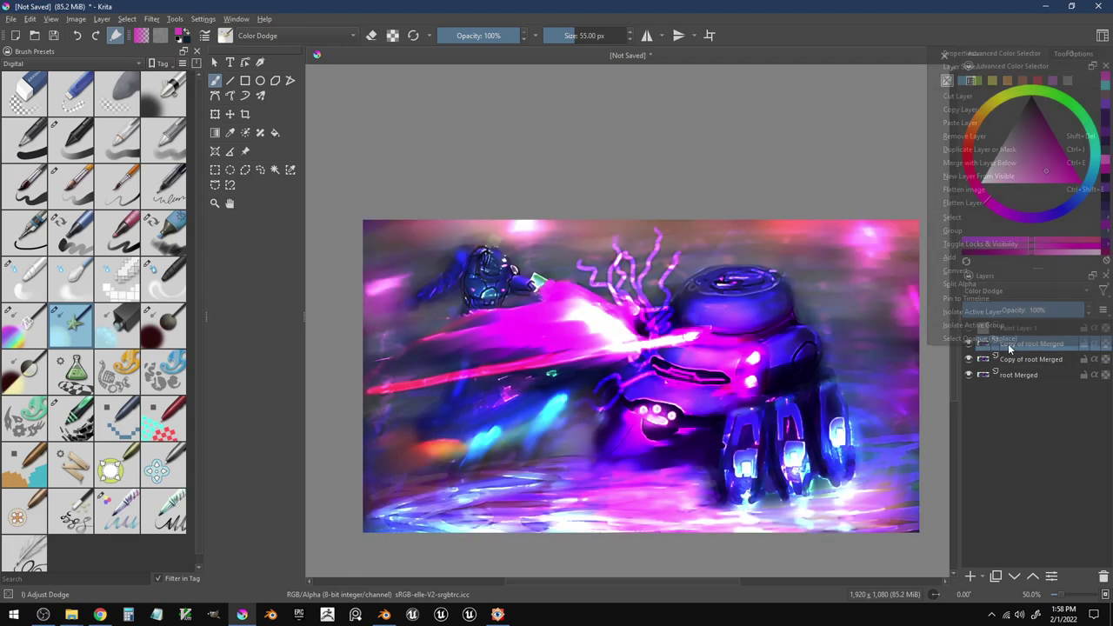
{"action": "left_click", "coordinate": [981, 150]}
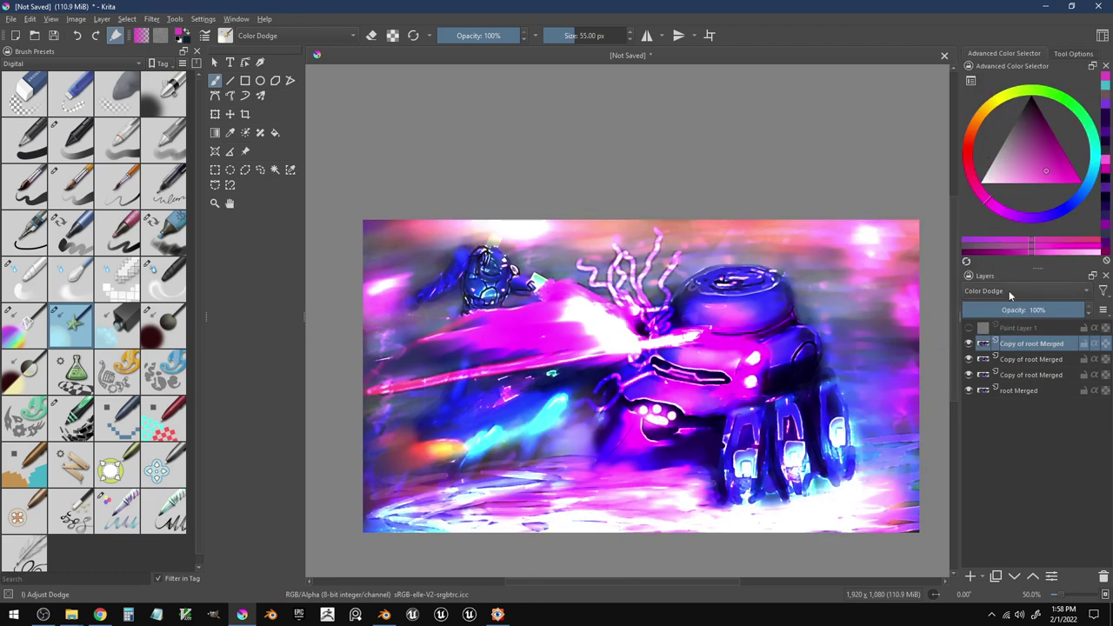
{"action": "left_click", "coordinate": [1009, 291]}
{"action": "left_click", "coordinate": [999, 313]}
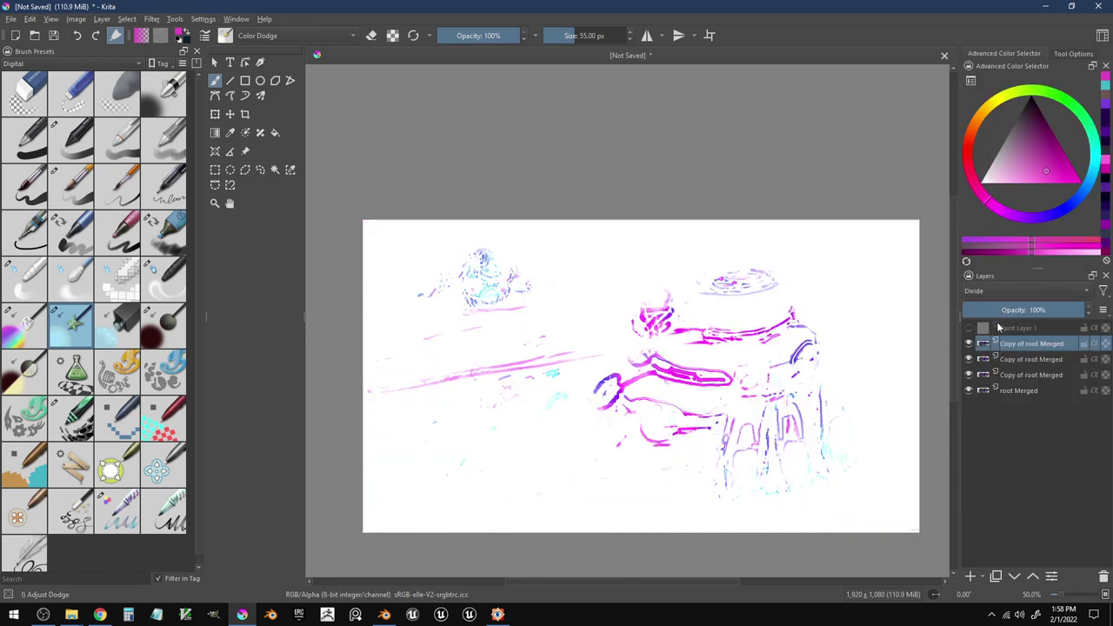
{"action": "key", "text": "Down"}
{"action": "key", "text": "Down"}
{"action": "key", "text": "Down"}
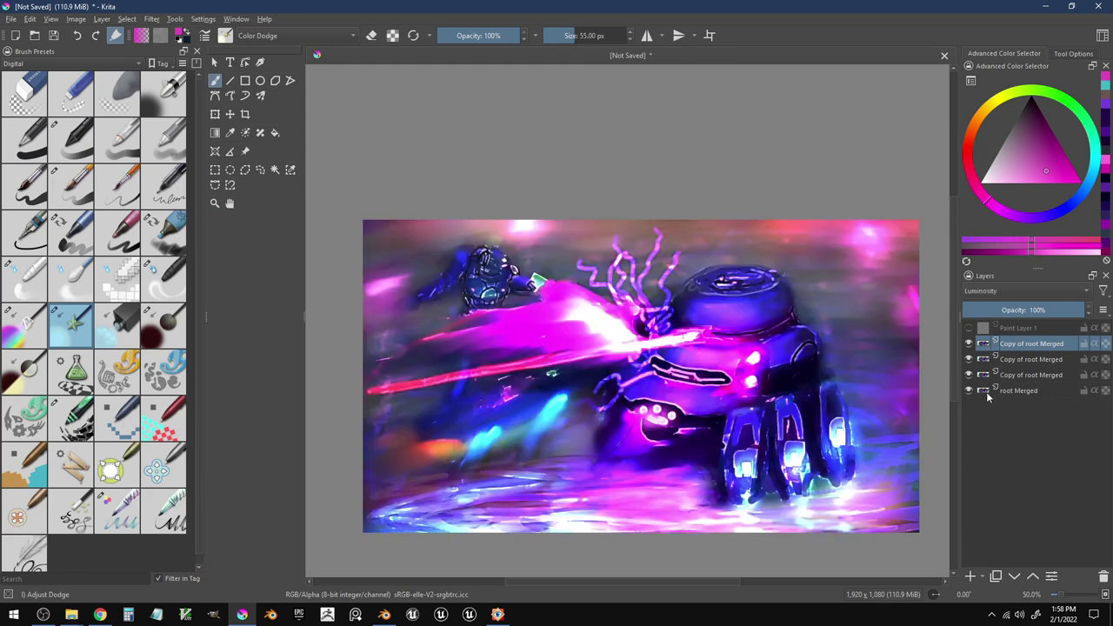
{"action": "key", "text": "Down"}
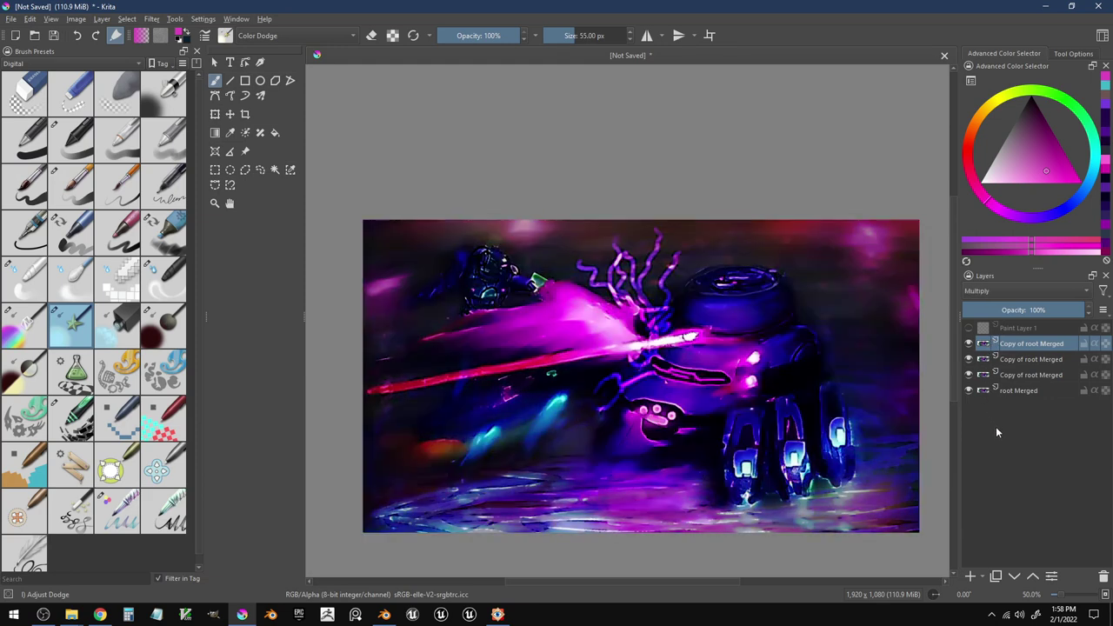
- Reduce the Multiply copy's opacity to 48% and toggle its visibility to compare the result
{"action": "left_click", "coordinate": [970, 346]}
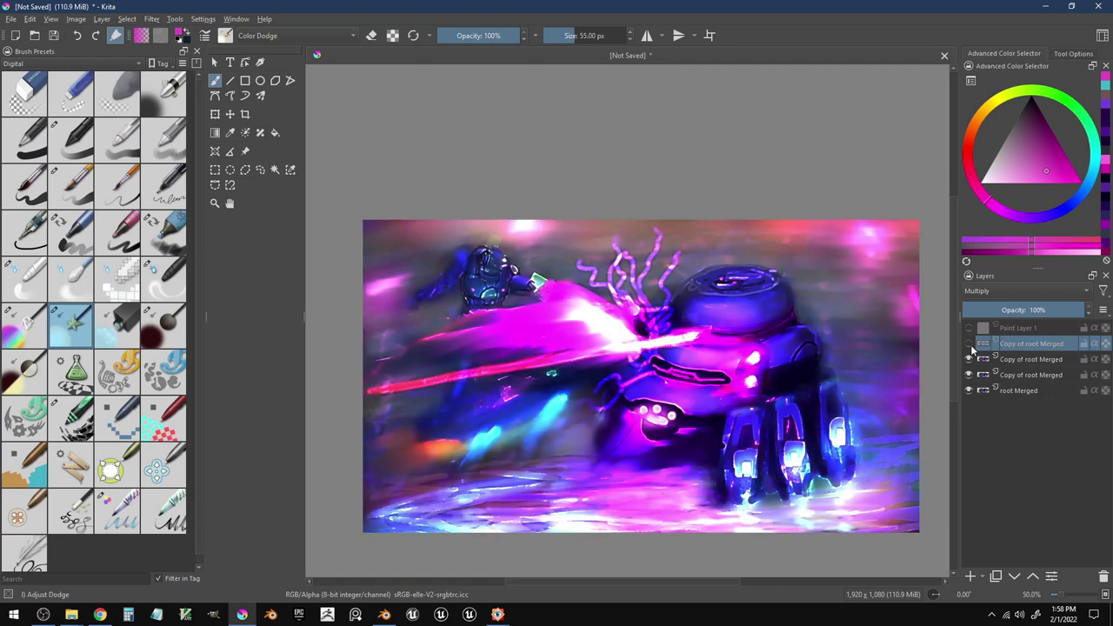
{"action": "left_click", "coordinate": [969, 345]}
{"action": "left_click", "coordinate": [1022, 310]}
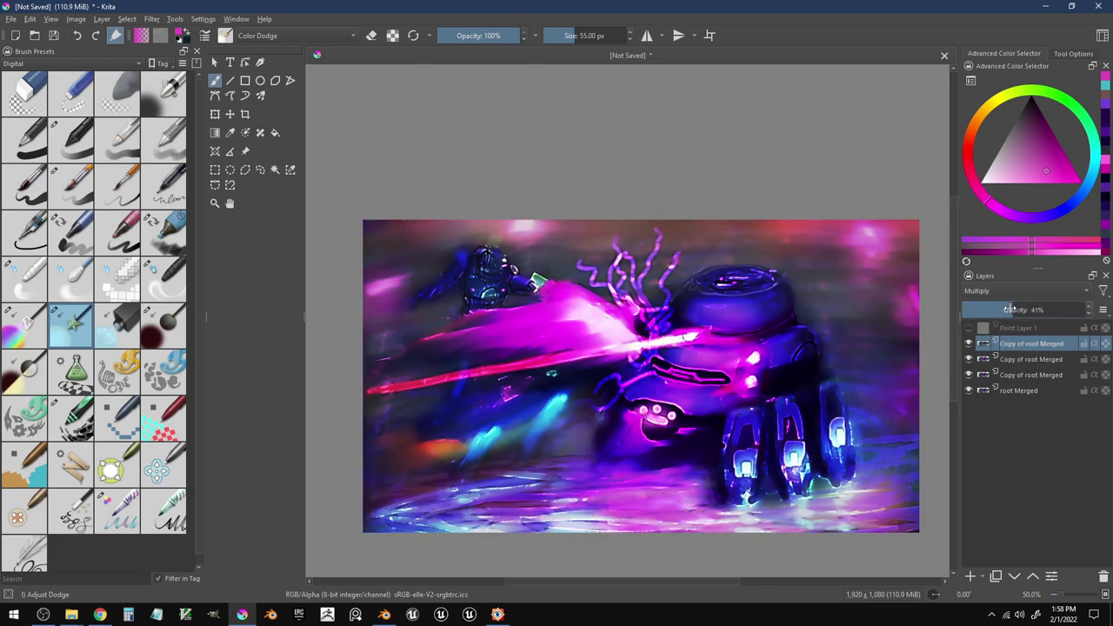
{"action": "left_click", "coordinate": [971, 346]}
{"action": "left_click", "coordinate": [971, 346]}
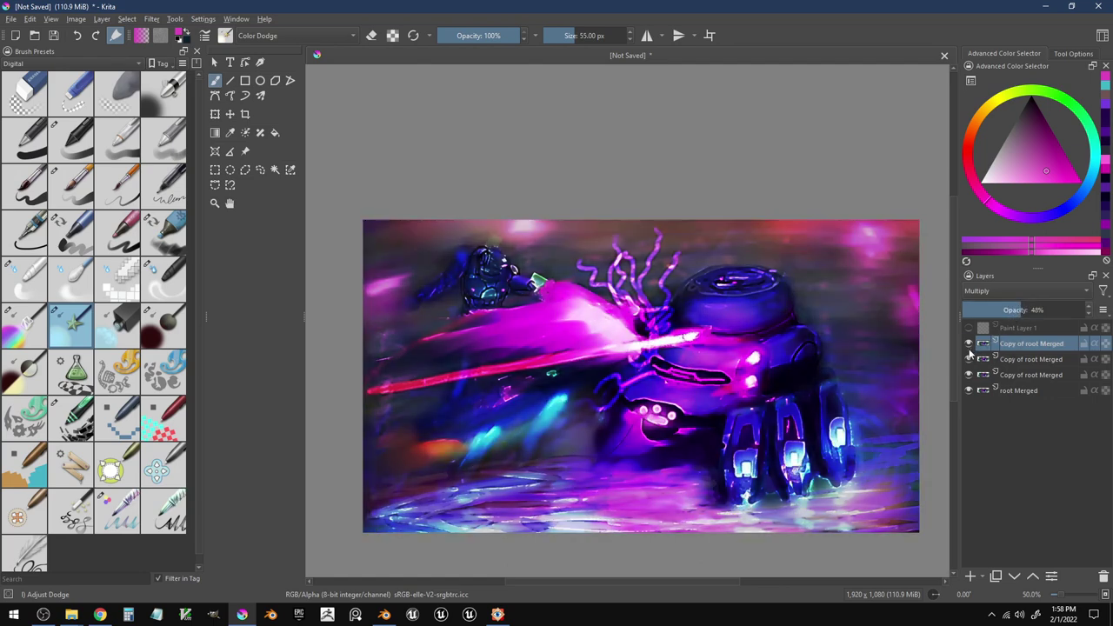
- Check the two lower copies by toggling their visibility and move the lowest, Normal-mode copy above the other copies
{"action": "left_click", "coordinate": [970, 360]}
{"action": "left_click", "coordinate": [970, 360]}
{"action": "left_click", "coordinate": [970, 375]}
{"action": "left_click", "coordinate": [969, 375]}
{"action": "right_click", "coordinate": [1011, 375]}
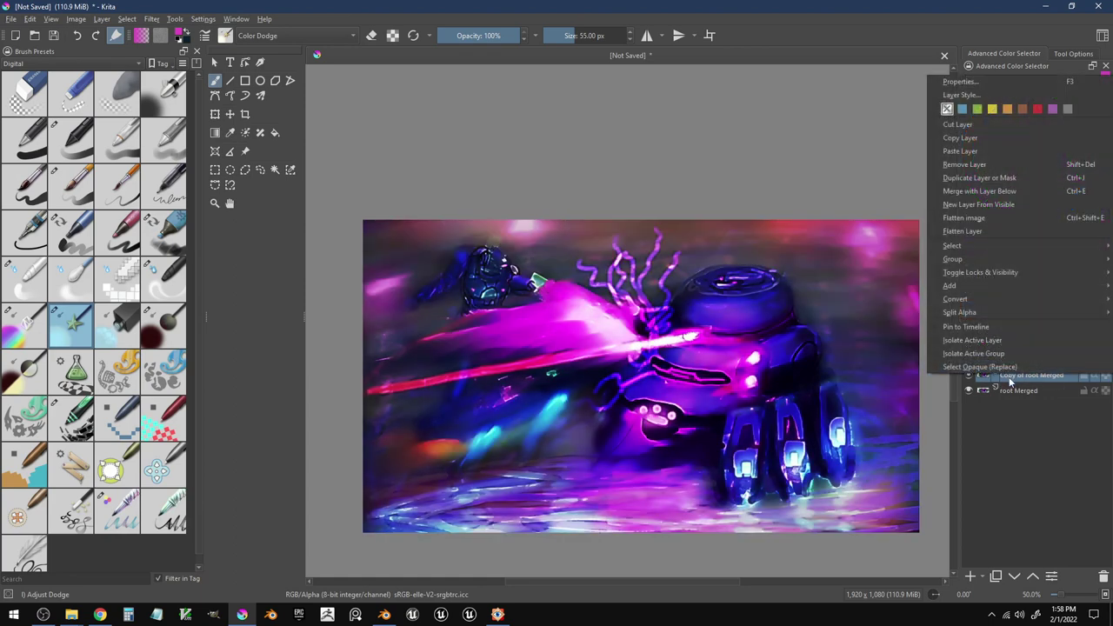
{"action": "left_click", "coordinate": [1011, 386]}
{"action": "left_click_drag", "start_coordinate": [1011, 375], "coordinate": [1009, 338]}
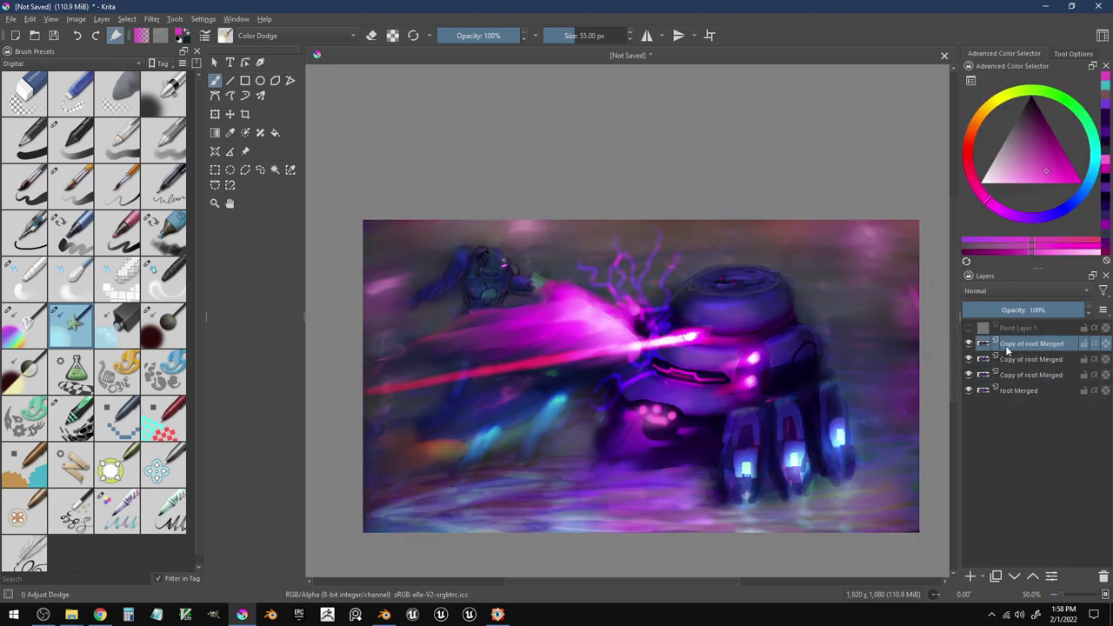
- Lower the moved Normal-mode copy's opacity to 63%, toggling its visibility to compare before and after
{"action": "left_click", "coordinate": [971, 345]}
{"action": "left_click", "coordinate": [970, 346]}
{"action": "mouse_move", "coordinate": [1055, 309]}
{"action": "left_mouse_down"}
{"action": "mouse_move", "coordinate": [1065, 309]}
{"action": "mouse_move", "coordinate": [989, 310]}
{"action": "mouse_move", "coordinate": [1075, 311]}
{"action": "mouse_move", "coordinate": [1039, 310]}
{"action": "left_mouse_up"}
{"action": "left_click", "coordinate": [971, 345]}
{"action": "left_click", "coordinate": [970, 345]}
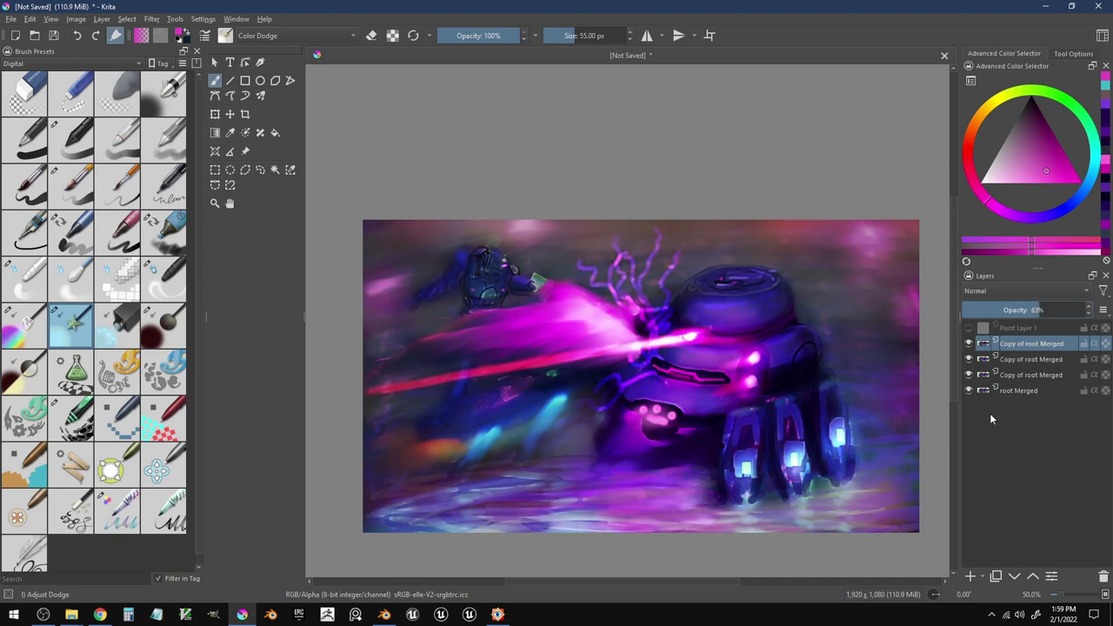
- Flatten the image, accepting the loss of hidden layers, and duplicate the merged layer
{"action": "right_click", "coordinate": [1011, 377]}
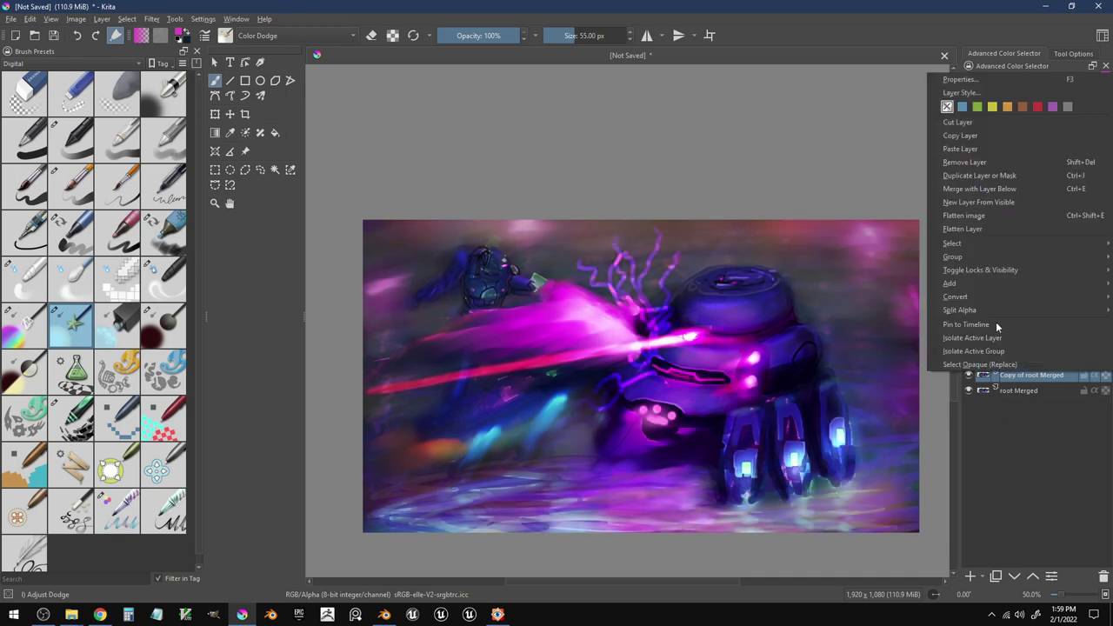
{"action": "left_click", "coordinate": [991, 215]}
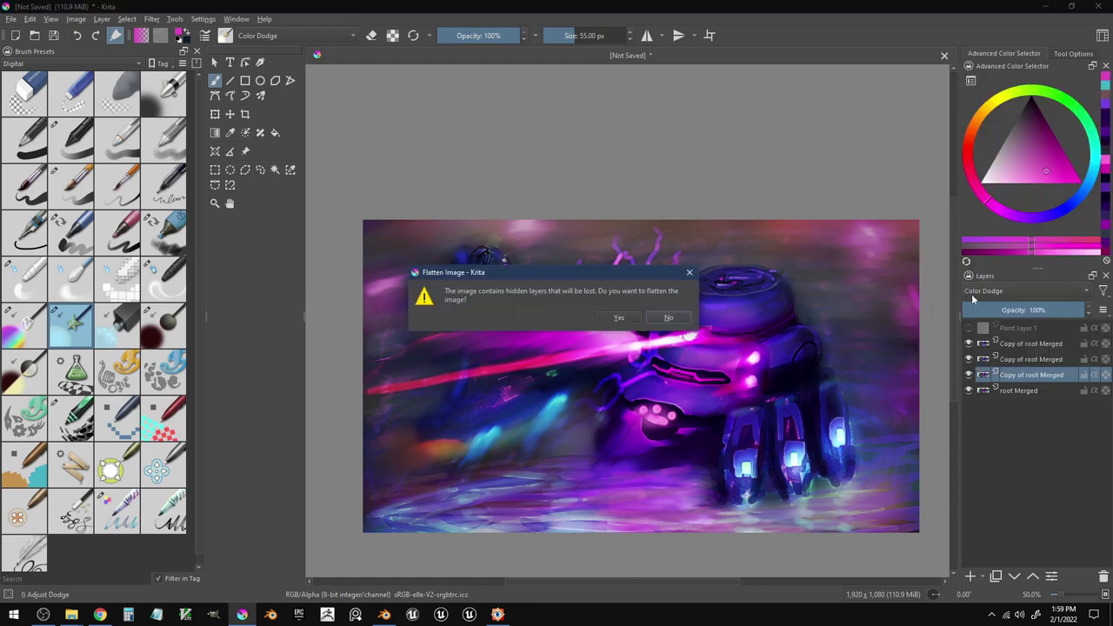
{"action": "left_click", "coordinate": [639, 315]}
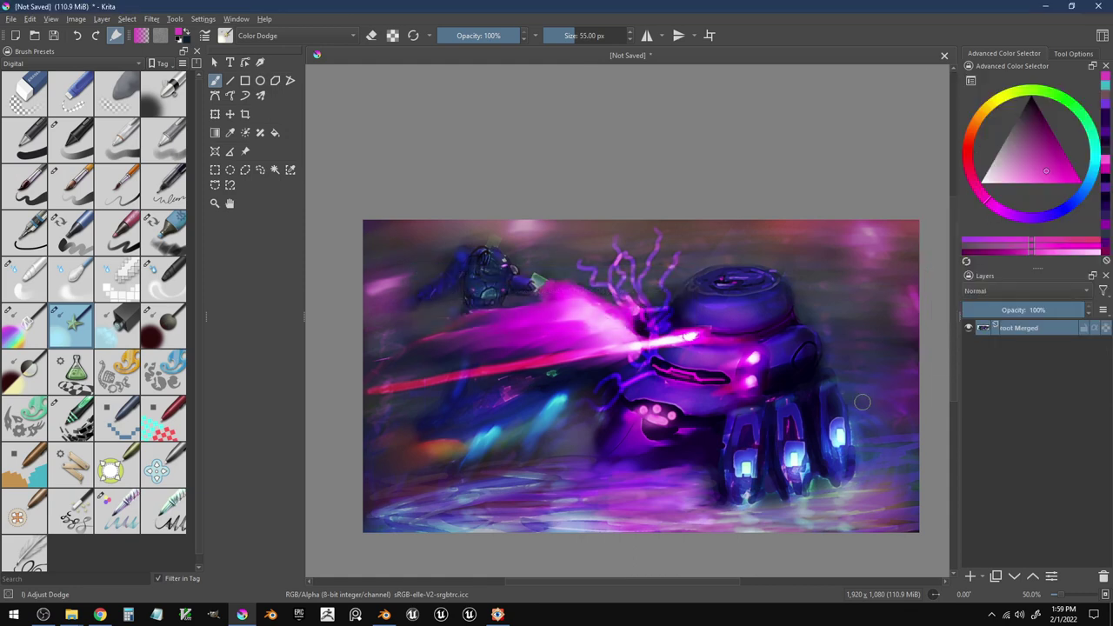
{"action": "left_click", "coordinate": [996, 576]}
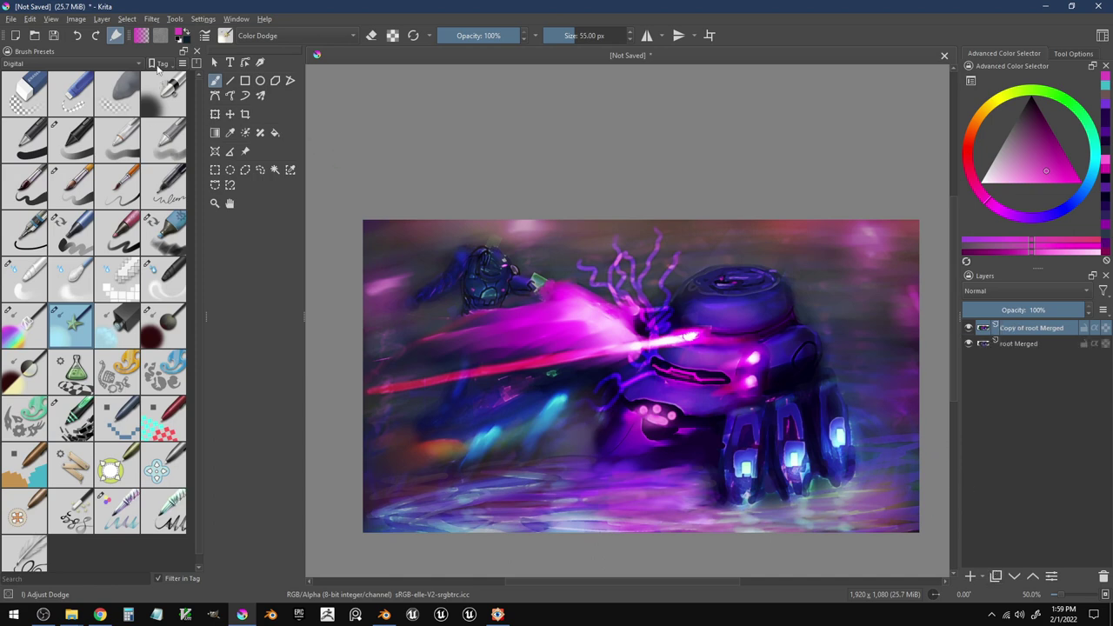
- Start a Color Balance filter on the duplicate with shadows at red -17, green -6 and blue 5
{"action": "left_click", "coordinate": [151, 18]}
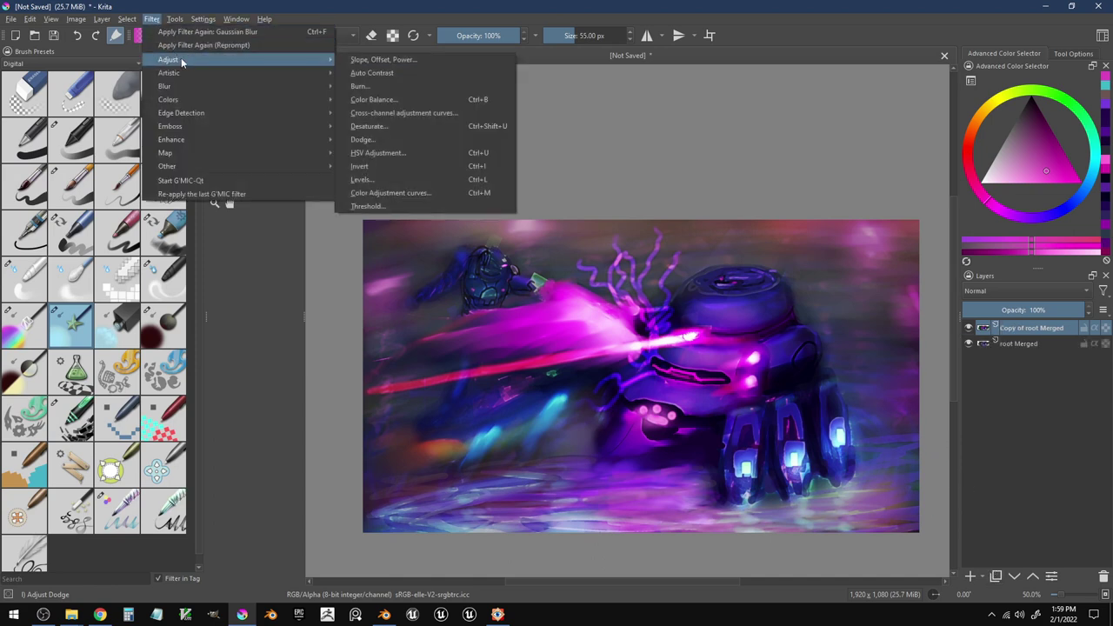
{"action": "mouse_move", "coordinate": [182, 74]}
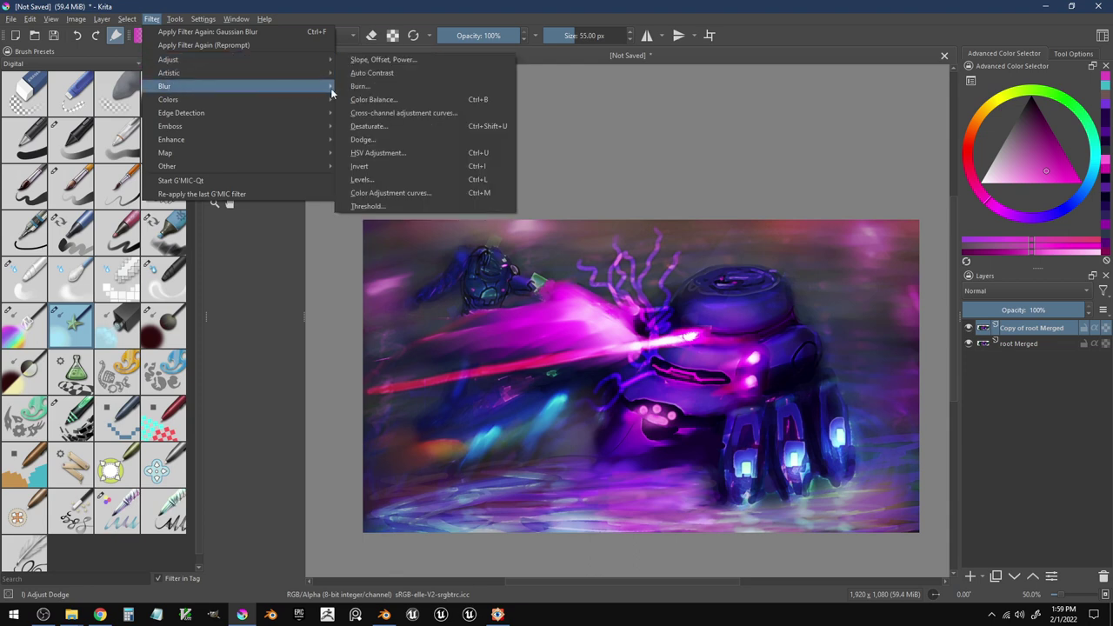
{"action": "left_click", "coordinate": [373, 99]}
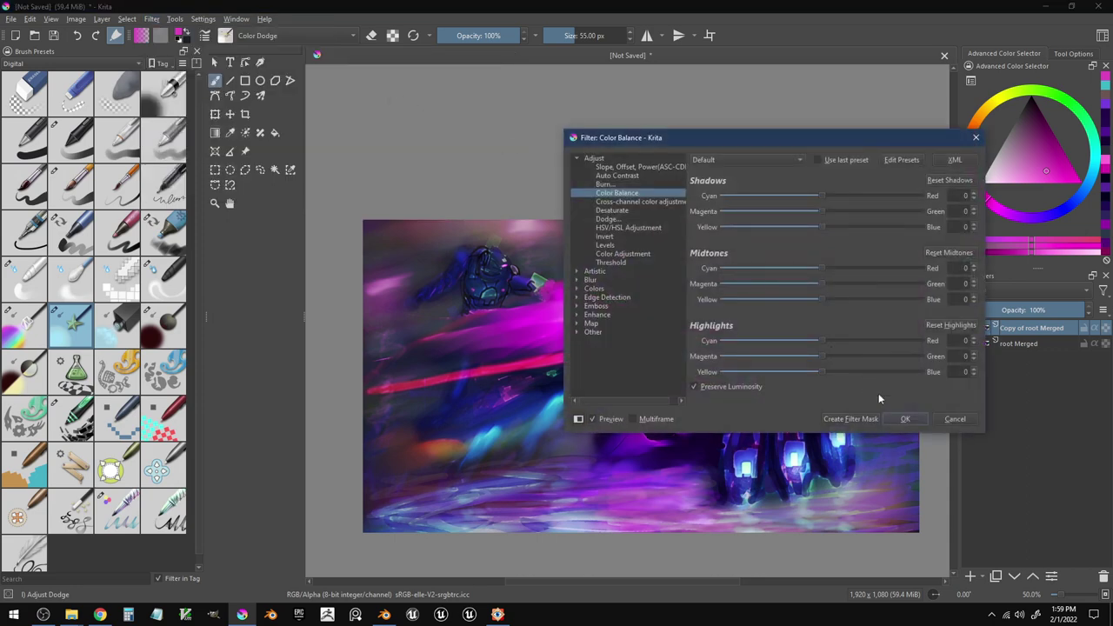
{"action": "left_click_drag", "start_coordinate": [828, 139], "coordinate": [207, 166]}
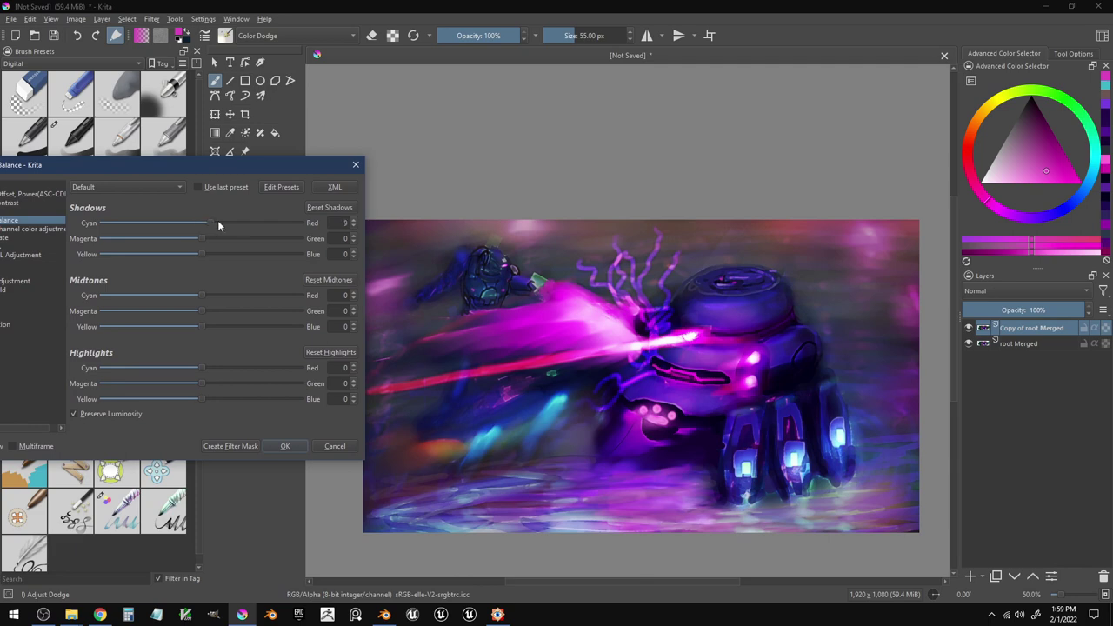
{"action": "left_click_drag", "start_coordinate": [218, 222], "coordinate": [205, 264]}
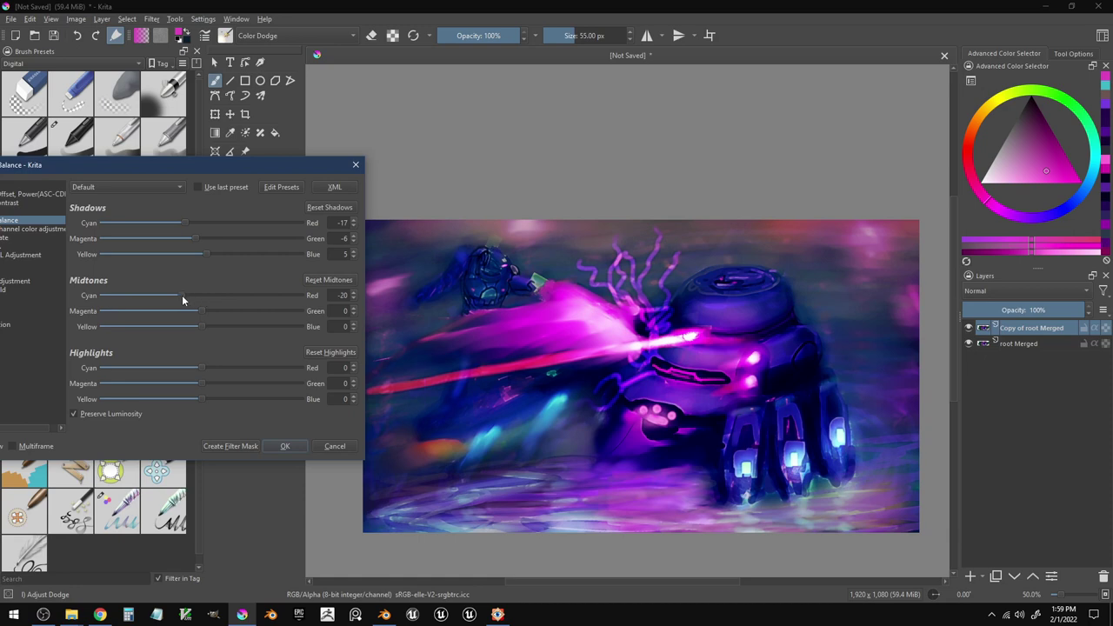
- Set the midtones to red 35, green 34, blue 4 and the highlights to 37, 25, -20, and apply the Color Balance
{"action": "left_click_drag", "start_coordinate": [181, 299], "coordinate": [223, 301]}
{"action": "left_click_drag", "start_coordinate": [200, 367], "coordinate": [228, 380]}
{"action": "left_click_drag", "start_coordinate": [225, 295], "coordinate": [204, 335]}
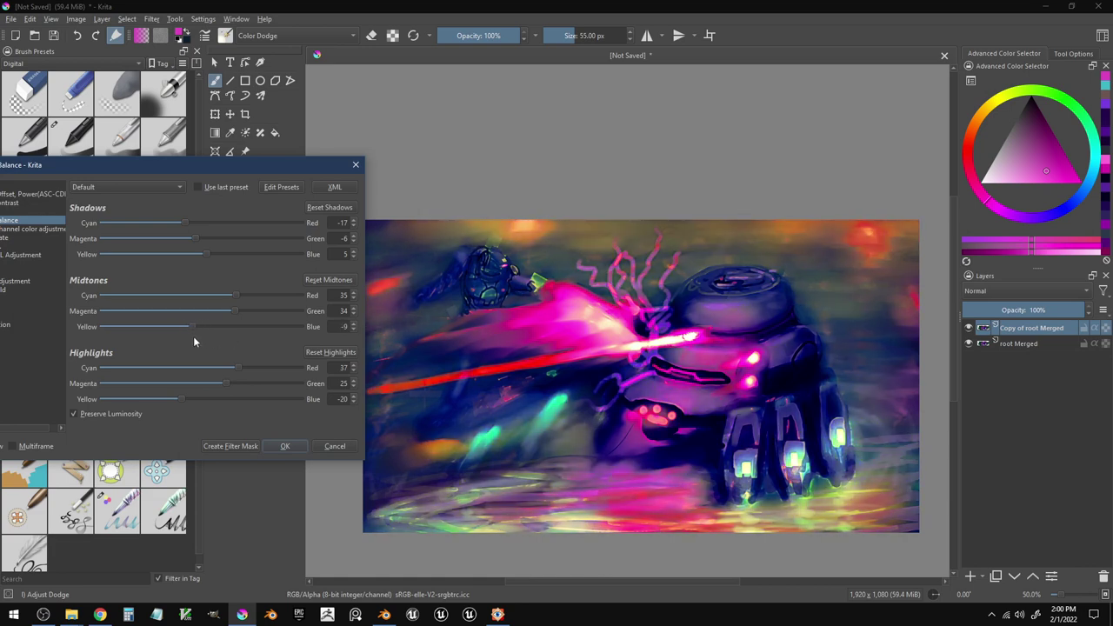
{"action": "mouse_move", "coordinate": [210, 336]}
{"action": "left_mouse_down"}
{"action": "mouse_move", "coordinate": [219, 341]}
{"action": "mouse_move", "coordinate": [203, 344]}
{"action": "left_mouse_up"}
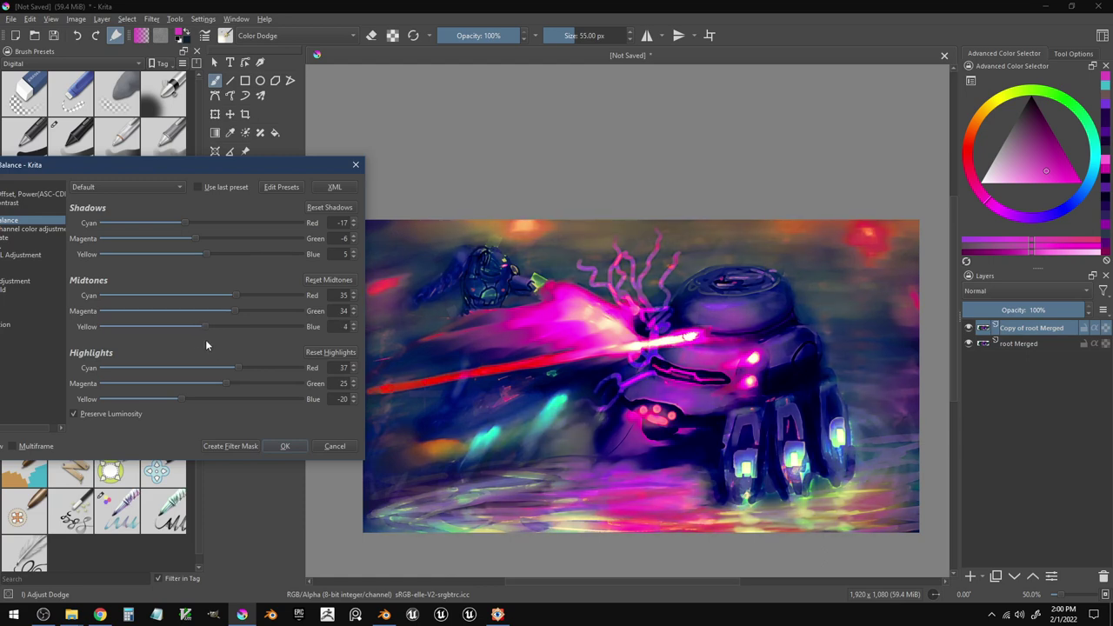
{"action": "left_click", "coordinate": [281, 446]}
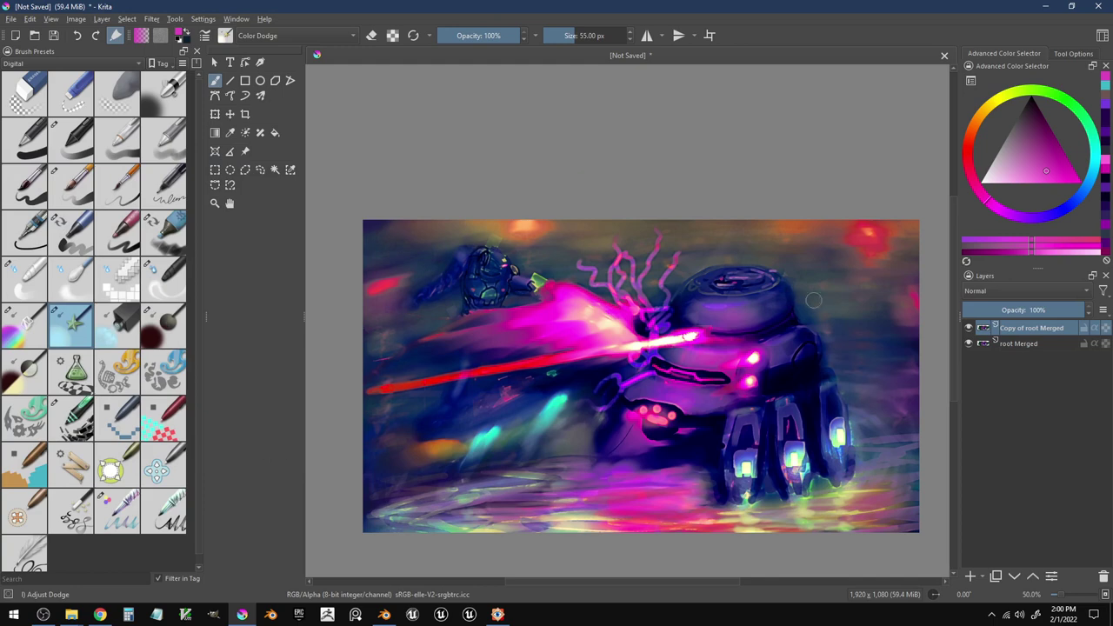
- Try Color Dodge on the recoloured copy, switch its blending mode to Color, and toggle its visibility to compare
{"action": "left_click", "coordinate": [987, 293]}
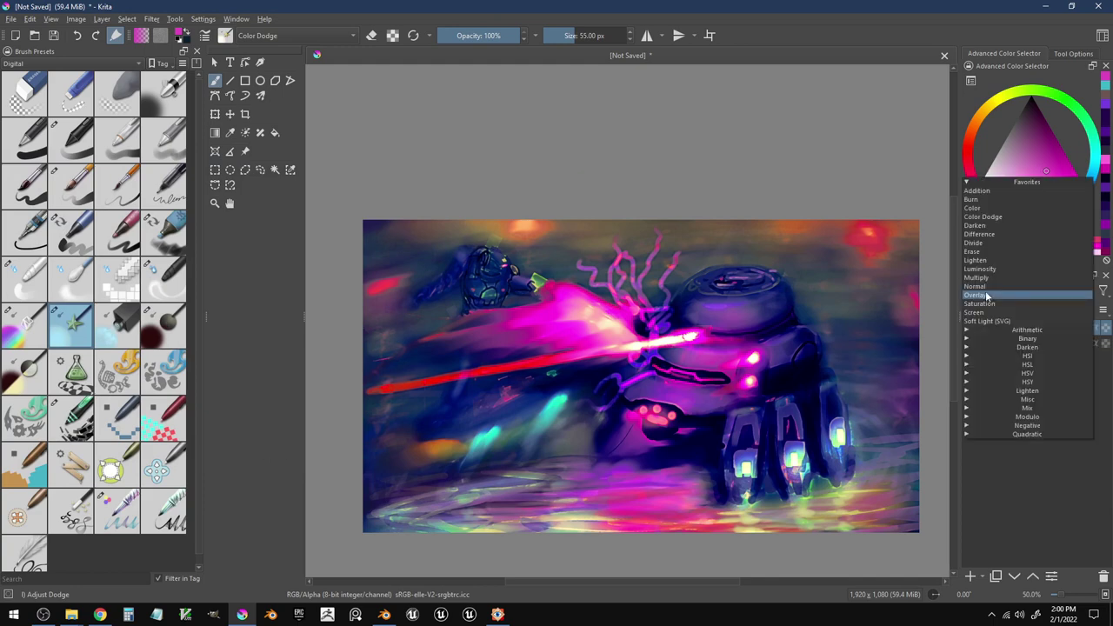
{"action": "left_click", "coordinate": [997, 218]}
{"action": "left_click", "coordinate": [990, 287]}
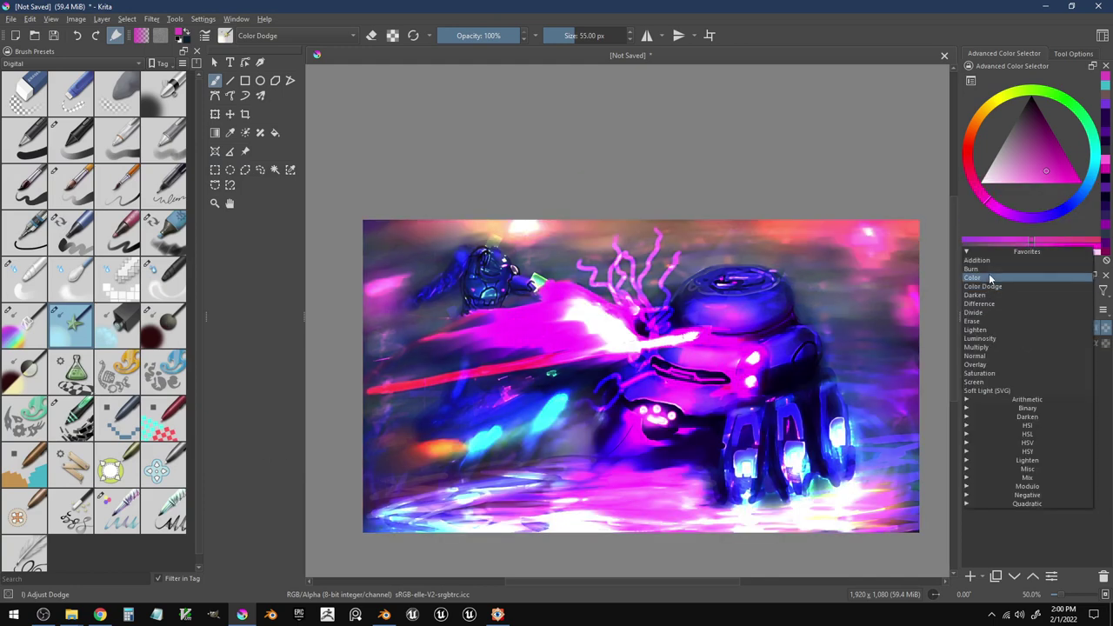
{"action": "left_click", "coordinate": [990, 278]}
{"action": "left_click", "coordinate": [970, 328]}
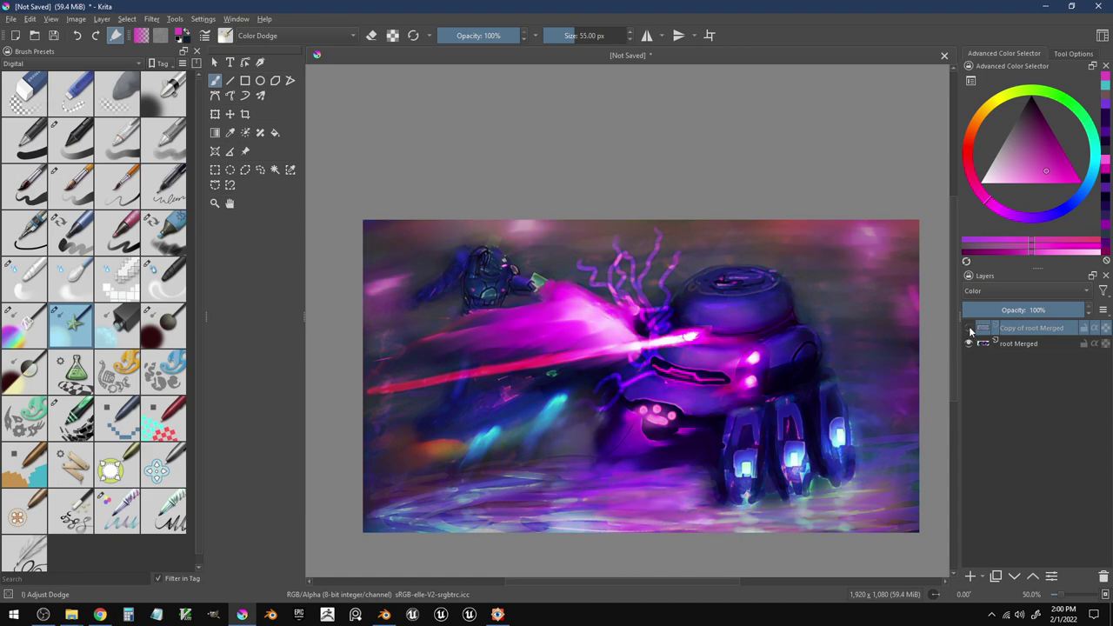
{"action": "left_click", "coordinate": [970, 329]}
{"action": "left_click", "coordinate": [970, 329]}
{"action": "left_click", "coordinate": [971, 329]}
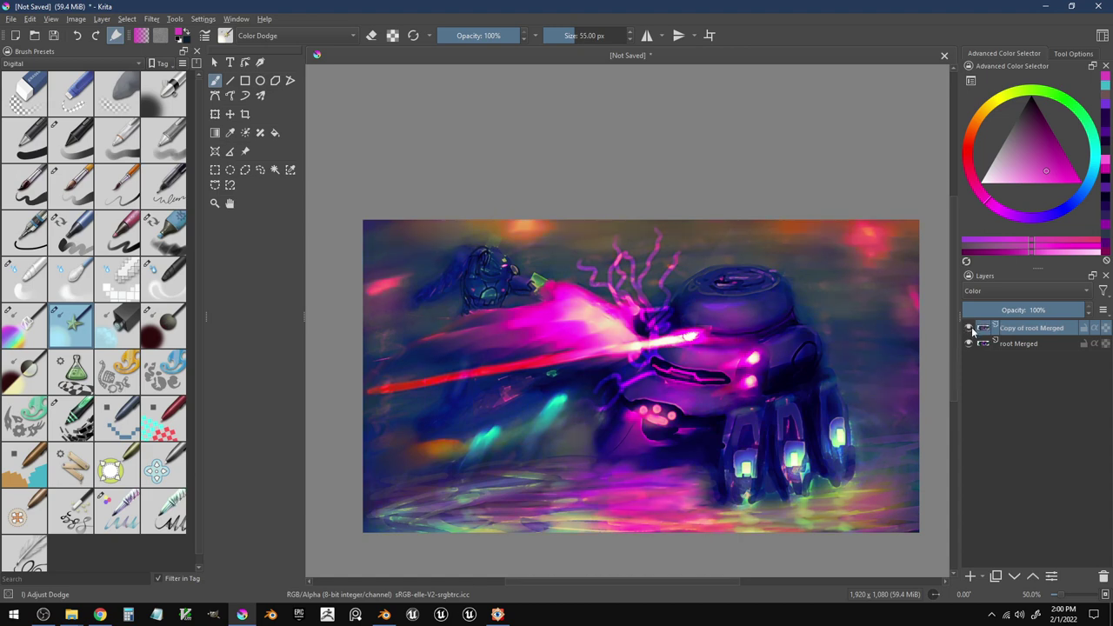
- Try different opacities on the Color-mode copy, comparing with it hidden, and settle on 66%
{"action": "left_click", "coordinate": [1050, 309]}
{"action": "left_click_drag", "start_coordinate": [1050, 309], "coordinate": [1042, 311]}
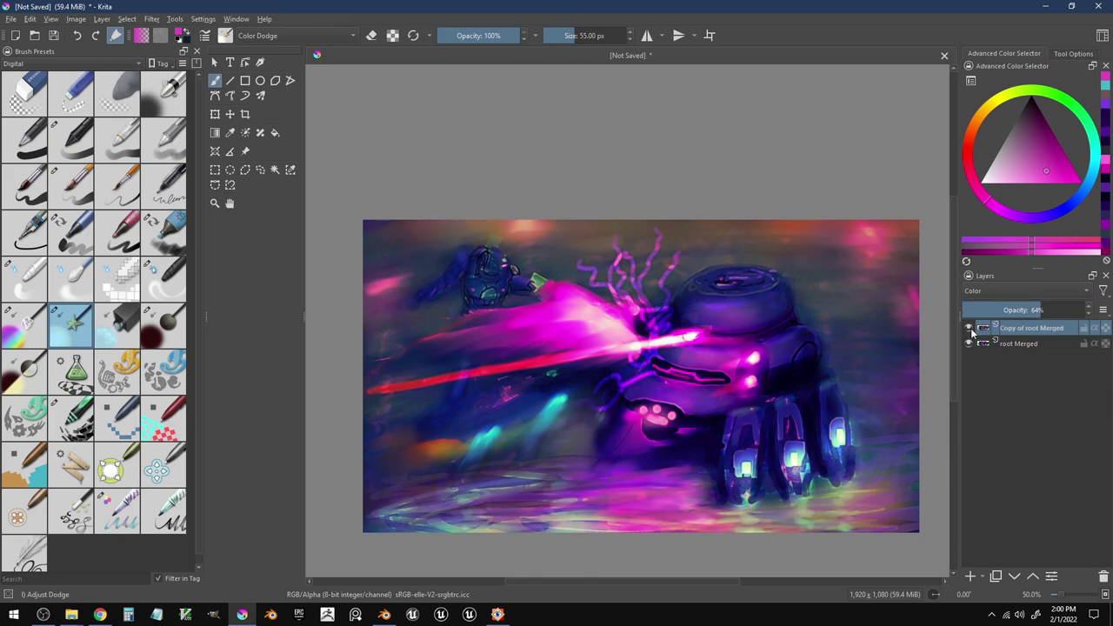
{"action": "left_click_drag", "start_coordinate": [1000, 310], "coordinate": [1060, 311]}
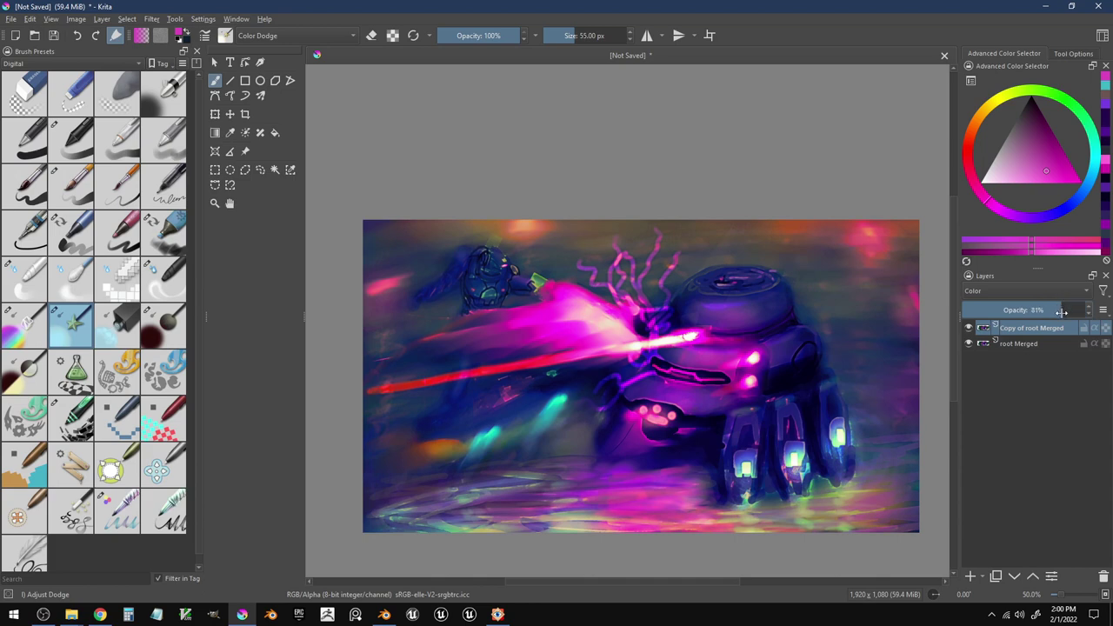
{"action": "left_click", "coordinate": [969, 329]}
{"action": "left_click", "coordinate": [969, 329]}
{"action": "left_click", "coordinate": [1039, 310]}
{"action": "left_click", "coordinate": [969, 329]}
{"action": "left_click", "coordinate": [969, 328]}
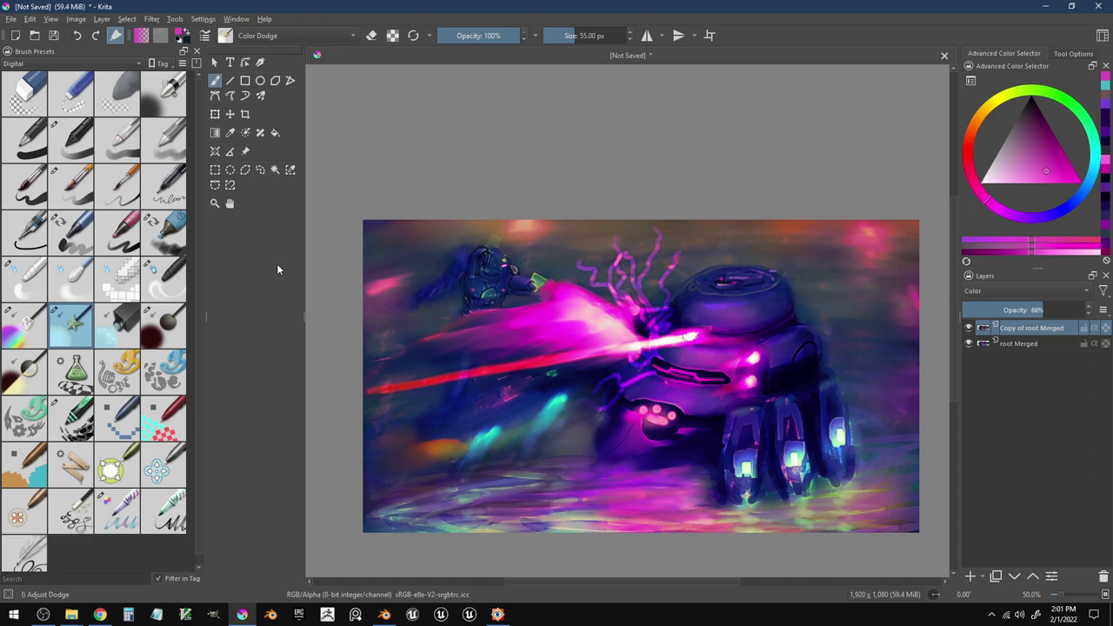
- Export the painting to the MyMechs folder under the name MechSpiderD
{"action": "left_click", "coordinate": [10, 18]}
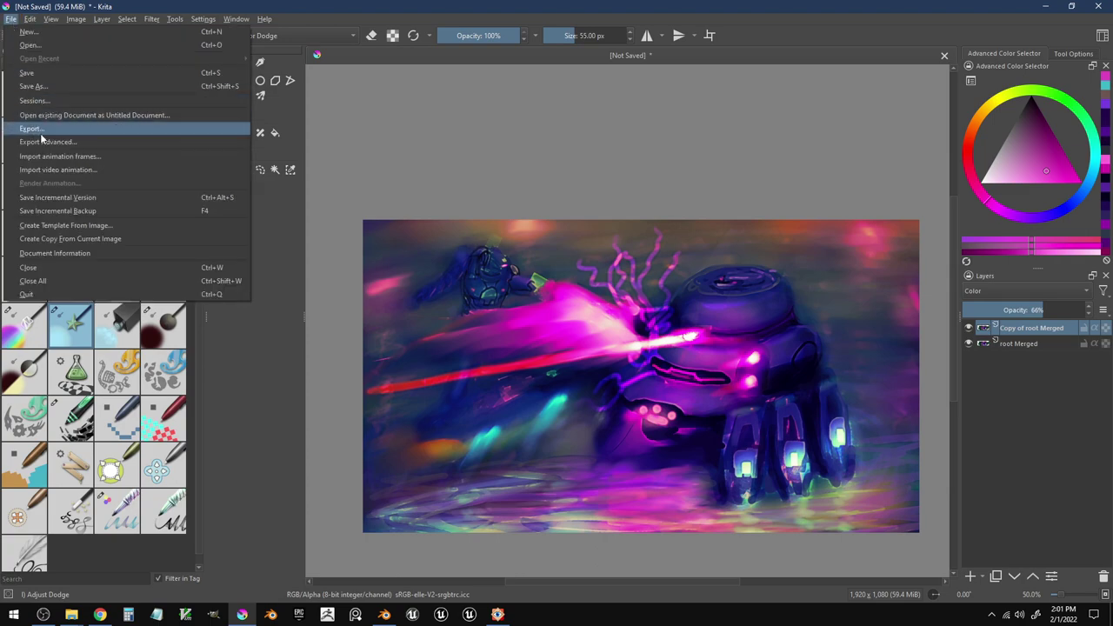
{"action": "left_click", "coordinate": [31, 128]}
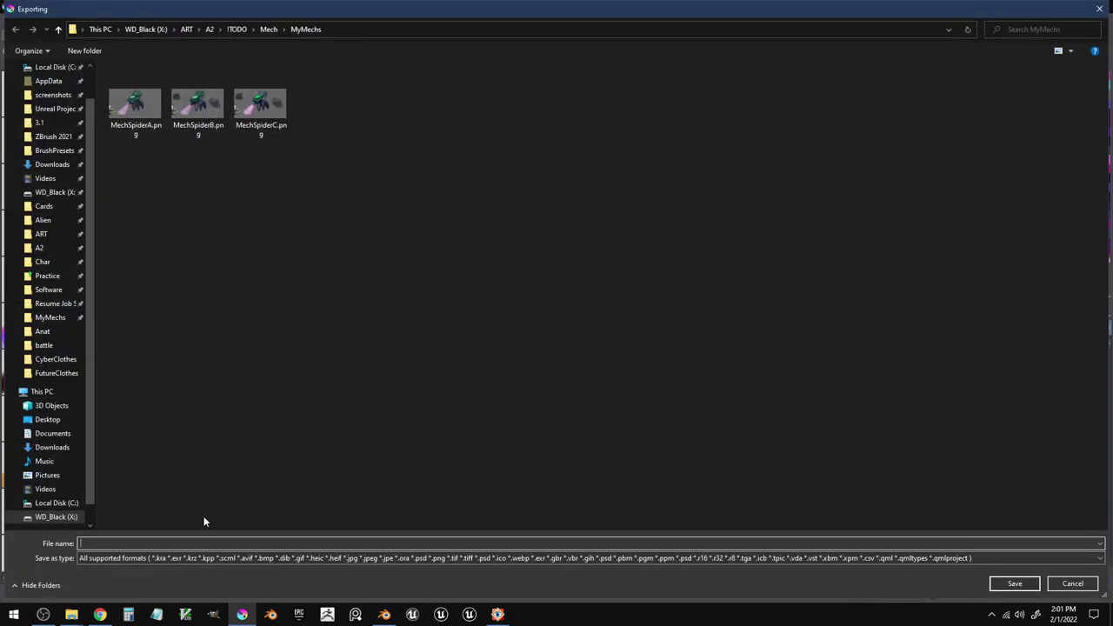
{"action": "type", "text": "MechSpider"}
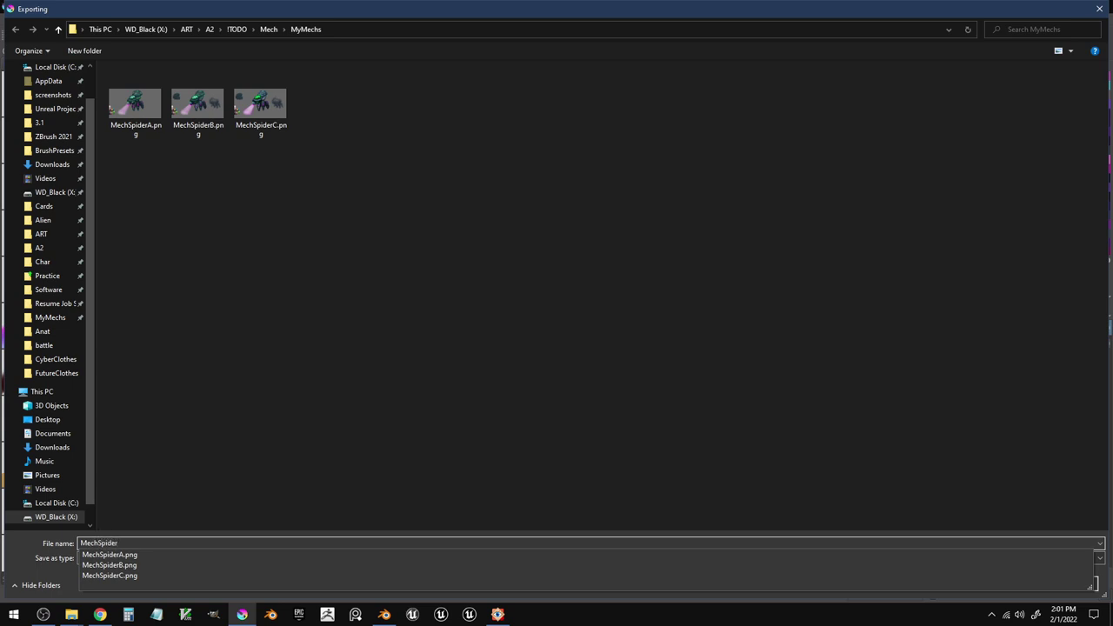
{"action": "type", "text": "D"}
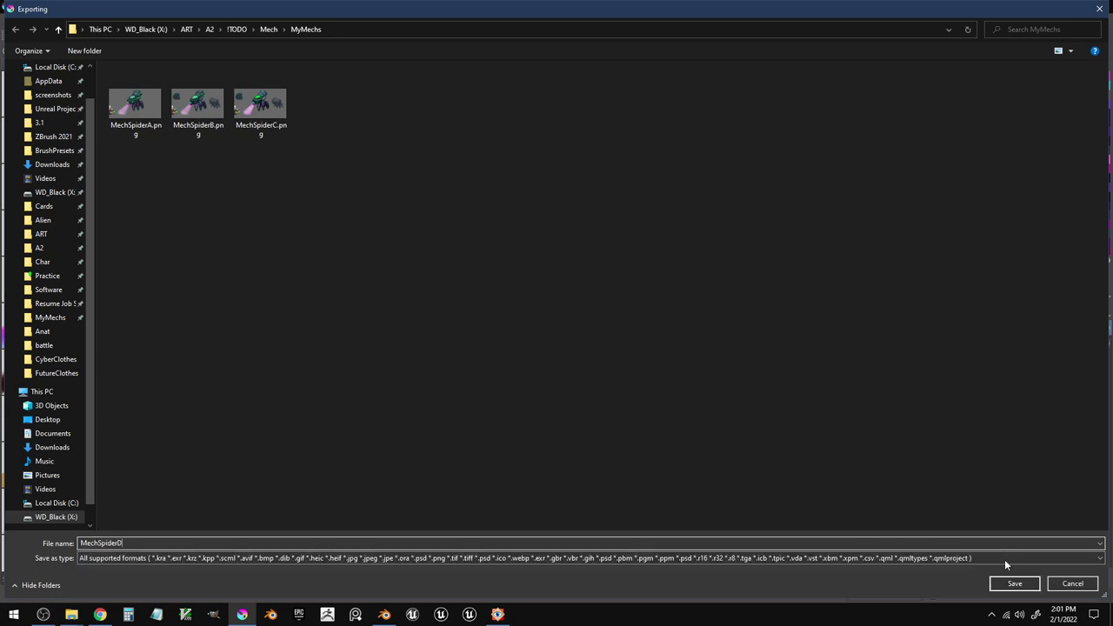
{"action": "left_click", "coordinate": [1007, 585]}
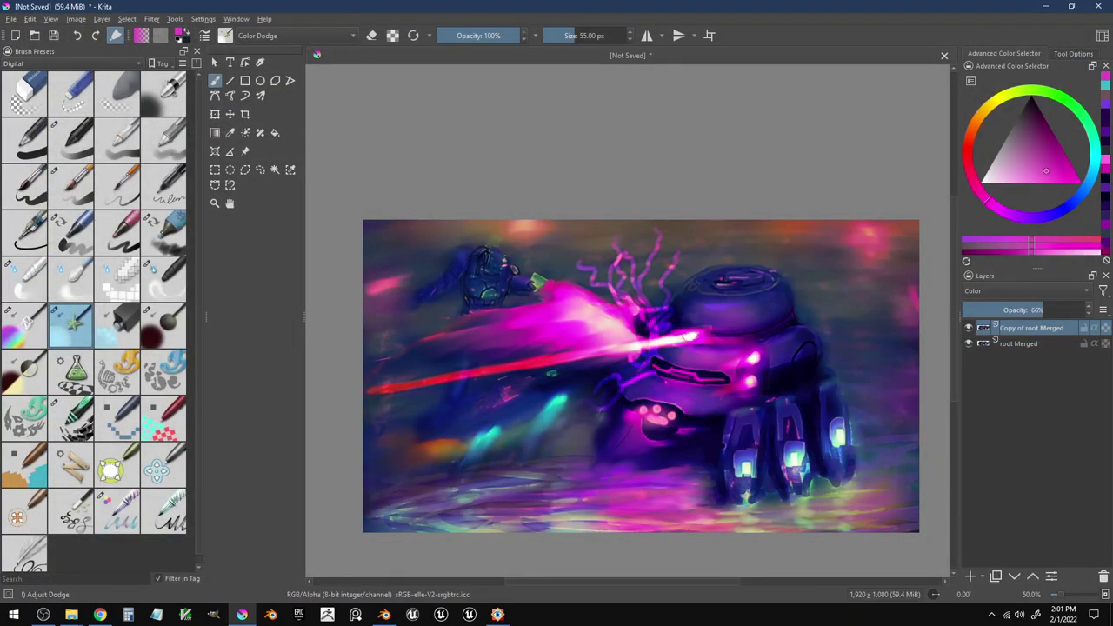
- Open the exported MechSpiderD.kra and export it as the PNG image MechSpiderD.png, keeping the offered PNG options
{"action": "key", "text": "alt+Tab"}
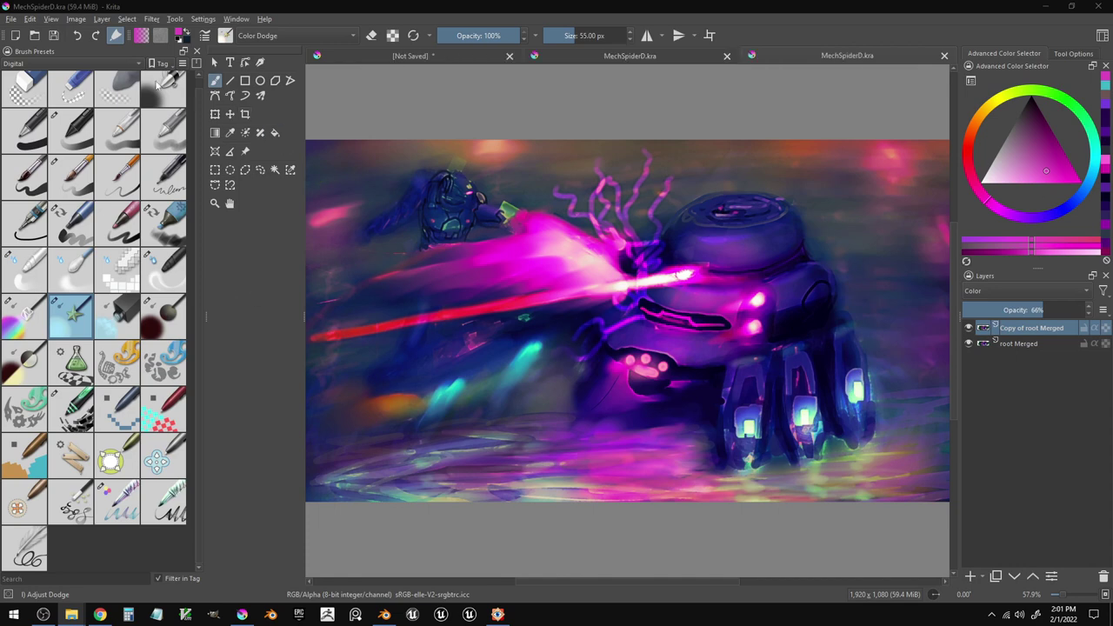
{"action": "left_click", "coordinate": [12, 19]}
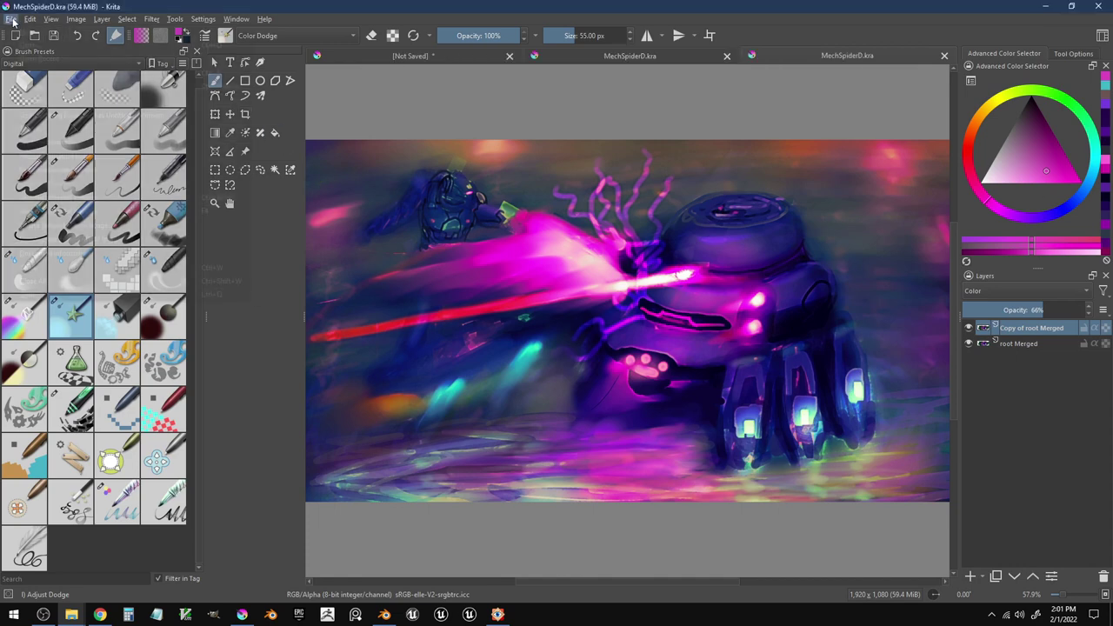
{"action": "left_click", "coordinate": [50, 131]}
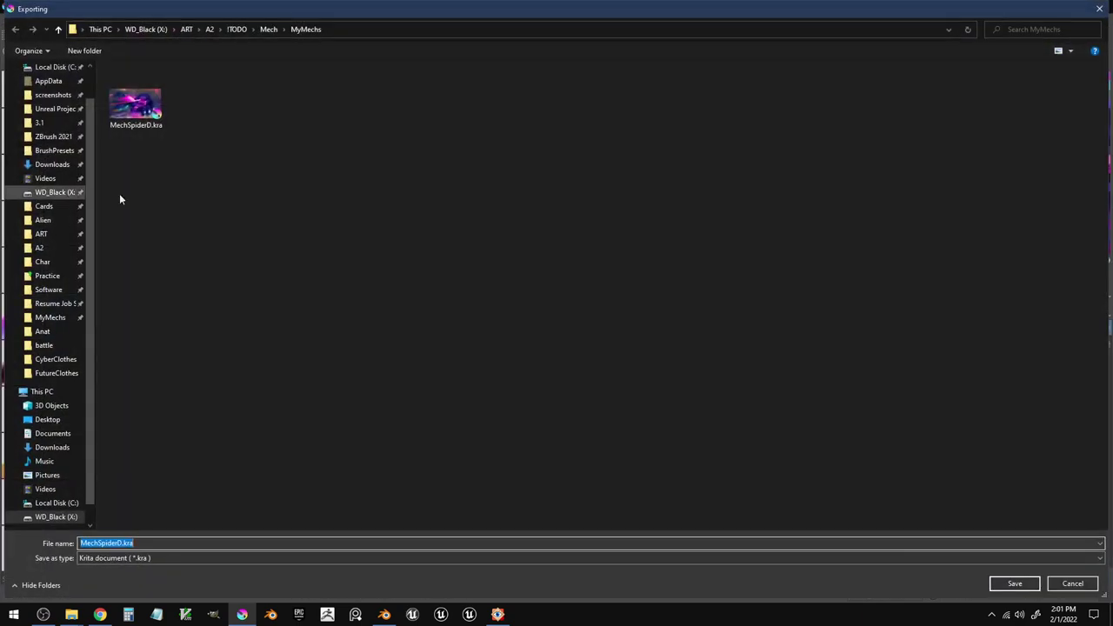
{"action": "left_click", "coordinate": [141, 558]}
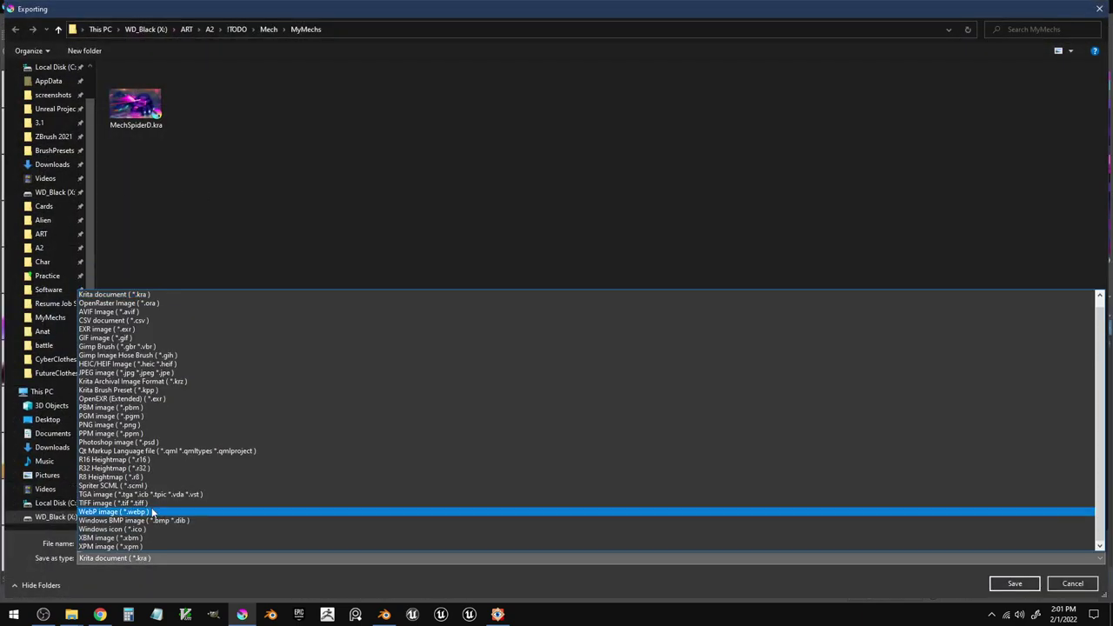
{"action": "left_click", "coordinate": [163, 425]}
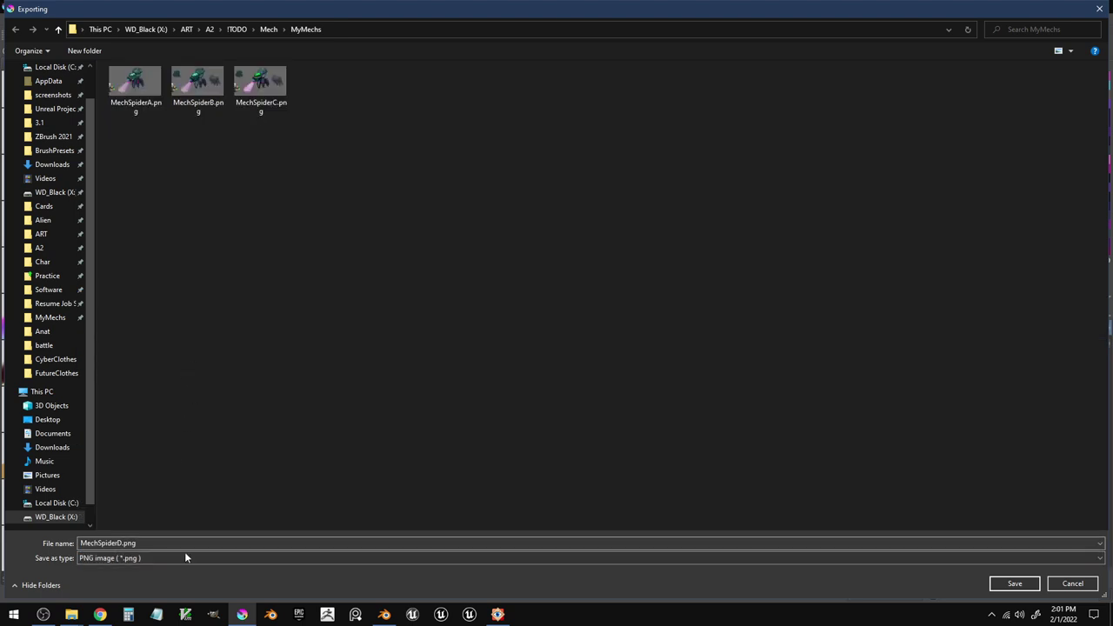
{"action": "left_click", "coordinate": [1014, 583]}
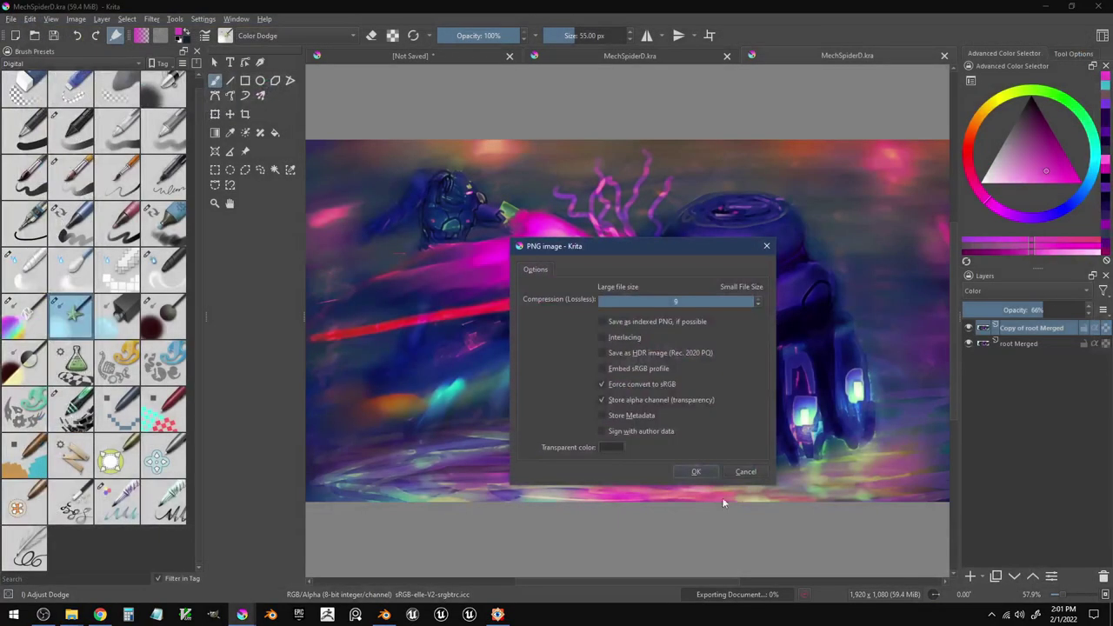
{"action": "left_click", "coordinate": [699, 472]}
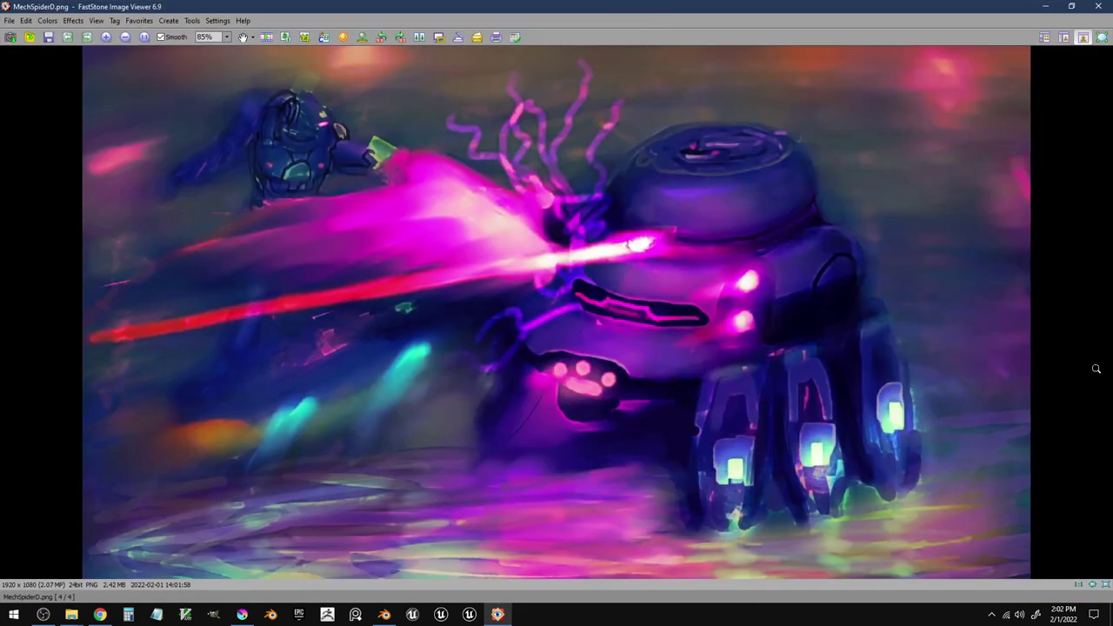
- View the exported MechSpiderD.png full screen in FastStone Image Viewer
{"action": "key", "text": "Return"}
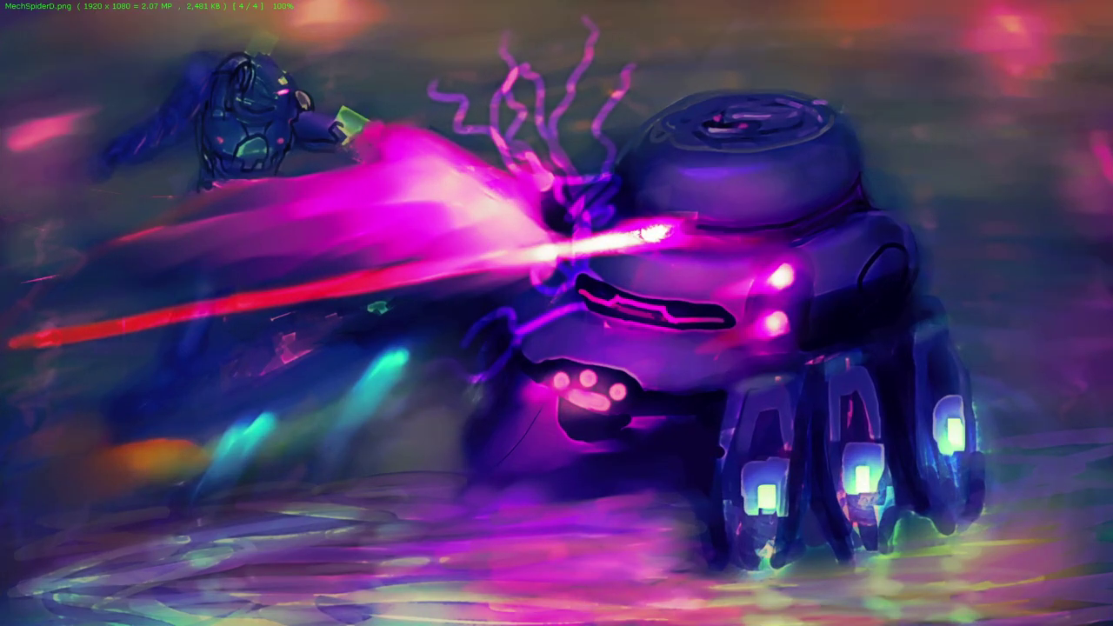